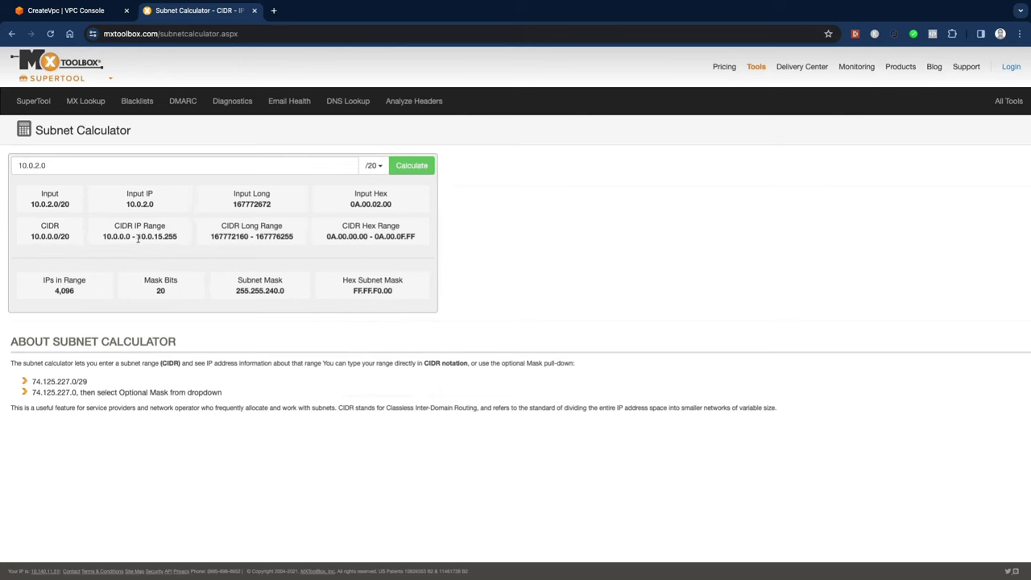
Step: Review the 10.0.0.0–10.0.15.255 range while editing the address's third octet
{"action": "left_click_drag", "start_coordinate": [104, 236], "coordinate": [175, 237]}
{"action": "key", "text": "Return"}
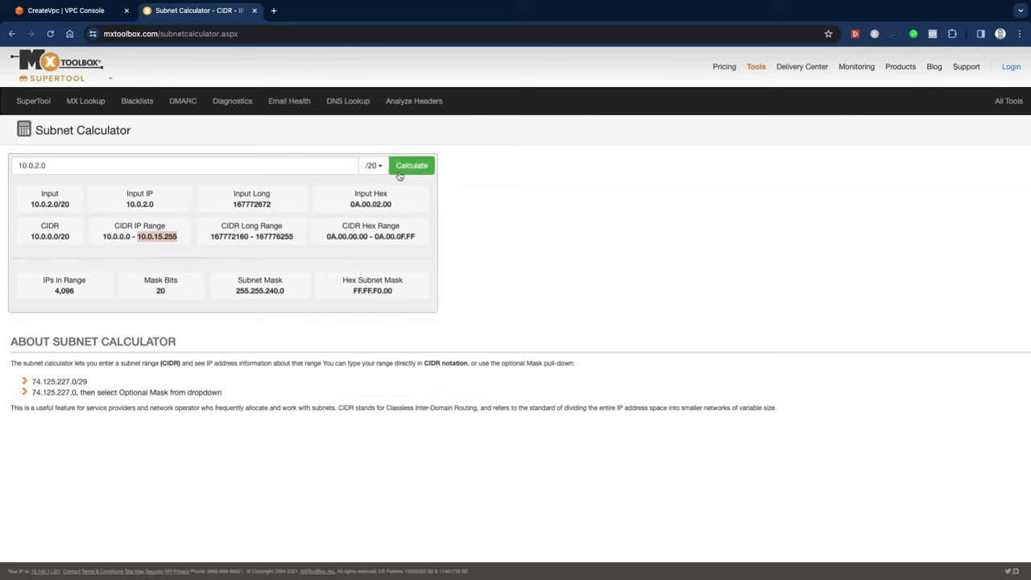
{"action": "left_click", "coordinate": [36, 167]}
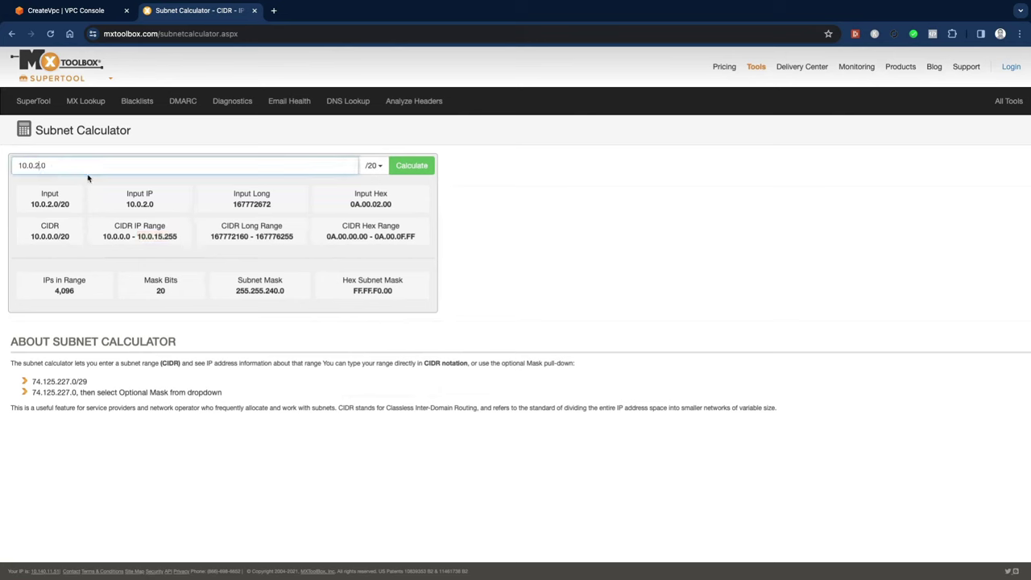
{"action": "key", "text": "BackSpace"}
{"action": "type", "text": "5"}
{"action": "triple_click", "coordinate": [159, 237]}
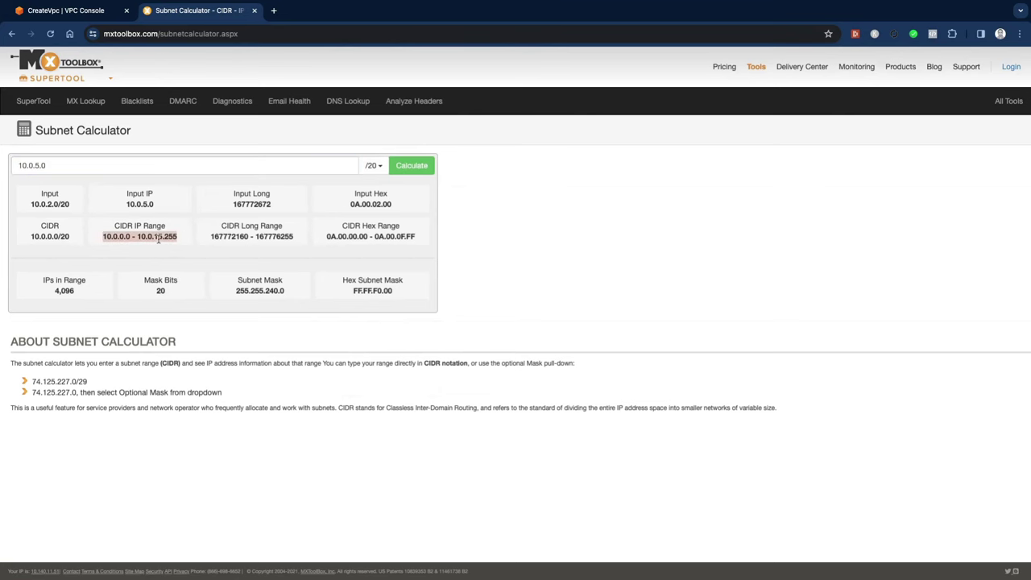
Step: Calculate 10.0.16.0/20 and show its range, 10.0.16.0 to 10.0.31.255
{"action": "left_click", "coordinate": [38, 165]}
{"action": "key", "text": "BackSpace"}
{"action": "type", "text": "16"}
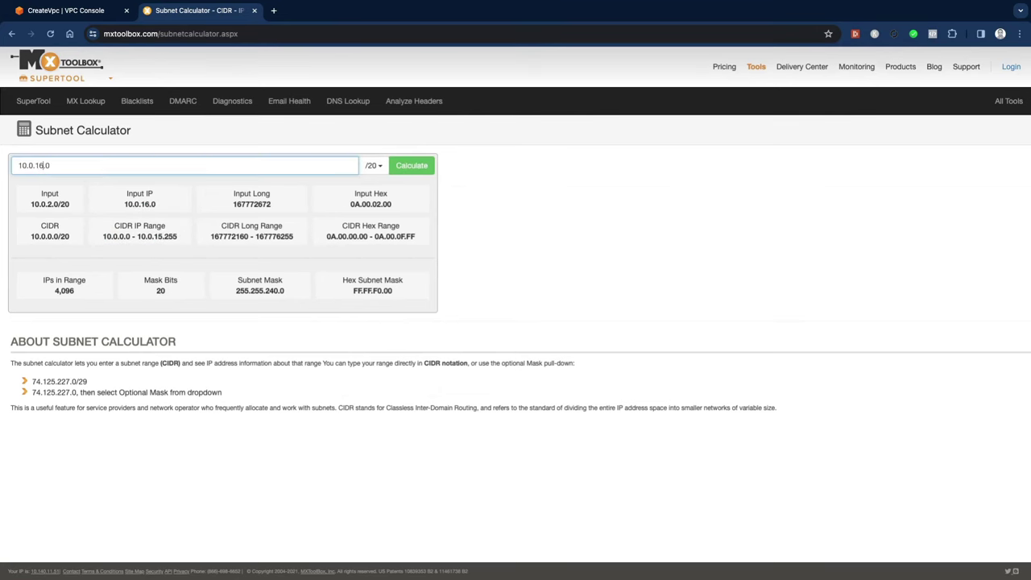
{"action": "left_click", "coordinate": [399, 171]}
{"action": "triple_click", "coordinate": [123, 236]}
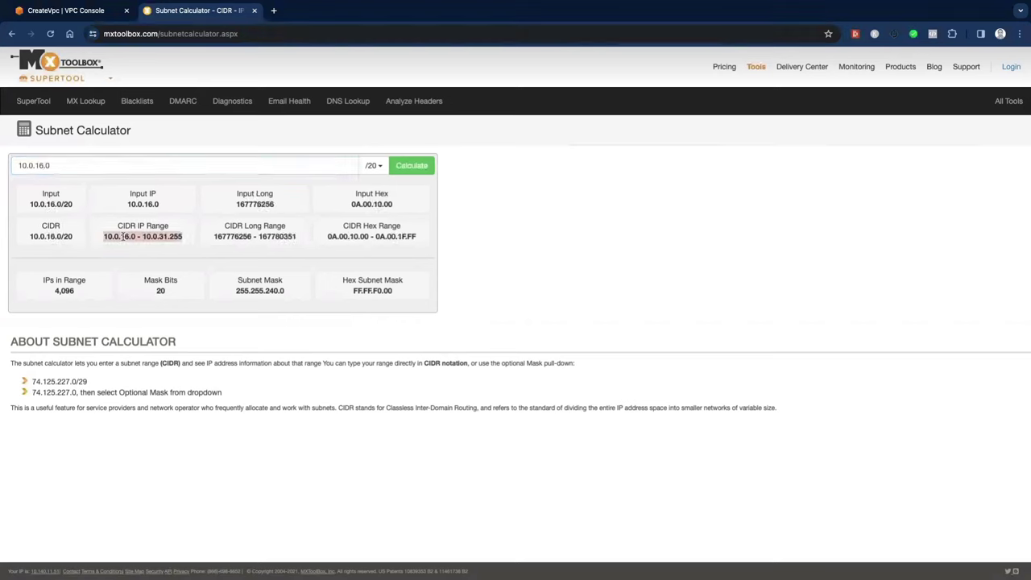
{"action": "left_click_drag", "start_coordinate": [158, 236], "coordinate": [183, 238]}
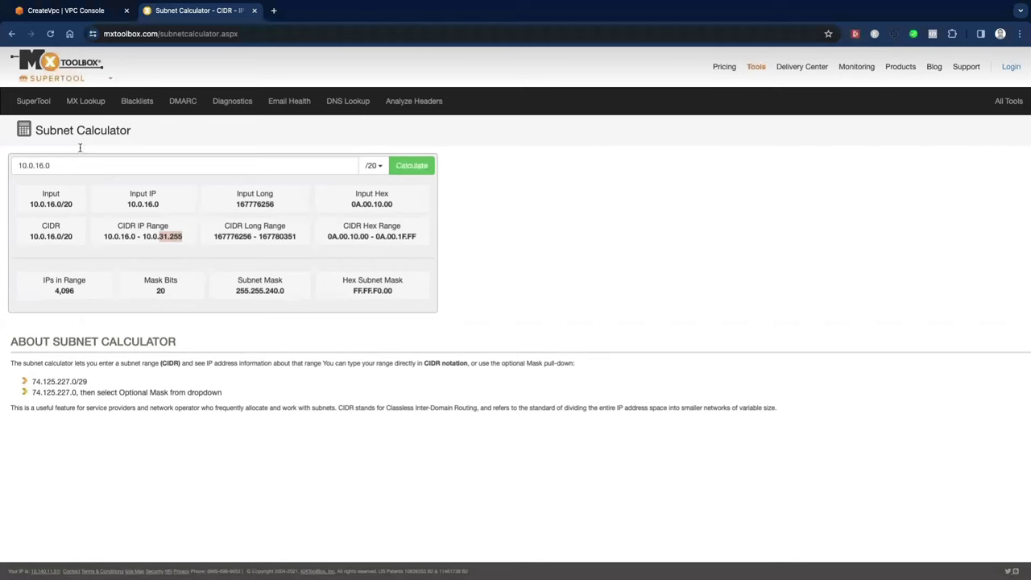
Step: Calculate the next /20 block starting at 10.0.32.0
{"action": "left_click", "coordinate": [46, 165]}
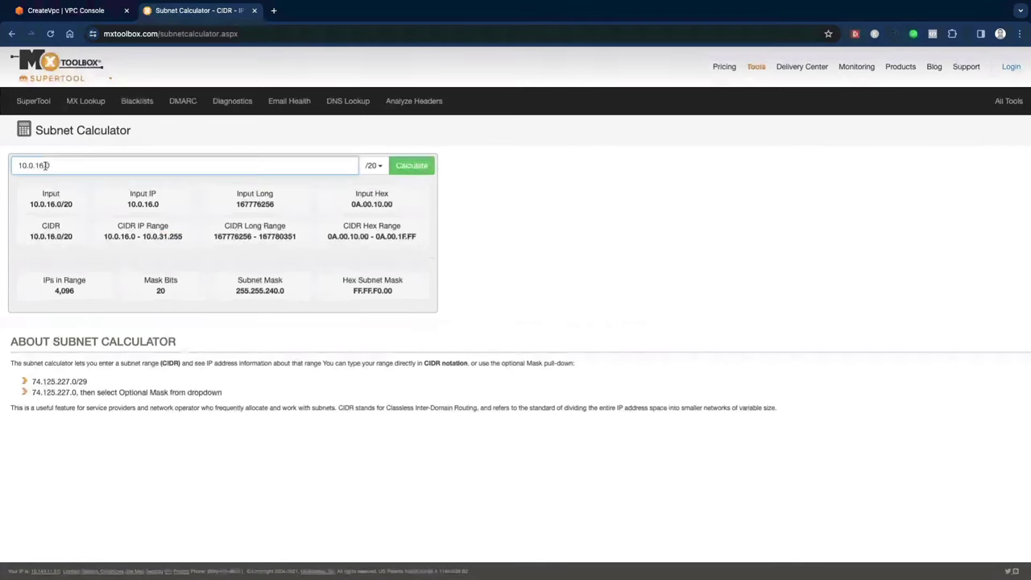
{"action": "key", "text": "BackSpace"}
{"action": "key", "text": "BackSpace"}
{"action": "type", "text": "32"}
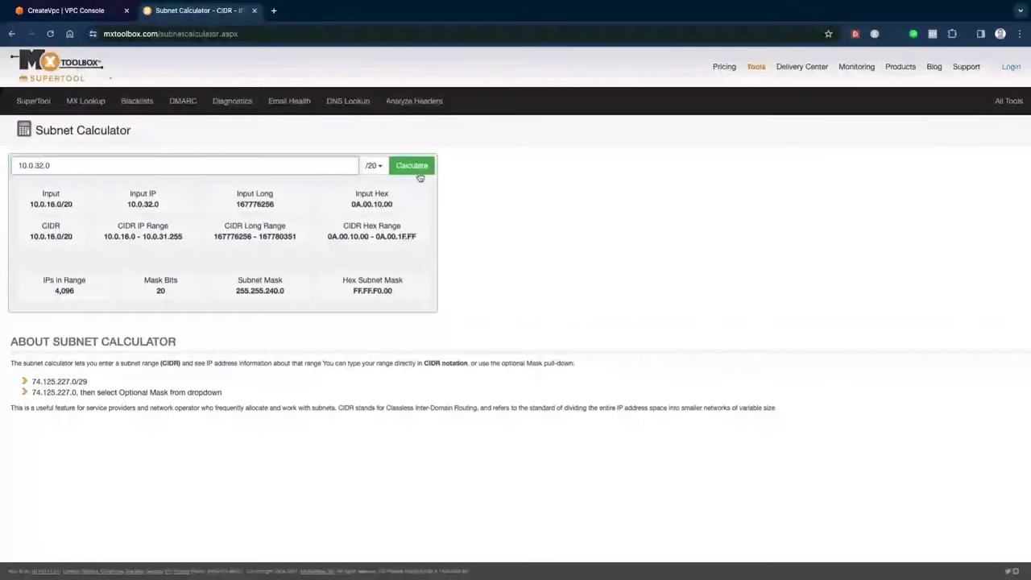
{"action": "left_click", "coordinate": [418, 172]}
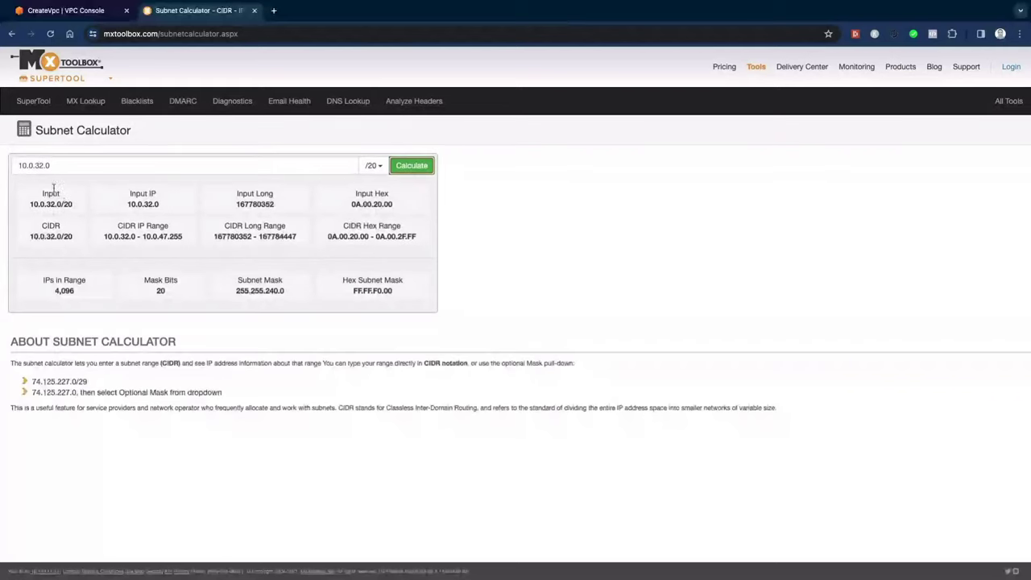
Step: Switch the mask to /24, showing 10.0.32.0–10.0.32.255 with 256 addresses
{"action": "left_click", "coordinate": [371, 168]}
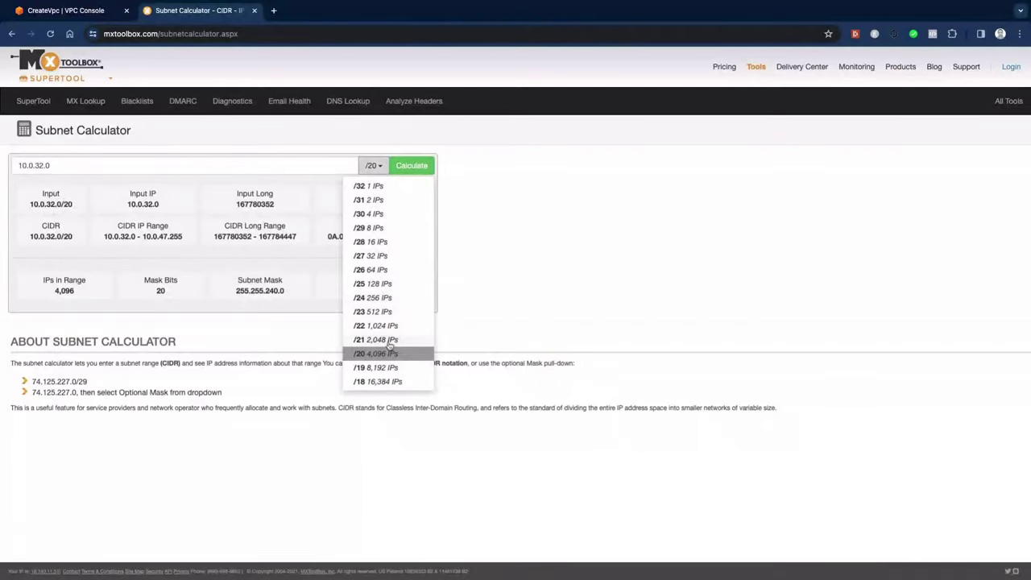
{"action": "left_click", "coordinate": [377, 297]}
{"action": "double_click", "coordinate": [41, 164]}
{"action": "left_click_drag", "start_coordinate": [170, 237], "coordinate": [103, 237]}
{"action": "double_click", "coordinate": [124, 237]}
{"action": "double_click", "coordinate": [169, 237]}
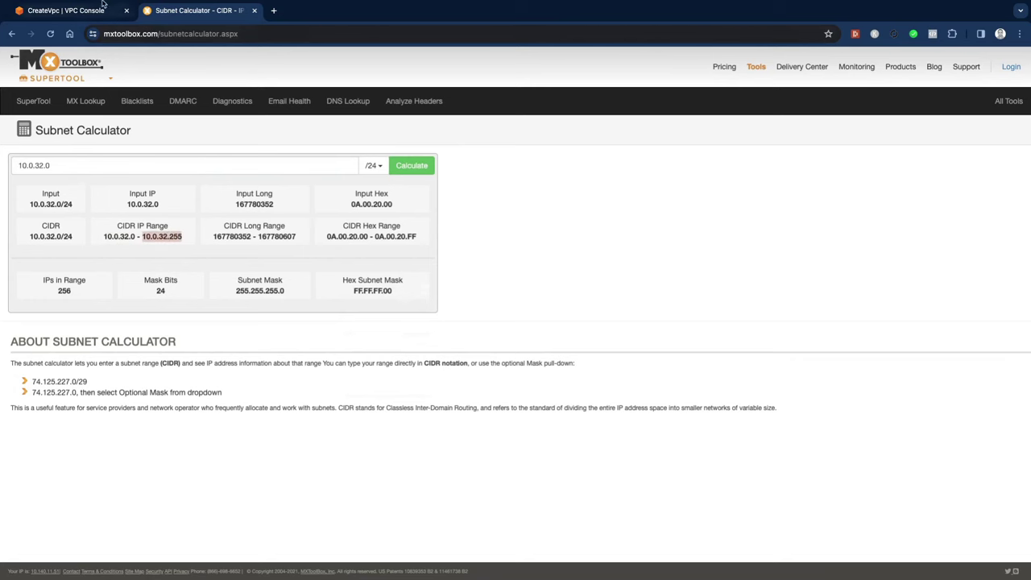
Step: Go back to the Create VPC form and look over project-vpc's subnet settings
{"action": "left_click", "coordinate": [65, 10]}
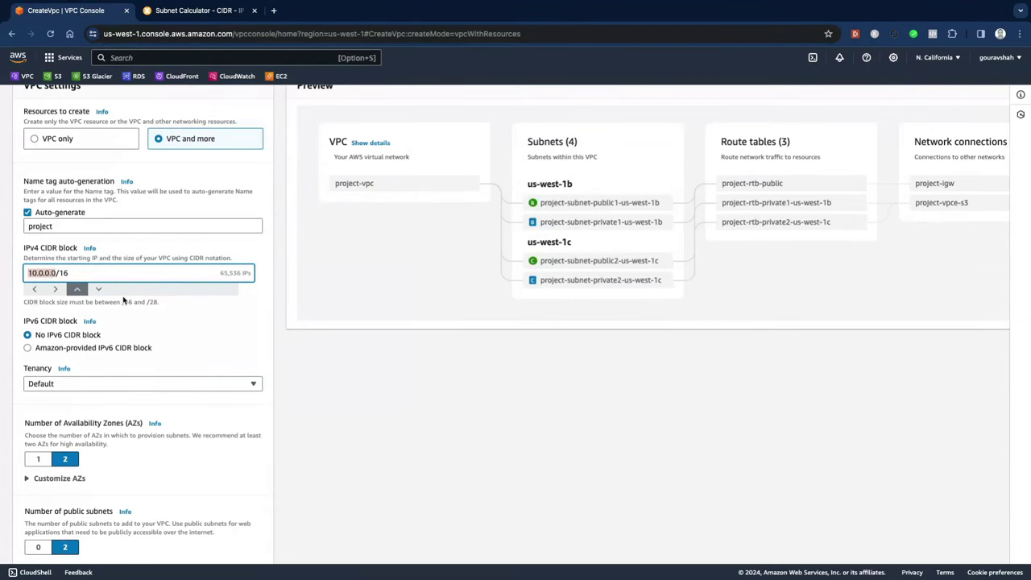
{"action": "scroll", "coordinate": [149, 311], "scroll_direction": "down", "scroll_amount": 3}
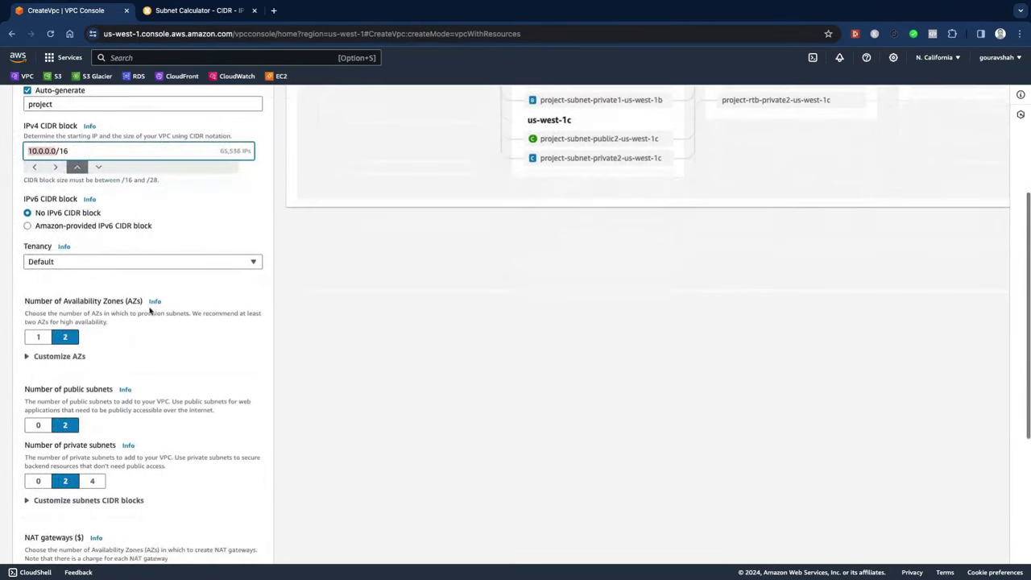
{"action": "scroll", "coordinate": [107, 410], "scroll_direction": "down", "scroll_amount": 1}
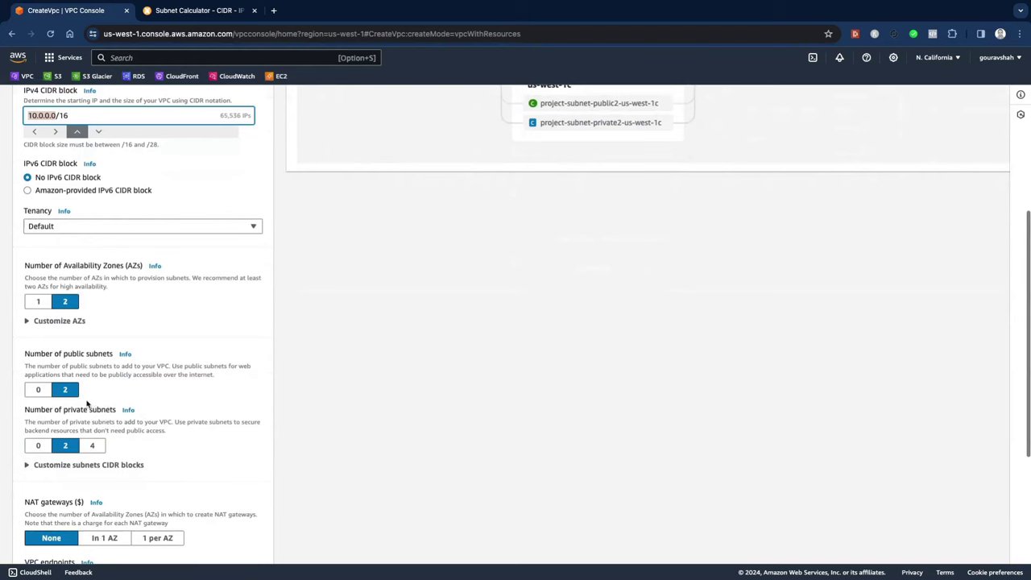
{"action": "left_click", "coordinate": [66, 389]}
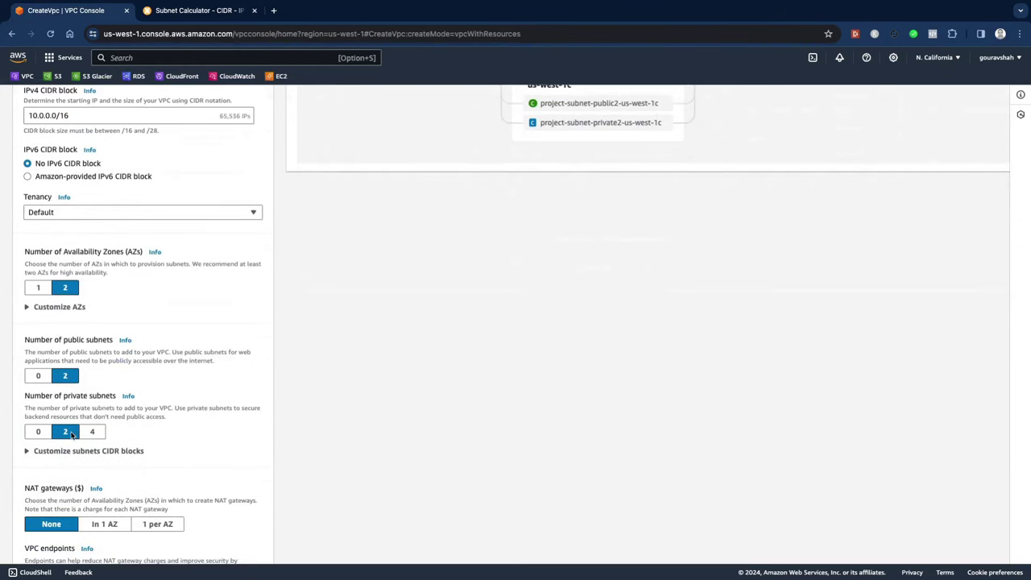
{"action": "scroll", "coordinate": [70, 435], "scroll_direction": "down", "scroll_amount": 2}
{"action": "scroll", "coordinate": [71, 435], "scroll_direction": "up", "scroll_amount": 6}
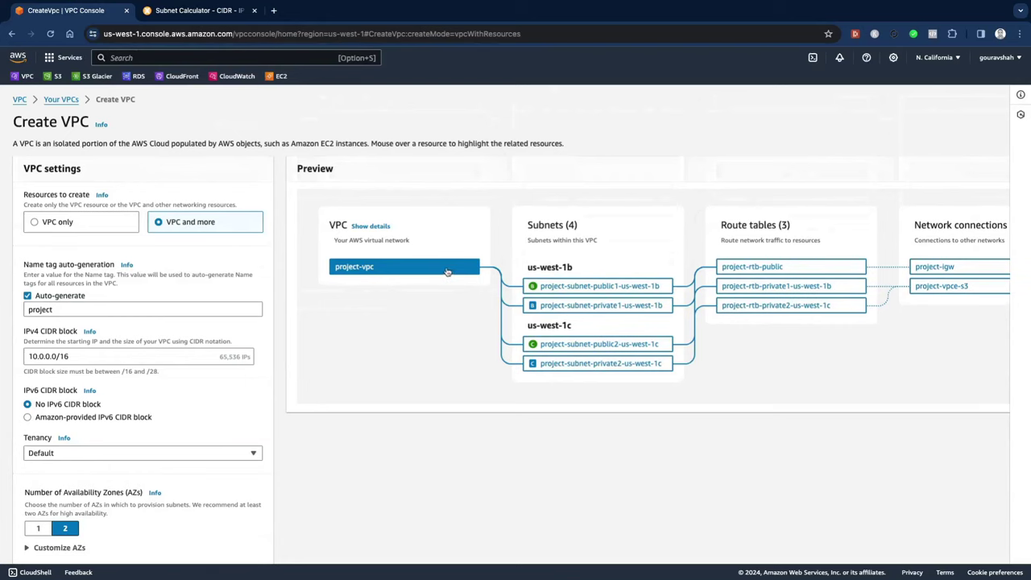
{"action": "triple_click", "coordinate": [545, 268]}
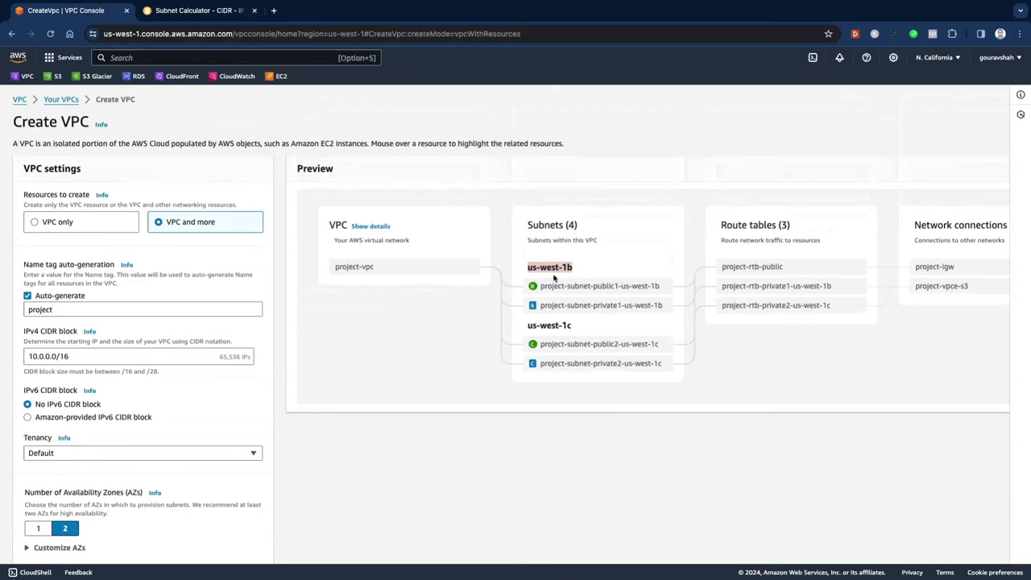
{"action": "triple_click", "coordinate": [554, 323]}
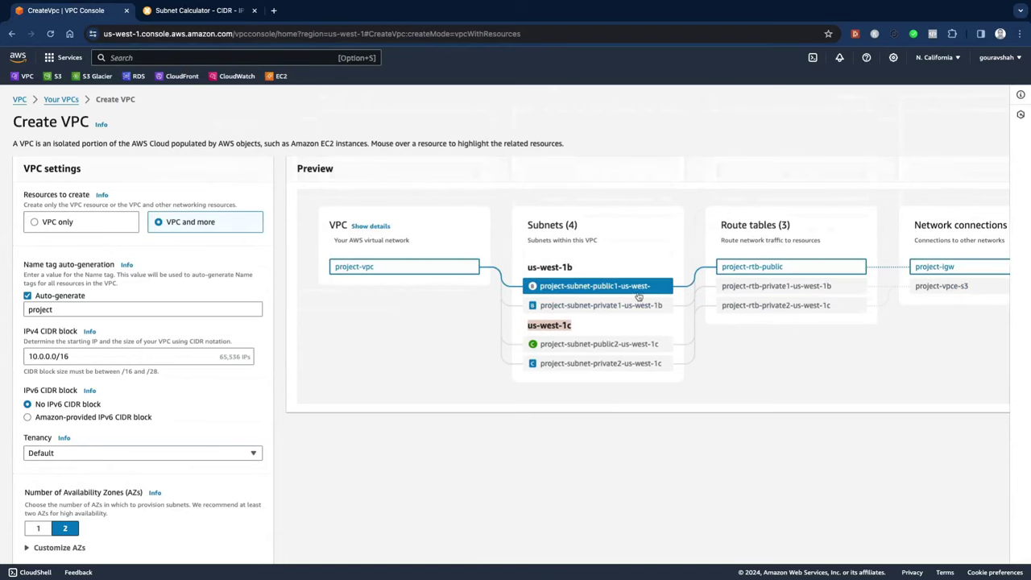
{"action": "scroll", "coordinate": [733, 282], "scroll_direction": "right", "scroll_amount": 2}
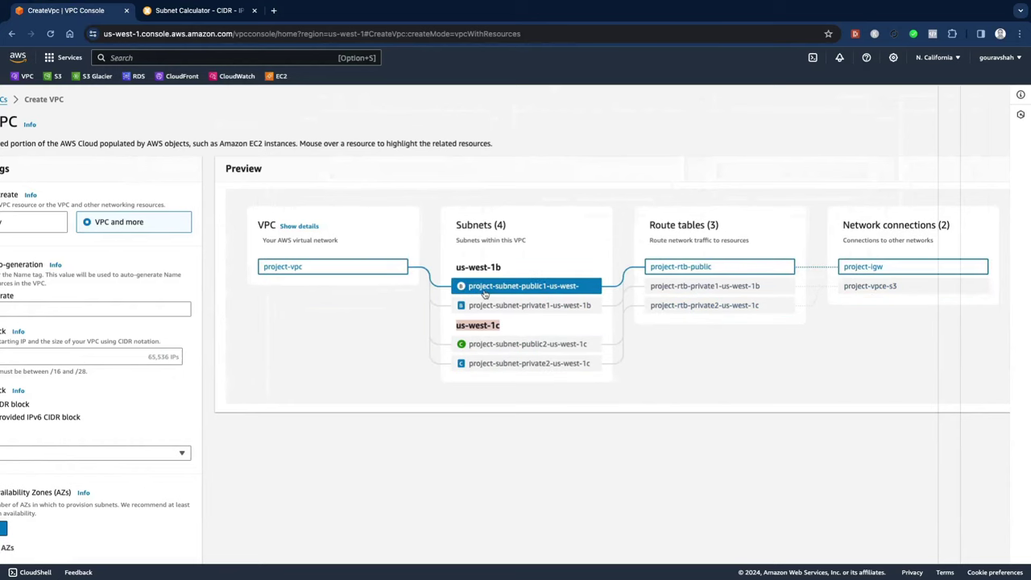
{"action": "scroll", "coordinate": [416, 380], "scroll_direction": "left", "scroll_amount": 2}
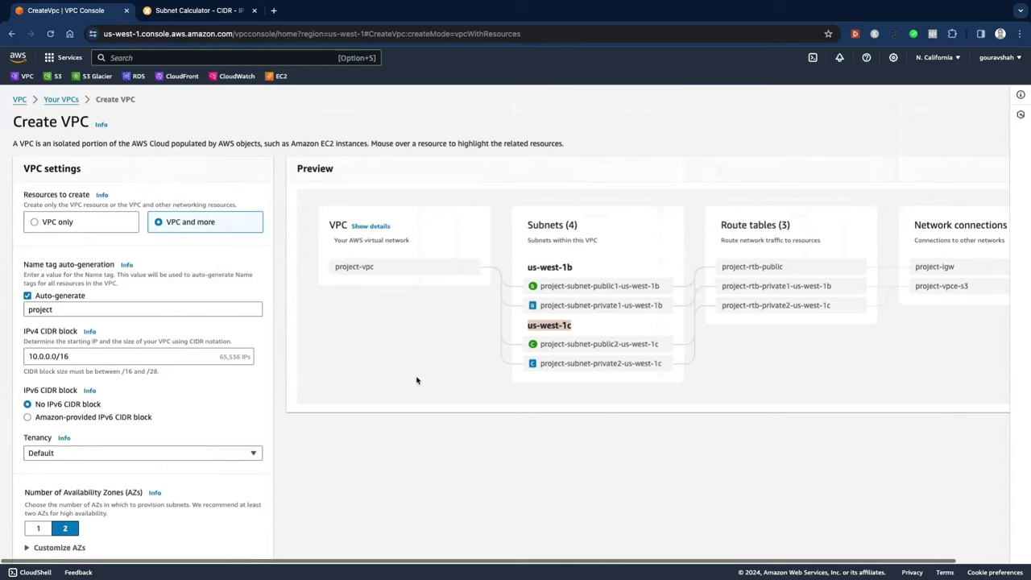
{"action": "scroll", "coordinate": [212, 417], "scroll_direction": "down", "scroll_amount": 2}
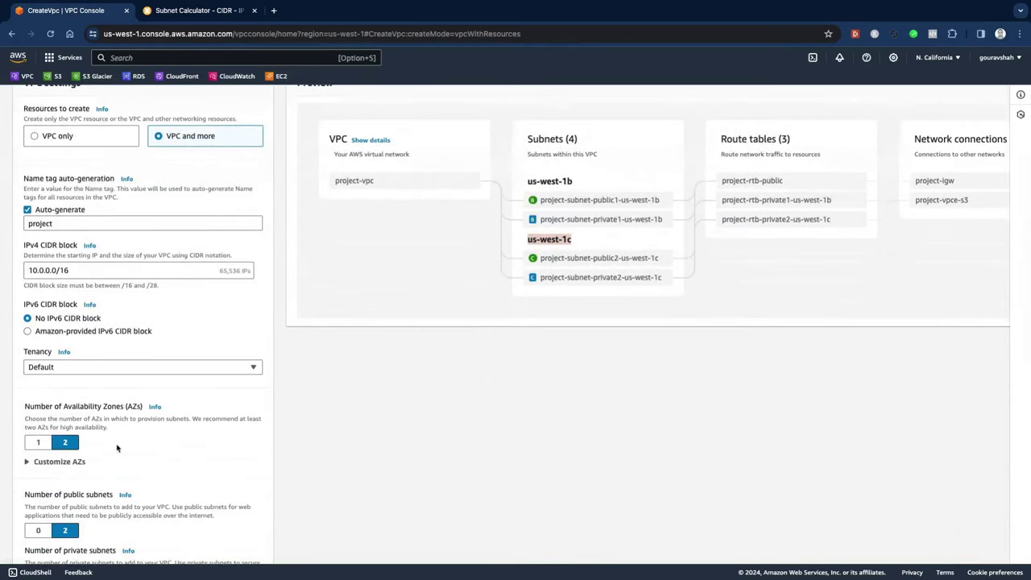
{"action": "scroll", "coordinate": [66, 444], "scroll_direction": "down", "scroll_amount": 4}
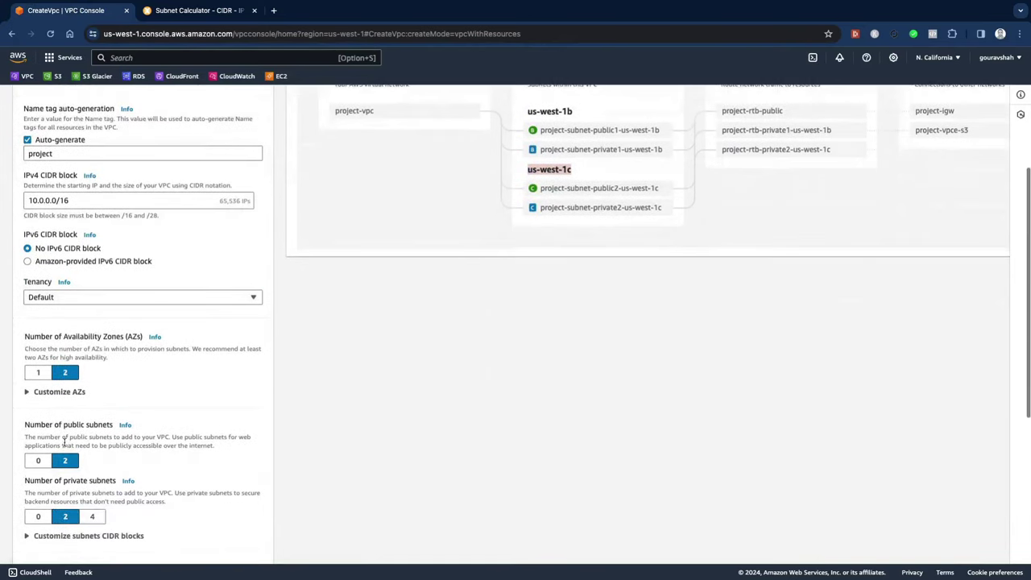
{"action": "scroll", "coordinate": [65, 441], "scroll_direction": "down", "scroll_amount": 4}
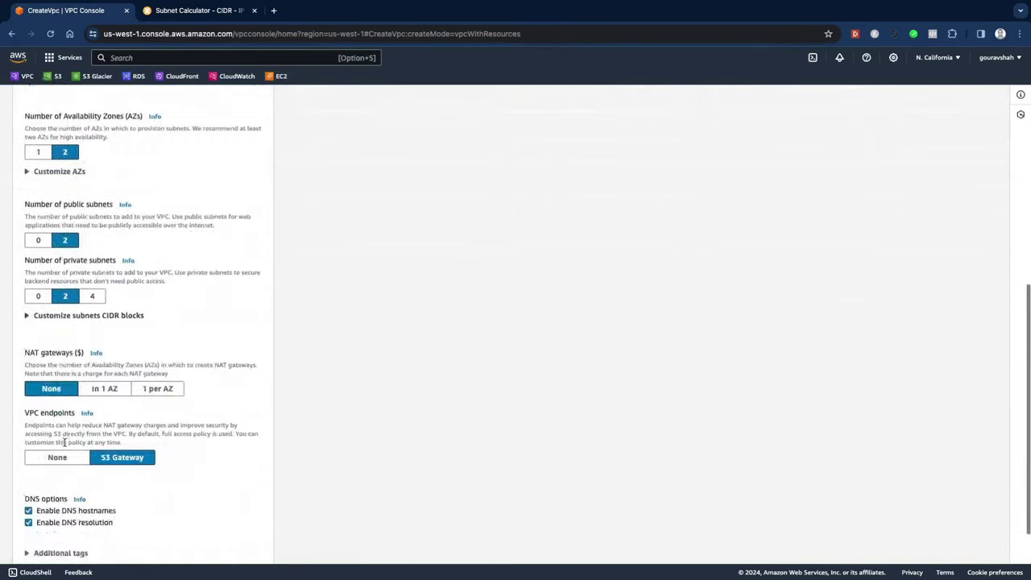
Step: Drop the S3 Gateway endpoint and compare the us-west-1c preview with the whiteboard
{"action": "left_click", "coordinate": [57, 429]}
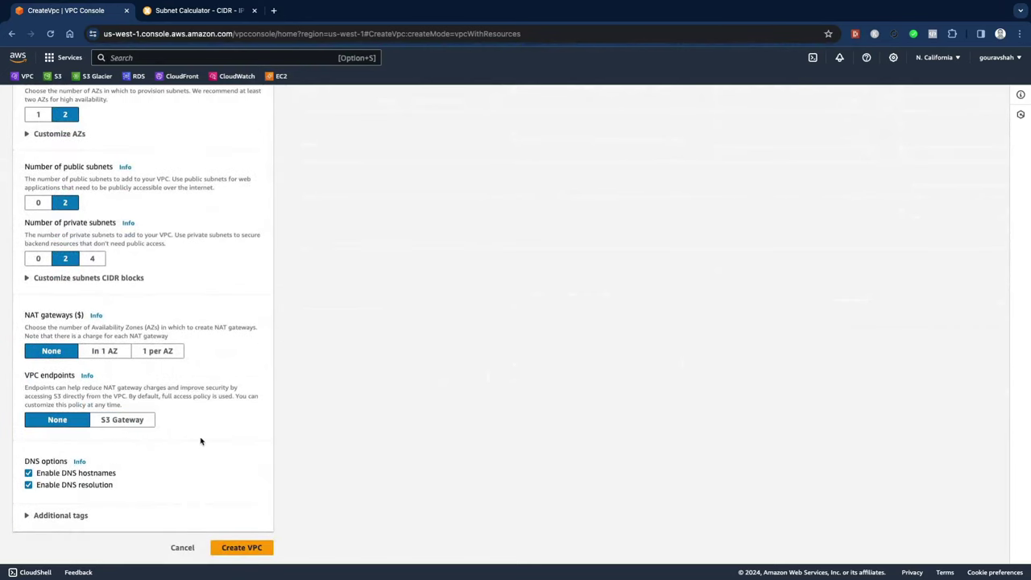
{"action": "scroll", "coordinate": [202, 442], "scroll_direction": "up", "scroll_amount": 10}
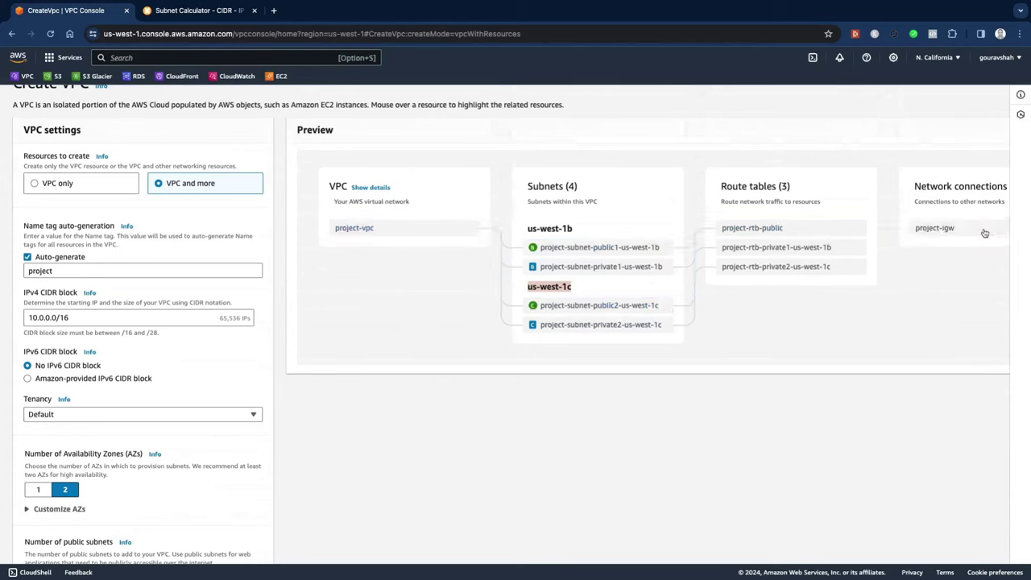
{"action": "key", "text": "super+Tab"}
{"action": "triple_click", "coordinate": [552, 285]}
{"action": "scroll", "coordinate": [53, 361], "scroll_direction": "down", "scroll_amount": 5}
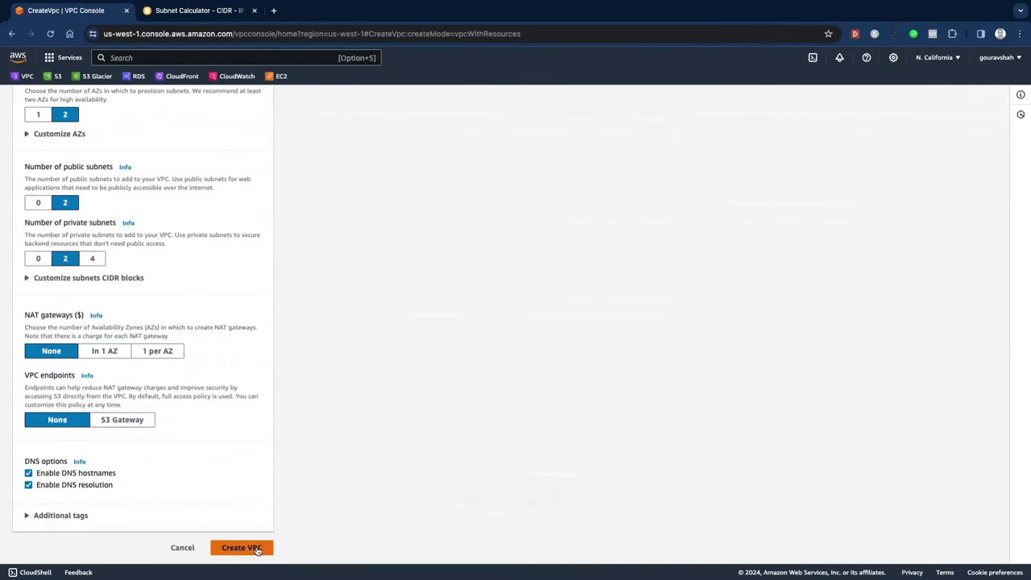
Step: Create project-vpc and open its details once the workflow succeeds
{"action": "left_click", "coordinate": [241, 548]}
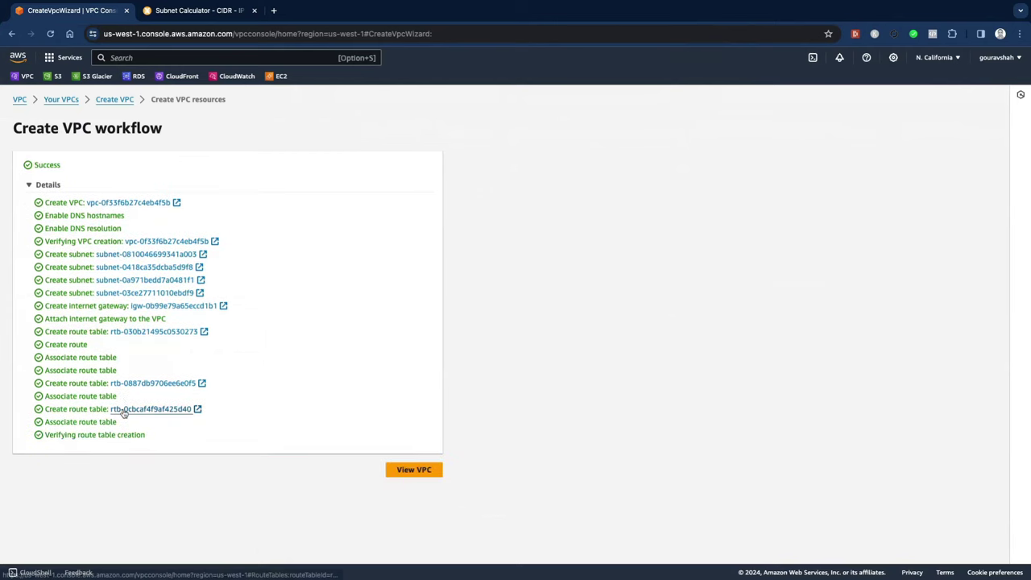
{"action": "left_click", "coordinate": [412, 470]}
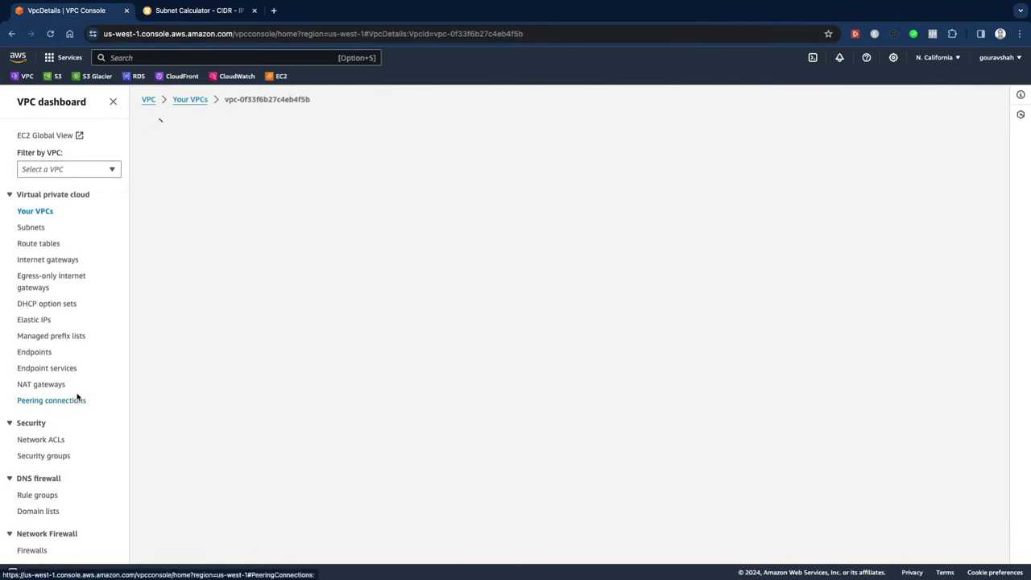
Step: Look up project-vpc's ID under Your VPCs before returning to the Subnets list
{"action": "left_click", "coordinate": [30, 230]}
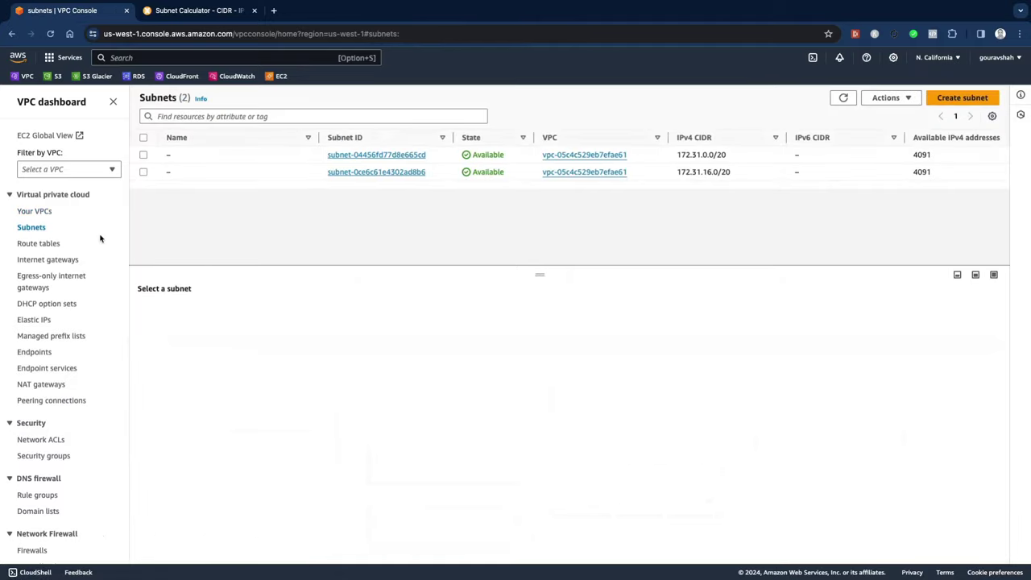
{"action": "left_click", "coordinate": [36, 212]}
{"action": "left_click", "coordinate": [267, 177]}
{"action": "left_click_drag", "start_coordinate": [412, 173], "coordinate": [401, 173]}
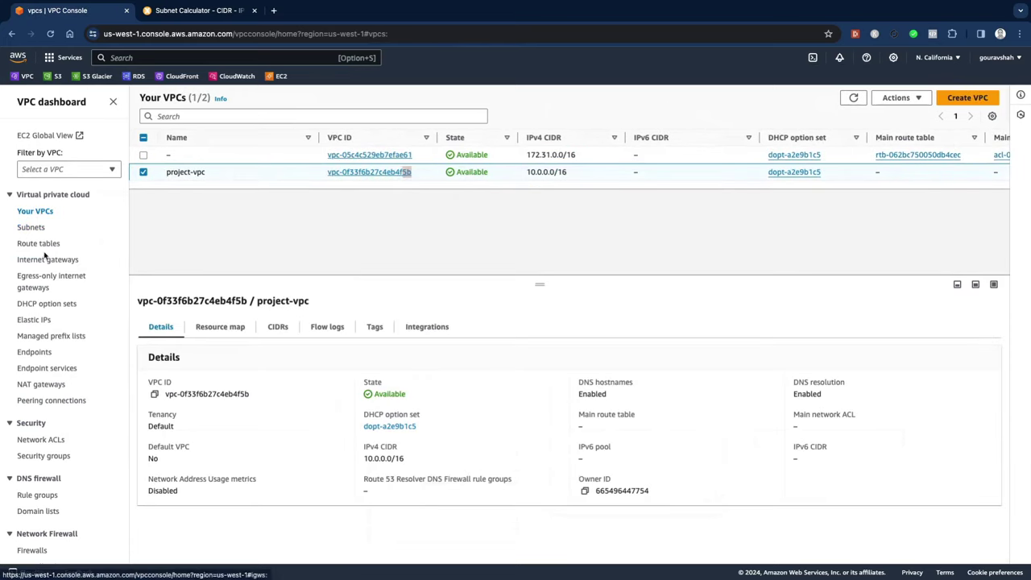
{"action": "left_click", "coordinate": [37, 228]}
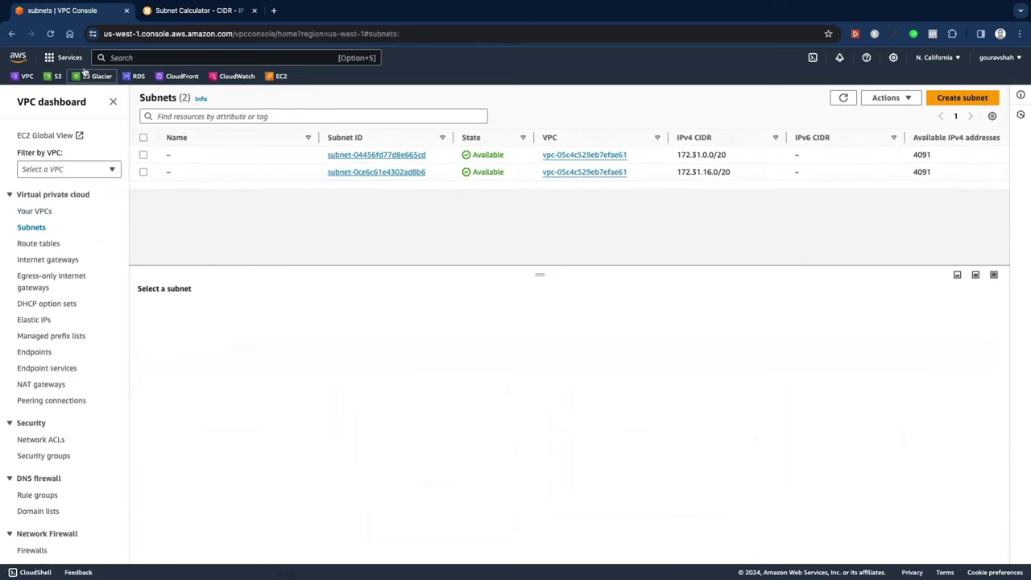
Step: Reload Subnets, sort by Name, and compare CIDRs 10.0.0.0/20, 10.0.16.0/20 and 10.0.144.0/20
{"action": "left_click", "coordinate": [49, 34]}
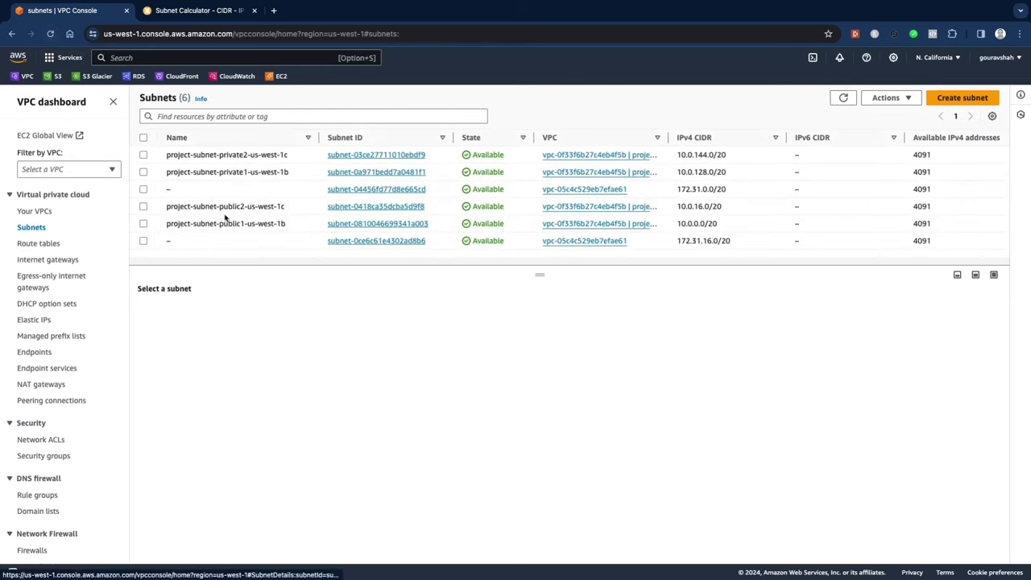
{"action": "left_click", "coordinate": [228, 141]}
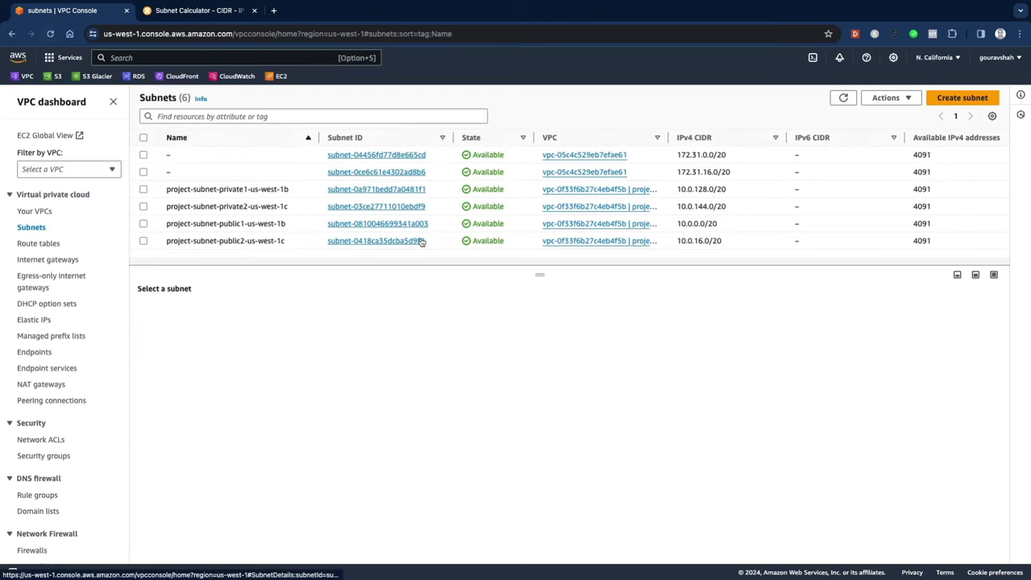
{"action": "scroll", "coordinate": [421, 240], "scroll_direction": "right", "scroll_amount": 1}
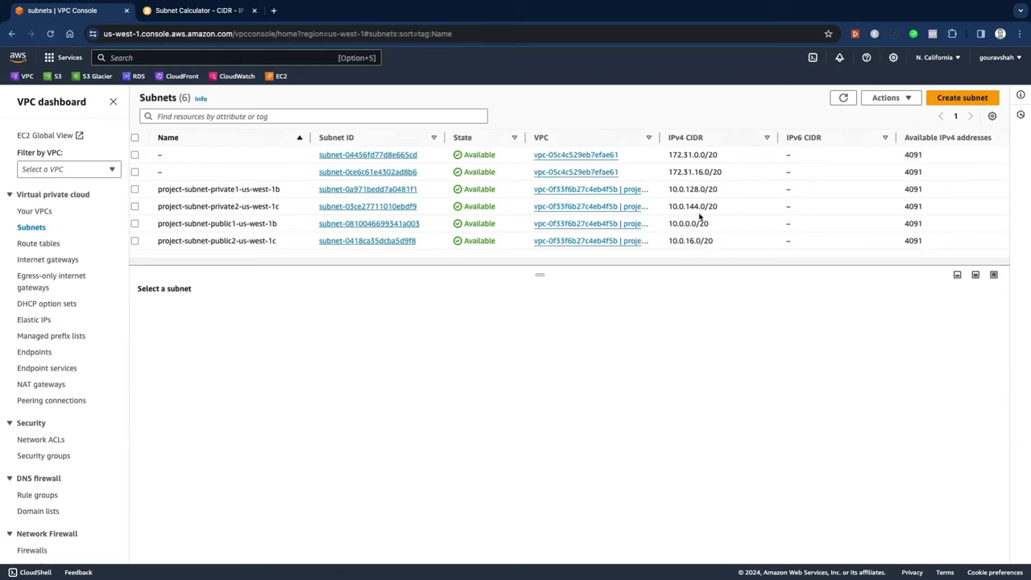
{"action": "left_click_drag", "start_coordinate": [716, 228], "coordinate": [709, 208]}
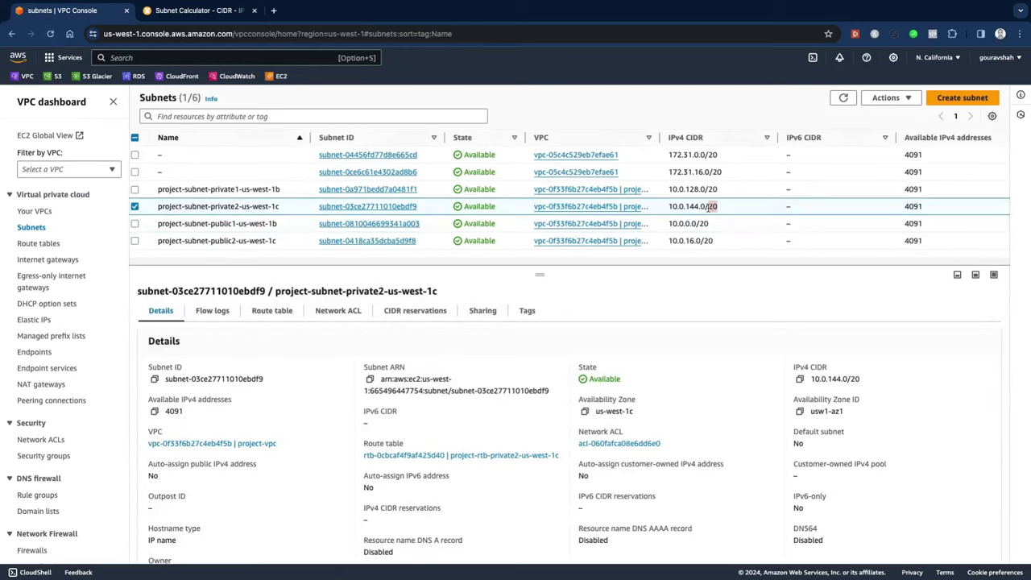
{"action": "triple_click", "coordinate": [675, 240]}
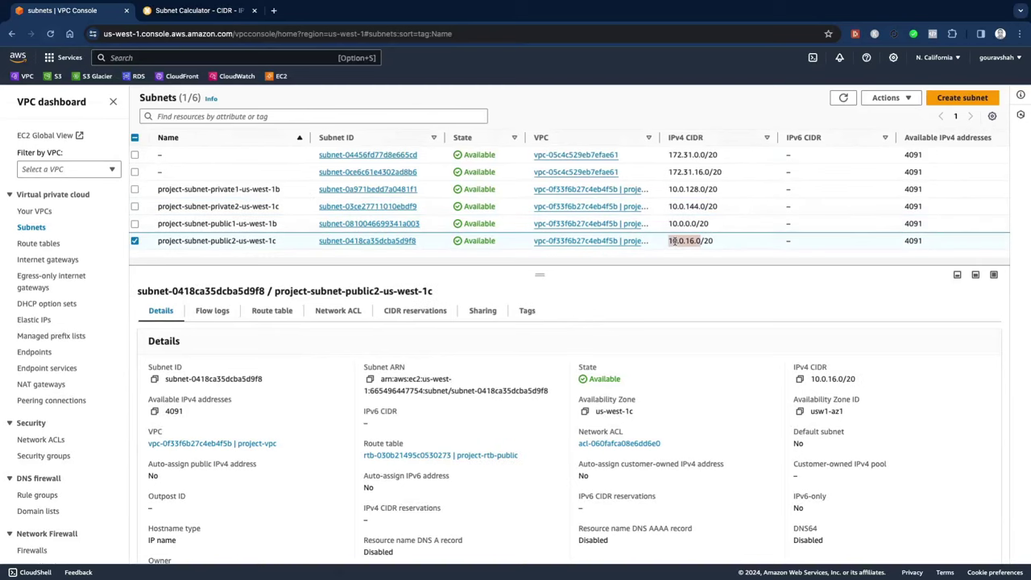
{"action": "triple_click", "coordinate": [684, 206]}
{"action": "key", "text": "super+c"}
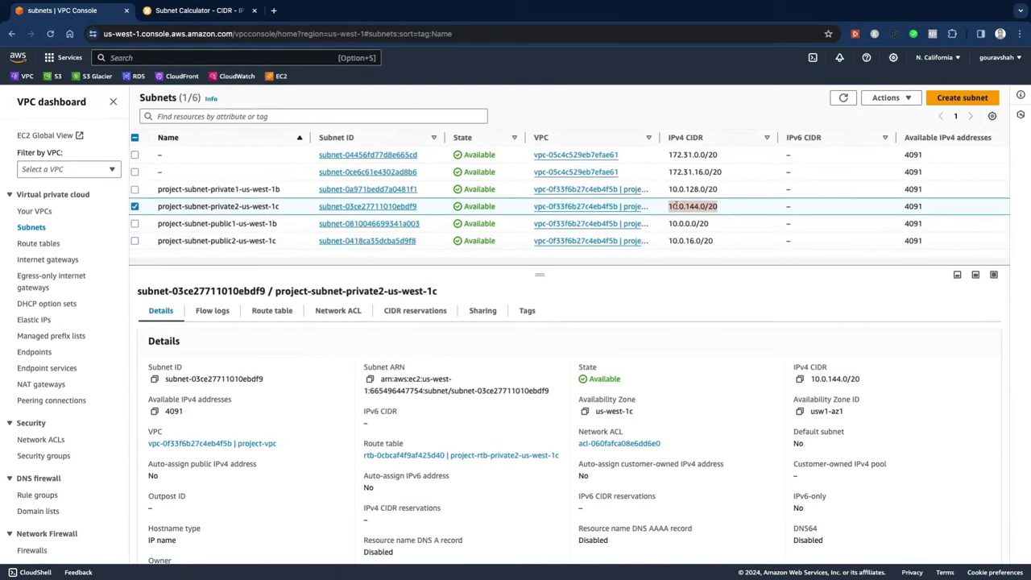
{"action": "left_click", "coordinate": [229, 11]}
Step: Calculate 10.0.144.0/20 in the calculator, spanning 10.0.144.0 to 10.0.159.255
{"action": "triple_click", "coordinate": [94, 162]}
{"action": "key", "text": "super+v"}
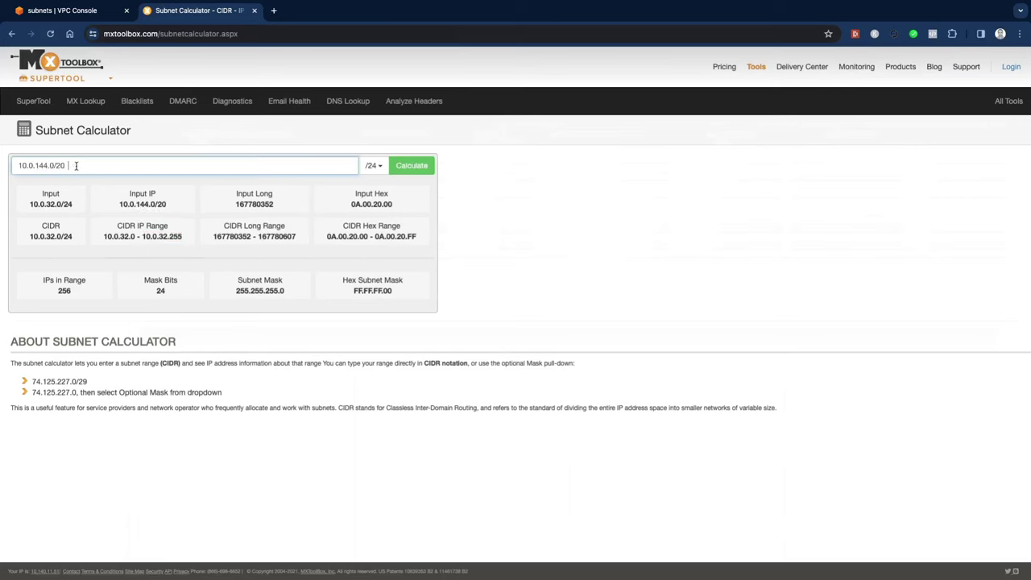
{"action": "key", "text": "BackSpace"}
{"action": "key", "text": "BackSpace"}
{"action": "key", "text": "BackSpace"}
{"action": "left_click", "coordinate": [397, 165]}
{"action": "left_click", "coordinate": [371, 166]}
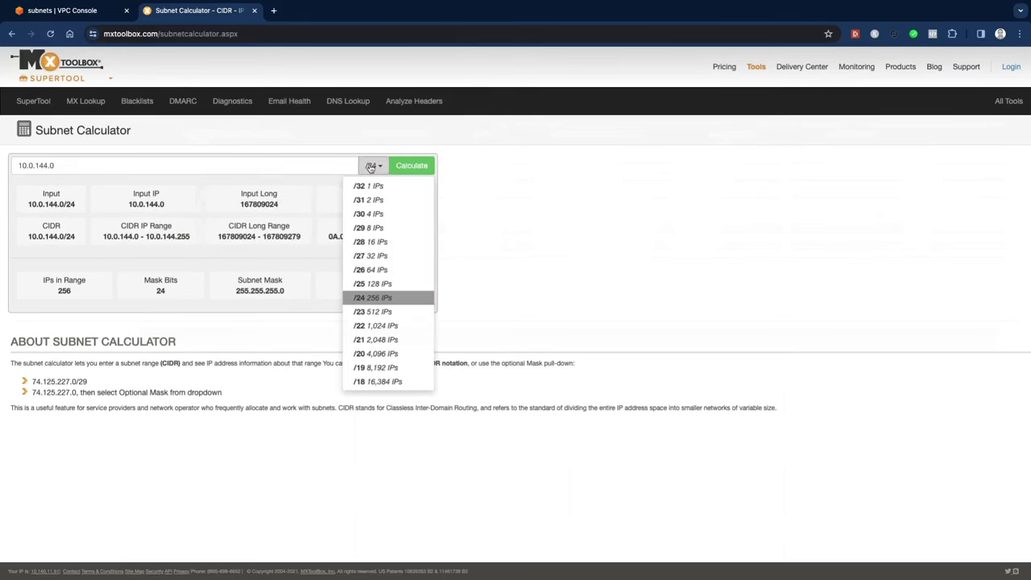
{"action": "left_click", "coordinate": [375, 353]}
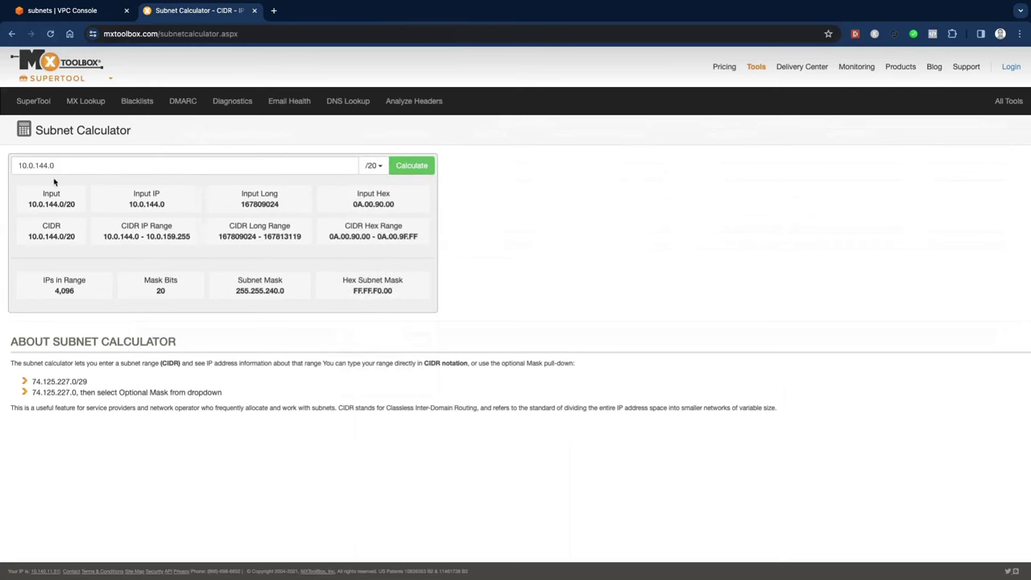
{"action": "double_click", "coordinate": [125, 236]}
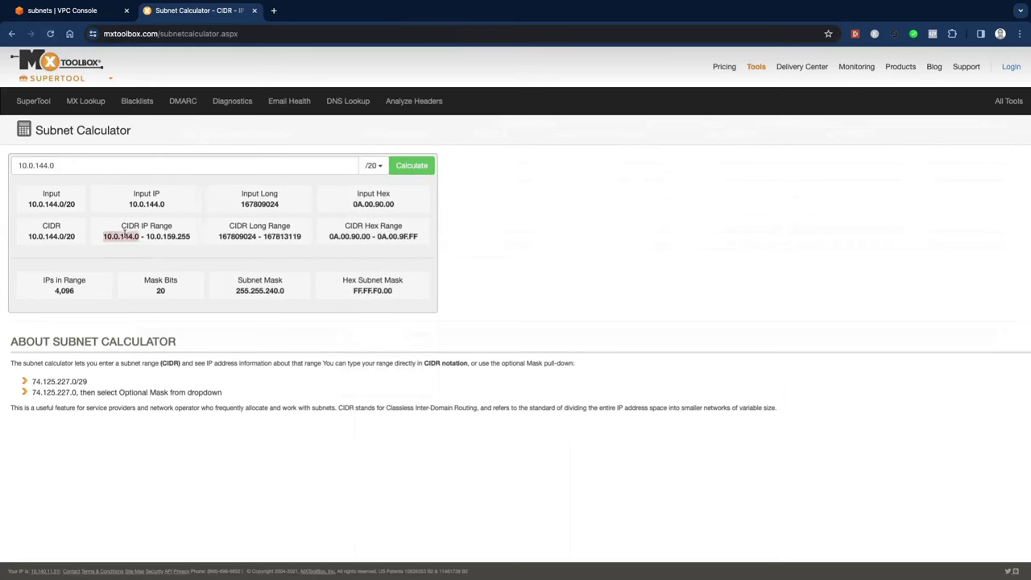
{"action": "double_click", "coordinate": [175, 233]}
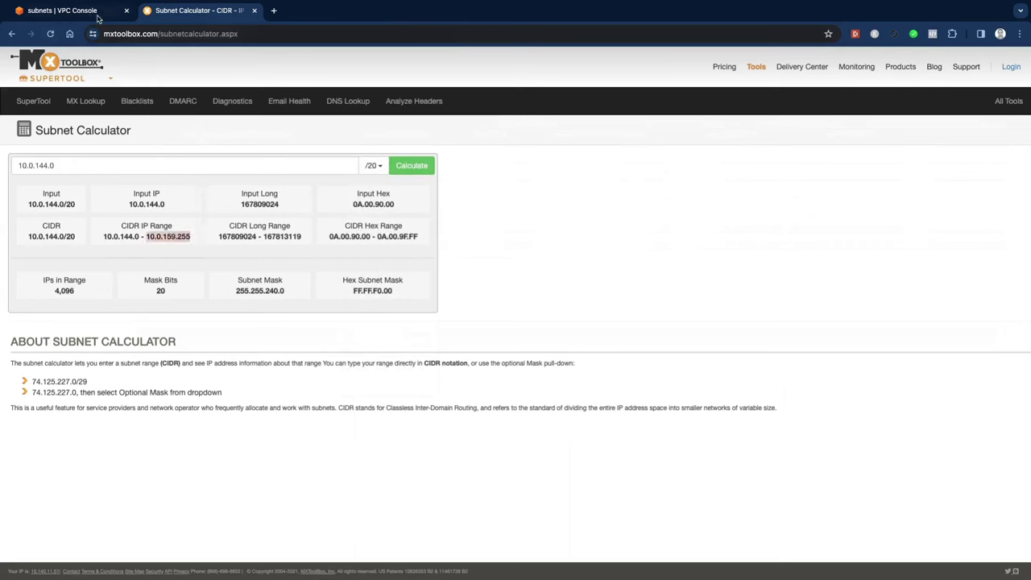
{"action": "left_click", "coordinate": [99, 18]}
Step: Calculate private1's 10.0.128.0/20, ending at 10.0.143.255, then return to the AWS subnets
{"action": "left_click_drag", "start_coordinate": [669, 189], "coordinate": [730, 191]}
{"action": "key", "text": "super+c"}
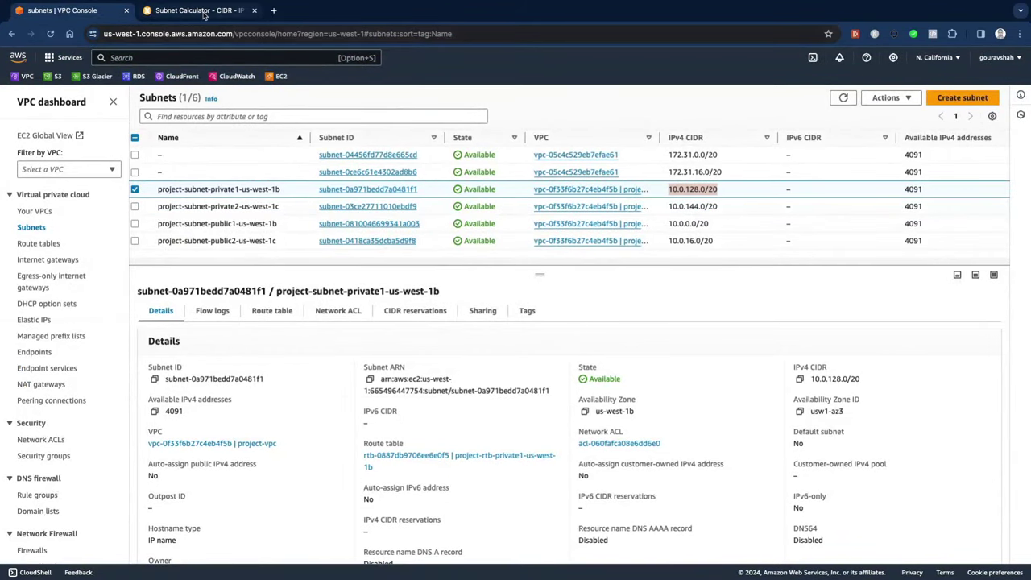
{"action": "left_click", "coordinate": [204, 12]}
{"action": "left_click", "coordinate": [96, 166]}
{"action": "key", "text": "super+a"}
{"action": "key", "text": "super+v"}
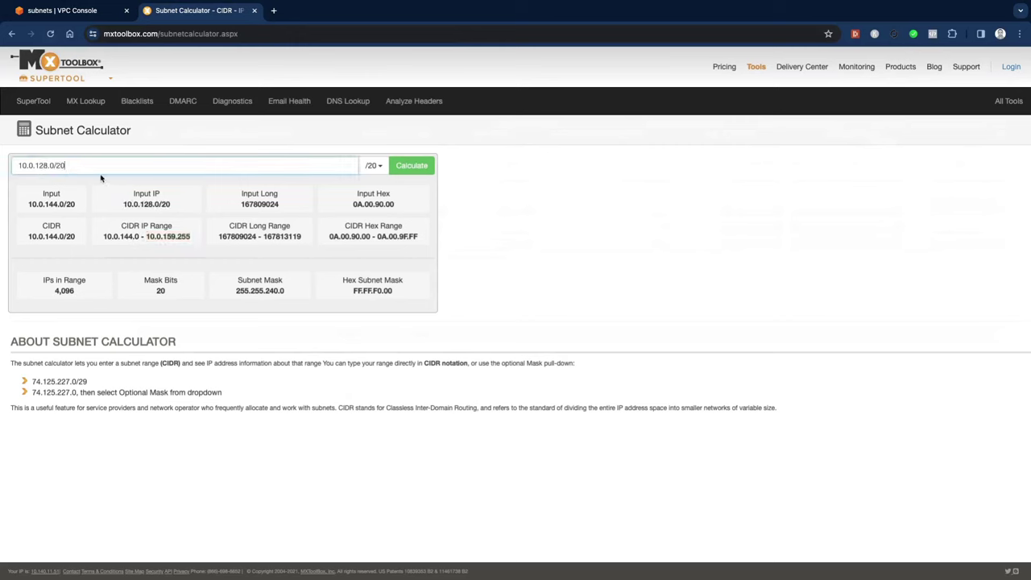
{"action": "key", "text": "BackSpace"}
{"action": "key", "text": "BackSpace"}
{"action": "key", "text": "BackSpace"}
{"action": "left_click", "coordinate": [405, 170]}
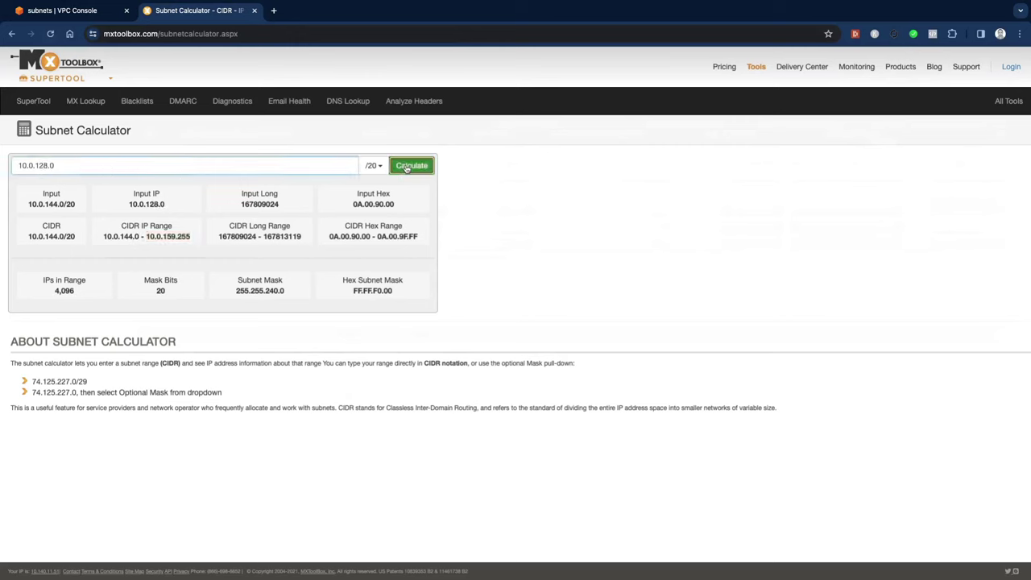
{"action": "double_click", "coordinate": [175, 236]}
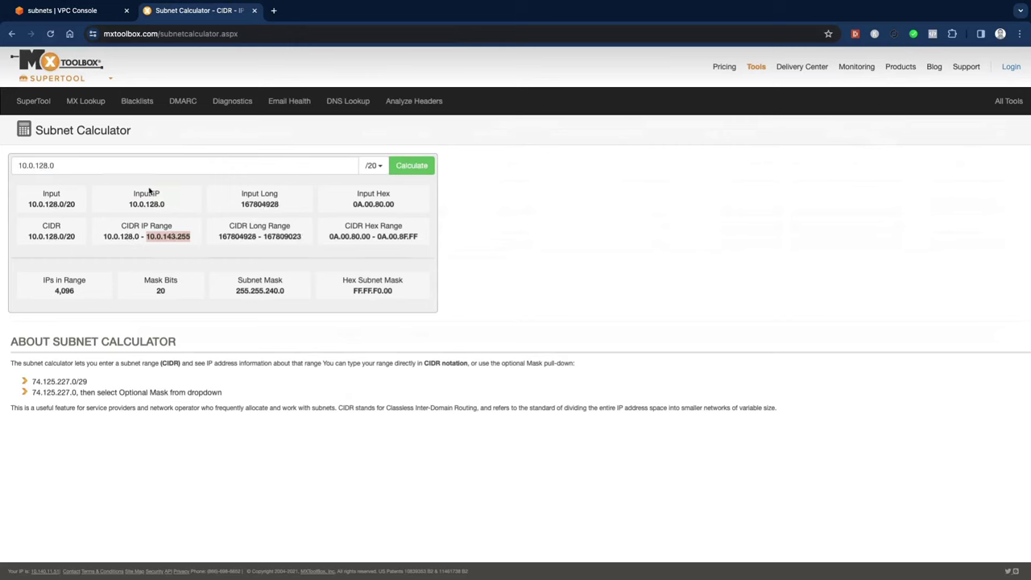
{"action": "left_click", "coordinate": [116, 13]}
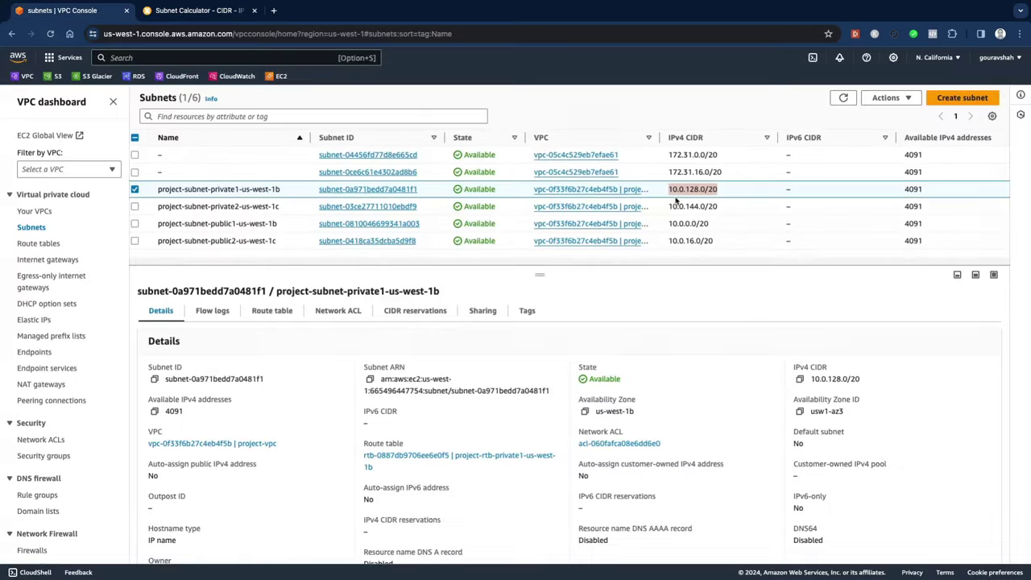
Step: Check private2's 10.0.144.0 CIDR, then view the public1 and public2 subnet details
{"action": "double_click", "coordinate": [689, 206]}
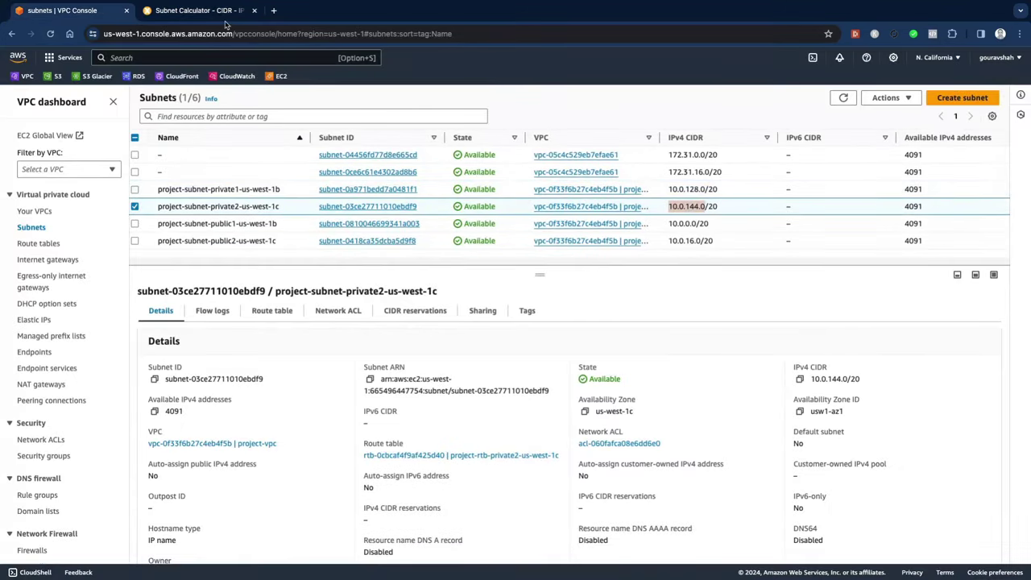
{"action": "left_click", "coordinate": [222, 14]}
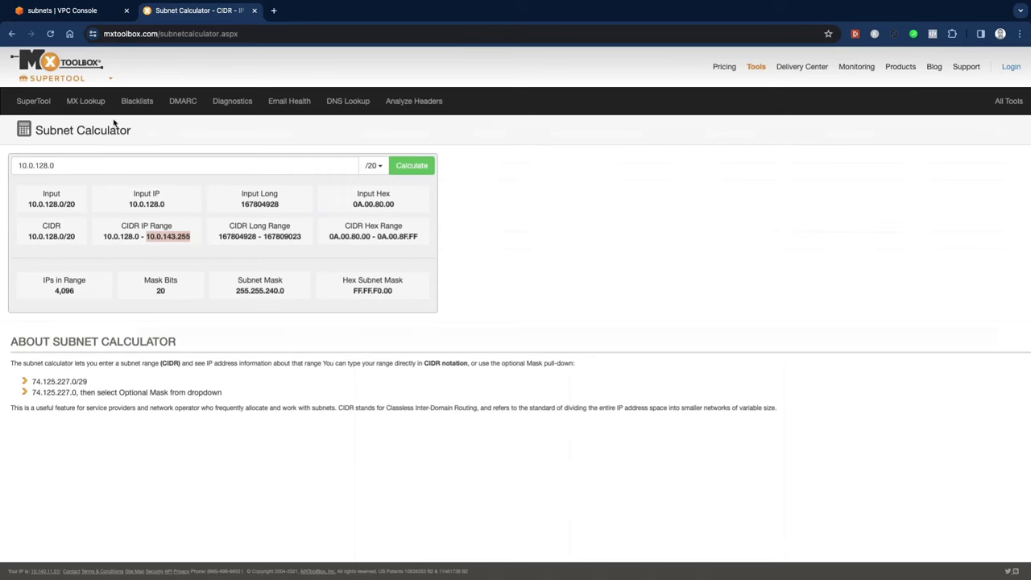
{"action": "left_click", "coordinate": [89, 10]}
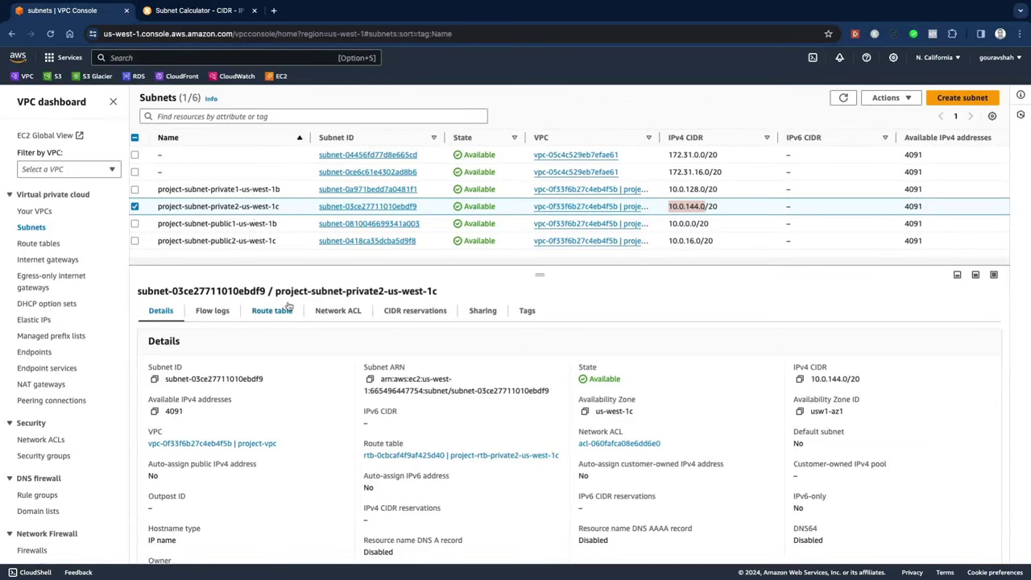
{"action": "left_click", "coordinate": [243, 224]}
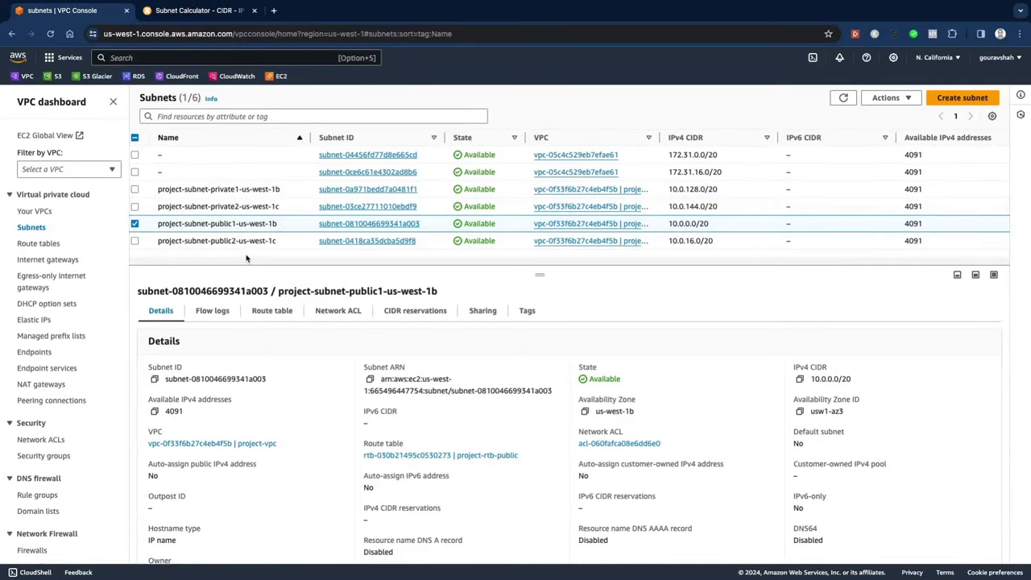
{"action": "left_click", "coordinate": [243, 241]}
{"action": "key", "text": "ctrl+Left"}
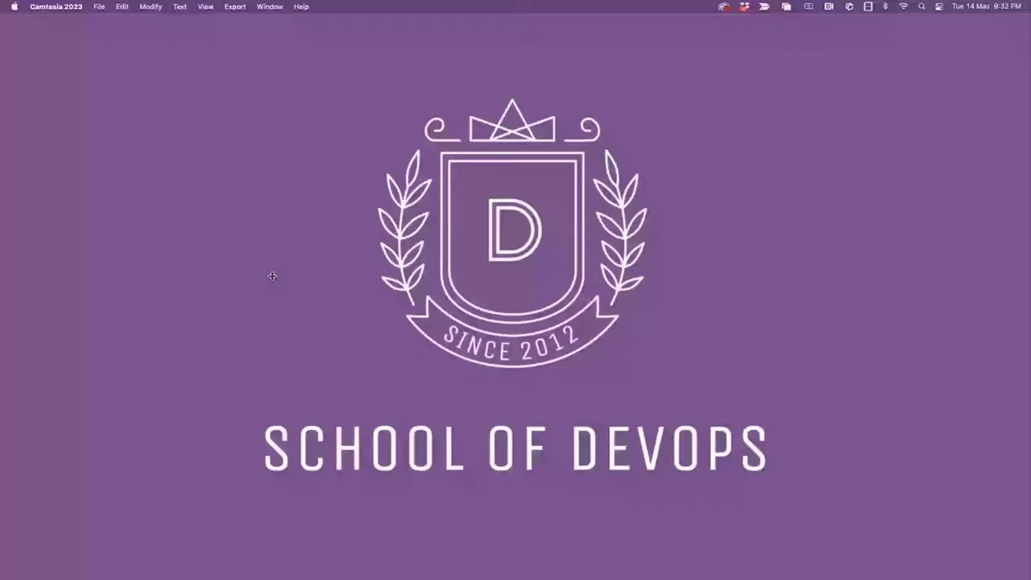
{"action": "key", "text": "ctrl+Right"}
{"action": "key", "text": "ctrl+Right"}
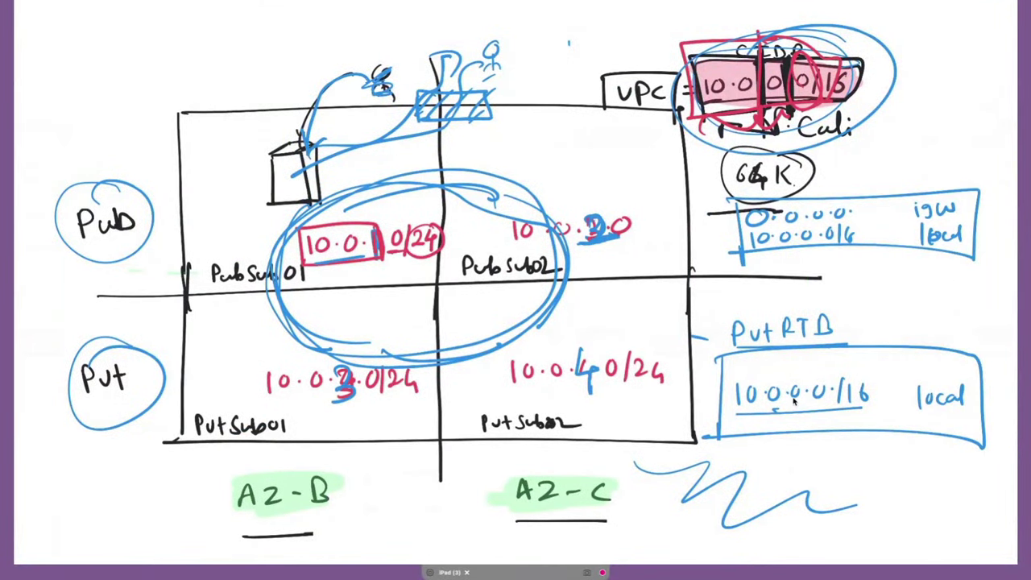
{"action": "key", "text": "ctrl+Left"}
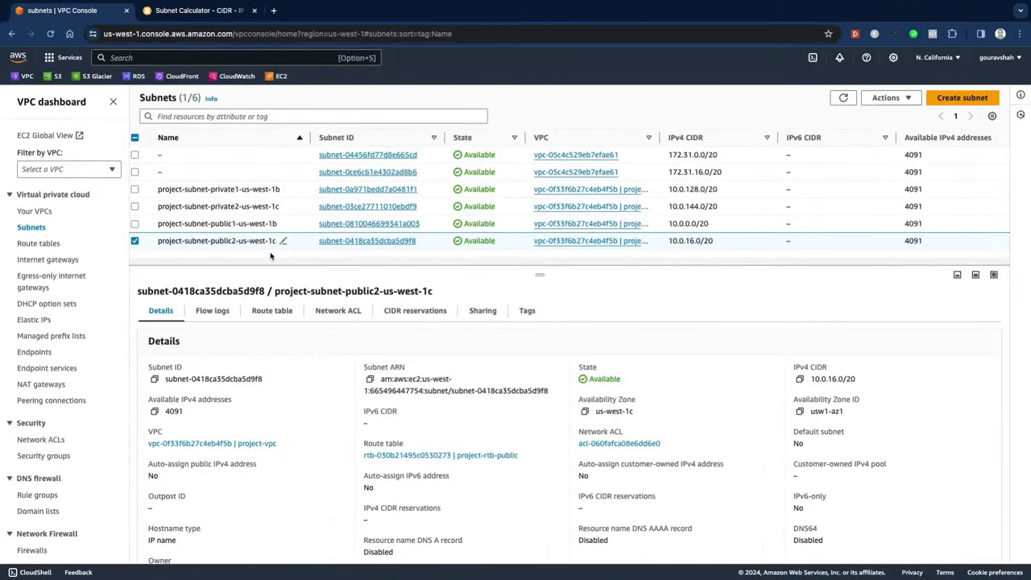
Step: Compare public2's internet-gateway route with private2's local-only 10.0.0.0/16 route table
{"action": "left_click", "coordinate": [276, 312]}
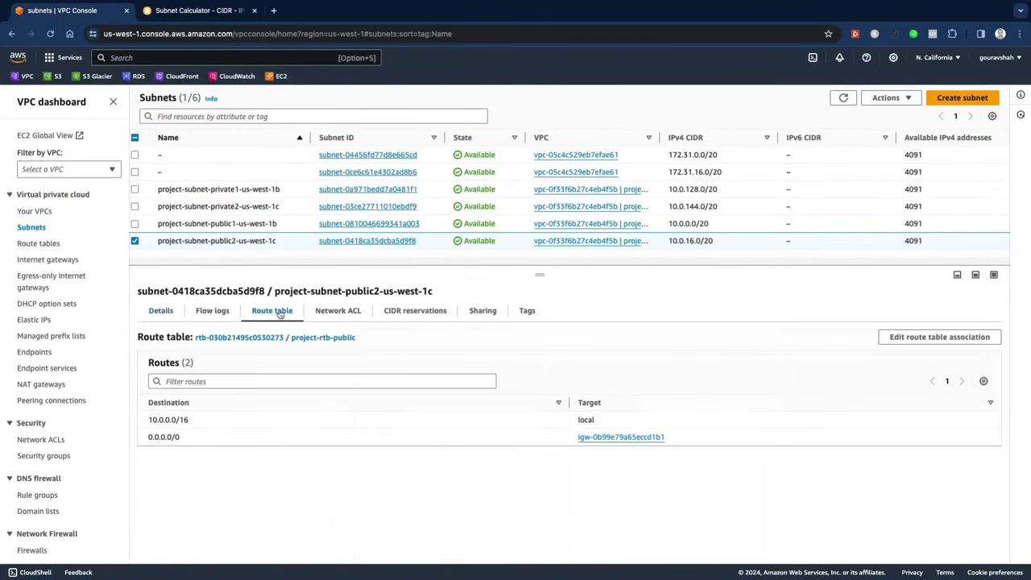
{"action": "left_click_drag", "start_coordinate": [522, 266], "coordinate": [525, 238]}
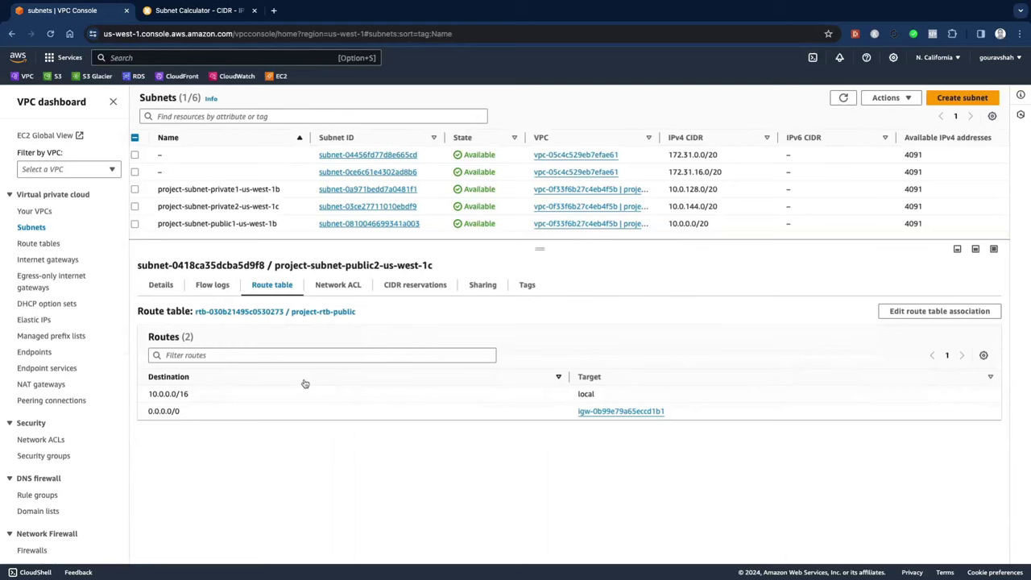
{"action": "left_click", "coordinate": [226, 207]}
{"action": "left_click_drag", "start_coordinate": [149, 394], "coordinate": [186, 392]}
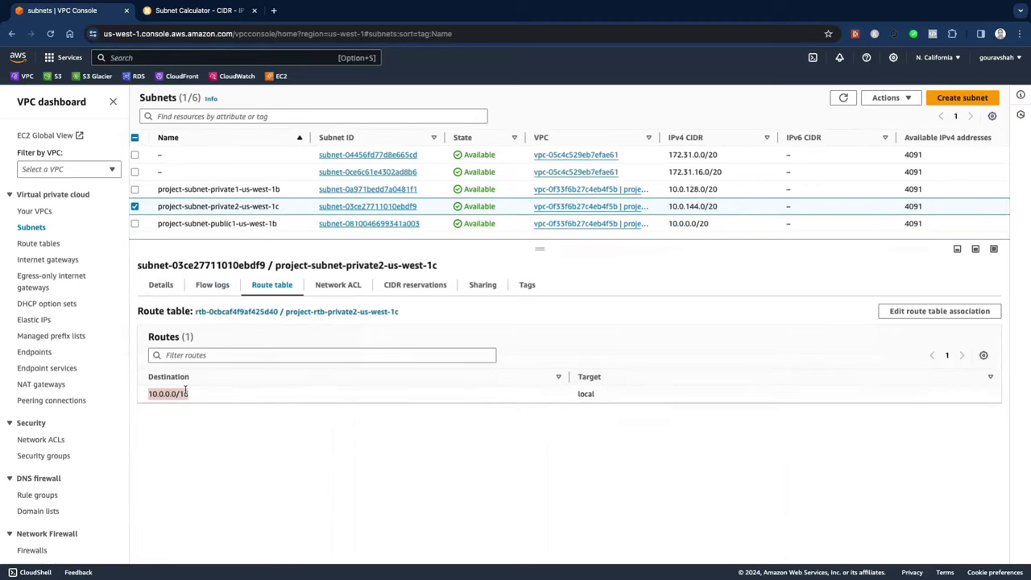
{"action": "double_click", "coordinate": [598, 395]}
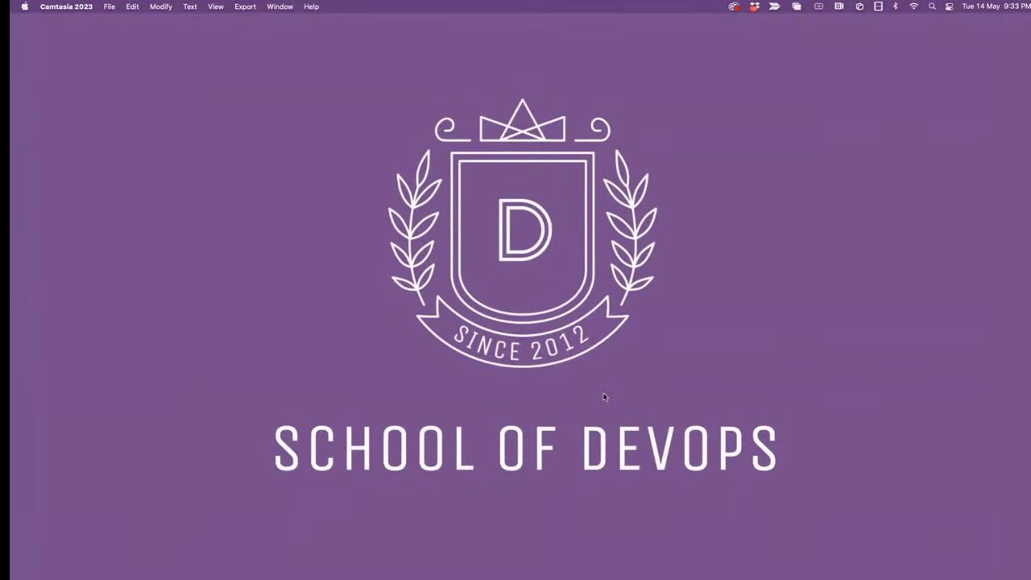
{"action": "key", "text": "ctrl+Right"}
{"action": "key", "text": "ctrl+Right"}
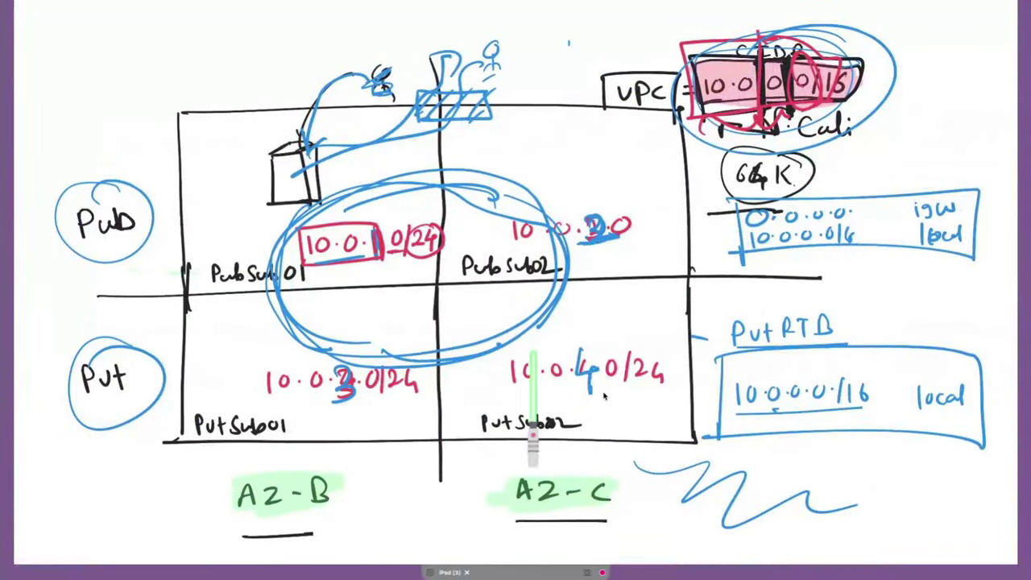
Step: Point out the private subnet ranges, then draw a large box labelled VPC beside the diagram
{"action": "left_click_drag", "start_coordinate": [338, 375], "coordinate": [343, 396]}
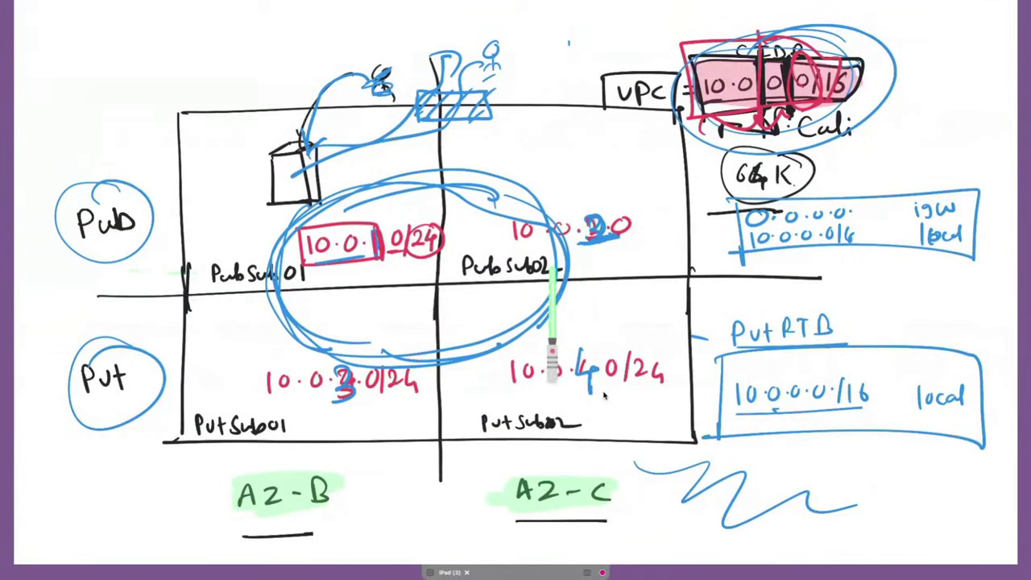
{"action": "key", "text": "ctrl+Left"}
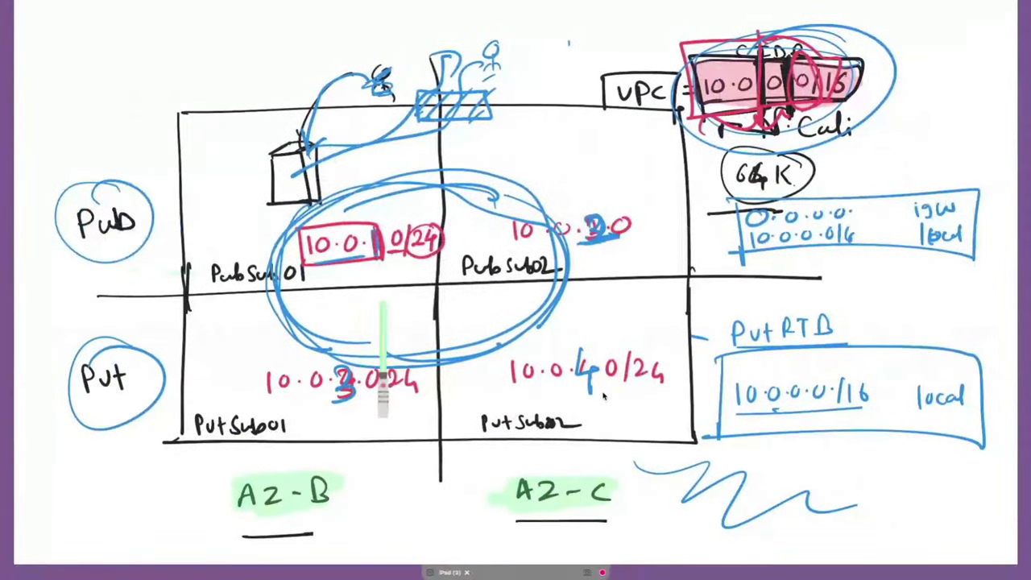
{"action": "scroll", "coordinate": [602, 394], "scroll_direction": "down", "scroll_amount": 5}
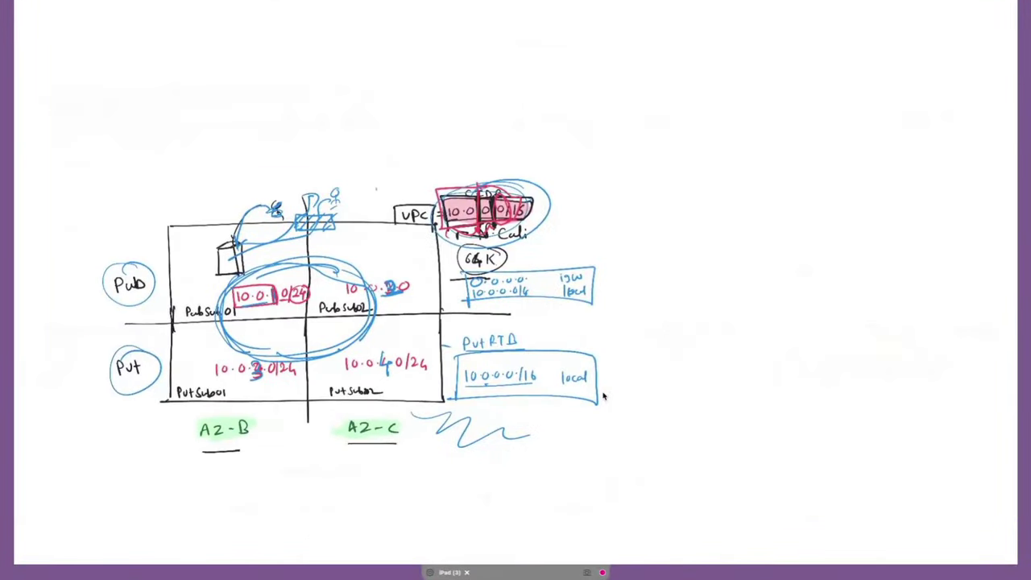
{"action": "left_click_drag", "start_coordinate": [685, 153], "coordinate": [673, 414]}
{"action": "mouse_move", "coordinate": [670, 170]}
{"action": "left_mouse_down"}
{"action": "mouse_move", "coordinate": [956, 414]}
{"action": "mouse_move", "coordinate": [675, 402]}
{"action": "left_mouse_up"}
{"action": "mouse_move", "coordinate": [857, 166]}
{"action": "left_mouse_down"}
{"action": "mouse_move", "coordinate": [928, 116]}
{"action": "mouse_move", "coordinate": [906, 168]}
{"action": "left_mouse_up"}
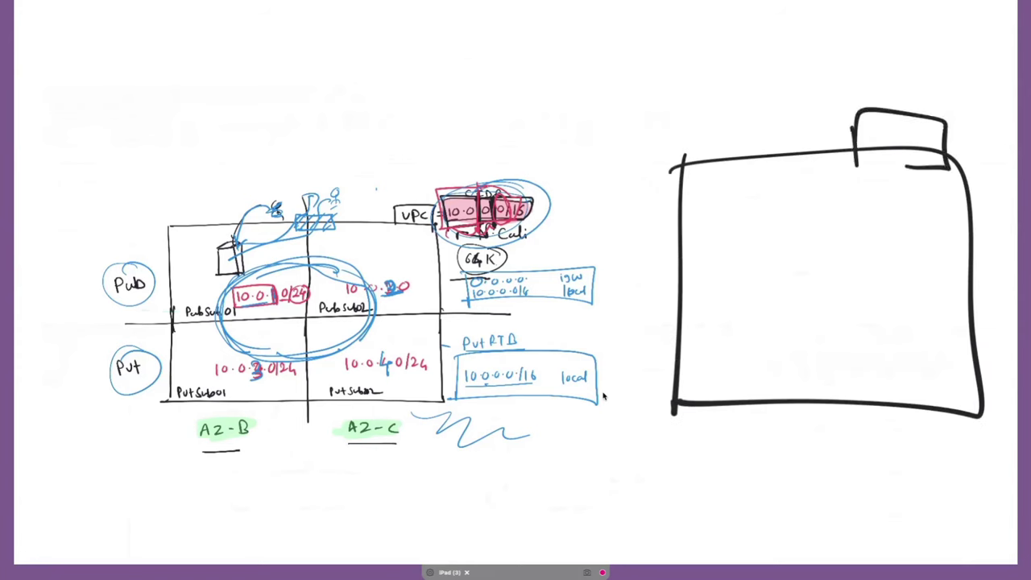
{"action": "left_click_drag", "start_coordinate": [871, 124], "coordinate": [920, 129]}
Step: Label the new box 10.0.0.0/16 and draw three D shapes inside it
{"action": "mouse_move", "coordinate": [528, 164]}
{"action": "left_mouse_down"}
{"action": "mouse_move", "coordinate": [435, 193]}
{"action": "mouse_move", "coordinate": [535, 193]}
{"action": "left_mouse_up"}
{"action": "mouse_move", "coordinate": [743, 121]}
{"action": "left_mouse_down"}
{"action": "mouse_move", "coordinate": [764, 129]}
{"action": "mouse_move", "coordinate": [855, 84]}
{"action": "mouse_move", "coordinate": [860, 100]}
{"action": "left_mouse_up"}
{"action": "mouse_move", "coordinate": [875, 79]}
{"action": "left_mouse_down"}
{"action": "mouse_move", "coordinate": [874, 102]}
{"action": "mouse_move", "coordinate": [892, 87]}
{"action": "left_mouse_up"}
{"action": "mouse_move", "coordinate": [910, 75]}
{"action": "left_mouse_down"}
{"action": "mouse_move", "coordinate": [907, 90]}
{"action": "mouse_move", "coordinate": [955, 68]}
{"action": "left_mouse_up"}
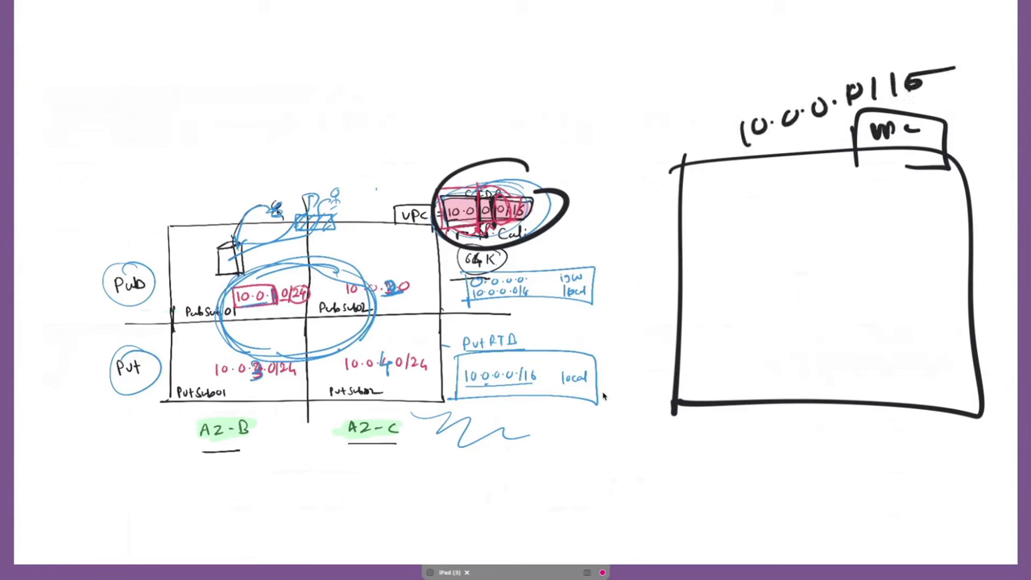
{"action": "left_click_drag", "start_coordinate": [736, 213], "coordinate": [740, 253]}
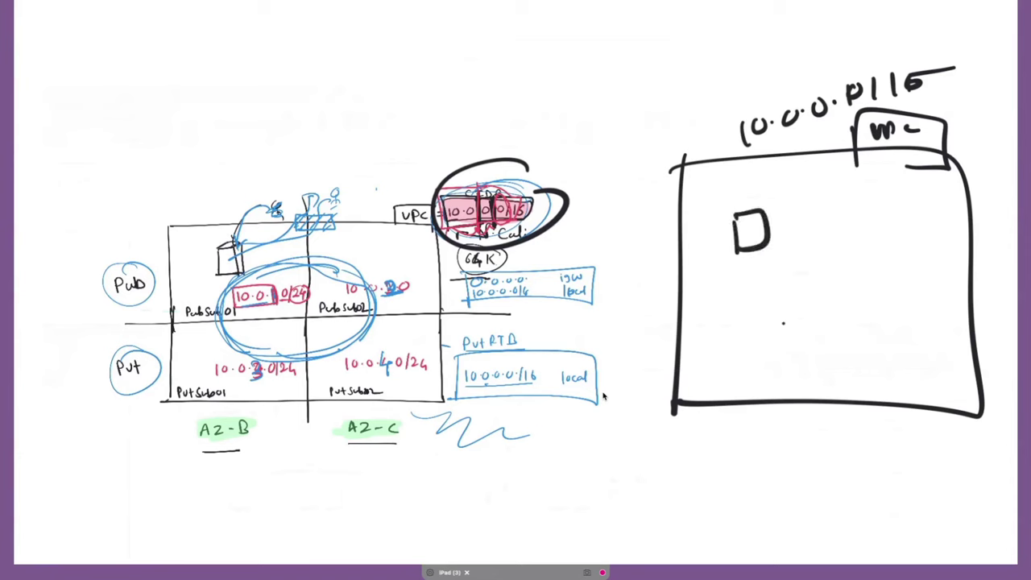
{"action": "left_click_drag", "start_coordinate": [793, 295], "coordinate": [786, 343]}
{"action": "left_click_drag", "start_coordinate": [868, 228], "coordinate": [868, 256]}
{"action": "left_click_drag", "start_coordinate": [872, 216], "coordinate": [869, 256]}
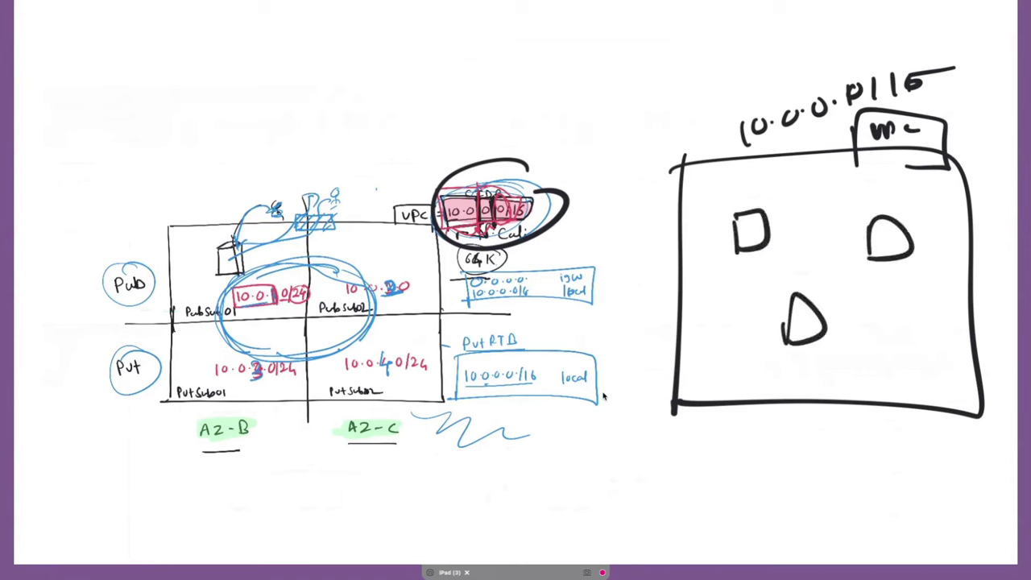
{"action": "scroll", "coordinate": [603, 396], "scroll_direction": "up", "scroll_amount": 5}
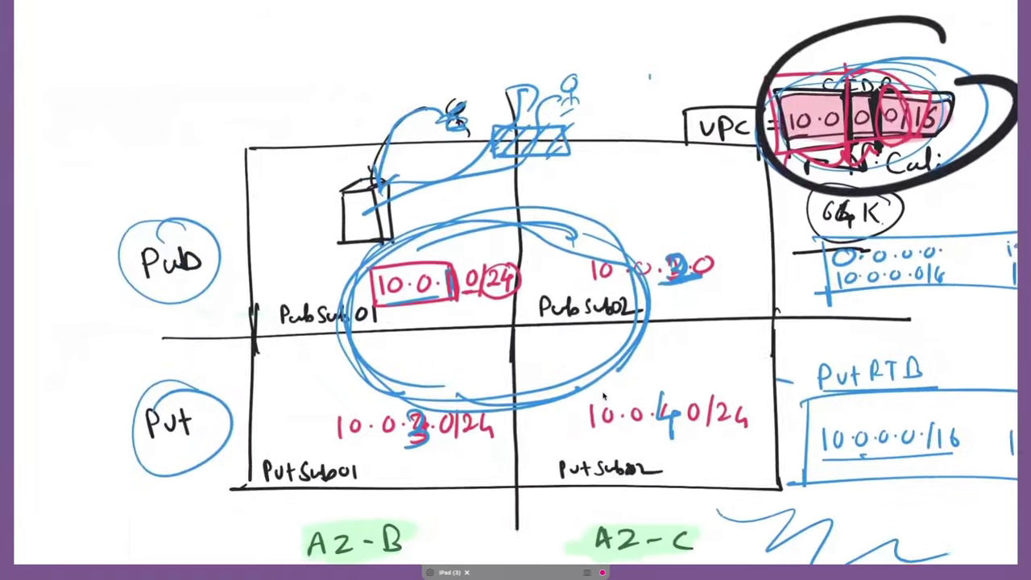
{"action": "scroll", "coordinate": [604, 395], "scroll_direction": "left", "scroll_amount": 1}
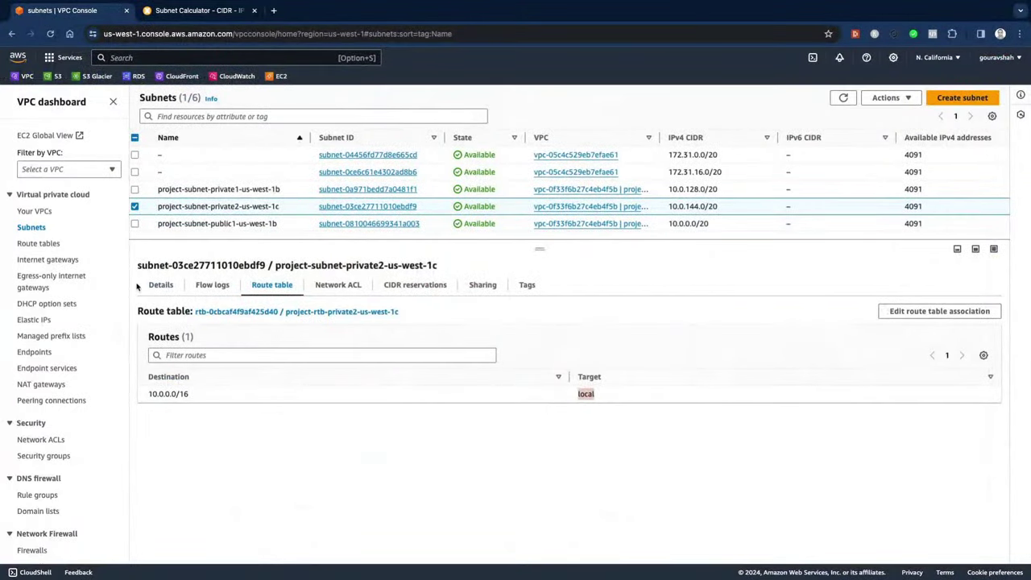
Step: Open the VPC dashboard home from the bookmarks bar
{"action": "left_click", "coordinate": [27, 77]}
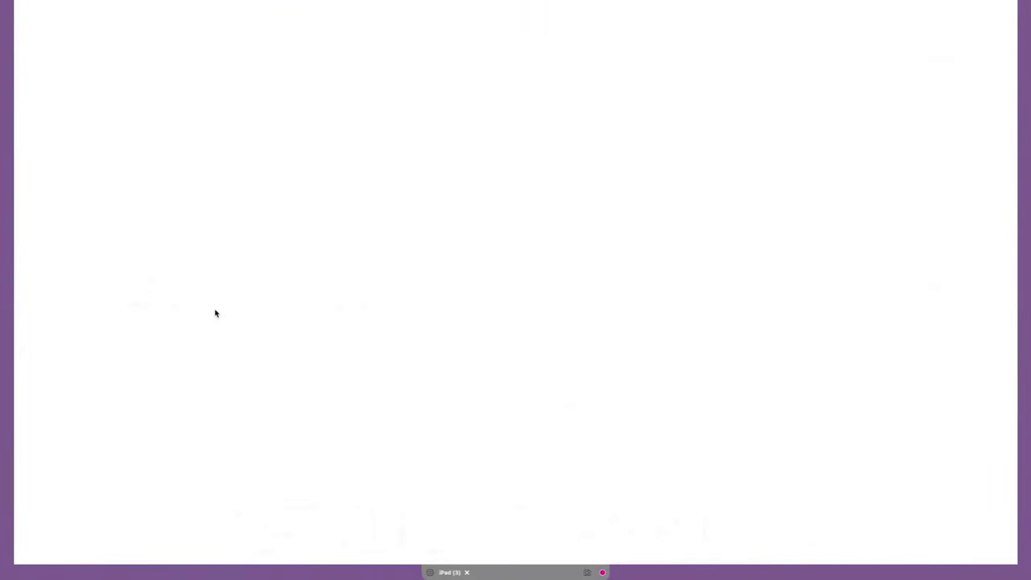
Step: Draw a rectangle with a 'VPC' name tab at its top-right, divided into four quadrants by a cross
{"action": "mouse_move", "coordinate": [239, 106]}
{"action": "left_mouse_down"}
{"action": "mouse_move", "coordinate": [251, 439]}
{"action": "mouse_move", "coordinate": [473, 111]}
{"action": "mouse_move", "coordinate": [844, 414]}
{"action": "mouse_move", "coordinate": [848, 481]}
{"action": "left_mouse_up"}
{"action": "mouse_move", "coordinate": [244, 436]}
{"action": "left_mouse_down"}
{"action": "mouse_move", "coordinate": [251, 508]}
{"action": "mouse_move", "coordinate": [854, 497]}
{"action": "left_mouse_up"}
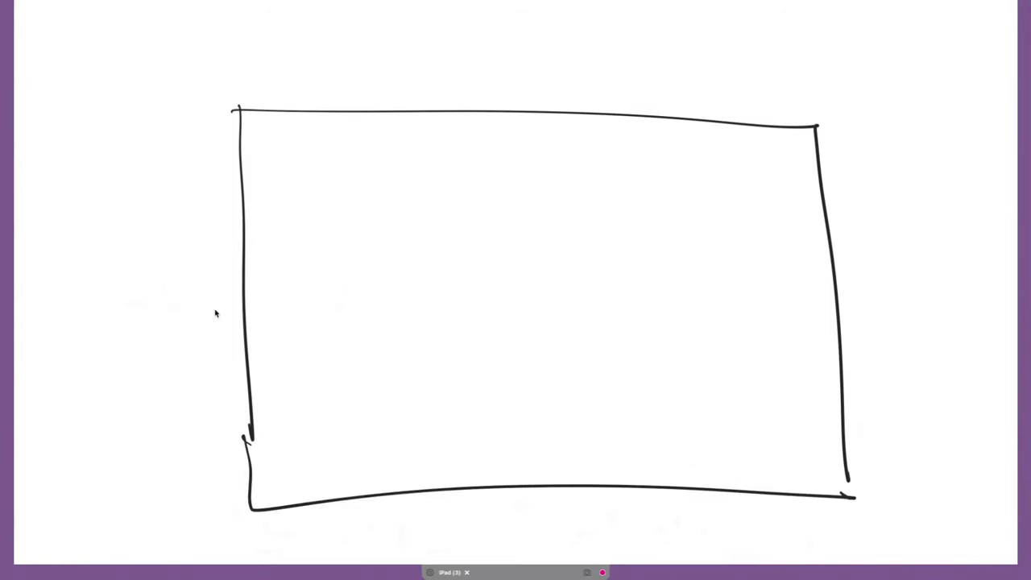
{"action": "left_click_drag", "start_coordinate": [738, 92], "coordinate": [739, 142]}
{"action": "mouse_move", "coordinate": [737, 88]}
{"action": "left_mouse_down"}
{"action": "mouse_move", "coordinate": [817, 125]}
{"action": "mouse_move", "coordinate": [767, 95]}
{"action": "mouse_move", "coordinate": [780, 108]}
{"action": "left_mouse_up"}
{"action": "left_click_drag", "start_coordinate": [794, 113], "coordinate": [801, 101]}
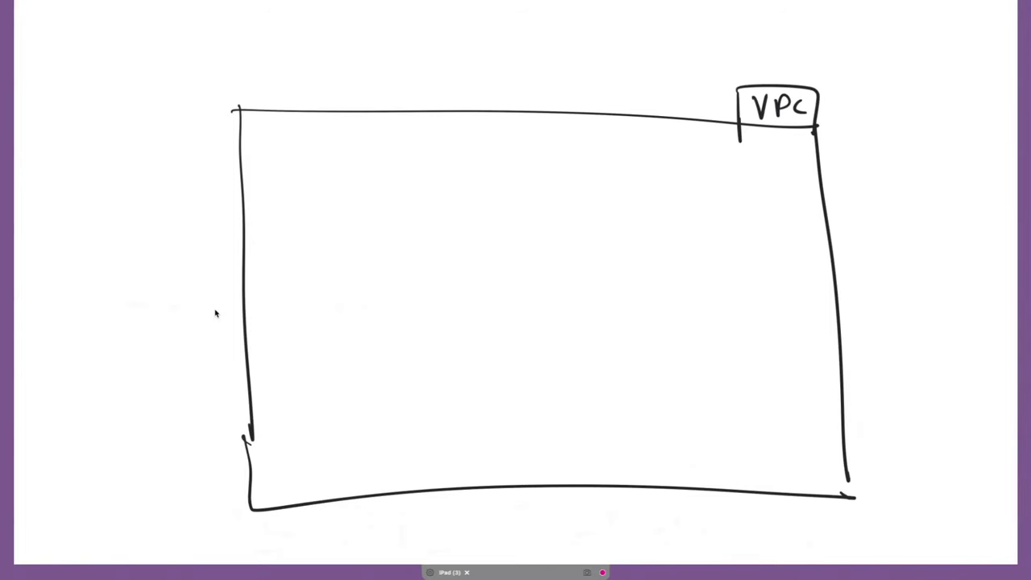
{"action": "left_click_drag", "start_coordinate": [231, 299], "coordinate": [843, 291]}
{"action": "left_click_drag", "start_coordinate": [537, 109], "coordinate": [529, 485]}
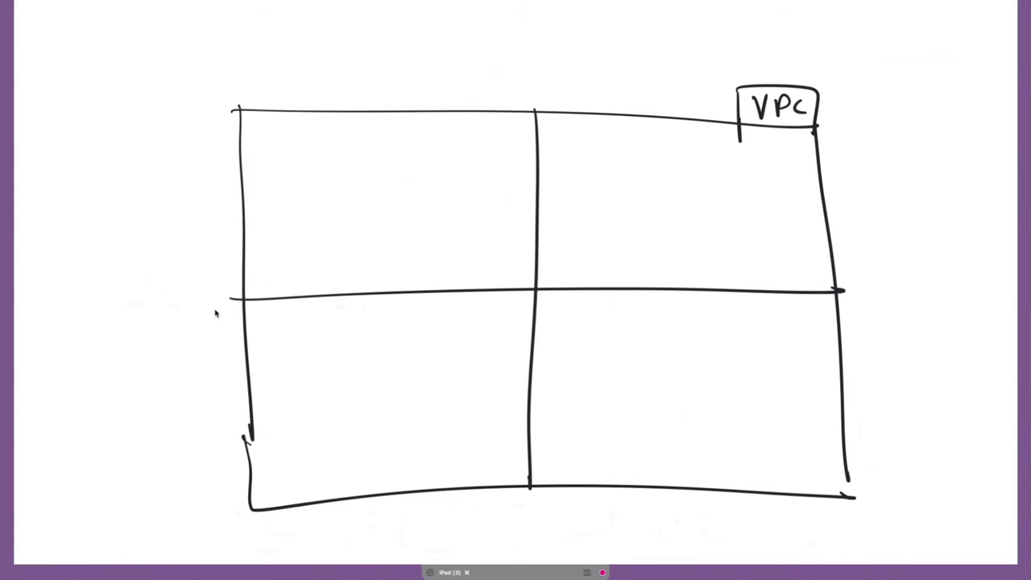
Step: Sketch a small cube in the top-left quadrant and erase its stray edges
{"action": "mouse_move", "coordinate": [330, 181]}
{"action": "left_mouse_down"}
{"action": "mouse_move", "coordinate": [330, 232]}
{"action": "mouse_move", "coordinate": [374, 174]}
{"action": "mouse_move", "coordinate": [372, 229]}
{"action": "left_mouse_up"}
{"action": "left_click_drag", "start_coordinate": [373, 229], "coordinate": [331, 229]}
{"action": "left_click_drag", "start_coordinate": [329, 171], "coordinate": [383, 153]}
{"action": "mouse_move", "coordinate": [383, 154]}
{"action": "left_mouse_down"}
{"action": "mouse_move", "coordinate": [372, 174]}
{"action": "mouse_move", "coordinate": [390, 221]}
{"action": "left_mouse_up"}
{"action": "left_click_drag", "start_coordinate": [390, 221], "coordinate": [373, 225]}
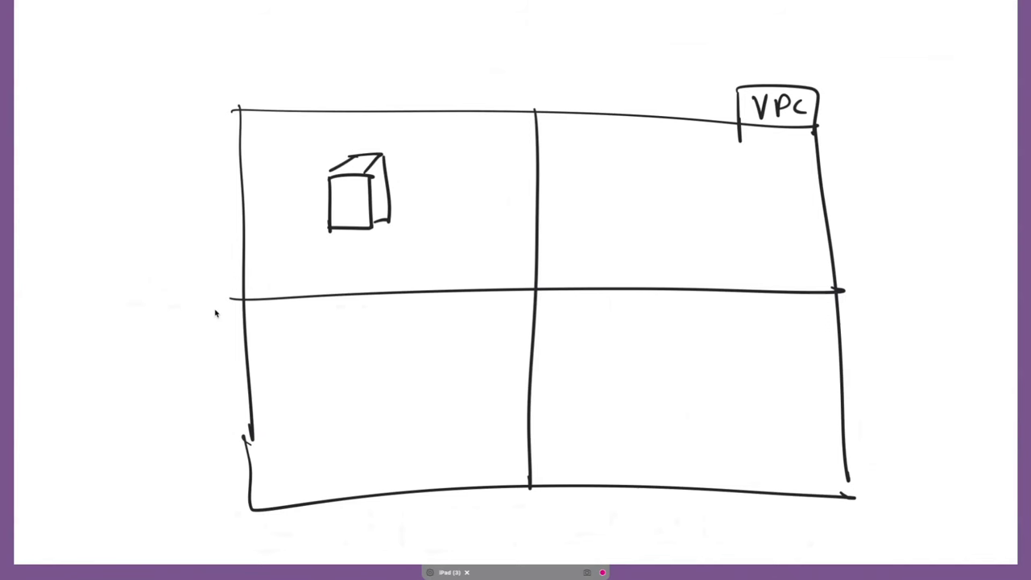
{"action": "mouse_move", "coordinate": [330, 177]}
{"action": "left_mouse_down"}
{"action": "mouse_move", "coordinate": [372, 190]}
{"action": "mouse_move", "coordinate": [372, 178]}
{"action": "mouse_move", "coordinate": [369, 211]}
{"action": "left_mouse_up"}
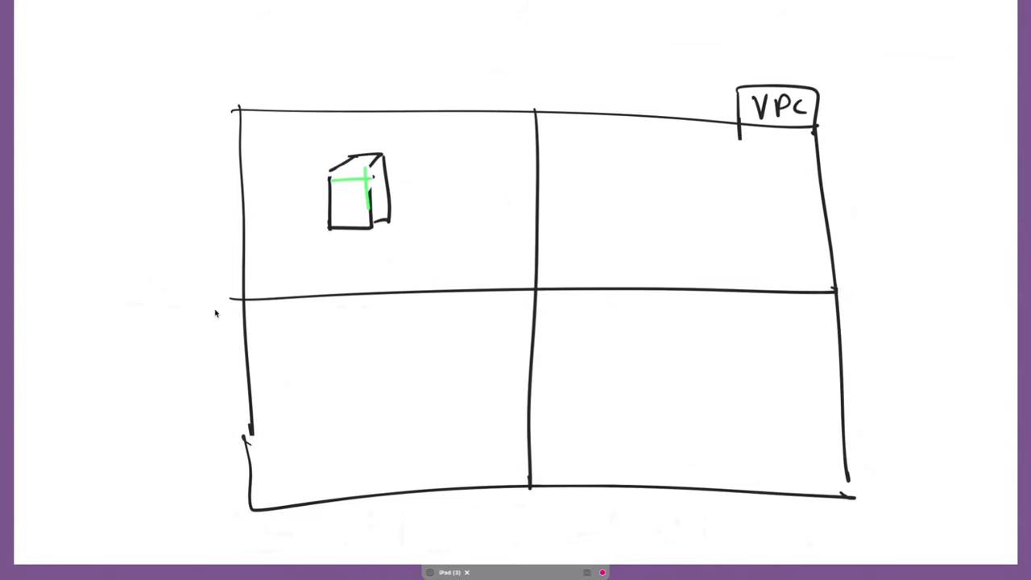
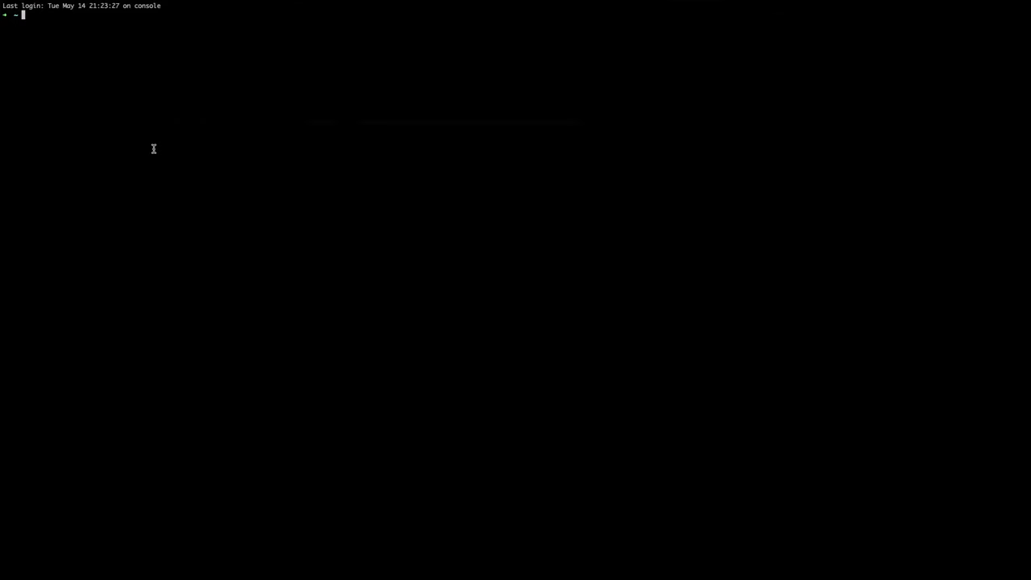
Step: Move the downloaded .pem key file from ~/Downloads into ~/.ssh with mv
{"action": "type", "text": "mv"}
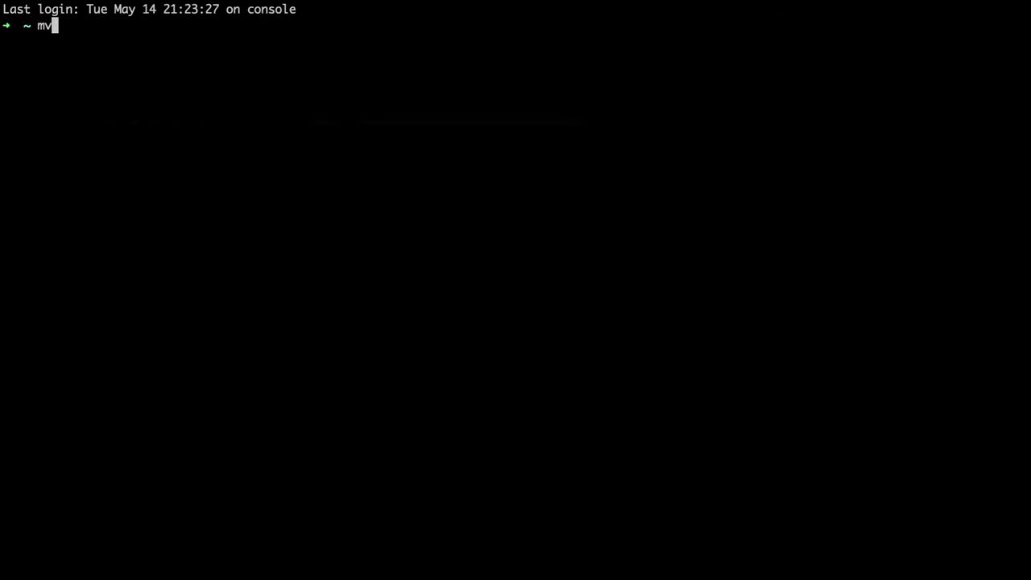
{"action": "type", "text": " ~/Do"}
{"action": "key", "text": "Tab"}
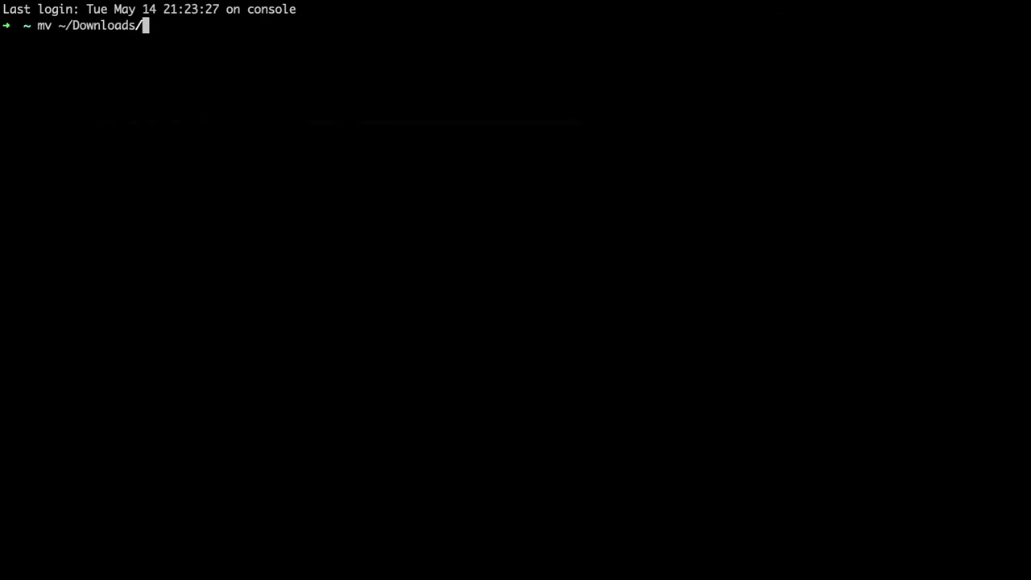
{"action": "type", "text": "gshah-n"}
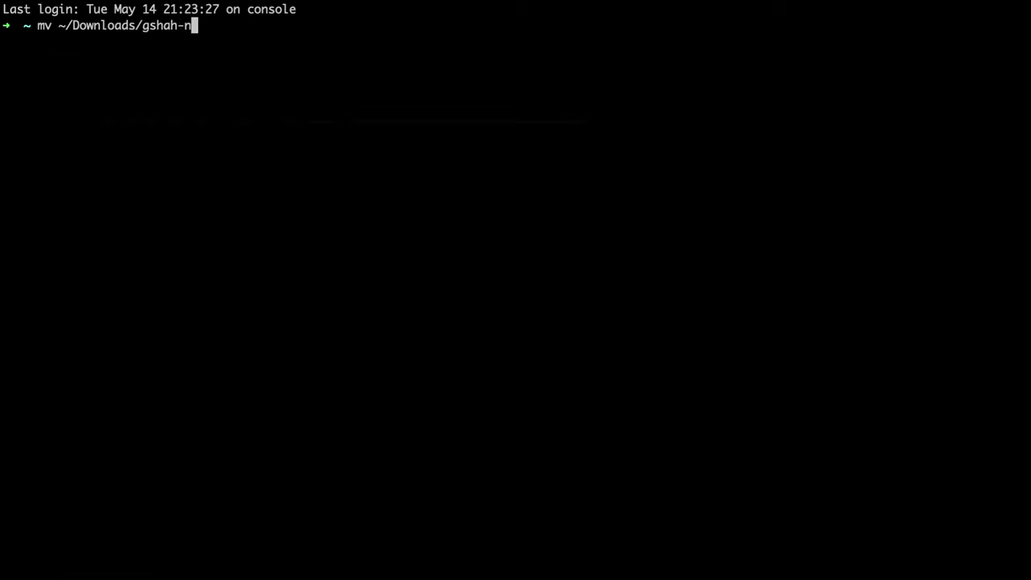
{"action": "key", "text": "Tab"}
{"action": "type", "text": "~/.ss"}
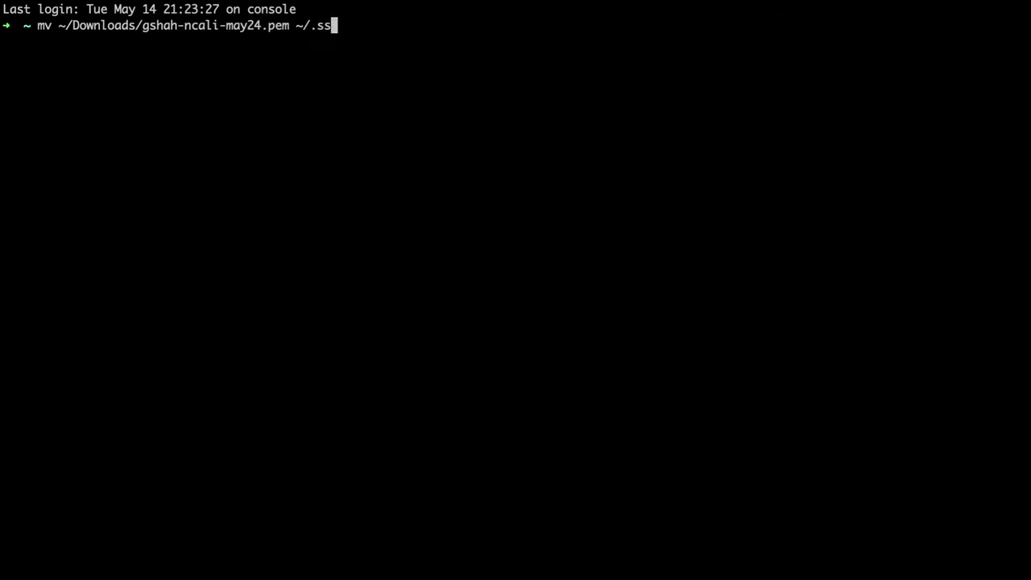
{"action": "key", "text": "Tab"}
{"action": "key", "text": "Return"}
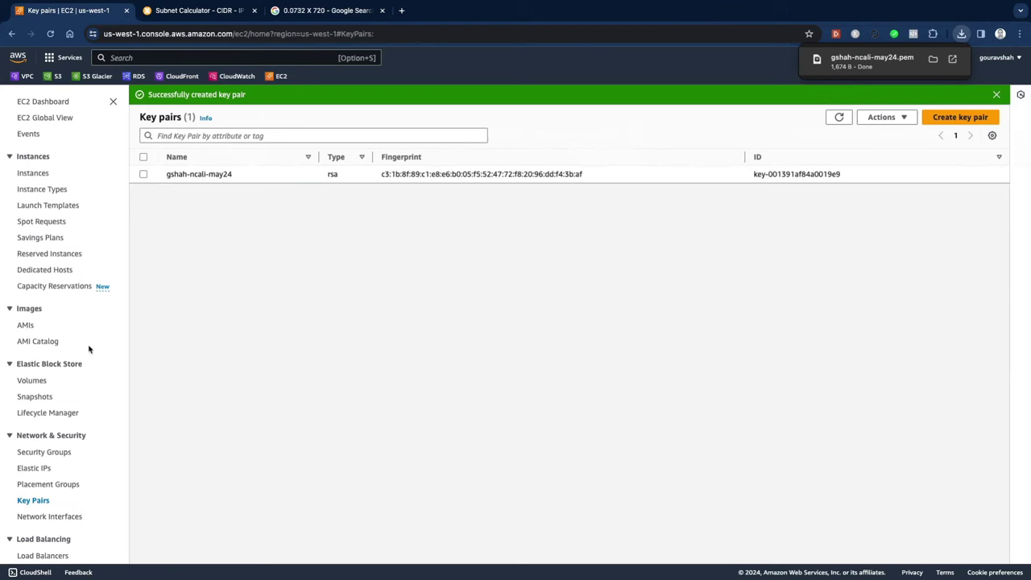
Step: Open the EC2 Security Groups list, briefly checking the VPC whiteboard diagram
{"action": "left_click", "coordinate": [58, 456]}
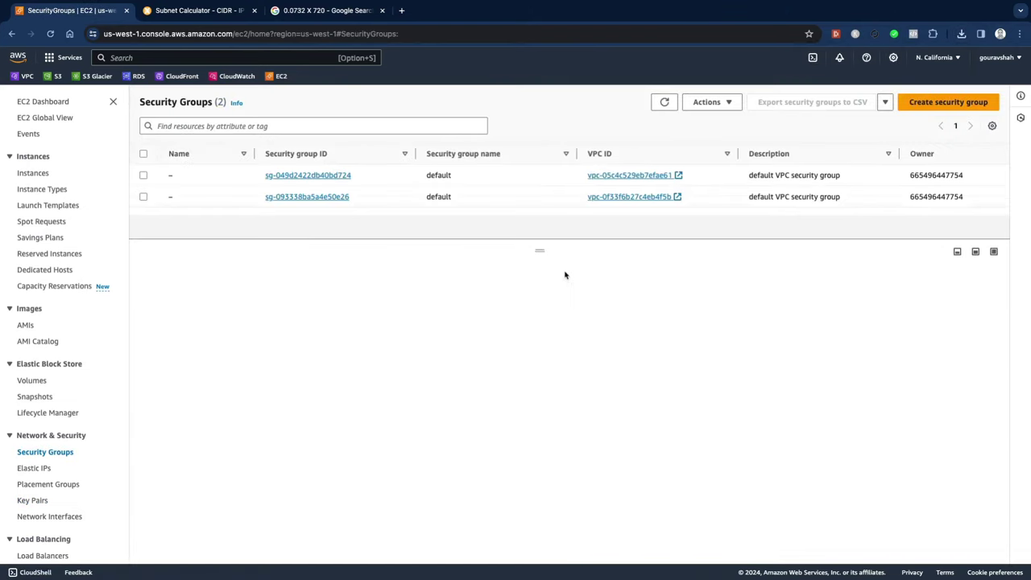
{"action": "key", "text": "ctrl+Right"}
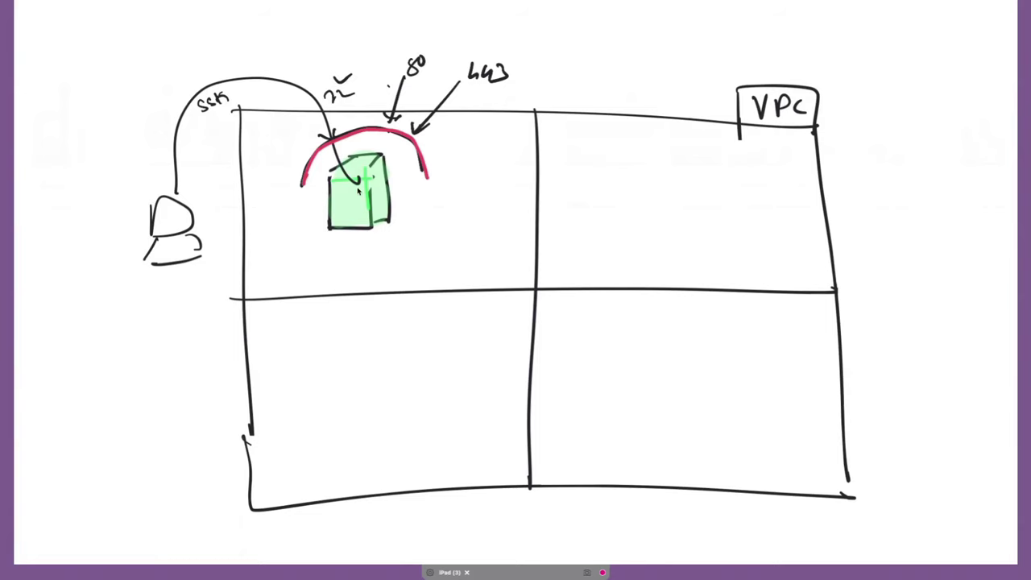
{"action": "key", "text": "ctrl+Left"}
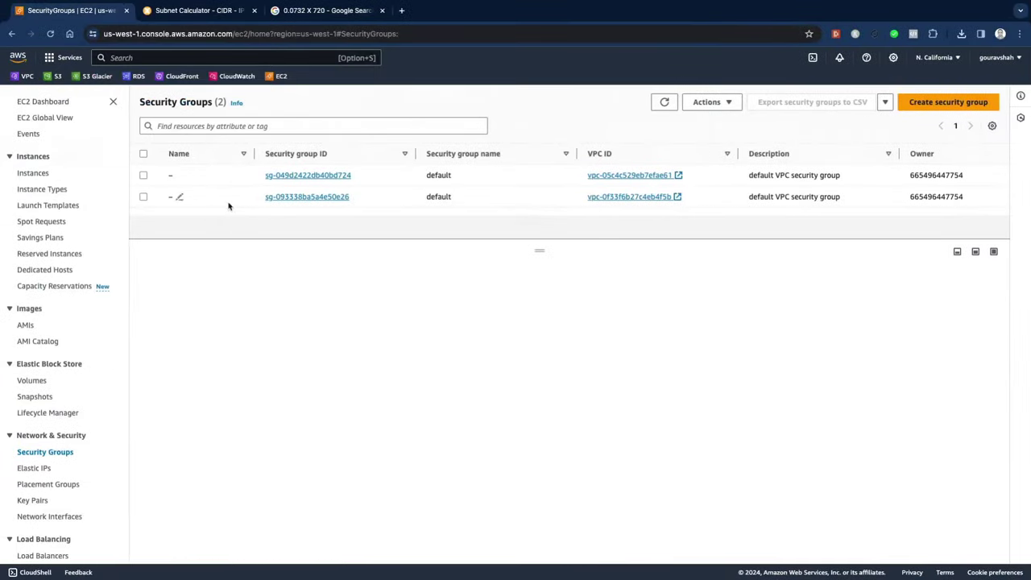
Step: Start a security group named 'web', described 'web server access', in project-vpc
{"action": "left_click", "coordinate": [930, 105]}
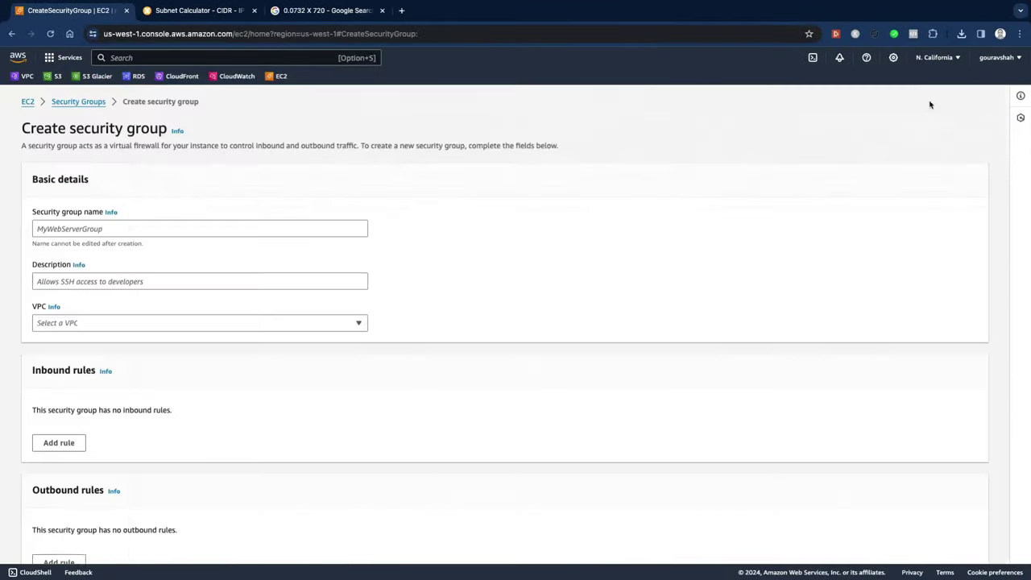
{"action": "left_click", "coordinate": [65, 227]}
{"action": "type", "text": "web"}
{"action": "left_click", "coordinate": [60, 276]}
{"action": "type", "text": "a"}
{"action": "type", "text": "eb server"}
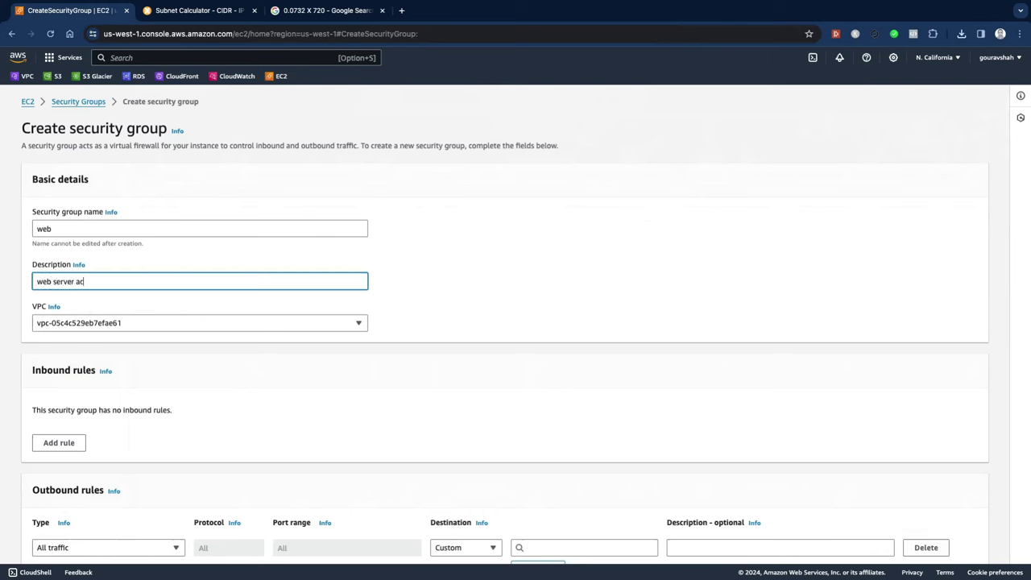
{"action": "left_click", "coordinate": [100, 325]}
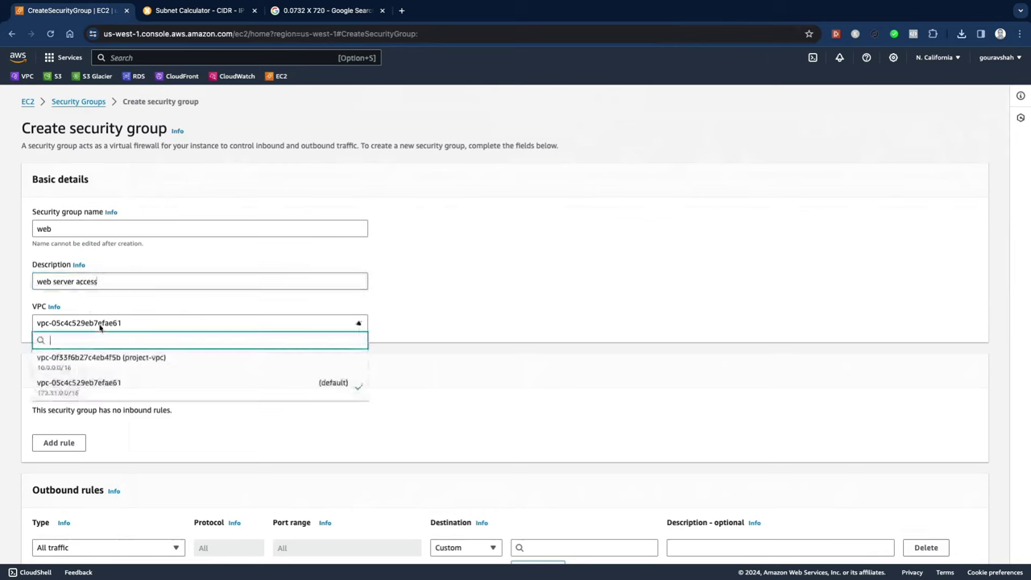
{"action": "left_click", "coordinate": [140, 363]}
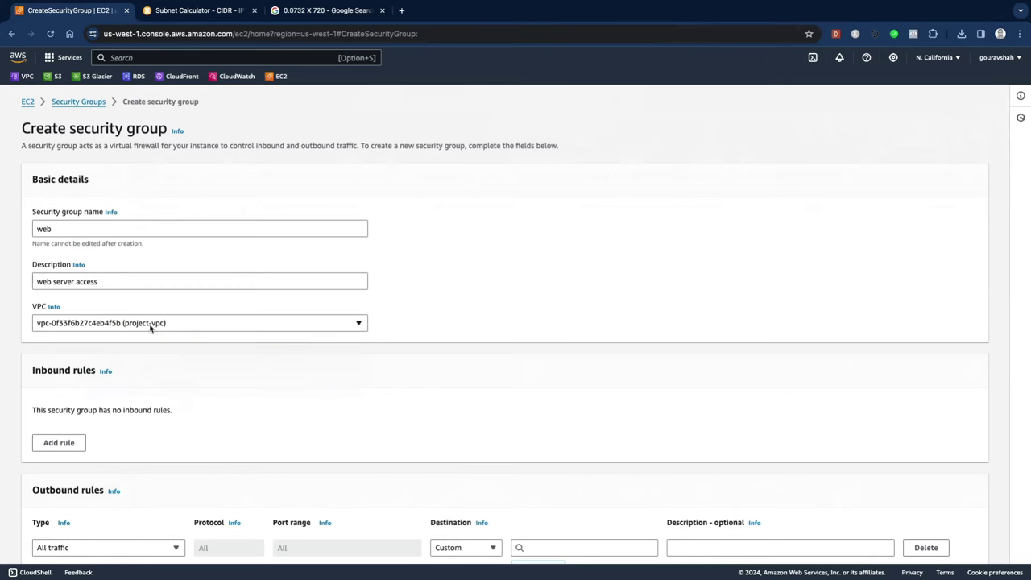
{"action": "scroll", "coordinate": [142, 408], "scroll_direction": "down", "scroll_amount": 2}
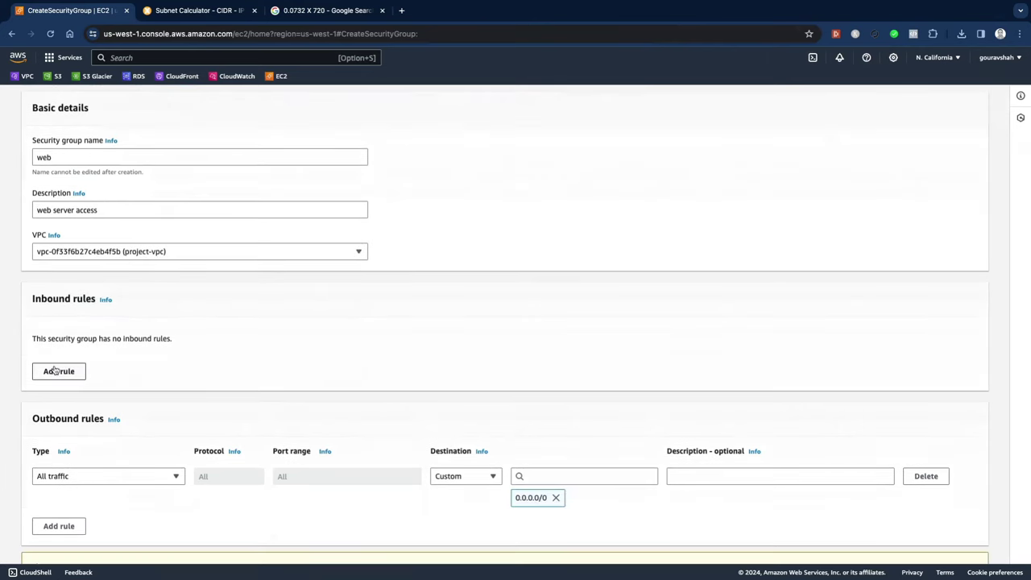
Step: Add an SSH inbound rule with source Anywhere-IPv4 (0.0.0.0/0), after trying My IP
{"action": "left_click", "coordinate": [55, 369]}
{"action": "left_click", "coordinate": [100, 363]}
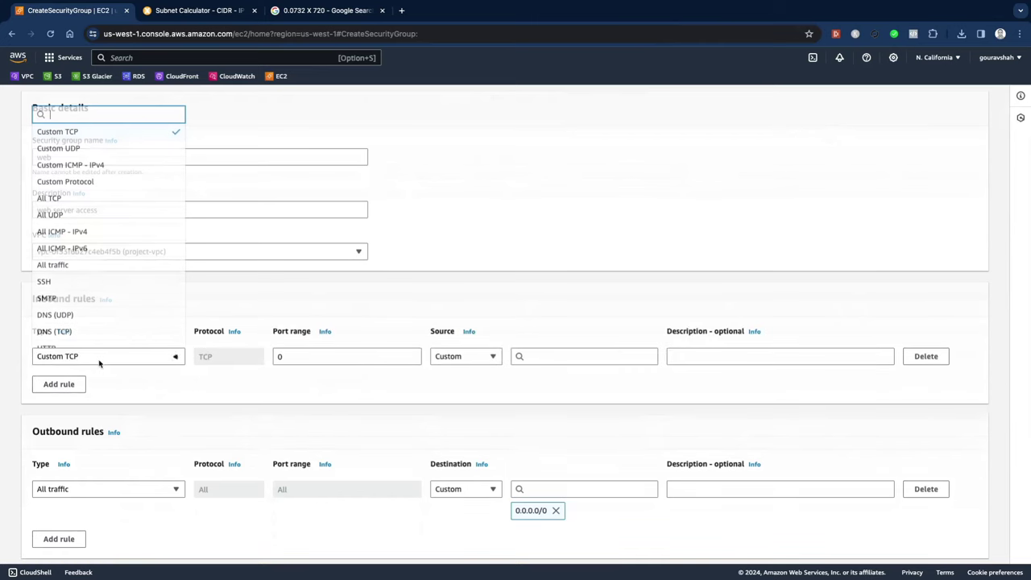
{"action": "left_click", "coordinate": [108, 284]}
{"action": "left_click", "coordinate": [496, 364]}
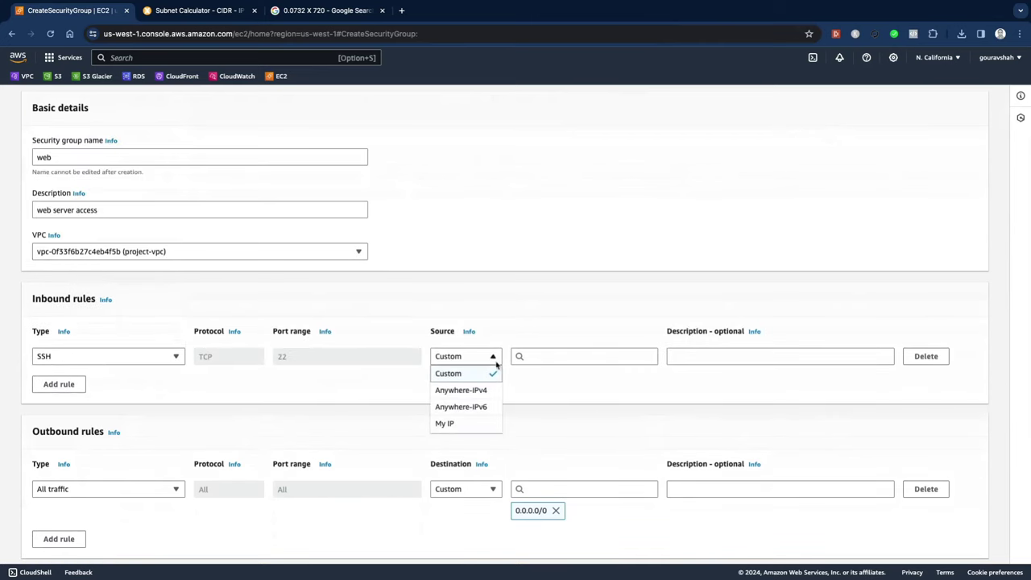
{"action": "left_click", "coordinate": [475, 392]}
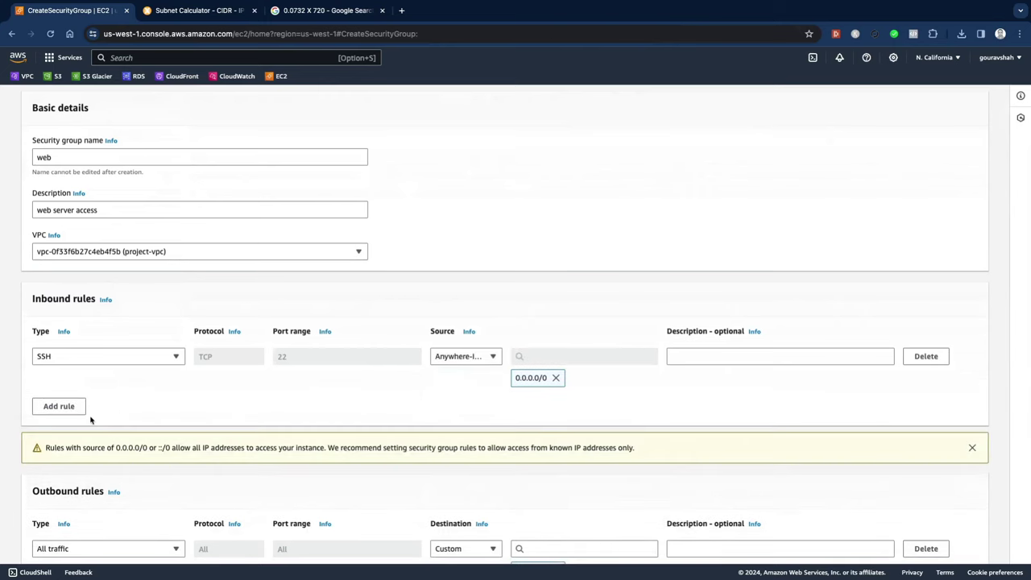
{"action": "left_click", "coordinate": [555, 378]}
{"action": "left_click", "coordinate": [490, 357]}
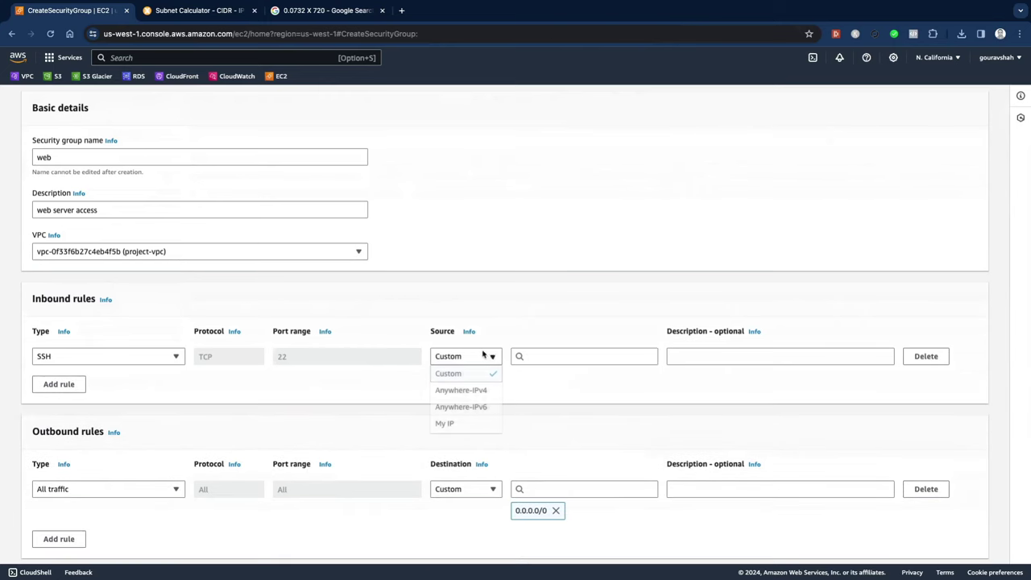
{"action": "left_click", "coordinate": [481, 428]}
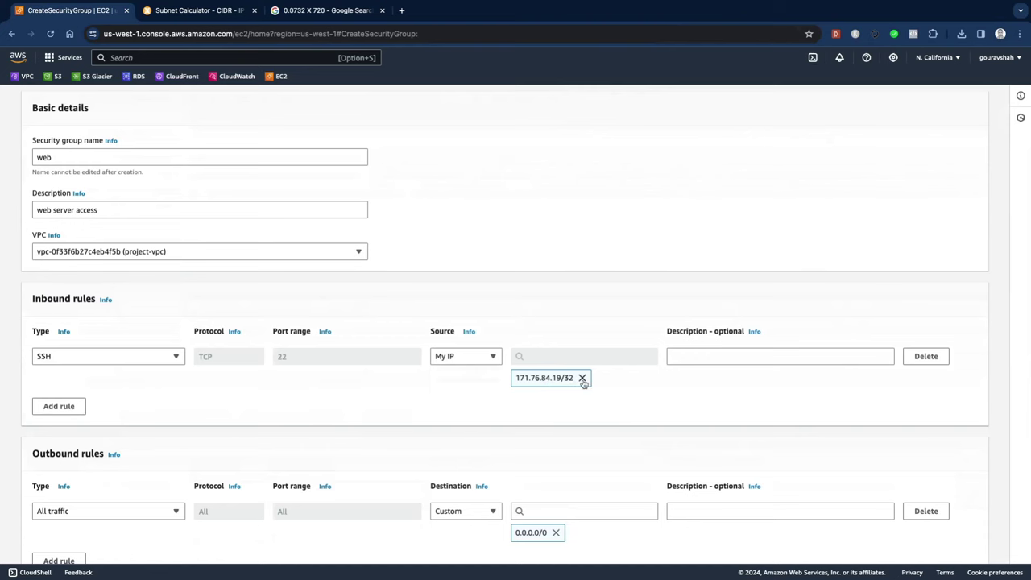
{"action": "left_click", "coordinate": [582, 379]}
{"action": "left_click", "coordinate": [481, 359]}
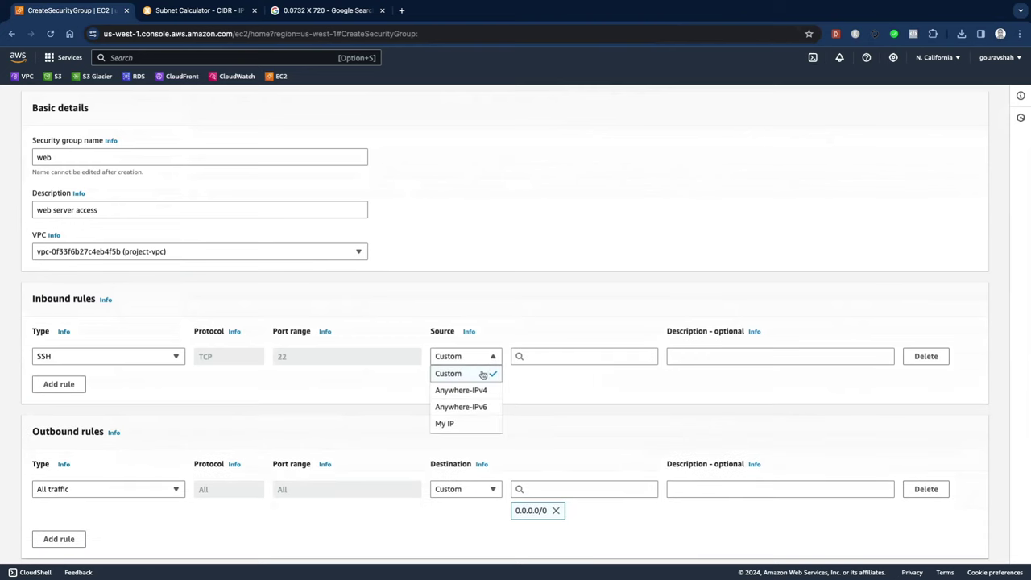
{"action": "left_click", "coordinate": [478, 424]}
{"action": "left_click", "coordinate": [475, 360]}
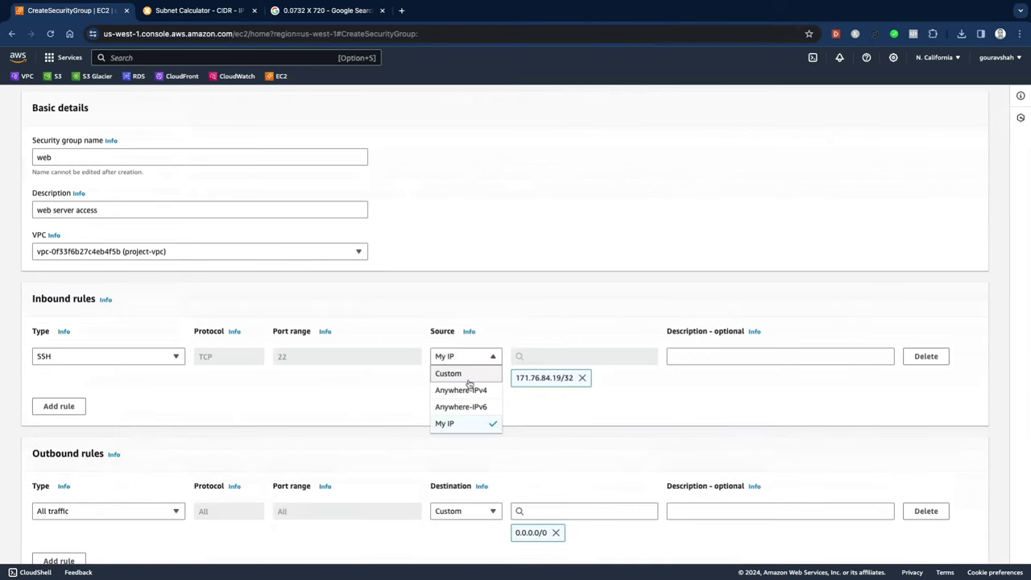
{"action": "left_click", "coordinate": [471, 392]}
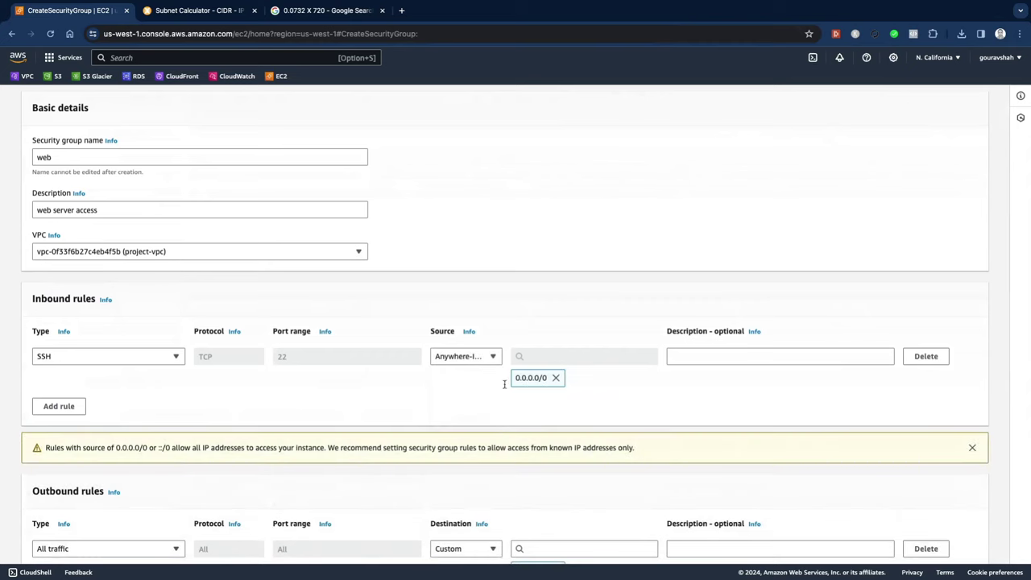
Step: Add an HTTP port 80 inbound rule open to Anywhere-IPv4 (0.0.0.0/0)
{"action": "left_click", "coordinate": [78, 411]}
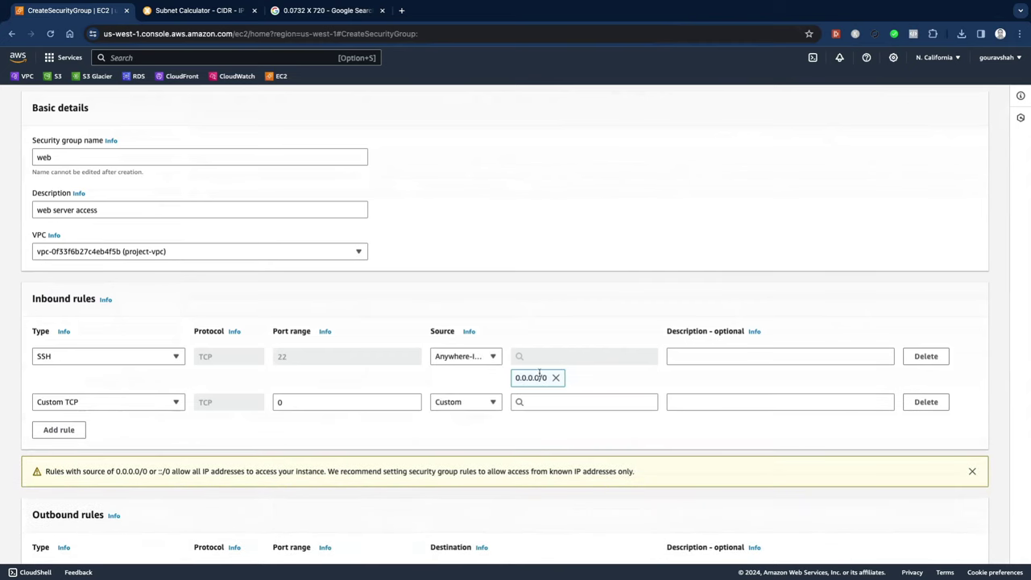
{"action": "left_click", "coordinate": [113, 403]}
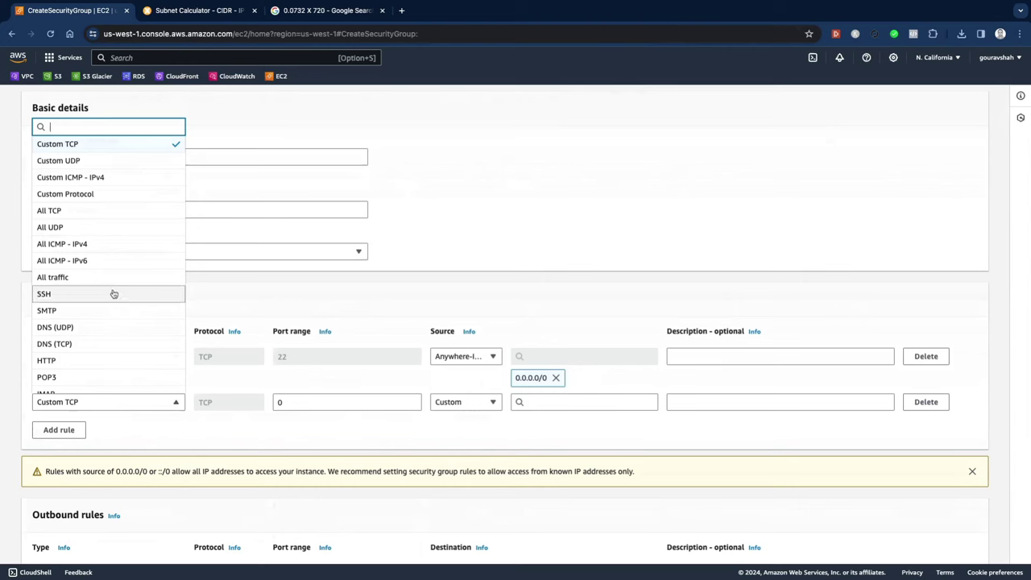
{"action": "left_click", "coordinate": [93, 362]}
{"action": "left_click", "coordinate": [472, 411]}
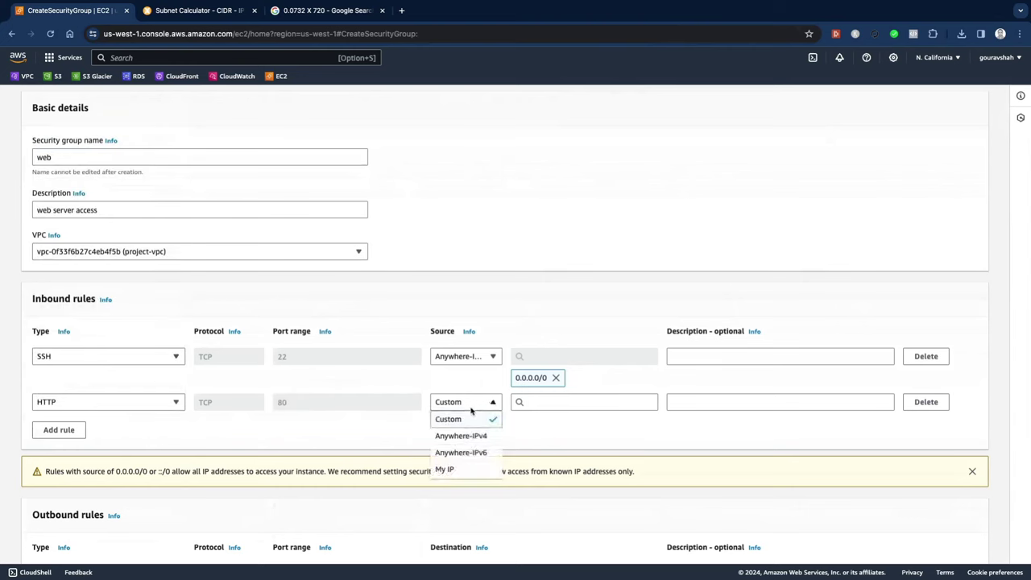
{"action": "left_click", "coordinate": [461, 438]}
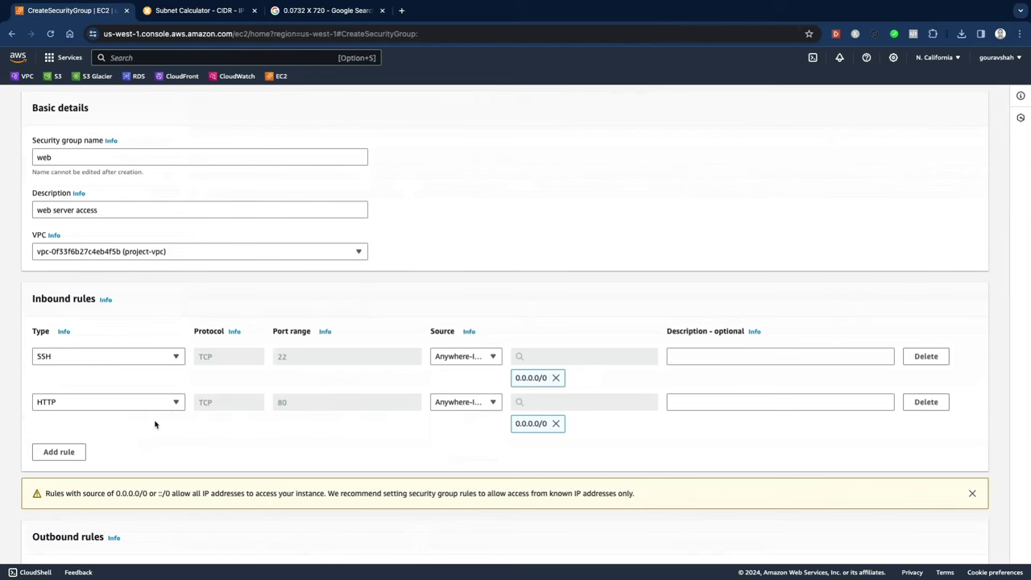
Step: Scroll through the form to review the all-traffic 0.0.0.0/0 outbound rule and tags
{"action": "scroll", "coordinate": [156, 425], "scroll_direction": "down", "scroll_amount": 3}
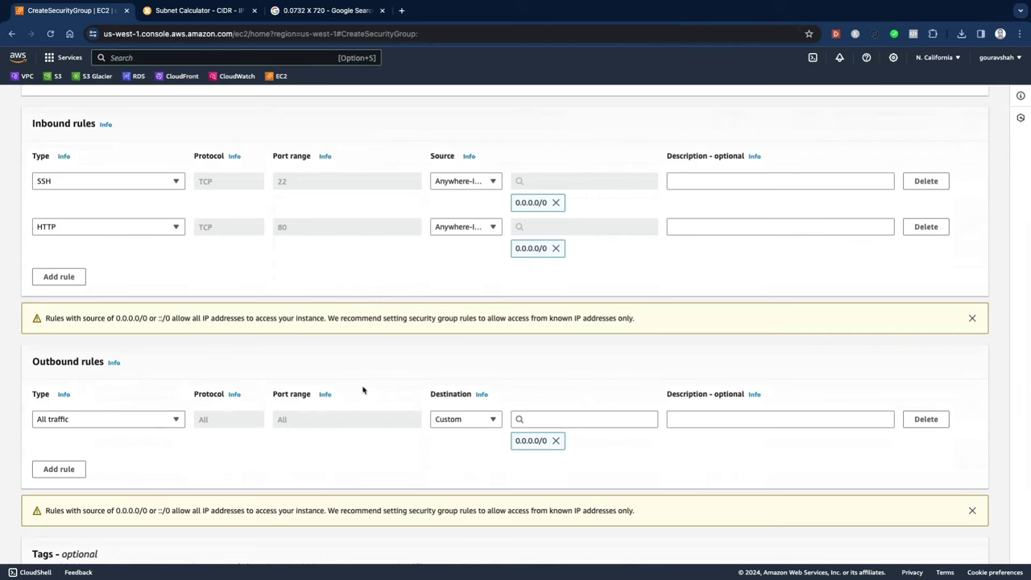
{"action": "scroll", "coordinate": [362, 391], "scroll_direction": "down", "scroll_amount": 2}
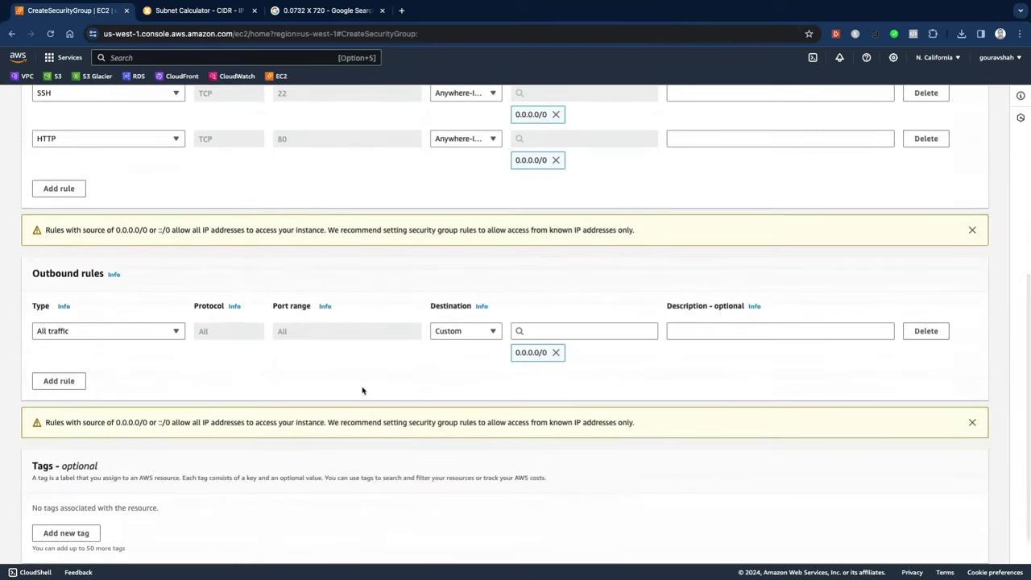
{"action": "scroll", "coordinate": [362, 391], "scroll_direction": "up", "scroll_amount": 2}
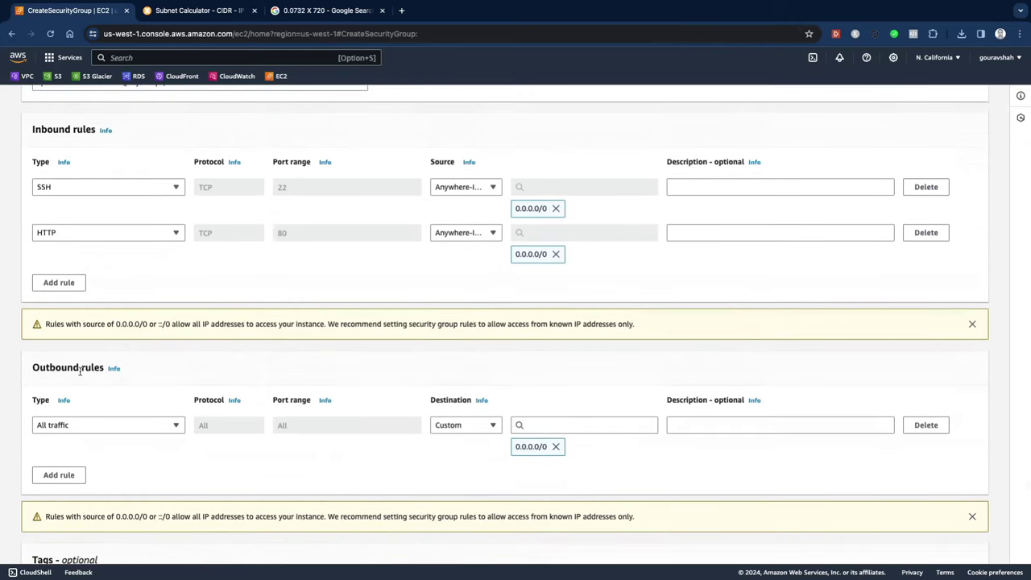
{"action": "scroll", "coordinate": [80, 371], "scroll_direction": "up", "scroll_amount": 1}
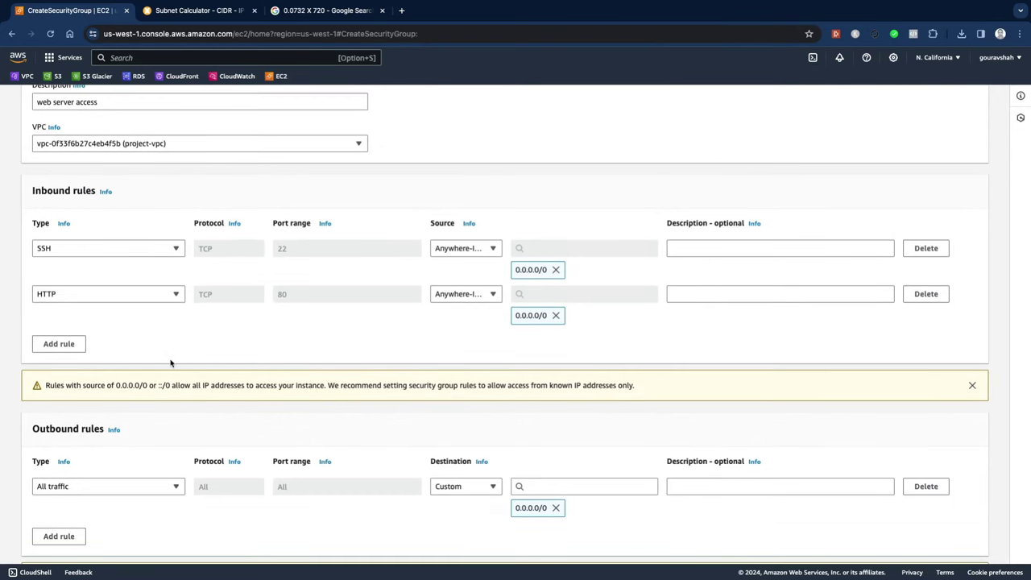
{"action": "scroll", "coordinate": [171, 363], "scroll_direction": "down", "scroll_amount": 1}
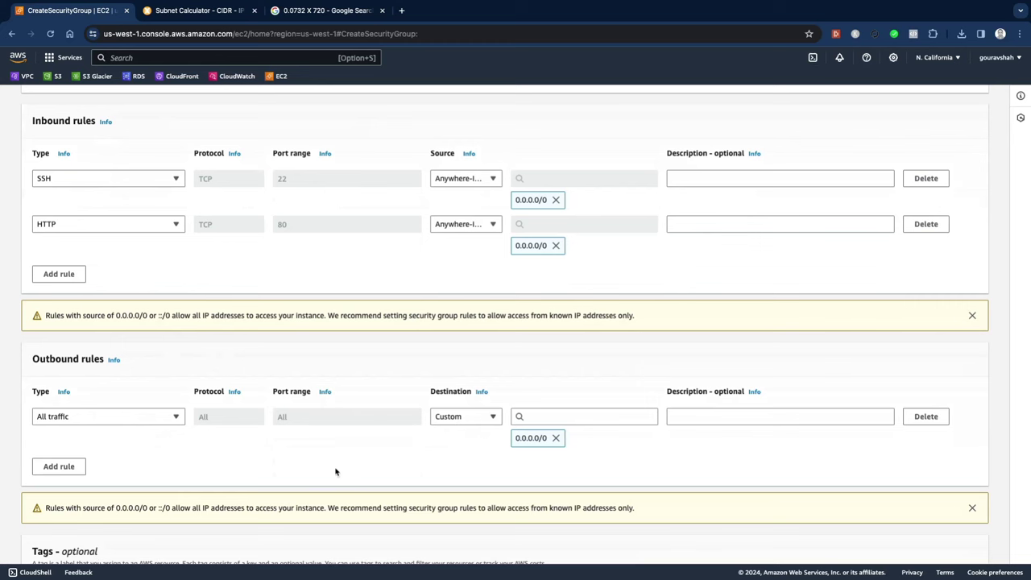
{"action": "scroll", "coordinate": [336, 472], "scroll_direction": "down", "scroll_amount": 3}
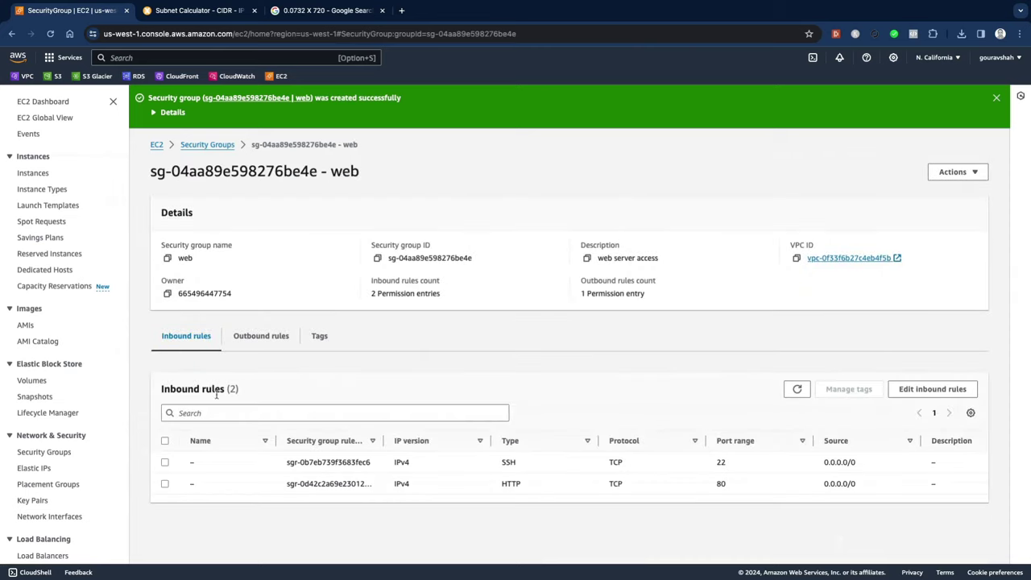
Step: Check the web group's SSH inbound and outbound rules, then go to EC2 Instances
{"action": "left_click", "coordinate": [721, 461]}
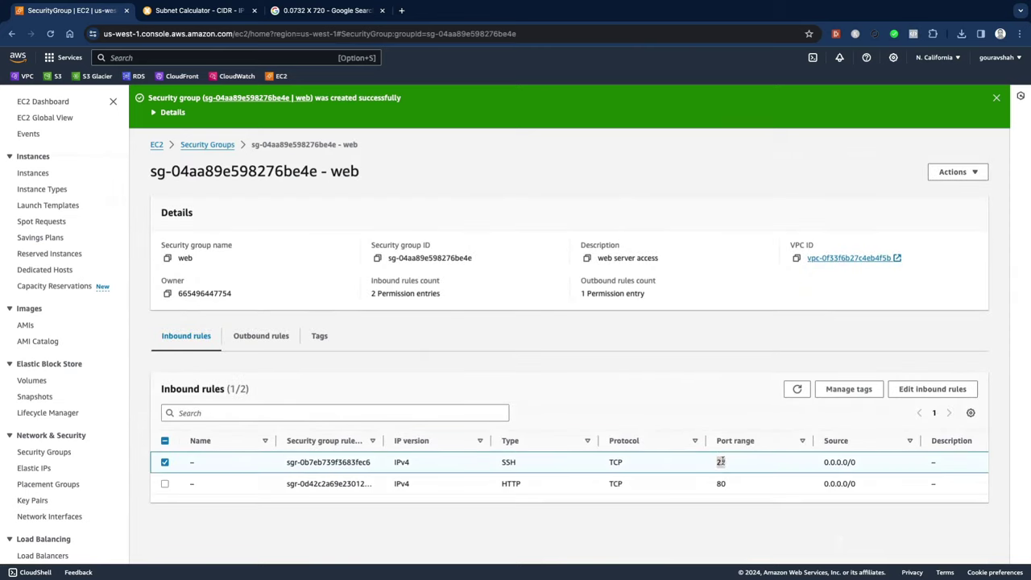
{"action": "left_click", "coordinate": [721, 483]}
{"action": "left_click", "coordinate": [261, 336]}
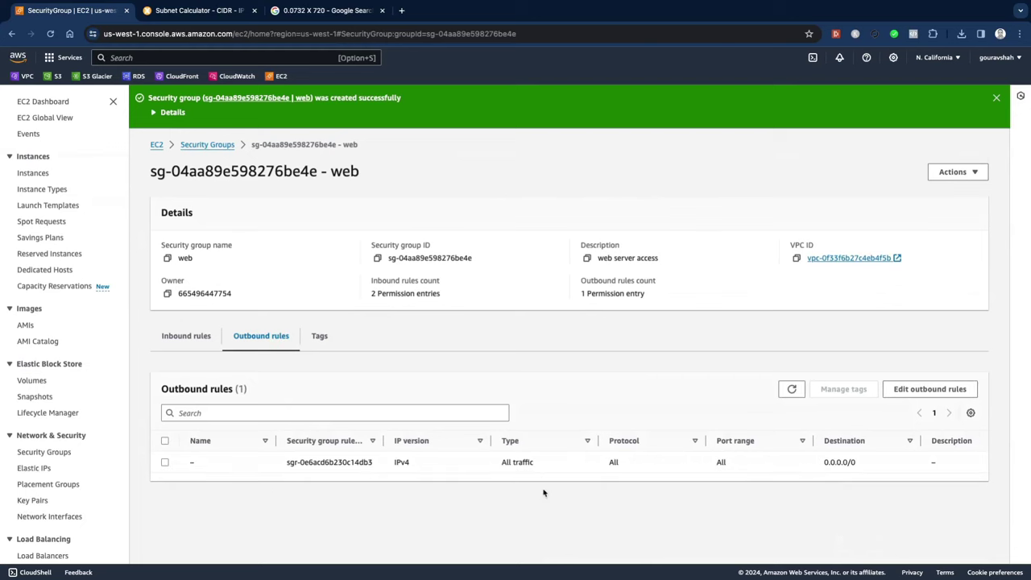
{"action": "left_click", "coordinate": [42, 176]}
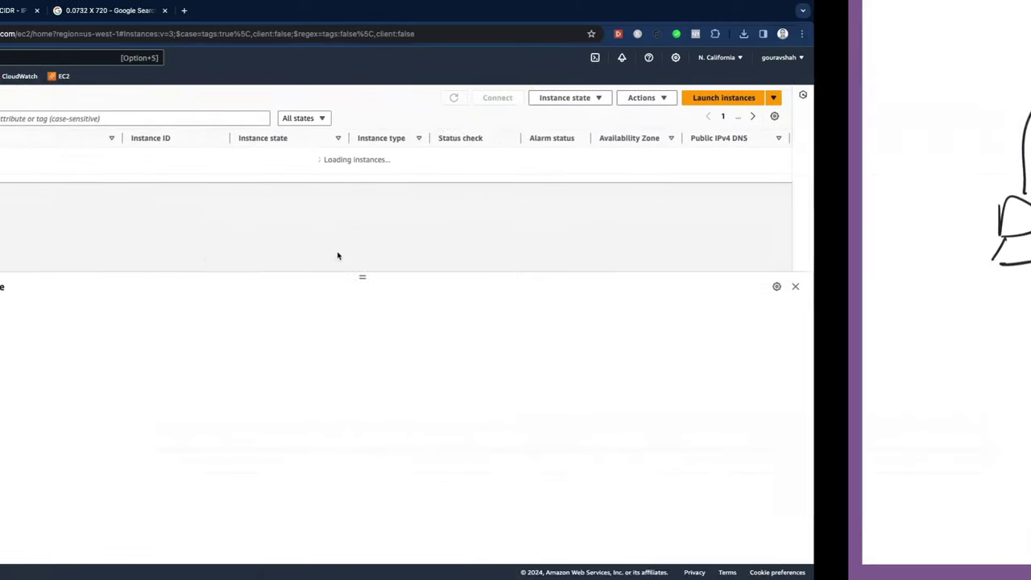
{"action": "key", "text": "ctrl+Right"}
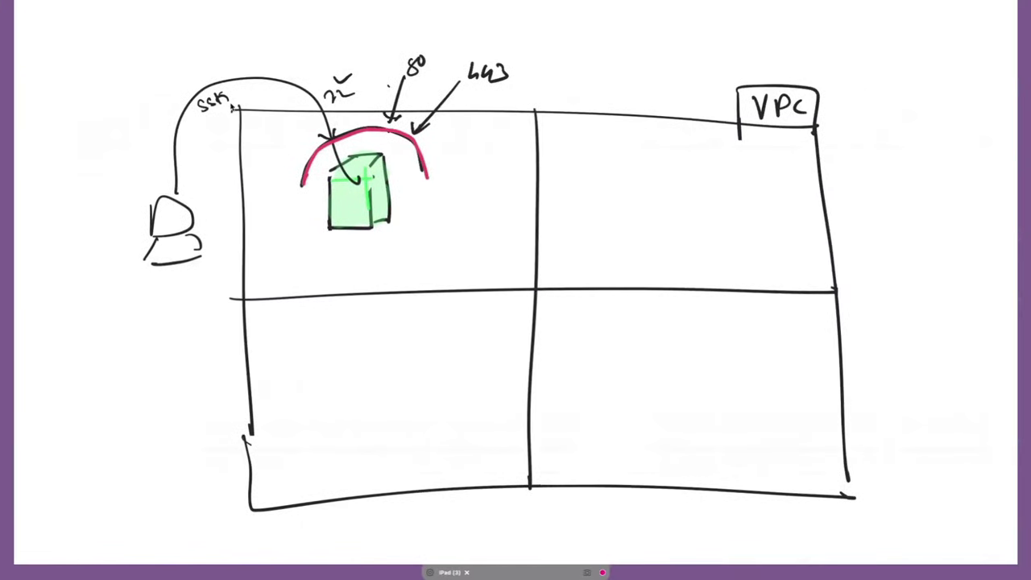
Step: Launch a new instance and name it 'web', scrolling down to the AMI section
{"action": "key", "text": "ctrl+Left"}
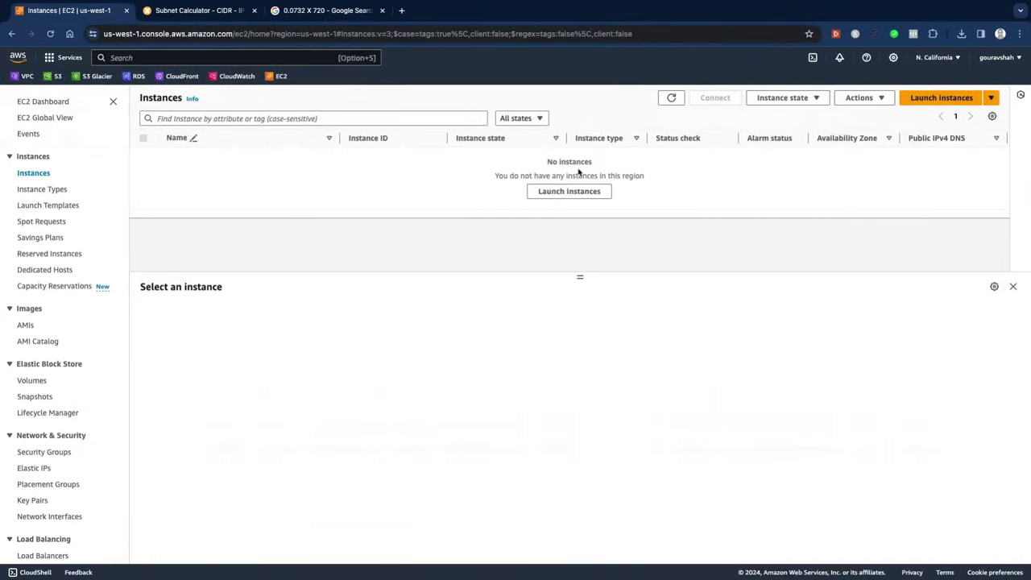
{"action": "left_click", "coordinate": [579, 192]}
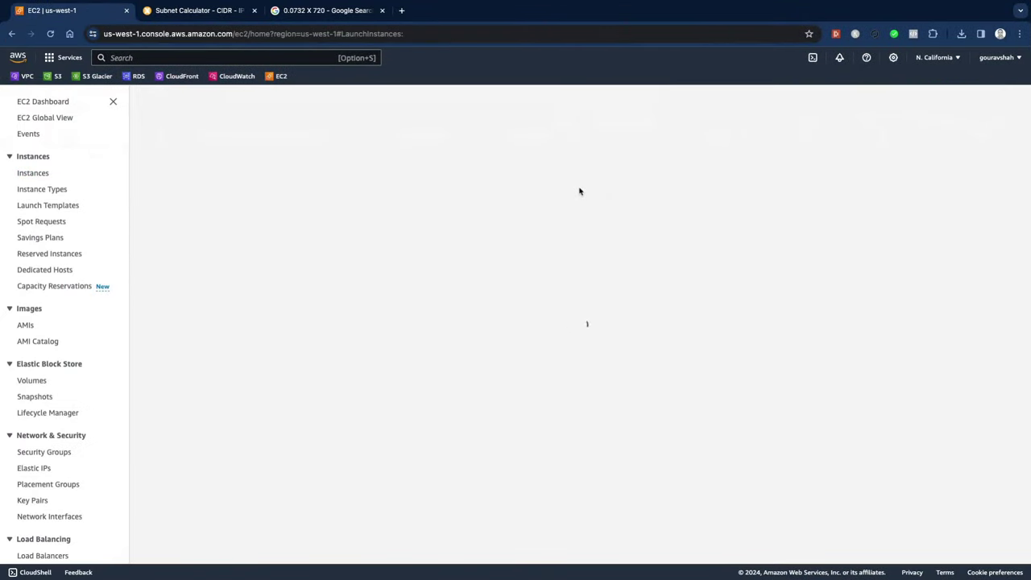
{"action": "left_click", "coordinate": [151, 247]}
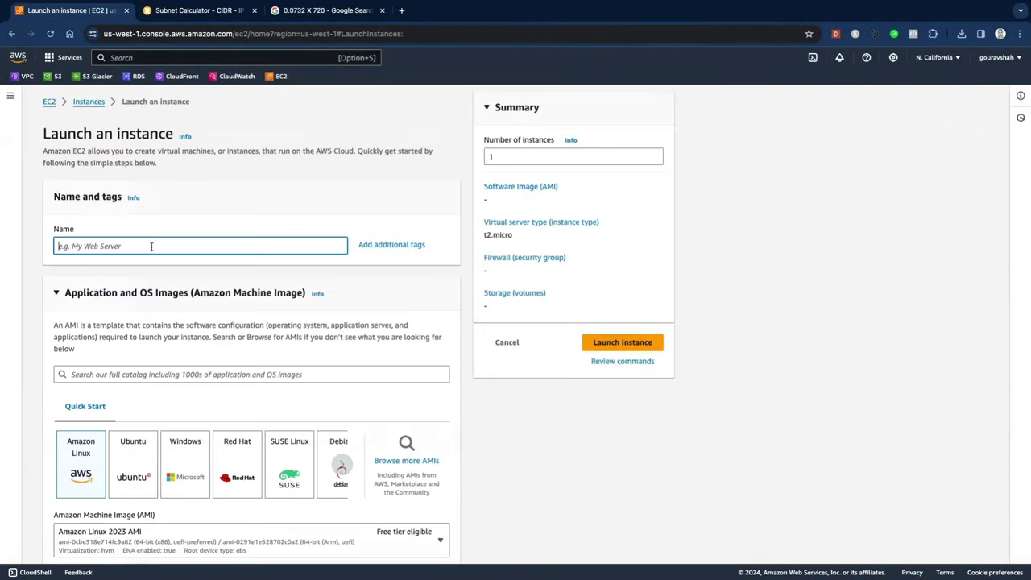
{"action": "type", "text": "web"}
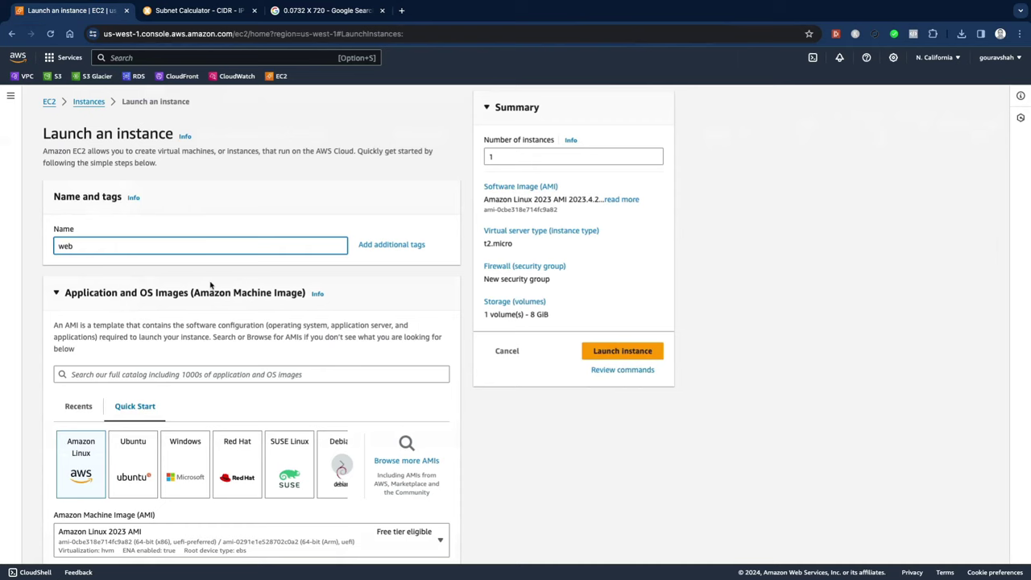
{"action": "scroll", "coordinate": [65, 266], "scroll_direction": "down", "scroll_amount": 2}
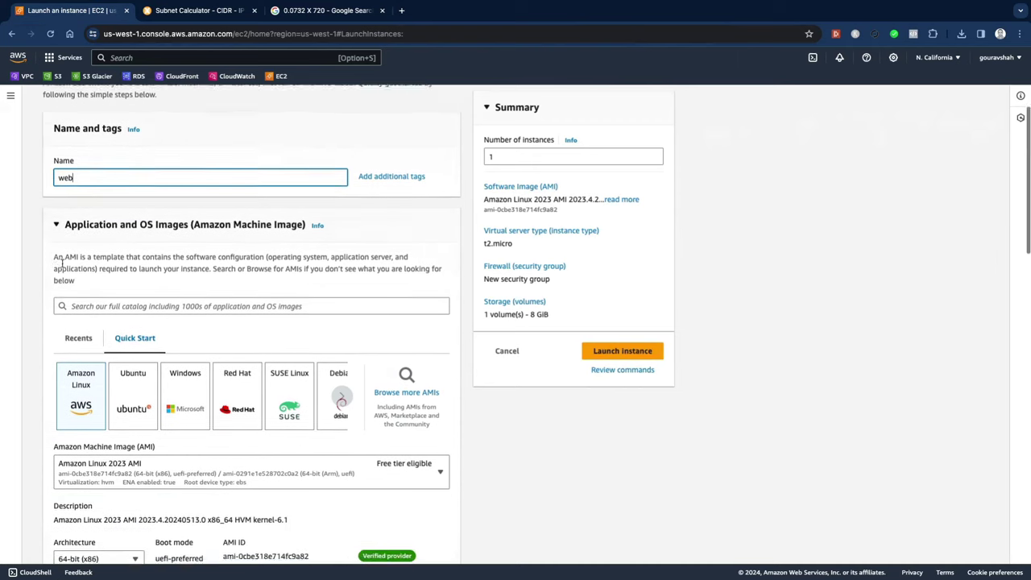
{"action": "scroll", "coordinate": [62, 264], "scroll_direction": "down", "scroll_amount": 2}
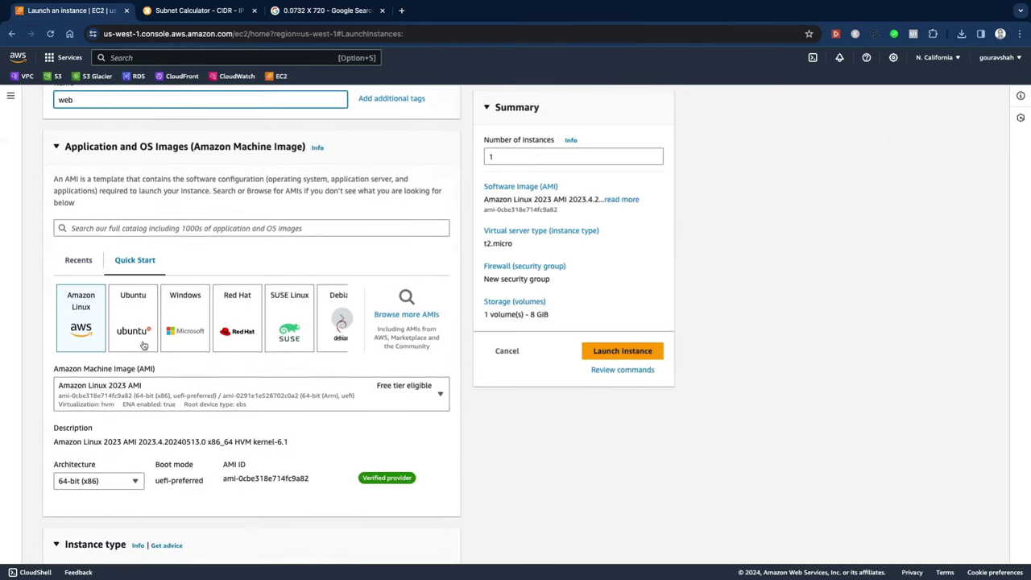
Step: Select the Ubuntu Quick Start AMI and read the devops-demo README on GitHub
{"action": "left_click", "coordinate": [137, 338]}
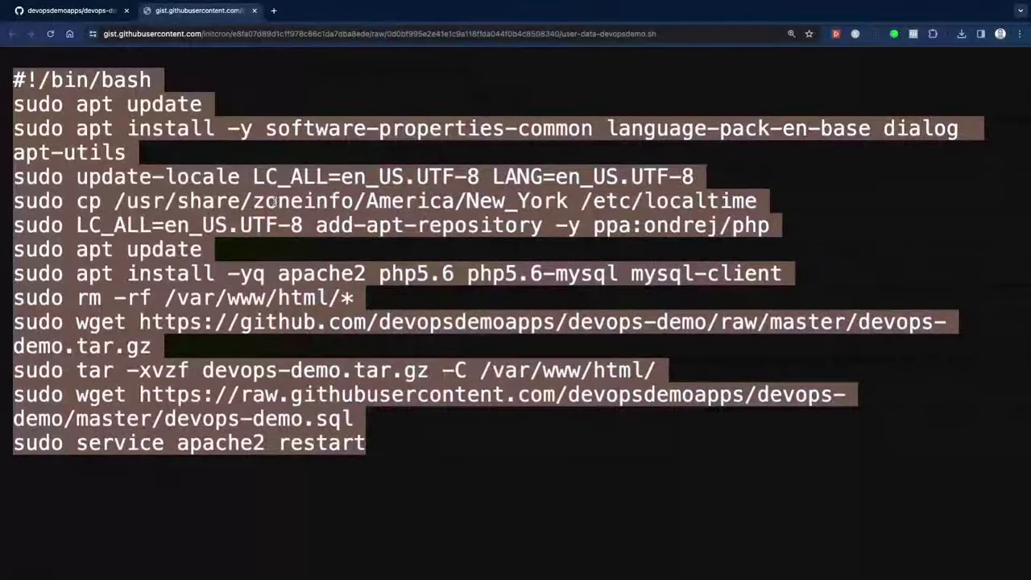
{"action": "left_click", "coordinate": [88, 20]}
{"action": "scroll", "coordinate": [315, 289], "scroll_direction": "down", "scroll_amount": 3}
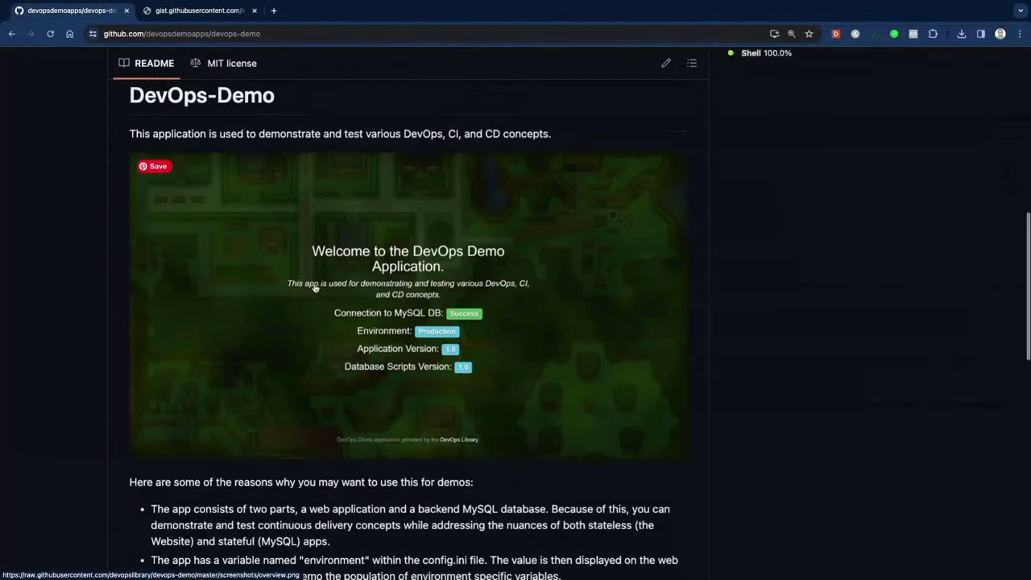
{"action": "scroll", "coordinate": [315, 288], "scroll_direction": "down", "scroll_amount": 5}
{"action": "scroll", "coordinate": [315, 289], "scroll_direction": "up", "scroll_amount": 2}
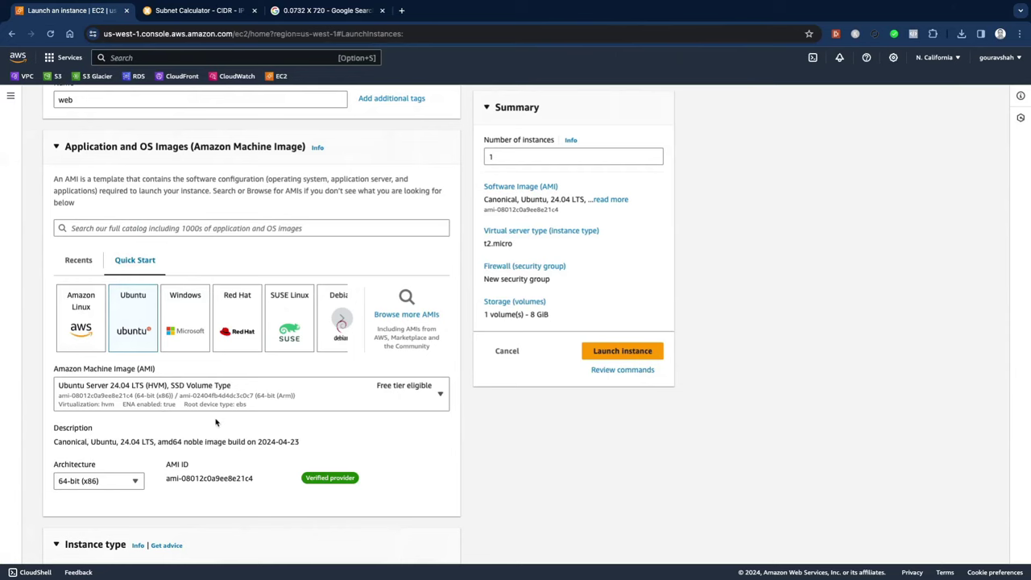
Step: Keep t2.micro as the instance type, also checking the current AWS region
{"action": "scroll", "coordinate": [216, 422], "scroll_direction": "down", "scroll_amount": 3}
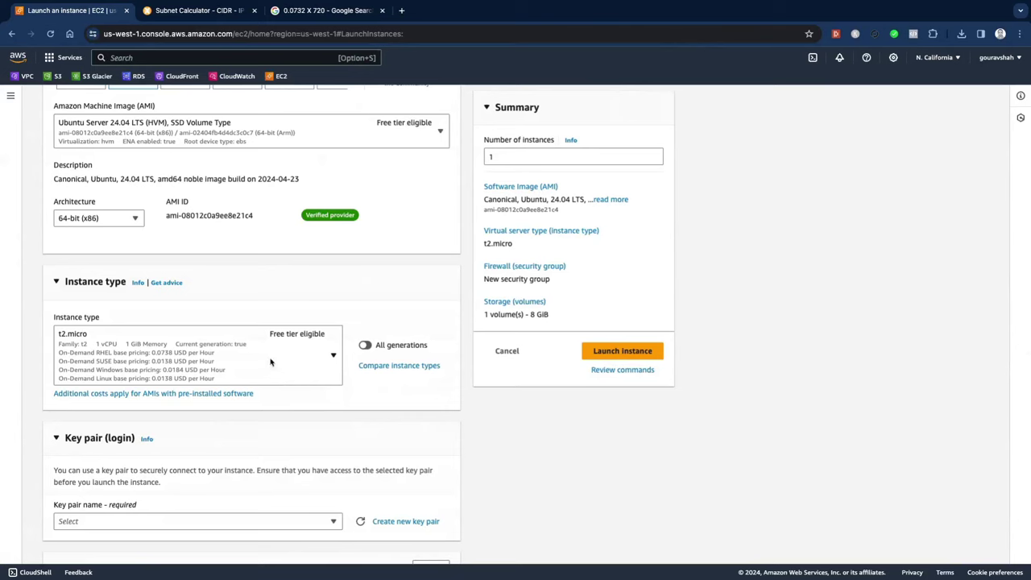
{"action": "left_click", "coordinate": [269, 363]}
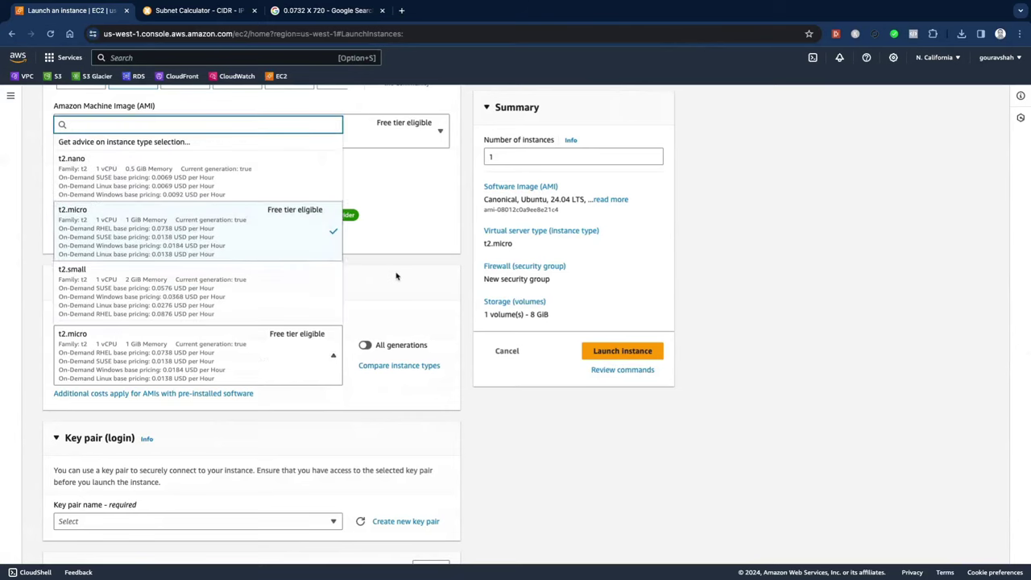
{"action": "left_click", "coordinate": [398, 278]}
{"action": "left_click", "coordinate": [948, 63]}
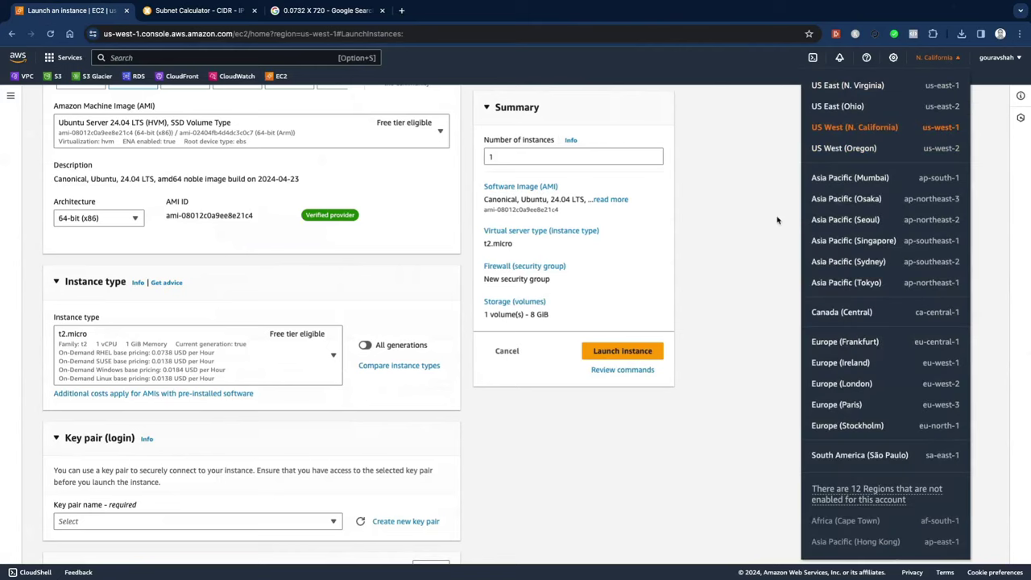
{"action": "left_click", "coordinate": [769, 222]}
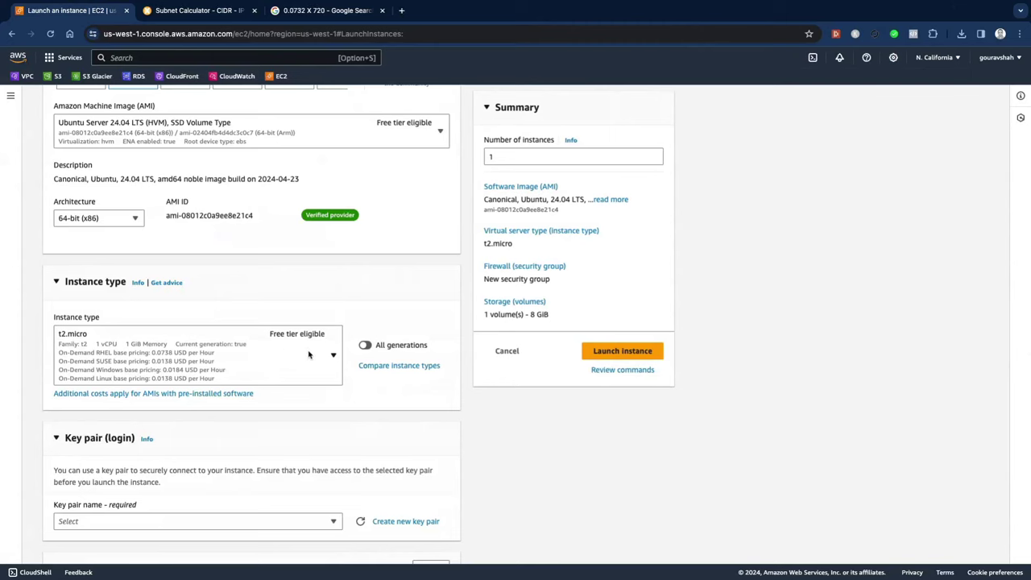
{"action": "left_click", "coordinate": [308, 355]}
{"action": "left_click", "coordinate": [199, 224]}
{"action": "scroll", "coordinate": [326, 400], "scroll_direction": "down", "scroll_amount": 3}
Step: Choose the existing key pair for logging in to the instance
{"action": "left_click", "coordinate": [250, 391]}
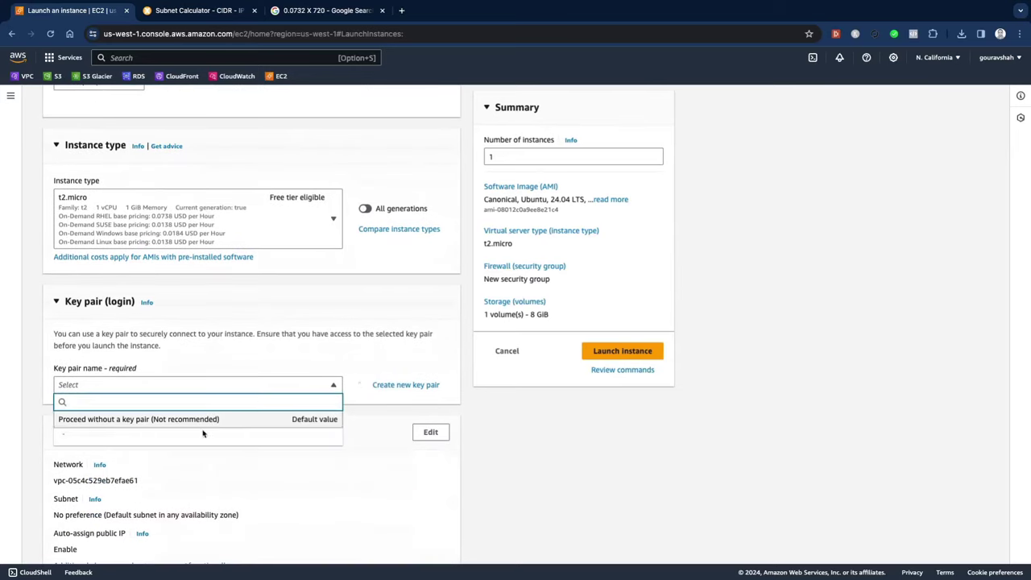
{"action": "left_click", "coordinate": [169, 445]}
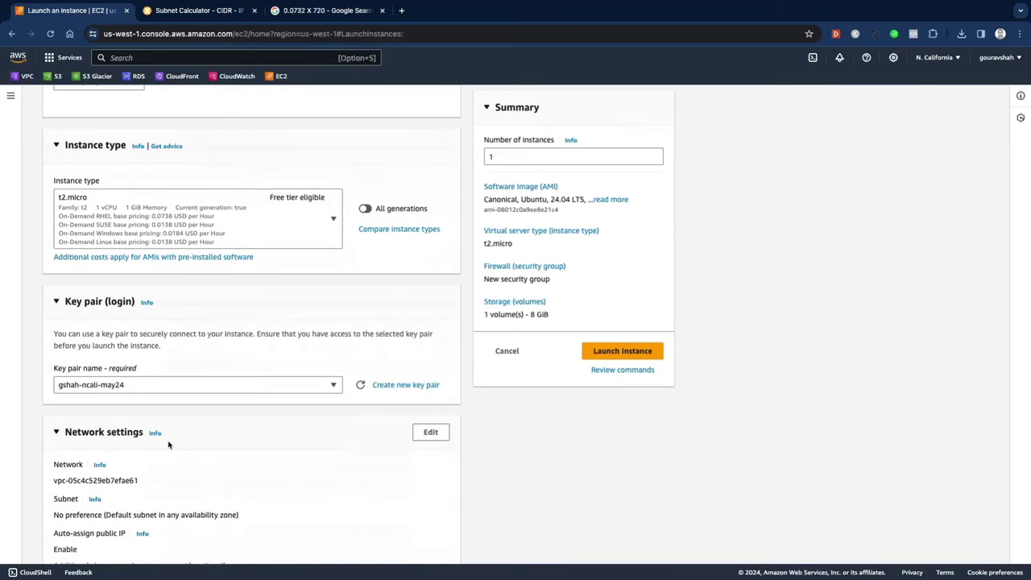
{"action": "scroll", "coordinate": [169, 445], "scroll_direction": "down", "scroll_amount": 2}
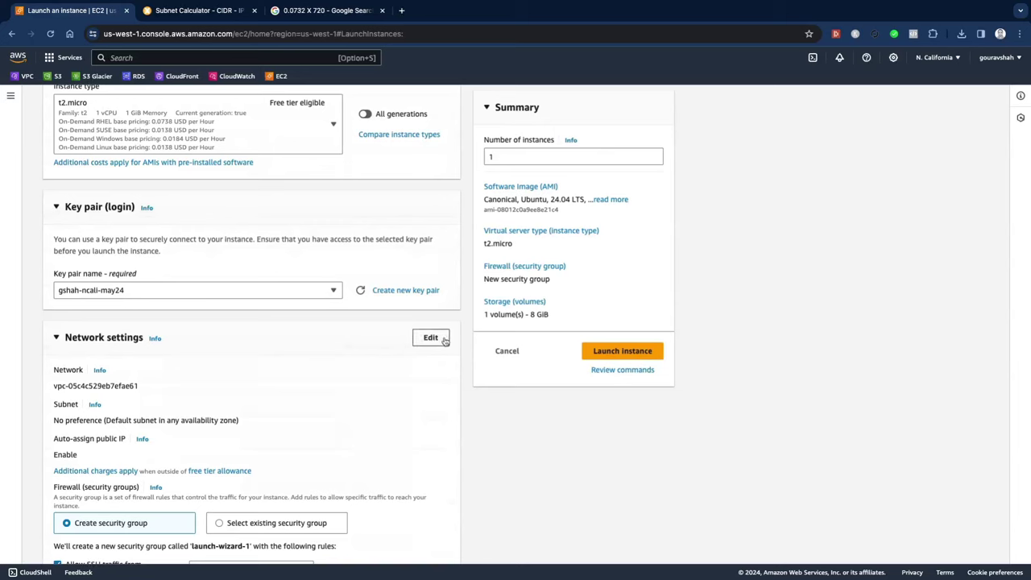
Step: Put the instance in project-vpc on the project-subnet-public2-us-west-1c subnet
{"action": "left_click", "coordinate": [439, 339]}
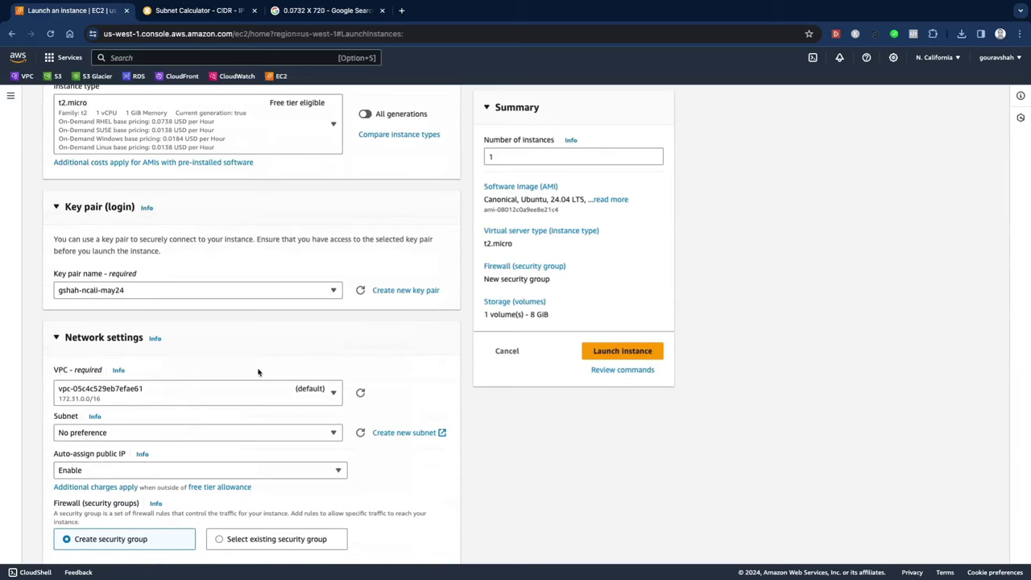
{"action": "left_click", "coordinate": [209, 396]}
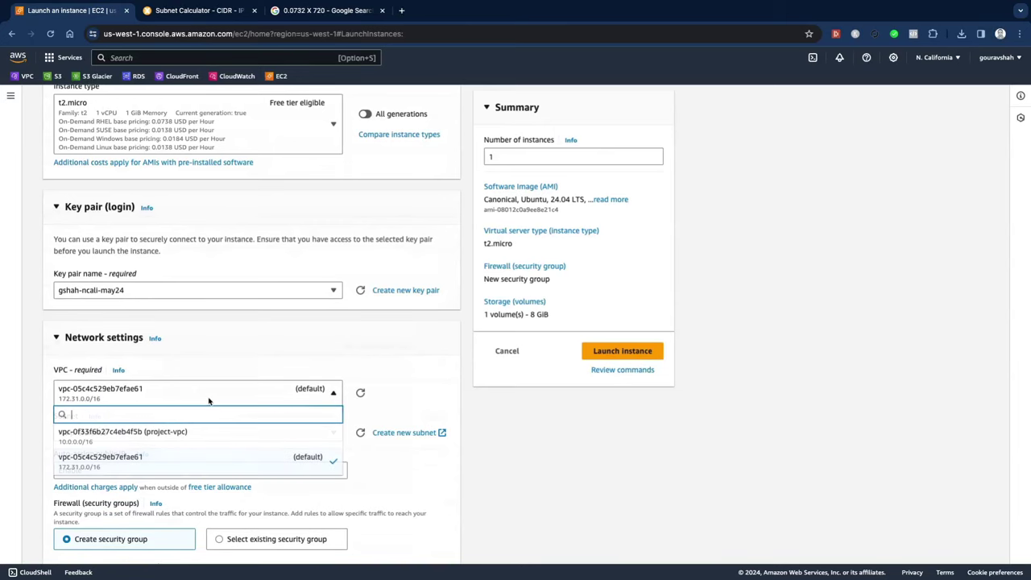
{"action": "left_click", "coordinate": [166, 438]}
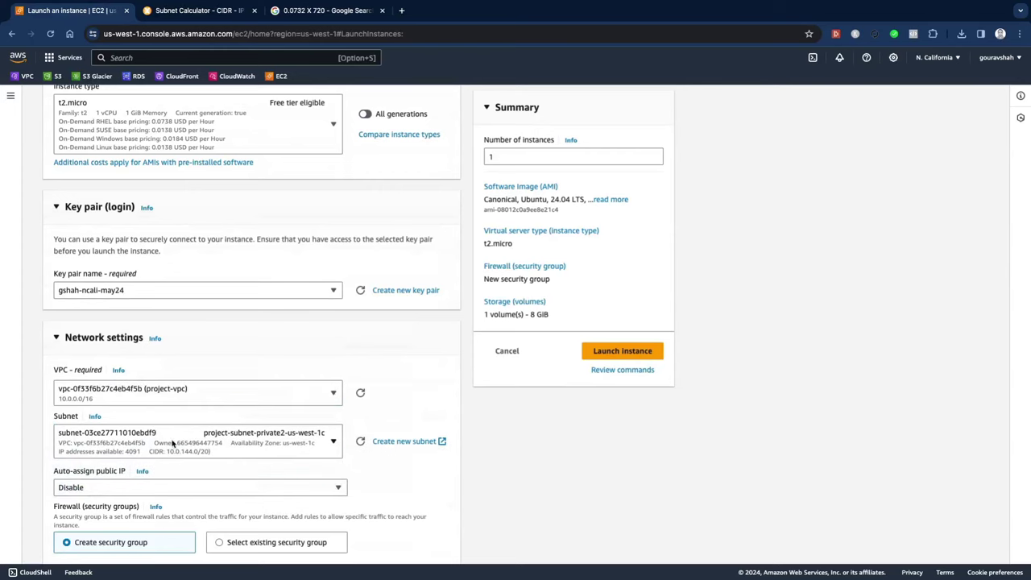
{"action": "scroll", "coordinate": [172, 439], "scroll_direction": "down", "scroll_amount": 2}
{"action": "left_click", "coordinate": [174, 368]}
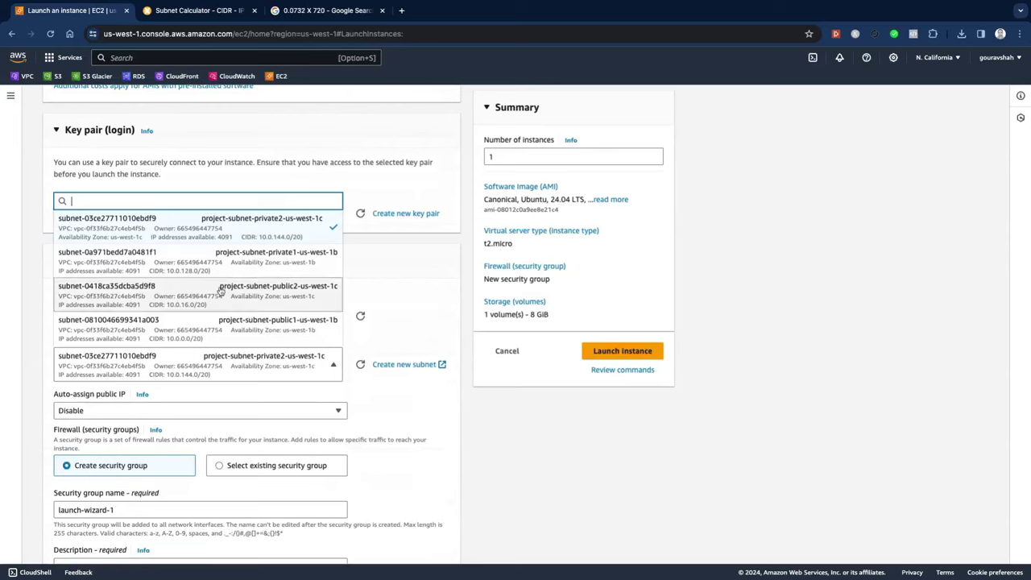
{"action": "left_click", "coordinate": [288, 300]}
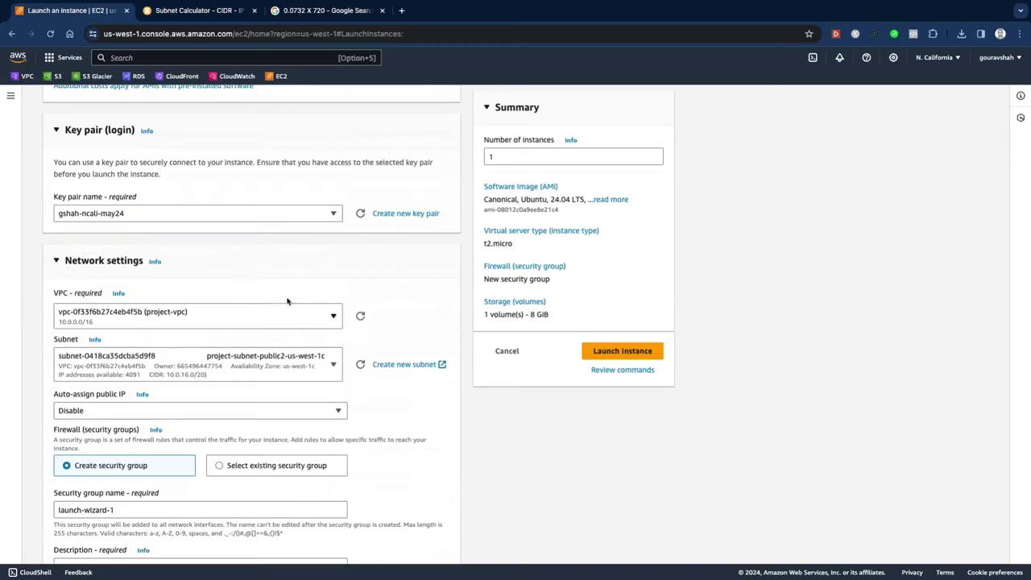
{"action": "left_click", "coordinate": [235, 379]}
{"action": "left_click", "coordinate": [236, 376]}
{"action": "scroll", "coordinate": [225, 386], "scroll_direction": "down", "scroll_amount": 1}
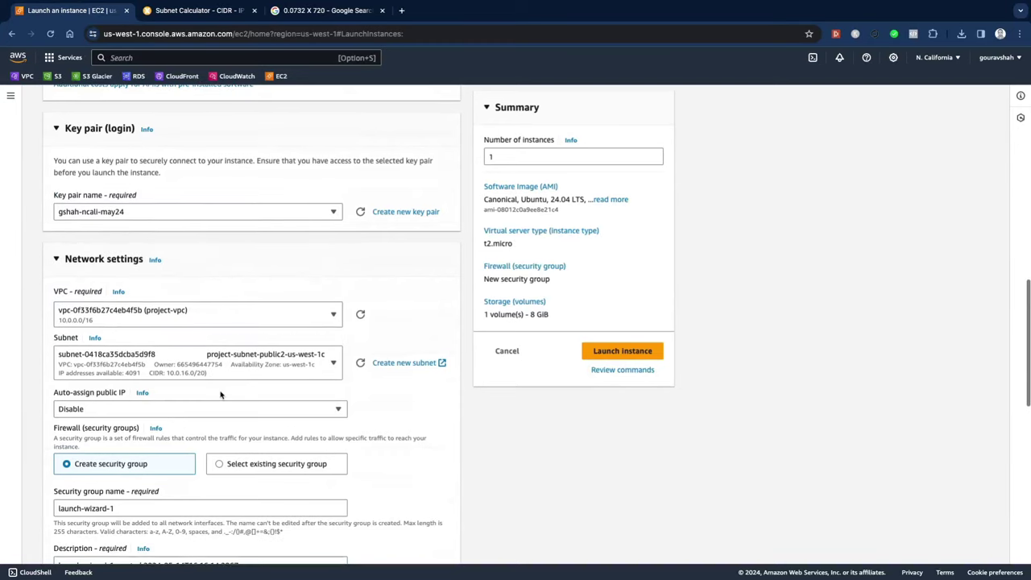
{"action": "scroll", "coordinate": [216, 397], "scroll_direction": "down", "scroll_amount": 2}
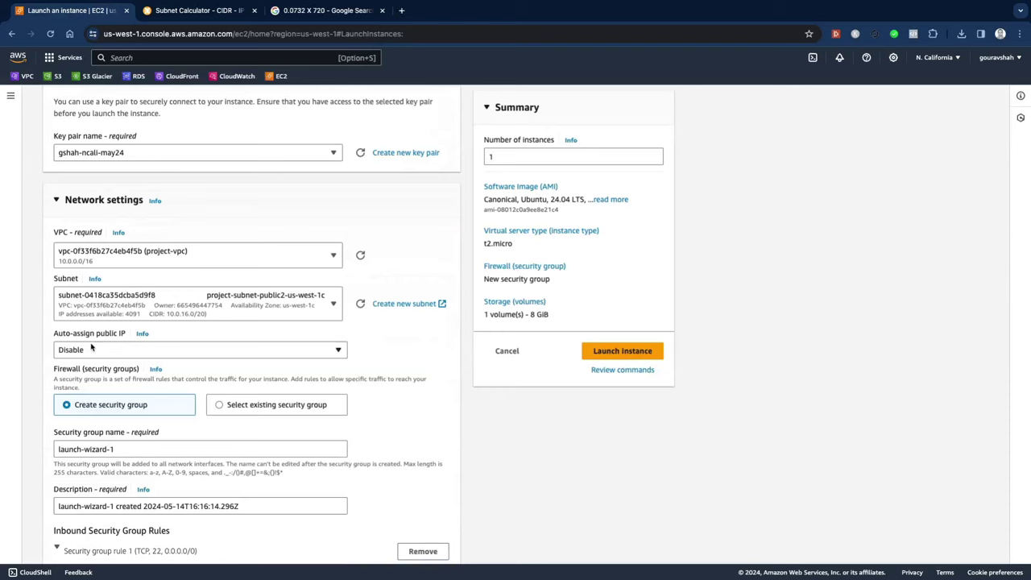
Step: Enable auto-assign public IP for the instance
{"action": "left_click", "coordinate": [89, 355]}
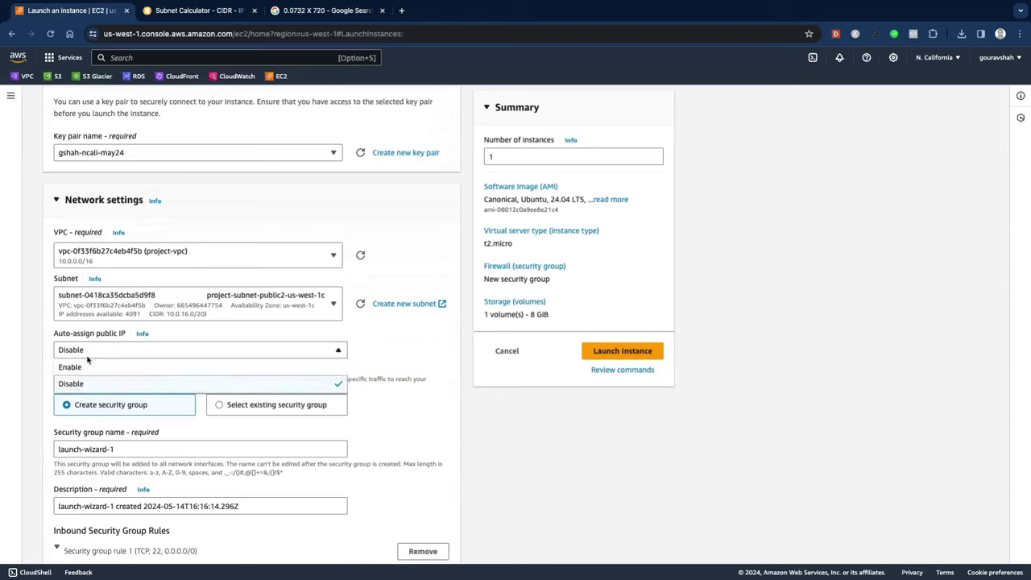
{"action": "left_click", "coordinate": [90, 366]}
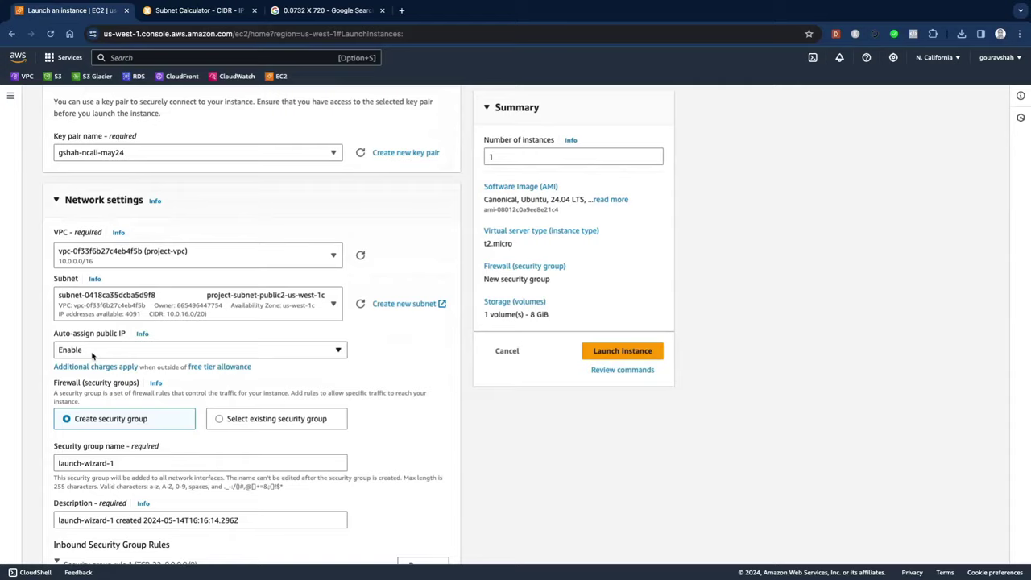
{"action": "key", "text": "ctrl+Right"}
Step: Attach the existing 'web' security group to the instance instead of creating a new one
{"action": "left_click", "coordinate": [221, 423]}
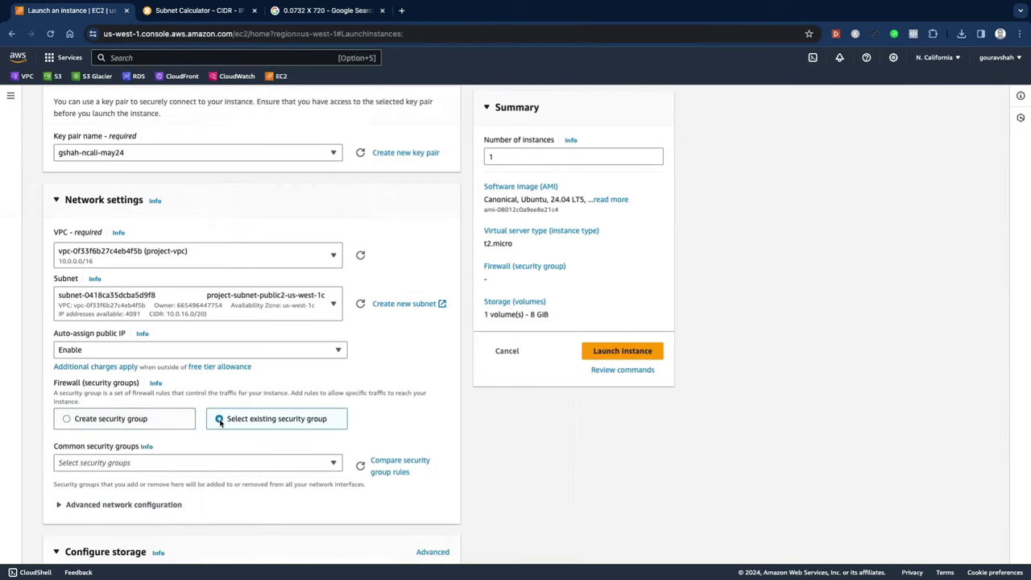
{"action": "left_click", "coordinate": [161, 466]}
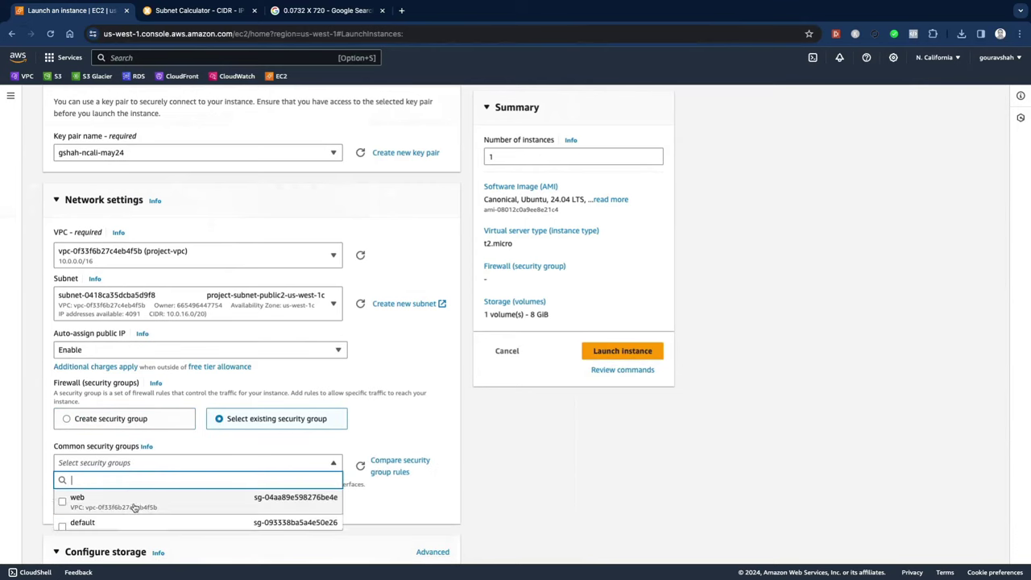
{"action": "left_click", "coordinate": [121, 505]}
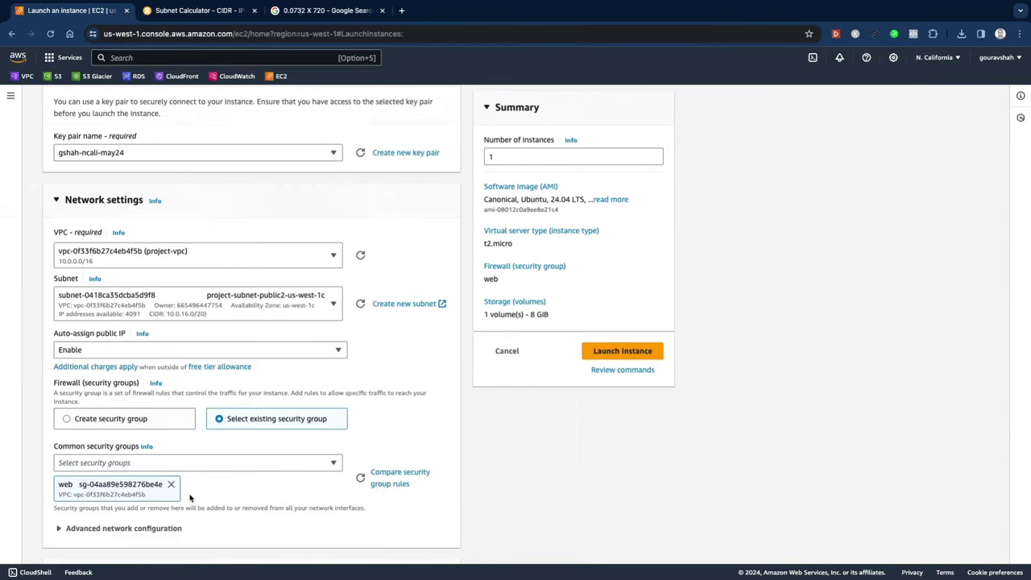
Step: Expand the Advanced details section below the storage settings and review its options
{"action": "scroll", "coordinate": [190, 498], "scroll_direction": "down", "scroll_amount": 1}
{"action": "scroll", "coordinate": [190, 498], "scroll_direction": "down", "scroll_amount": 3}
{"action": "scroll", "coordinate": [190, 498], "scroll_direction": "up", "scroll_amount": 3}
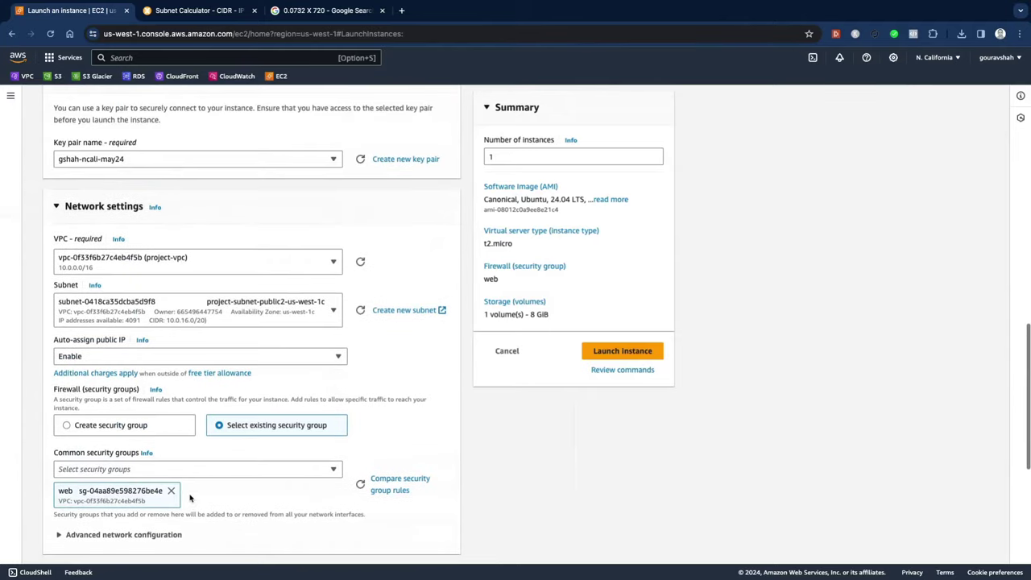
{"action": "scroll", "coordinate": [190, 498], "scroll_direction": "down", "scroll_amount": 3}
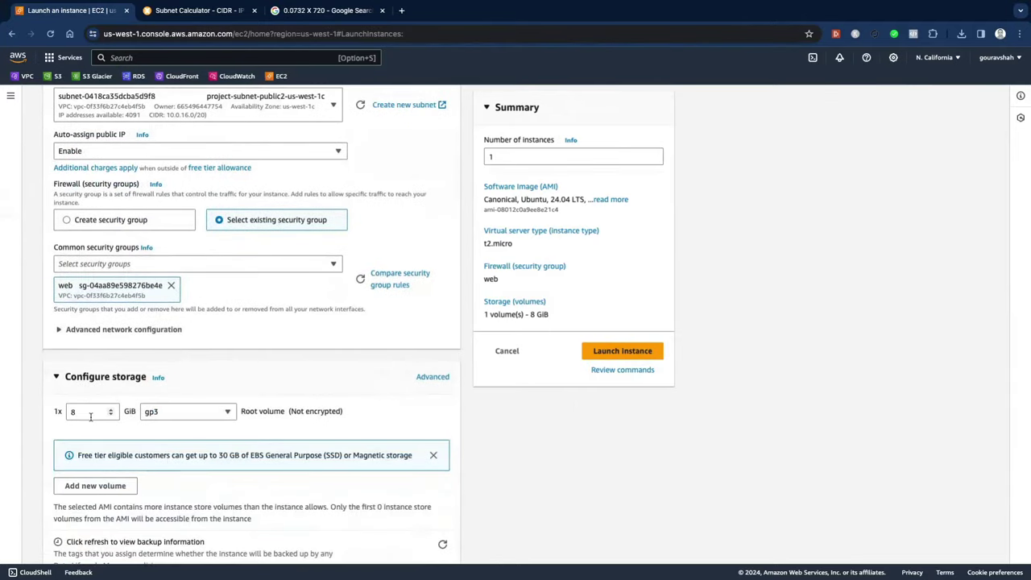
{"action": "scroll", "coordinate": [133, 433], "scroll_direction": "down", "scroll_amount": 2}
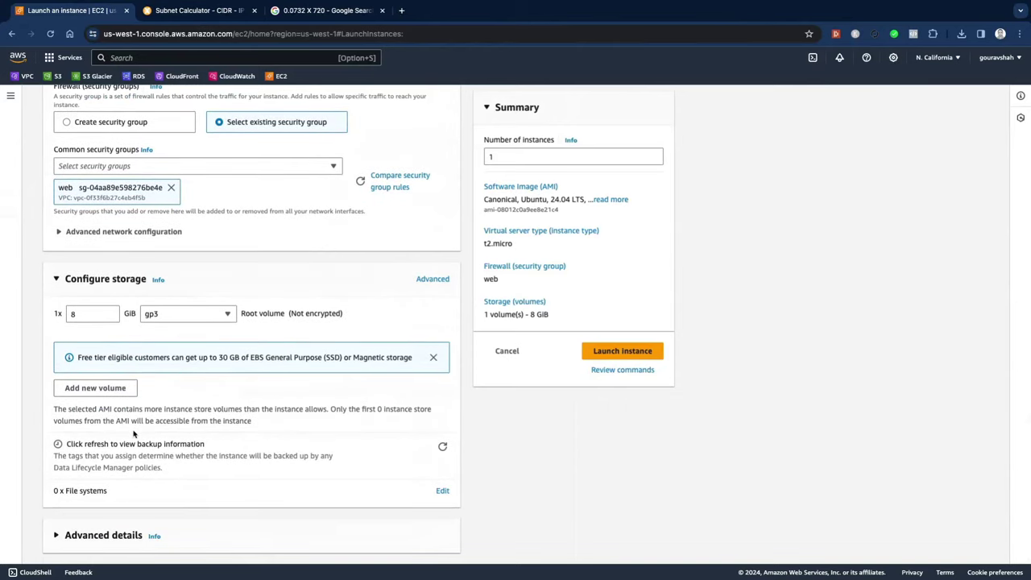
{"action": "left_click", "coordinate": [117, 535]}
{"action": "scroll", "coordinate": [125, 533], "scroll_direction": "down", "scroll_amount": 5}
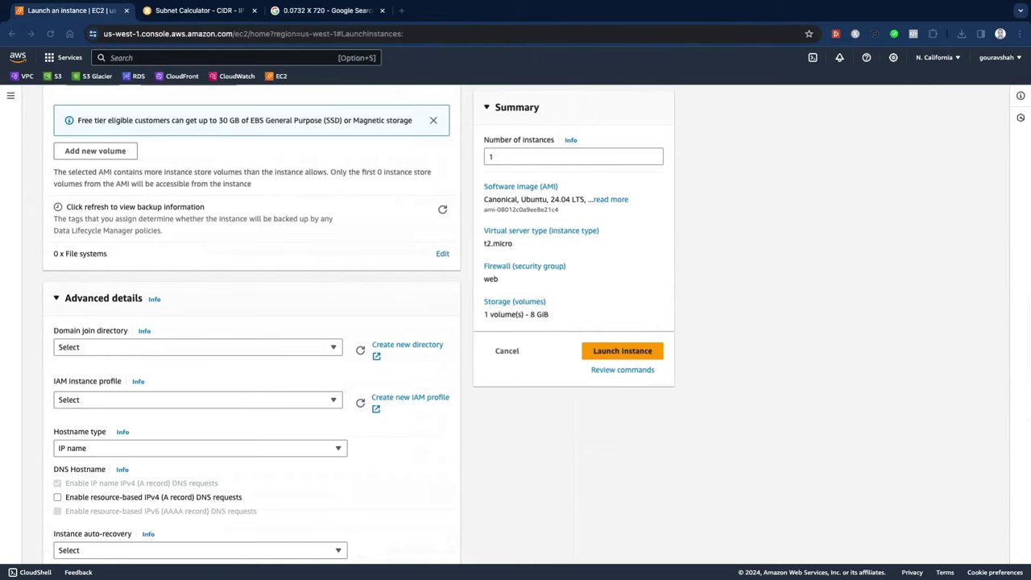
{"action": "scroll", "coordinate": [329, 354], "scroll_direction": "down", "scroll_amount": 2}
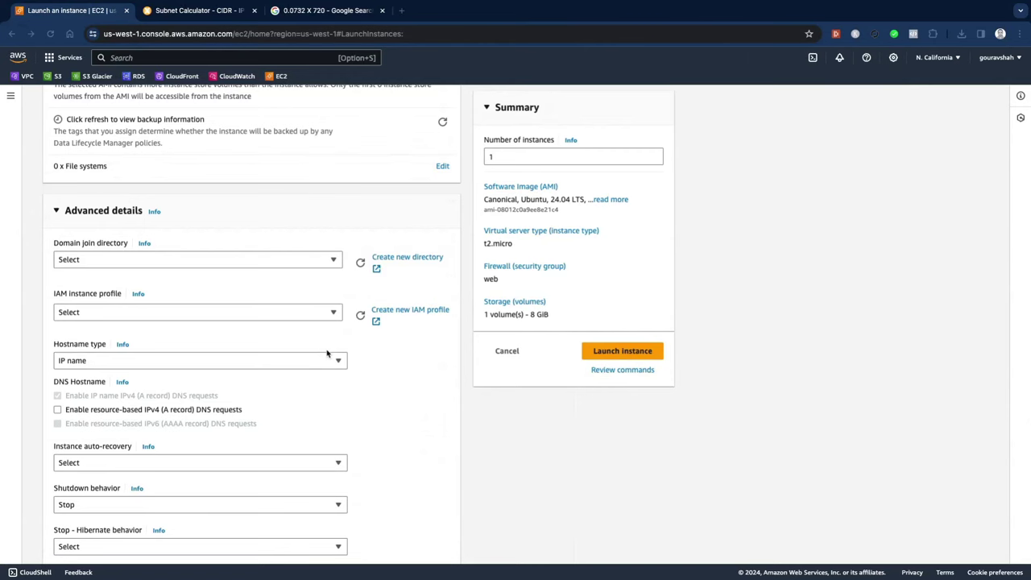
{"action": "scroll", "coordinate": [327, 353], "scroll_direction": "down", "scroll_amount": 1}
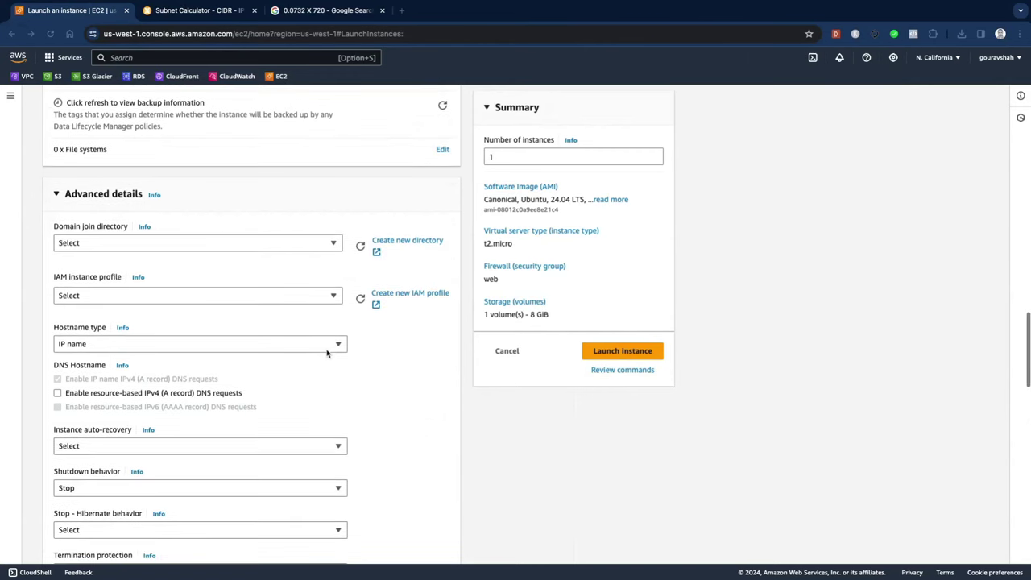
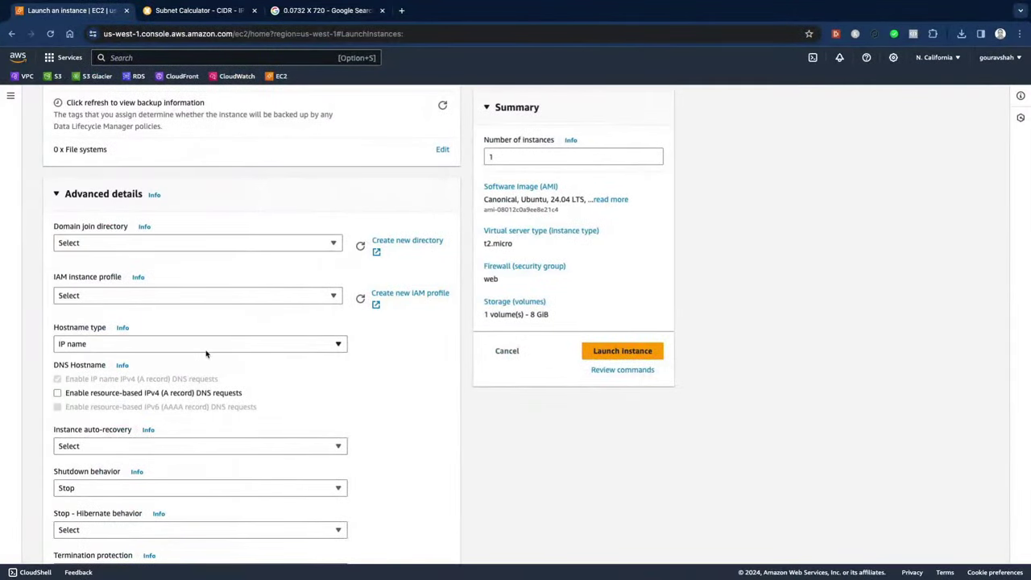
Step: Paste the gist's Apache, PHP 5.6 and devops-demo install script into the instance's User data field
{"action": "scroll", "coordinate": [209, 384], "scroll_direction": "down", "scroll_amount": 1}
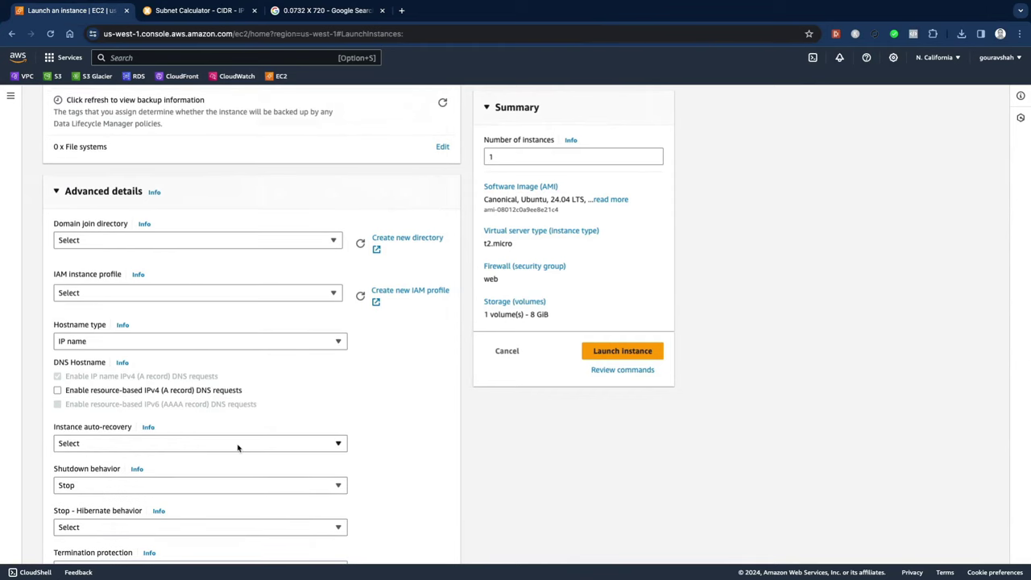
{"action": "scroll", "coordinate": [239, 448], "scroll_direction": "down", "scroll_amount": 10}
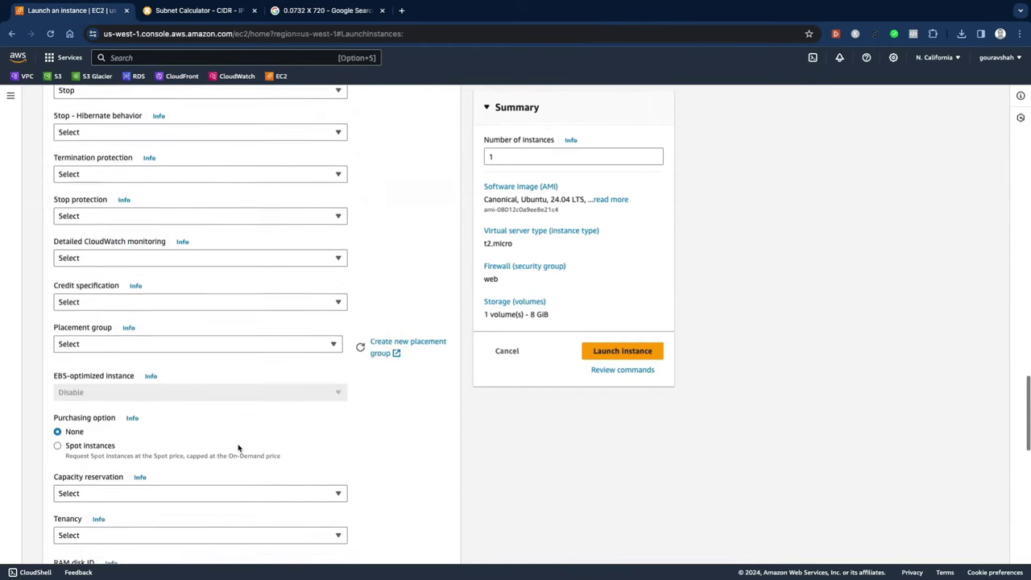
{"action": "scroll", "coordinate": [238, 448], "scroll_direction": "down", "scroll_amount": 8}
{"action": "left_click", "coordinate": [196, 430]}
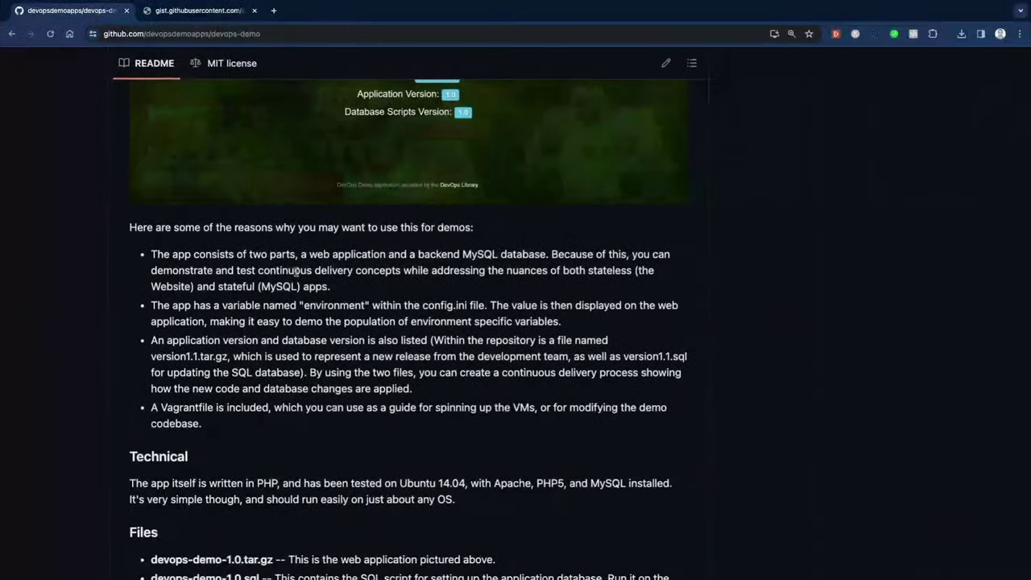
{"action": "left_click", "coordinate": [200, 11]}
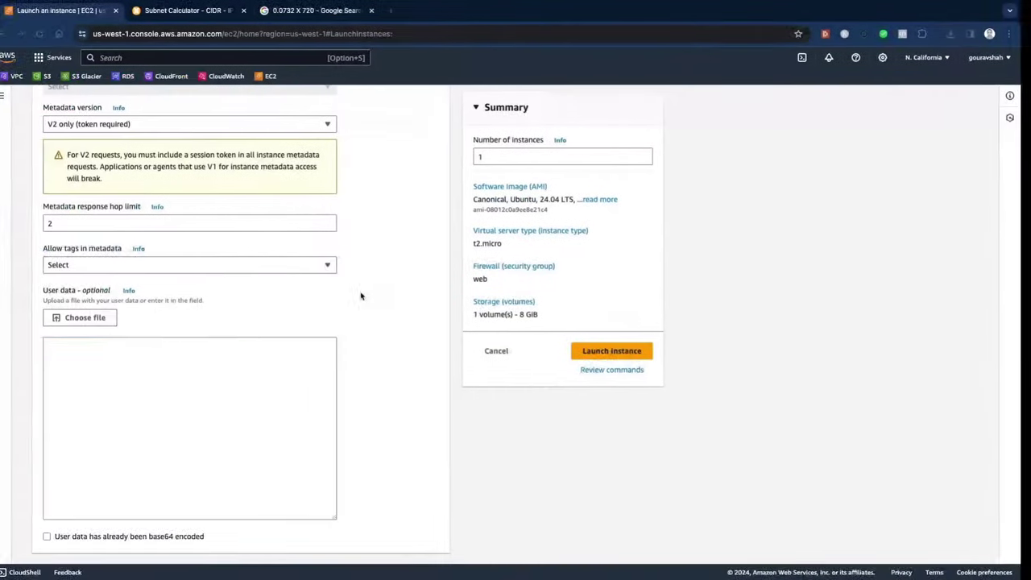
{"action": "type", "text": "#!/bin/bash sudo apt update sudo apt install -y software-properties-common language-pack-en-base dialog apt-utils sudo update-locale LC_ALL=en_US.UTF-8 LANG=en_US.UTF-8 sudo cp /usr/share/zoneinfo/America/New_York /etc/localtime sudo LC_ALL=en_US.UTF-8 add-apt-repository -y ppa:ondrej/php sudo apt update sudo apt install -yq apache2 php5.6 php5.6-mysql mysql-client sudo rm -rf /var/www/html/* sudo wget https://github.com/devopsdemoapps/devops-demo/raw/master/devops-demo.tar.gz sudo tar -xvzf devops-demo.tar.gz -C /var/www/html/ sudo wget https://raw.githubusercontent.com/devopsdemoapps/devops-demo/master/devops-demo.sql sudo service apache2 restart"}
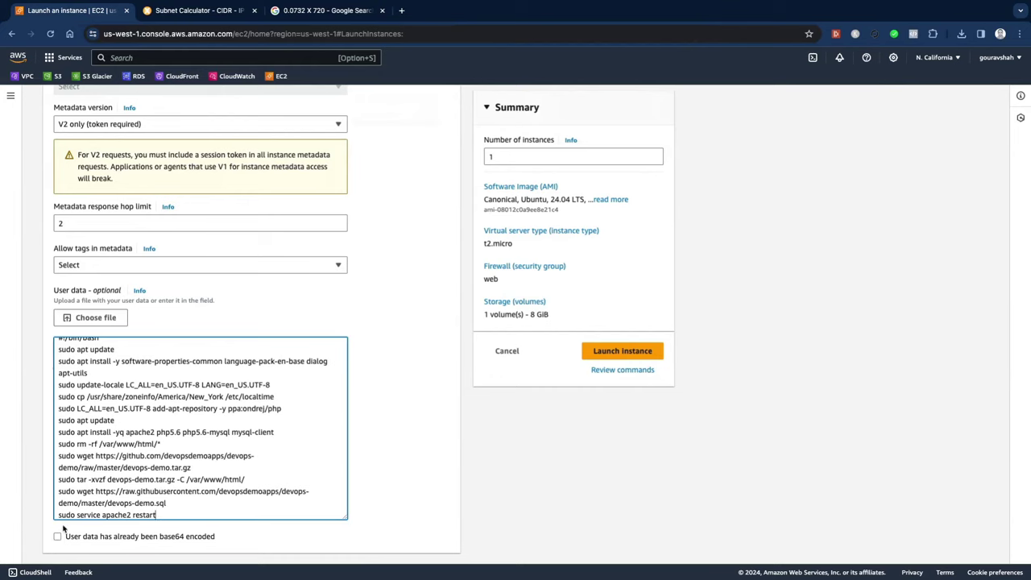
Step: Search 'base64 encode', go to base64encode.org and encode the pasted bash script
{"action": "left_click", "coordinate": [405, 10]}
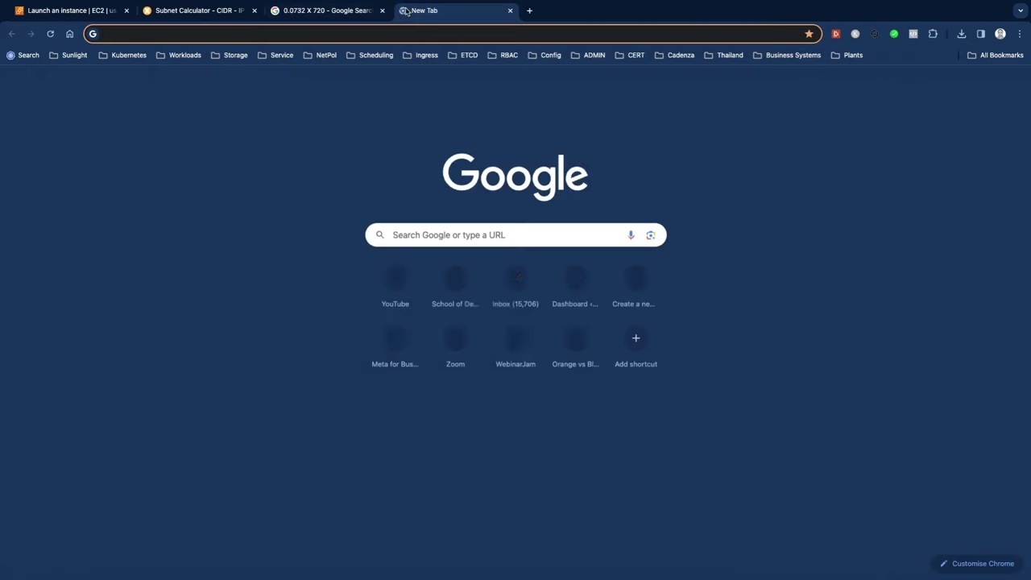
{"action": "type", "text": "base64"}
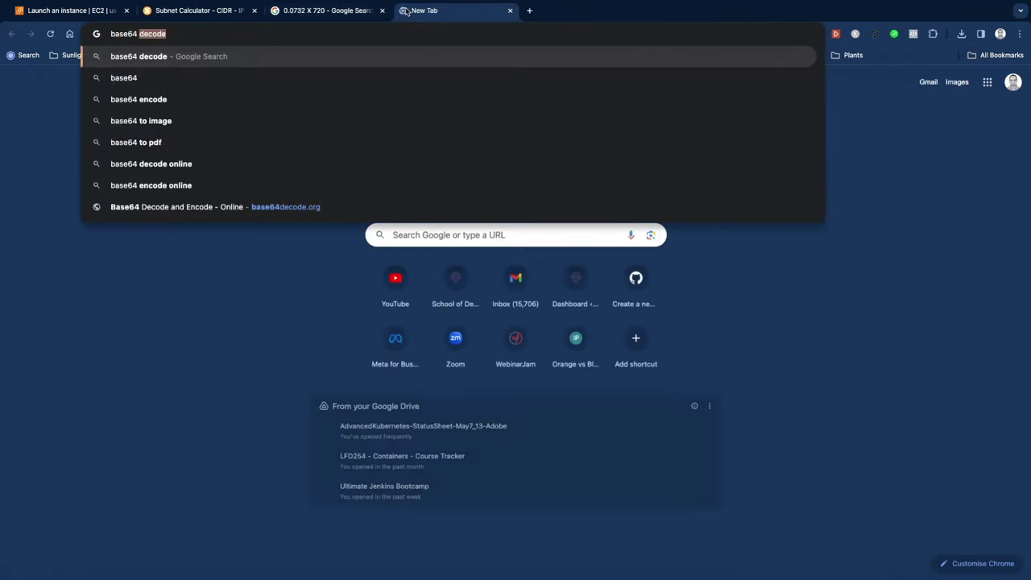
{"action": "key", "text": "Down"}
{"action": "key", "text": "Return"}
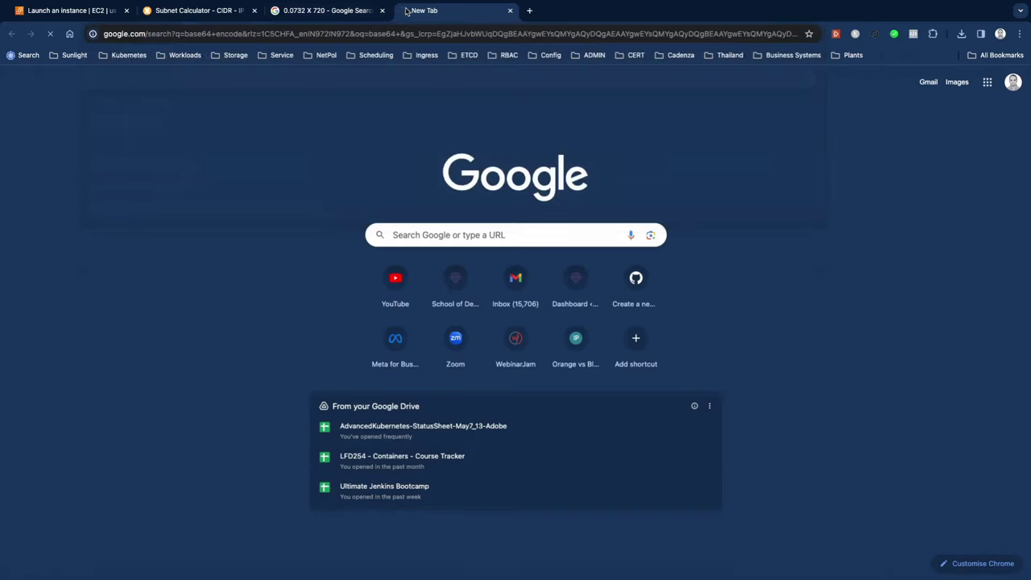
{"action": "left_click", "coordinate": [212, 212]}
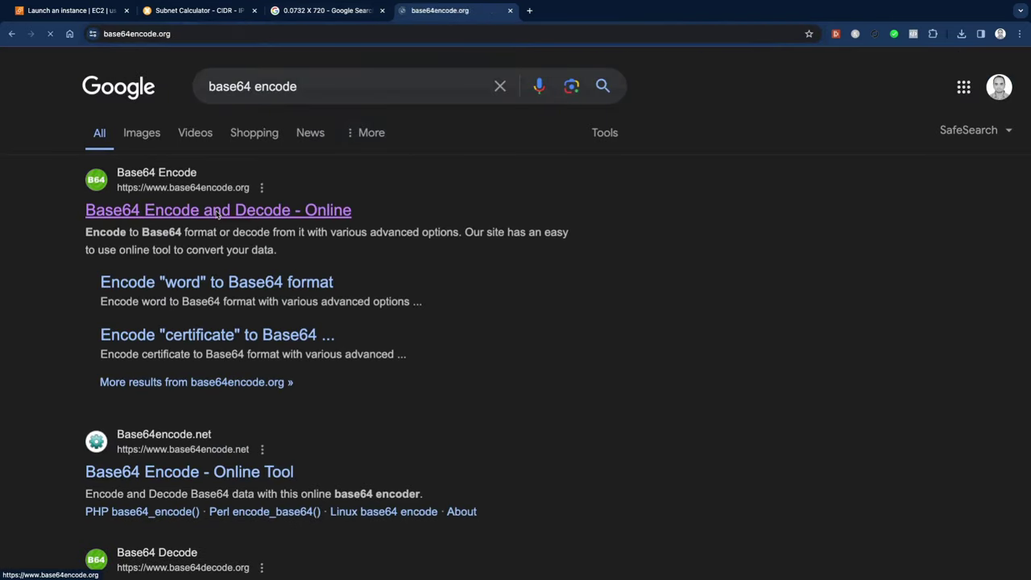
{"action": "key", "text": "ctrl+v"}
{"action": "left_click", "coordinate": [249, 460]}
Step: Select the Base64 output, then clear the encoder's input box
{"action": "scroll", "coordinate": [275, 474], "scroll_direction": "down", "scroll_amount": 1}
{"action": "scroll", "coordinate": [275, 473], "scroll_direction": "down", "scroll_amount": 2}
{"action": "left_click", "coordinate": [319, 343]}
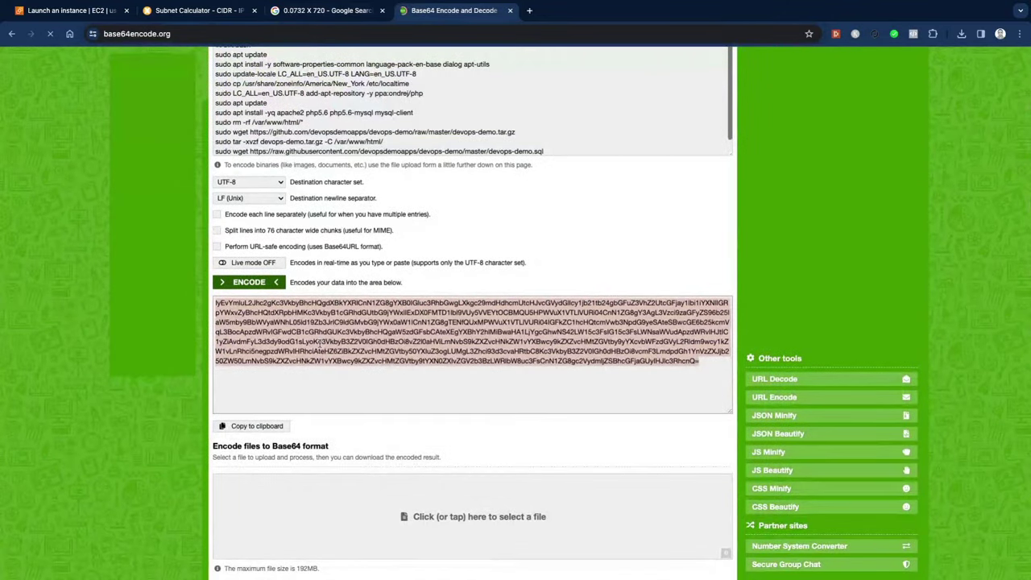
{"action": "left_click", "coordinate": [396, 132]}
{"action": "key", "text": "ctrl+a"}
{"action": "scroll", "coordinate": [446, 119], "scroll_direction": "down", "scroll_amount": 1}
{"action": "left_click", "coordinate": [461, 145]}
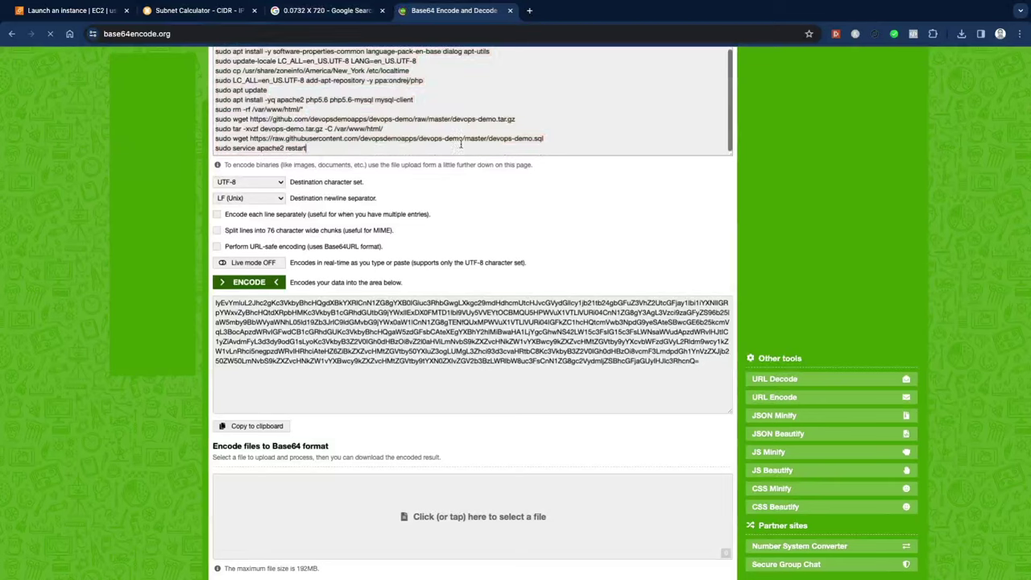
{"action": "key", "text": "ctrl+v"}
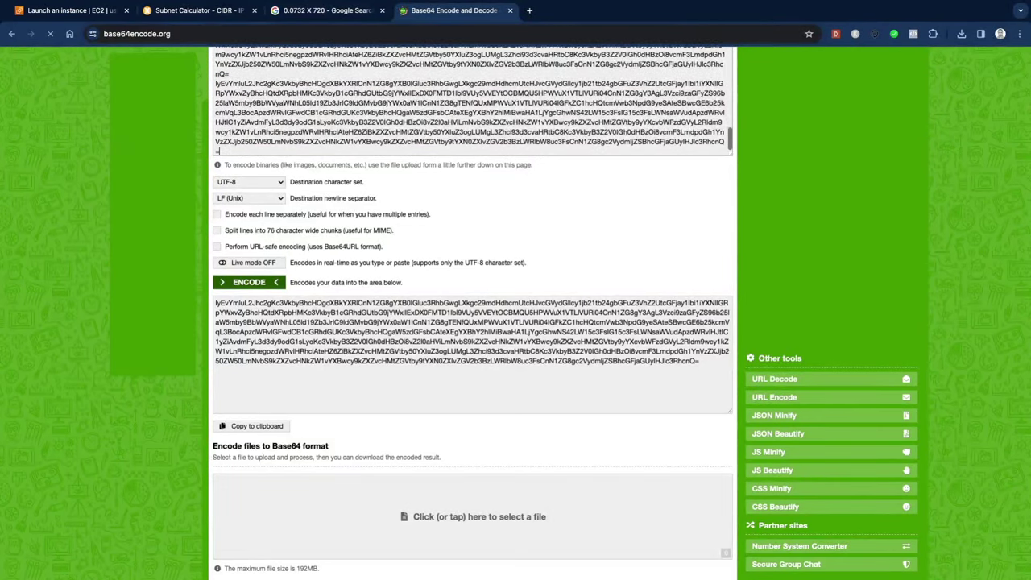
{"action": "key", "text": "ctrl+a"}
{"action": "key", "text": "BackSpace"}
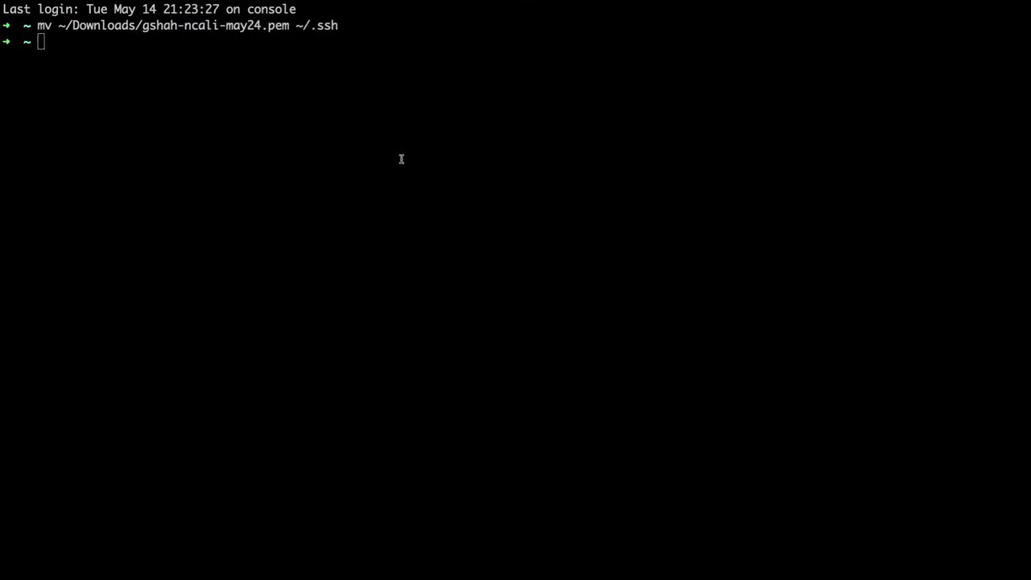
Step: Copy the gist script again, paste it into the encoder and encode it to Base64
{"action": "key", "text": "ctrl+Left"}
{"action": "key", "text": "ctrl+Right"}
{"action": "key", "text": "ctrl+Right"}
{"action": "key", "text": "ctrl+Right"}
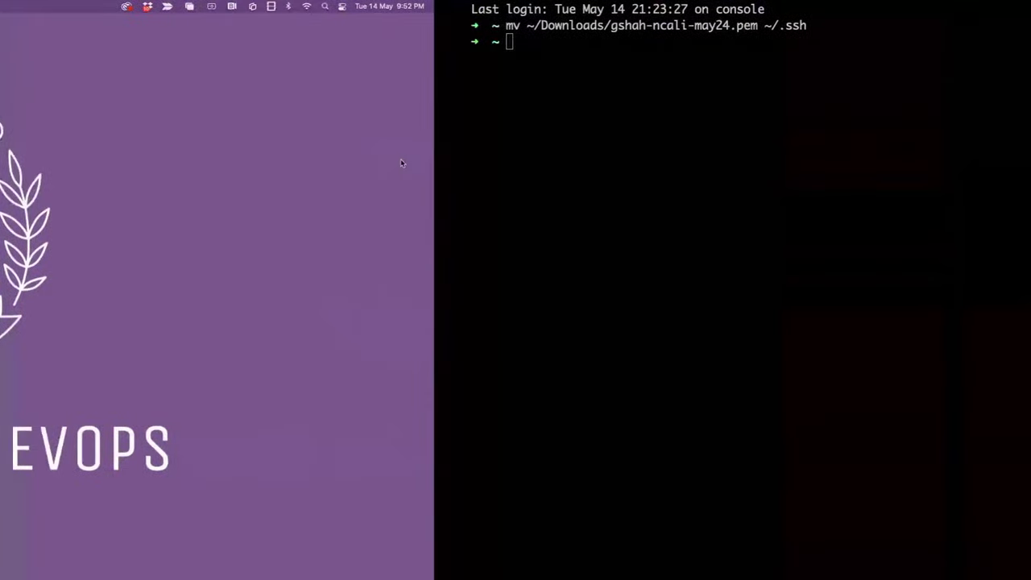
{"action": "key", "text": "ctrl+Left"}
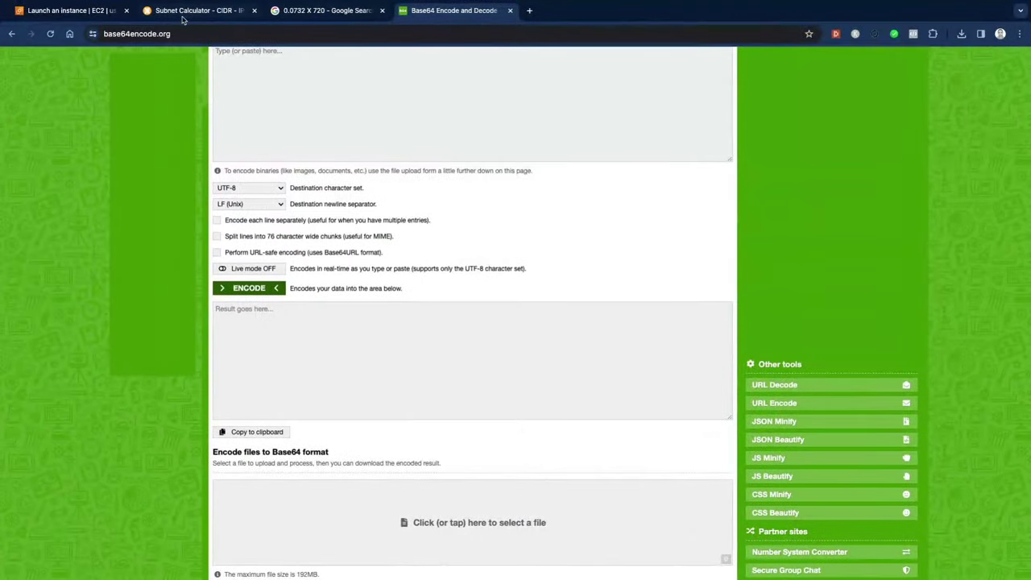
{"action": "key", "text": "ctrl+Right"}
{"action": "key", "text": "ctrl+Right"}
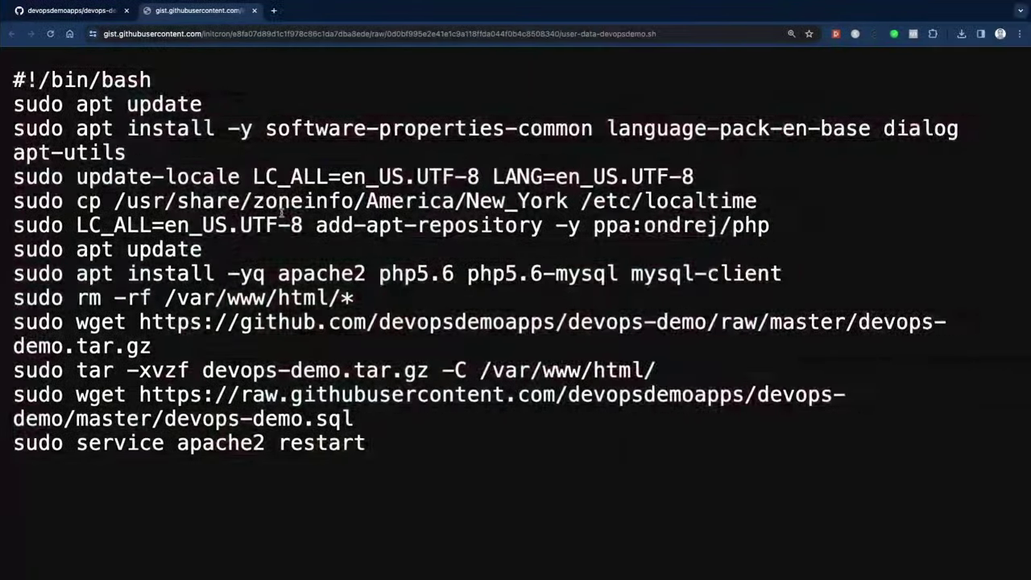
{"action": "key", "text": "super+a"}
{"action": "key", "text": "ctrl+Left"}
{"action": "key", "text": "ctrl+Left"}
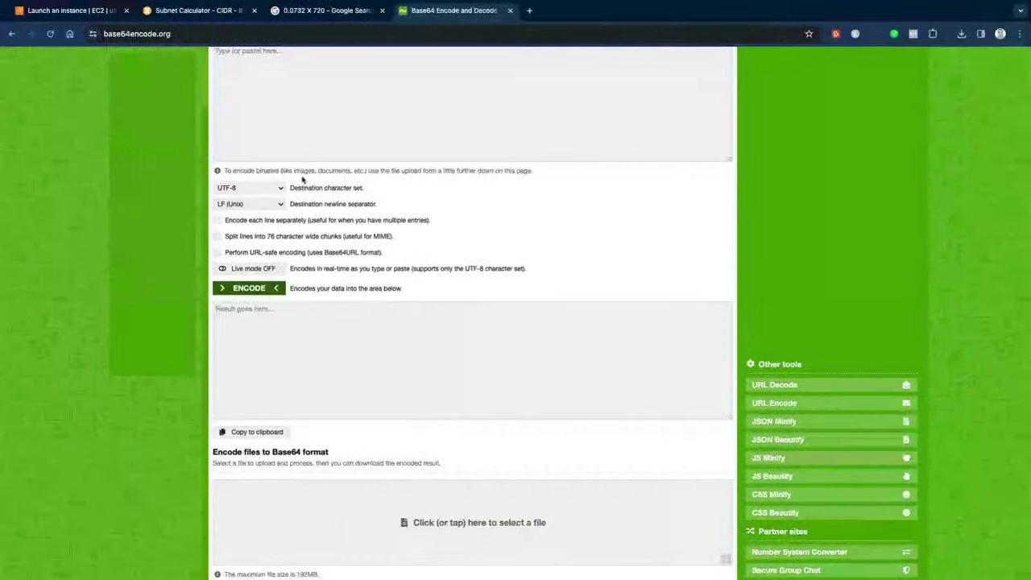
{"action": "key", "text": "super+v"}
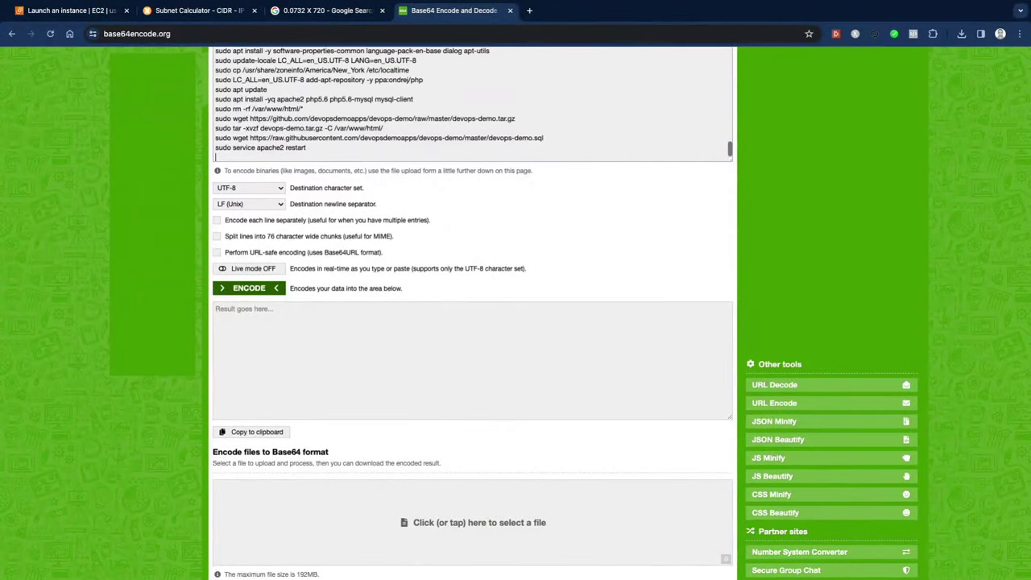
{"action": "left_click", "coordinate": [258, 289]}
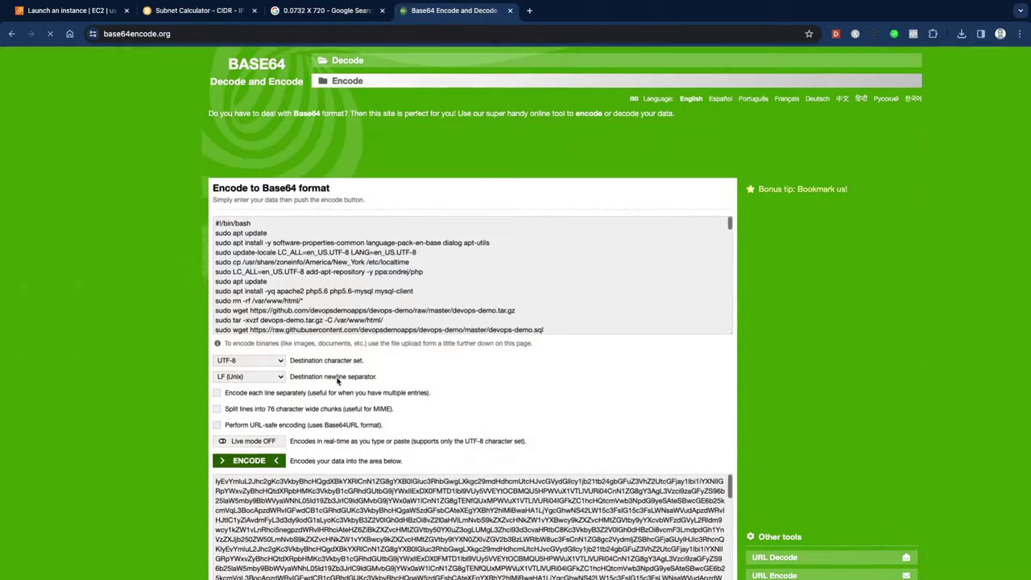
Step: Select the complete Base64 output and return to the EC2 launch form
{"action": "scroll", "coordinate": [340, 382], "scroll_direction": "down", "scroll_amount": 3}
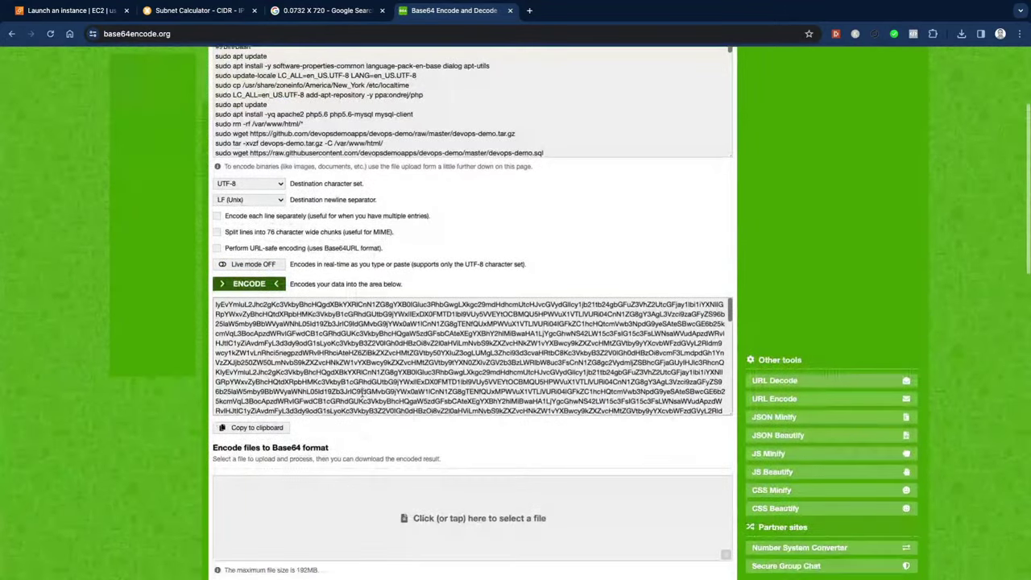
{"action": "scroll", "coordinate": [363, 396], "scroll_direction": "down", "scroll_amount": 2}
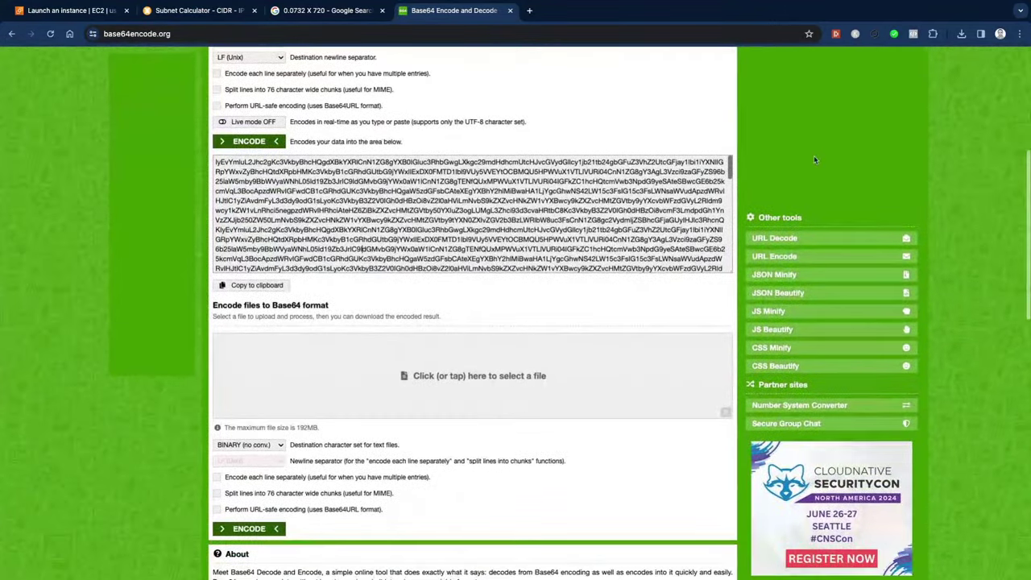
{"action": "scroll", "coordinate": [482, 222], "scroll_direction": "down", "scroll_amount": 5}
{"action": "left_click", "coordinate": [482, 222]}
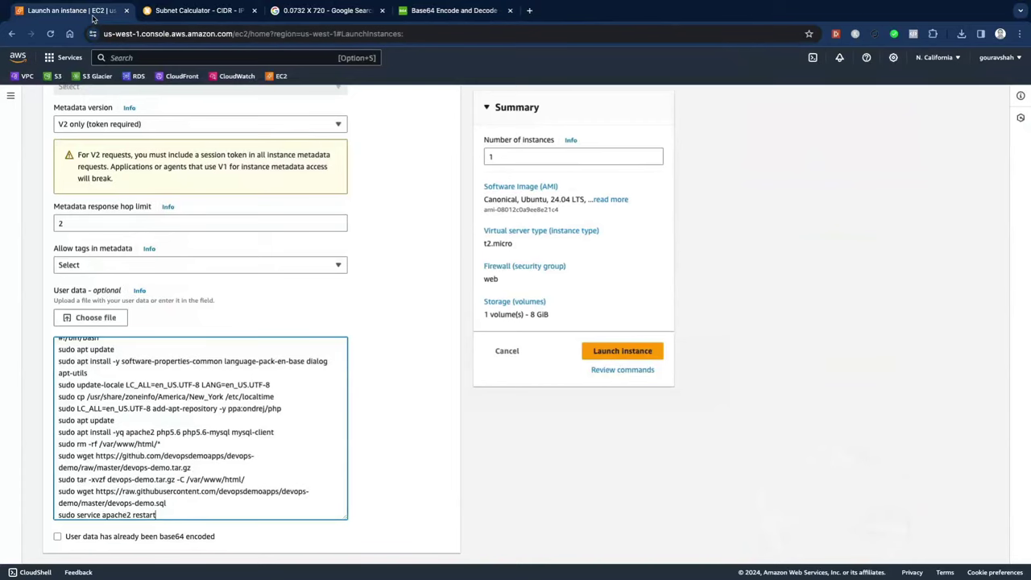
{"action": "left_click", "coordinate": [94, 14]}
Step: Tick the option marking the user data as already Base64 encoded
{"action": "scroll", "coordinate": [186, 479], "scroll_direction": "up", "scroll_amount": 1}
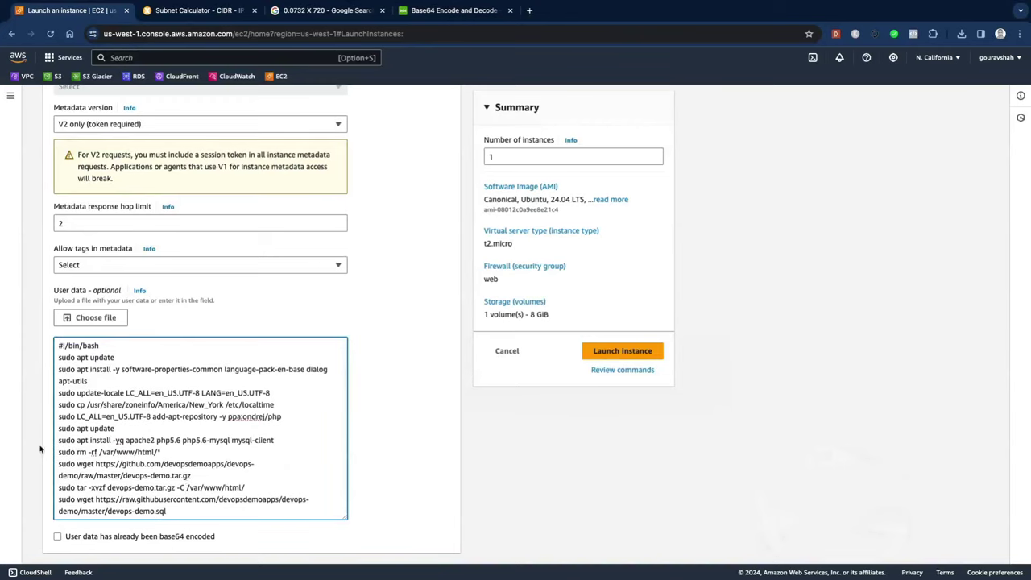
{"action": "left_click", "coordinate": [58, 538]}
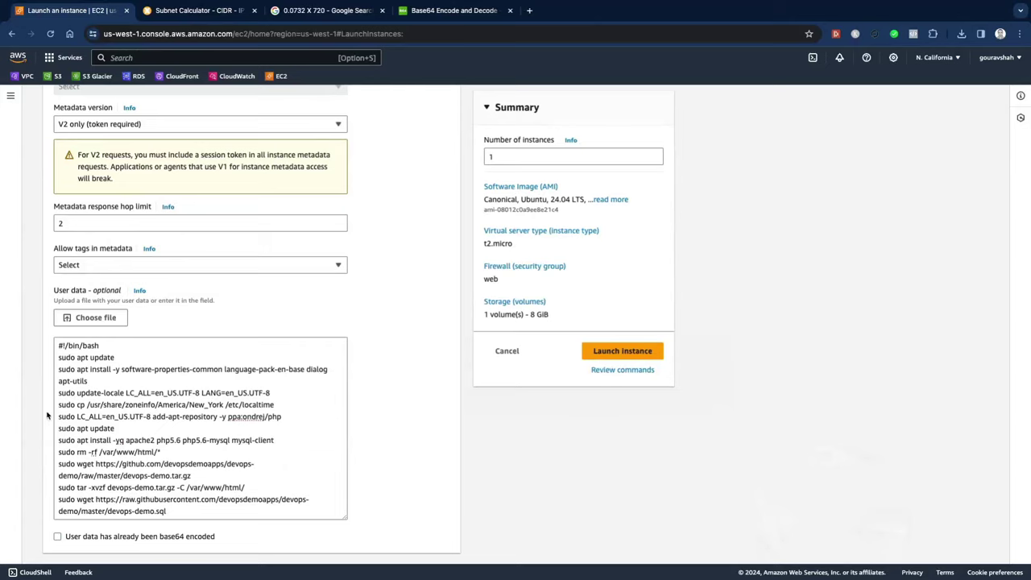
{"action": "scroll", "coordinate": [69, 367], "scroll_direction": "up", "scroll_amount": 20}
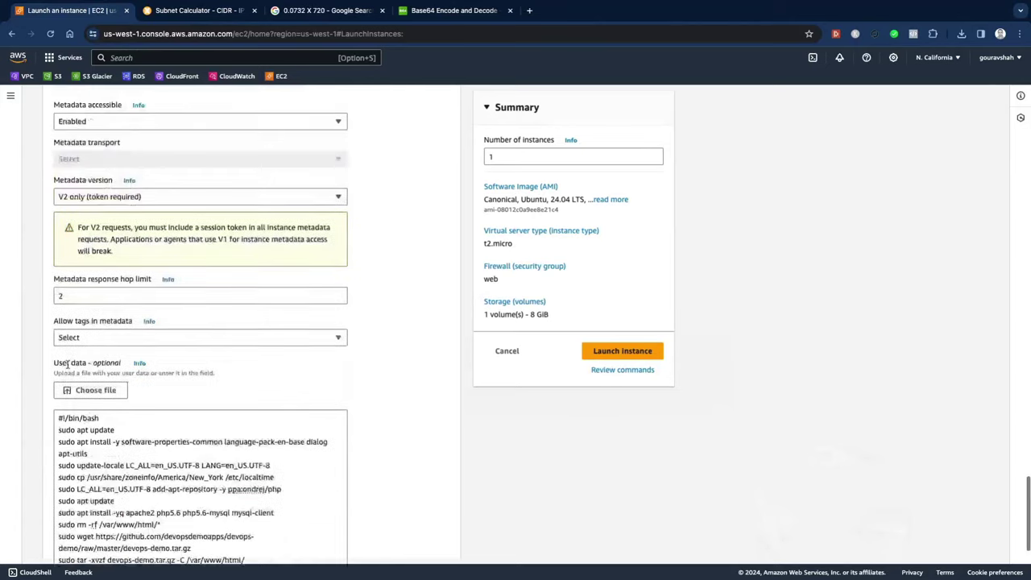
{"action": "scroll", "coordinate": [68, 367], "scroll_direction": "up", "scroll_amount": 10}
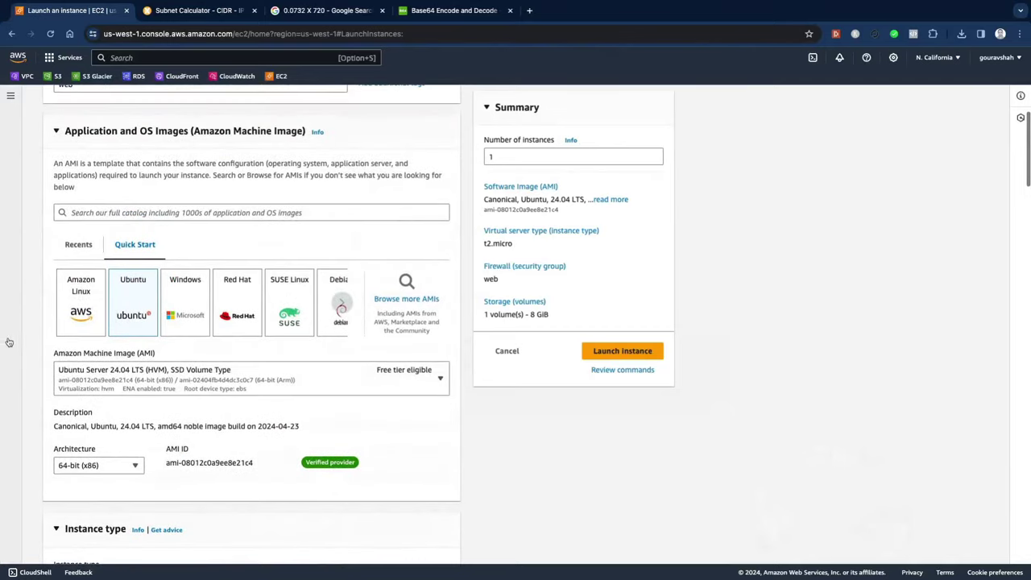
{"action": "scroll", "coordinate": [127, 239], "scroll_direction": "up", "scroll_amount": 3}
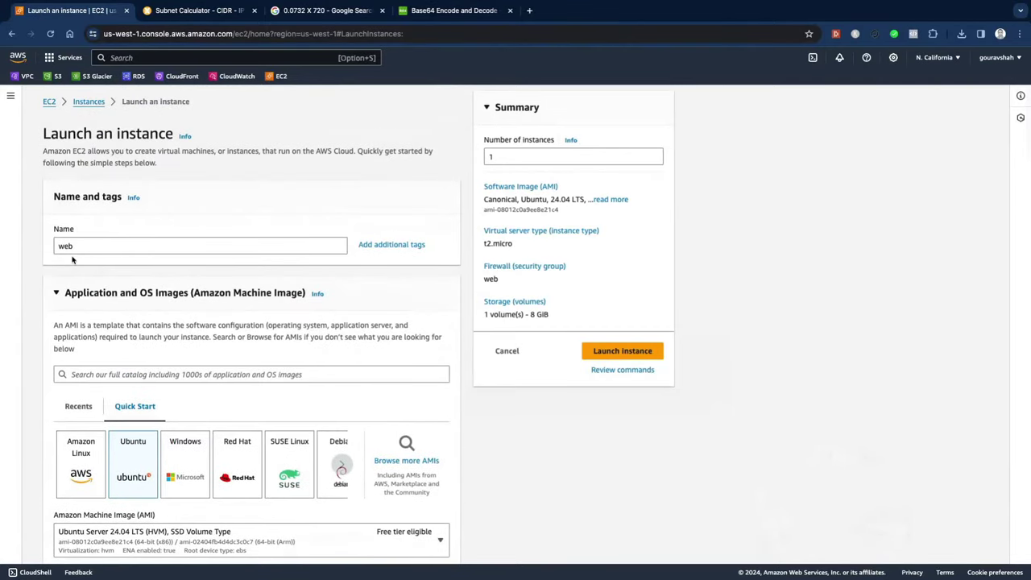
Step: Review network settings (project-vpc, public subnet, web security group), storage and user data before launch
{"action": "scroll", "coordinate": [123, 328], "scroll_direction": "down", "scroll_amount": 5}
{"action": "scroll", "coordinate": [123, 328], "scroll_direction": "down", "scroll_amount": 2}
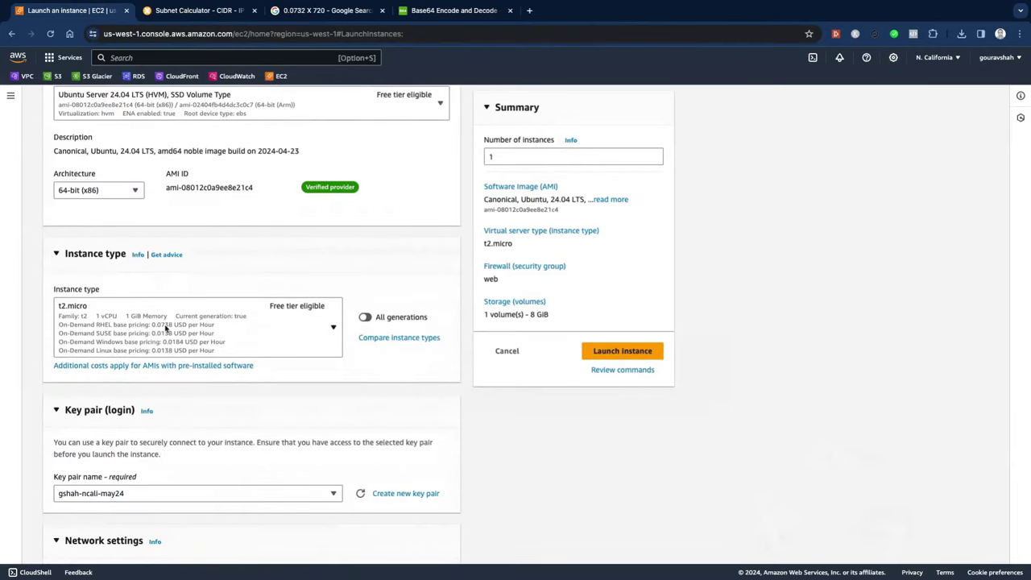
{"action": "scroll", "coordinate": [207, 350], "scroll_direction": "down", "scroll_amount": 2}
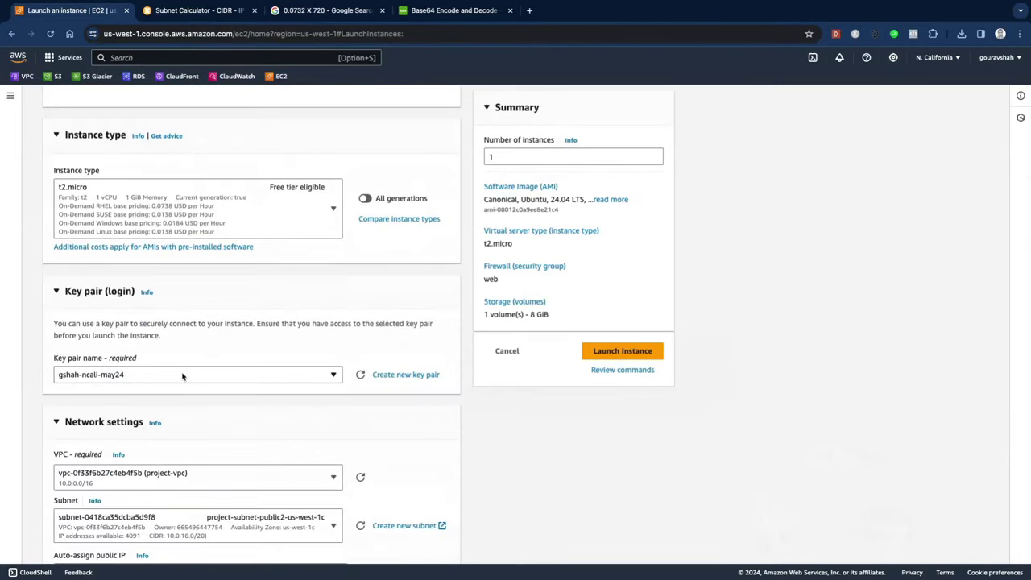
{"action": "scroll", "coordinate": [184, 376], "scroll_direction": "down", "scroll_amount": 2}
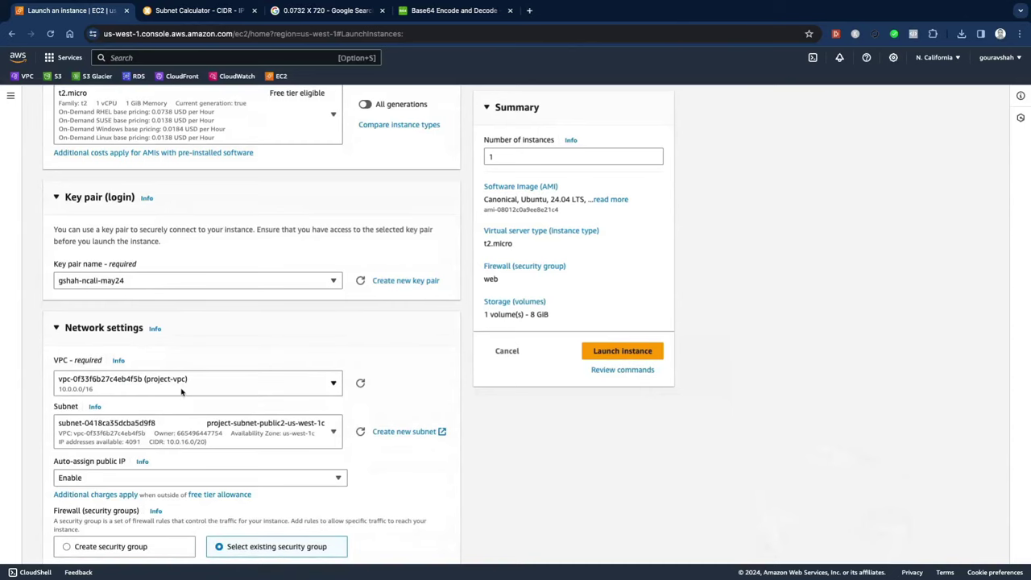
{"action": "scroll", "coordinate": [182, 392], "scroll_direction": "down", "scroll_amount": 2}
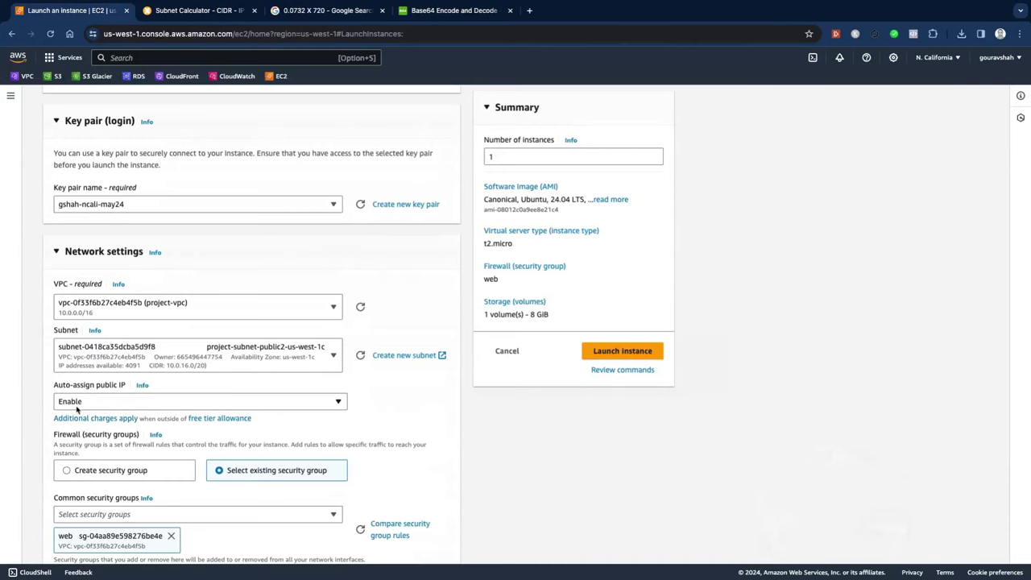
{"action": "scroll", "coordinate": [79, 409], "scroll_direction": "down", "scroll_amount": 3}
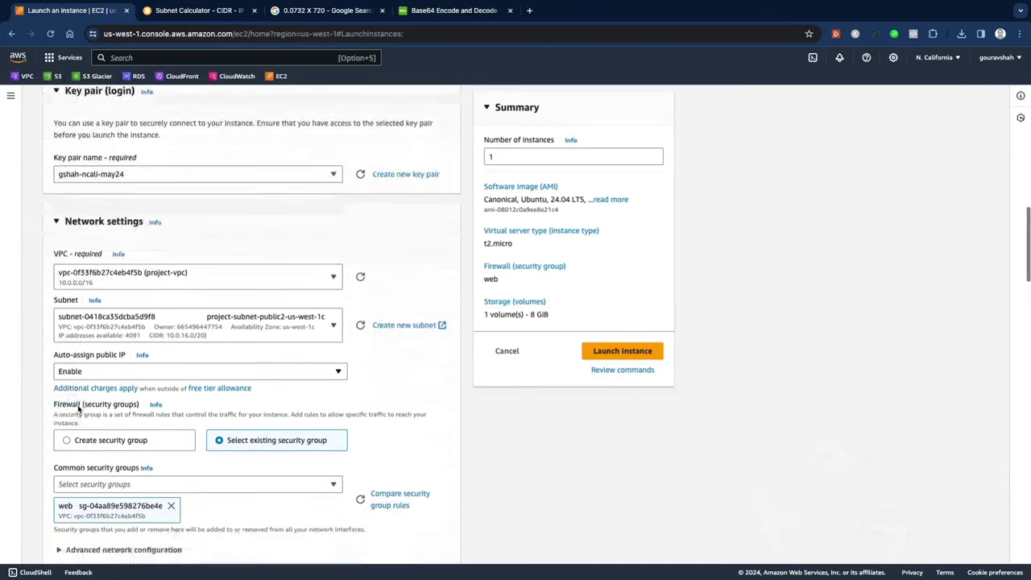
{"action": "scroll", "coordinate": [79, 409], "scroll_direction": "down", "scroll_amount": 1}
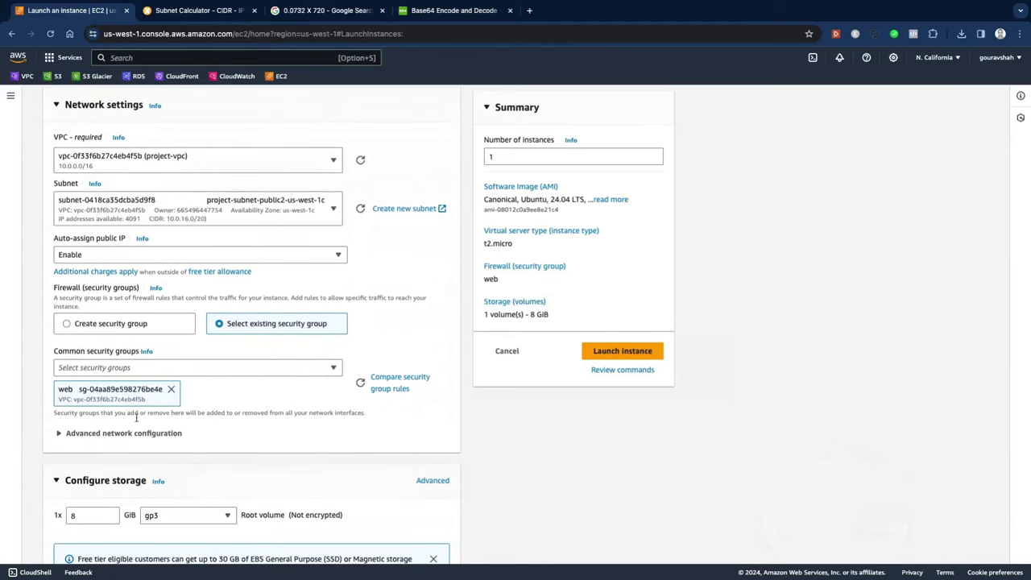
{"action": "scroll", "coordinate": [136, 417], "scroll_direction": "down", "scroll_amount": 12}
{"action": "scroll", "coordinate": [136, 425], "scroll_direction": "down", "scroll_amount": 10}
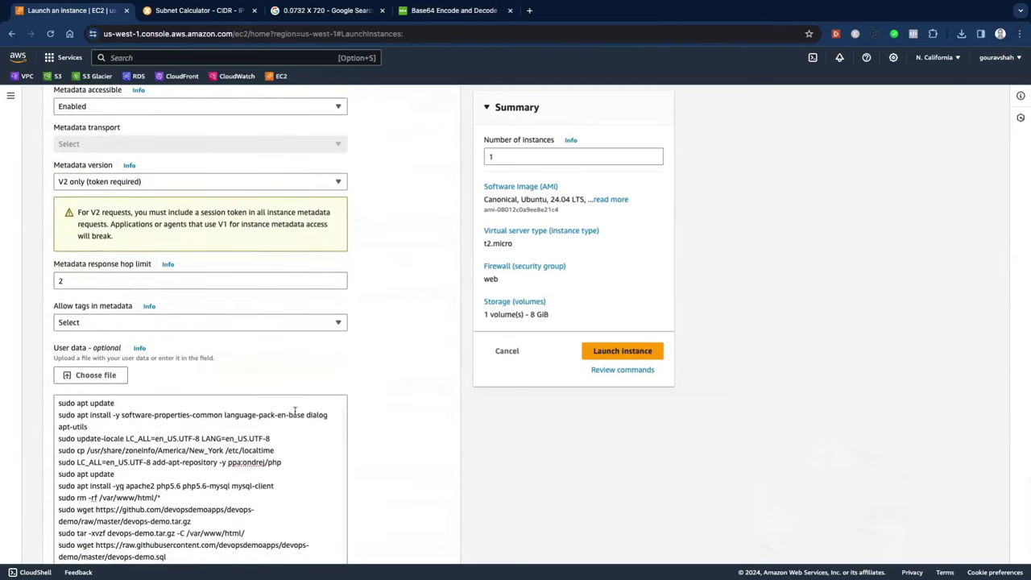
{"action": "scroll", "coordinate": [387, 407], "scroll_direction": "down", "scroll_amount": 2}
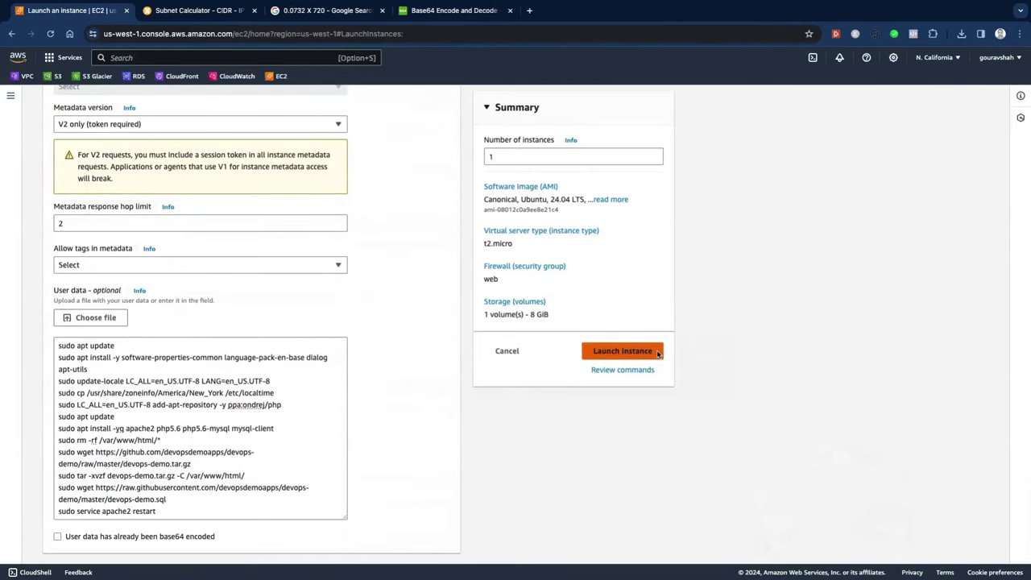
Step: Launch the web instance, then select it in the Instances list with an enlarged details pane
{"action": "left_click", "coordinate": [657, 354]}
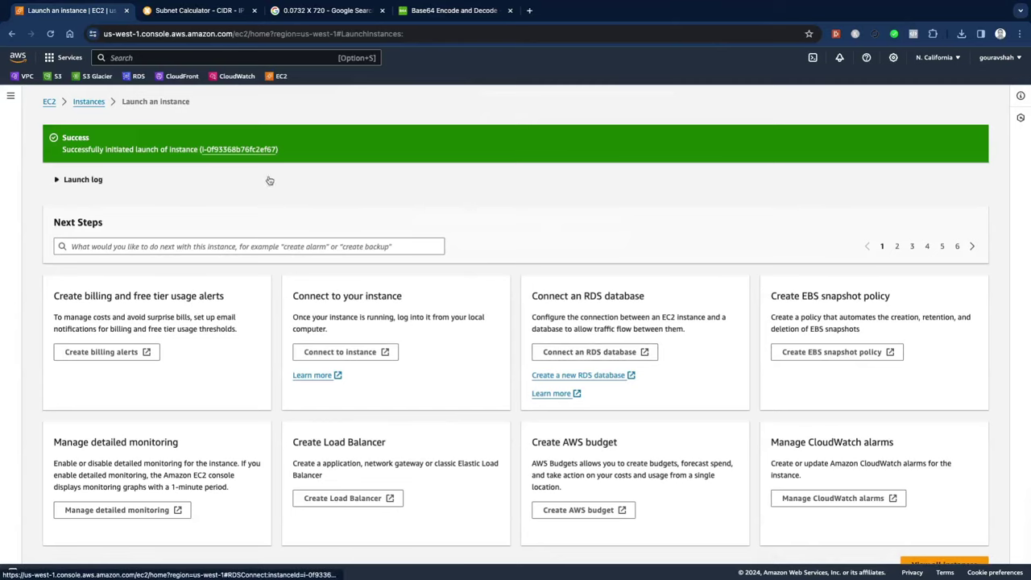
{"action": "left_click", "coordinate": [90, 103]}
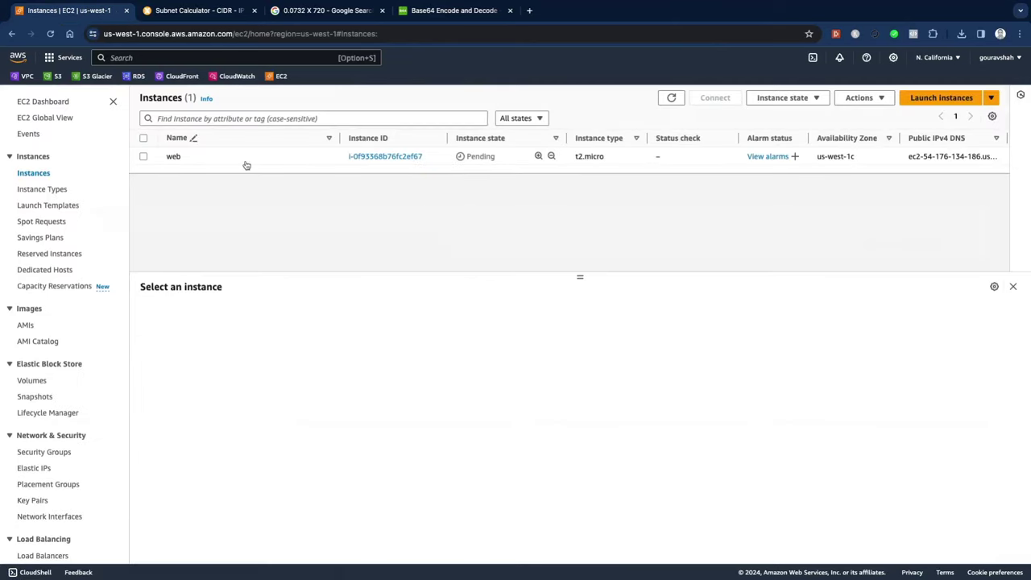
{"action": "left_click", "coordinate": [246, 160]}
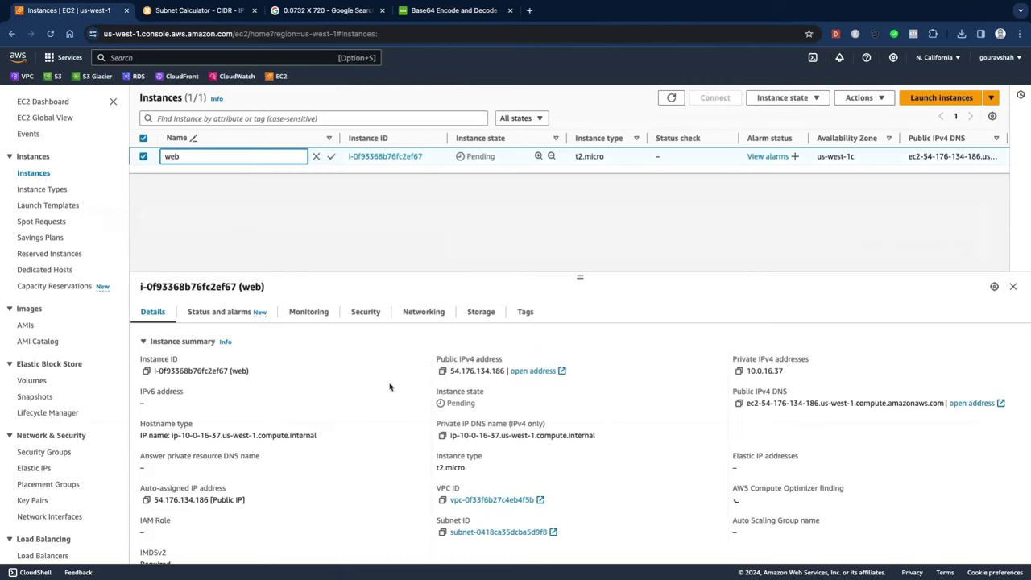
{"action": "left_click_drag", "start_coordinate": [603, 273], "coordinate": [580, 225]}
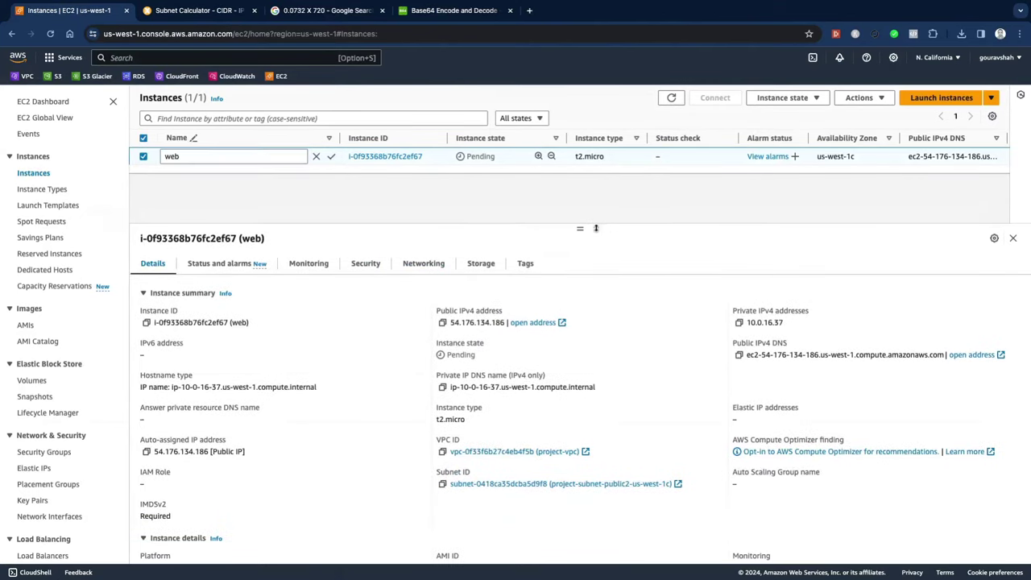
{"action": "scroll", "coordinate": [354, 378], "scroll_direction": "down", "scroll_amount": 2}
{"action": "scroll", "coordinate": [419, 355], "scroll_direction": "up", "scroll_amount": 2}
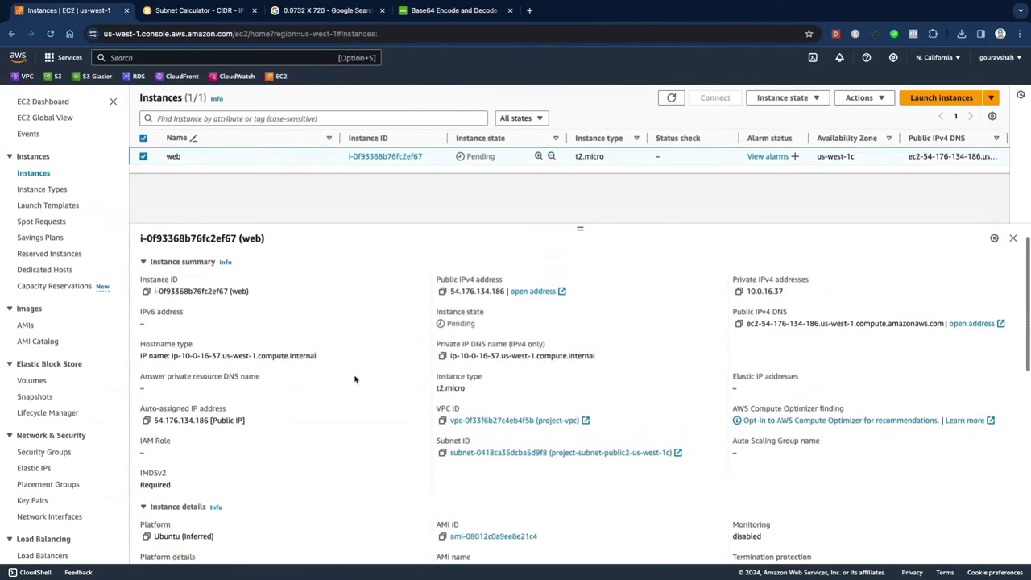
Step: Highlight the web instance's public IPv4 54.176.134.186 and private IPv4 10.0.16.37 while it starts
{"action": "triple_click", "coordinate": [487, 322]}
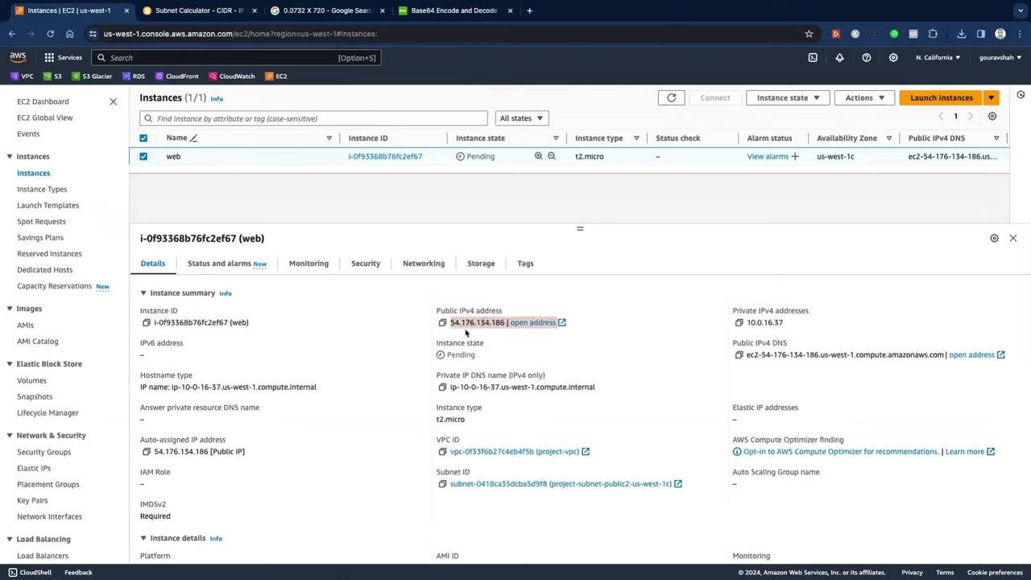
{"action": "double_click", "coordinate": [466, 322]}
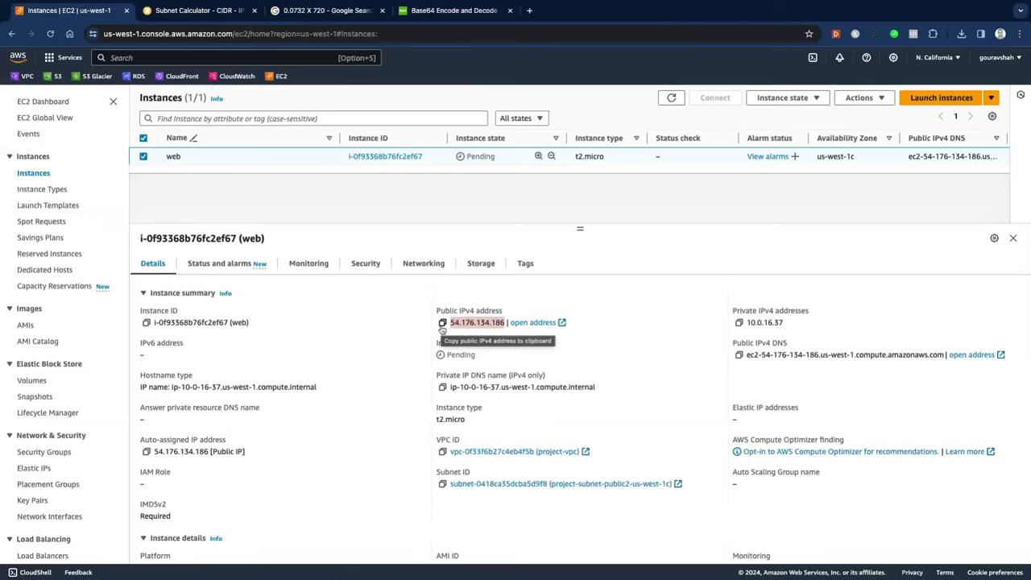
{"action": "left_click_drag", "start_coordinate": [783, 322], "coordinate": [765, 323]}
{"action": "double_click", "coordinate": [762, 322]}
{"action": "double_click", "coordinate": [463, 322]}
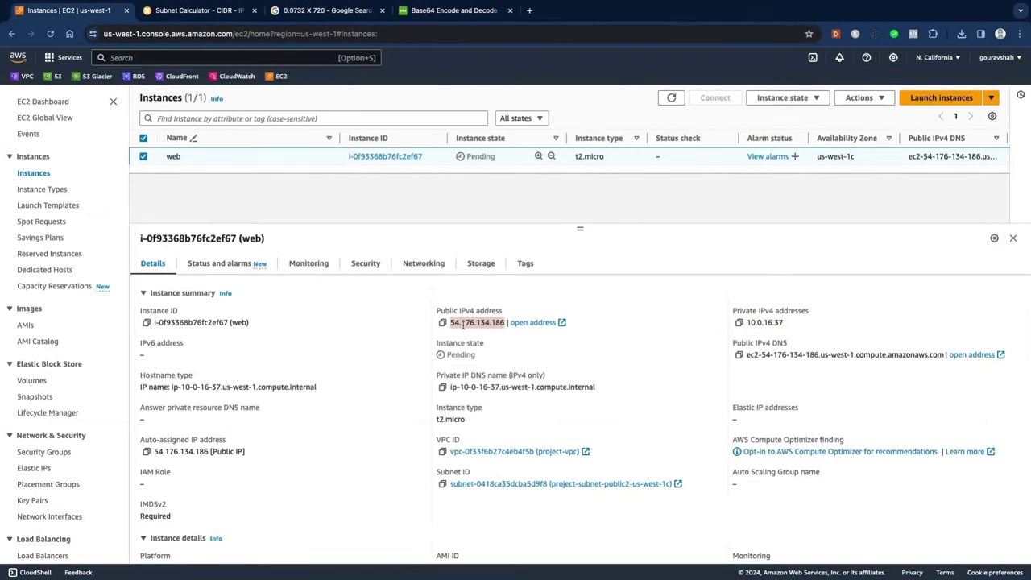
{"action": "scroll", "coordinate": [326, 404], "scroll_direction": "down", "scroll_amount": 10}
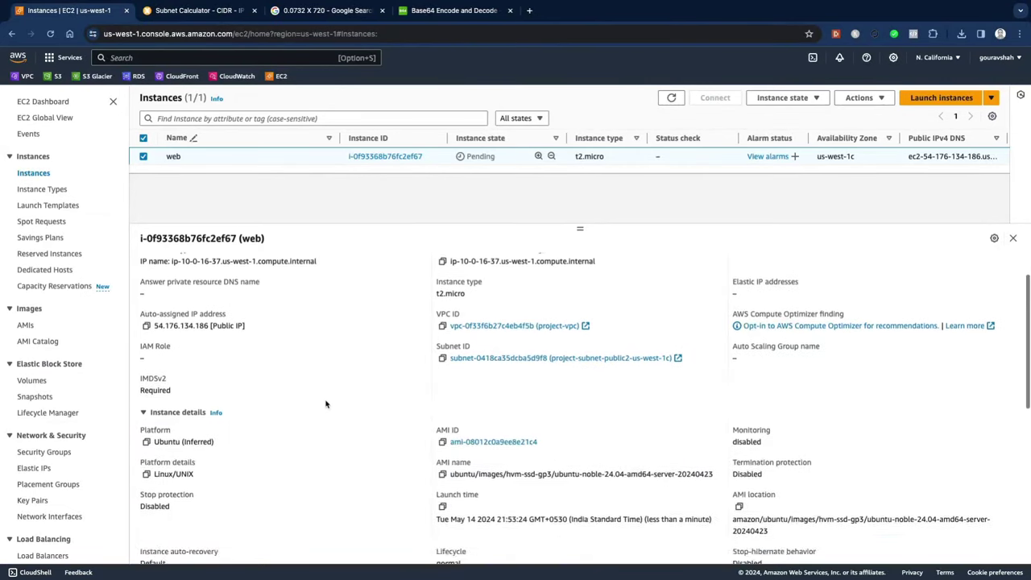
{"action": "scroll", "coordinate": [326, 404], "scroll_direction": "up", "scroll_amount": 3}
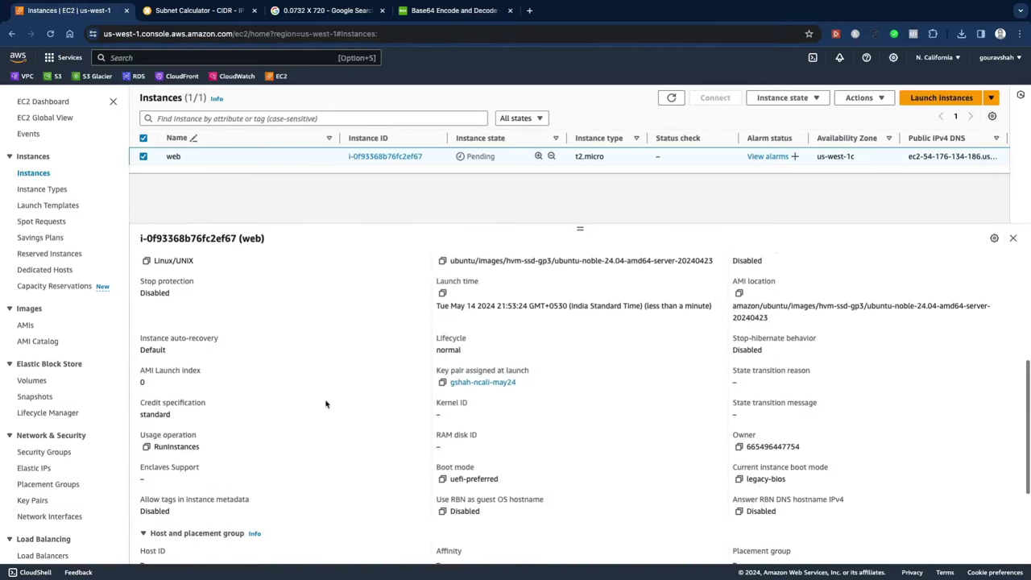
{"action": "scroll", "coordinate": [239, 421], "scroll_direction": "up", "scroll_amount": 5}
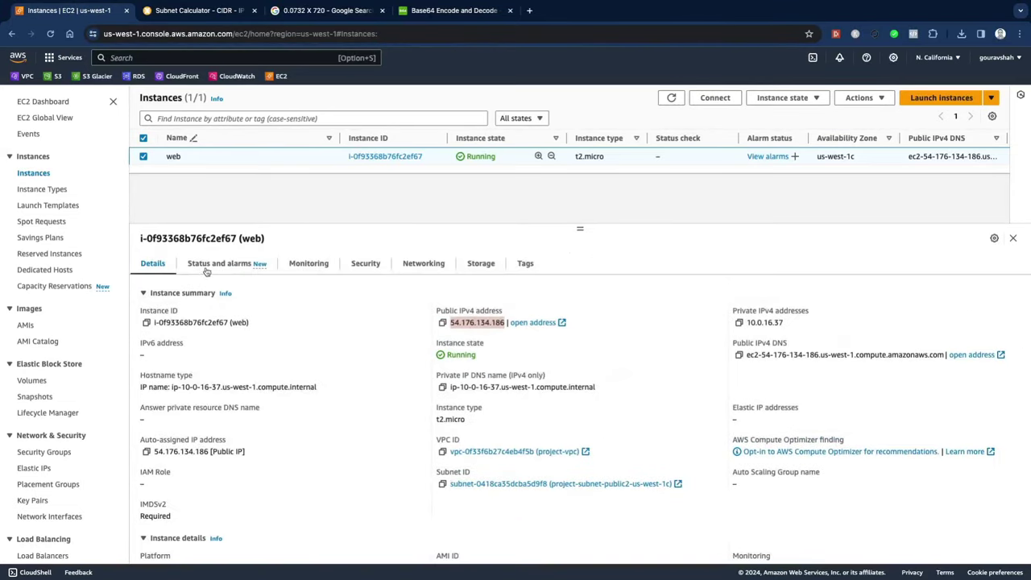
Step: Show the web instance's status checks and highlight the system and instance checks reading Running
{"action": "left_click", "coordinate": [203, 268]}
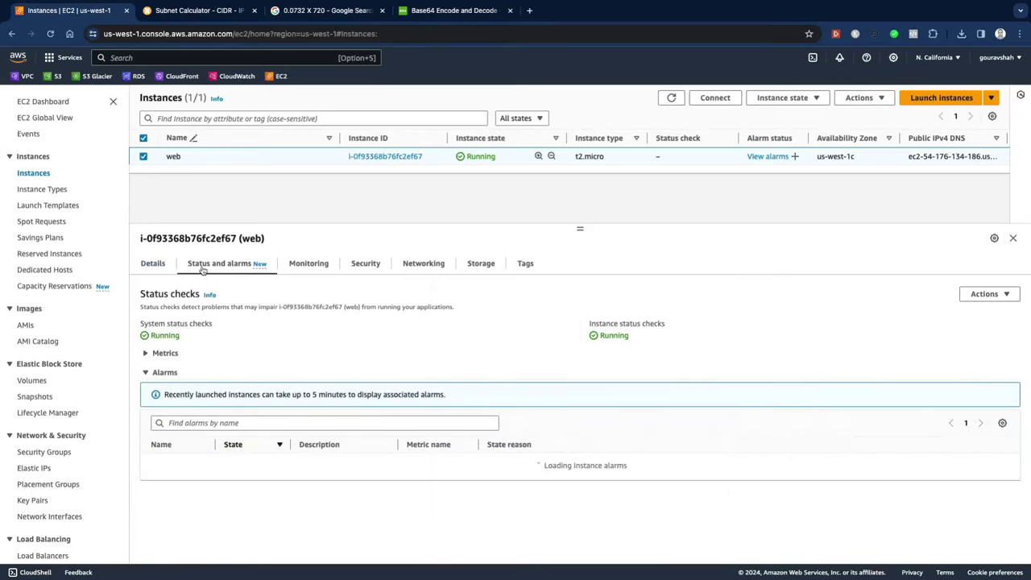
{"action": "double_click", "coordinate": [182, 324]}
{"action": "triple_click", "coordinate": [637, 323]}
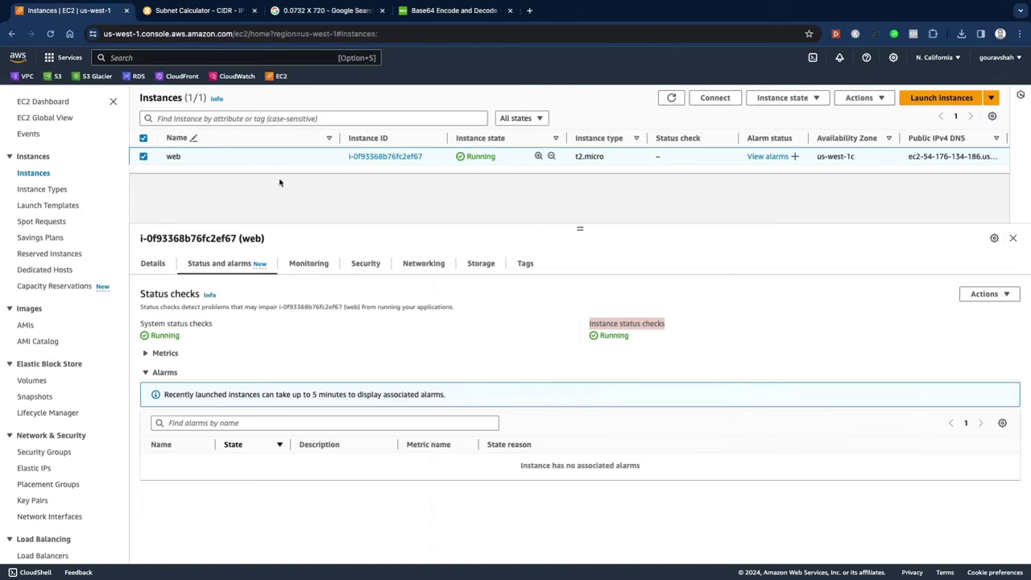
{"action": "double_click", "coordinate": [164, 334]}
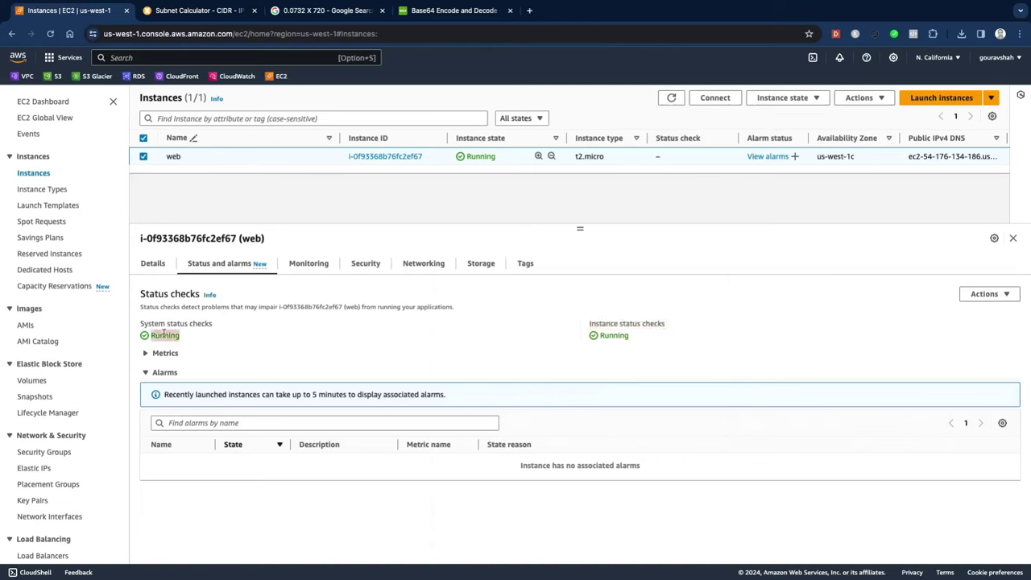
{"action": "triple_click", "coordinate": [169, 323]}
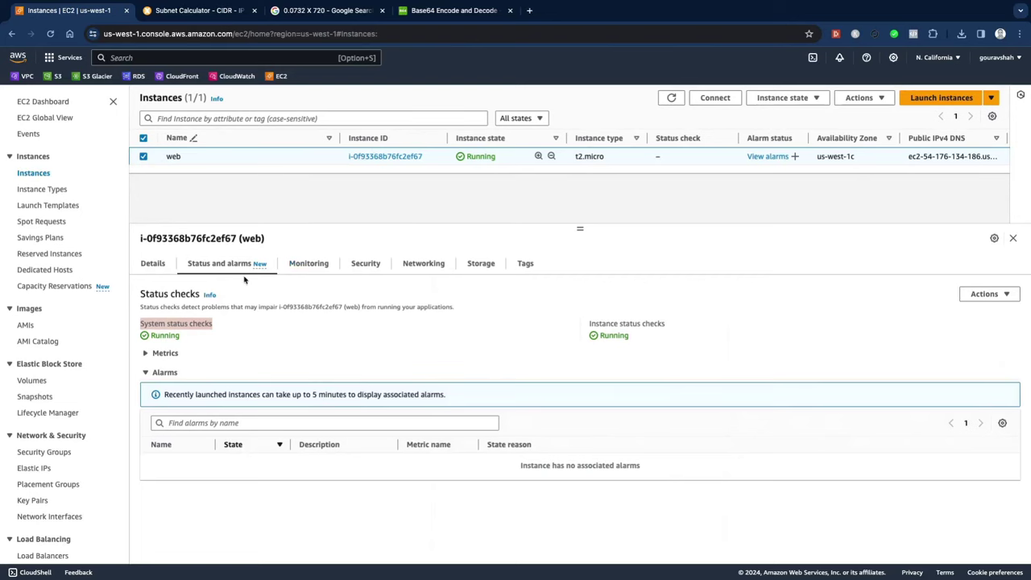
Step: Review the web instance's Monitoring metrics and Security group rules
{"action": "left_click", "coordinate": [313, 268]}
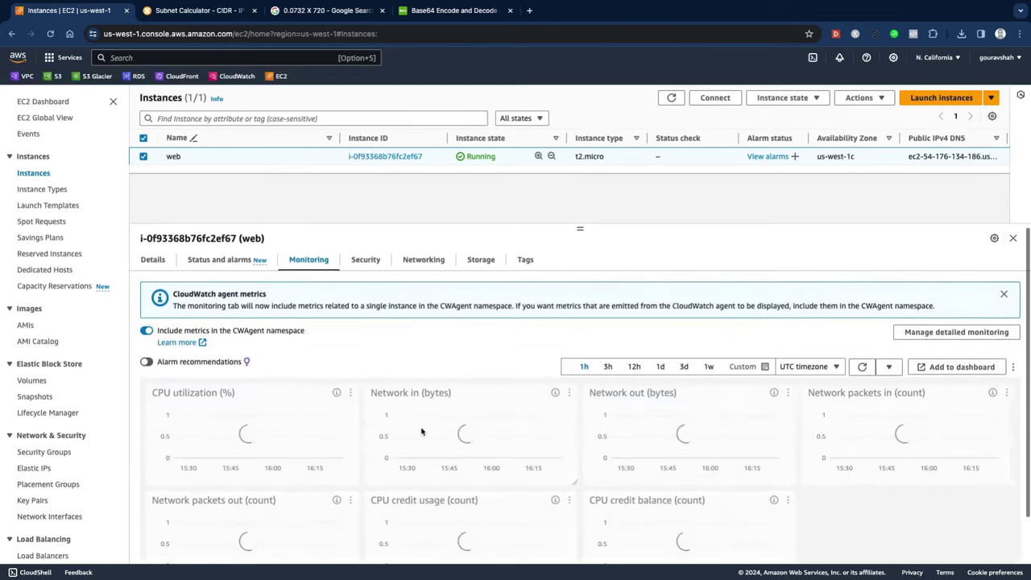
{"action": "scroll", "coordinate": [366, 372], "scroll_direction": "down", "scroll_amount": 2}
{"action": "scroll", "coordinate": [369, 368], "scroll_direction": "up", "scroll_amount": 2}
{"action": "left_click", "coordinate": [362, 266]}
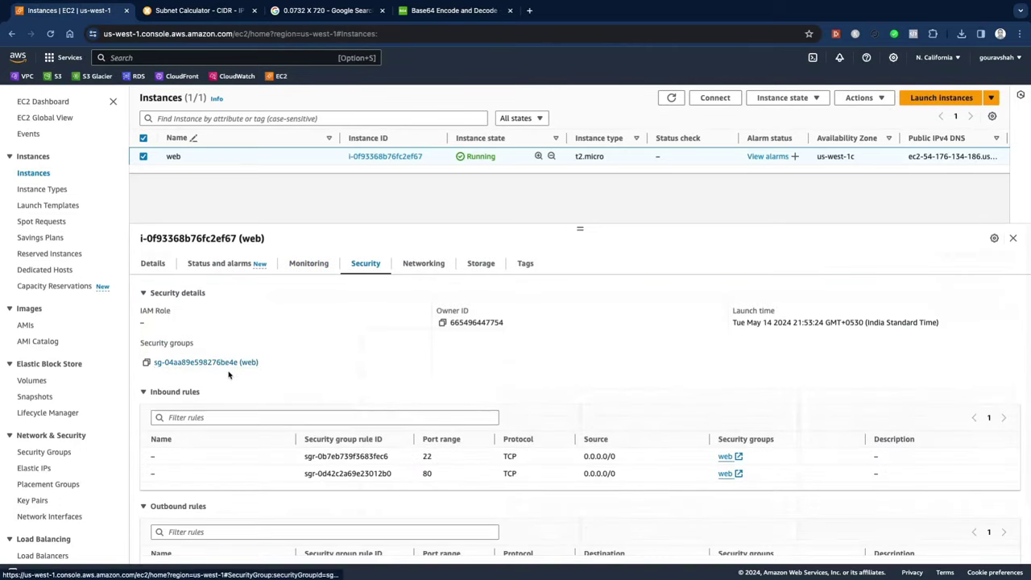
{"action": "scroll", "coordinate": [313, 413], "scroll_direction": "down", "scroll_amount": 1}
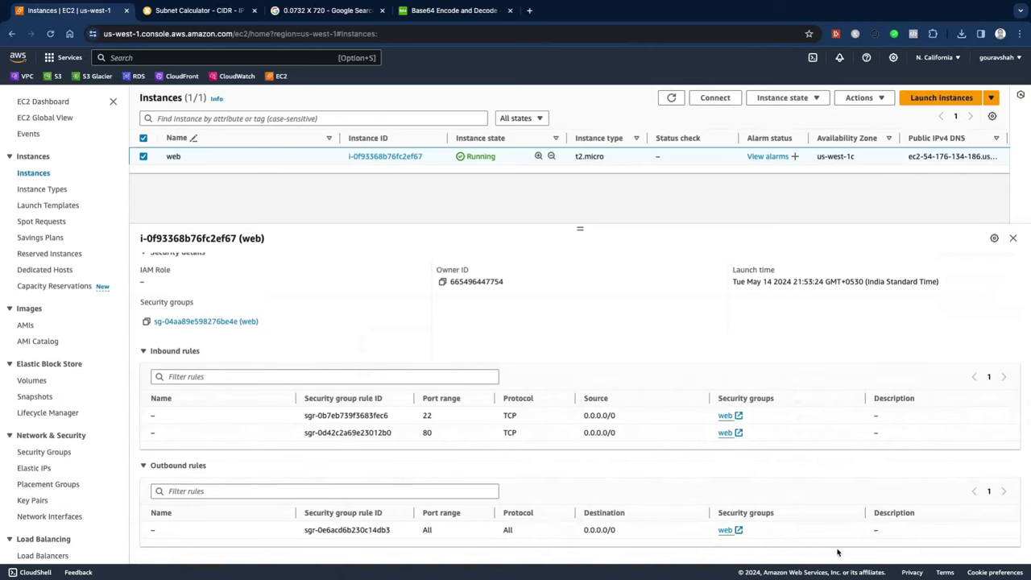
{"action": "scroll", "coordinate": [407, 435], "scroll_direction": "up", "scroll_amount": 1}
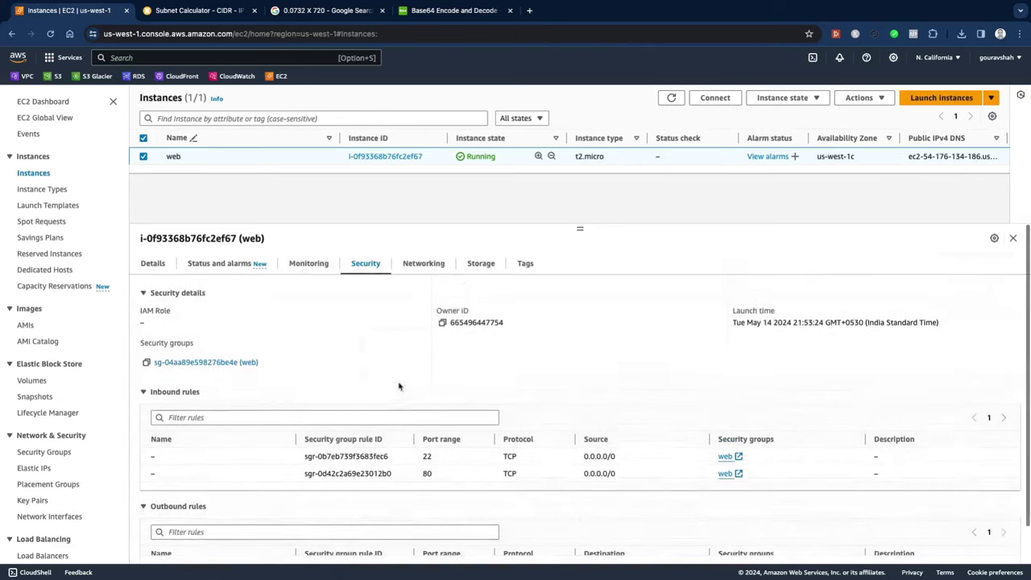
Step: Open subnet project-subnet-public2-us-west-1c from the Networking details in a new tab
{"action": "left_click", "coordinate": [426, 269]}
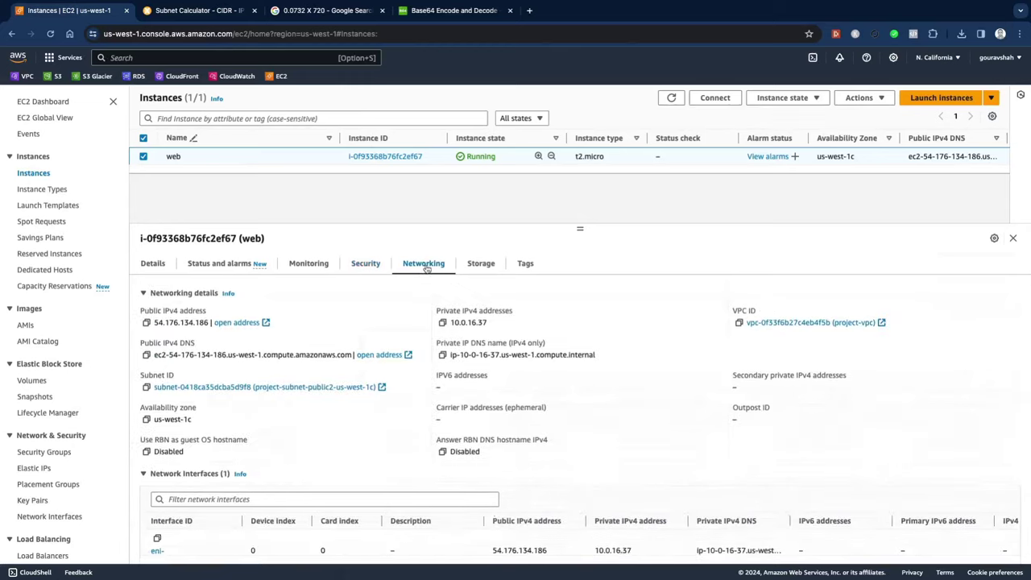
{"action": "left_click", "coordinate": [232, 388]}
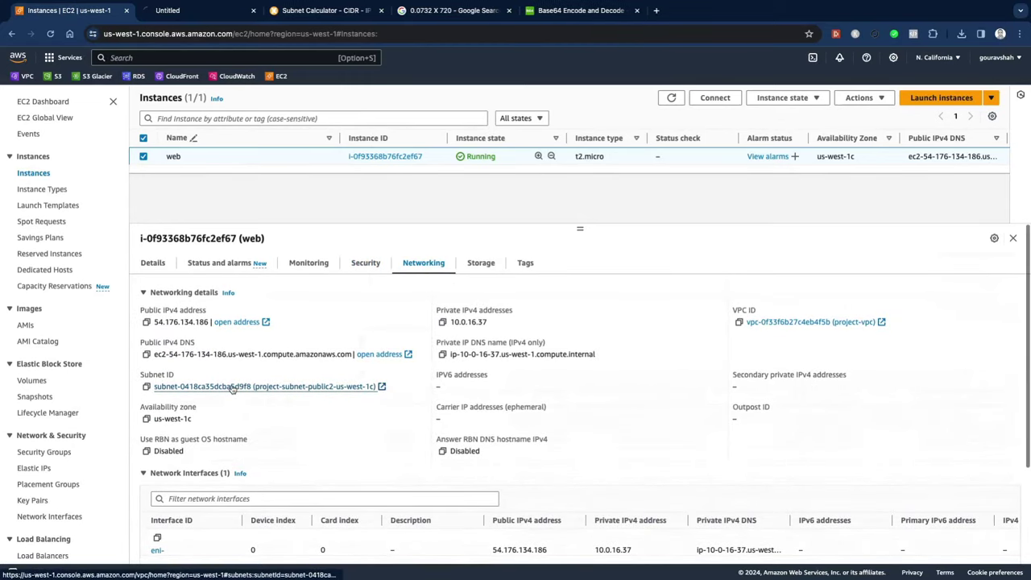
{"action": "left_click", "coordinate": [232, 7]}
Step: Inspect the route table of subnet project-subnet-public2-us-west-1c, then close the VPC tab
{"action": "left_click", "coordinate": [200, 190]}
{"action": "left_click", "coordinate": [194, 13]}
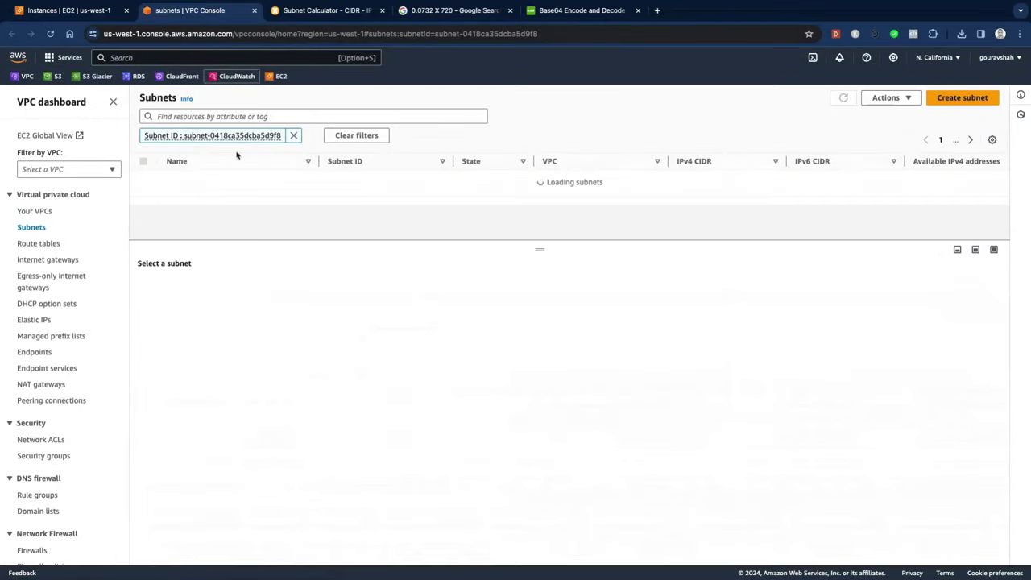
{"action": "left_click", "coordinate": [232, 181]}
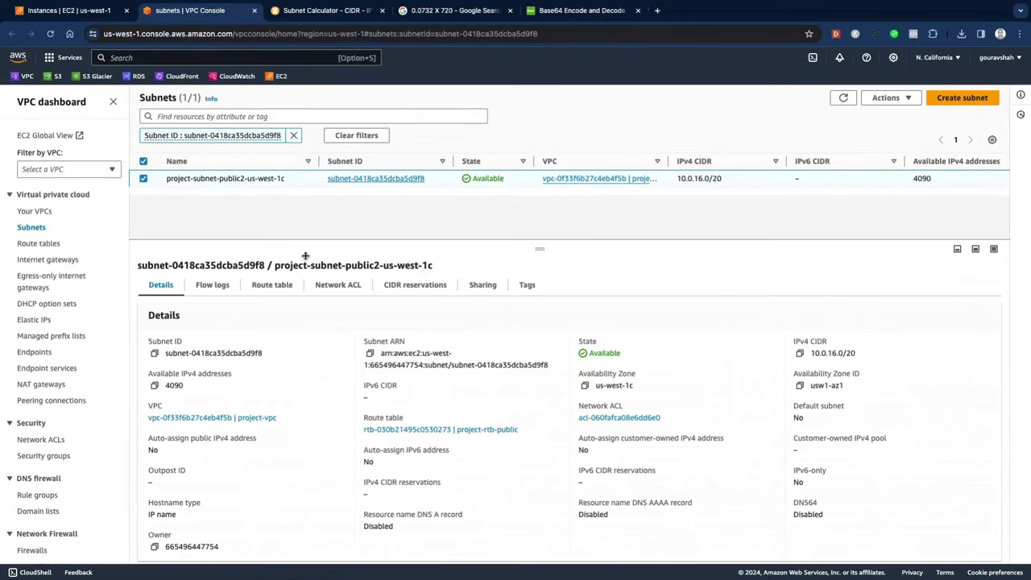
{"action": "left_click", "coordinate": [278, 289]}
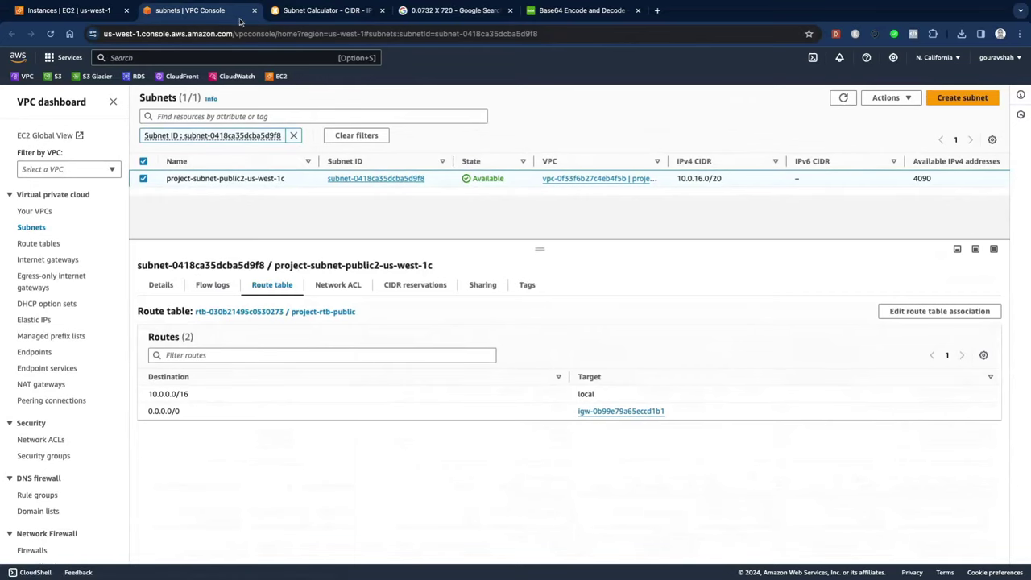
{"action": "key", "text": "ctrl+shift+Tab"}
{"action": "key", "text": "ctrl+Tab"}
{"action": "left_click", "coordinate": [255, 11]}
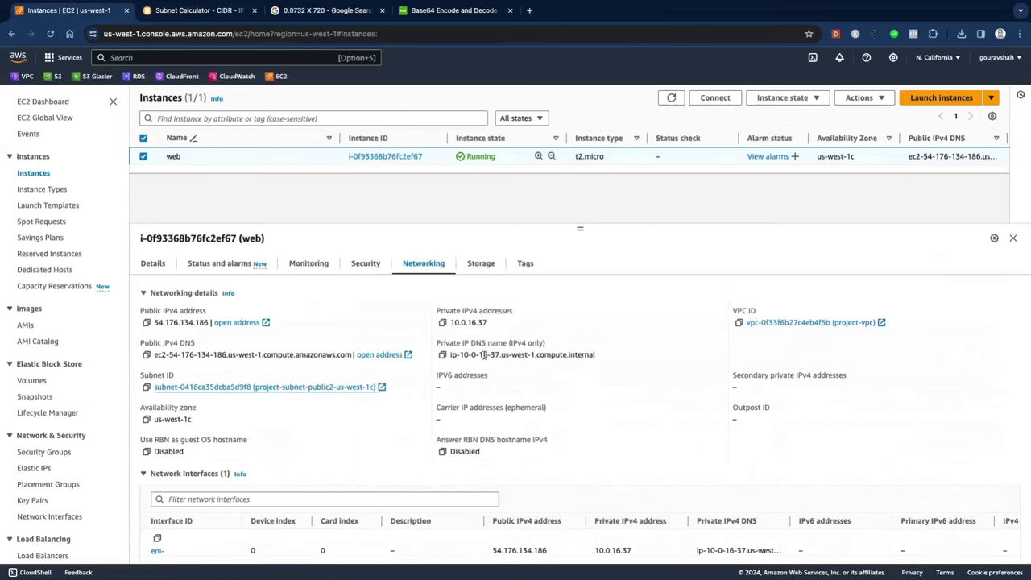
Step: Paste the web instance's public IPv4 address into a new browser tab
{"action": "left_click", "coordinate": [153, 264]}
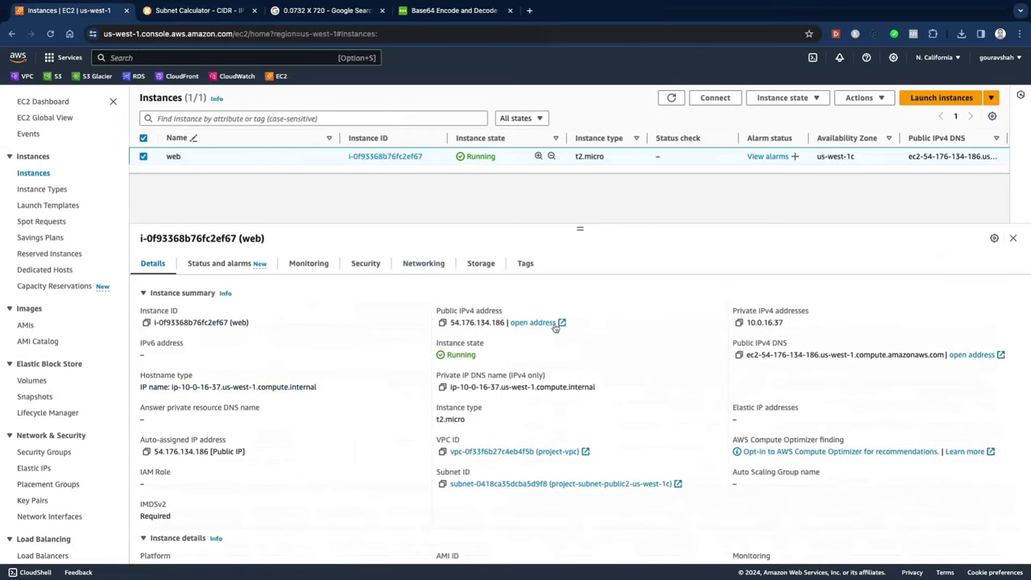
{"action": "left_click", "coordinate": [442, 323]}
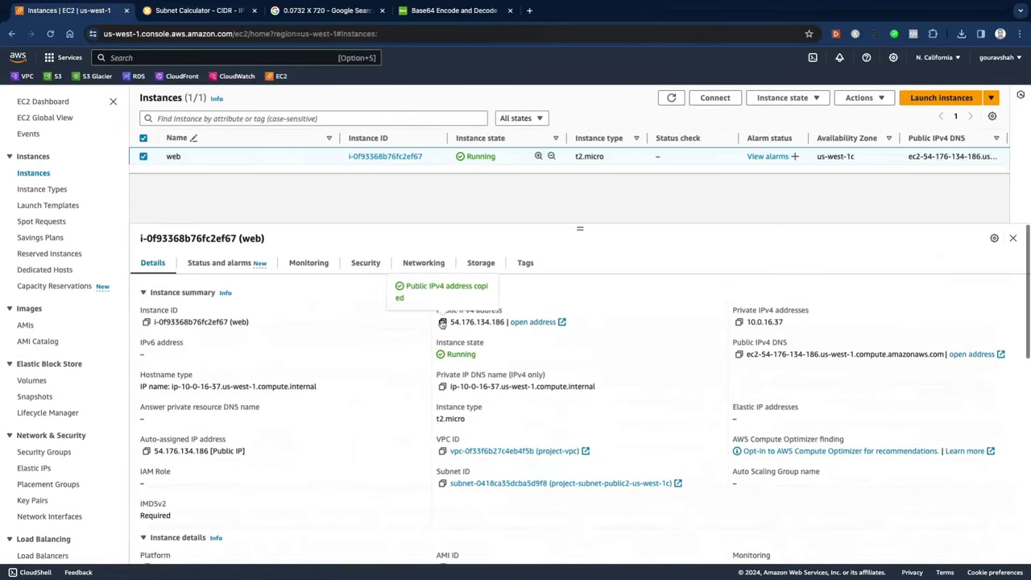
{"action": "left_click", "coordinate": [529, 10]}
{"action": "key", "text": "ctrl+v"}
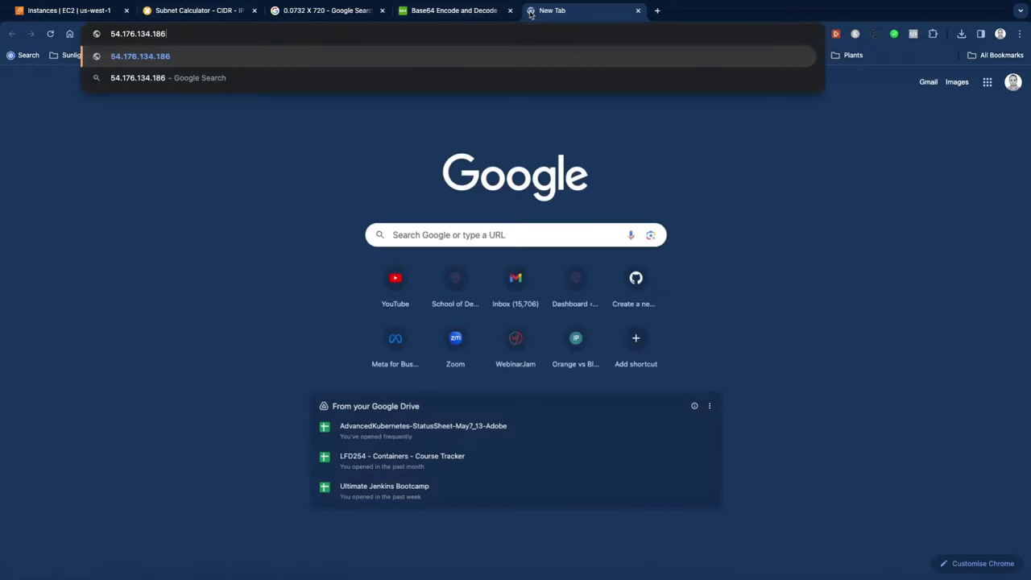
Step: Open the web instance's system log via Actions > Monitor and troubleshoot > Get system log
{"action": "left_click", "coordinate": [90, 16]}
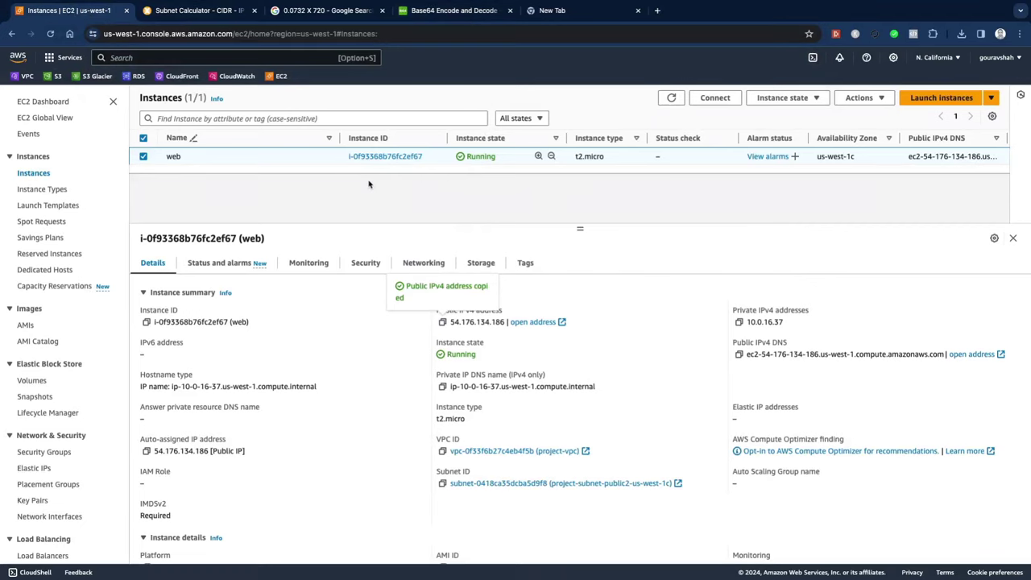
{"action": "left_click", "coordinate": [862, 98]}
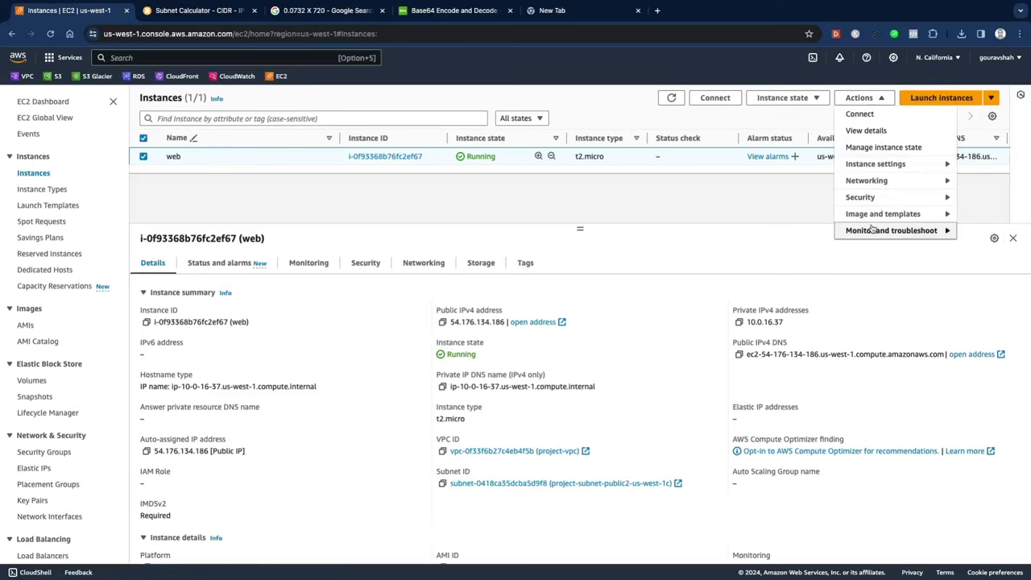
{"action": "mouse_move", "coordinate": [872, 230]}
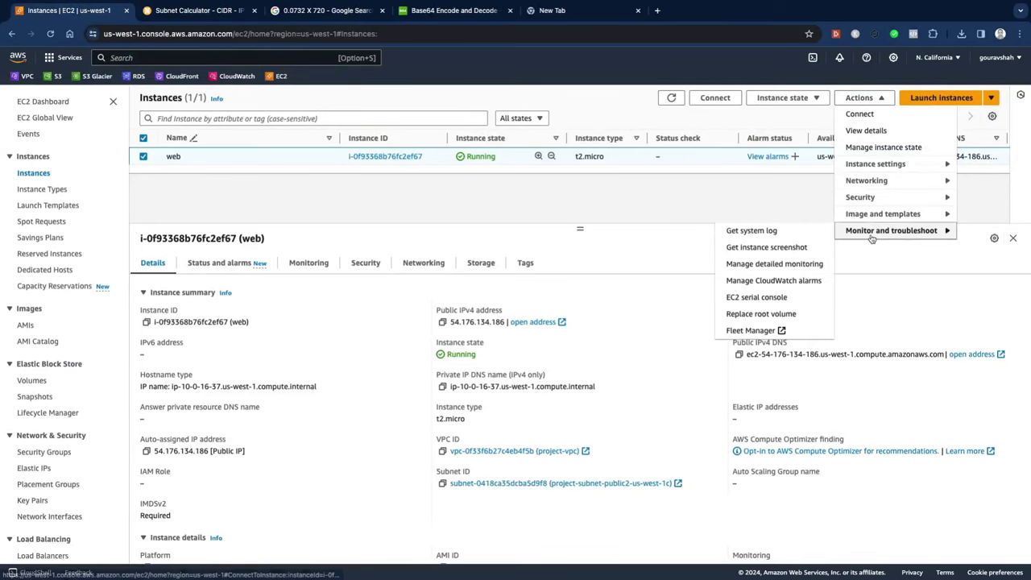
{"action": "left_click", "coordinate": [755, 233]}
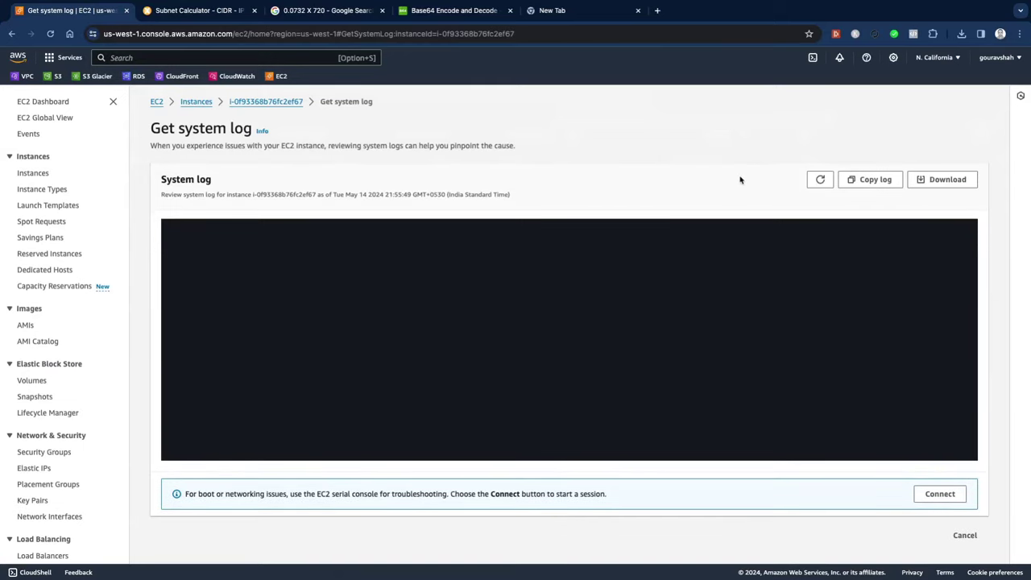
Step: Refresh the system log and close the Base64 encoder tab
{"action": "left_click", "coordinate": [821, 179]}
{"action": "left_click", "coordinate": [463, 12]}
{"action": "left_click", "coordinate": [560, 16]}
{"action": "left_click", "coordinate": [510, 11]}
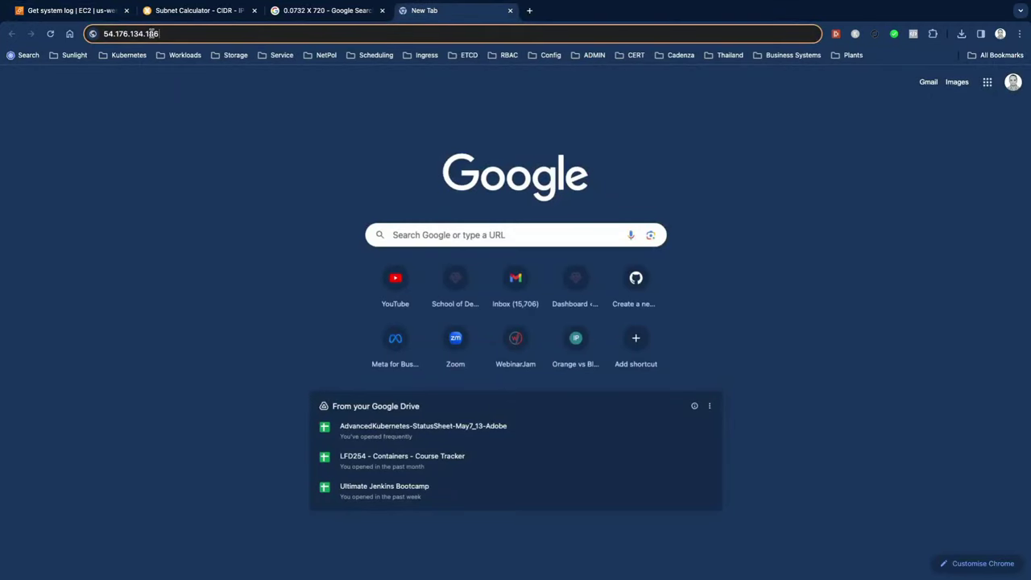
{"action": "left_click", "coordinate": [82, 14]}
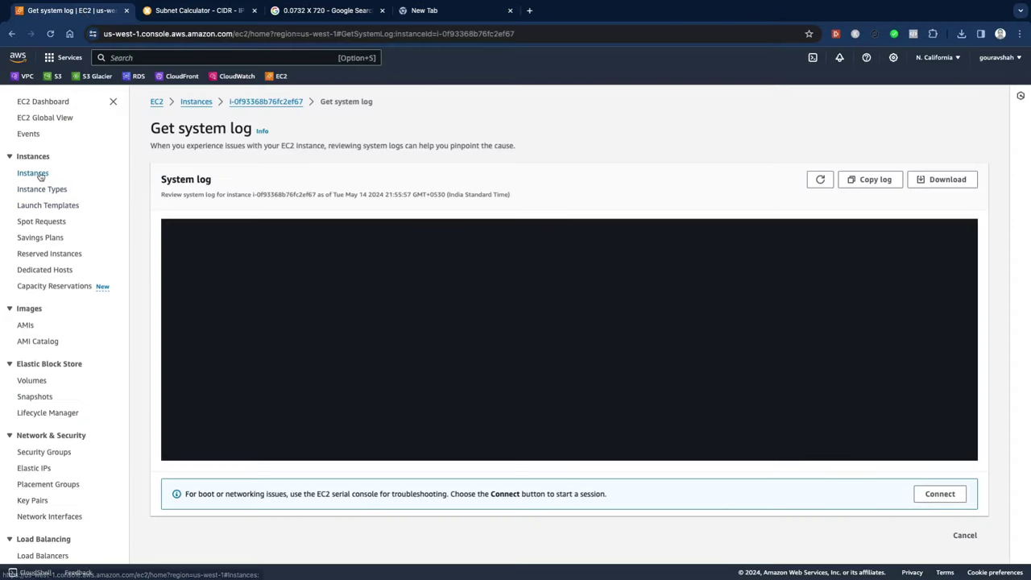
Step: Reselect the web instance in Instances and copy its public IPv4 54.176.134.186
{"action": "left_click", "coordinate": [40, 174]}
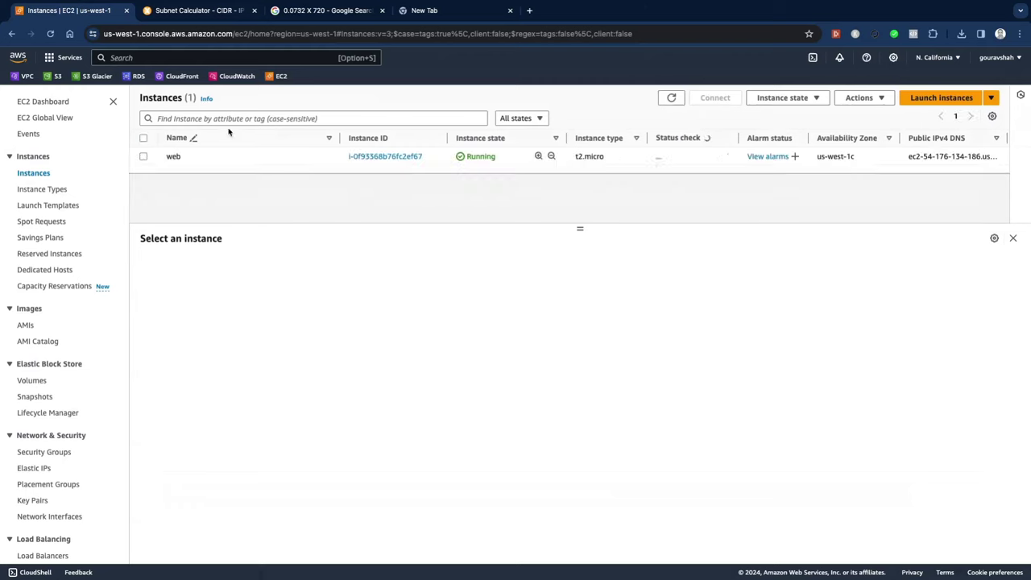
{"action": "left_click", "coordinate": [235, 161]}
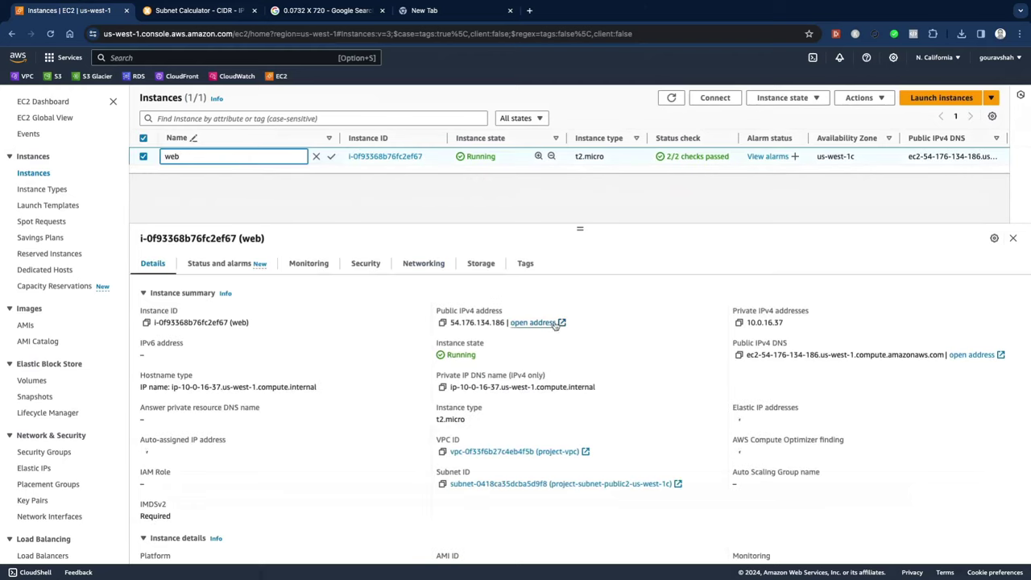
{"action": "key", "text": "Return"}
{"action": "left_click", "coordinate": [443, 322]}
Step: Load 54.176.134.186 in a new tab to see the Apache2 default page, then return to EC2 instances
{"action": "left_click", "coordinate": [457, 10]}
{"action": "key", "text": "ctrl+v"}
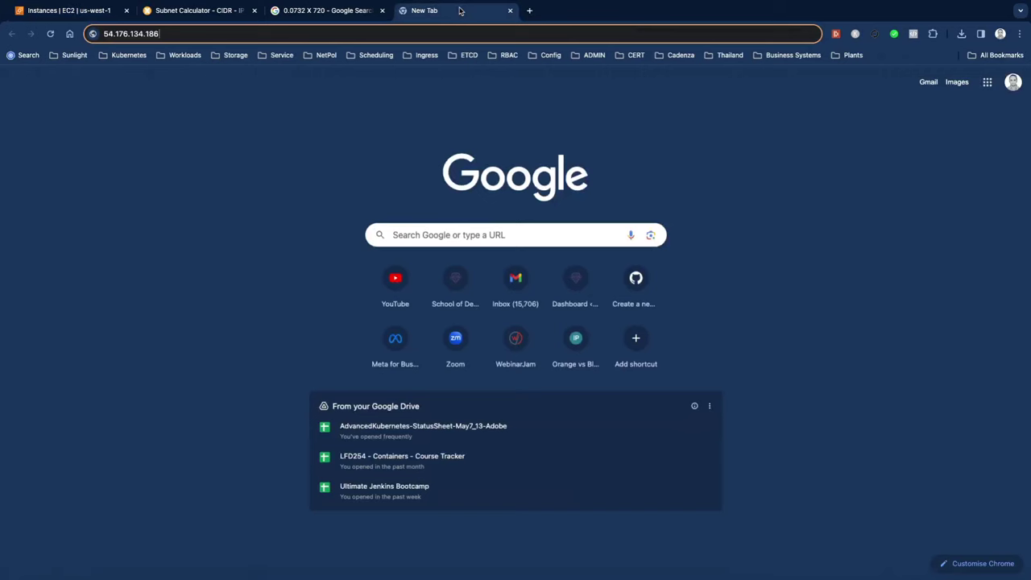
{"action": "key", "text": "Return"}
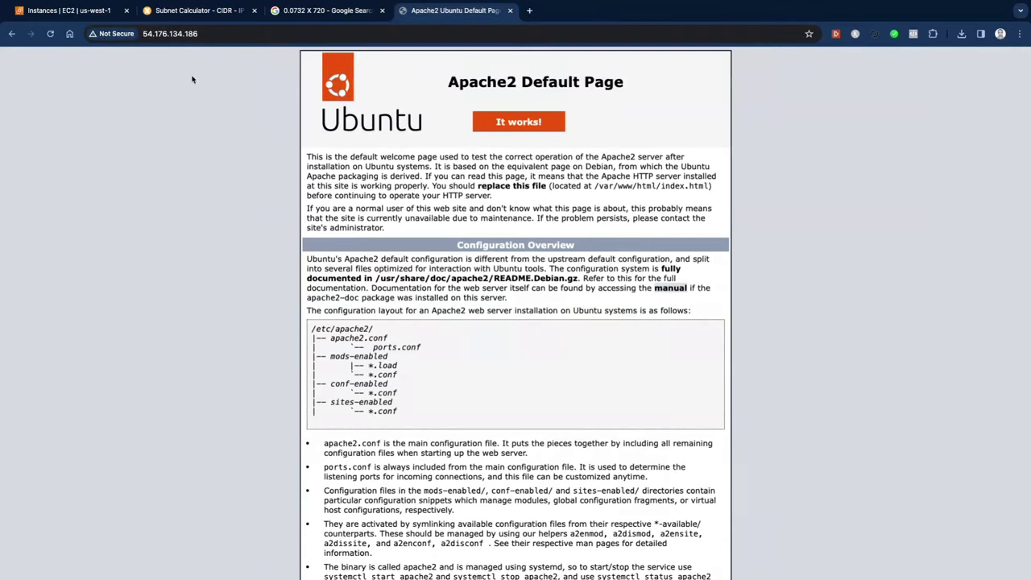
{"action": "left_click", "coordinate": [89, 14]}
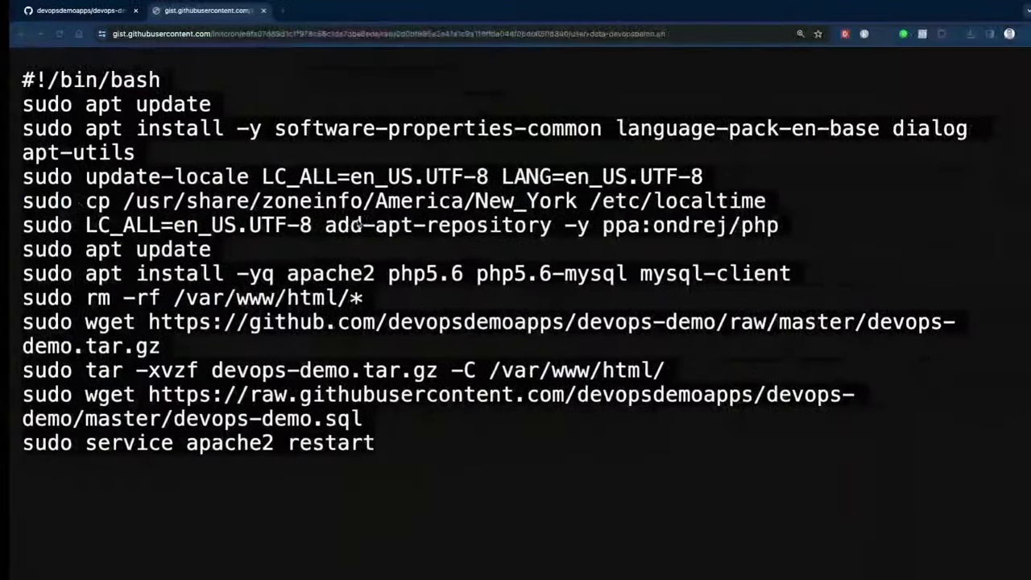
Step: Review the user-data script's apache2/php5.6 install, tar extraction and demo.sql download lines
{"action": "key", "text": "super+a"}
{"action": "triple_click", "coordinate": [277, 274]}
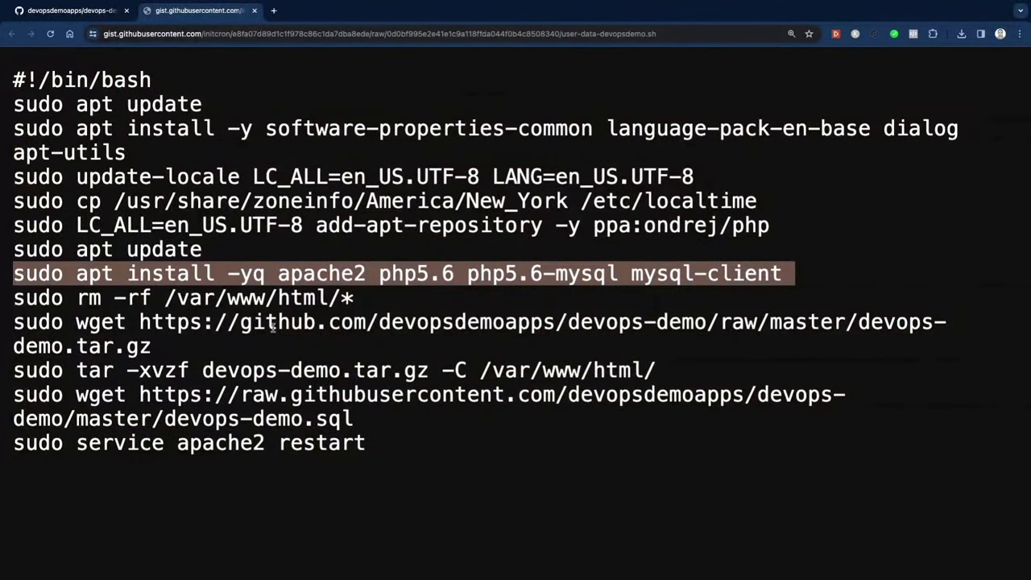
{"action": "triple_click", "coordinate": [256, 369]}
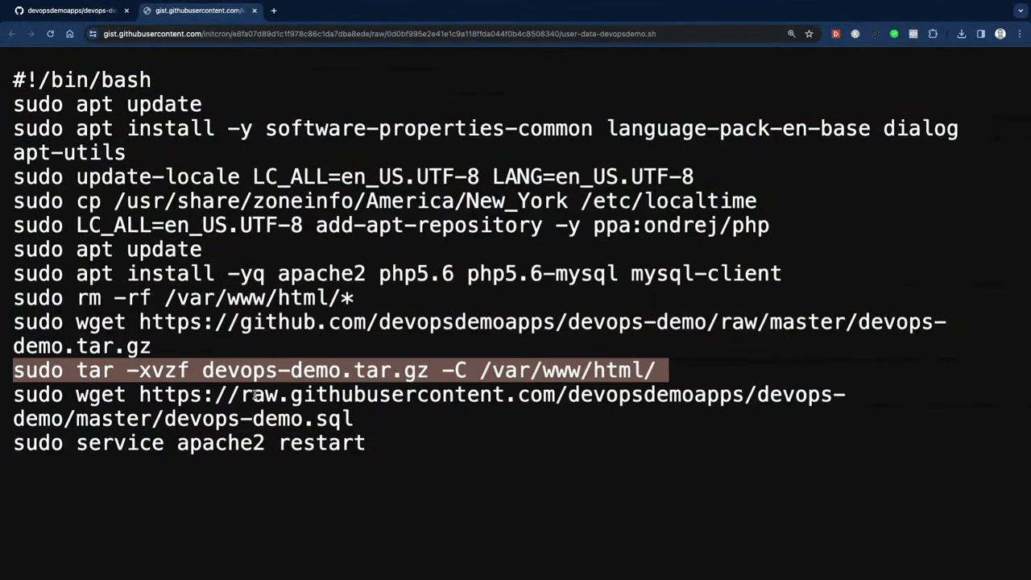
{"action": "double_click", "coordinate": [254, 394]}
{"action": "left_click", "coordinate": [255, 397]}
{"action": "double_click", "coordinate": [254, 419]}
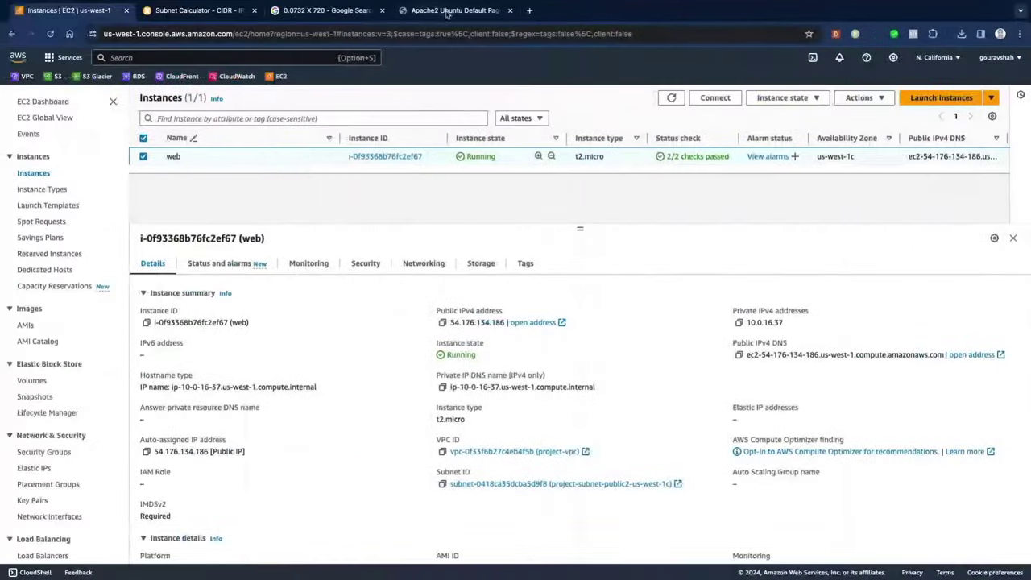
{"action": "left_click", "coordinate": [443, 10]}
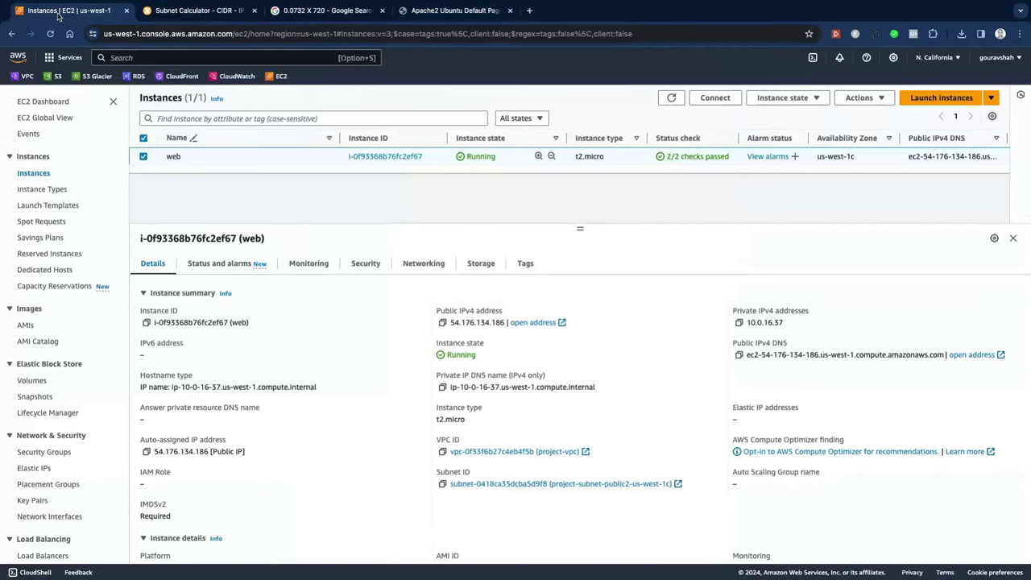
Step: Open the web instance's system log from Actions > Monitor and troubleshoot and refresh it three times
{"action": "left_click", "coordinate": [60, 12]}
{"action": "left_click", "coordinate": [859, 98]}
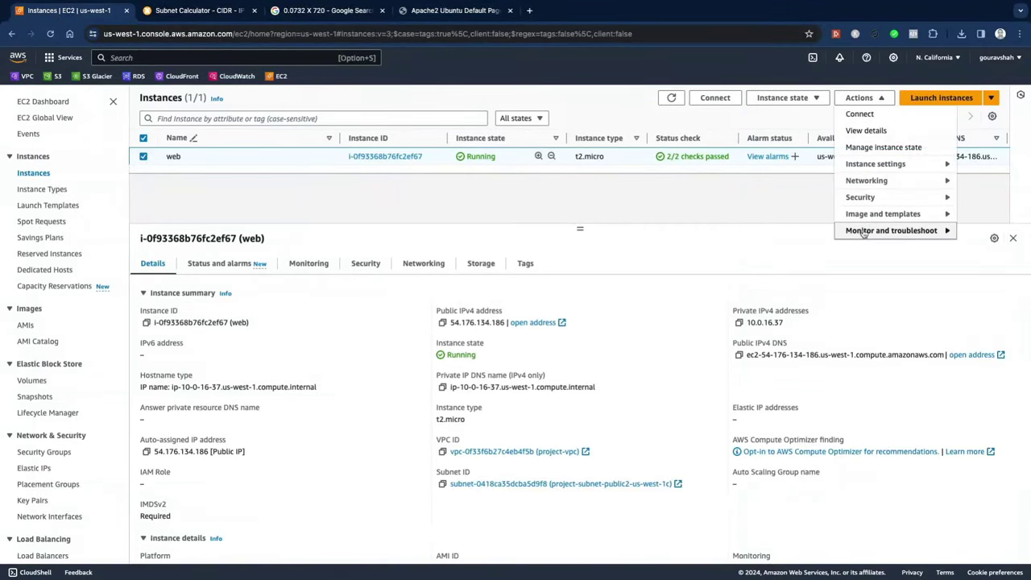
{"action": "mouse_move", "coordinate": [863, 233]}
{"action": "left_click", "coordinate": [754, 238]}
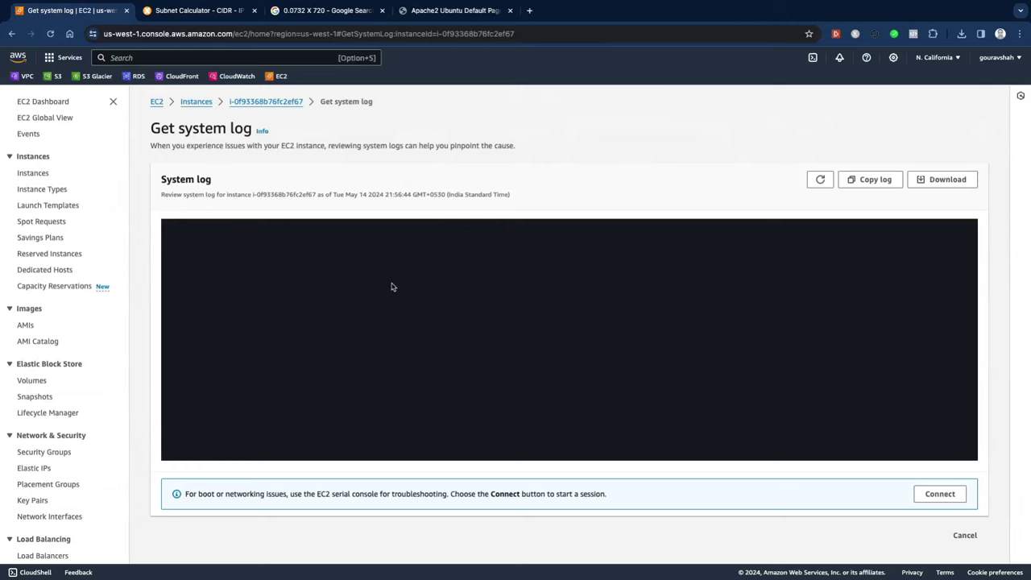
{"action": "left_click", "coordinate": [820, 179]}
{"action": "left_click", "coordinate": [819, 179]}
{"action": "left_click", "coordinate": [820, 179]}
{"action": "left_click", "coordinate": [421, 13]}
Step: Reload 54.176.134.186 and check the MySQL DB connection Failure status line
{"action": "left_click", "coordinate": [50, 35]}
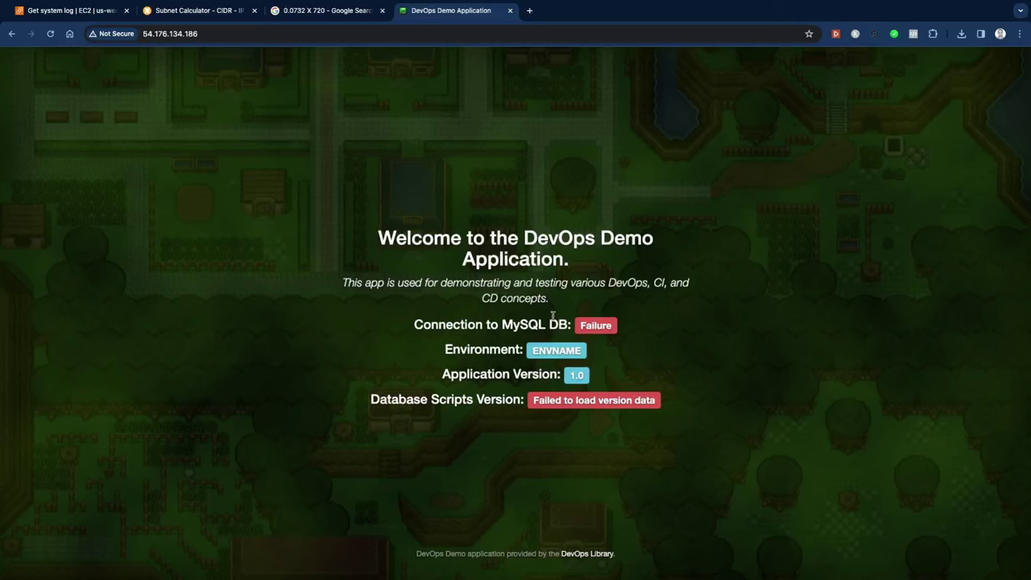
{"action": "triple_click", "coordinate": [595, 326]}
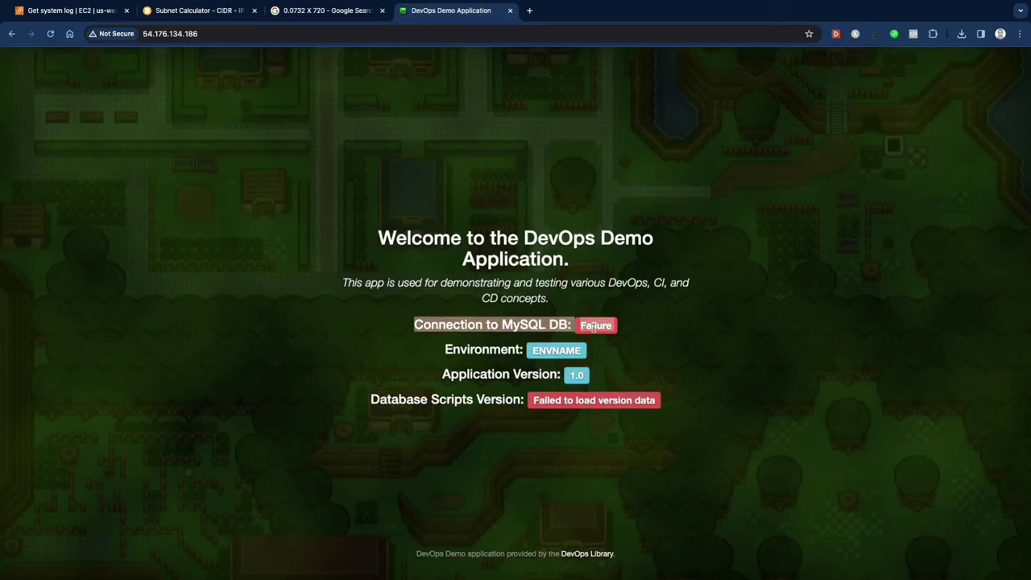
{"action": "left_click", "coordinate": [595, 326]}
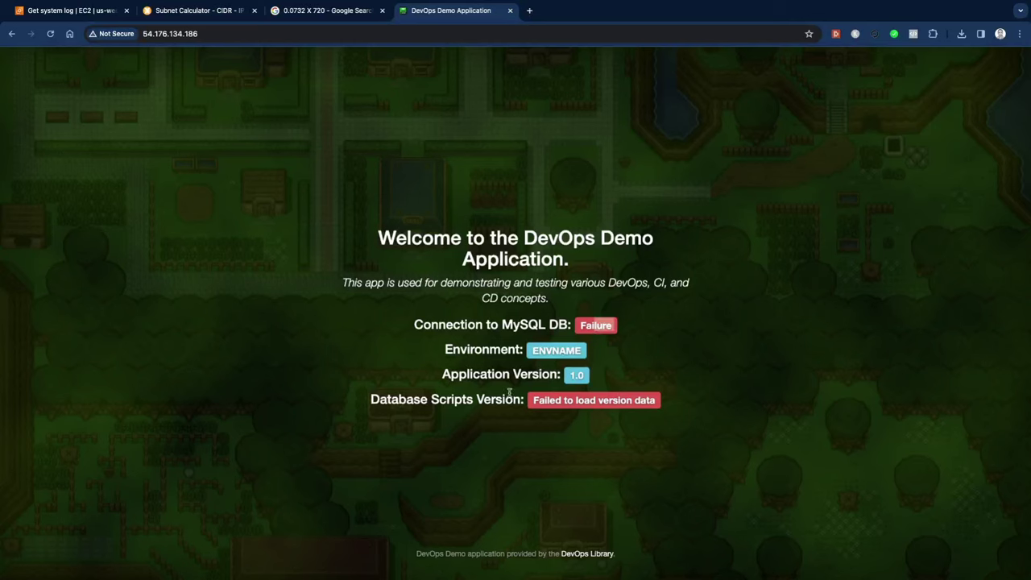
Step: Inspect the Database Scripts Version line reporting Failed to load version data
{"action": "triple_click", "coordinate": [530, 403]}
{"action": "double_click", "coordinate": [535, 400]}
{"action": "double_click", "coordinate": [535, 400]}
{"action": "double_click", "coordinate": [531, 402]}
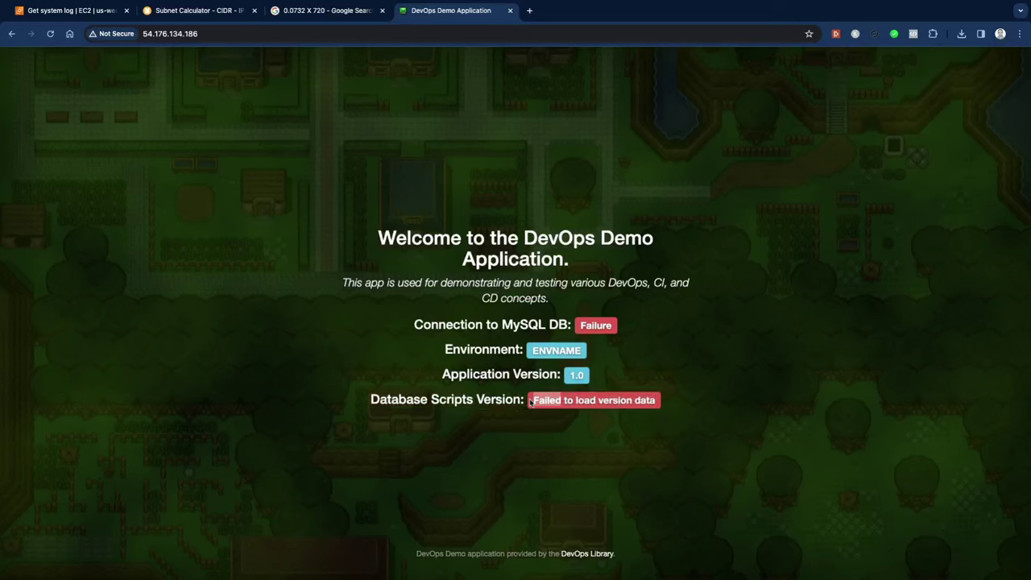
{"action": "double_click", "coordinate": [535, 400]}
{"action": "triple_click", "coordinate": [531, 402]}
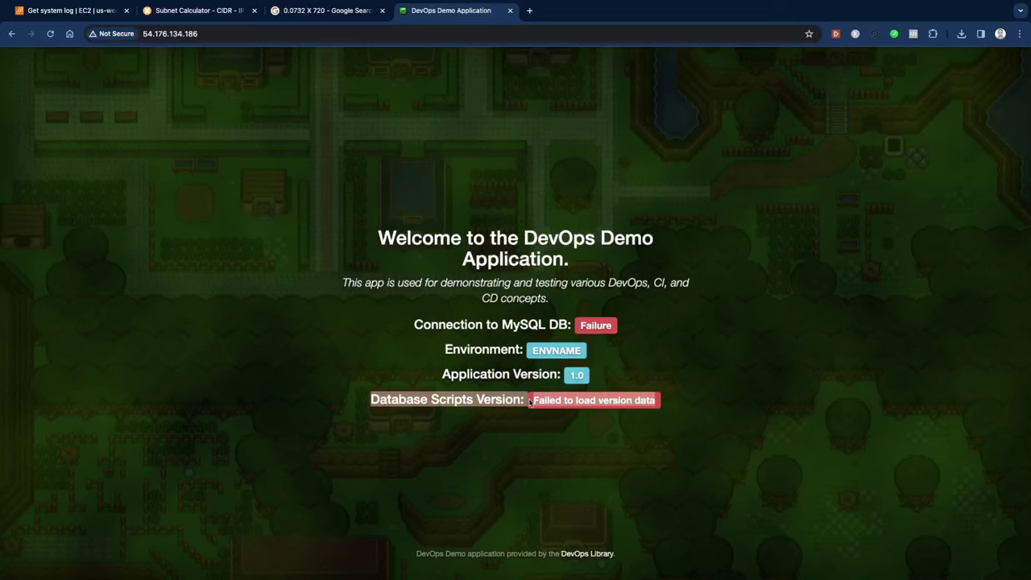
{"action": "triple_click", "coordinate": [591, 330]}
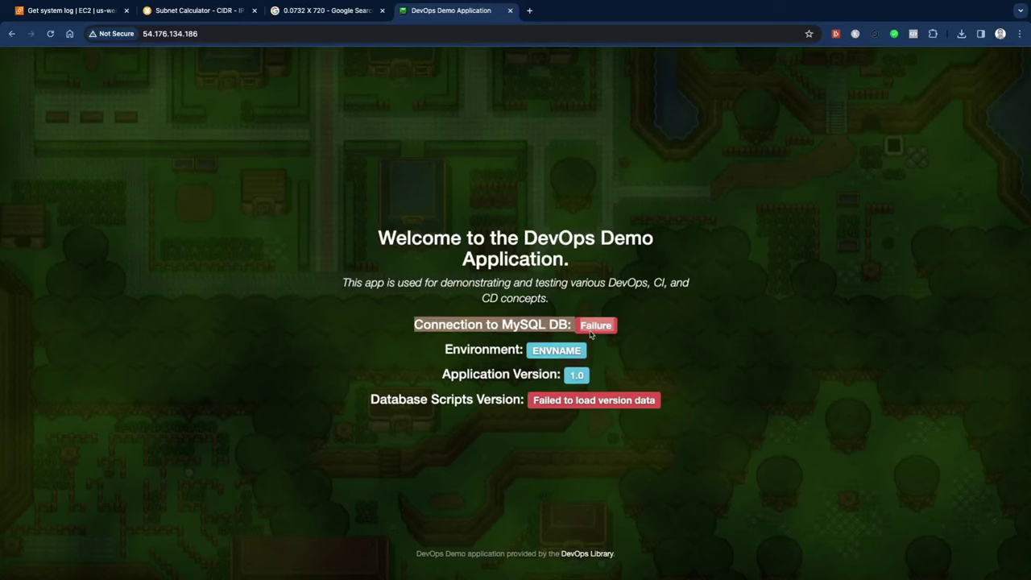
{"action": "left_click", "coordinate": [542, 405]}
{"action": "triple_click", "coordinate": [542, 404]}
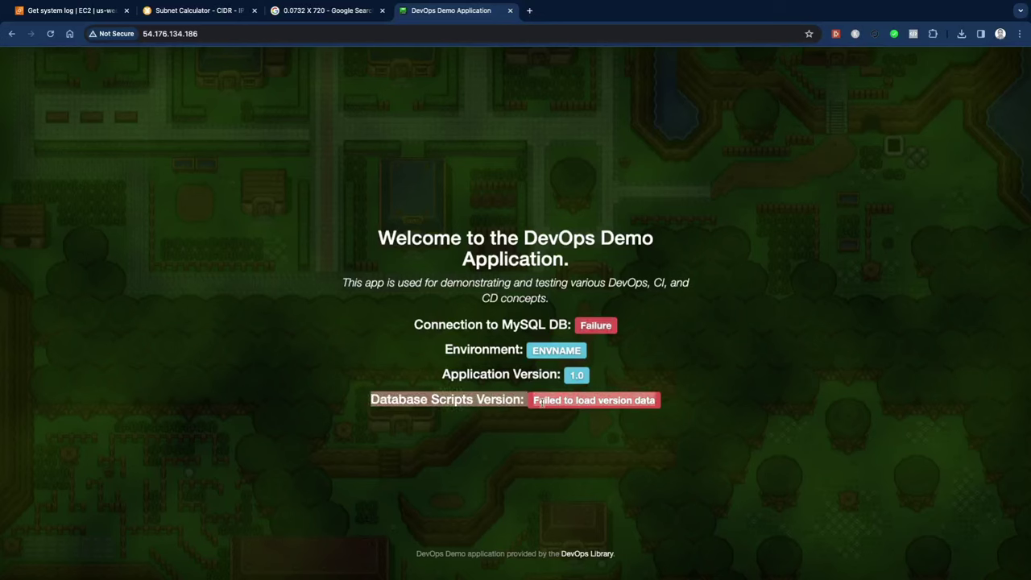
{"action": "left_click", "coordinate": [542, 403]}
{"action": "triple_click", "coordinate": [542, 402]}
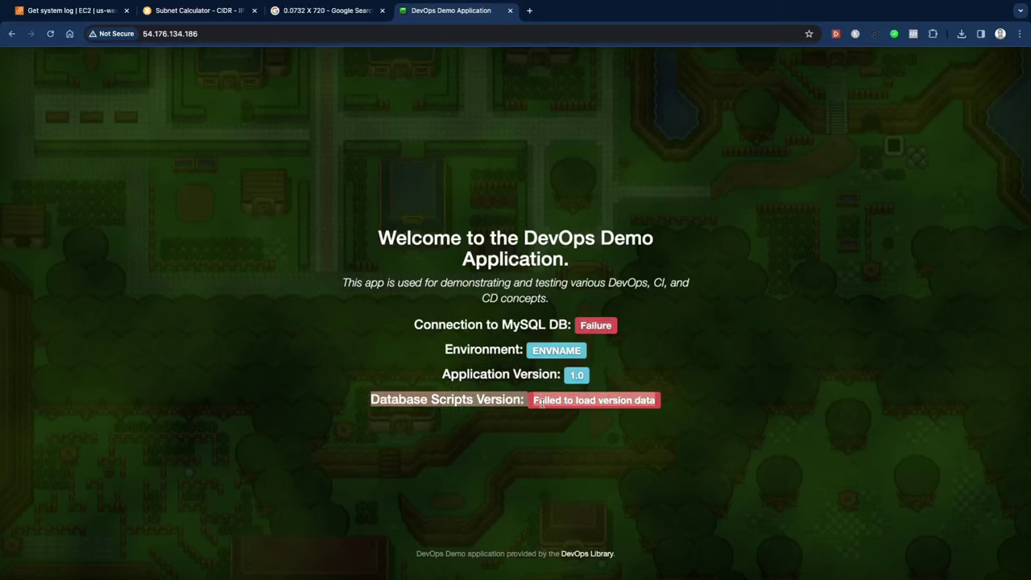
{"action": "left_click", "coordinate": [502, 418]}
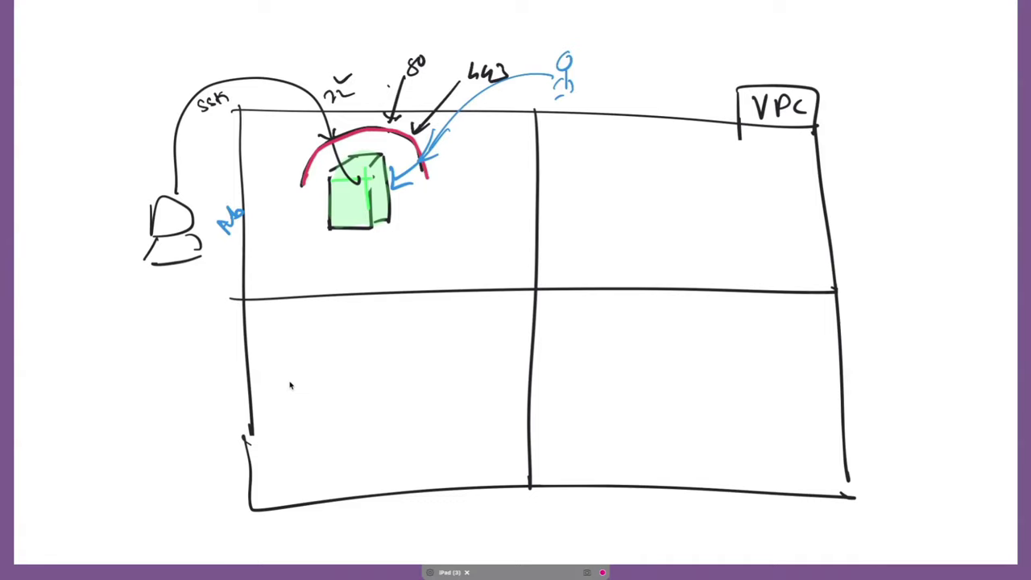
{"action": "key", "text": "ctrl+Left"}
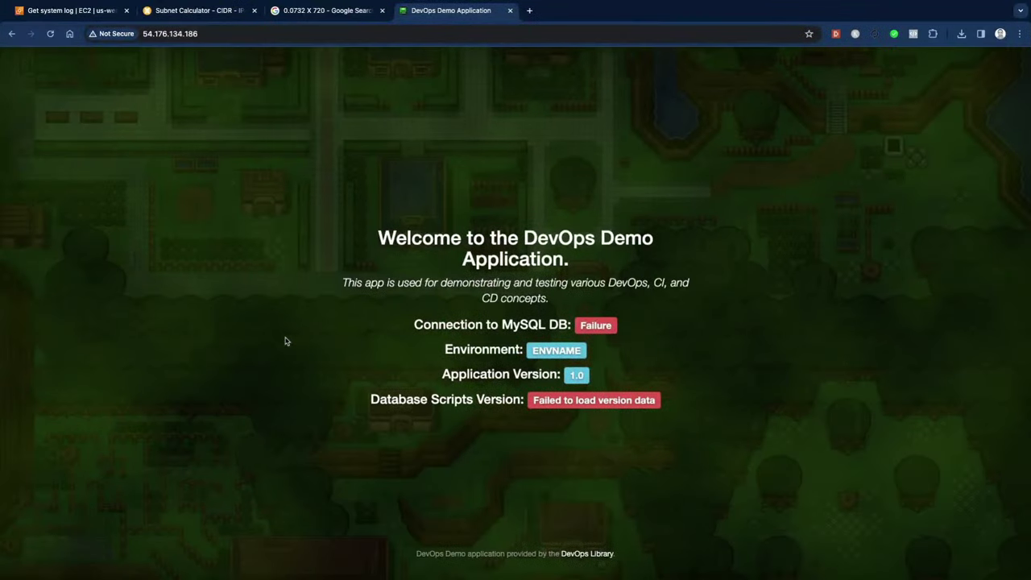
{"action": "key", "text": "ctrl+Left"}
{"action": "key", "text": "ctrl+Right"}
Step: Start an ssh command using the .pem key in ~/.ssh with root as the login user
{"action": "key", "text": "ctrl+Left"}
{"action": "type", "text": "s"}
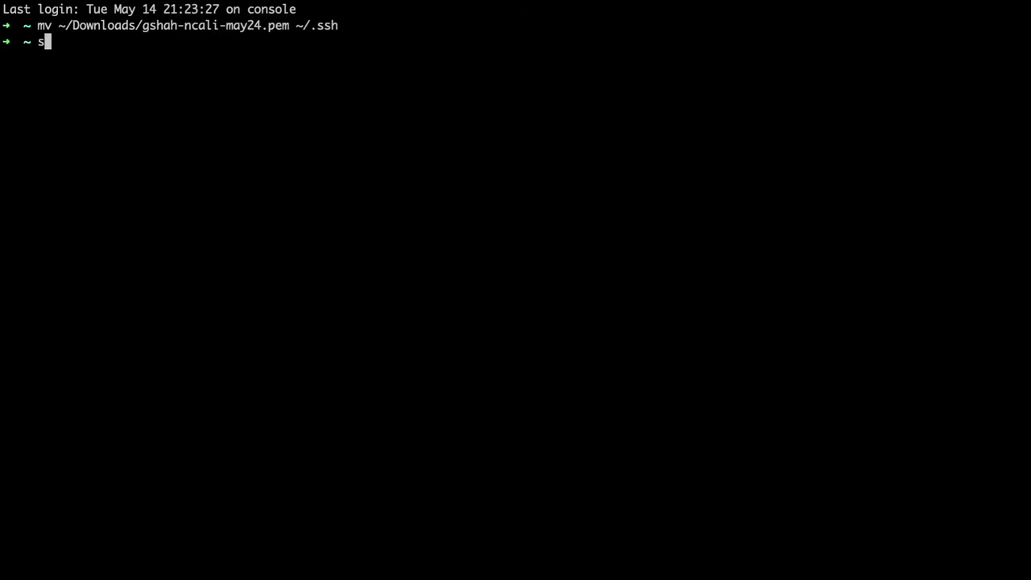
{"action": "type", "text": "sh -i ~/.ssh/gshah"}
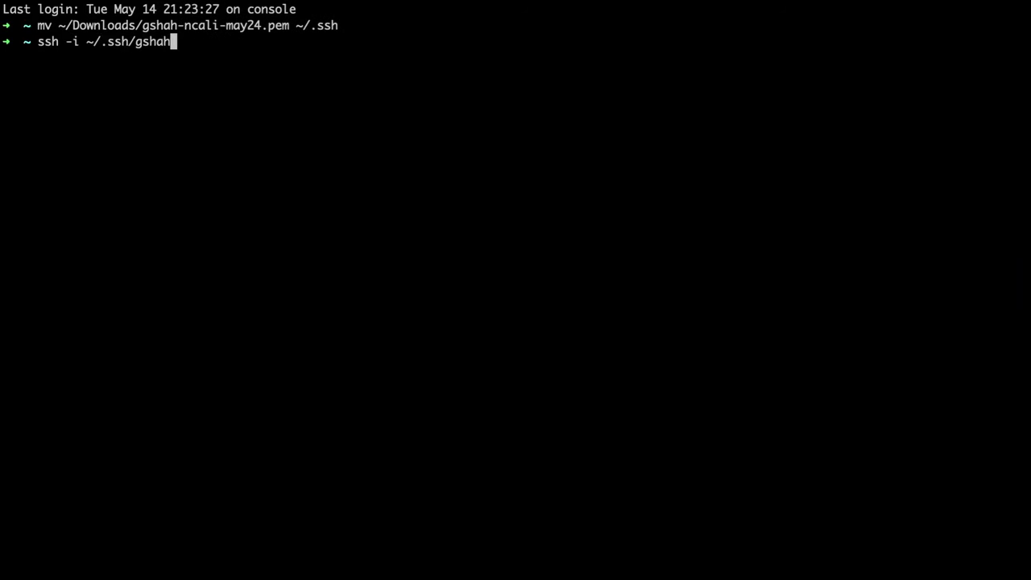
{"action": "type", "text": "=n"}
{"action": "key", "text": "Tab"}
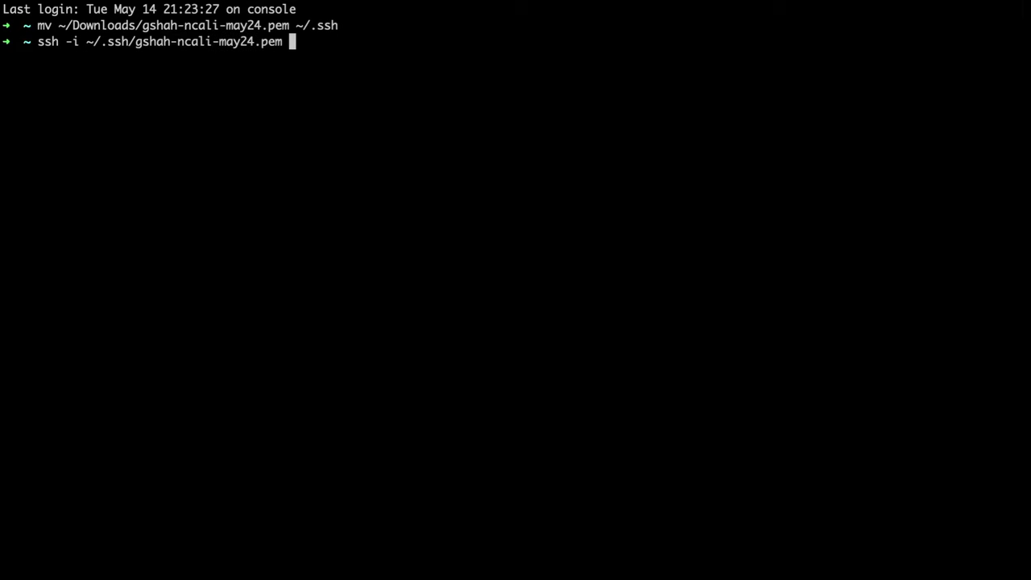
{"action": "type", "text": "ubuntu@"}
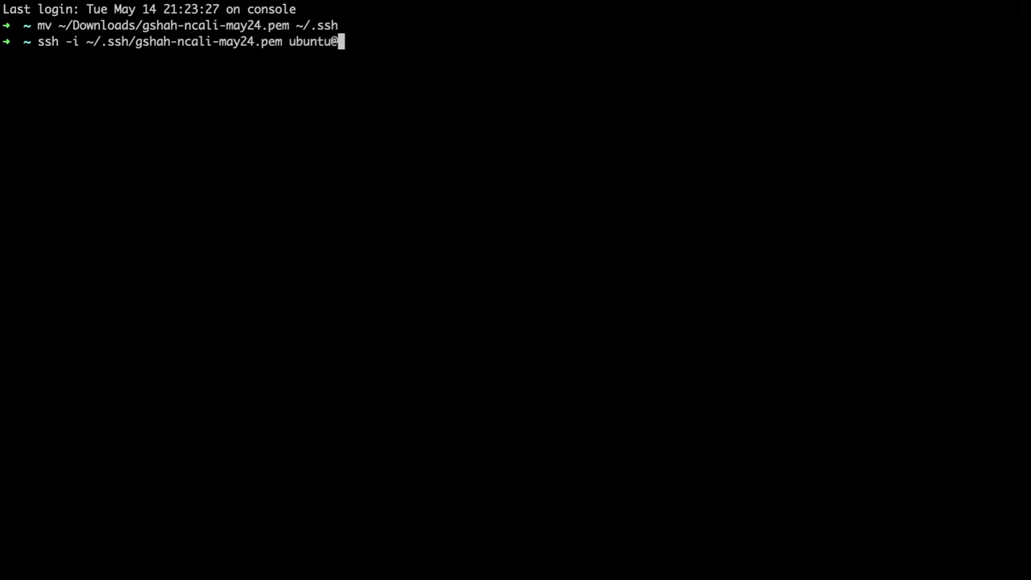
{"action": "key", "text": "BackSpace"}
{"action": "key", "text": "BackSpace"}
{"action": "key", "text": "BackSpace"}
{"action": "key", "text": "BackSpace"}
{"action": "key", "text": "BackSpace"}
{"action": "key", "text": "BackSpace"}
{"action": "key", "text": "BackSpace"}
{"action": "type", "text": "root"}
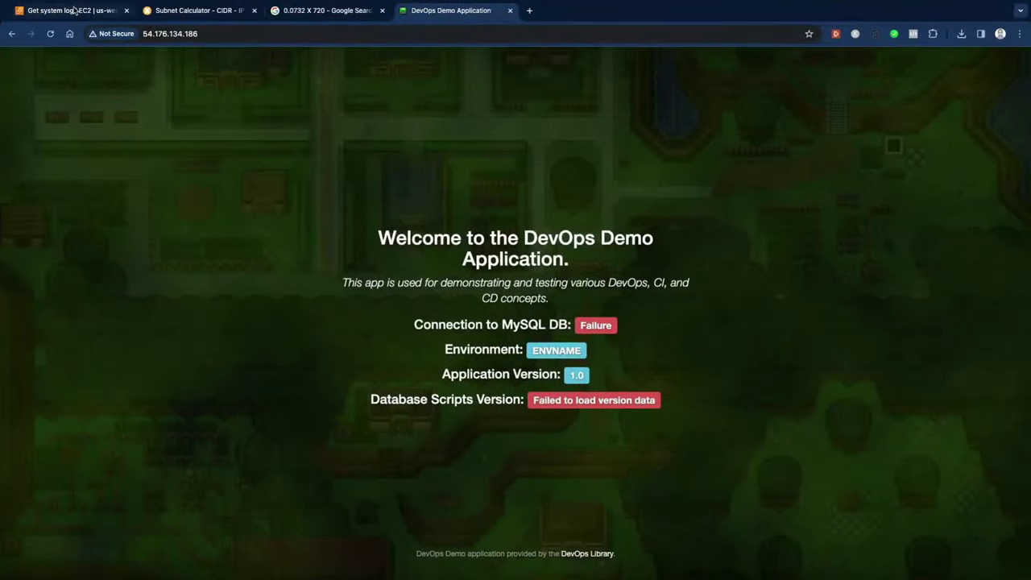
Step: Copy the web instance's public IPv4 address 54.176.134.186 from the EC2 instances list
{"action": "left_click", "coordinate": [76, 10]}
{"action": "left_click", "coordinate": [36, 174]}
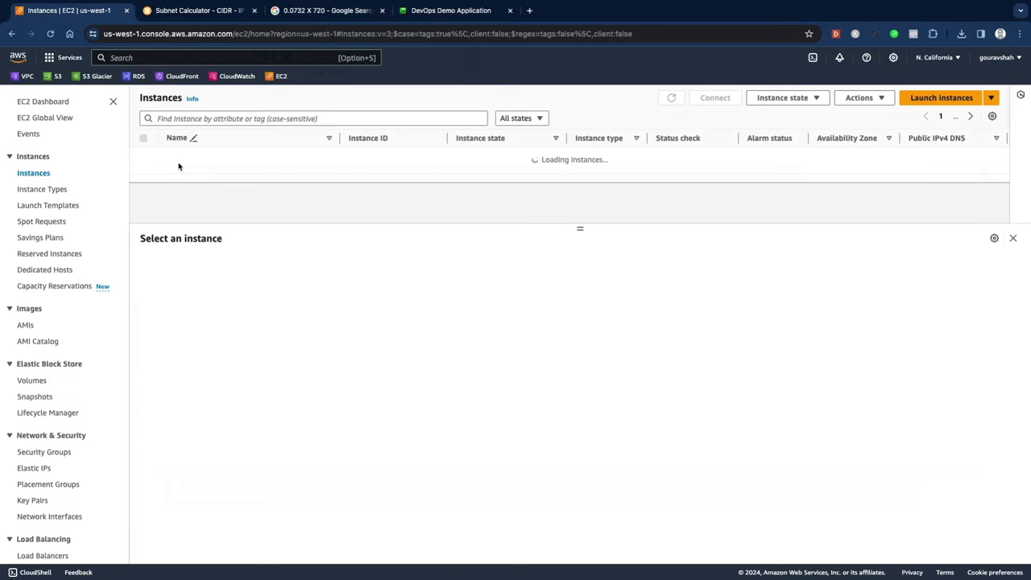
{"action": "left_click", "coordinate": [327, 158]}
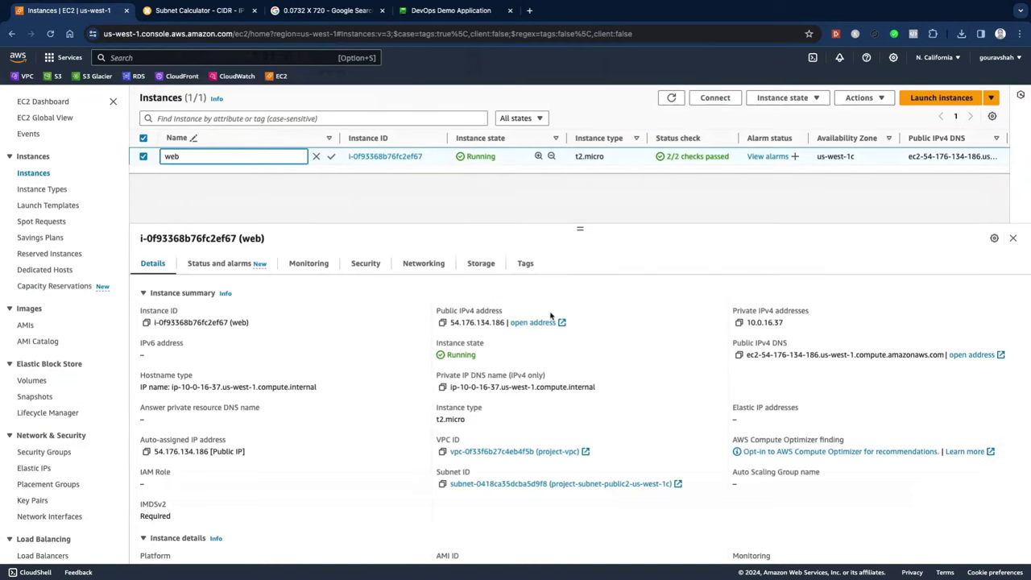
{"action": "left_click", "coordinate": [443, 323]}
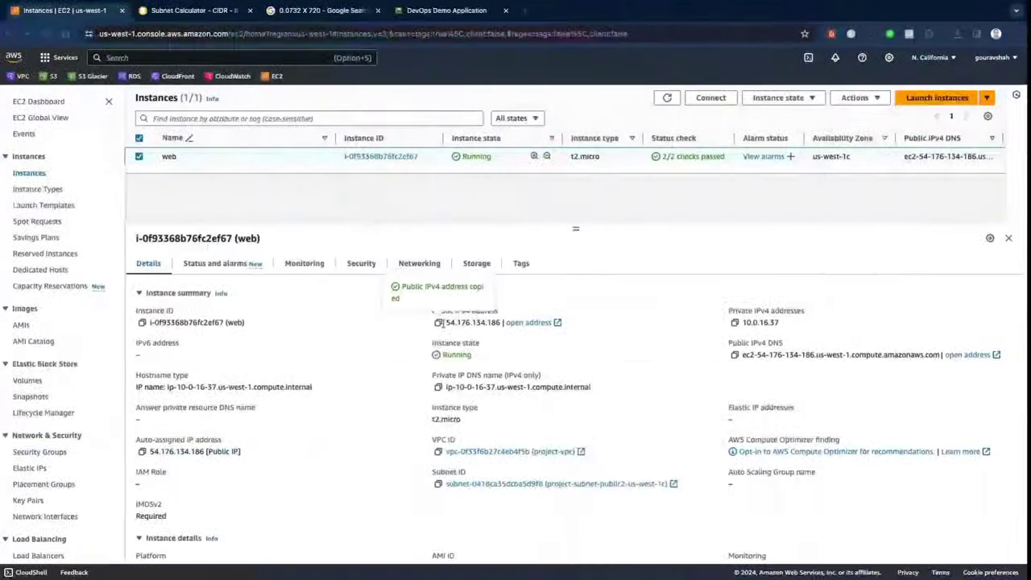
{"action": "key", "text": "super+Tab"}
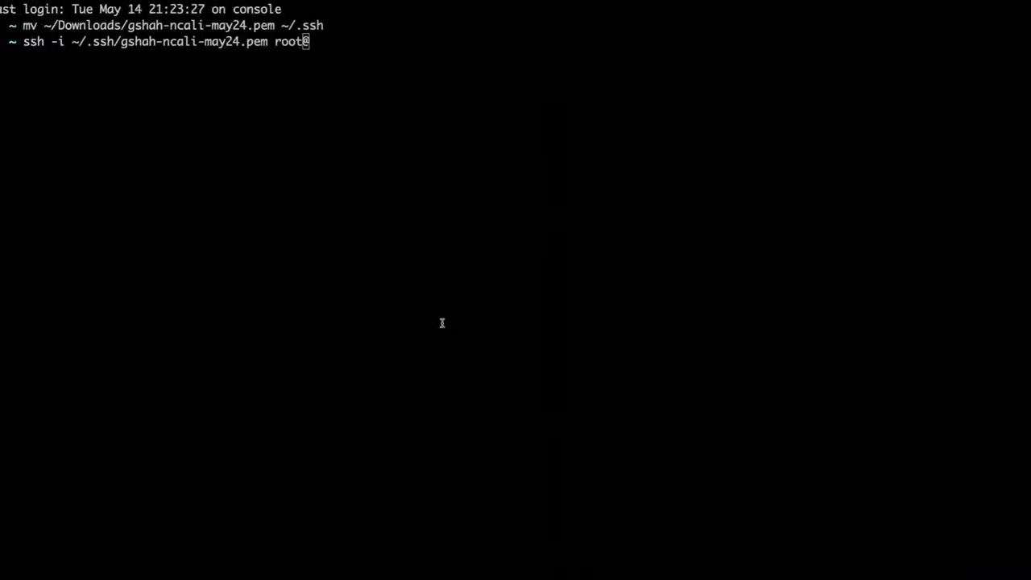
{"action": "key", "text": "super+v"}
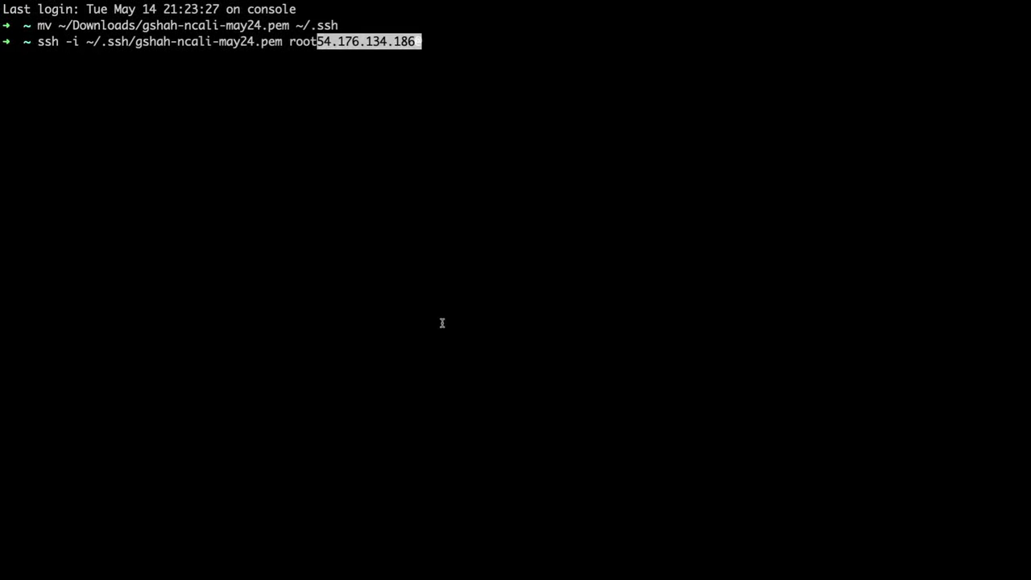
{"action": "key", "text": "Left"}
{"action": "key", "text": "Left"}
{"action": "key", "text": "Left"}
{"action": "key", "text": "Left"}
{"action": "key", "text": "Left"}
{"action": "key", "text": "Left"}
{"action": "key", "text": "Left"}
{"action": "key", "text": "Left"}
{"action": "key", "text": "Left"}
{"action": "key", "text": "Left"}
{"action": "key", "text": "Left"}
{"action": "key", "text": "Left"}
{"action": "key", "text": "Left"}
{"action": "key", "text": "Left"}
{"action": "type", "text": "@"}
{"action": "key", "text": "Return"}
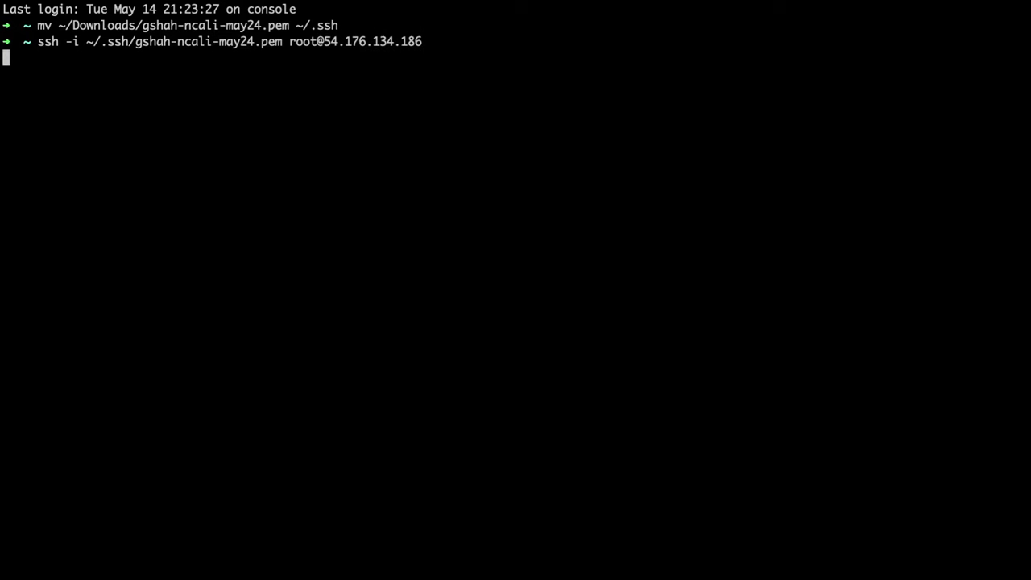
{"action": "type", "text": "yes"}
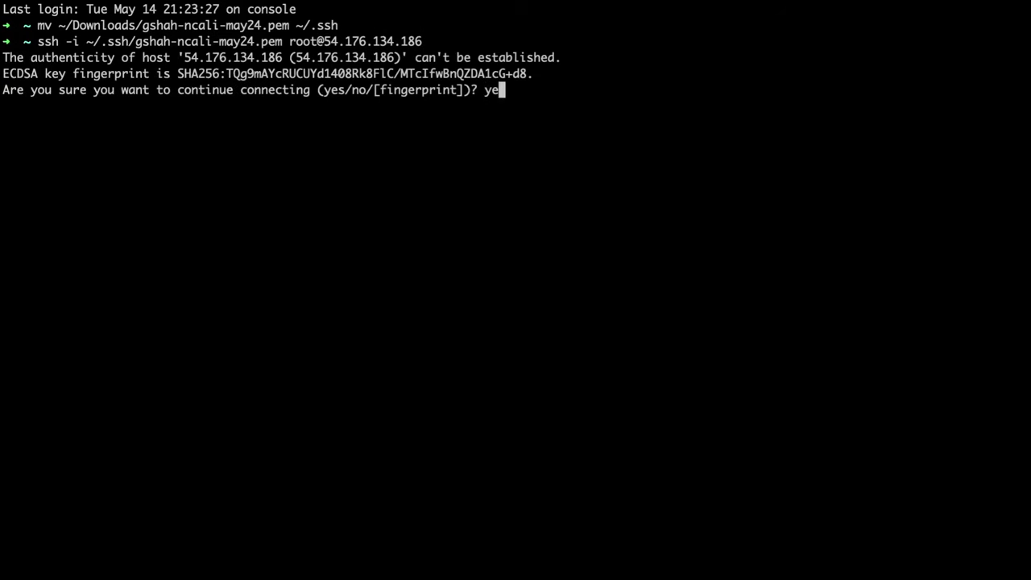
{"action": "key", "text": "Return"}
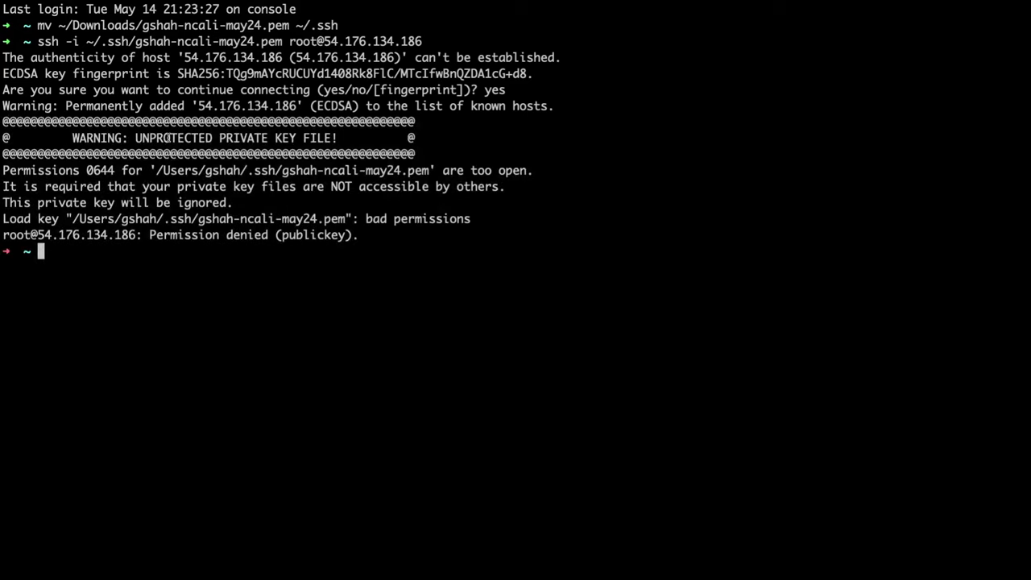
Step: Examine the unprotected private key error and list the .pem key with ls -l
{"action": "triple_click", "coordinate": [168, 138]}
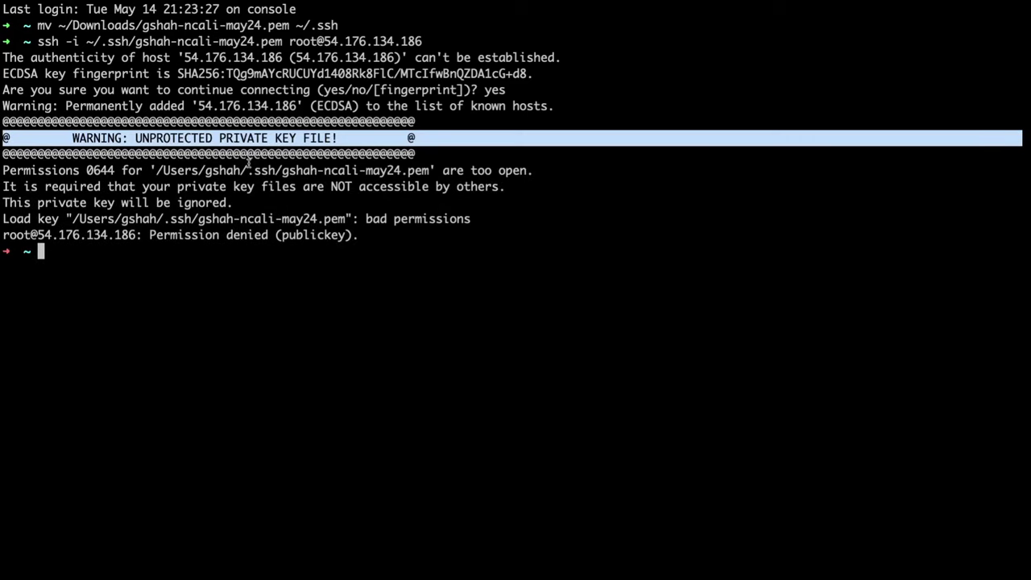
{"action": "double_click", "coordinate": [240, 221]}
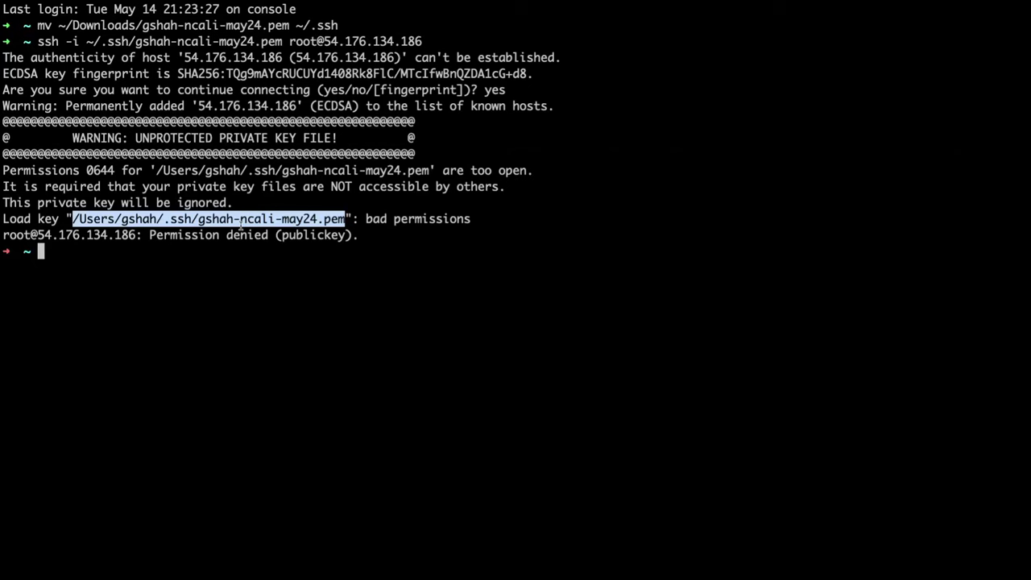
{"action": "left_click", "coordinate": [241, 226]}
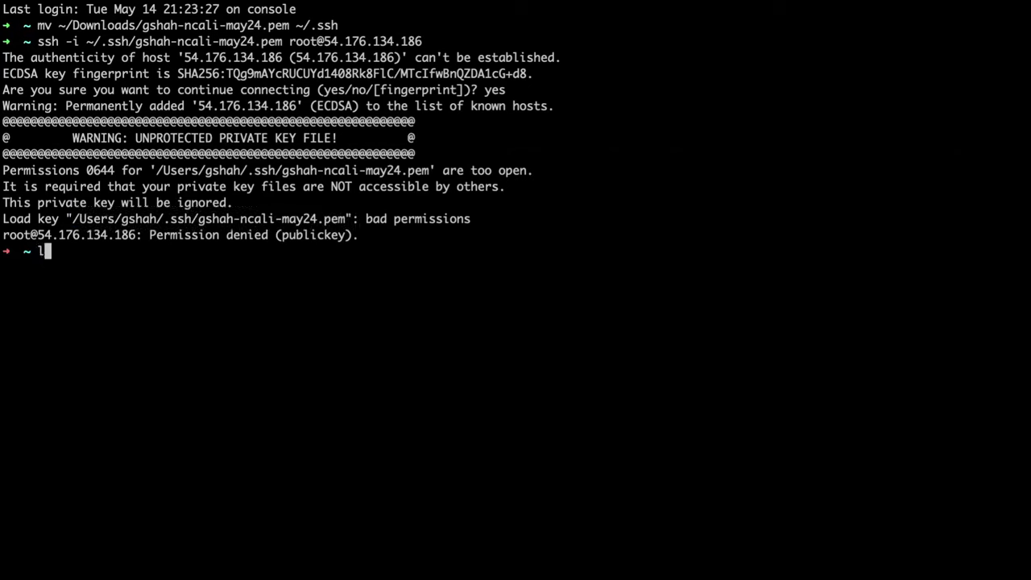
{"action": "double_click", "coordinate": [121, 40]}
{"action": "type", "text": "ls -l"}
{"action": "key", "text": "super+v"}
{"action": "key", "text": "Return"}
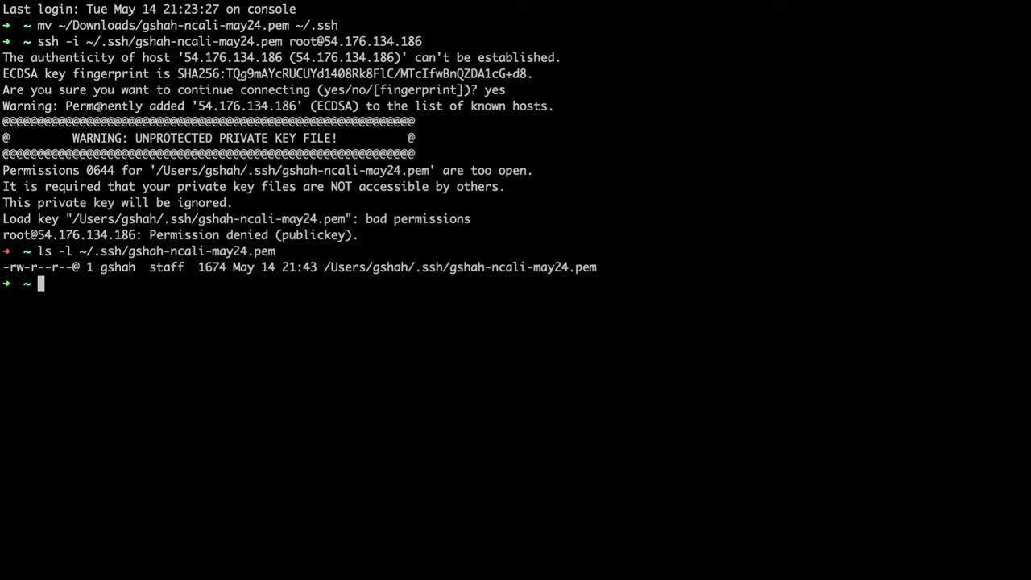
Step: Note the key's -rw-r--r-- permissions and begin a chmod command for it
{"action": "double_click", "coordinate": [119, 267]}
{"action": "left_click_drag", "start_coordinate": [30, 266], "coordinate": [68, 267]}
{"action": "triple_click", "coordinate": [68, 266]}
{"action": "type", "text": "chmod 600"}
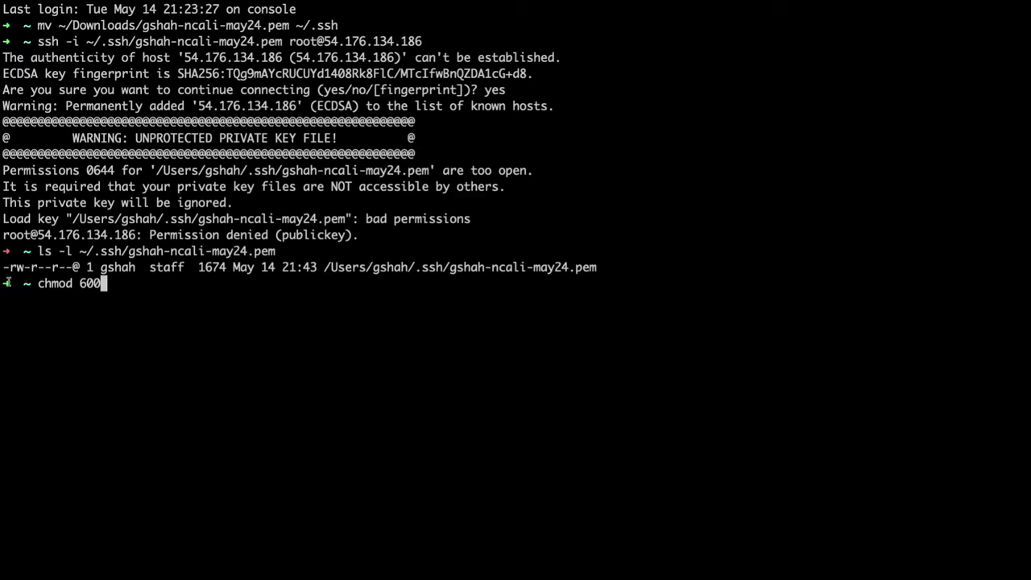
{"action": "left_click_drag", "start_coordinate": [2, 266], "coordinate": [24, 267]}
{"action": "left_click", "coordinate": [25, 267]}
{"action": "left_click", "coordinate": [111, 294]}
{"action": "type", "text": "-"}
{"action": "key", "text": "BackSpace"}
{"action": "key", "text": "BackSpace"}
{"action": "key", "text": "BackSpace"}
{"action": "key", "text": "BackSpace"}
{"action": "type", "text": "4"}
{"action": "key", "text": "BackSpace"}
{"action": "type", "text": "6"}
Step: Complete and run chmod 600 on the .pem key file path
{"action": "left_click_drag", "start_coordinate": [3, 268], "coordinate": [275, 250]}
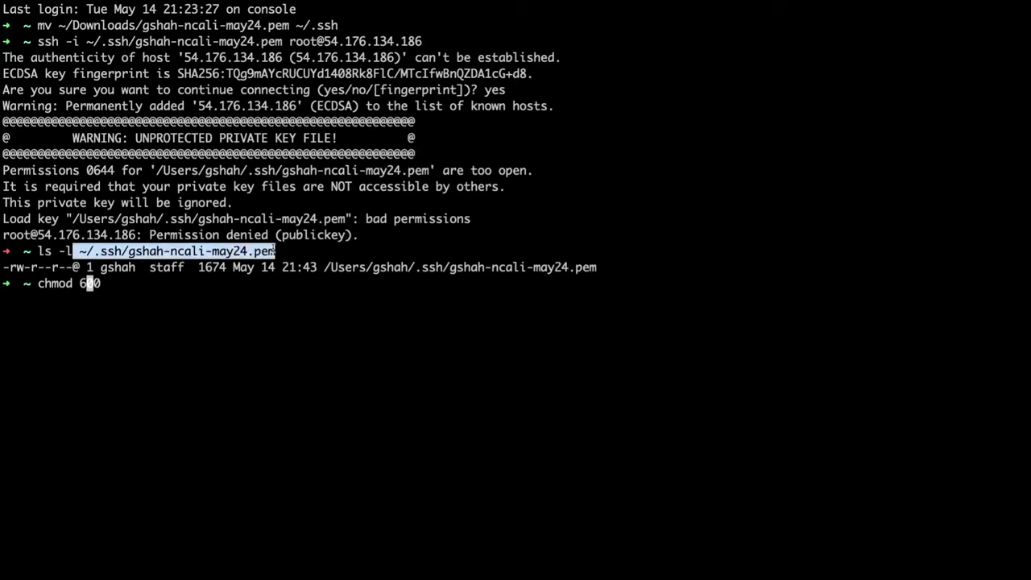
{"action": "key", "text": "super+v"}
{"action": "key", "text": "Left"}
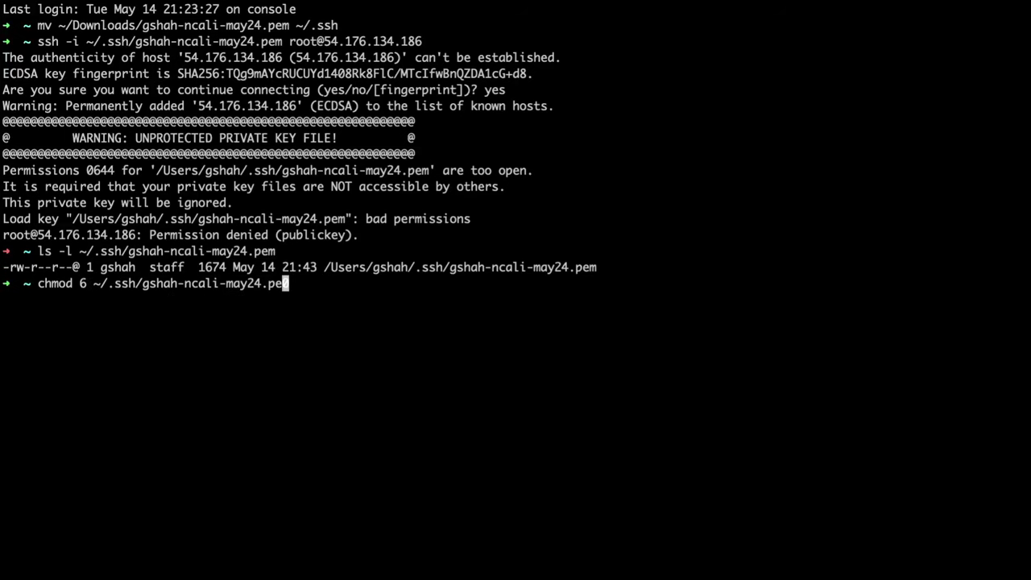
{"action": "key", "text": "Right"}
{"action": "key", "text": "ctrl+a"}
{"action": "key", "text": "Right"}
{"action": "key", "text": "Right"}
{"action": "key", "text": "Right"}
{"action": "key", "text": "Right"}
{"action": "key", "text": "Right"}
{"action": "key", "text": "Right"}
{"action": "key", "text": "Right"}
{"action": "type", "text": "00"}
{"action": "key", "text": "Return"}
Step: Rerun ls -l to confirm the key is now -rw-------
{"action": "key", "text": "Up"}
{"action": "key", "text": "Up"}
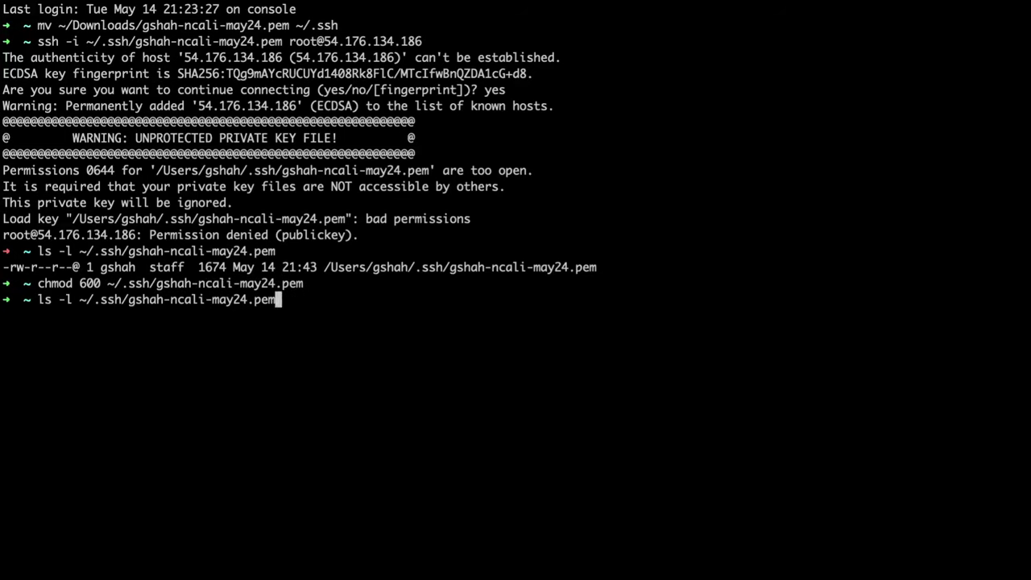
{"action": "key", "text": "Return"}
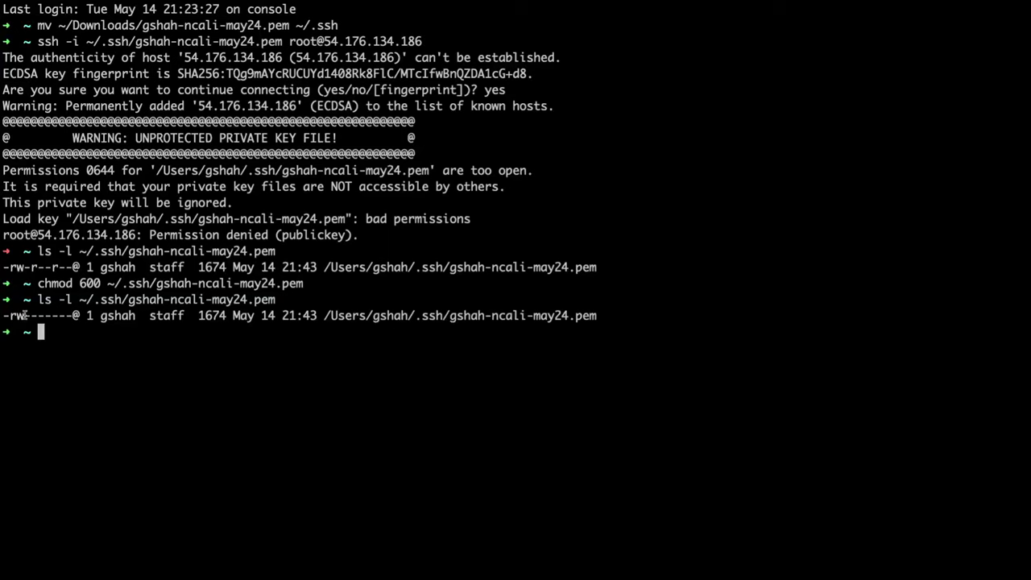
{"action": "left_click_drag", "start_coordinate": [23, 315], "coordinate": [73, 315]}
Step: Clear the screen and retry the ssh login as root to 54.176.134.186
{"action": "key", "text": "Up"}
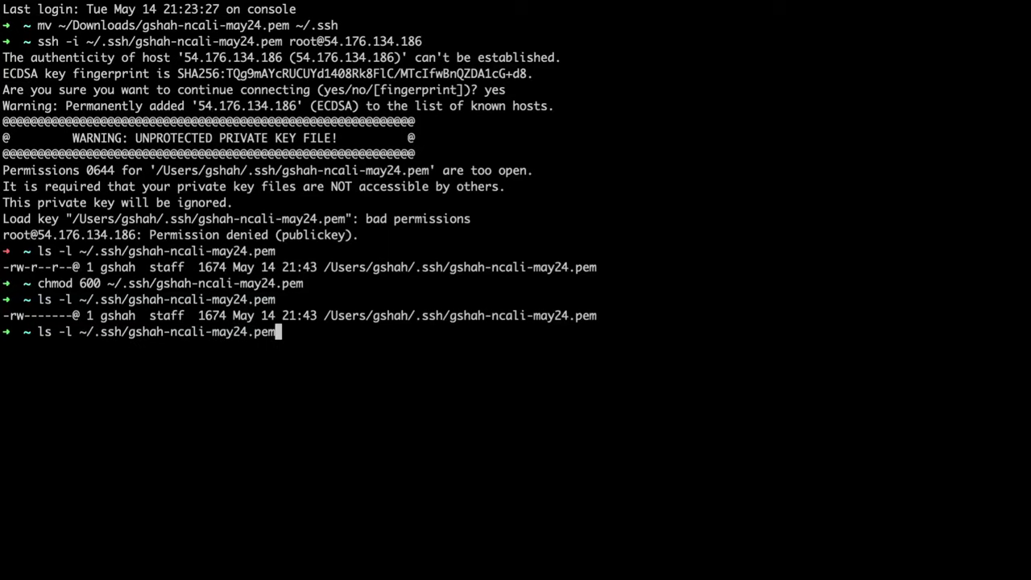
{"action": "key", "text": "Up"}
{"action": "key", "text": "Up"}
{"action": "key", "text": "Up"}
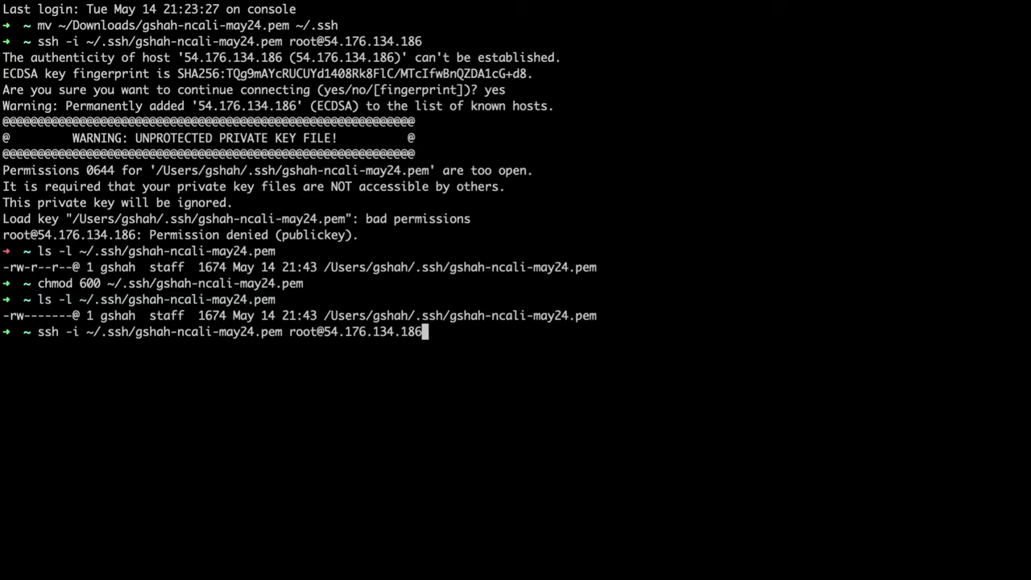
{"action": "key", "text": "ctrl+l"}
{"action": "key", "text": "Return"}
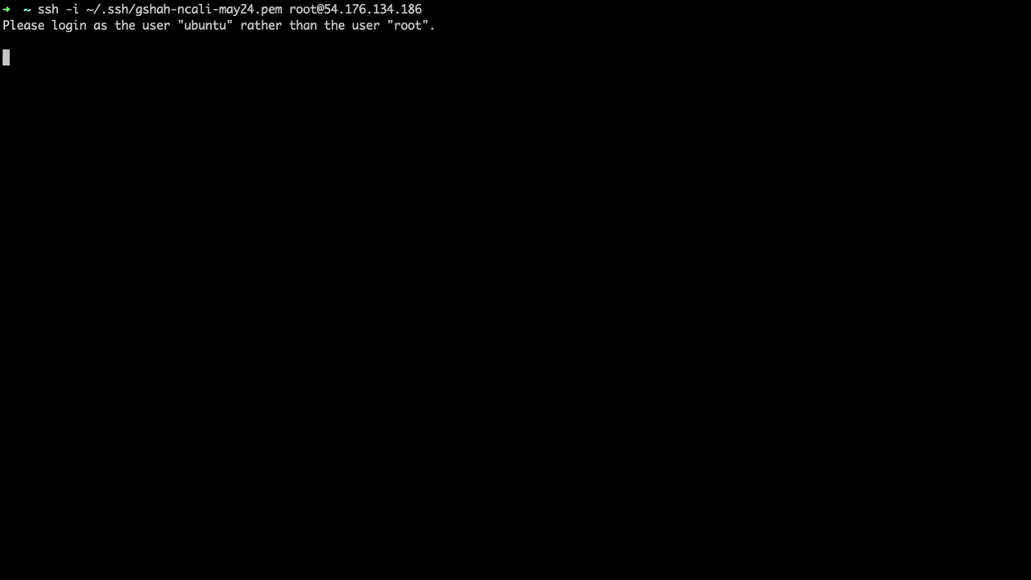
Step: Cancel the rejected root session and reconnect to 54.176.134.186 as ubuntu
{"action": "double_click", "coordinate": [184, 24]}
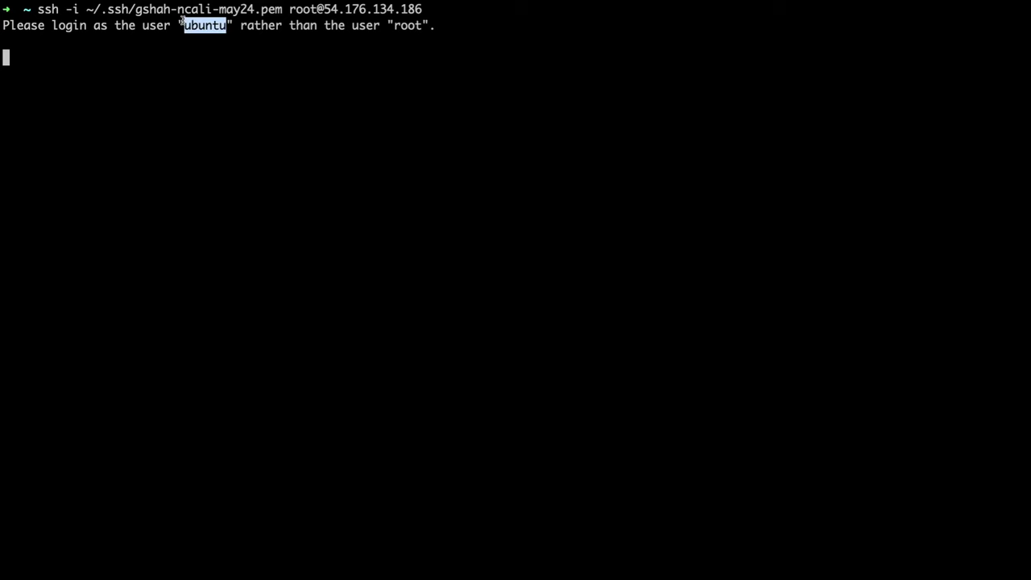
{"action": "key", "text": "ctrl+c"}
{"action": "key", "text": "Up"}
{"action": "key", "text": "Left"}
{"action": "key", "text": "Left"}
{"action": "key", "text": "Left"}
{"action": "key", "text": "Left"}
{"action": "key", "text": "Left"}
{"action": "key", "text": "Left"}
{"action": "key", "text": "Left"}
{"action": "key", "text": "Left"}
{"action": "key", "text": "Left"}
{"action": "key", "text": "Left"}
{"action": "key", "text": "Left"}
{"action": "key", "text": "Left"}
{"action": "key", "text": "Left"}
{"action": "key", "text": "Left"}
{"action": "key", "text": "Left"}
{"action": "key", "text": "BackSpace"}
{"action": "key", "text": "BackSpace"}
{"action": "key", "text": "BackSpace"}
{"action": "key", "text": "BackSpace"}
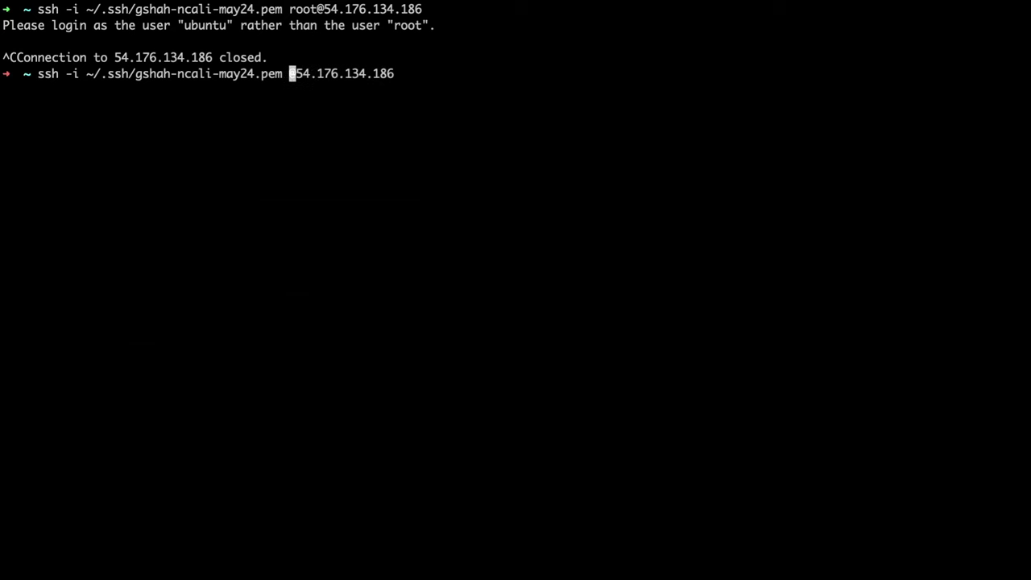
{"action": "type", "text": "ubuntu"}
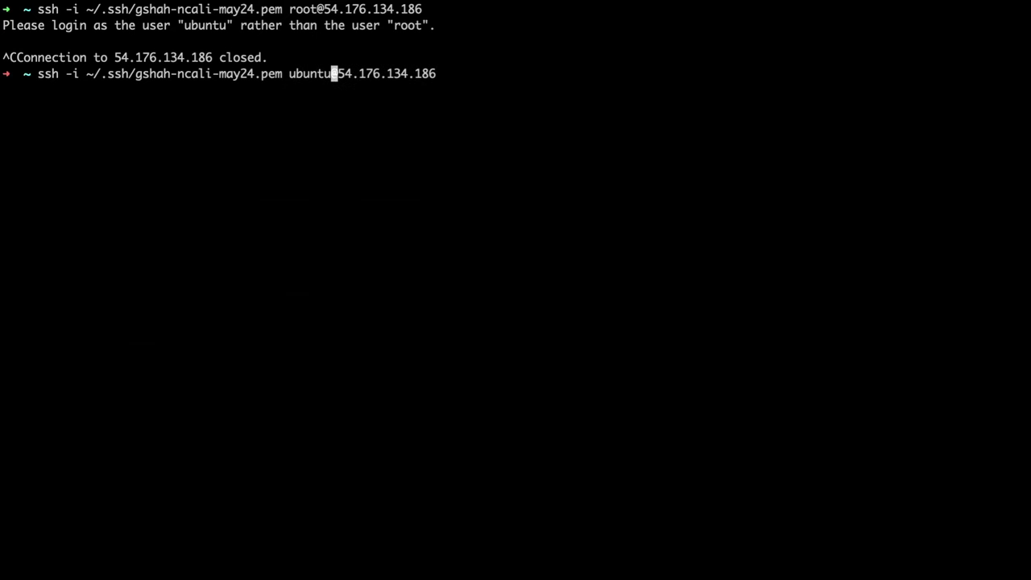
{"action": "key", "text": "BackSpace"}
{"action": "key", "text": "BackSpace"}
{"action": "key", "text": "BackSpace"}
{"action": "key", "text": "BackSpace"}
{"action": "key", "text": "BackSpace"}
{"action": "type", "text": "ec2-user"}
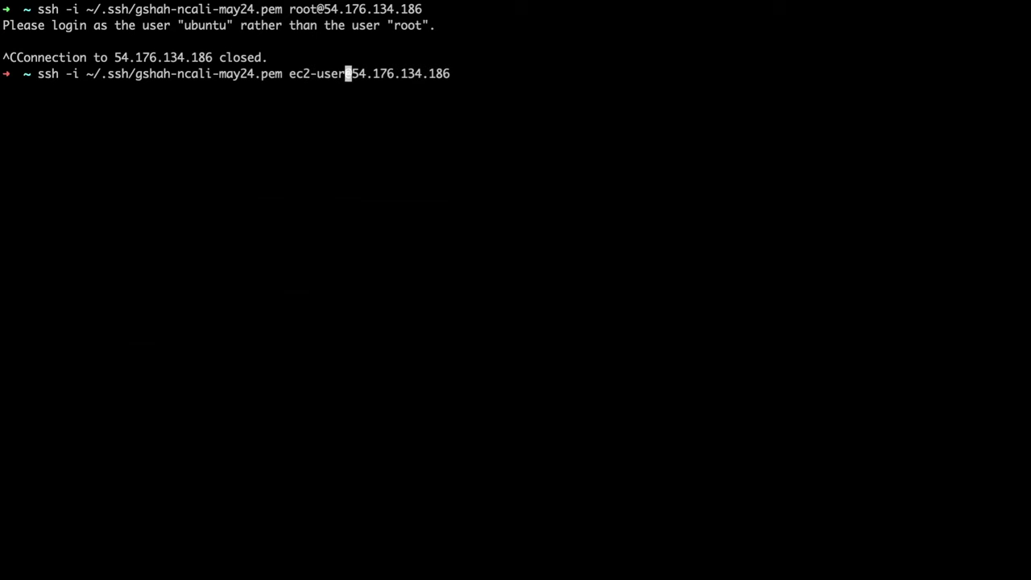
{"action": "key", "text": "BackSpace"}
{"action": "key", "text": "BackSpace"}
{"action": "key", "text": "BackSpace"}
{"action": "key", "text": "BackSpace"}
{"action": "key", "text": "BackSpace"}
{"action": "key", "text": "BackSpace"}
{"action": "key", "text": "BackSpace"}
{"action": "key", "text": "BackSpace"}
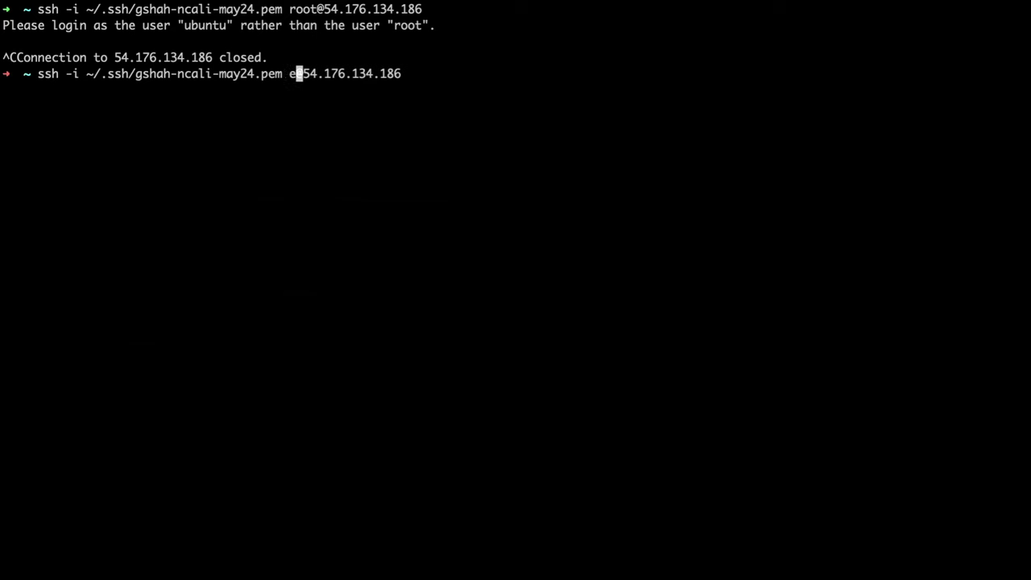
{"action": "type", "text": "ubuntu"}
{"action": "key", "text": "Return"}
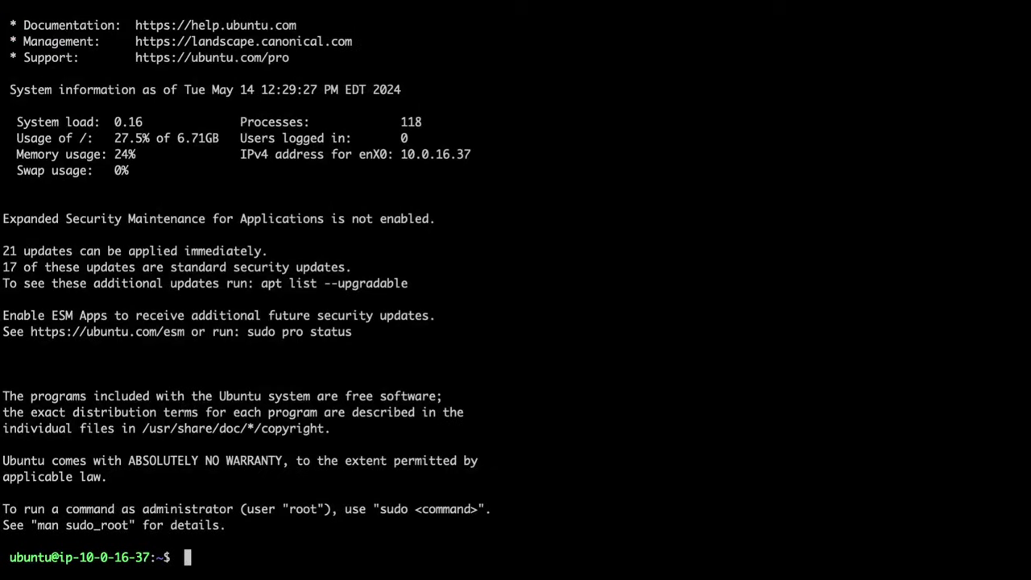
Step: Become root with sudo su and follow /var/log/syslog live with tail -f, then stop it
{"action": "type", "text": "sudo su"}
{"action": "key", "text": "Return"}
{"action": "type", "text": "tail -f "}
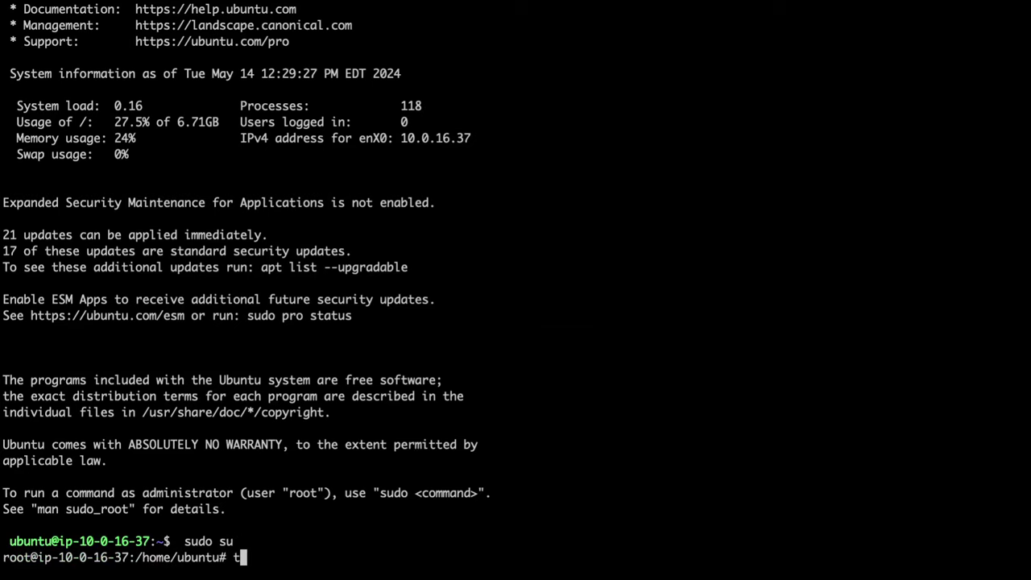
{"action": "type", "text": "/var/log/"}
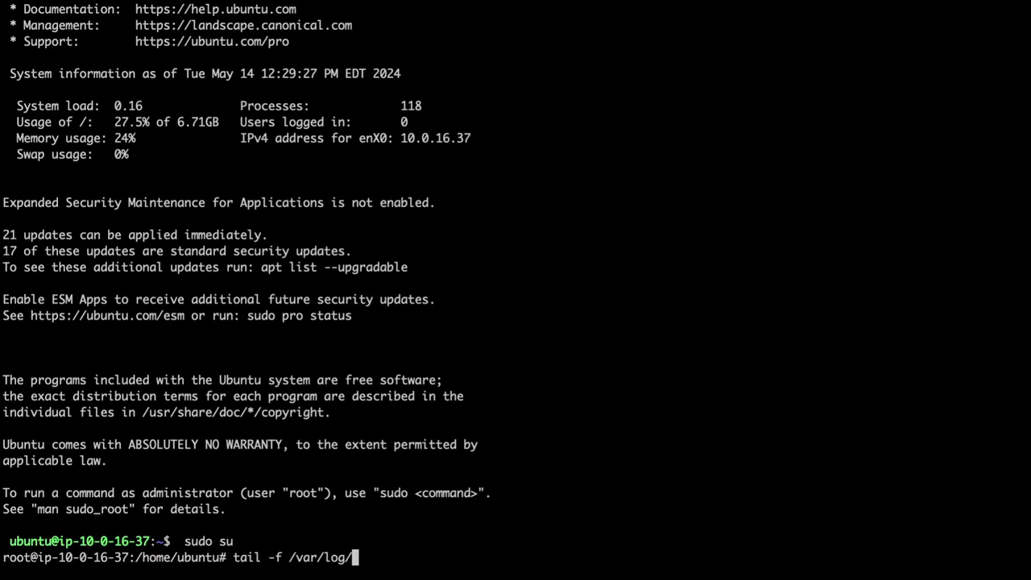
{"action": "type", "text": "mess"}
{"action": "key", "text": "BackSpace"}
{"action": "key", "text": "BackSpace"}
{"action": "key", "text": "BackSpace"}
{"action": "key", "text": "BackSpace"}
{"action": "type", "text": "sys"}
{"action": "key", "text": "Tab"}
{"action": "key", "text": "Tab"}
{"action": "key", "text": "Tab"}
{"action": "key", "text": "Tab"}
{"action": "type", "text": "l"}
{"action": "key", "text": "Tab"}
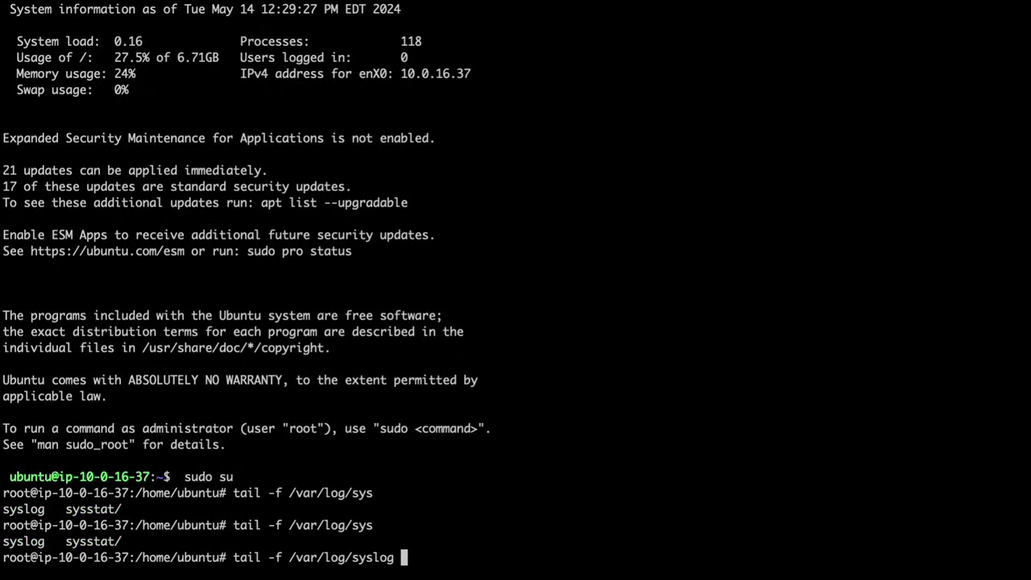
{"action": "key", "text": "Return"}
{"action": "key", "text": "Return"}
{"action": "key", "text": "Return"}
{"action": "key", "text": "Return"}
{"action": "key", "text": "Return"}
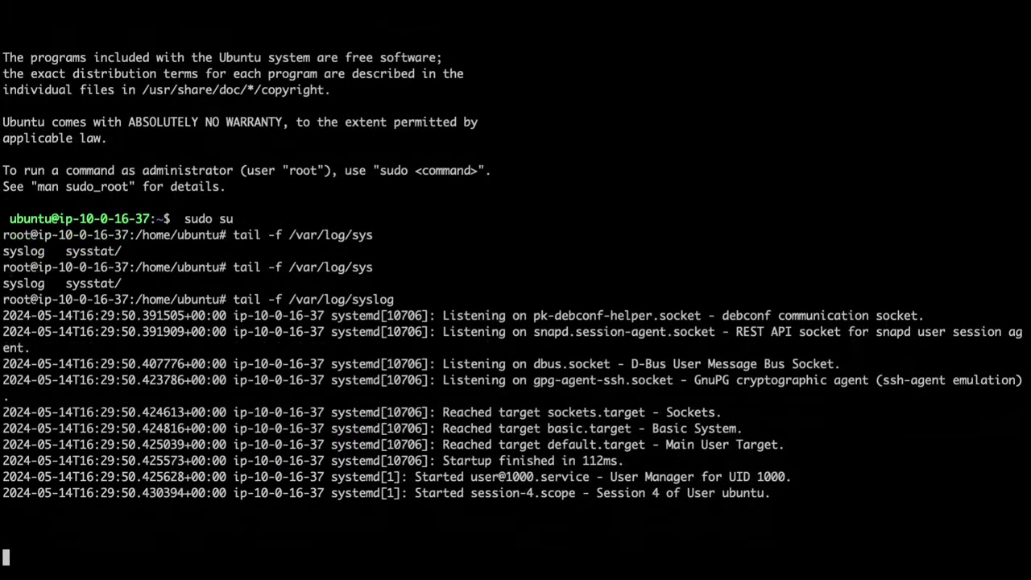
{"action": "key", "text": "ctrl+c"}
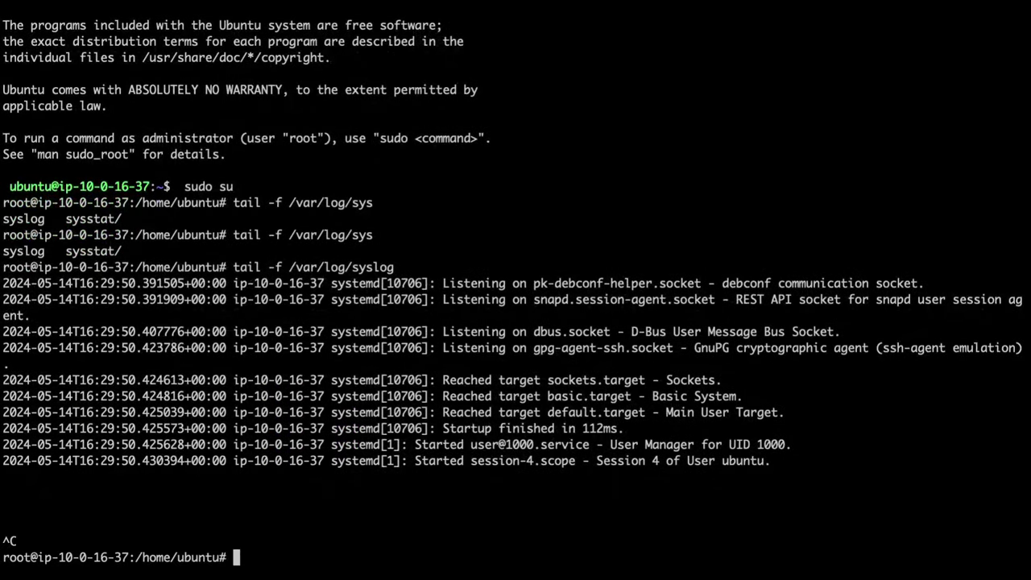
Step: Print the last lines of /var/log/syslog with tail, without following
{"action": "key", "text": "Up"}
{"action": "key", "text": "Left"}
{"action": "key", "text": "Left"}
{"action": "key", "text": "Left"}
{"action": "key", "text": "Left"}
{"action": "key", "text": "Left"}
{"action": "key", "text": "Left"}
{"action": "key", "text": "Left"}
{"action": "key", "text": "Left"}
{"action": "key", "text": "Left"}
{"action": "key", "text": "Left"}
{"action": "key", "text": "Left"}
{"action": "key", "text": "Left"}
{"action": "key", "text": "Left"}
{"action": "key", "text": "Left"}
{"action": "key", "text": "Left"}
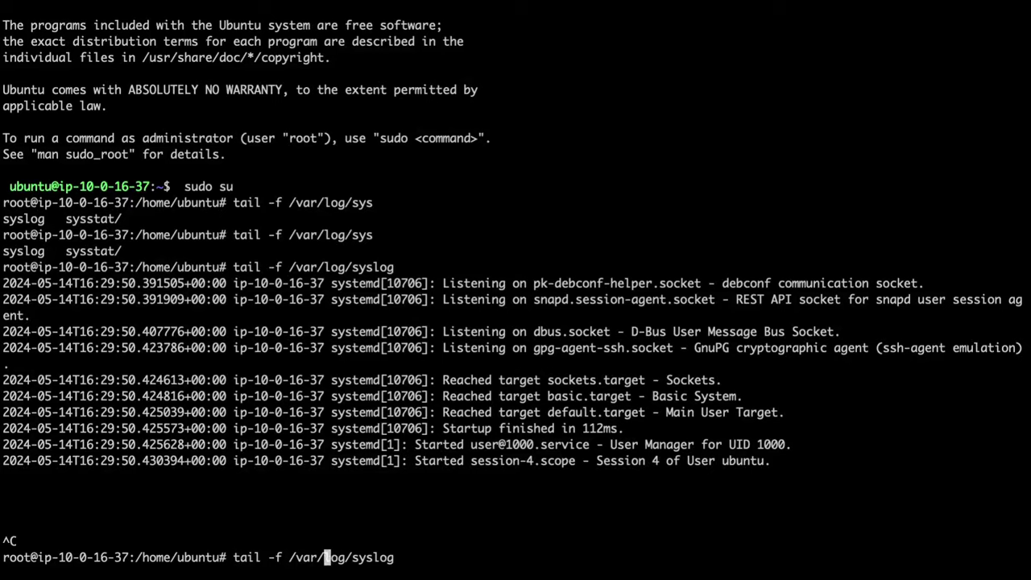
{"action": "key", "text": "BackSpace"}
{"action": "key", "text": "BackSpace"}
{"action": "key", "text": "BackSpace"}
{"action": "key", "text": "Return"}
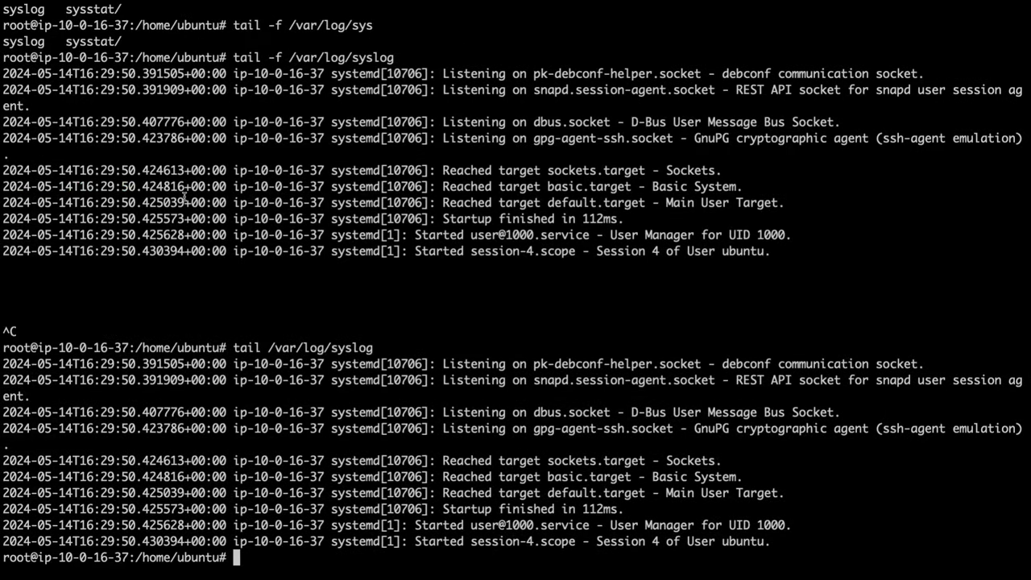
Step: Run dmesg and scroll through the kernel boot messages
{"action": "type", "text": "dmesg"}
{"action": "key", "text": "Return"}
{"action": "scroll", "coordinate": [193, 217], "scroll_direction": "up", "scroll_amount": 4}
{"action": "scroll", "coordinate": [196, 228], "scroll_direction": "down", "scroll_amount": 4}
{"action": "scroll", "coordinate": [197, 227], "scroll_direction": "up", "scroll_amount": 10}
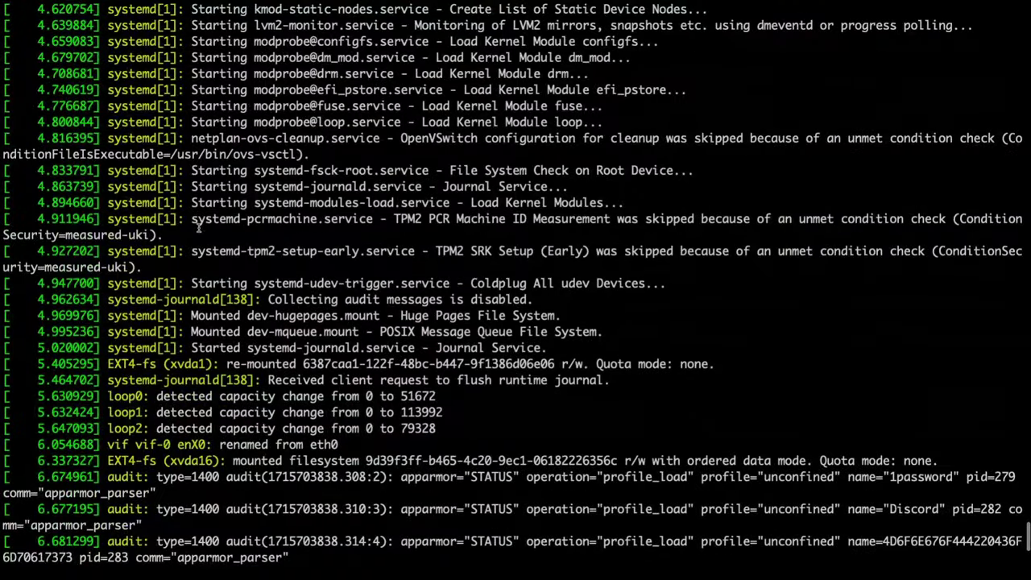
{"action": "scroll", "coordinate": [198, 229], "scroll_direction": "up", "scroll_amount": 20}
{"action": "scroll", "coordinate": [197, 228], "scroll_direction": "up", "scroll_amount": 20}
{"action": "scroll", "coordinate": [197, 228], "scroll_direction": "down", "scroll_amount": 20}
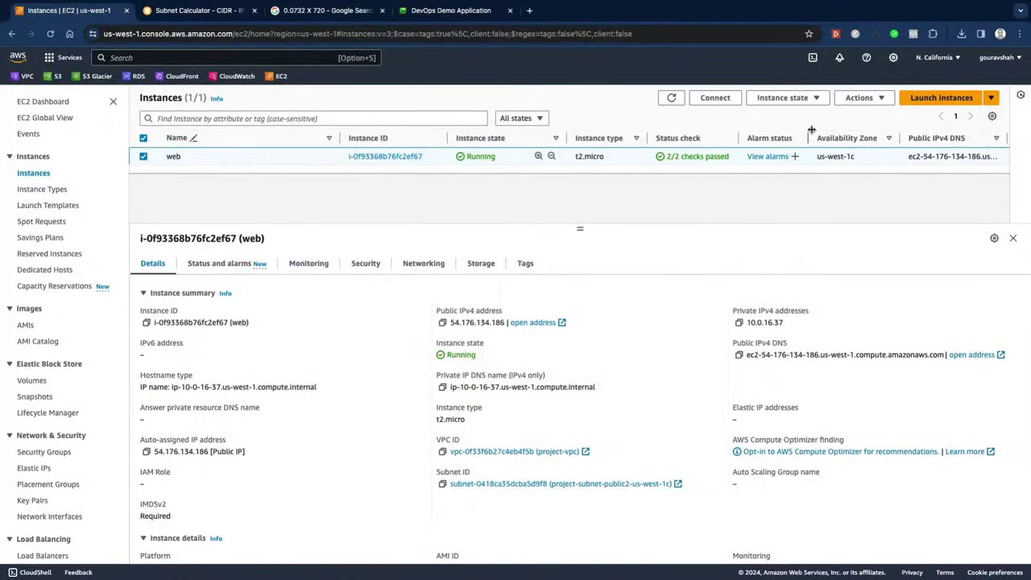
Step: Open the web instance's system log via Actions > Monitor and troubleshoot > Get system log
{"action": "left_click", "coordinate": [860, 97]}
{"action": "mouse_move", "coordinate": [875, 231]}
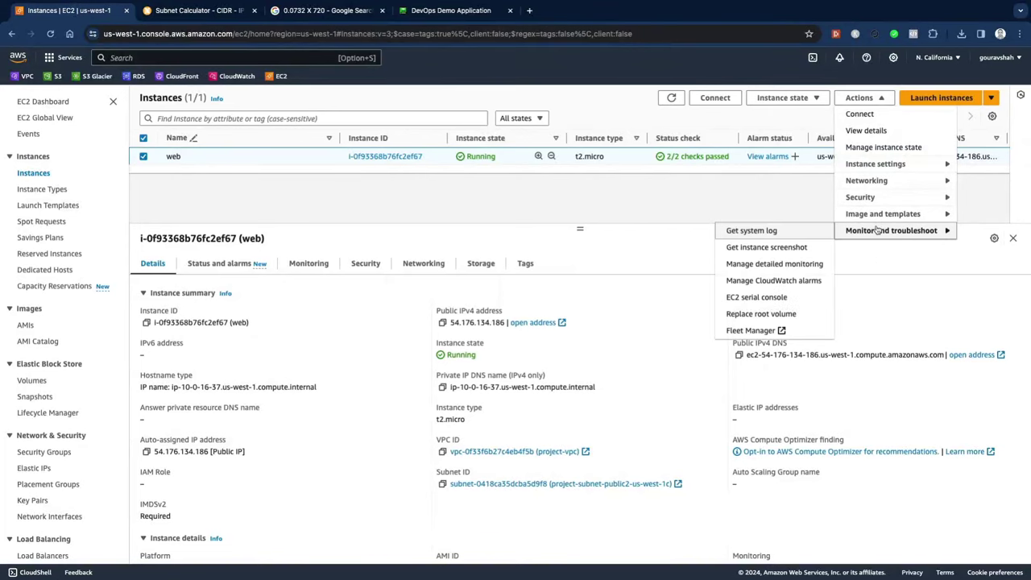
{"action": "left_click", "coordinate": [789, 232]}
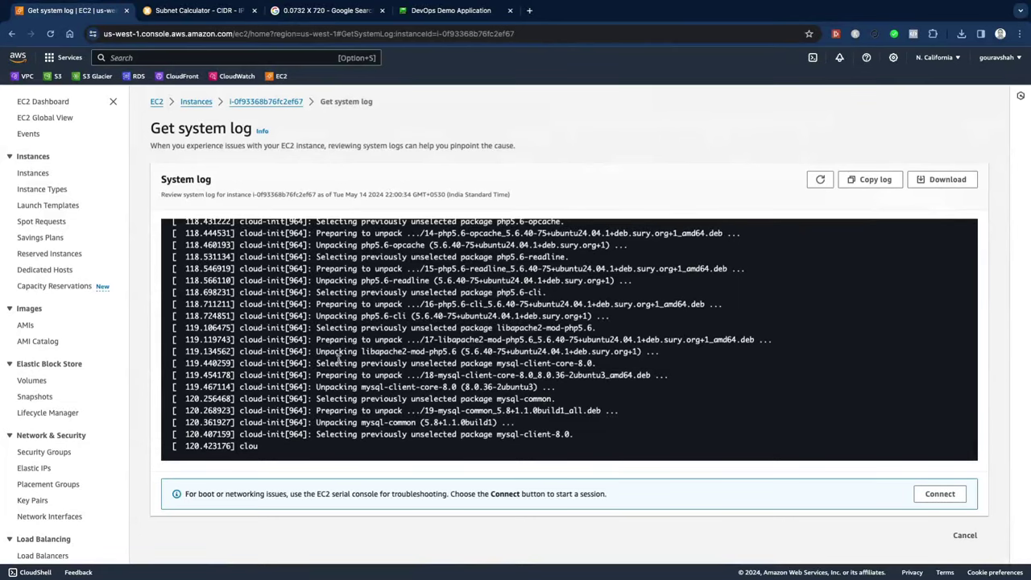
Step: Highlight the cloud-init lines installing apache2, php5.6 and mysql, then return to the DevOps Demo Application
{"action": "left_click_drag", "start_coordinate": [258, 296], "coordinate": [402, 436]}
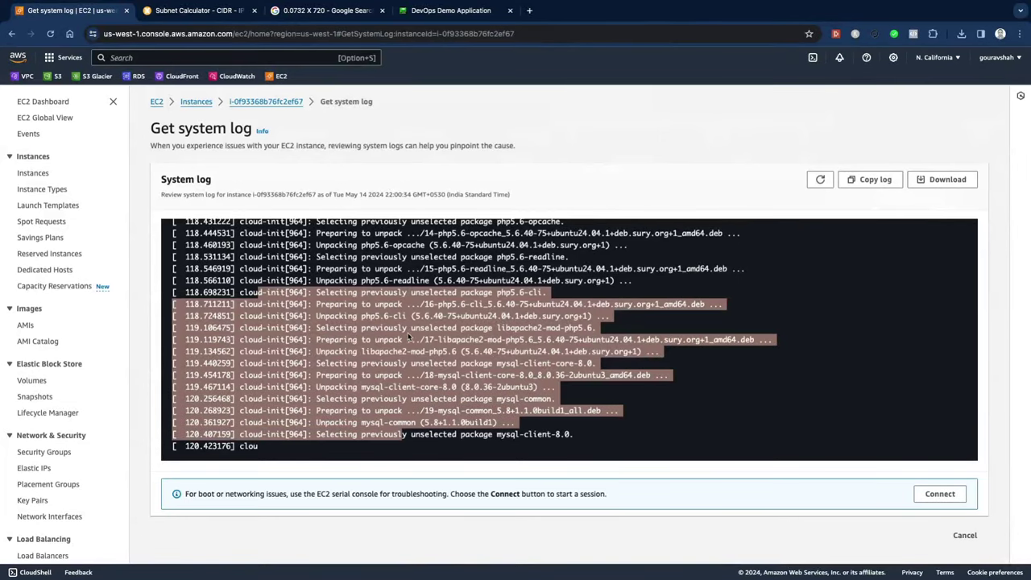
{"action": "scroll", "coordinate": [407, 332], "scroll_direction": "up", "scroll_amount": 5}
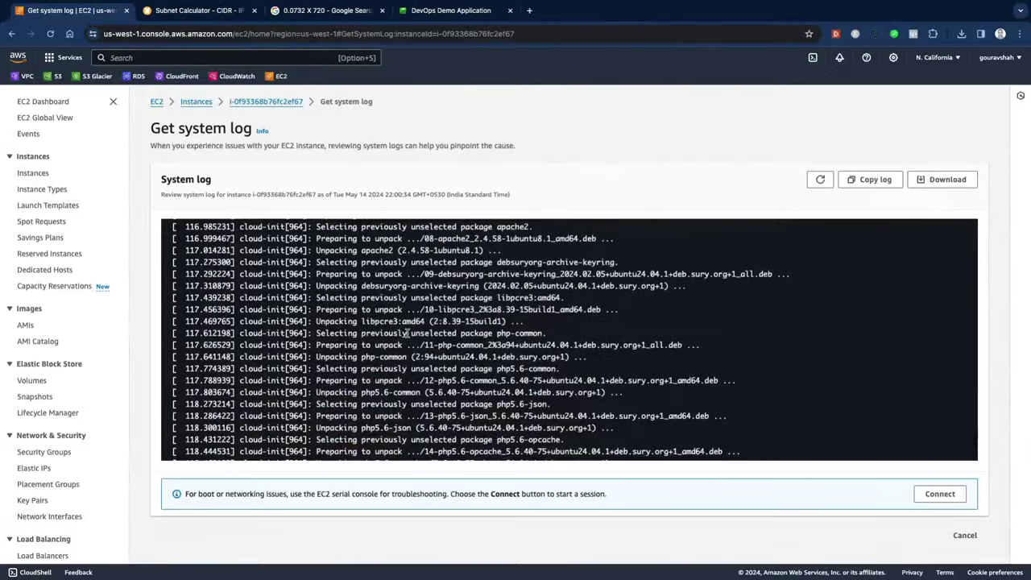
{"action": "scroll", "coordinate": [407, 330], "scroll_direction": "up", "scroll_amount": 7}
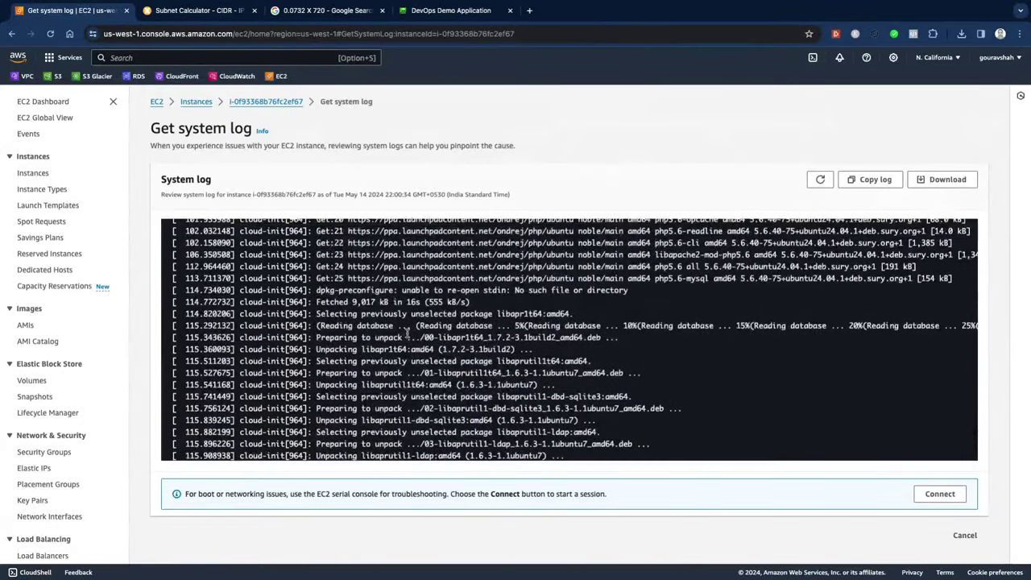
{"action": "scroll", "coordinate": [407, 334], "scroll_direction": "up", "scroll_amount": 7}
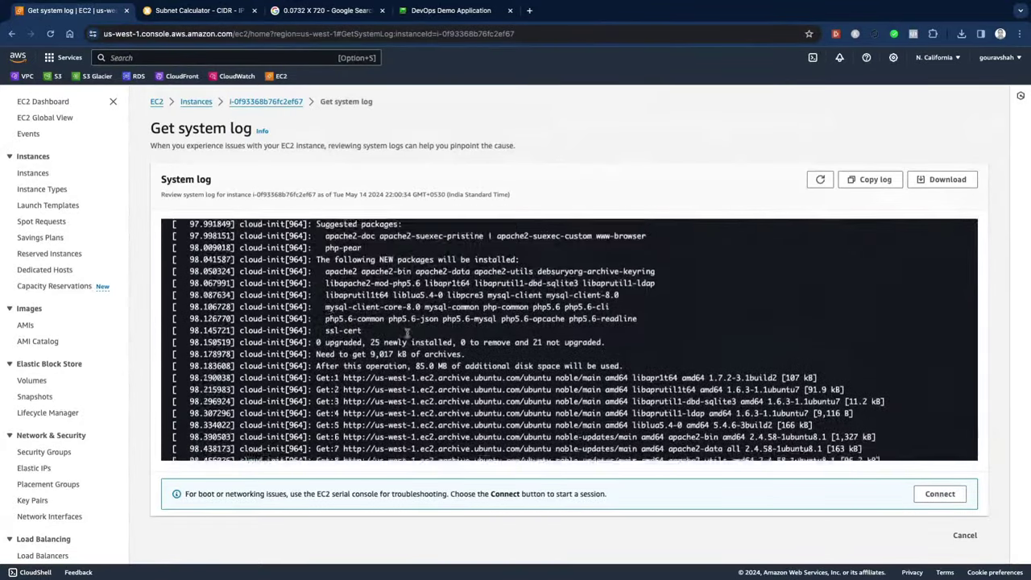
{"action": "scroll", "coordinate": [240, 318], "scroll_direction": "up", "scroll_amount": 5}
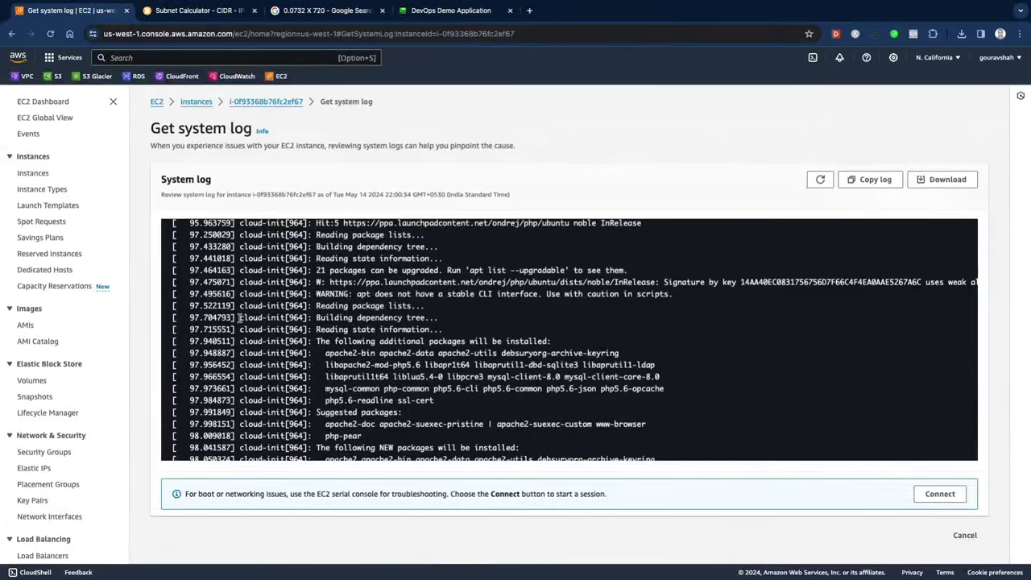
{"action": "scroll", "coordinate": [240, 317], "scroll_direction": "down", "scroll_amount": 1}
{"action": "left_click_drag", "start_coordinate": [211, 307], "coordinate": [445, 423]}
{"action": "scroll", "coordinate": [447, 420], "scroll_direction": "down", "scroll_amount": 6}
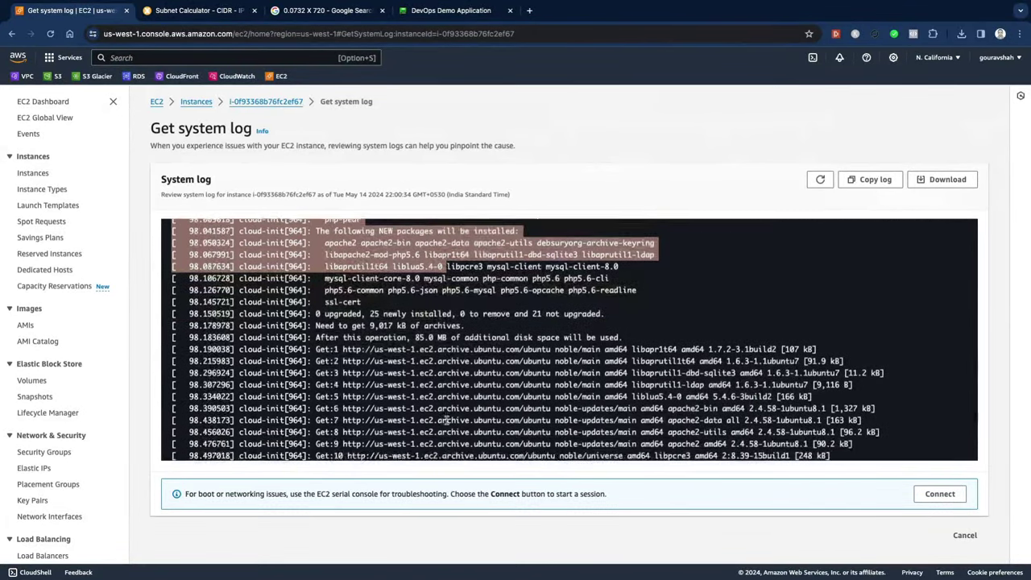
{"action": "scroll", "coordinate": [448, 420], "scroll_direction": "down", "scroll_amount": 15}
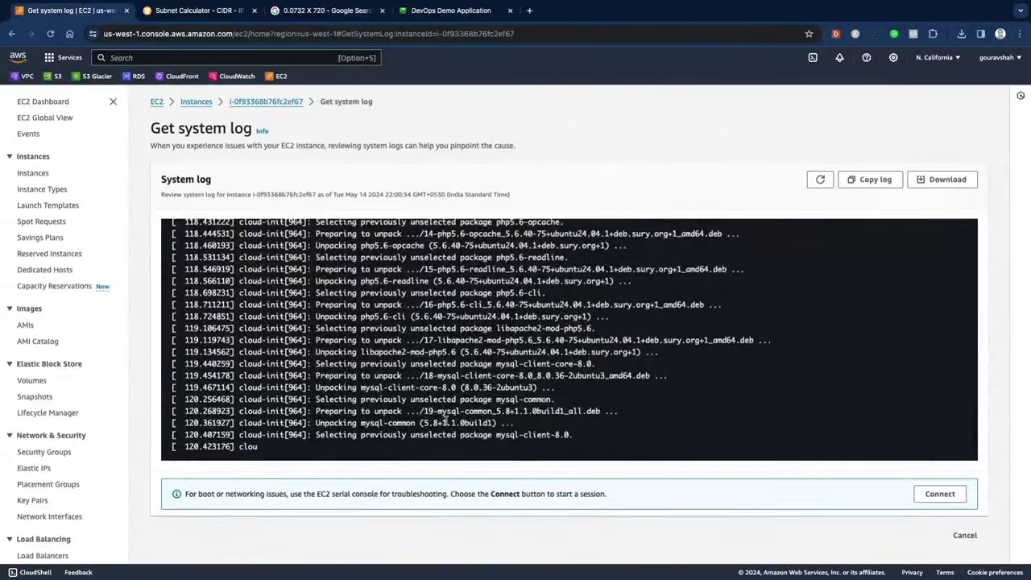
{"action": "left_click_drag", "start_coordinate": [229, 316], "coordinate": [357, 435]}
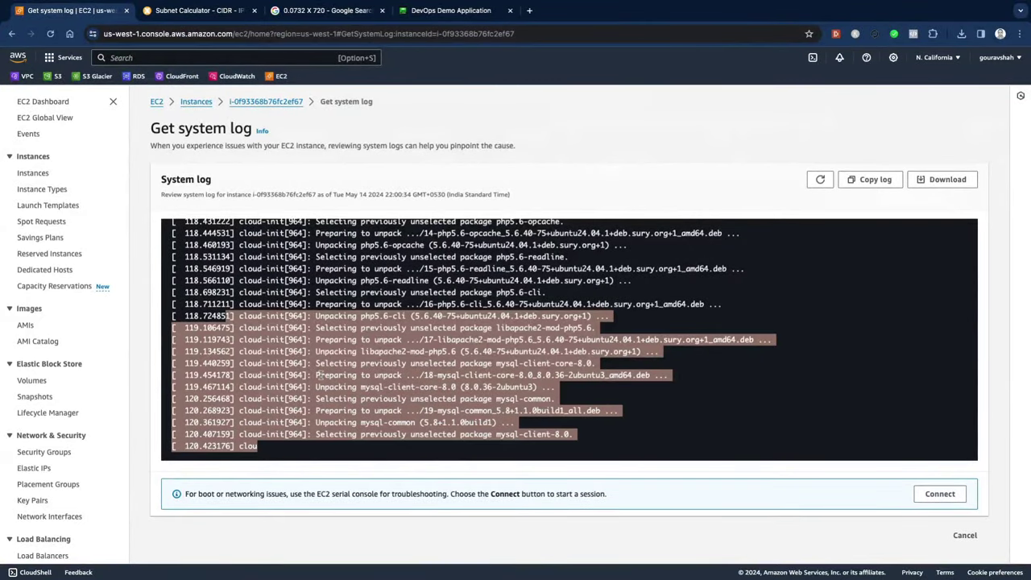
{"action": "left_click", "coordinate": [439, 12]}
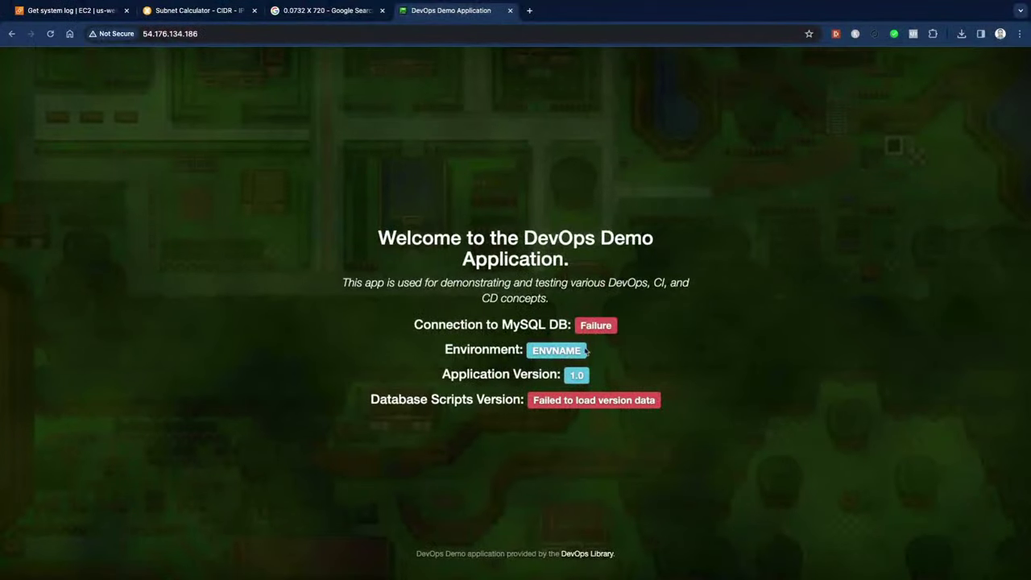
Step: Highlight the 'Connection to MySQL DB: Failure' message, then go back to the 'Get system log | EC2' tab
{"action": "triple_click", "coordinate": [589, 326]}
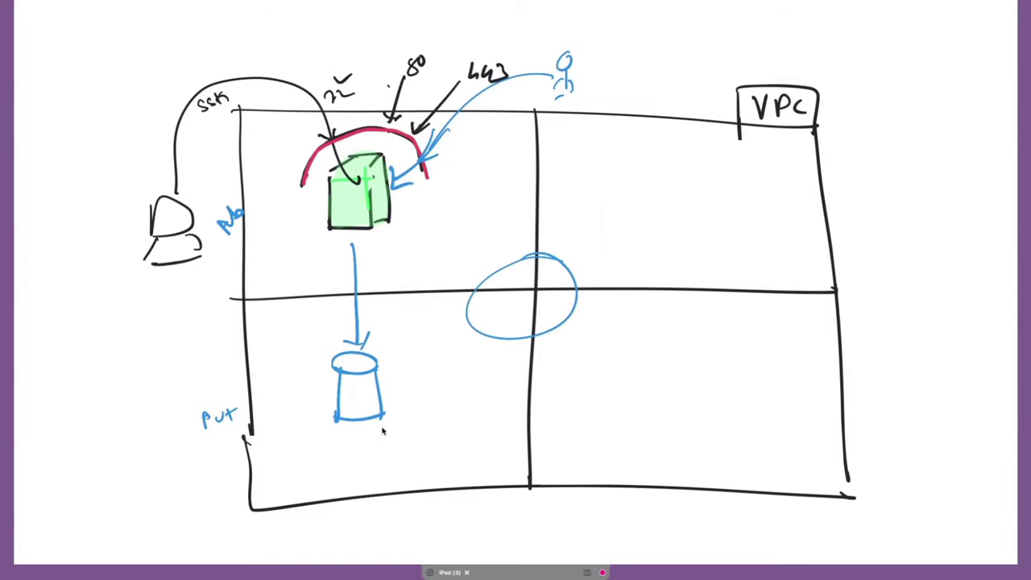
{"action": "key", "text": "ctrl+Right"}
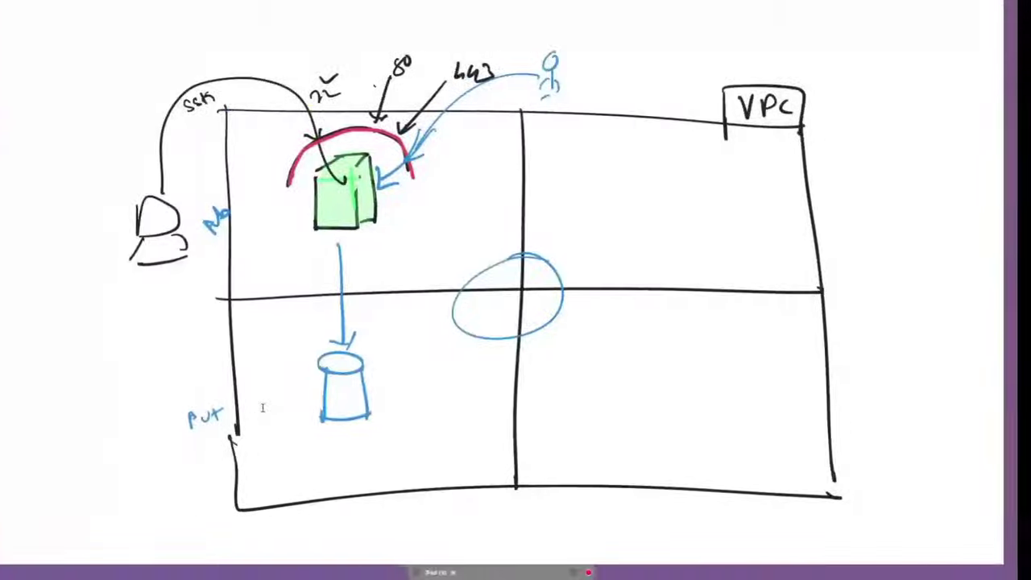
{"action": "key", "text": "ctrl+Left"}
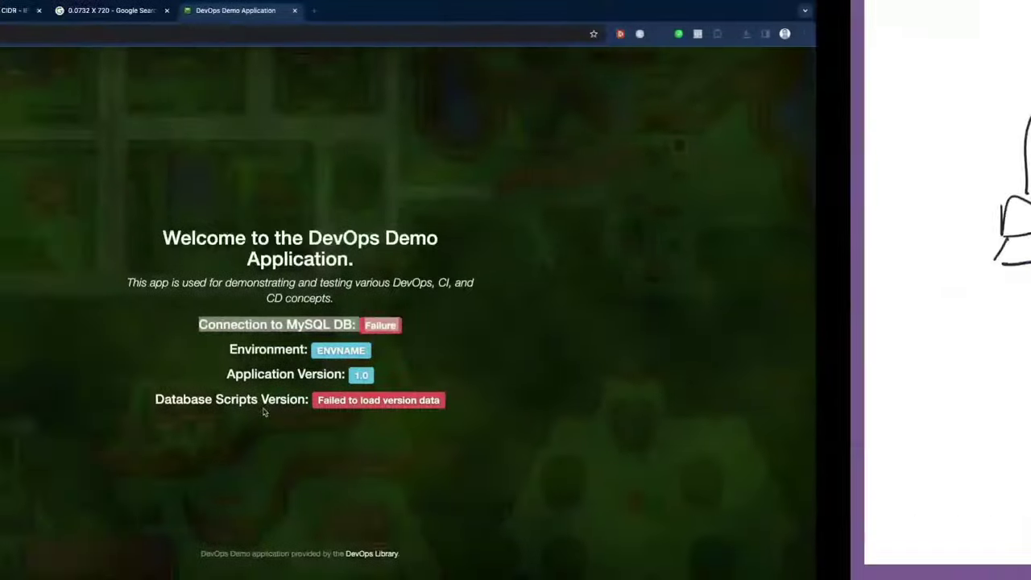
{"action": "left_click", "coordinate": [78, 6]}
{"action": "left_click", "coordinate": [19, 210]}
{"action": "left_click", "coordinate": [67, 16]}
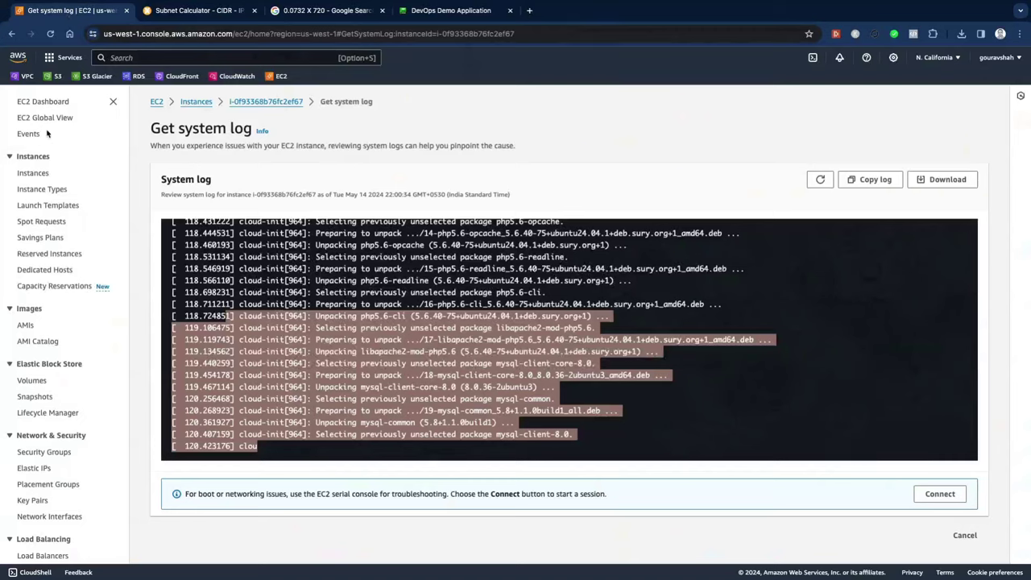
Step: Sketch a box around both private subnets with databases M and S in two availability zones
{"action": "left_click", "coordinate": [137, 79]}
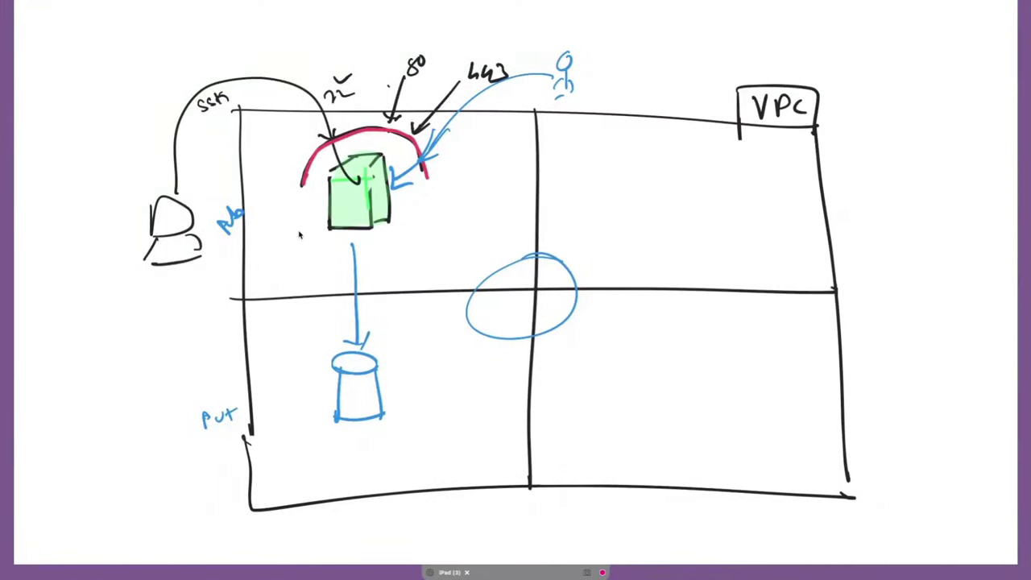
{"action": "mouse_move", "coordinate": [374, 341]}
{"action": "left_mouse_down"}
{"action": "mouse_move", "coordinate": [287, 399]}
{"action": "mouse_move", "coordinate": [488, 450]}
{"action": "mouse_move", "coordinate": [720, 447]}
{"action": "mouse_move", "coordinate": [727, 347]}
{"action": "mouse_move", "coordinate": [332, 344]}
{"action": "left_mouse_up"}
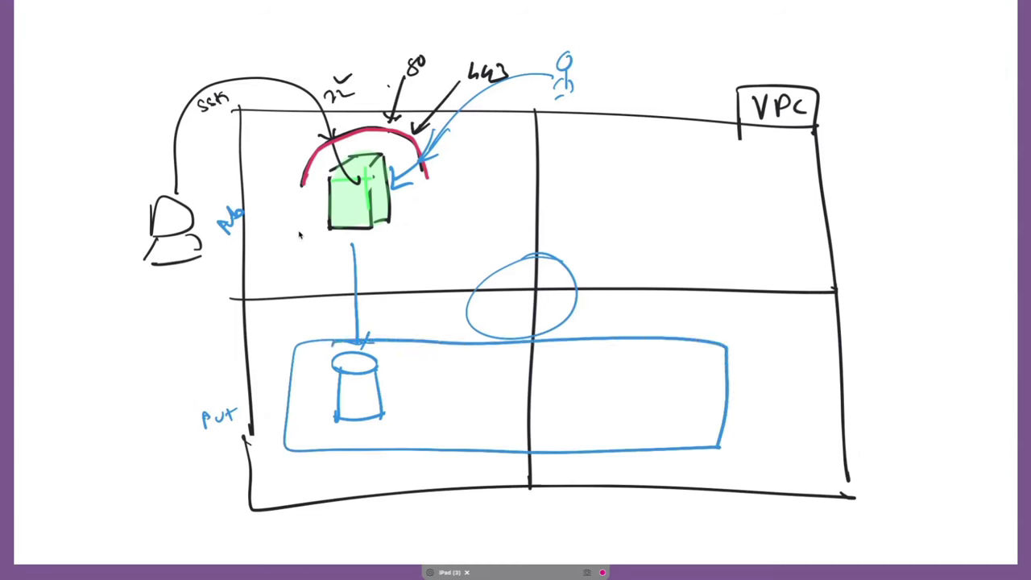
{"action": "mouse_move", "coordinate": [603, 386]}
{"action": "left_mouse_down"}
{"action": "mouse_move", "coordinate": [604, 418]}
{"action": "mouse_move", "coordinate": [615, 372]}
{"action": "mouse_move", "coordinate": [636, 413]}
{"action": "mouse_move", "coordinate": [628, 416]}
{"action": "left_mouse_up"}
{"action": "left_click_drag", "start_coordinate": [608, 385], "coordinate": [619, 375]}
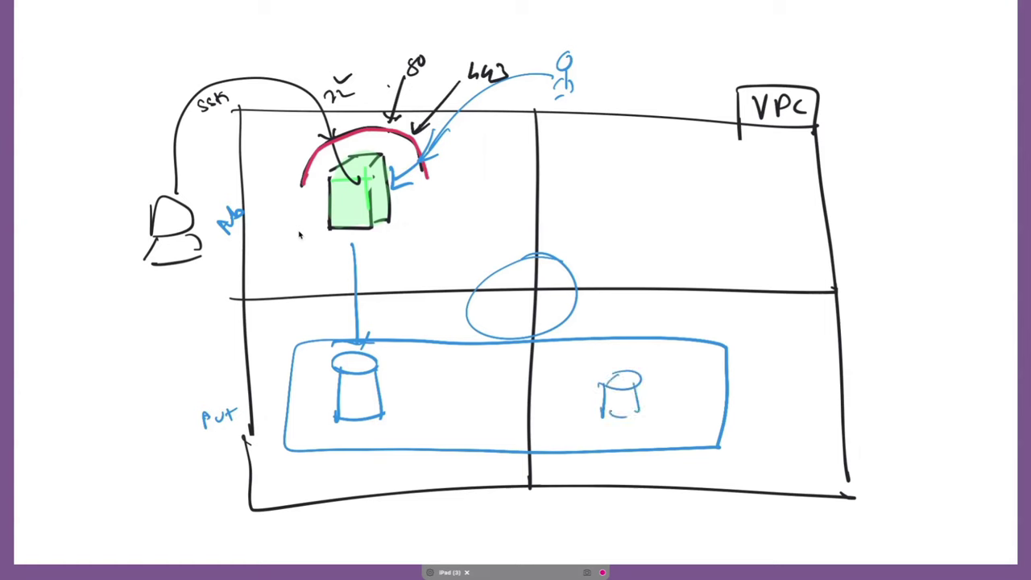
{"action": "mouse_move", "coordinate": [352, 412]}
{"action": "left_mouse_down"}
{"action": "mouse_move", "coordinate": [364, 388]}
{"action": "mouse_move", "coordinate": [372, 410]}
{"action": "left_mouse_up"}
{"action": "left_click_drag", "start_coordinate": [622, 394], "coordinate": [609, 410]}
{"action": "mouse_move", "coordinate": [433, 512]}
{"action": "left_mouse_down"}
{"action": "mouse_move", "coordinate": [445, 499]}
{"action": "mouse_move", "coordinate": [462, 508]}
{"action": "mouse_move", "coordinate": [494, 491]}
{"action": "left_mouse_up"}
{"action": "mouse_move", "coordinate": [626, 509]}
{"action": "left_mouse_down"}
{"action": "mouse_move", "coordinate": [625, 496]}
{"action": "mouse_move", "coordinate": [651, 507]}
{"action": "left_mouse_up"}
{"action": "mouse_move", "coordinate": [656, 502]}
{"action": "left_mouse_down"}
{"action": "mouse_move", "coordinate": [690, 499]}
{"action": "mouse_move", "coordinate": [681, 508]}
{"action": "left_mouse_up"}
Step: Illustrate failover by crossing out M and ticking S, then sketch links to further databases
{"action": "left_click_drag", "start_coordinate": [333, 354], "coordinate": [385, 439]}
{"action": "left_click_drag", "start_coordinate": [377, 347], "coordinate": [323, 482]}
{"action": "left_click_drag", "start_coordinate": [662, 399], "coordinate": [707, 385]}
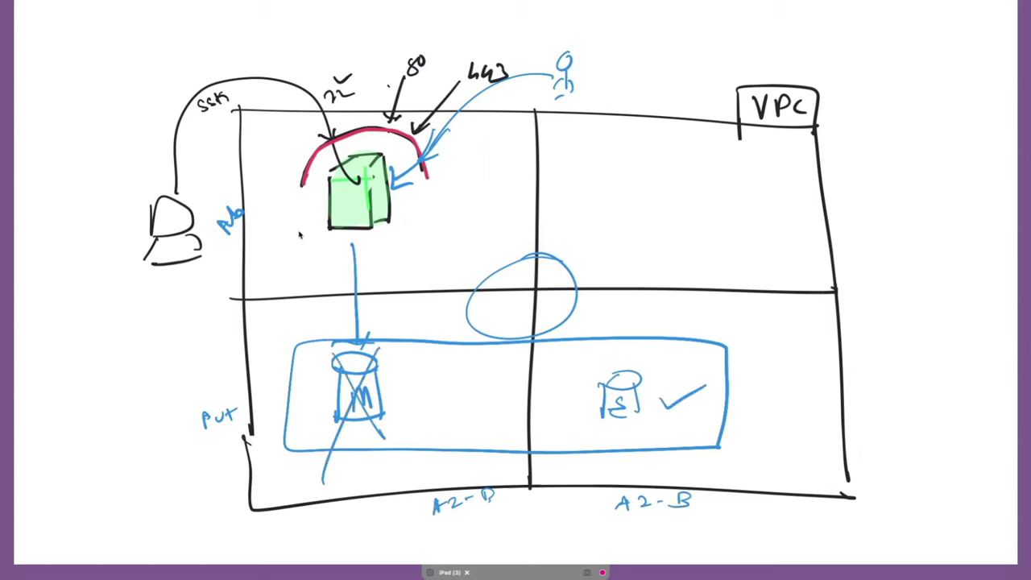
{"action": "key", "text": "ctrl+z"}
{"action": "key", "text": "ctrl+z"}
{"action": "key", "text": "ctrl+z"}
{"action": "key", "text": "ctrl+z"}
{"action": "key", "text": "ctrl+z"}
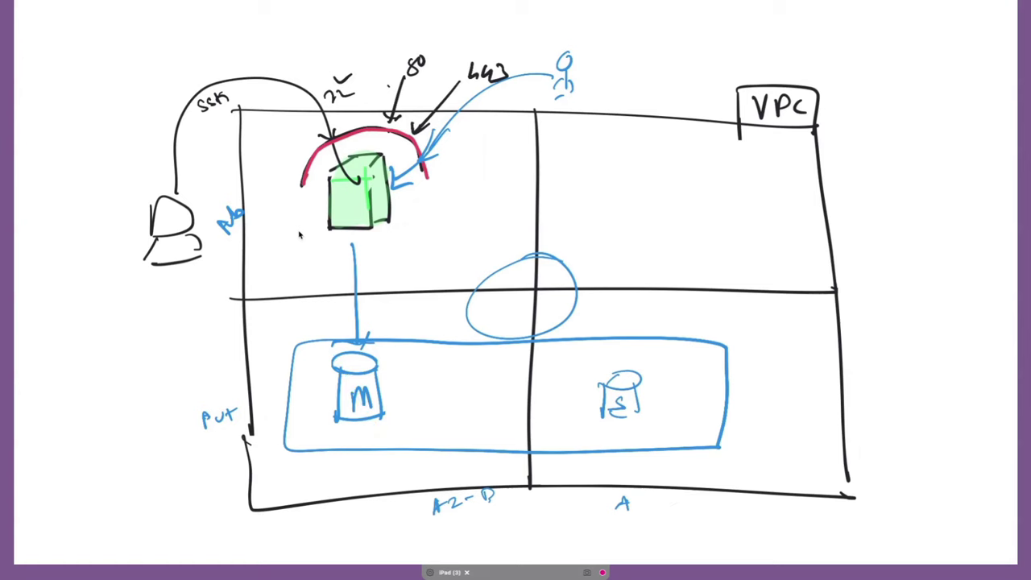
{"action": "mouse_move", "coordinate": [606, 389]}
{"action": "left_mouse_down"}
{"action": "mouse_move", "coordinate": [612, 415]}
{"action": "mouse_move", "coordinate": [639, 420]}
{"action": "left_mouse_up"}
{"action": "mouse_move", "coordinate": [411, 395]}
{"action": "left_mouse_down"}
{"action": "mouse_move", "coordinate": [554, 387]}
{"action": "mouse_move", "coordinate": [578, 369]}
{"action": "mouse_move", "coordinate": [560, 395]}
{"action": "mouse_move", "coordinate": [585, 364]}
{"action": "left_mouse_up"}
{"action": "left_click_drag", "start_coordinate": [577, 371], "coordinate": [577, 396]}
{"action": "mouse_move", "coordinate": [479, 376]}
{"action": "left_mouse_down"}
{"action": "mouse_move", "coordinate": [496, 401]}
{"action": "mouse_move", "coordinate": [503, 372]}
{"action": "left_mouse_up"}
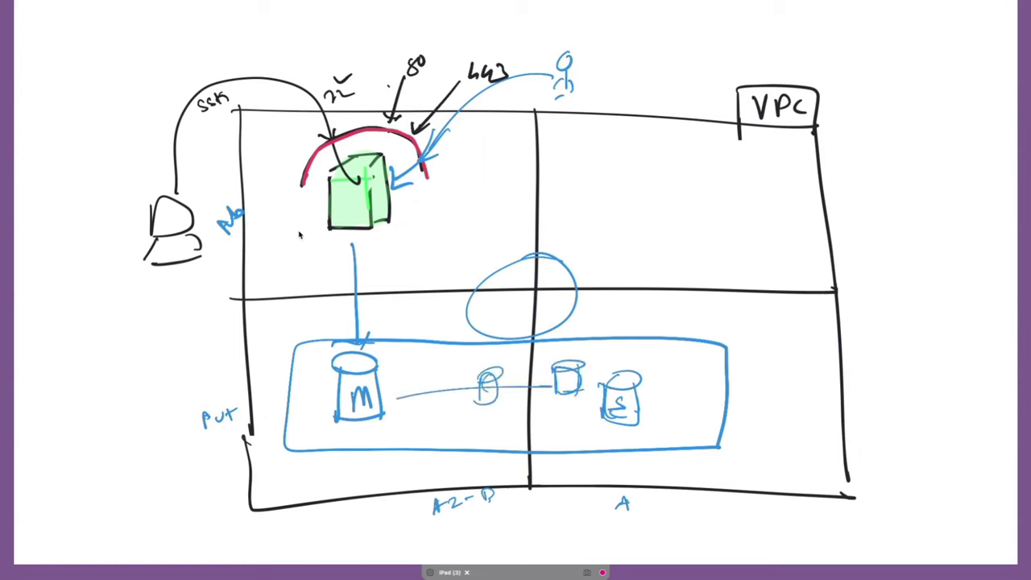
Step: Label the box enclosing the private subnets 'db subnet group'
{"action": "left_click_drag", "start_coordinate": [672, 324], "coordinate": [734, 335]}
{"action": "left_click_drag", "start_coordinate": [735, 319], "coordinate": [743, 335]}
{"action": "left_click_drag", "start_coordinate": [742, 335], "coordinate": [757, 333]}
{"action": "mouse_move", "coordinate": [762, 319]}
{"action": "left_mouse_down"}
{"action": "mouse_move", "coordinate": [767, 333]}
{"action": "mouse_move", "coordinate": [791, 342]}
{"action": "mouse_move", "coordinate": [805, 332]}
{"action": "left_mouse_up"}
{"action": "left_click_drag", "start_coordinate": [810, 329], "coordinate": [825, 342]}
{"action": "left_click_drag", "start_coordinate": [826, 325], "coordinate": [834, 332]}
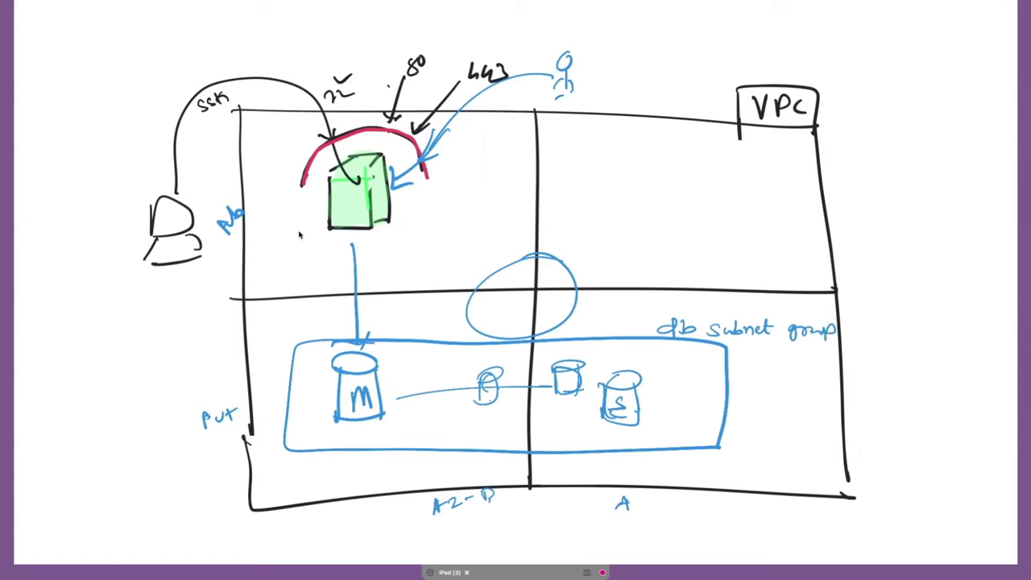
Step: Write P and D in the upper subnets, then undo those labels
{"action": "mouse_move", "coordinate": [445, 193]}
{"action": "left_mouse_down"}
{"action": "mouse_move", "coordinate": [446, 227]}
{"action": "mouse_move", "coordinate": [444, 216]}
{"action": "left_mouse_up"}
{"action": "left_click_drag", "start_coordinate": [660, 195], "coordinate": [667, 234]}
{"action": "left_click_drag", "start_coordinate": [664, 193], "coordinate": [669, 231]}
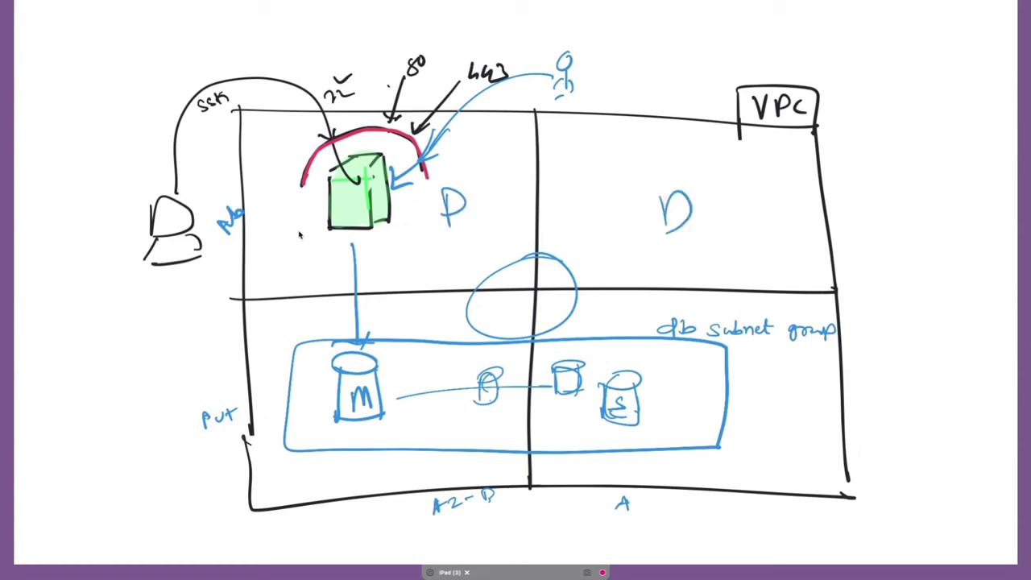
{"action": "key", "text": "ctrl+z"}
{"action": "key", "text": "ctrl+z"}
{"action": "key", "text": "ctrl+z"}
{"action": "key", "text": "ctrl+z"}
{"action": "key", "text": "ctrl+z"}
{"action": "key", "text": "ctrl+z"}
{"action": "key", "text": "ctrl+z"}
{"action": "key", "text": "ctrl+z"}
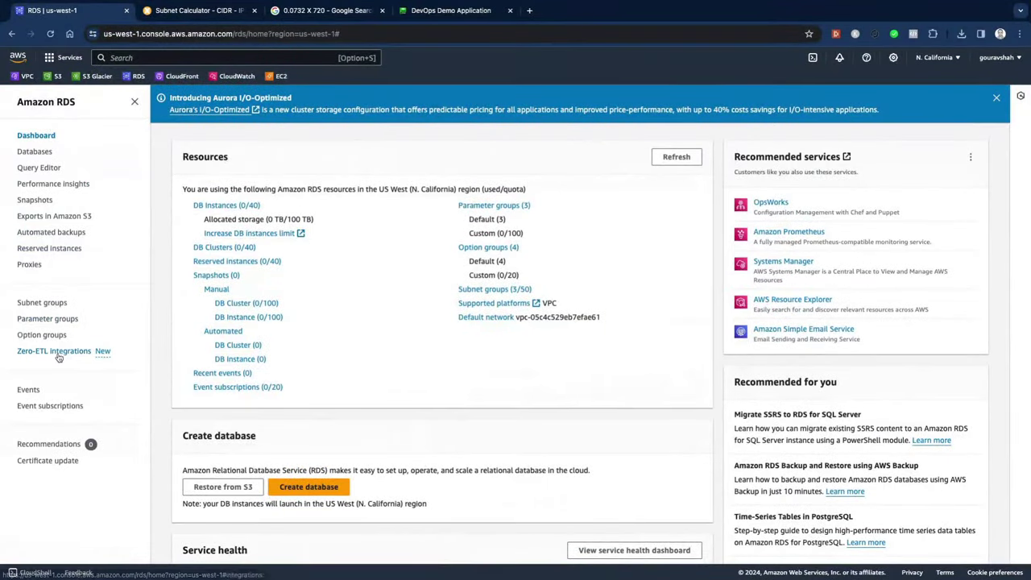
Step: Start a DB subnet group named devopsdemo with description 'Subnet group for Devops Demo DB'
{"action": "left_click", "coordinate": [52, 305]}
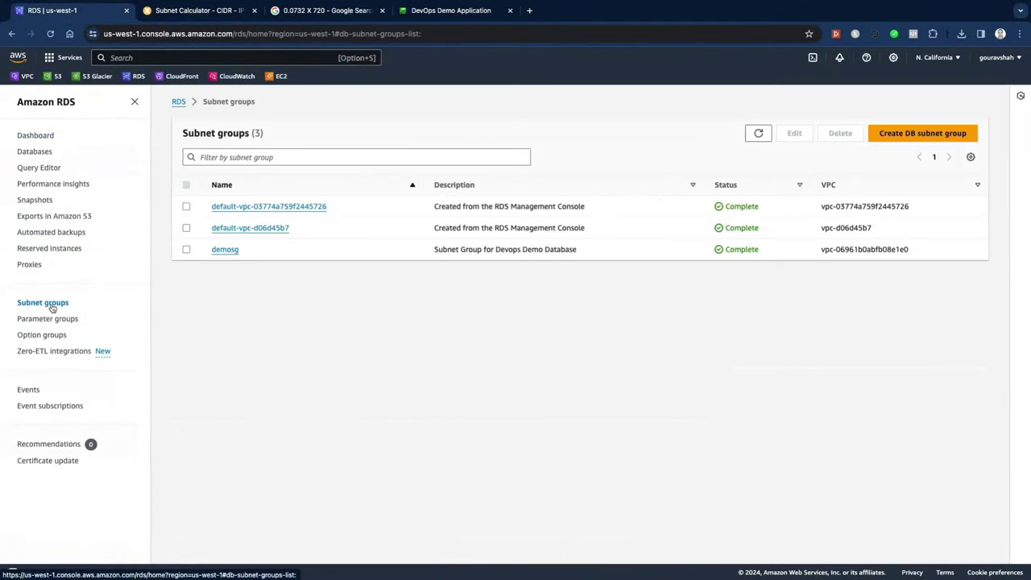
{"action": "left_click", "coordinate": [899, 140]}
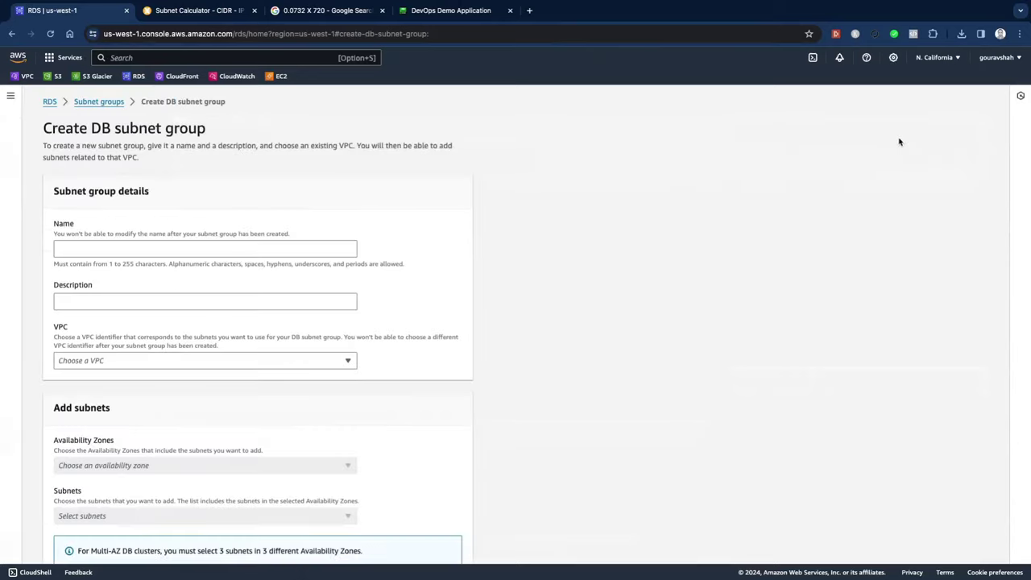
{"action": "left_click", "coordinate": [184, 253]}
{"action": "type", "text": "devopsdemo"}
{"action": "left_click", "coordinate": [190, 303]}
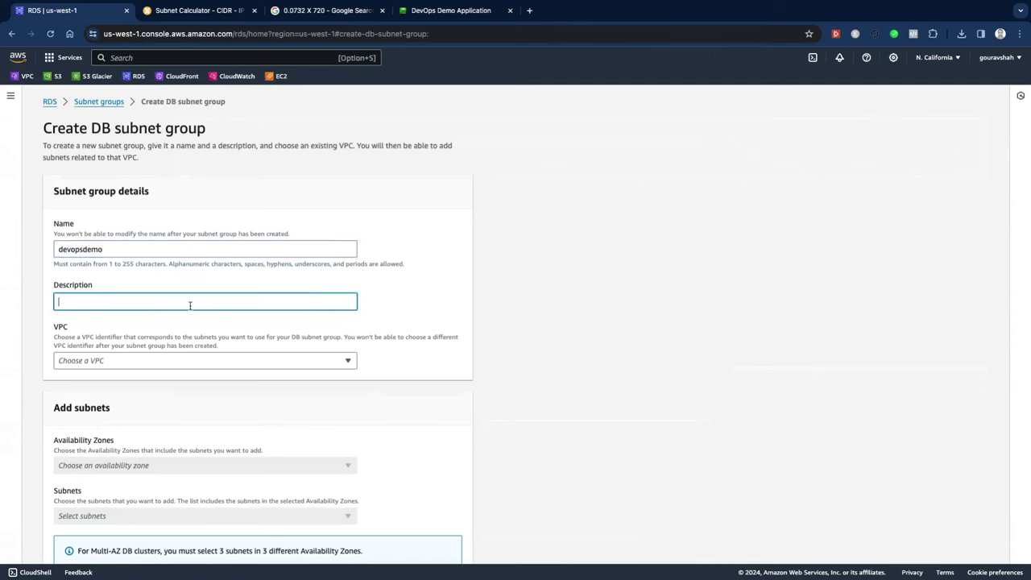
{"action": "type", "text": "Subnet group for Devops Demo"}
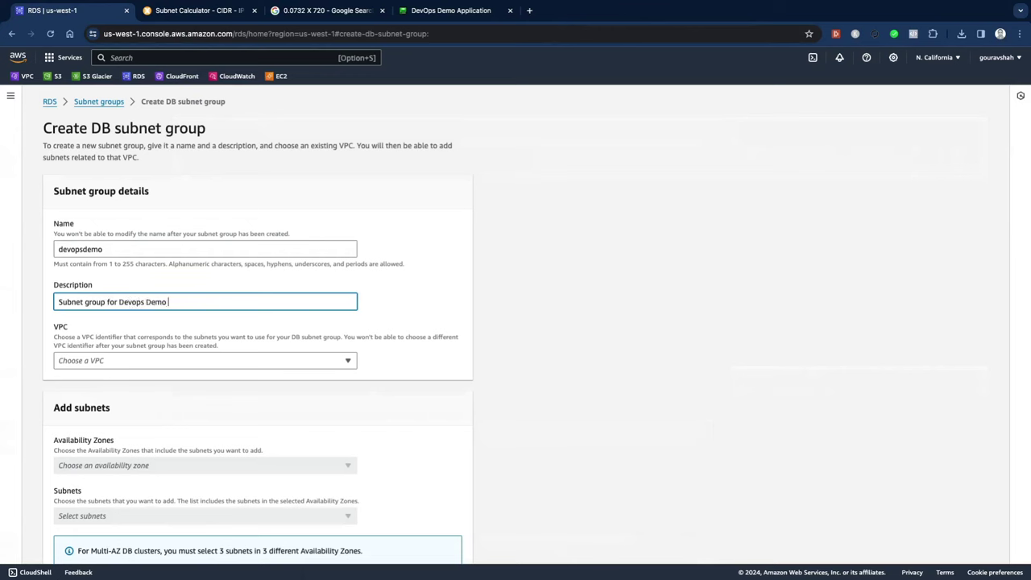
{"action": "type", "text": " DB"}
Step: Choose project-vpc, zones us-west-1b and us-west-1c, and subnets 10.0.144.0/20 and 10.0.128.0/20
{"action": "left_click", "coordinate": [214, 365]}
{"action": "left_click", "coordinate": [209, 383]}
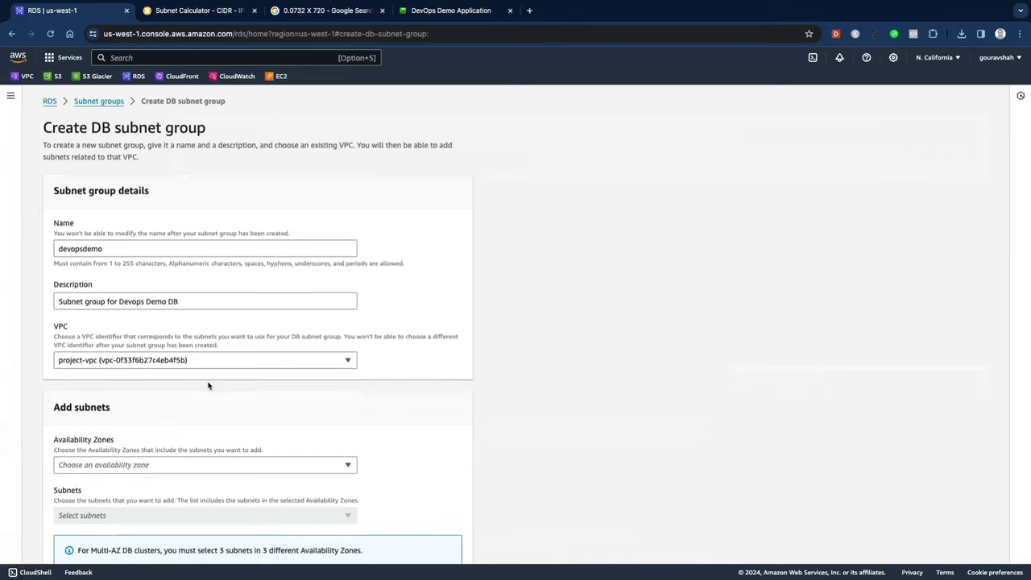
{"action": "scroll", "coordinate": [207, 385], "scroll_direction": "down", "scroll_amount": 3}
{"action": "left_click", "coordinate": [169, 316]}
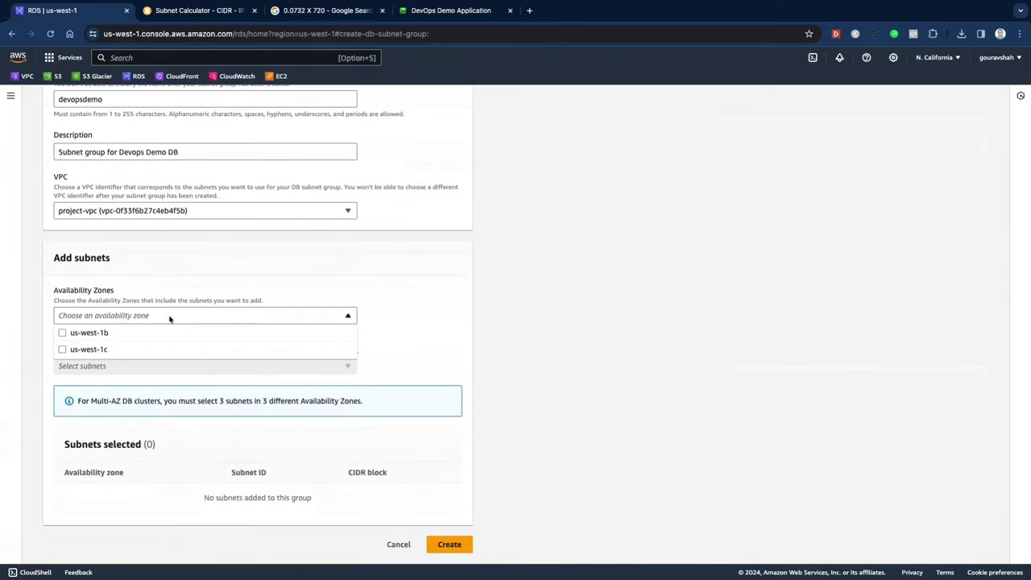
{"action": "left_click", "coordinate": [65, 334]}
{"action": "left_click", "coordinate": [63, 351]}
{"action": "left_click", "coordinate": [379, 347]}
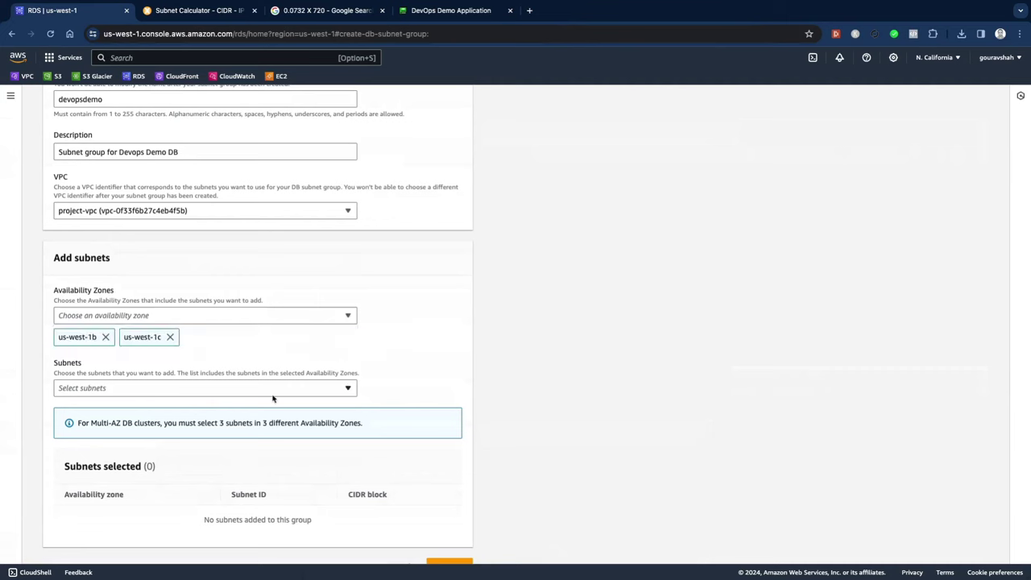
{"action": "left_click", "coordinate": [271, 396]}
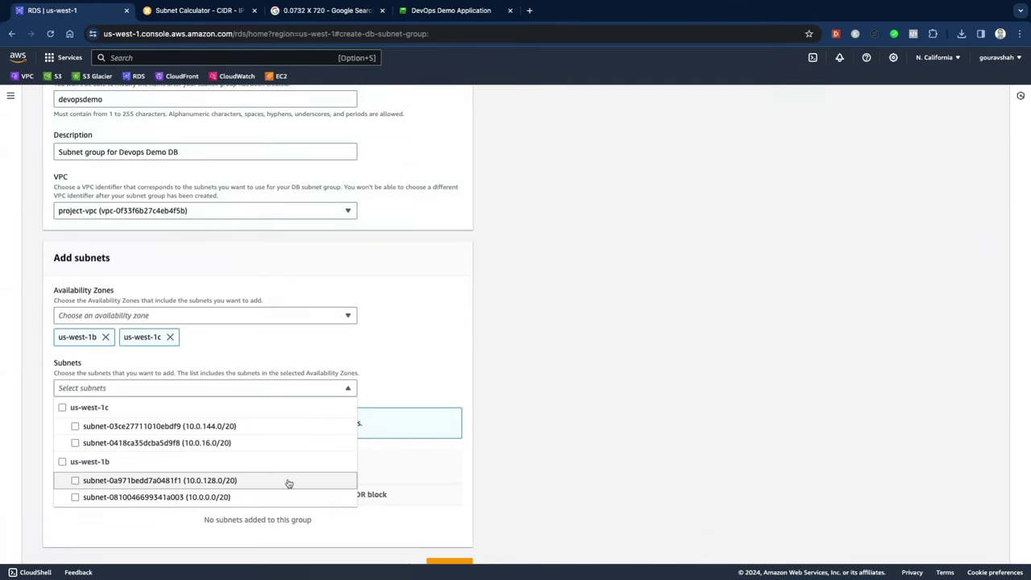
{"action": "left_click", "coordinate": [75, 426]}
{"action": "left_click", "coordinate": [75, 481]}
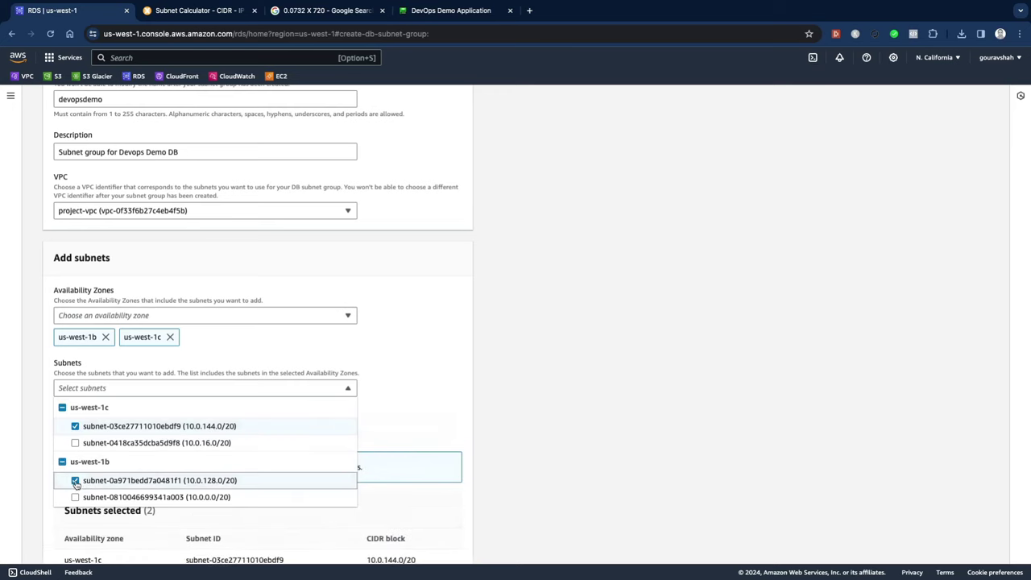
{"action": "middle_click", "coordinate": [26, 81]}
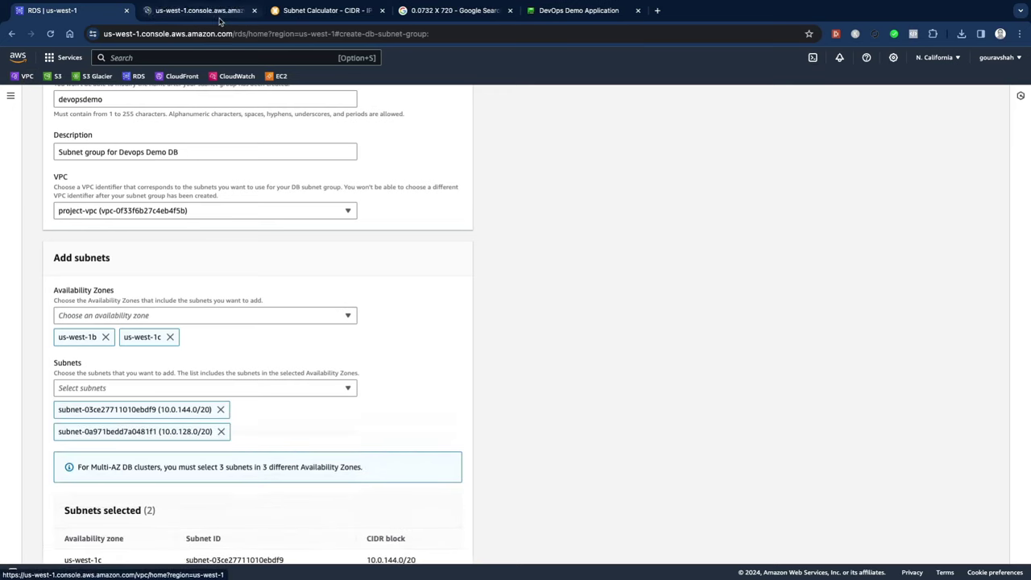
Step: Confirm in the VPC Subnets list that 10.0.144.0/20 is private and 10.0.0.0/20 public, then return to RDS
{"action": "left_click", "coordinate": [205, 11]}
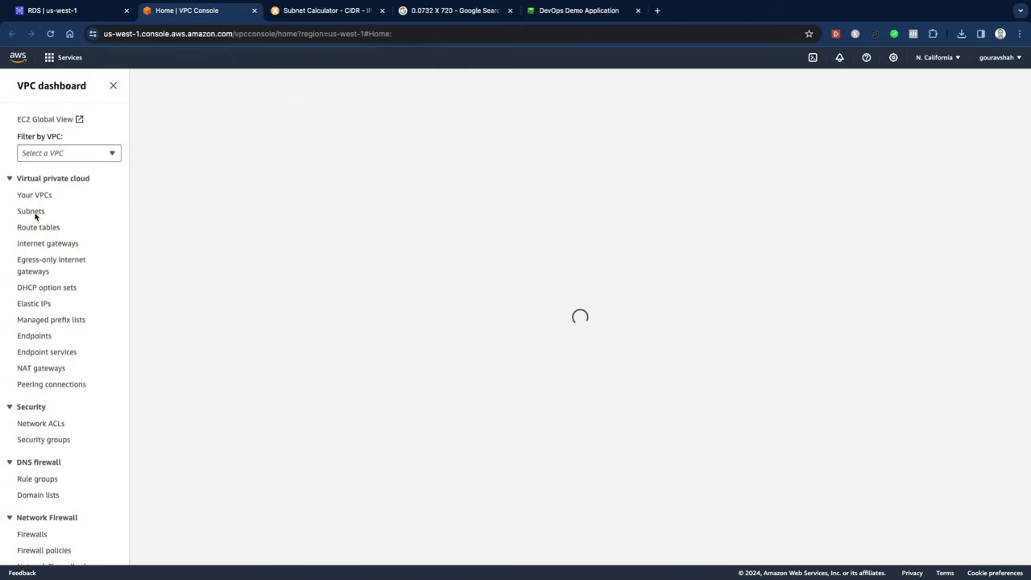
{"action": "left_click", "coordinate": [35, 215]}
{"action": "left_click", "coordinate": [36, 227]}
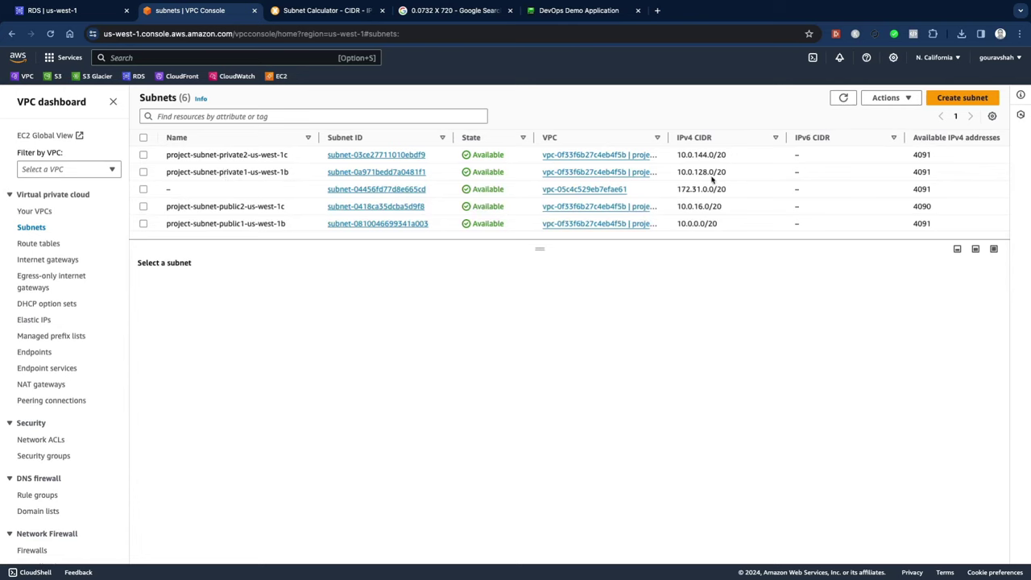
{"action": "left_click_drag", "start_coordinate": [722, 172], "coordinate": [678, 155]}
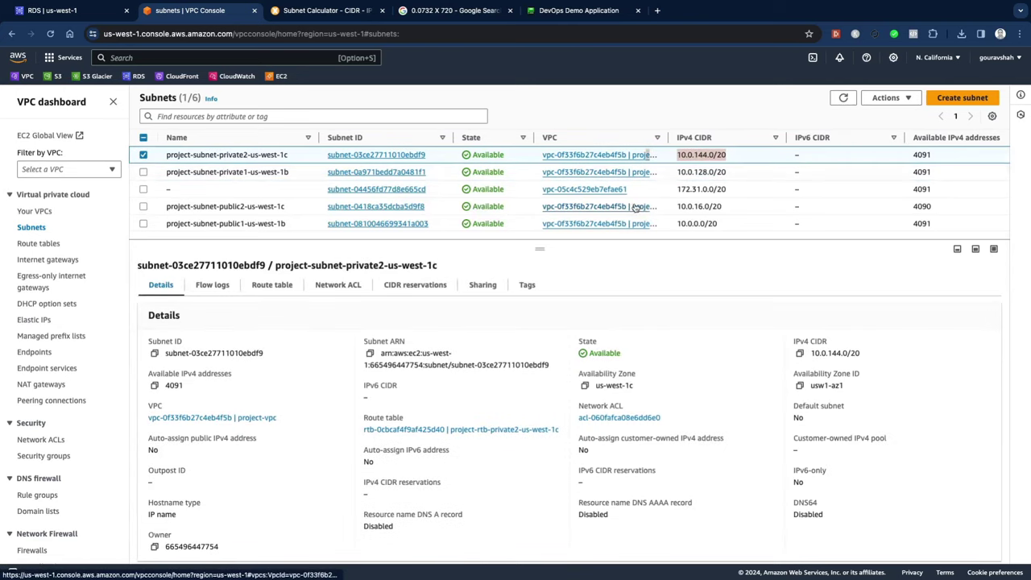
{"action": "left_click_drag", "start_coordinate": [722, 206], "coordinate": [667, 225]}
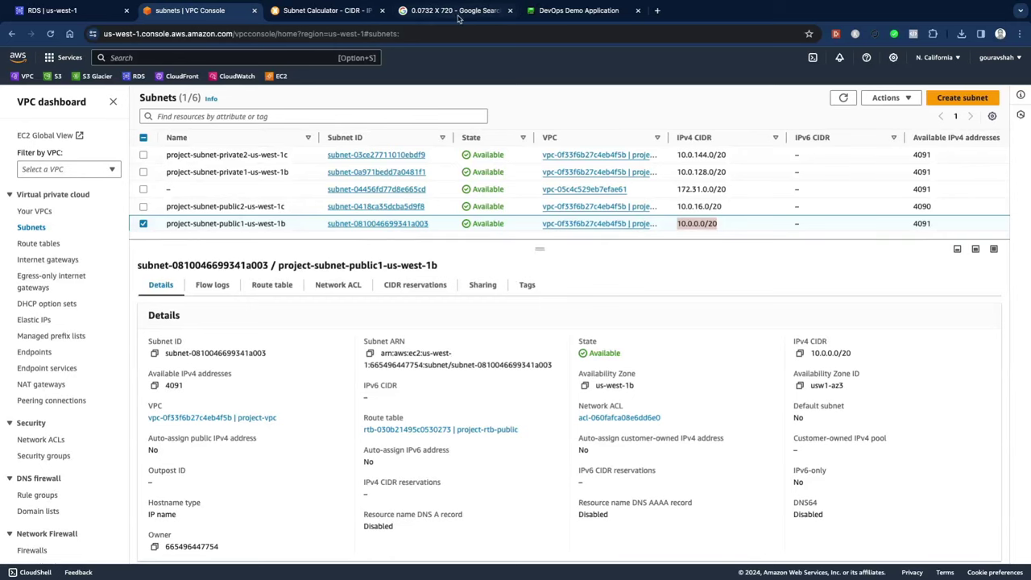
{"action": "left_click", "coordinate": [104, 14]}
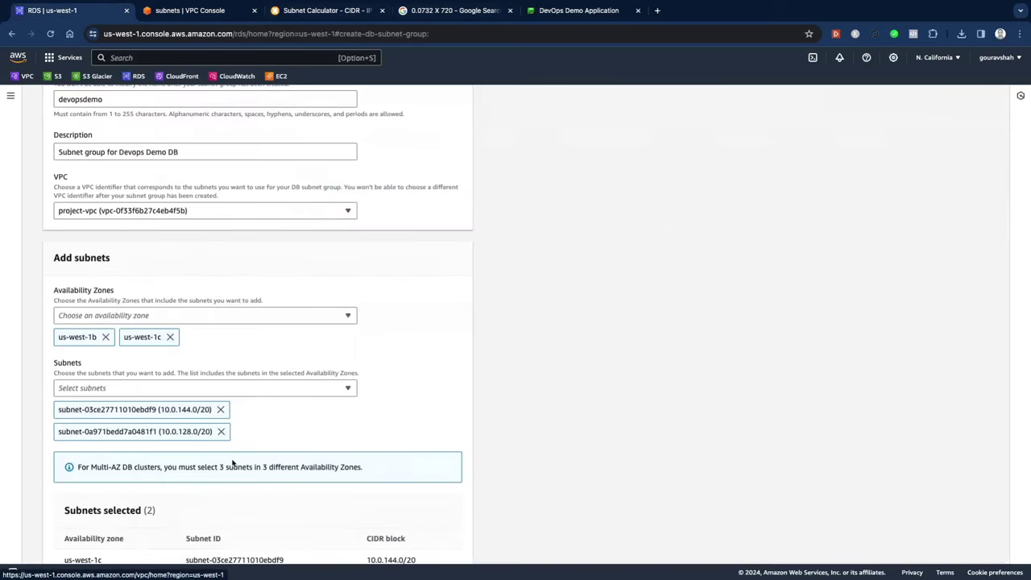
Step: Create the devopsdemo subnet group and go back to the RDS dashboard
{"action": "key", "text": "ctrl+Right"}
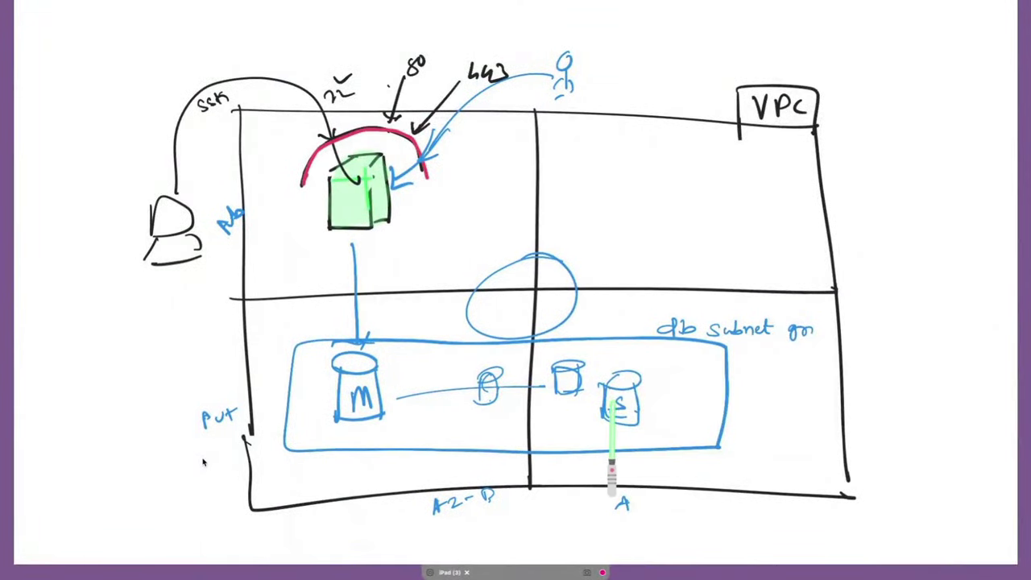
{"action": "key", "text": "ctrl+Left"}
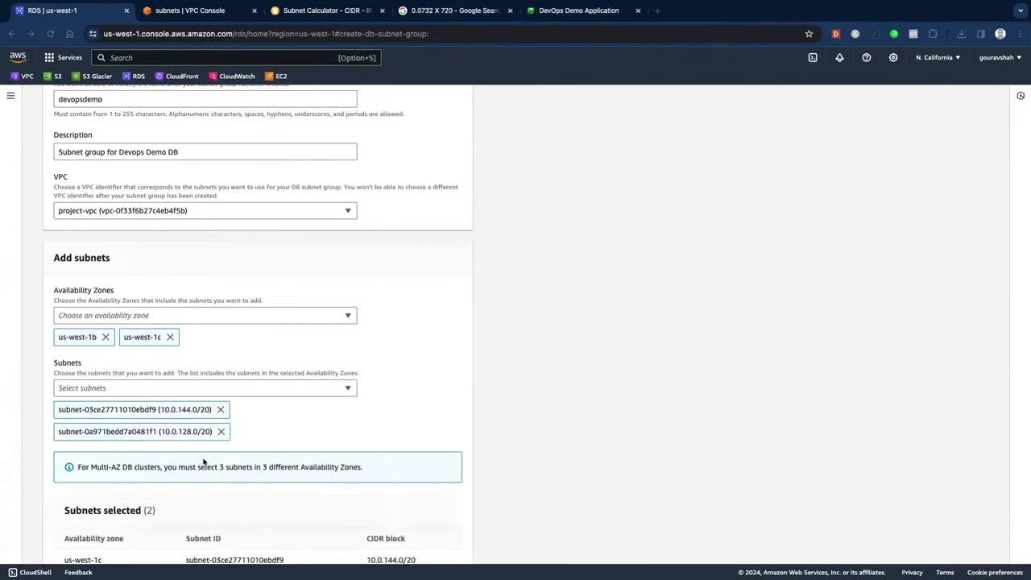
{"action": "scroll", "coordinate": [168, 460], "scroll_direction": "down", "scroll_amount": 2}
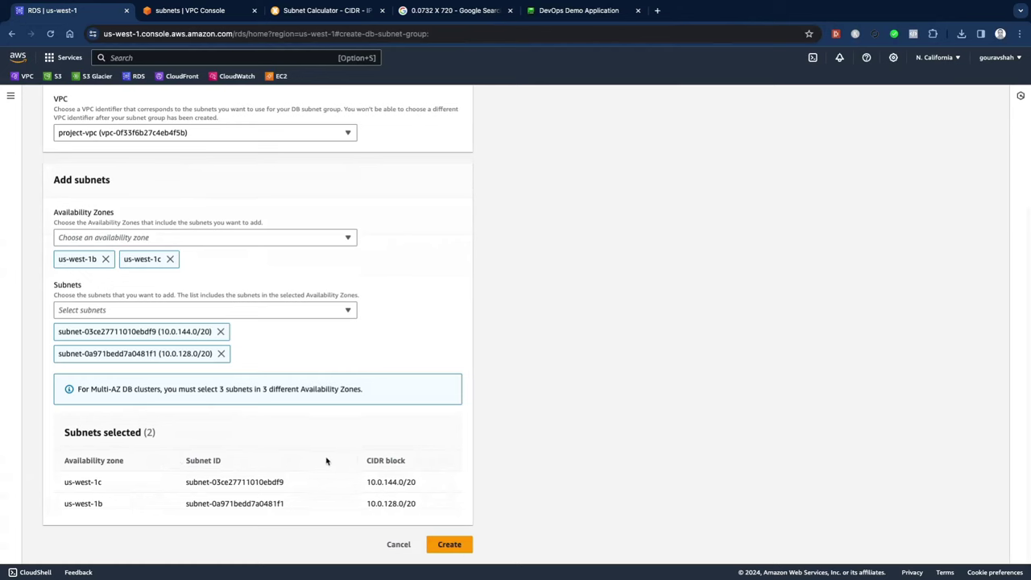
{"action": "scroll", "coordinate": [327, 461], "scroll_direction": "up", "scroll_amount": 4}
{"action": "scroll", "coordinate": [326, 460], "scroll_direction": "down", "scroll_amount": 4}
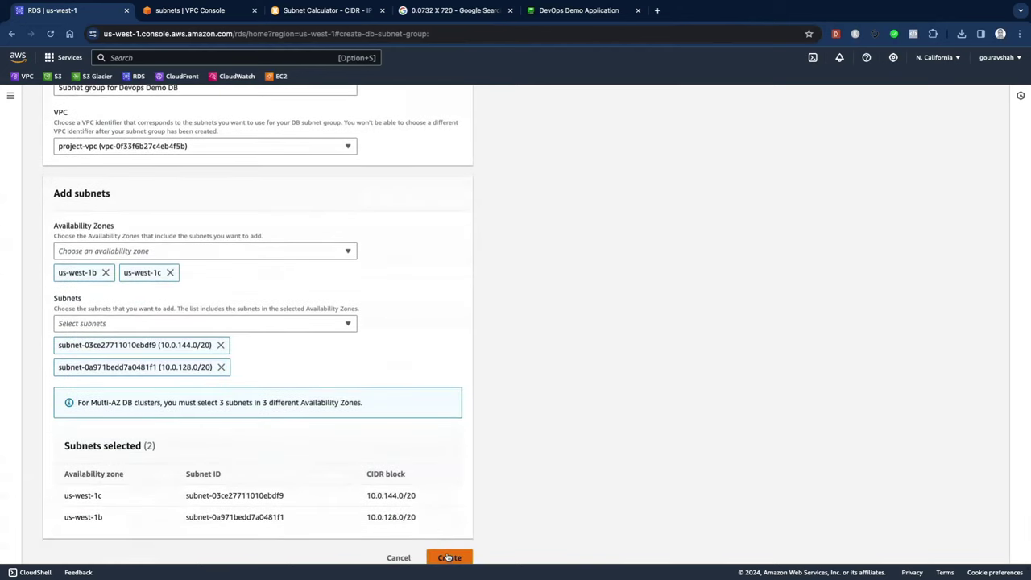
{"action": "left_click", "coordinate": [448, 557]}
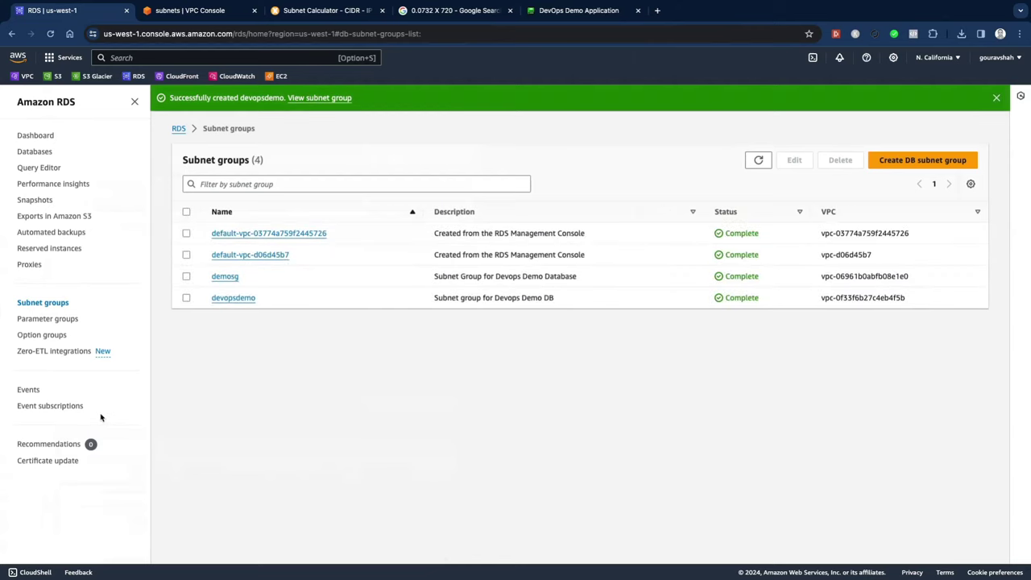
{"action": "left_click", "coordinate": [41, 137]}
Step: Start creating a database, trying MySQL and Aurora MySQL before choosing MariaDB as the engine
{"action": "left_click", "coordinate": [44, 152]}
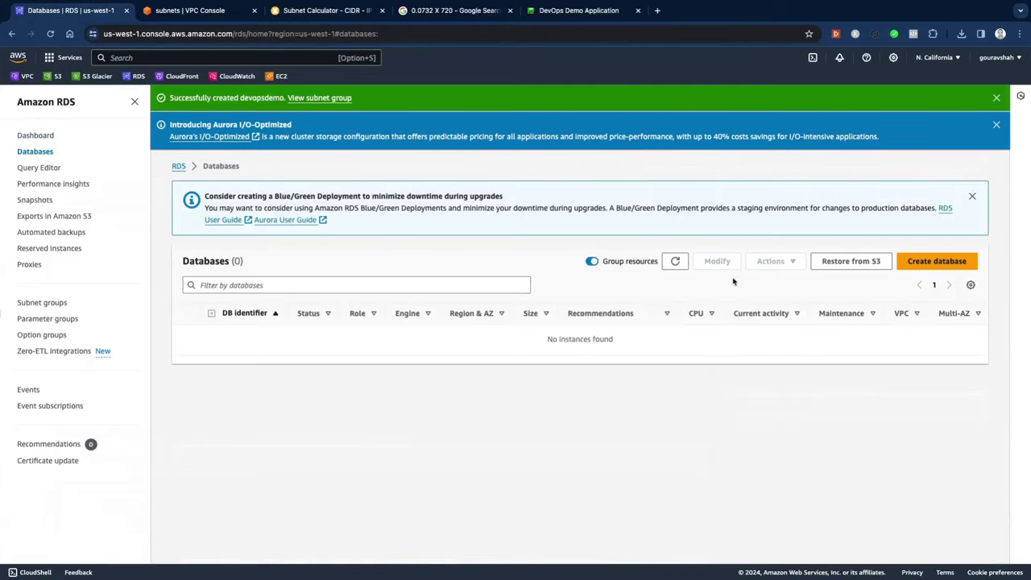
{"action": "left_click", "coordinate": [926, 262]}
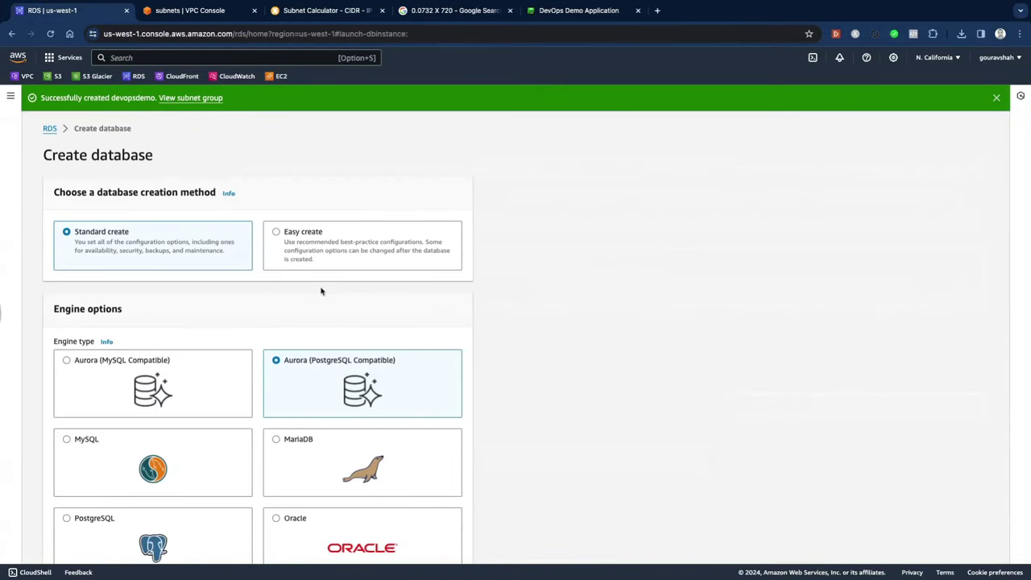
{"action": "scroll", "coordinate": [208, 376], "scroll_direction": "down", "scroll_amount": 5}
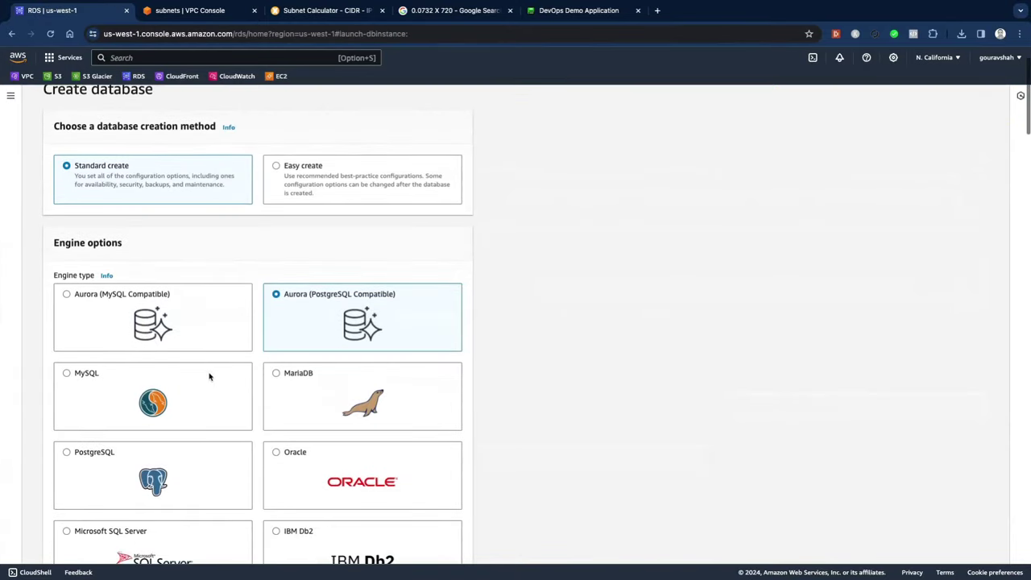
{"action": "scroll", "coordinate": [208, 376], "scroll_direction": "down", "scroll_amount": 1}
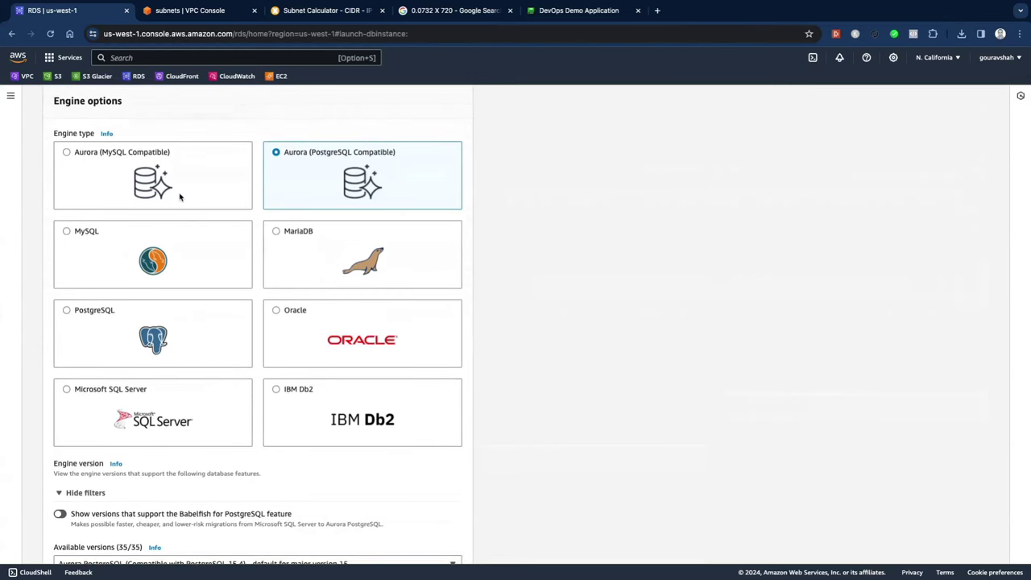
{"action": "left_click", "coordinate": [84, 250]}
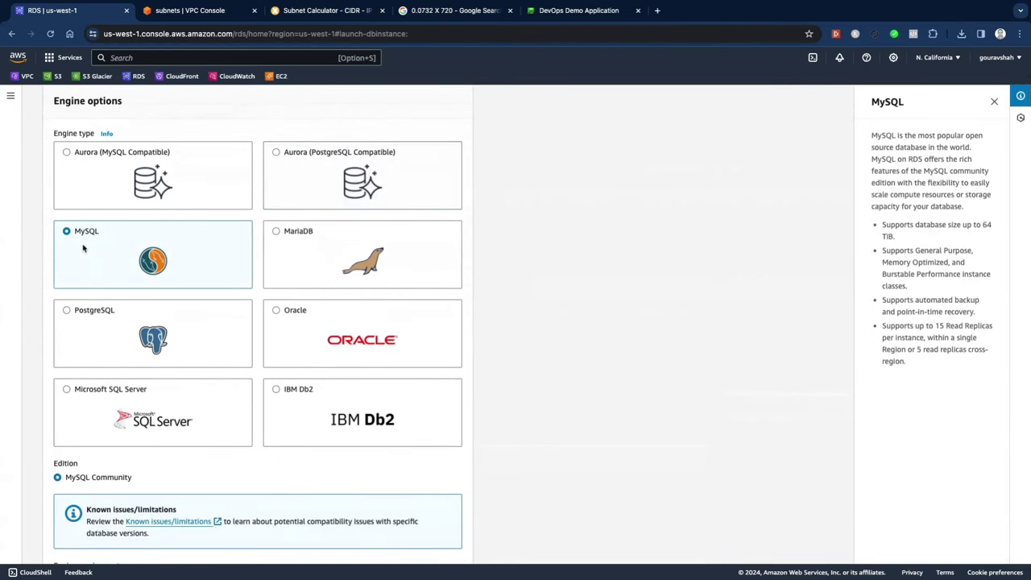
{"action": "left_click", "coordinate": [138, 170]}
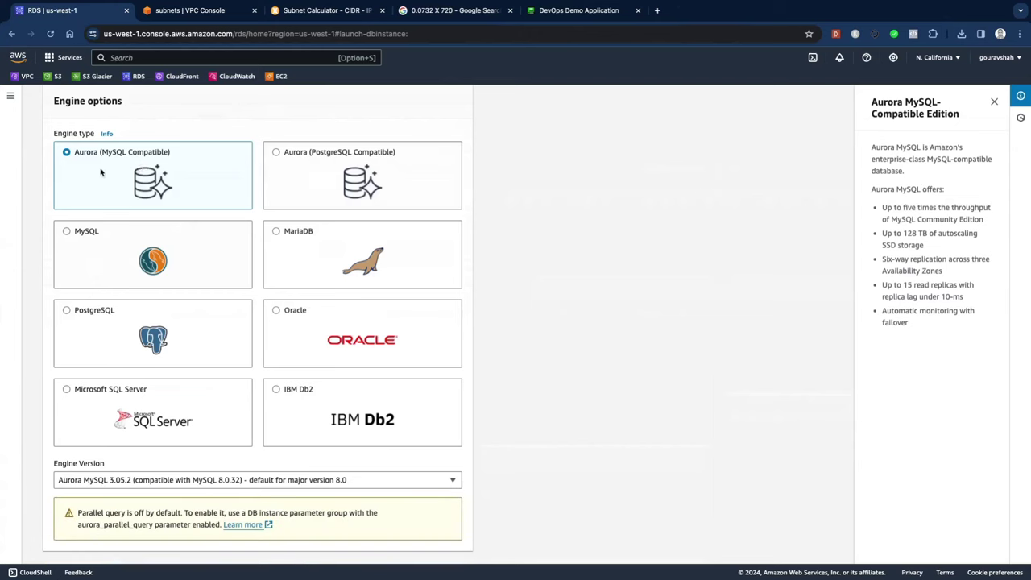
{"action": "left_click", "coordinate": [236, 246]}
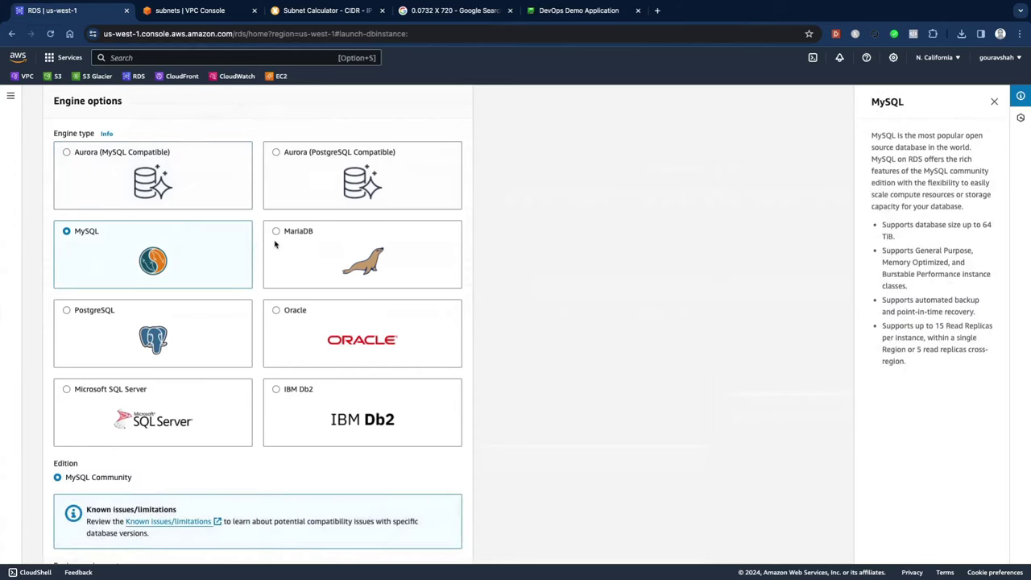
{"action": "left_click", "coordinate": [274, 242]}
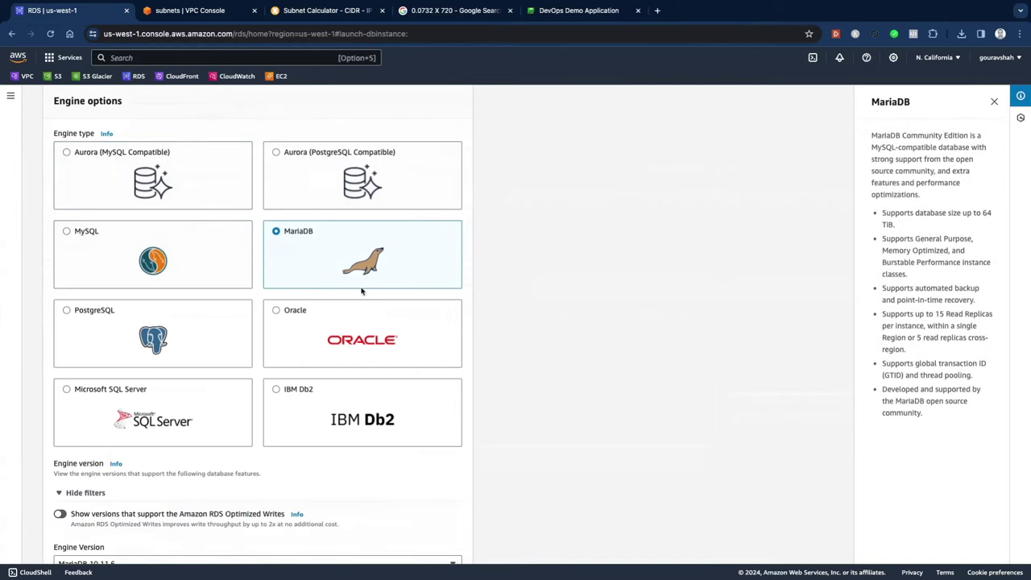
{"action": "scroll", "coordinate": [323, 285], "scroll_direction": "down", "scroll_amount": 5}
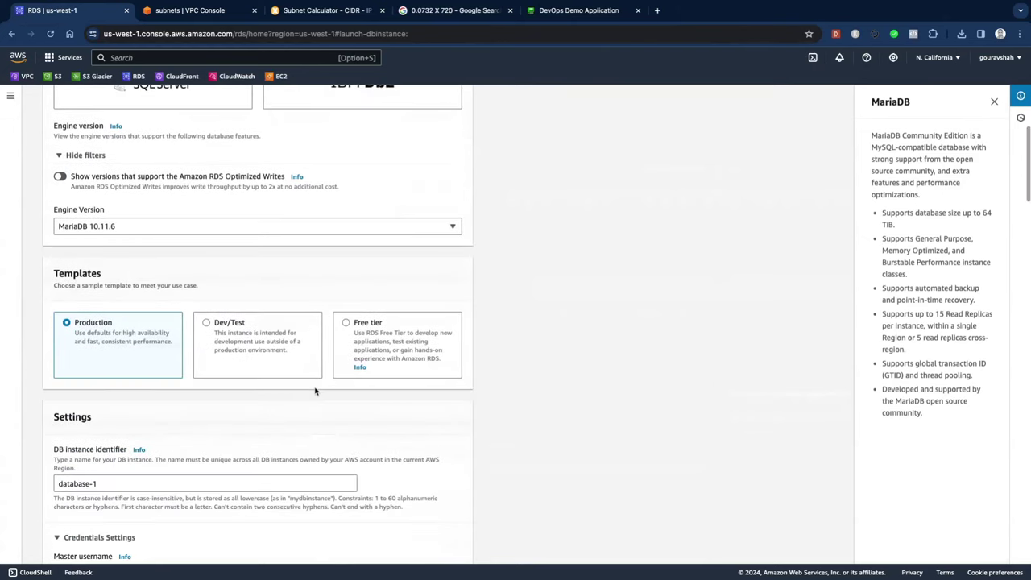
Step: Review the Free tier and Production template defaults, then select the Dev/Test template
{"action": "left_click", "coordinate": [401, 360]}
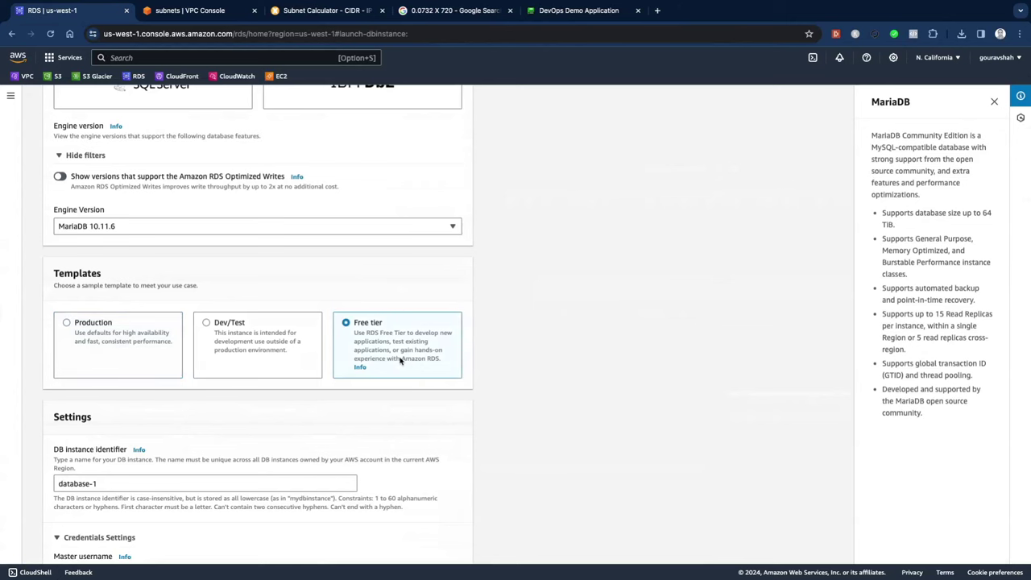
{"action": "scroll", "coordinate": [112, 364], "scroll_direction": "down", "scroll_amount": 4}
{"action": "scroll", "coordinate": [129, 369], "scroll_direction": "up", "scroll_amount": 3}
{"action": "left_click", "coordinate": [129, 277]}
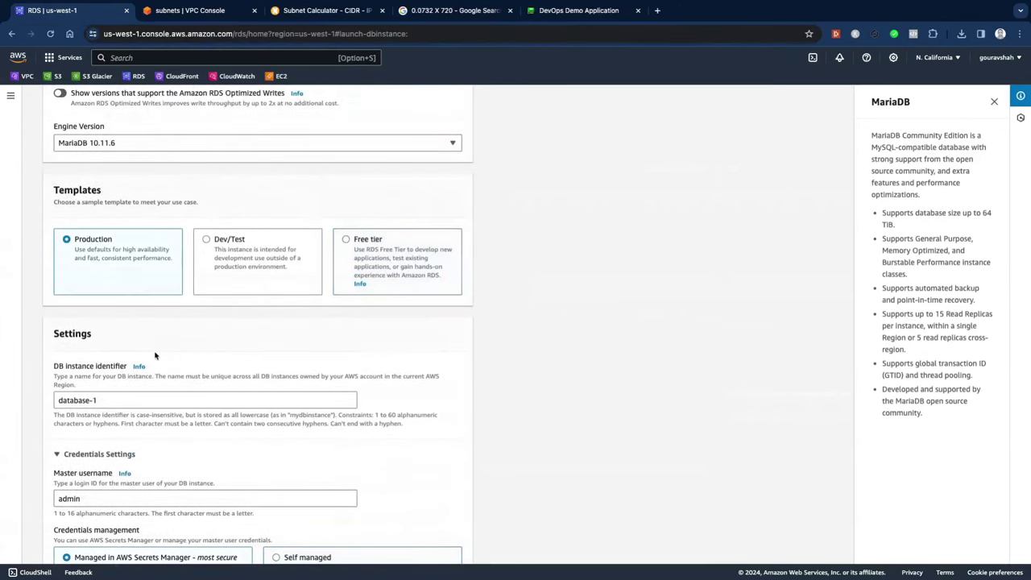
{"action": "scroll", "coordinate": [155, 356], "scroll_direction": "down", "scroll_amount": 4}
{"action": "scroll", "coordinate": [156, 355], "scroll_direction": "down", "scroll_amount": 4}
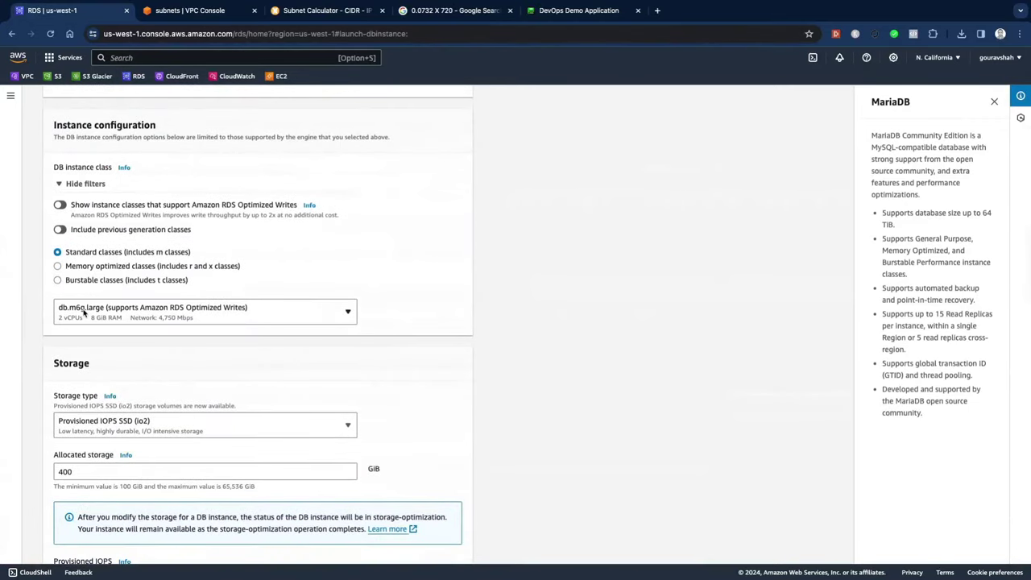
{"action": "scroll", "coordinate": [124, 369], "scroll_direction": "down", "scroll_amount": 5}
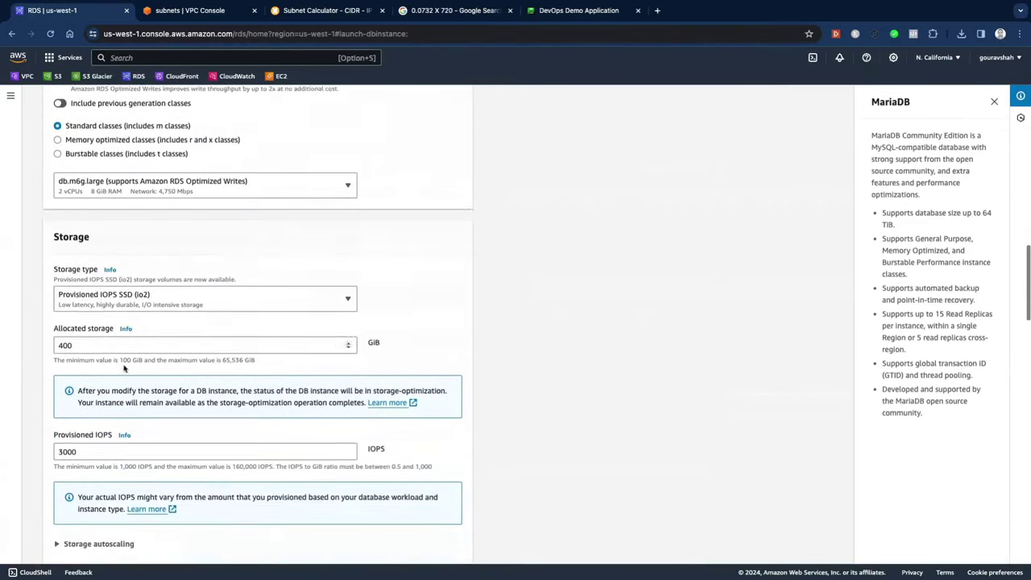
{"action": "scroll", "coordinate": [123, 365], "scroll_direction": "down", "scroll_amount": 3}
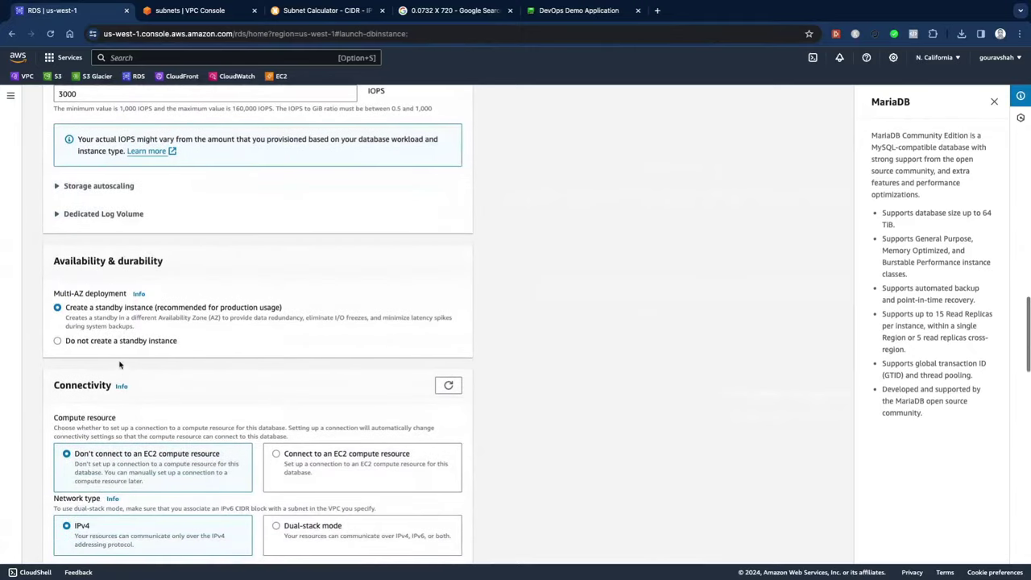
{"action": "key", "text": "ctrl+Right"}
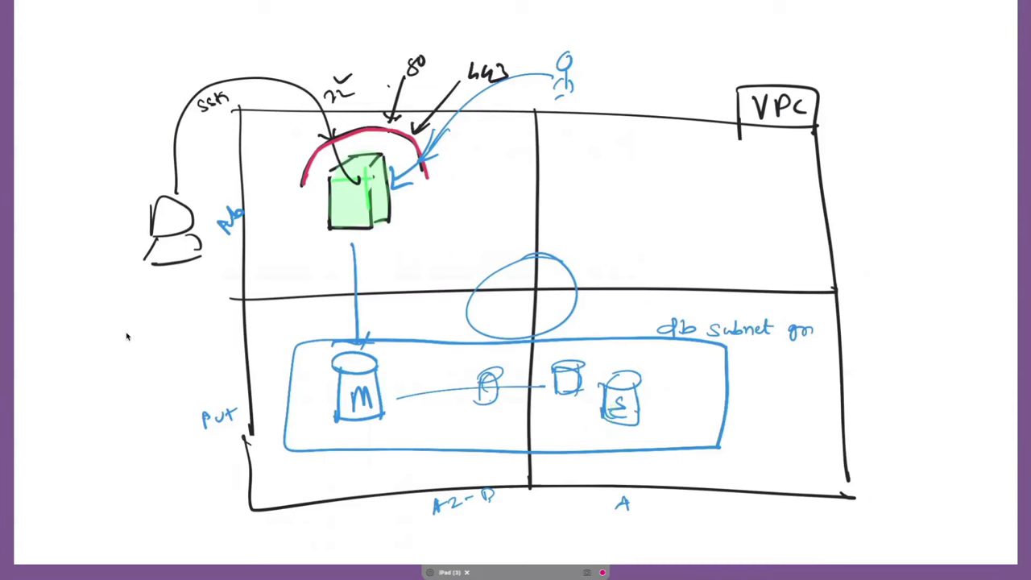
{"action": "key", "text": "super+Tab"}
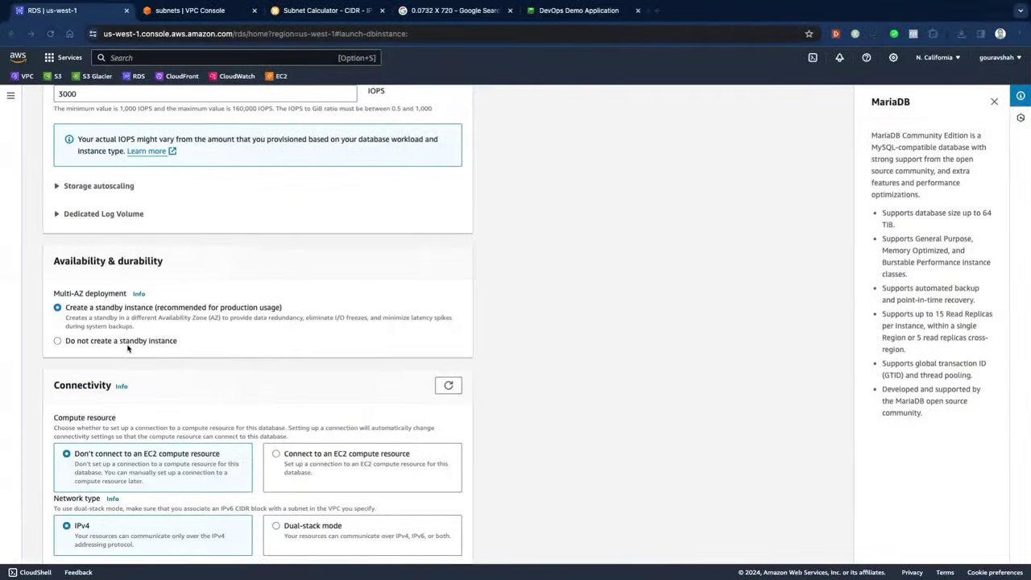
{"action": "scroll", "coordinate": [161, 364], "scroll_direction": "up", "scroll_amount": 7}
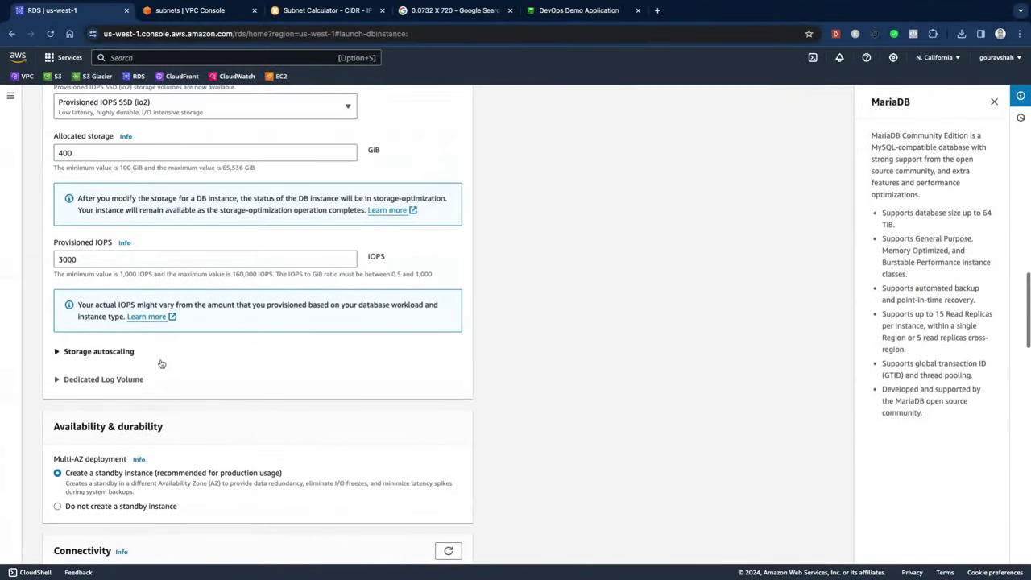
{"action": "scroll", "coordinate": [161, 363], "scroll_direction": "up", "scroll_amount": 6}
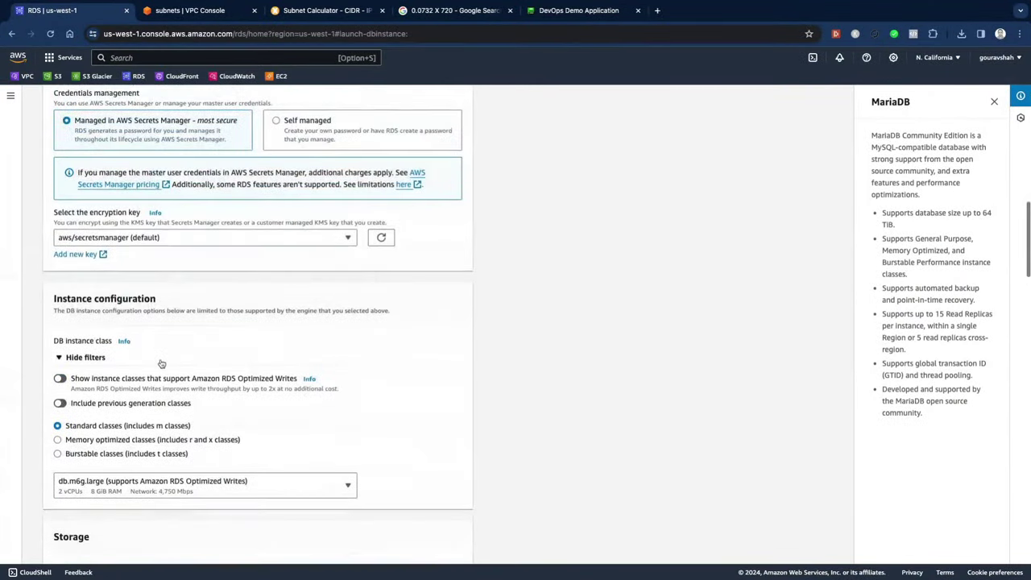
{"action": "left_click", "coordinate": [281, 212]}
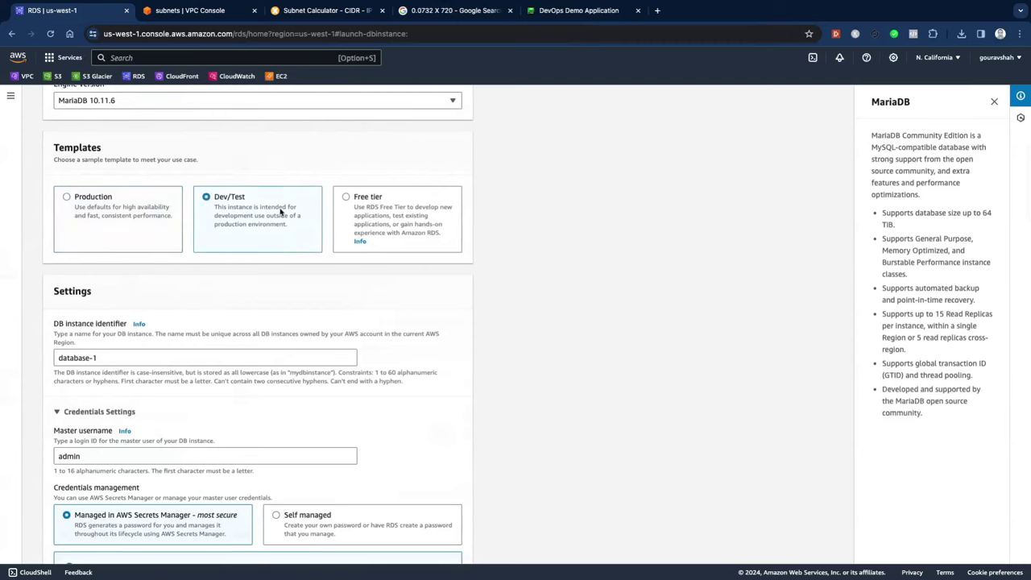
Step: Switch to the Free tier template and review its db.t3.micro, 20 GiB gp2 defaults
{"action": "left_click", "coordinate": [353, 214]}
{"action": "scroll", "coordinate": [345, 411], "scroll_direction": "down", "scroll_amount": 8}
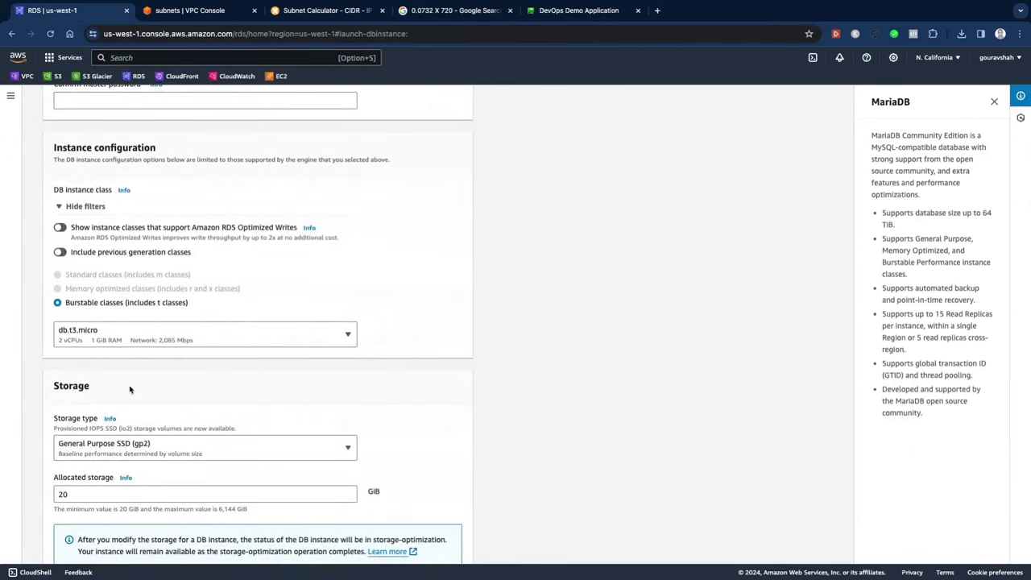
{"action": "scroll", "coordinate": [150, 386], "scroll_direction": "down", "scroll_amount": 1}
{"action": "scroll", "coordinate": [152, 411], "scroll_direction": "down", "scroll_amount": 3}
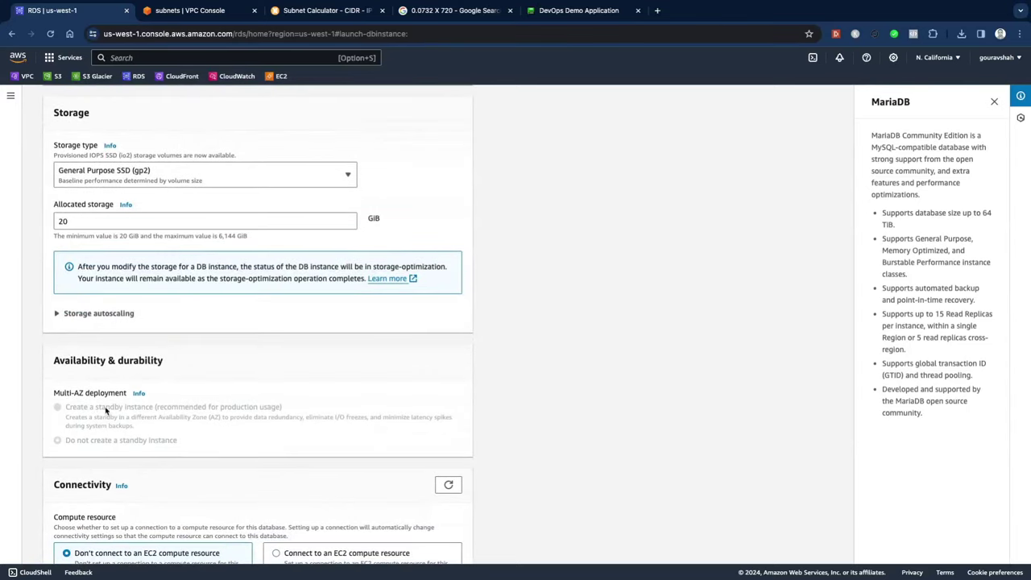
{"action": "scroll", "coordinate": [105, 418], "scroll_direction": "up", "scroll_amount": 12}
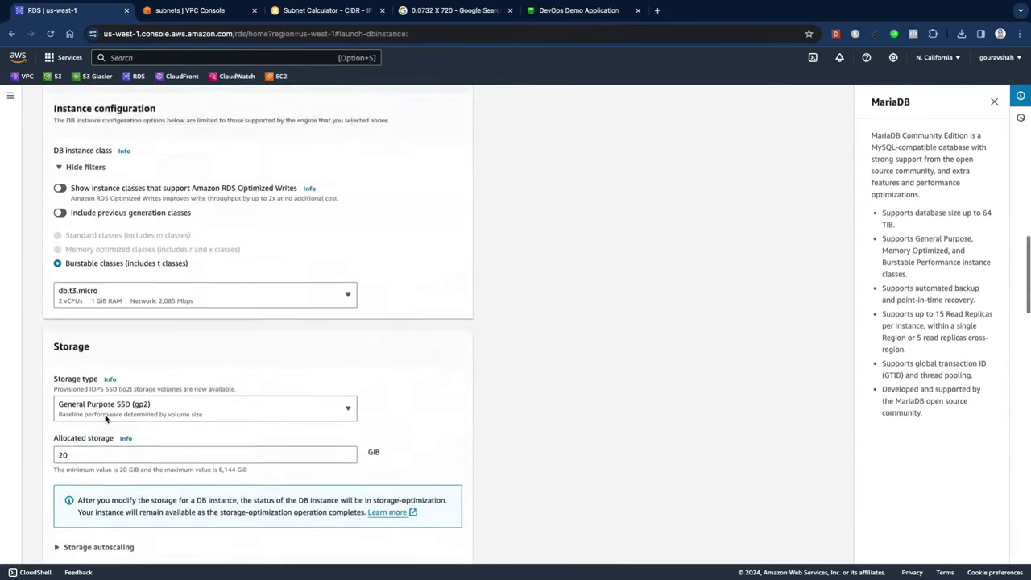
{"action": "scroll", "coordinate": [105, 416], "scroll_direction": "up", "scroll_amount": 6}
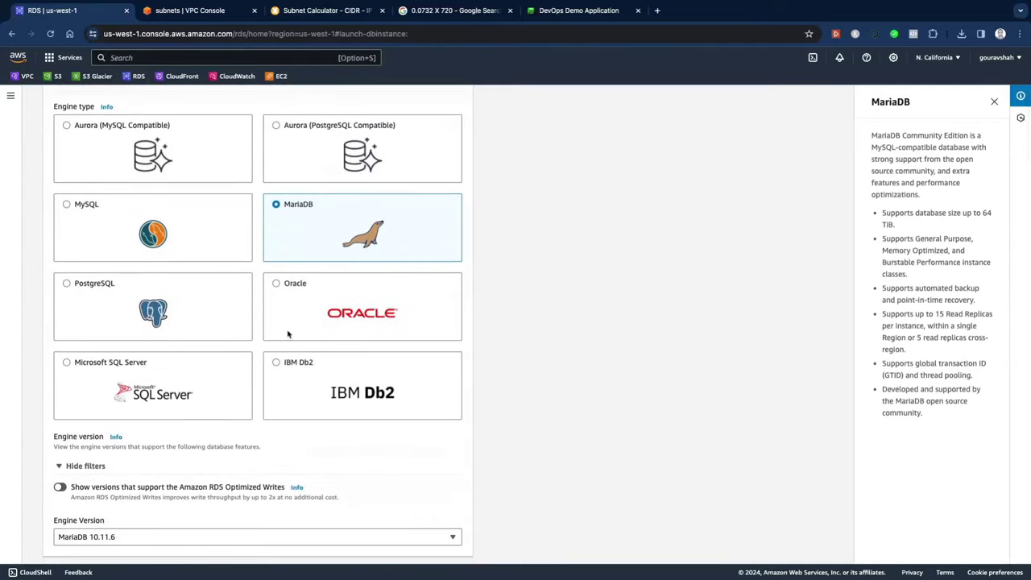
{"action": "scroll", "coordinate": [279, 351], "scroll_direction": "down", "scroll_amount": 4}
{"action": "scroll", "coordinate": [280, 352], "scroll_direction": "down", "scroll_amount": 3}
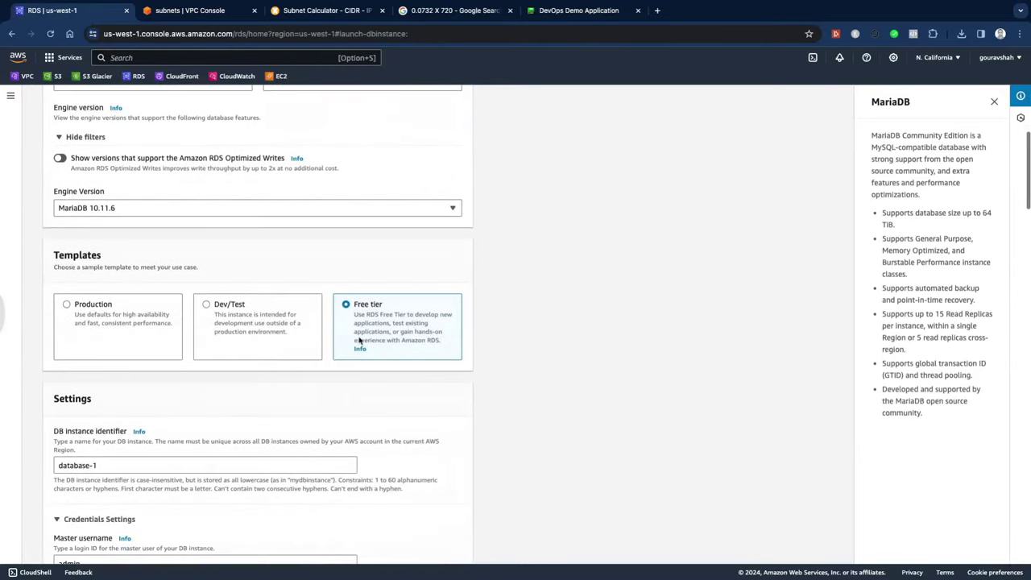
Step: Rename the DB instance identifier to devopsdemo, keeping master username admin
{"action": "triple_click", "coordinate": [107, 291]}
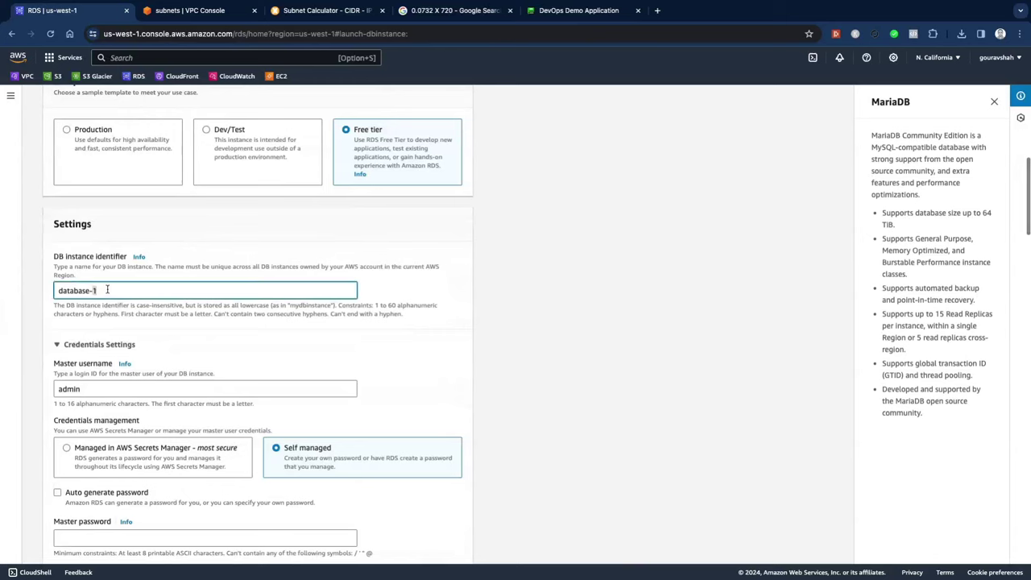
{"action": "type", "text": "devopsdemo"}
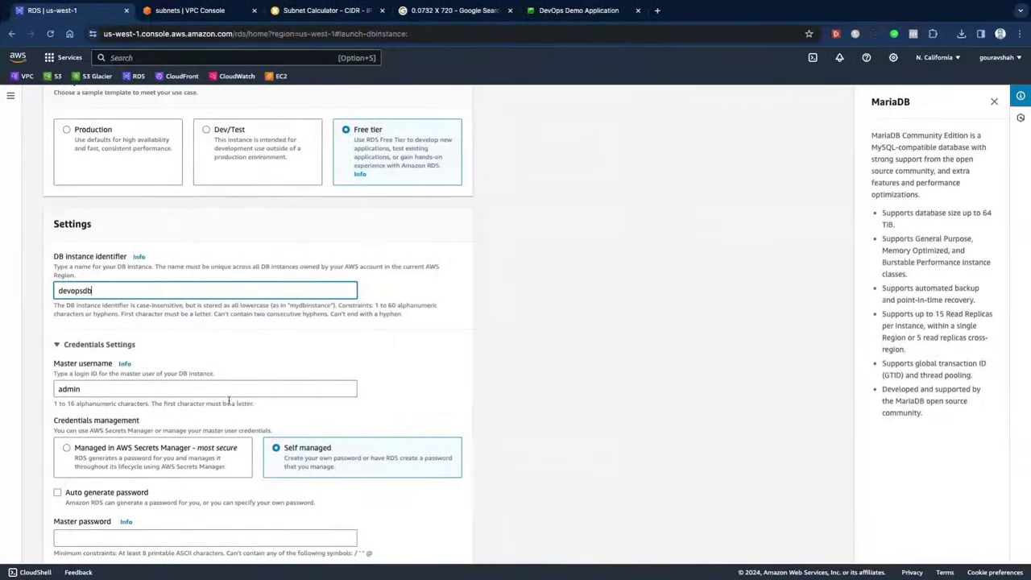
{"action": "type", "text": "demo"}
{"action": "double_click", "coordinate": [109, 384]}
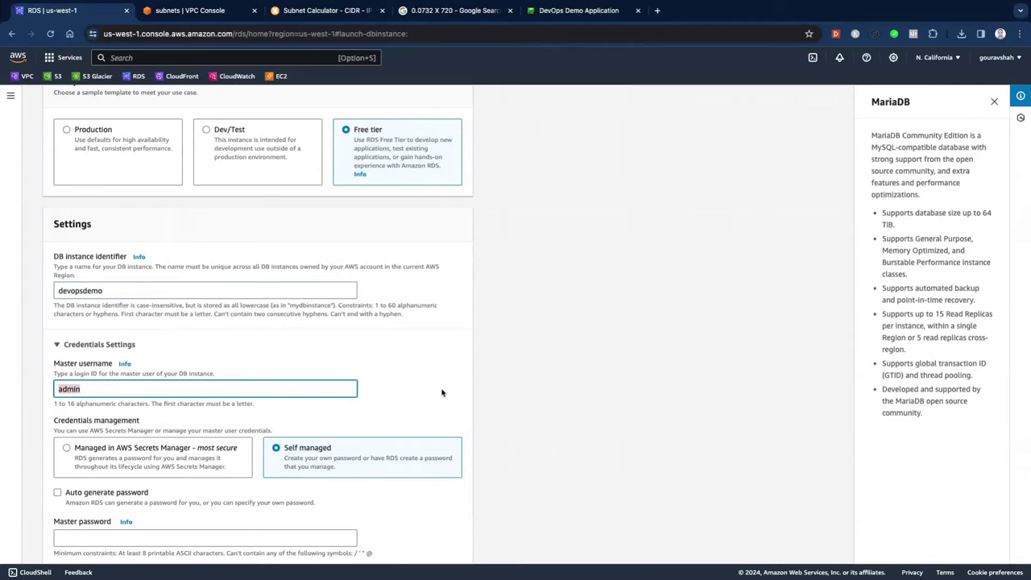
{"action": "scroll", "coordinate": [442, 392], "scroll_direction": "down", "scroll_amount": 2}
Step: Enter and confirm a self-managed master password for the database
{"action": "left_click", "coordinate": [249, 470]}
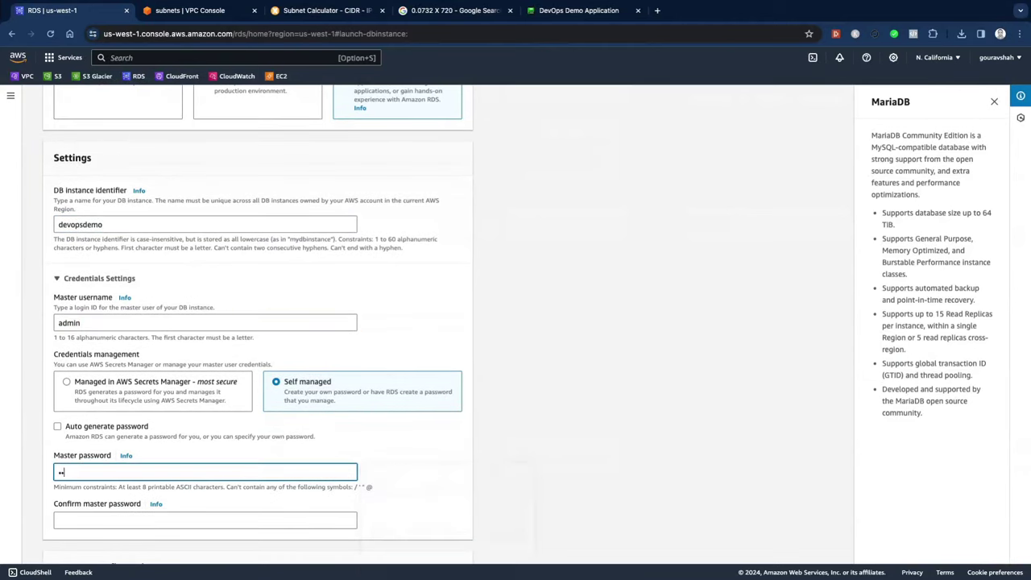
{"action": "scroll", "coordinate": [124, 395], "scroll_direction": "down", "scroll_amount": 3}
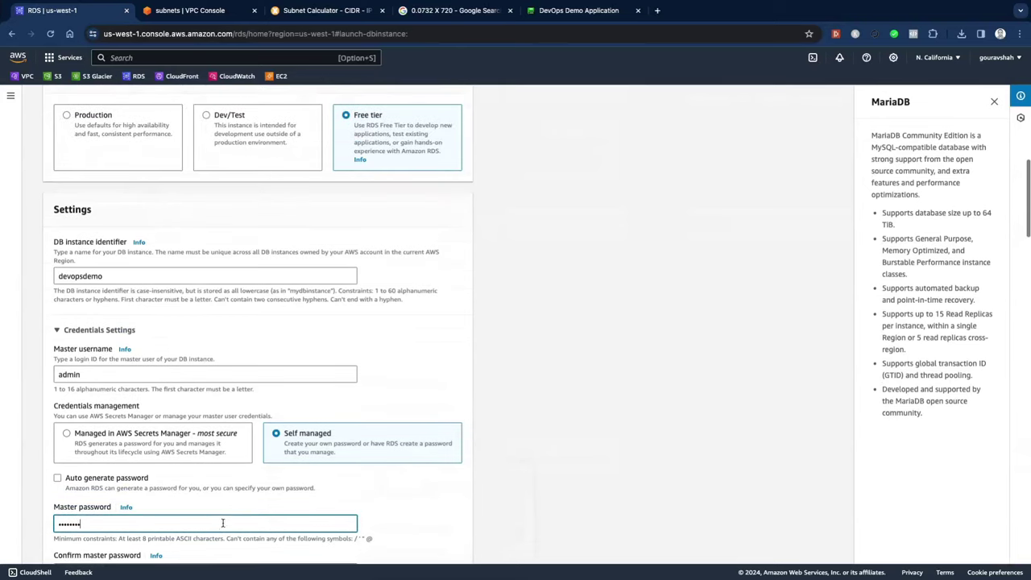
{"action": "left_click", "coordinate": [124, 395]}
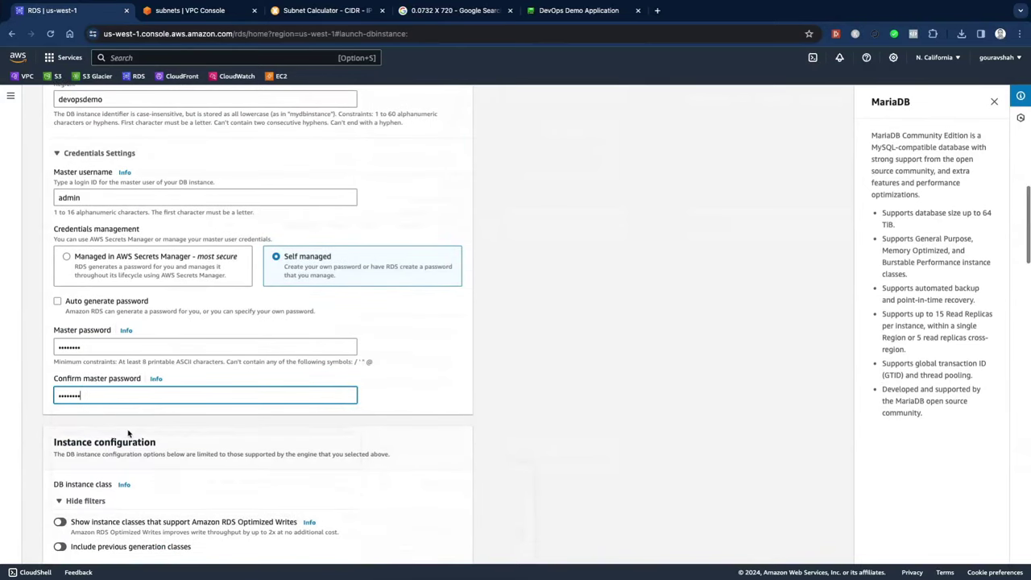
{"action": "scroll", "coordinate": [125, 430], "scroll_direction": "down", "scroll_amount": 3}
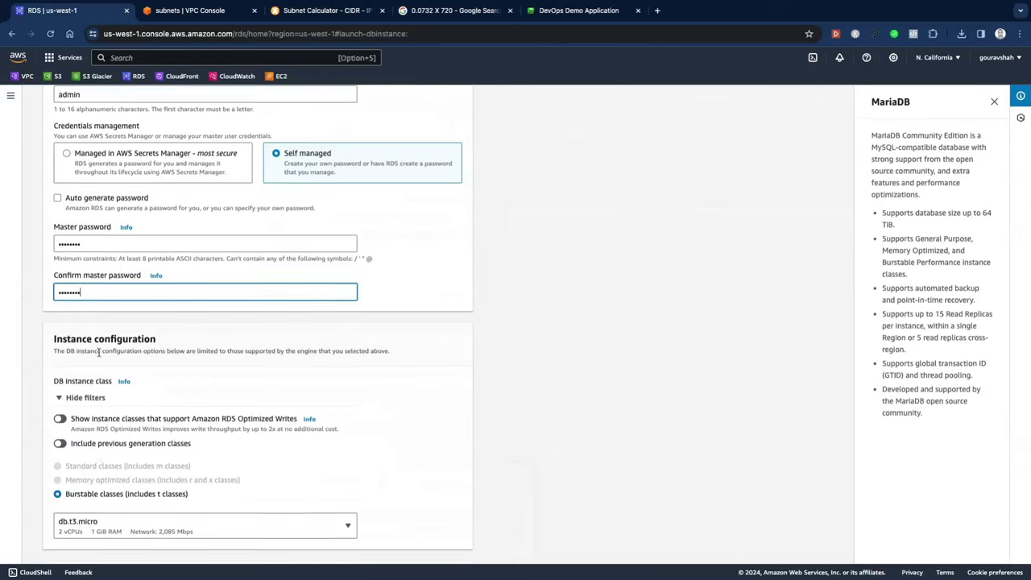
{"action": "scroll", "coordinate": [98, 352], "scroll_direction": "down", "scroll_amount": 2}
{"action": "scroll", "coordinate": [125, 342], "scroll_direction": "down", "scroll_amount": 2}
{"action": "scroll", "coordinate": [125, 341], "scroll_direction": "down", "scroll_amount": 5}
{"action": "scroll", "coordinate": [125, 343], "scroll_direction": "down", "scroll_amount": 6}
{"action": "scroll", "coordinate": [125, 343], "scroll_direction": "down", "scroll_amount": 1}
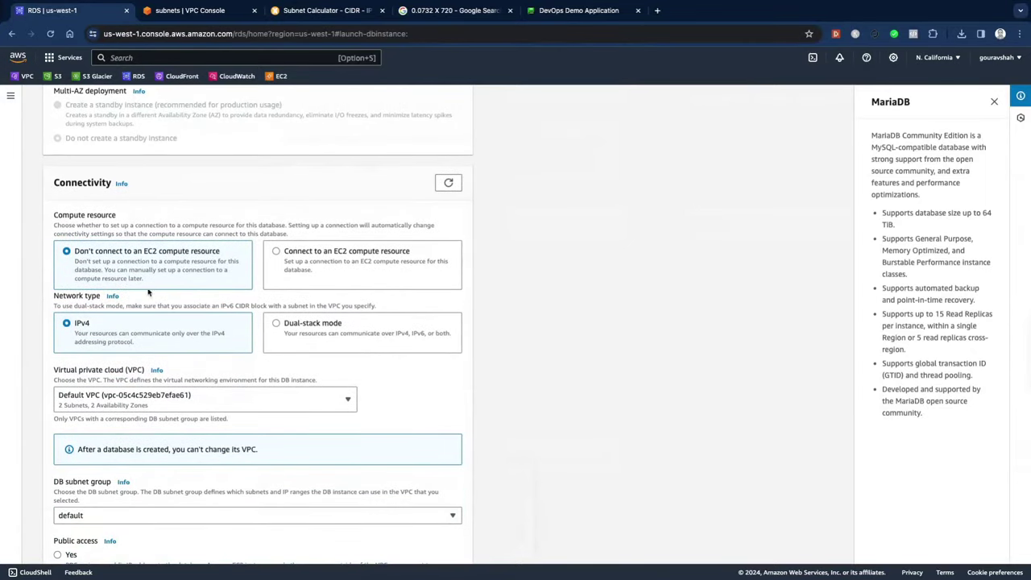
Step: Place the database in project-vpc using the devopsdemo DB subnet group
{"action": "left_click", "coordinate": [170, 407]}
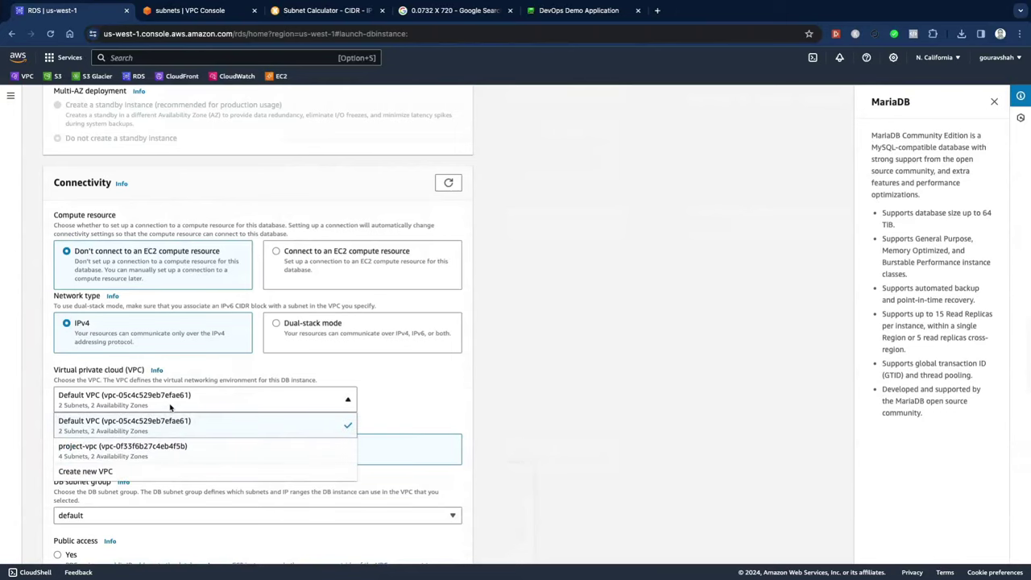
{"action": "left_click", "coordinate": [156, 451]}
{"action": "scroll", "coordinate": [156, 452], "scroll_direction": "down", "scroll_amount": 2}
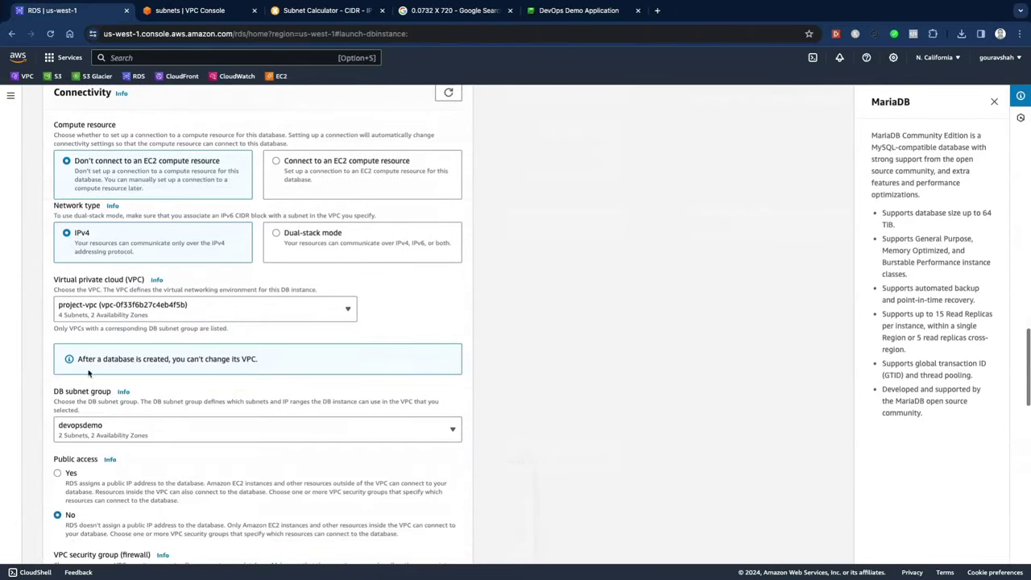
{"action": "left_click", "coordinate": [112, 432]}
{"action": "left_click", "coordinate": [112, 432]}
{"action": "scroll", "coordinate": [113, 433], "scroll_direction": "down", "scroll_amount": 3}
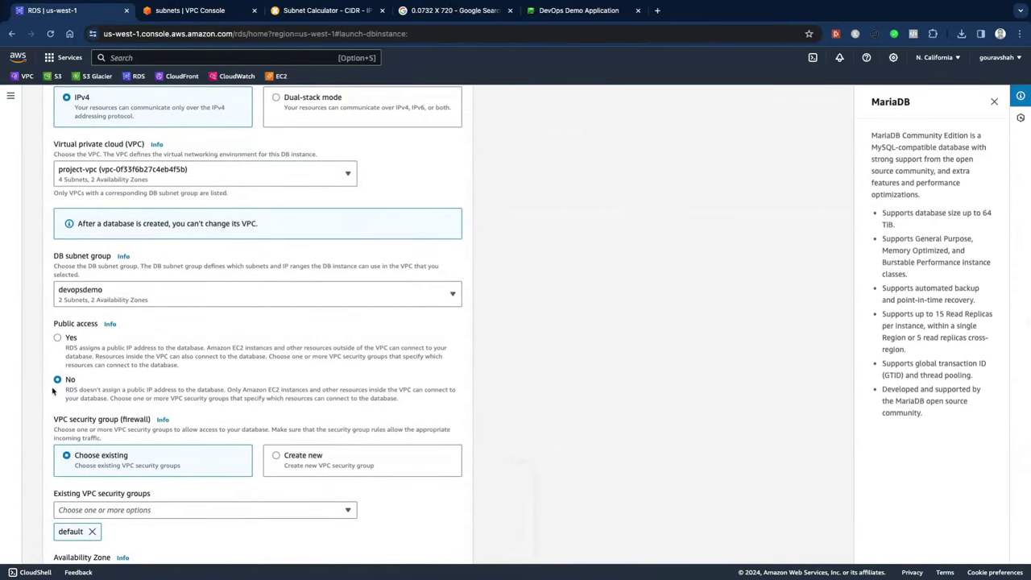
{"action": "scroll", "coordinate": [124, 424], "scroll_direction": "down", "scroll_amount": 1}
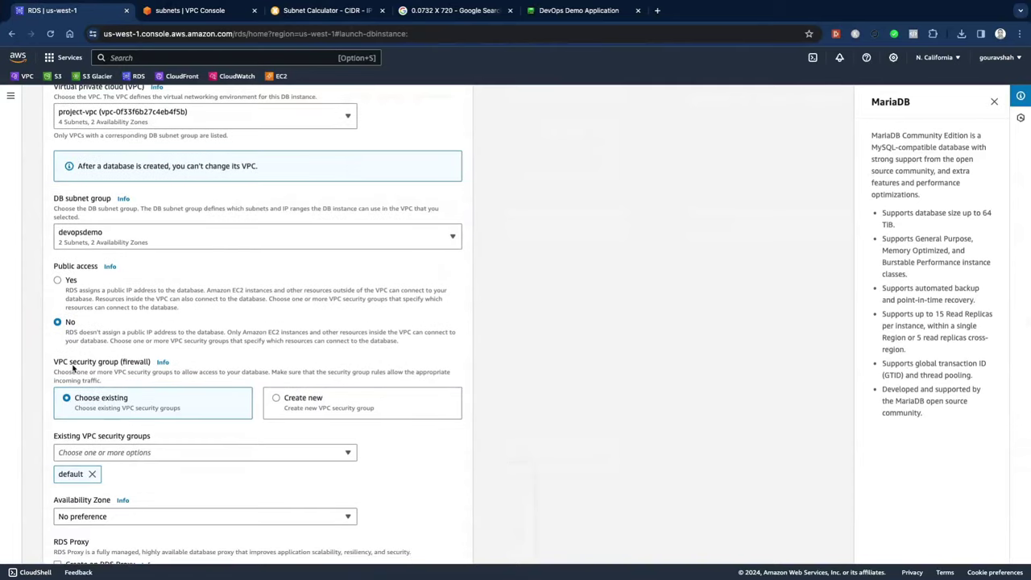
Step: Create a new VPC security group named database for the instance
{"action": "left_click", "coordinate": [291, 407]}
{"action": "scroll", "coordinate": [185, 456], "scroll_direction": "down", "scroll_amount": 2}
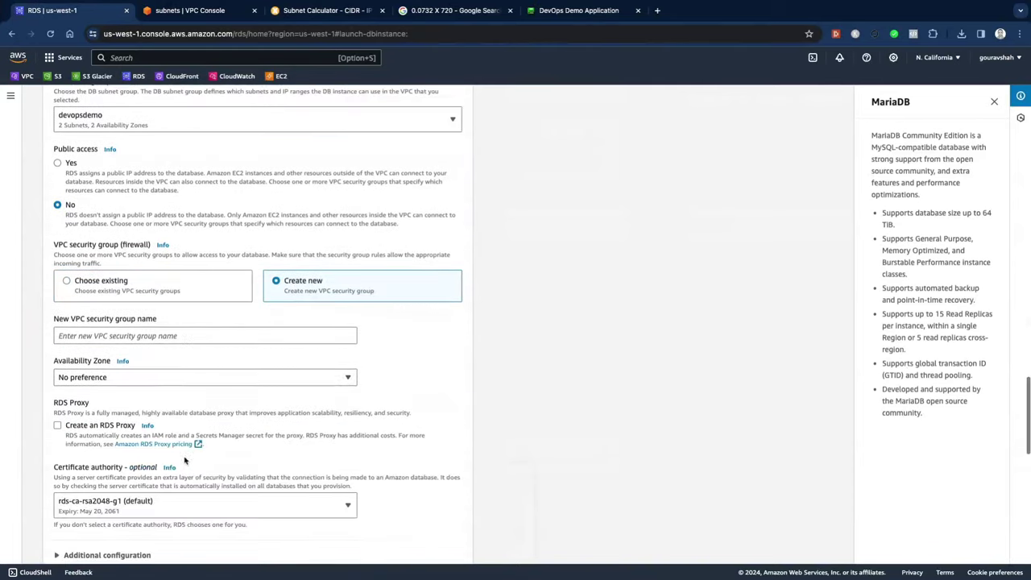
{"action": "left_click", "coordinate": [128, 337]}
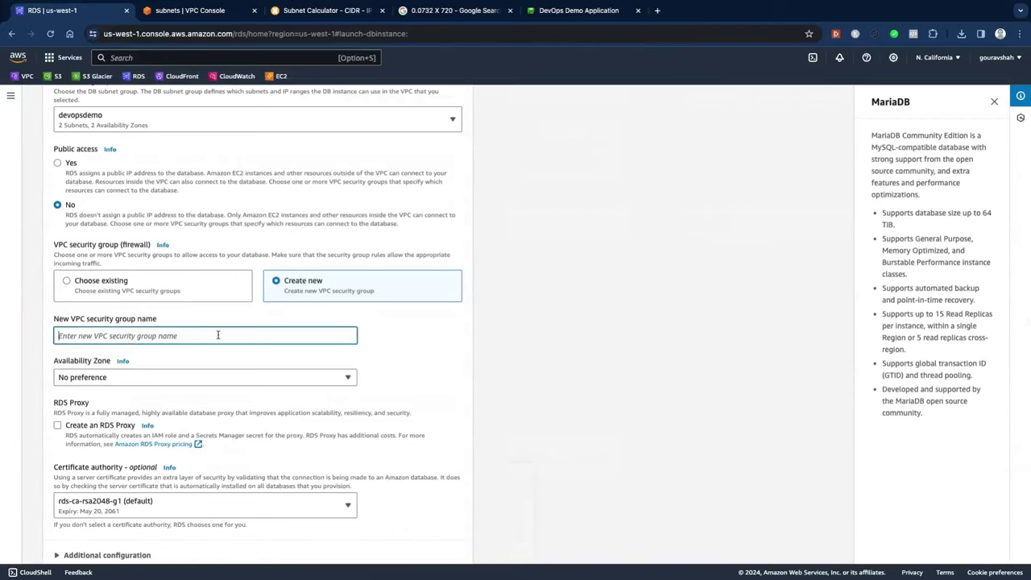
{"action": "type", "text": "database"}
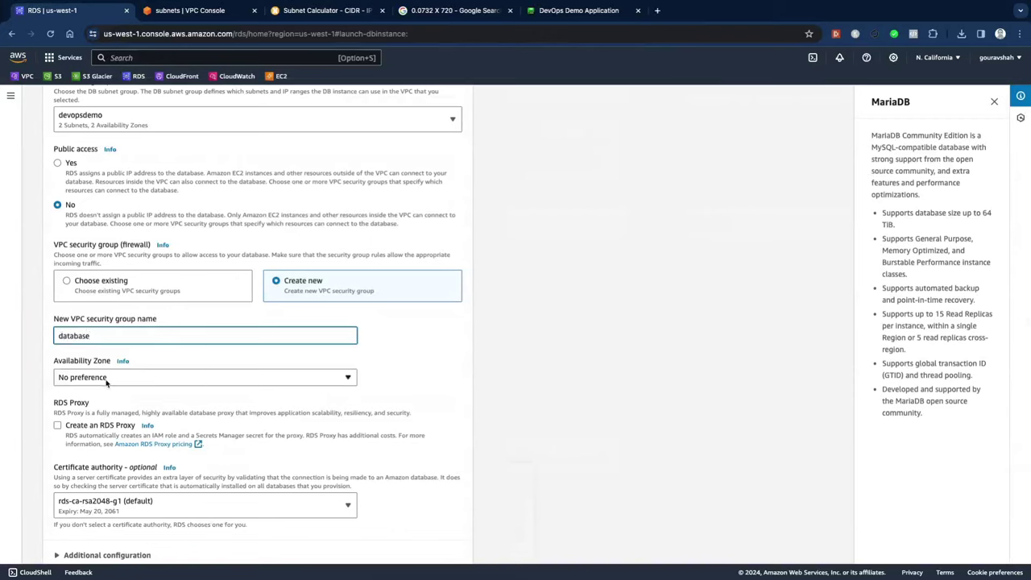
{"action": "scroll", "coordinate": [222, 417], "scroll_direction": "down", "scroll_amount": 3}
{"action": "scroll", "coordinate": [224, 422], "scroll_direction": "down", "scroll_amount": 5}
{"action": "scroll", "coordinate": [224, 422], "scroll_direction": "down", "scroll_amount": 2}
Step: Set the initial database name to devopsdb under Additional configuration, checking against the DevOps Demo Application tab
{"action": "left_click", "coordinate": [161, 387]}
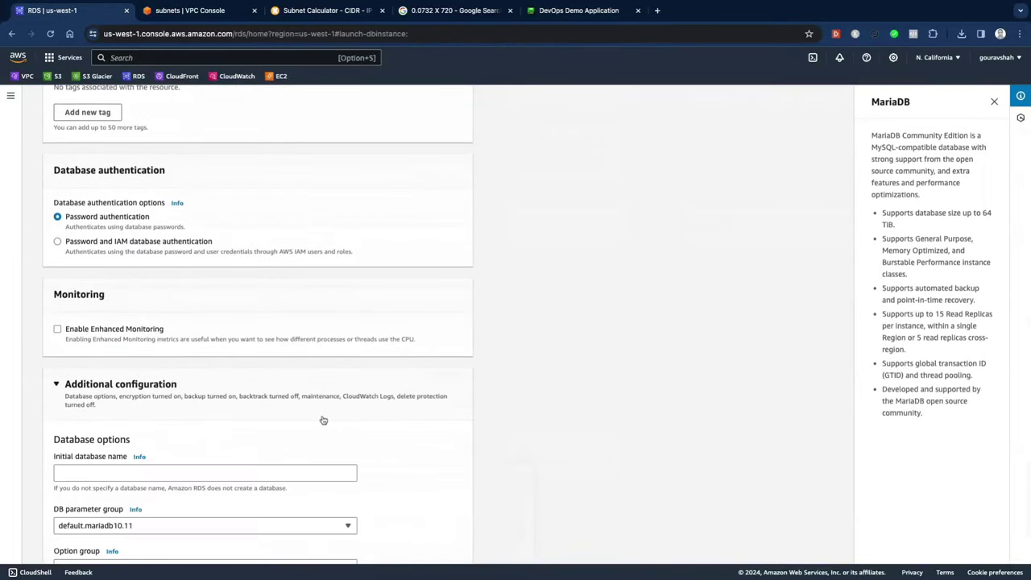
{"action": "scroll", "coordinate": [324, 421], "scroll_direction": "down", "scroll_amount": 2}
{"action": "left_click", "coordinate": [123, 385]}
{"action": "type", "text": "devopsdb"}
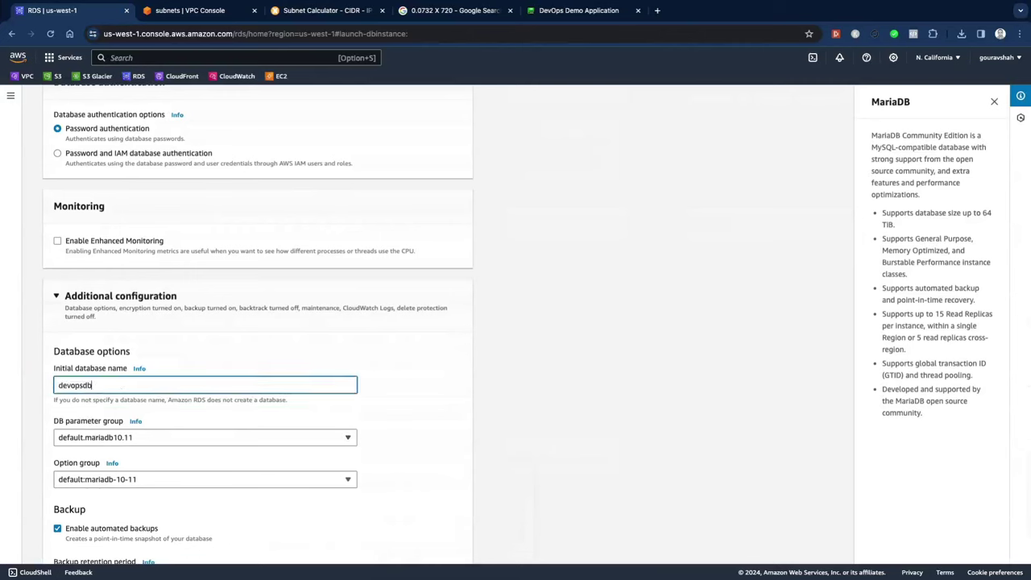
{"action": "double_click", "coordinate": [91, 385]}
{"action": "left_click", "coordinate": [568, 12]}
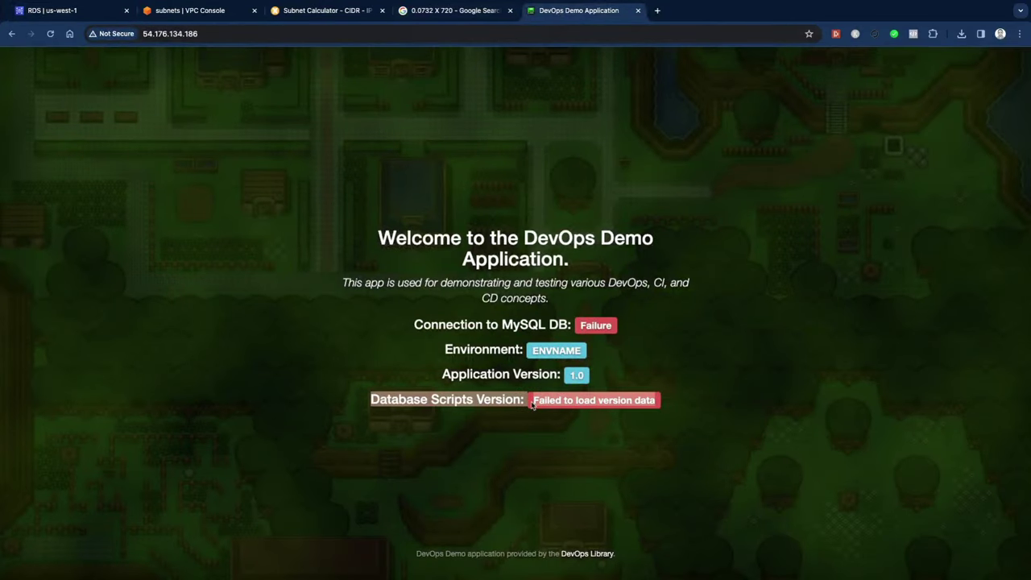
{"action": "left_click", "coordinate": [50, 10]}
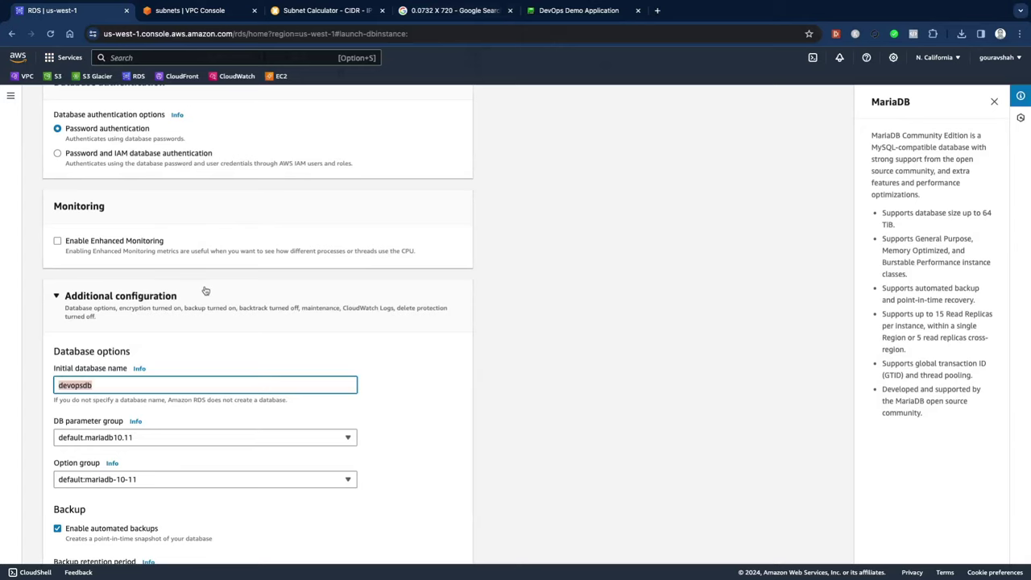
{"action": "scroll", "coordinate": [157, 448], "scroll_direction": "down", "scroll_amount": 10}
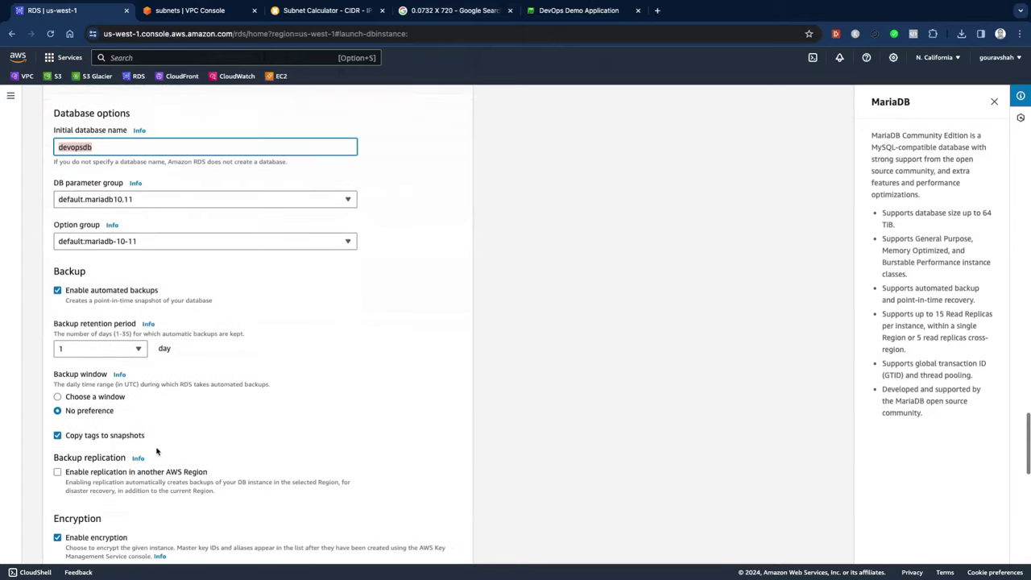
{"action": "scroll", "coordinate": [157, 451], "scroll_direction": "down", "scroll_amount": 3}
{"action": "scroll", "coordinate": [158, 451], "scroll_direction": "up", "scroll_amount": 6}
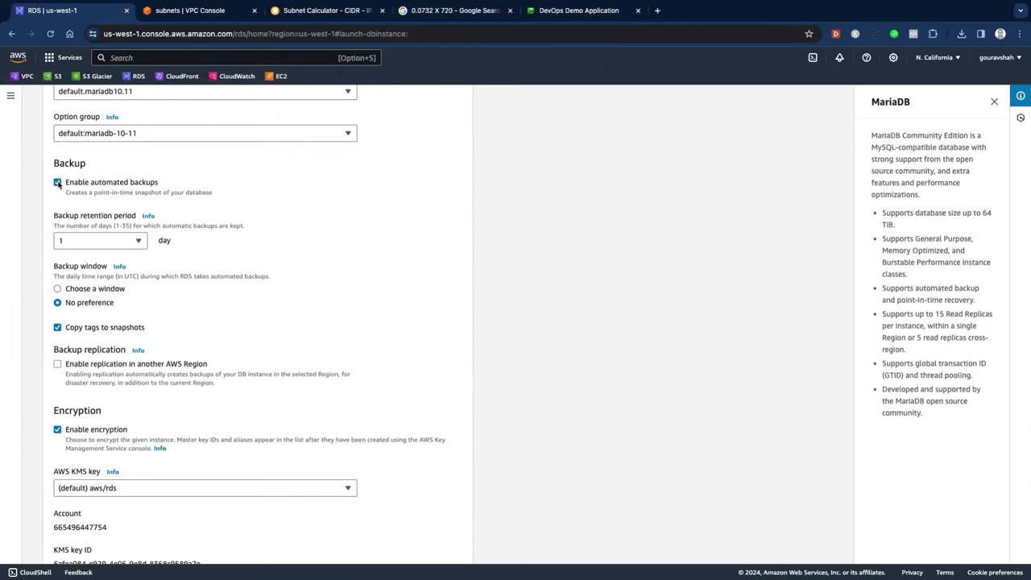
Step: Disable automated backups, encryption and auto minor version upgrade, confirming the 18.82 USD monthly estimate
{"action": "left_click", "coordinate": [58, 183]}
{"action": "left_click", "coordinate": [61, 242]}
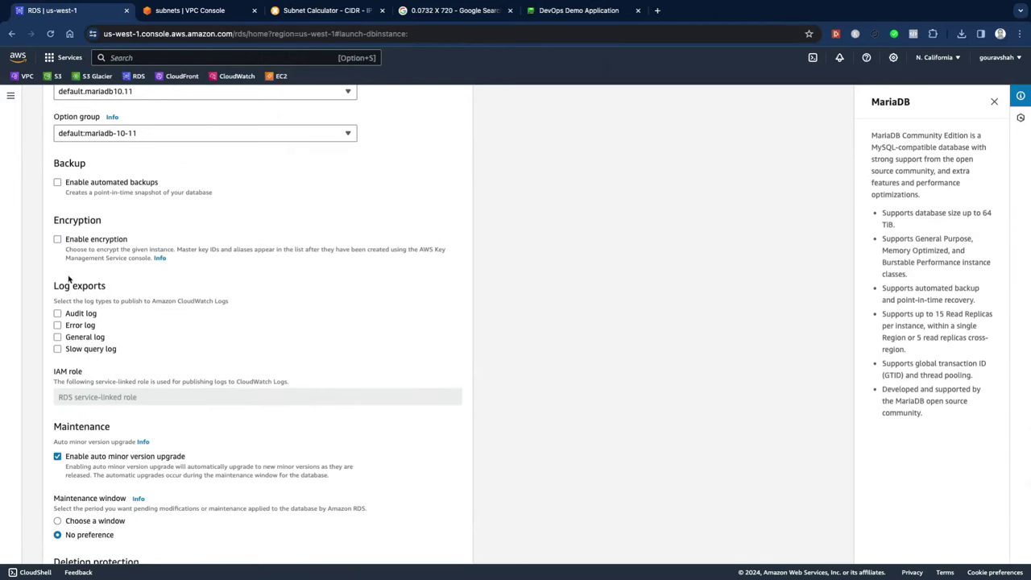
{"action": "scroll", "coordinate": [68, 278], "scroll_direction": "down", "scroll_amount": 3}
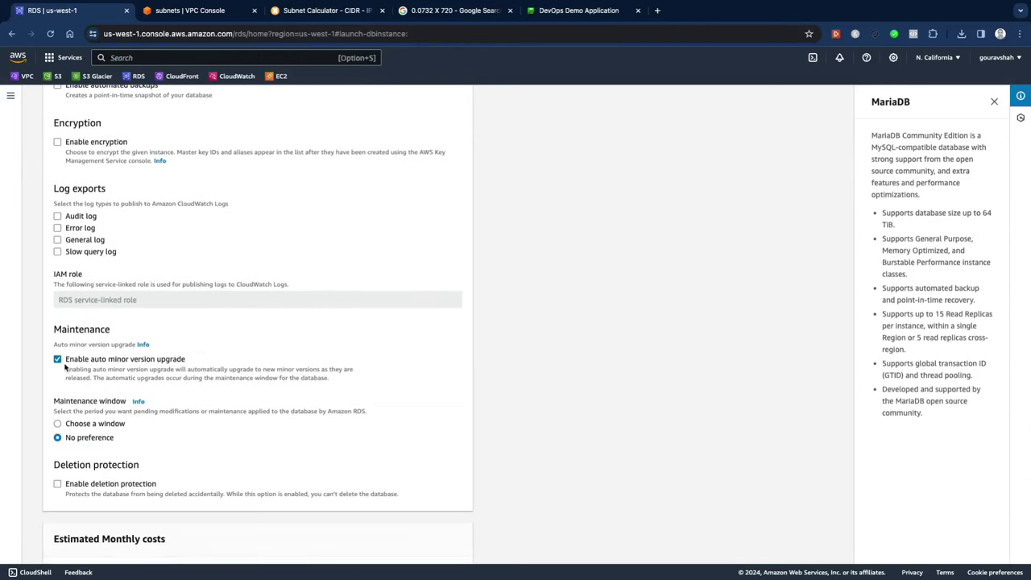
{"action": "scroll", "coordinate": [73, 371], "scroll_direction": "down", "scroll_amount": 5}
{"action": "scroll", "coordinate": [64, 266], "scroll_direction": "up", "scroll_amount": 5}
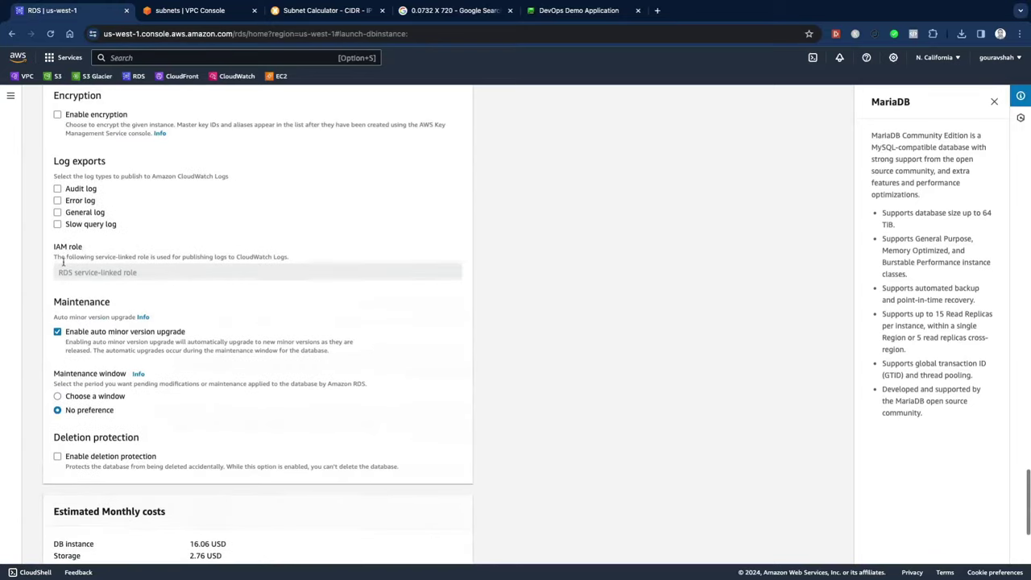
{"action": "left_click", "coordinate": [58, 332]}
{"action": "scroll", "coordinate": [156, 426], "scroll_direction": "down", "scroll_amount": 10}
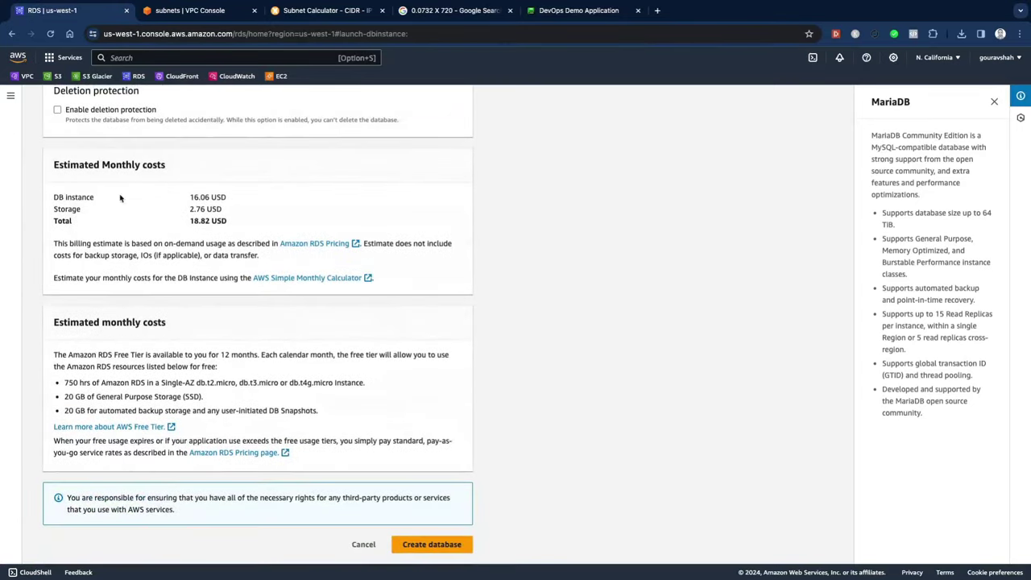
{"action": "triple_click", "coordinate": [208, 221]}
Step: Create the devopsdemo database, dismiss the password warning, and close the ElastiCache and RDS Proxy suggestions
{"action": "left_click", "coordinate": [414, 544]}
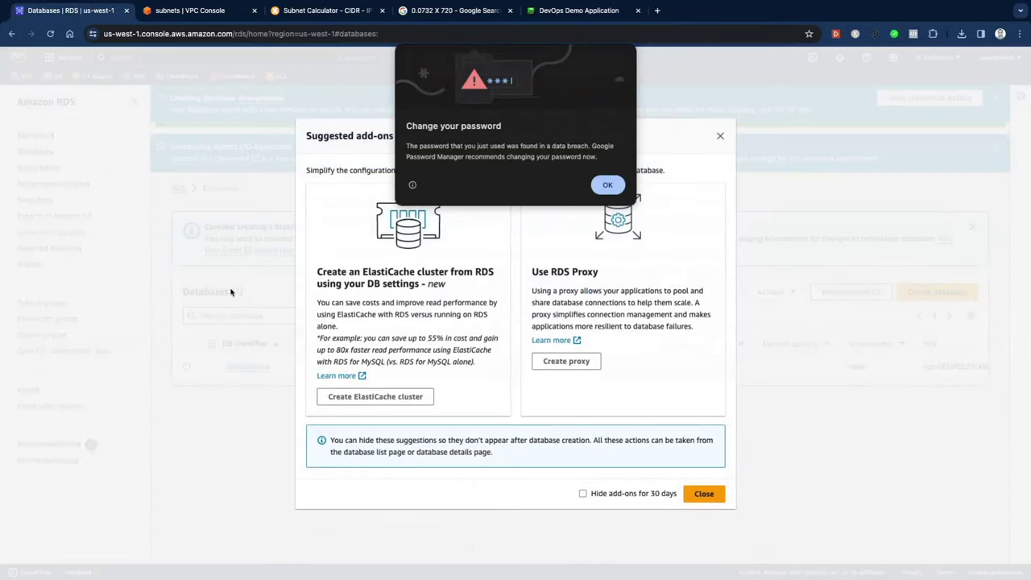
{"action": "left_click", "coordinate": [603, 187]}
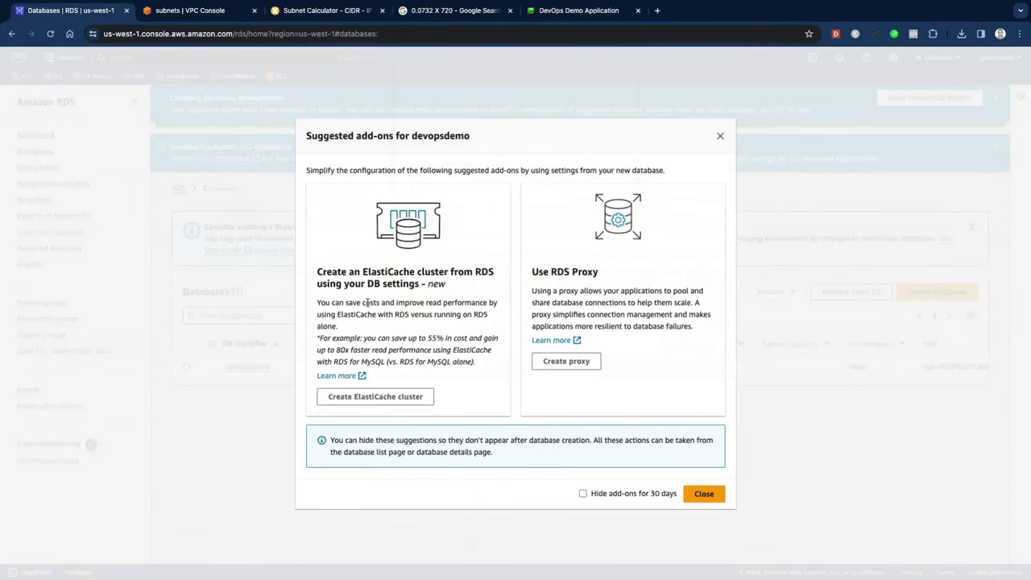
{"action": "triple_click", "coordinate": [426, 274]}
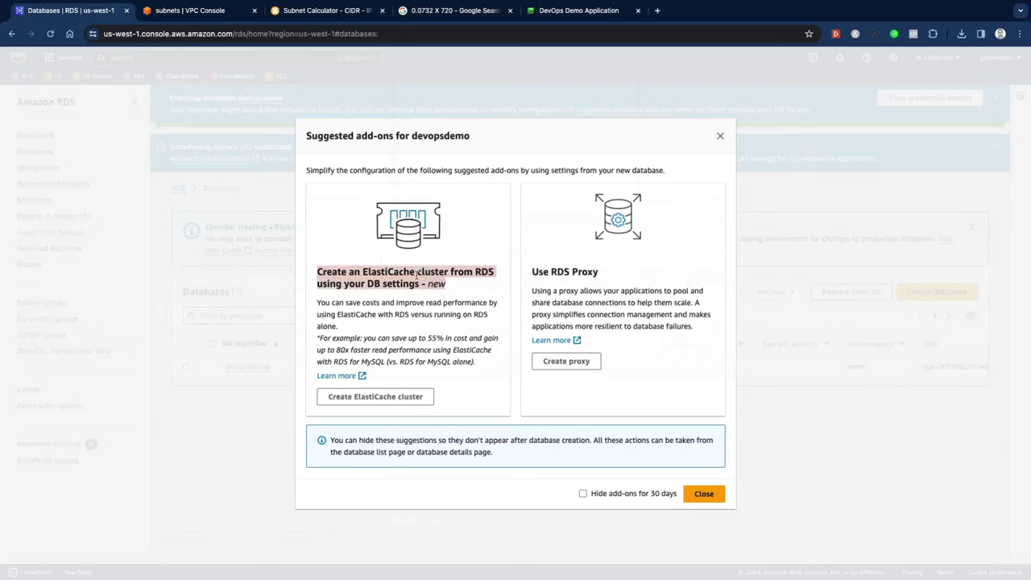
{"action": "left_click", "coordinate": [587, 284]}
{"action": "triple_click", "coordinate": [586, 283]}
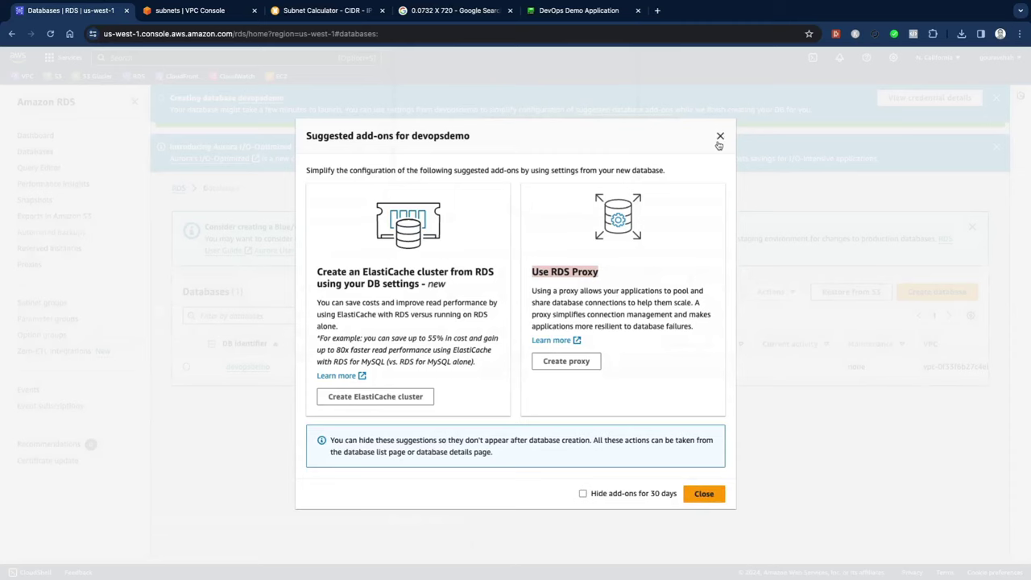
{"action": "left_click", "coordinate": [720, 136]}
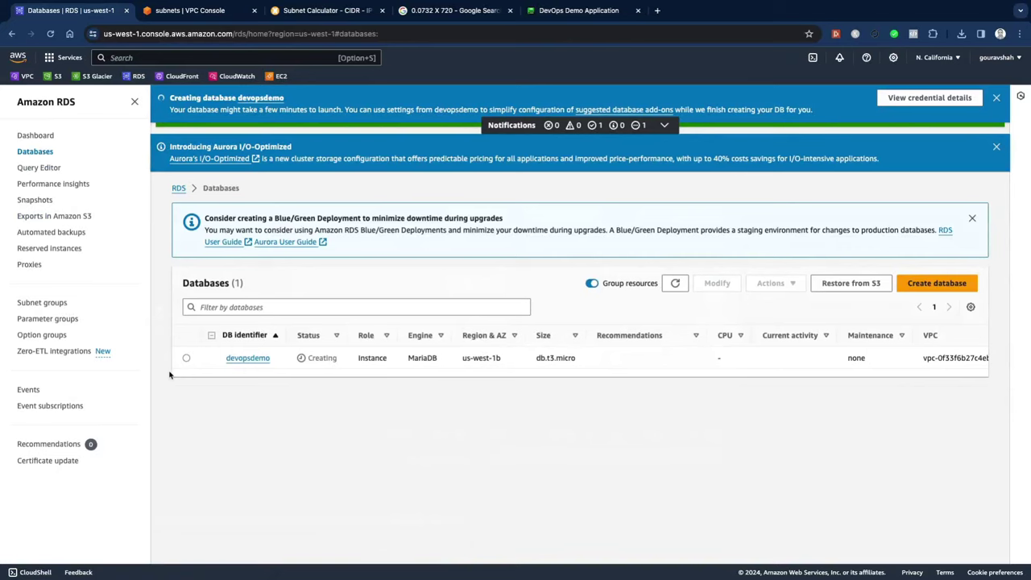
{"action": "left_click", "coordinate": [42, 137]}
{"action": "left_click", "coordinate": [35, 152]}
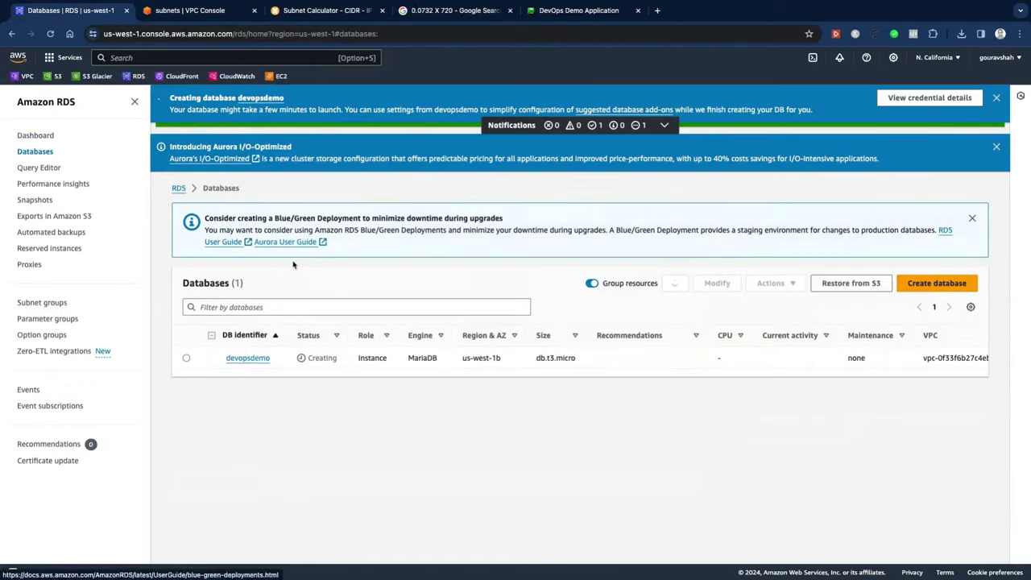
{"action": "left_click", "coordinate": [946, 288]}
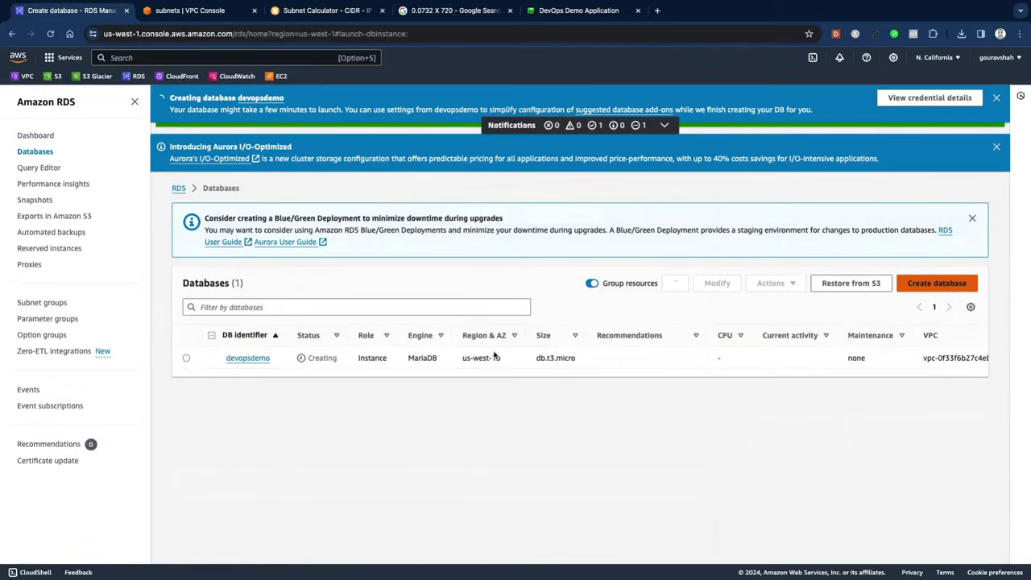
{"action": "scroll", "coordinate": [416, 321], "scroll_direction": "down", "scroll_amount": 3}
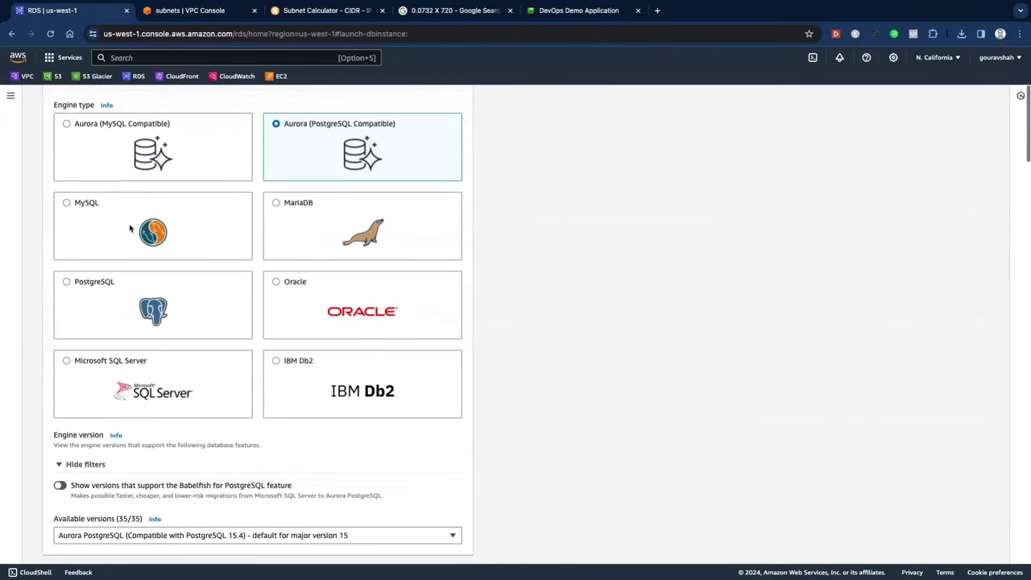
{"action": "scroll", "coordinate": [133, 242], "scroll_direction": "up", "scroll_amount": 1}
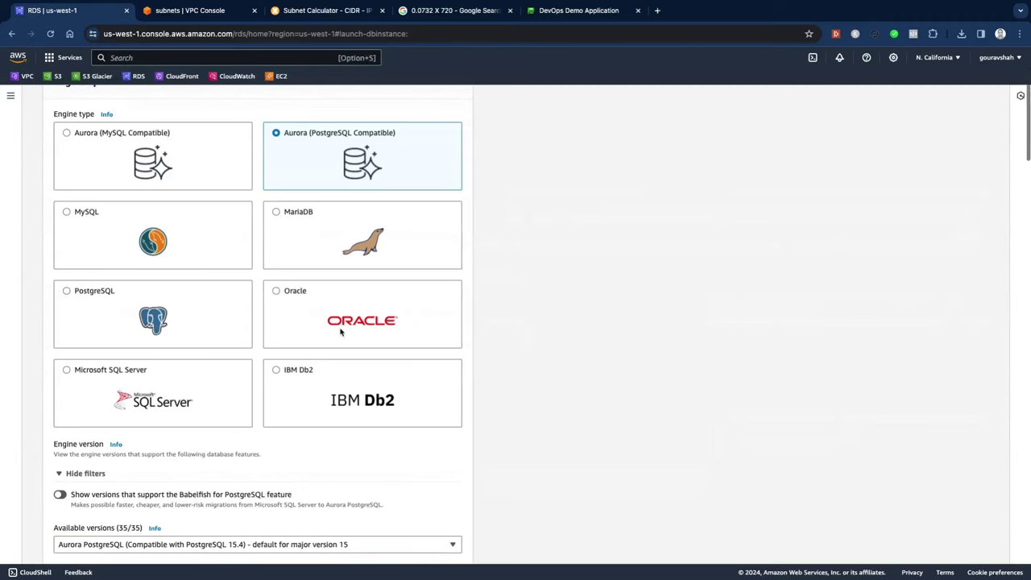
{"action": "scroll", "coordinate": [167, 396], "scroll_direction": "down", "scroll_amount": 1}
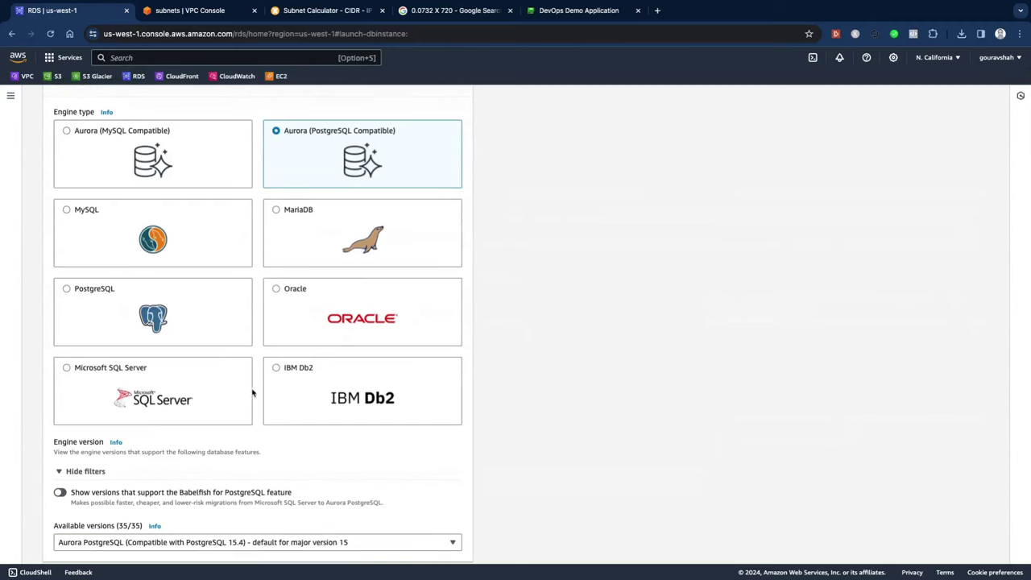
{"action": "scroll", "coordinate": [150, 395], "scroll_direction": "up", "scroll_amount": 1}
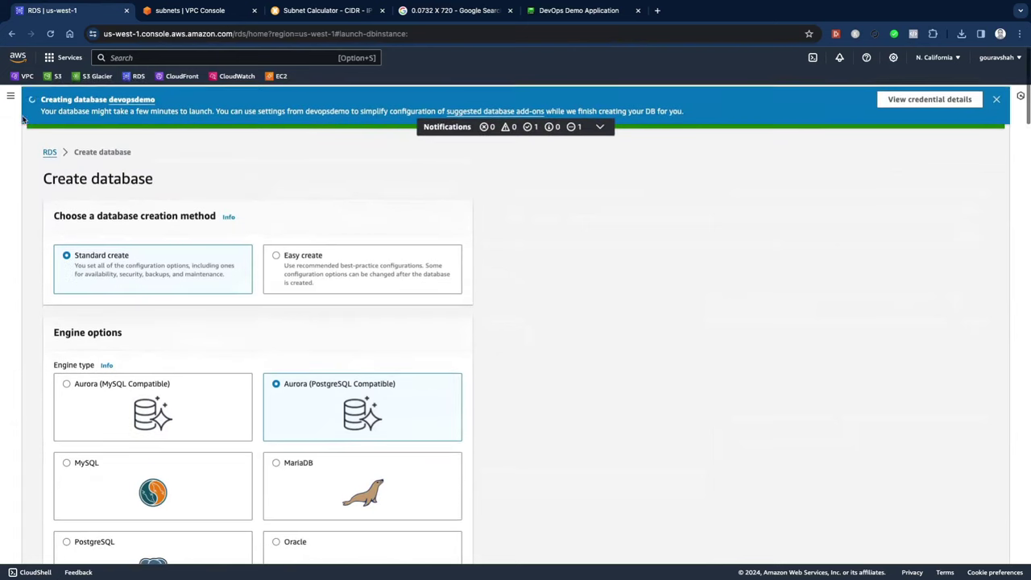
{"action": "left_click", "coordinate": [46, 153]}
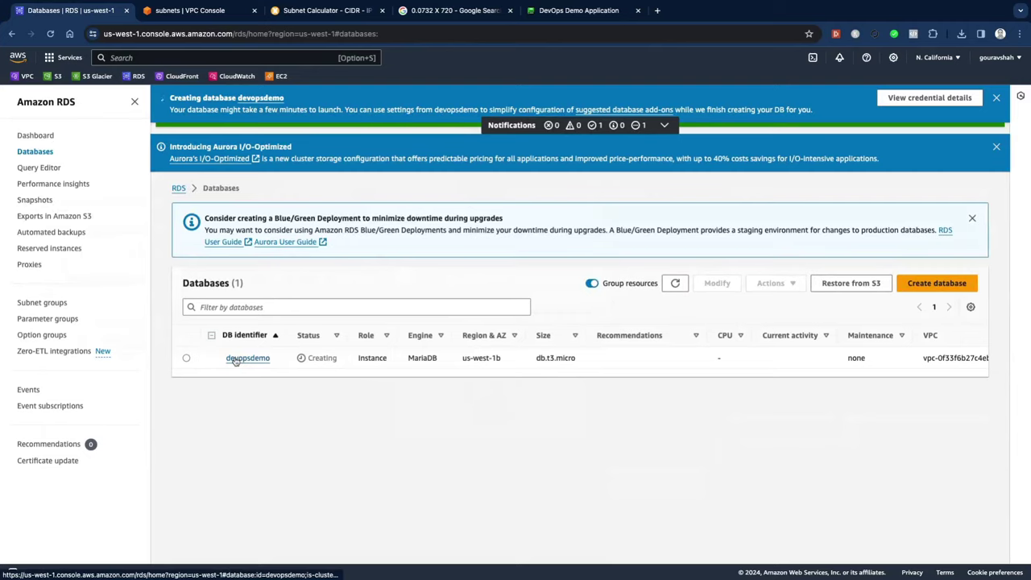
Step: Open devopsdemo's details and view its database security group in a new EC2 tab
{"action": "left_click", "coordinate": [236, 359]}
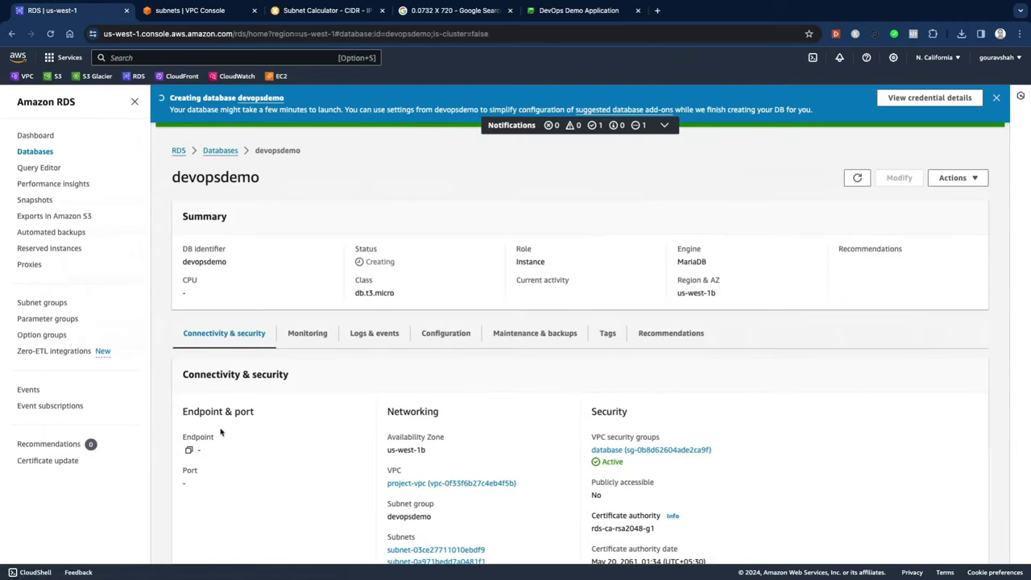
{"action": "scroll", "coordinate": [222, 432], "scroll_direction": "down", "scroll_amount": 2}
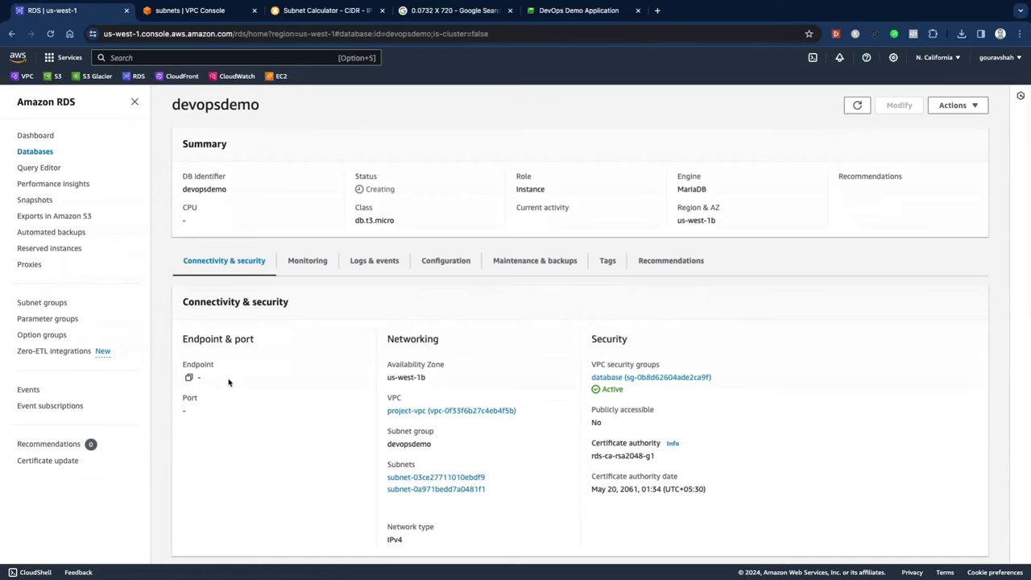
{"action": "scroll", "coordinate": [229, 383], "scroll_direction": "down", "scroll_amount": 1}
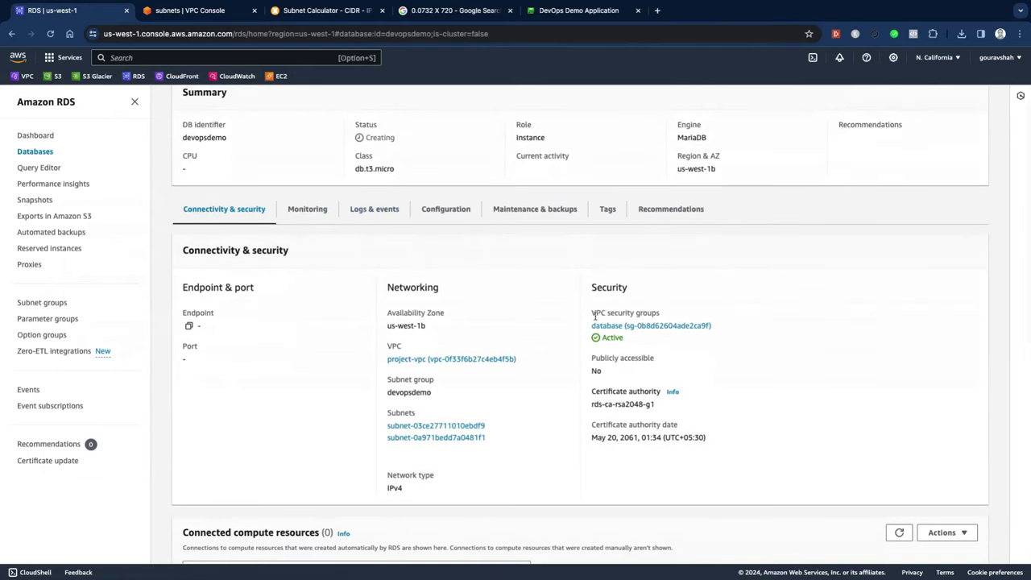
{"action": "left_click", "coordinate": [620, 330], "text": "super"}
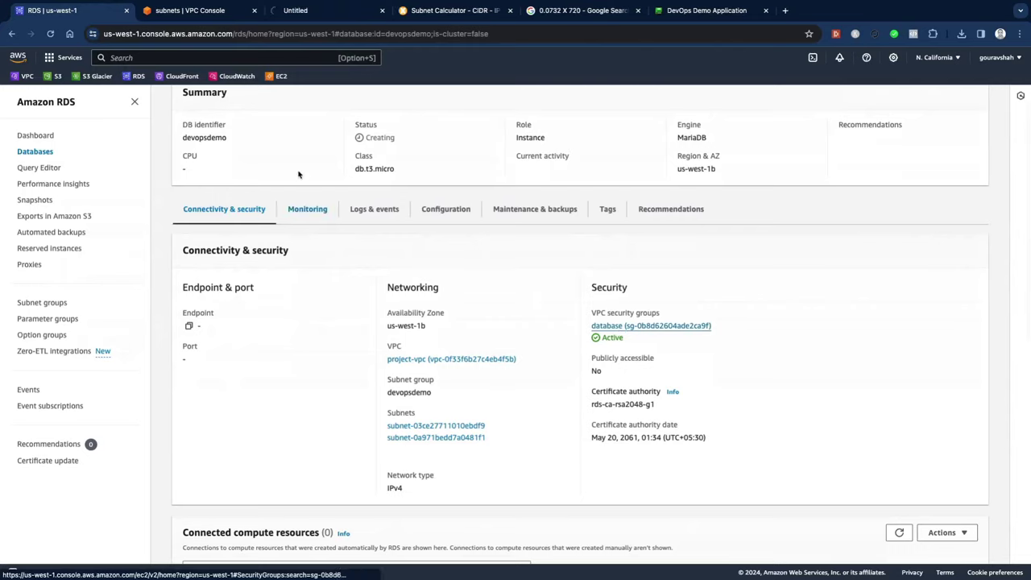
{"action": "key", "text": "super+3"}
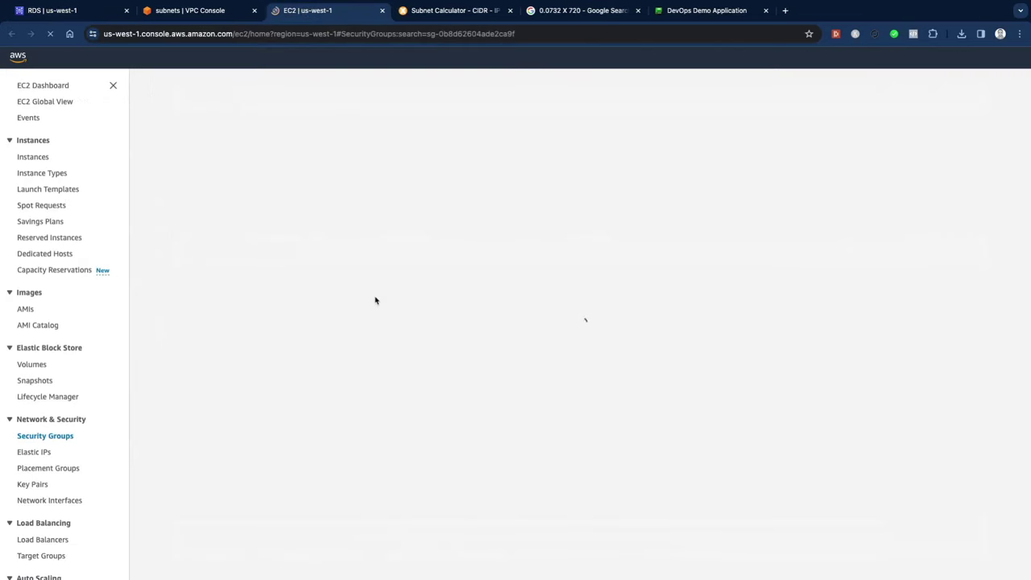
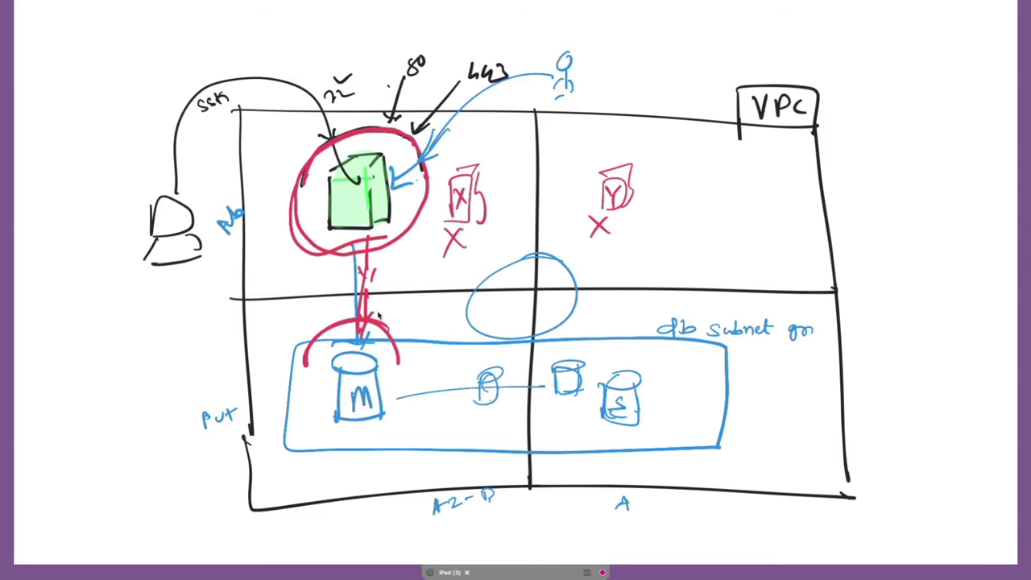
Step: Edit the database security group's inbound rules and delete the old IP-based MySQL rule
{"action": "key", "text": "super+Tab"}
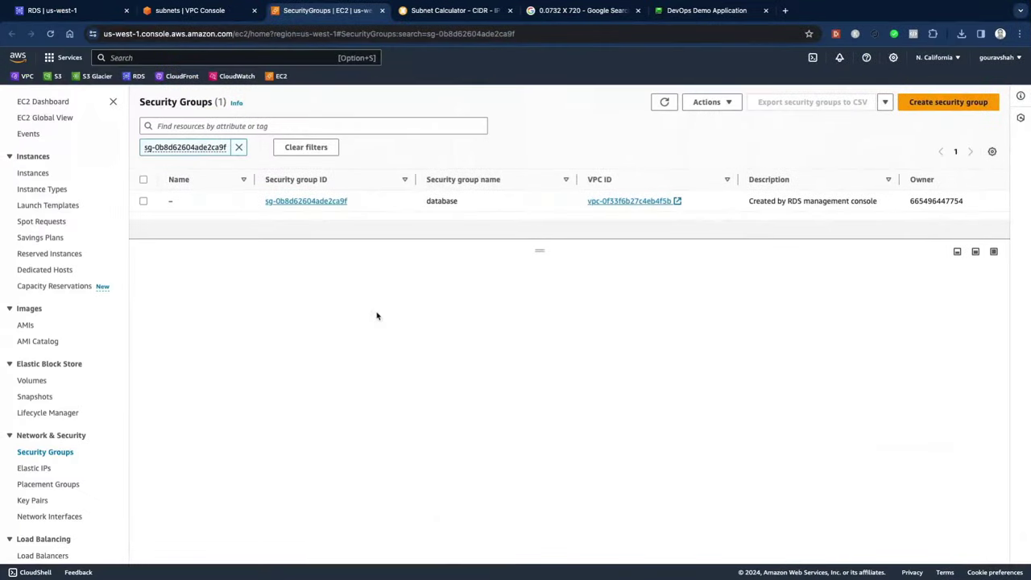
{"action": "left_click", "coordinate": [292, 202]}
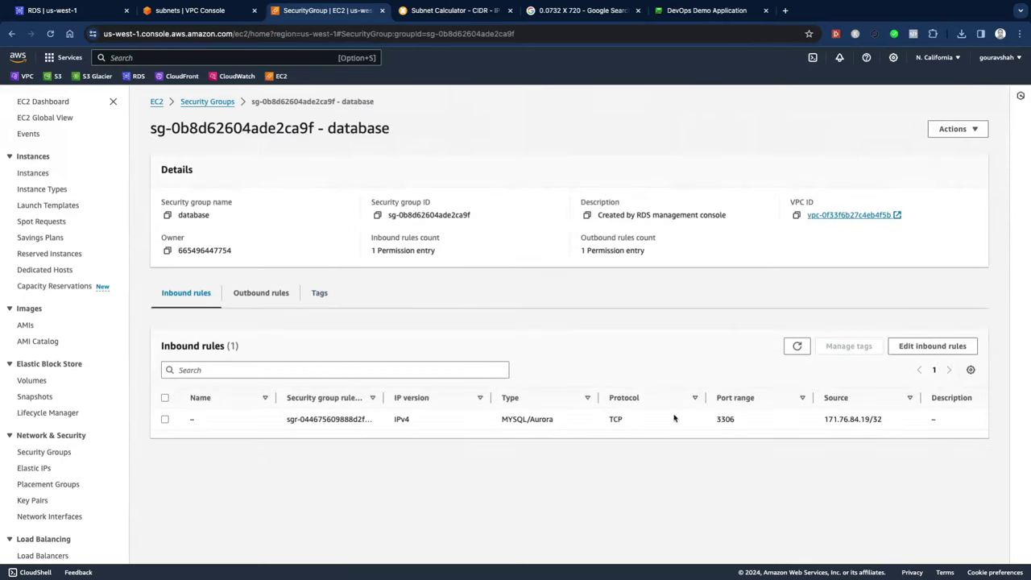
{"action": "left_click", "coordinate": [932, 347]}
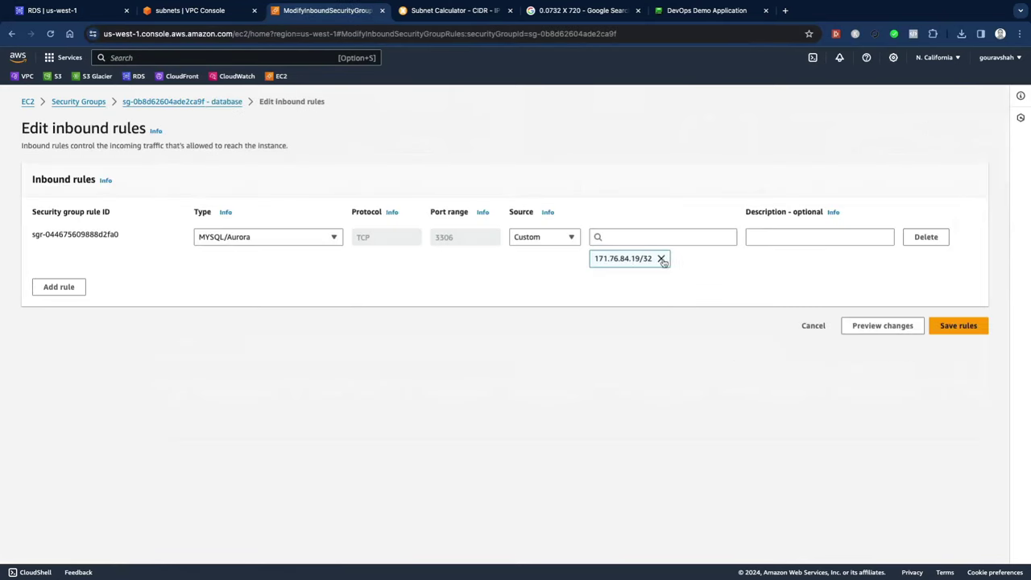
{"action": "left_click", "coordinate": [925, 238]}
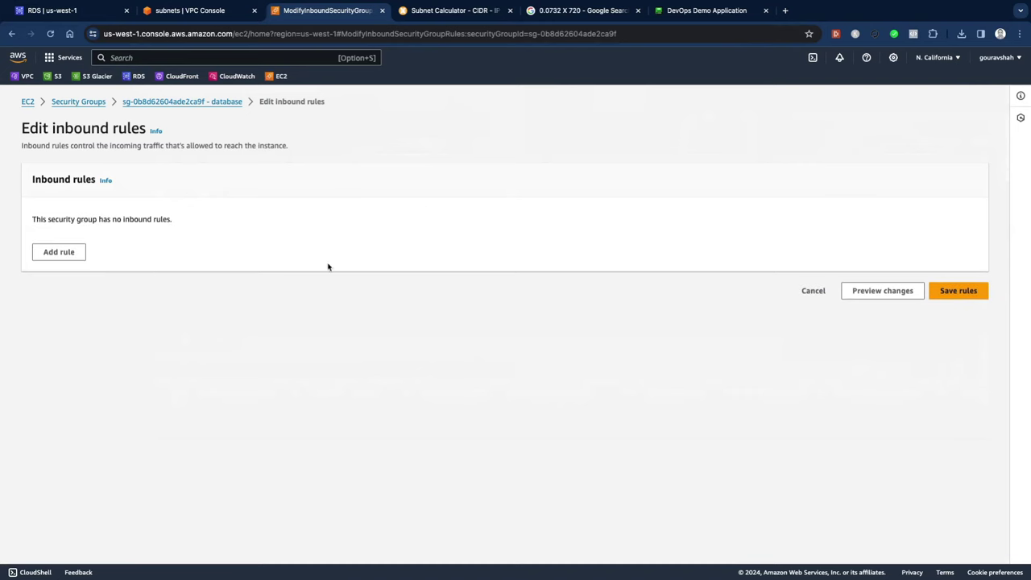
Step: Add a MYSQL/Aurora port 3306 inbound rule sourced from the web security group
{"action": "left_click", "coordinate": [64, 252]}
{"action": "left_click", "coordinate": [235, 242]}
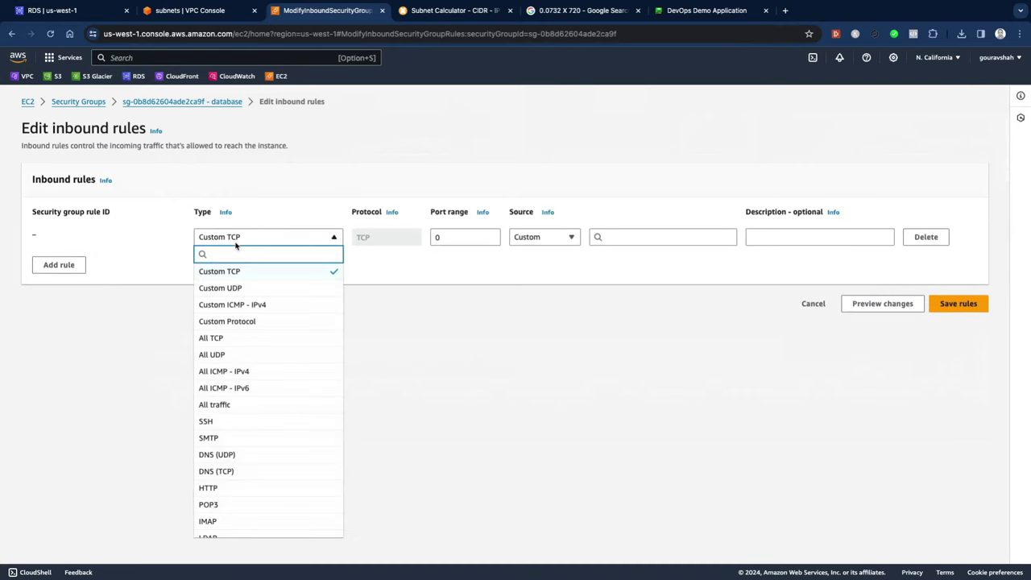
{"action": "type", "text": "mys"}
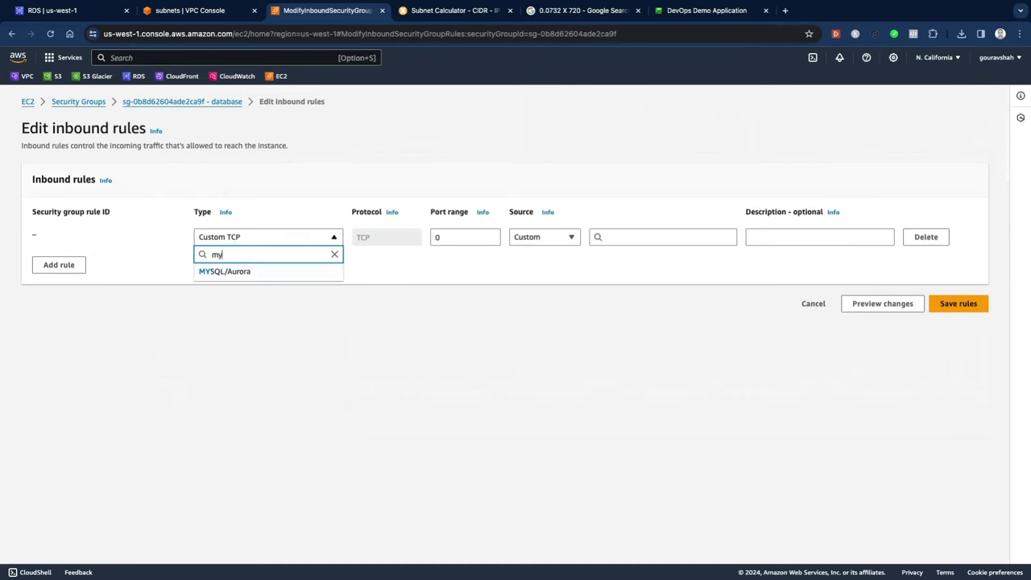
{"action": "left_click", "coordinate": [234, 271]}
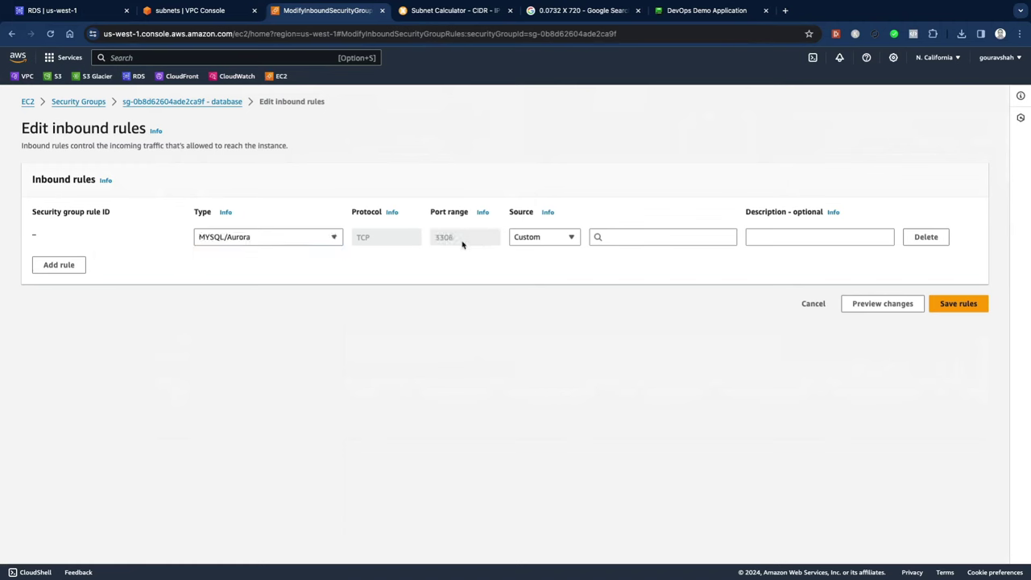
{"action": "left_click", "coordinate": [634, 235]}
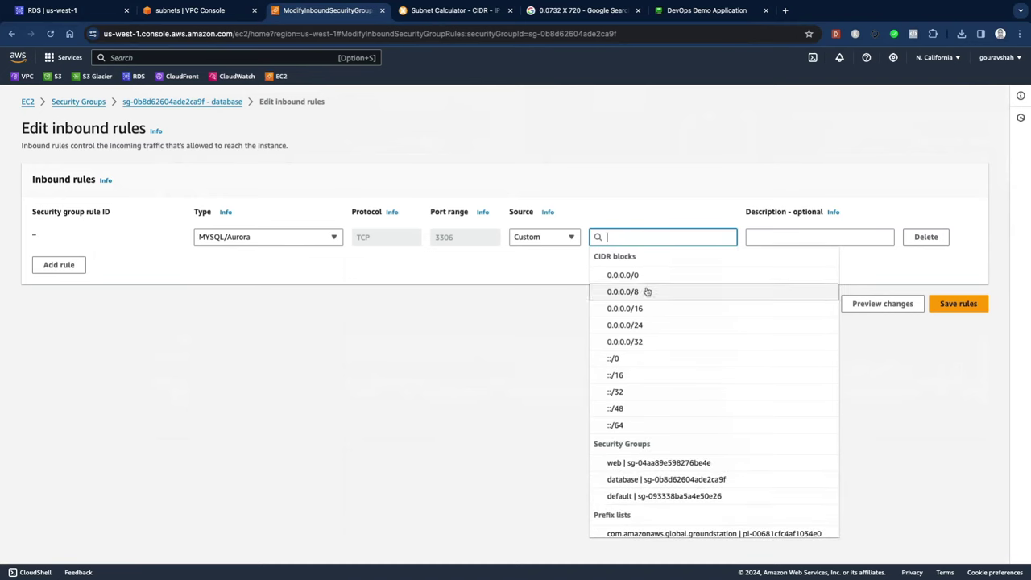
{"action": "scroll", "coordinate": [639, 375], "scroll_direction": "down", "scroll_amount": 1}
{"action": "scroll", "coordinate": [643, 378], "scroll_direction": "down", "scroll_amount": 2}
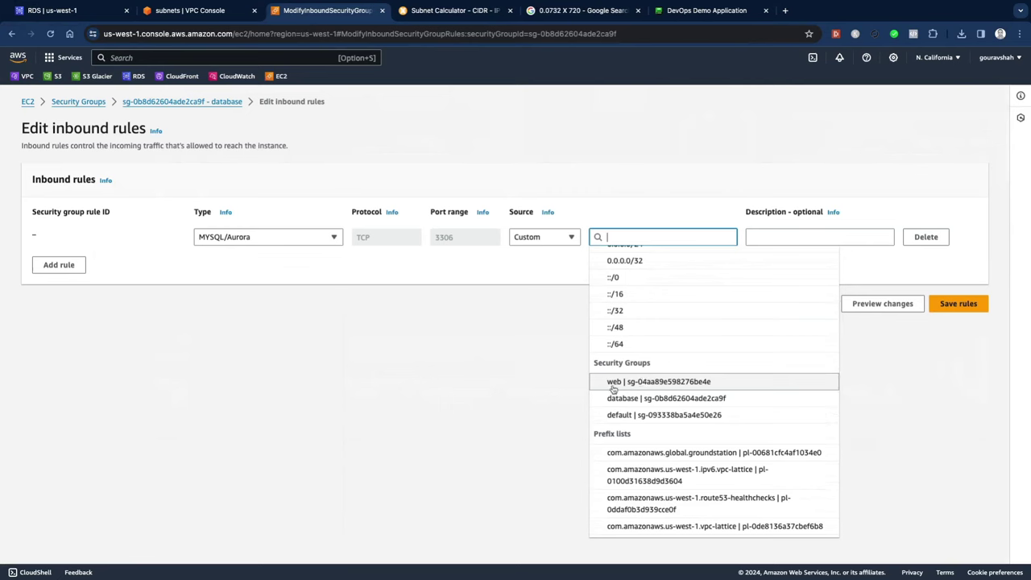
{"action": "left_click", "coordinate": [612, 387]}
{"action": "double_click", "coordinate": [642, 237]}
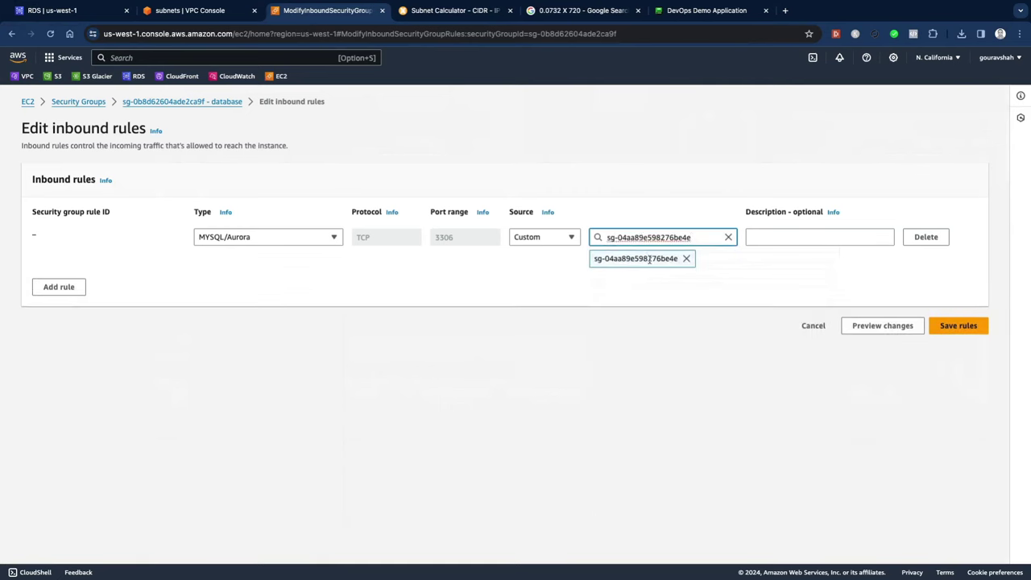
Step: Sketch a red-circled web server W in the right-hand public subnet of the VPC diagram
{"action": "key", "text": "ctrl+Right"}
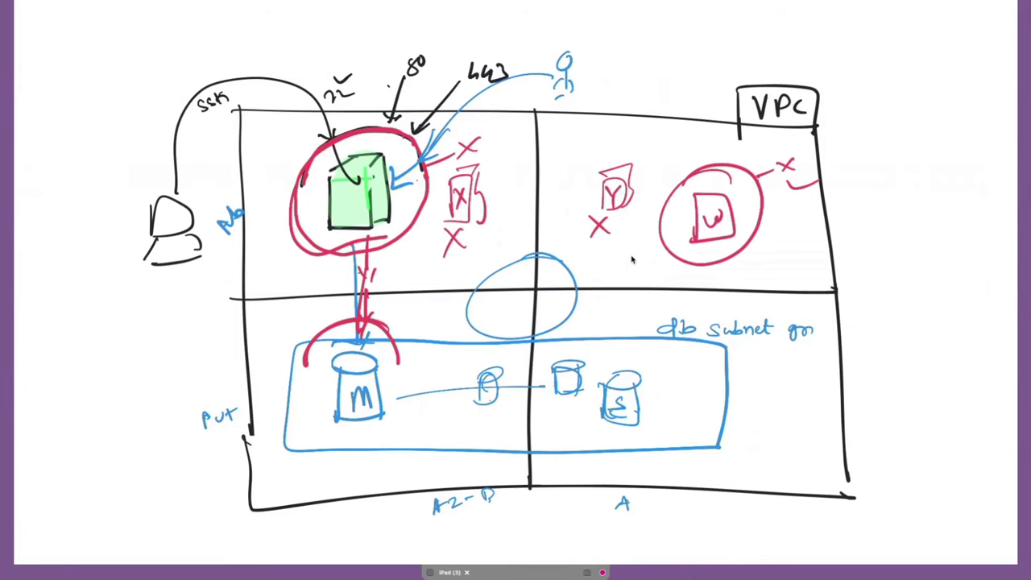
Step: Describe the rule as 'allow access to all web servers for devops demo' and save the rules
{"action": "key", "text": "ctrl+Left"}
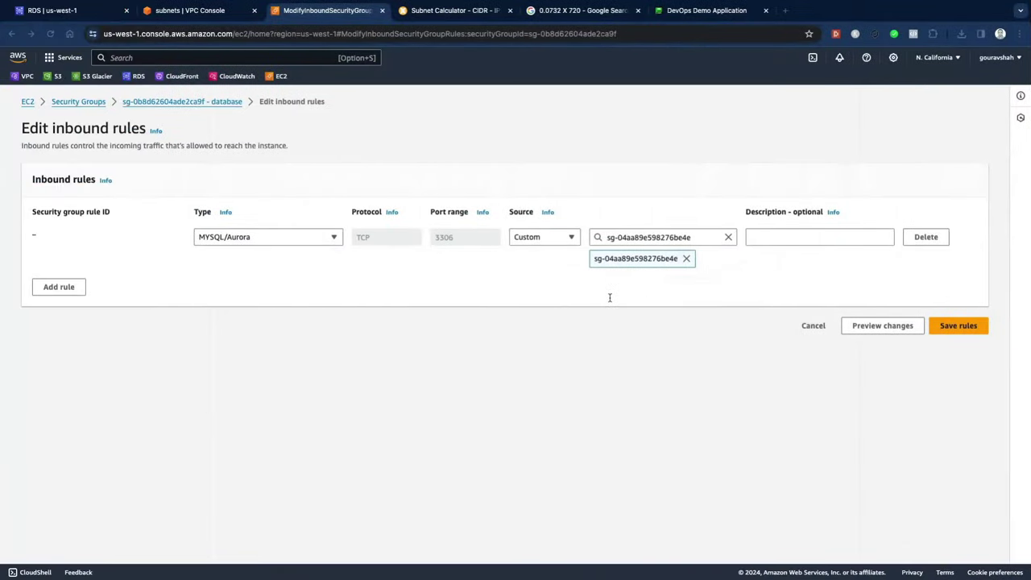
{"action": "left_click", "coordinate": [630, 302]}
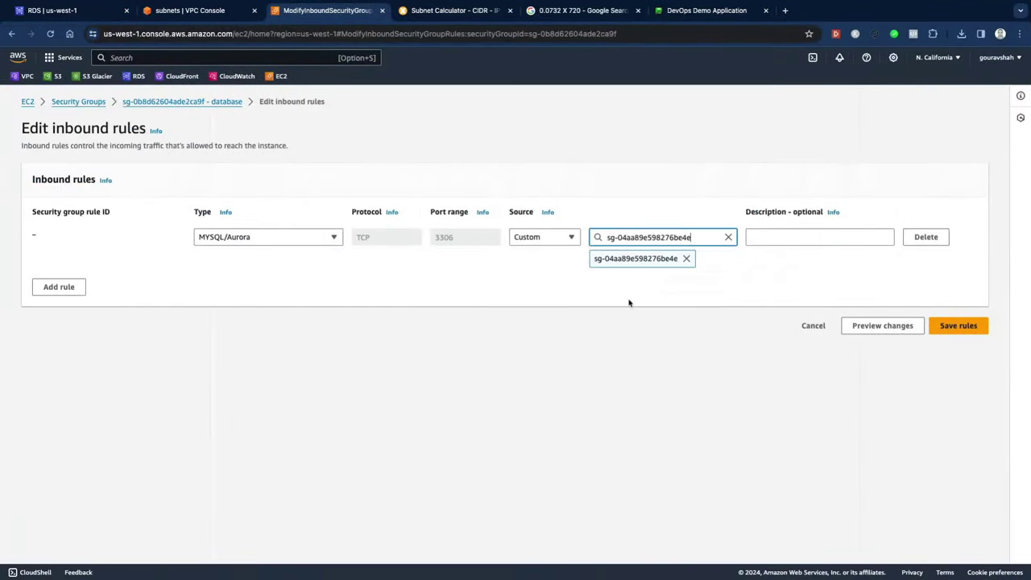
{"action": "left_click", "coordinate": [786, 236]}
{"action": "type", "text": "allow access only"}
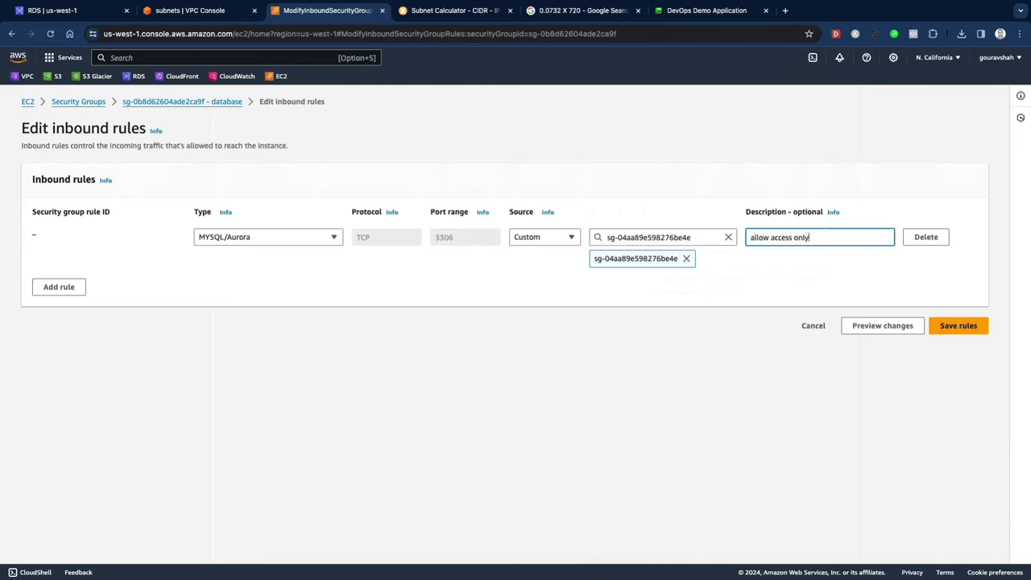
{"action": "key", "text": "BackSpace"}
{"action": "key", "text": "BackSpace"}
{"action": "type", "text": "to all web servers for devops demo"}
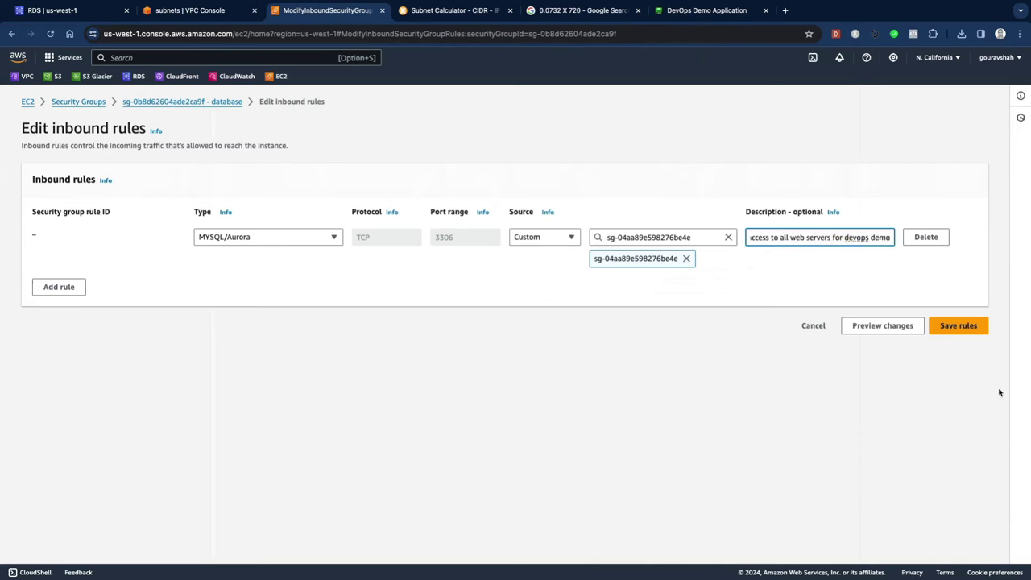
{"action": "left_click", "coordinate": [968, 332]}
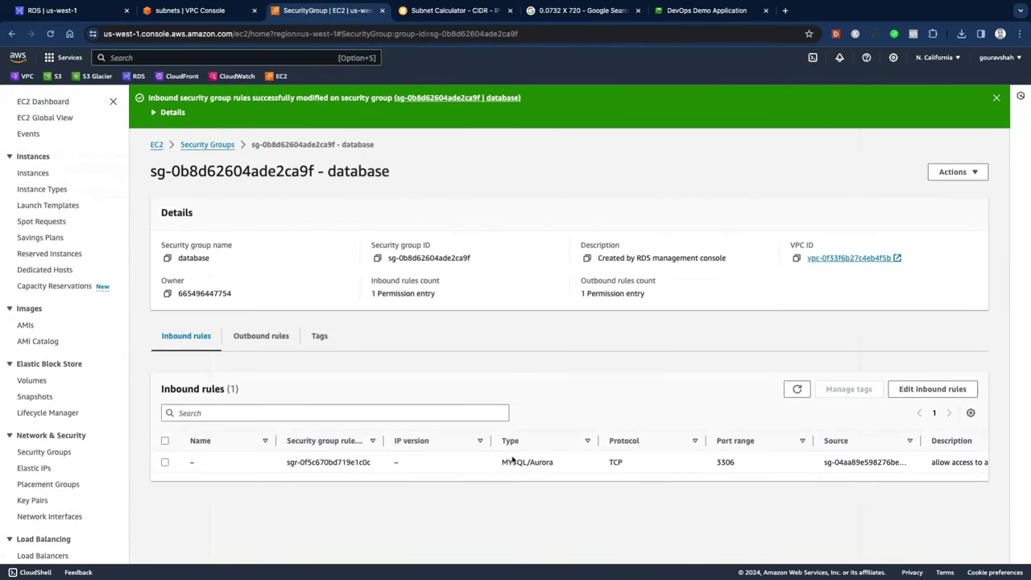
{"action": "left_click", "coordinate": [232, 20]}
Step: Open and refresh the devopsdemo MariaDB instance details from the RDS Databases list
{"action": "left_click", "coordinate": [311, 18]}
{"action": "left_click", "coordinate": [138, 77]}
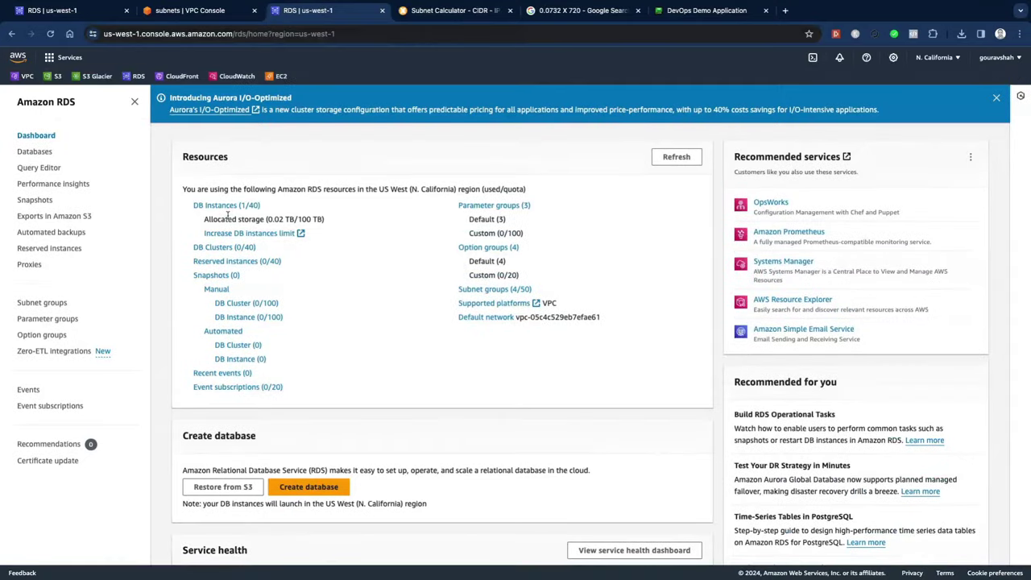
{"action": "left_click", "coordinate": [210, 210]}
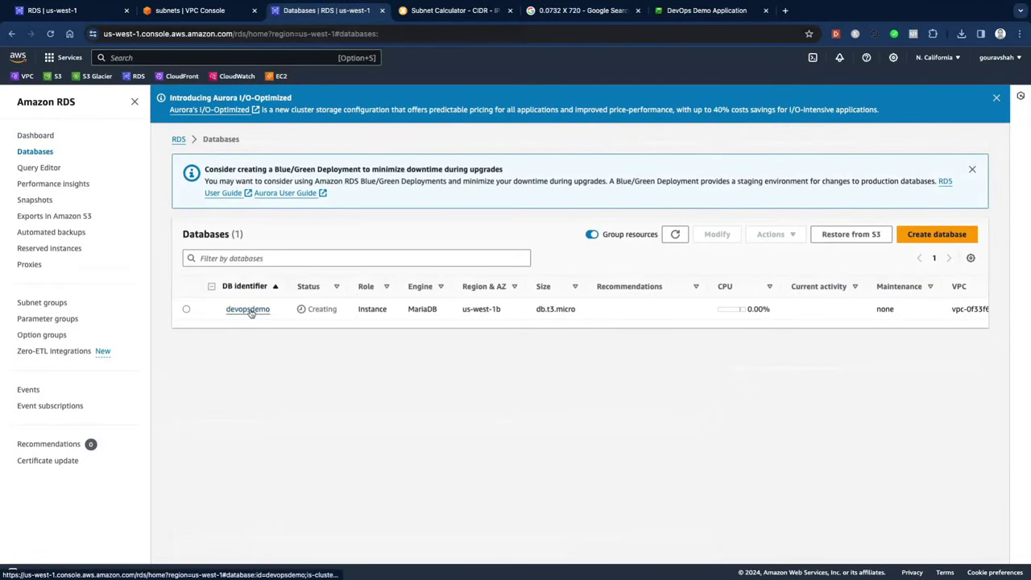
{"action": "left_click", "coordinate": [249, 310]}
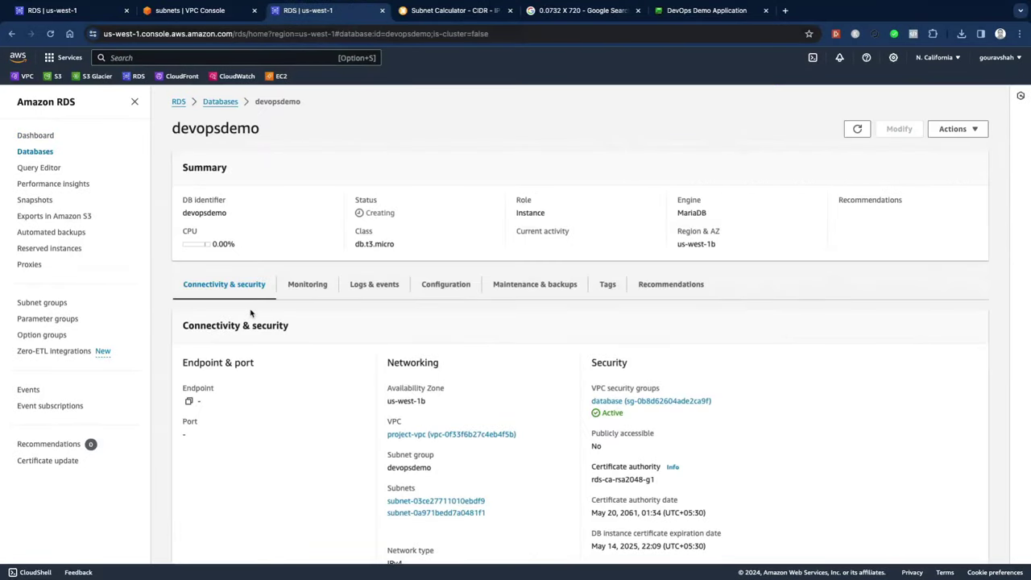
{"action": "left_click", "coordinate": [857, 134]}
Step: In the terminal, prepare 'mysql -u admin -h -p devopsdb' with the host value left blank
{"action": "key", "text": "super+Tab"}
{"action": "key", "text": "super+Tab"}
{"action": "key", "text": "super+Tab"}
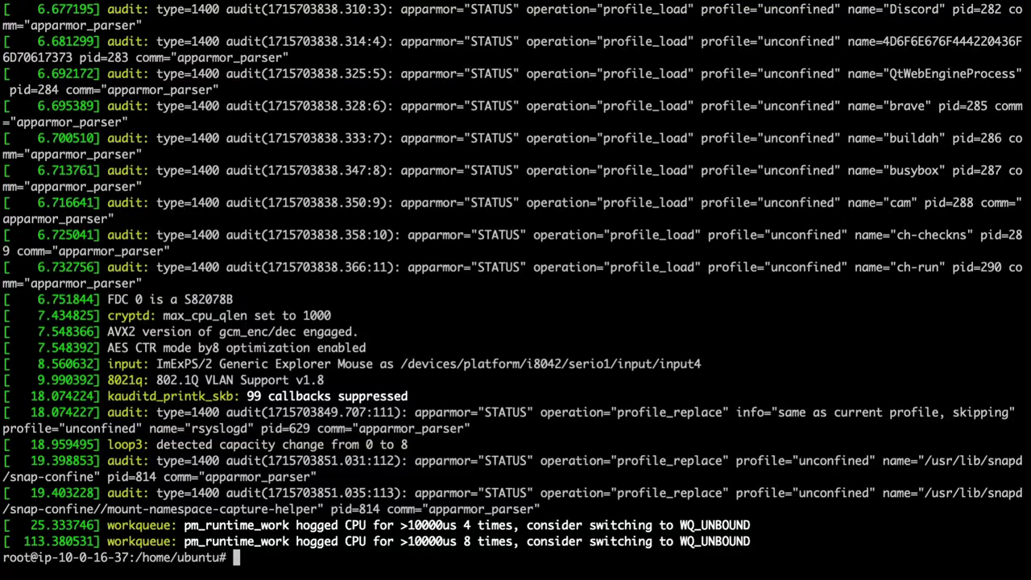
{"action": "key", "text": "ctrl+l"}
{"action": "type", "text": "mysql "}
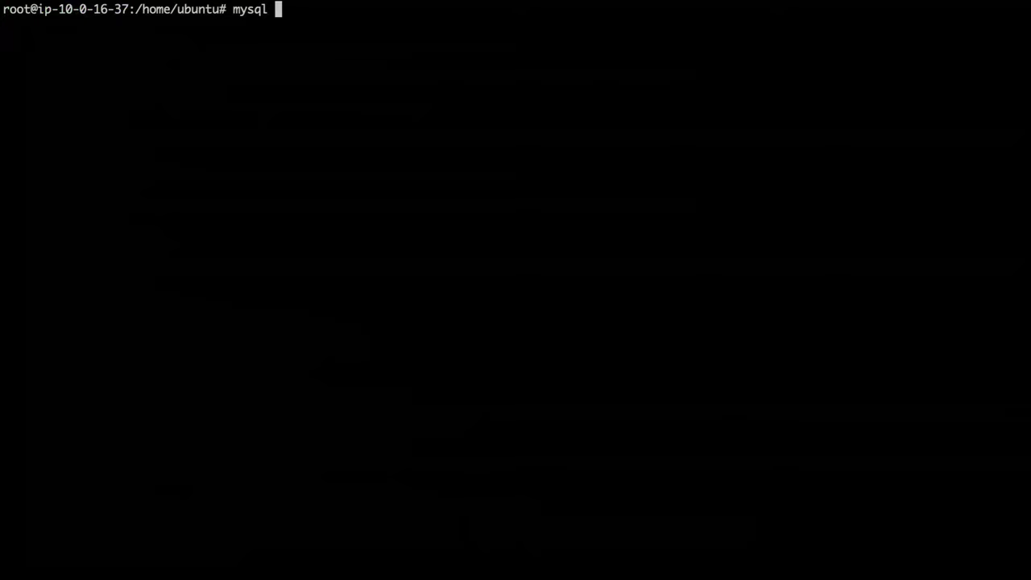
{"action": "type", "text": "-u admin -"}
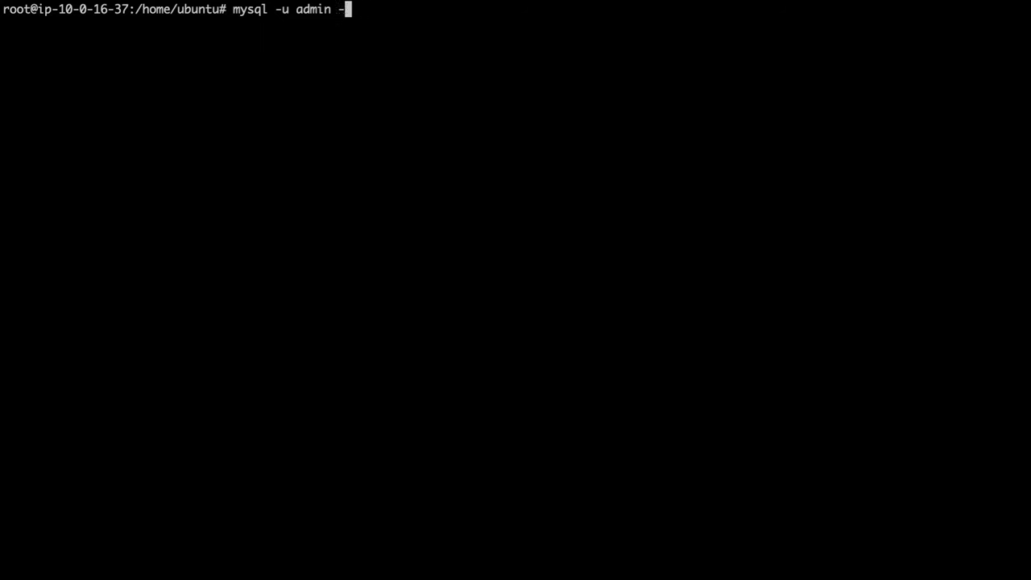
{"action": "type", "text": "h xxx -p devops"}
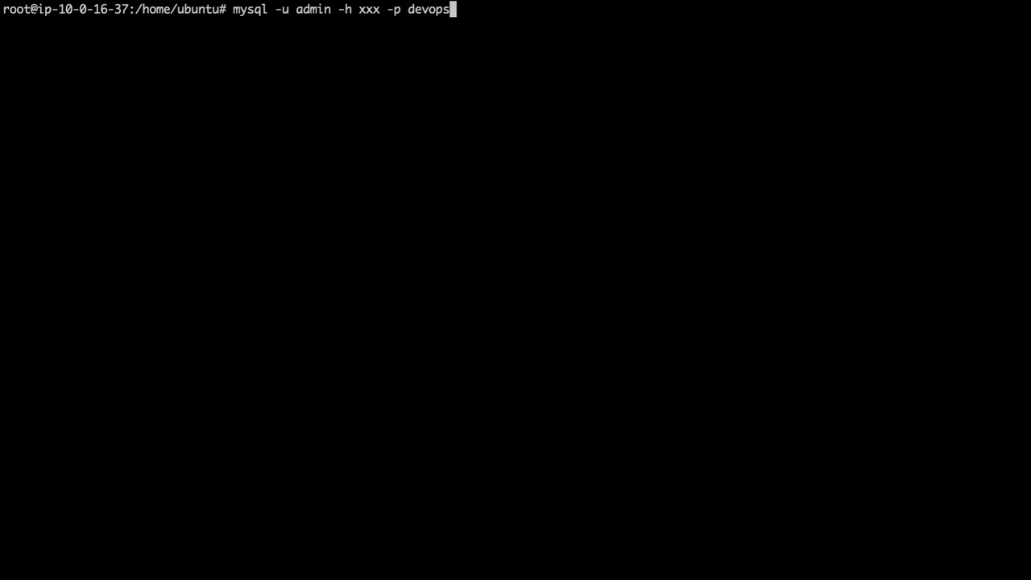
{"action": "type", "text": "db"}
{"action": "key", "text": "Left"}
{"action": "key", "text": "Left"}
{"action": "key", "text": "Left"}
{"action": "key", "text": "Left"}
{"action": "key", "text": "Left"}
{"action": "key", "text": "Left"}
{"action": "key", "text": "Left"}
{"action": "key", "text": "Left"}
{"action": "key", "text": "Left"}
{"action": "key", "text": "Left"}
{"action": "key", "text": "Left"}
{"action": "key", "text": "Left"}
{"action": "key", "text": "Left"}
{"action": "key", "text": "BackSpace"}
{"action": "key", "text": "BackSpace"}
{"action": "key", "text": "BackSpace"}
{"action": "key", "text": "ctrl+Left"}
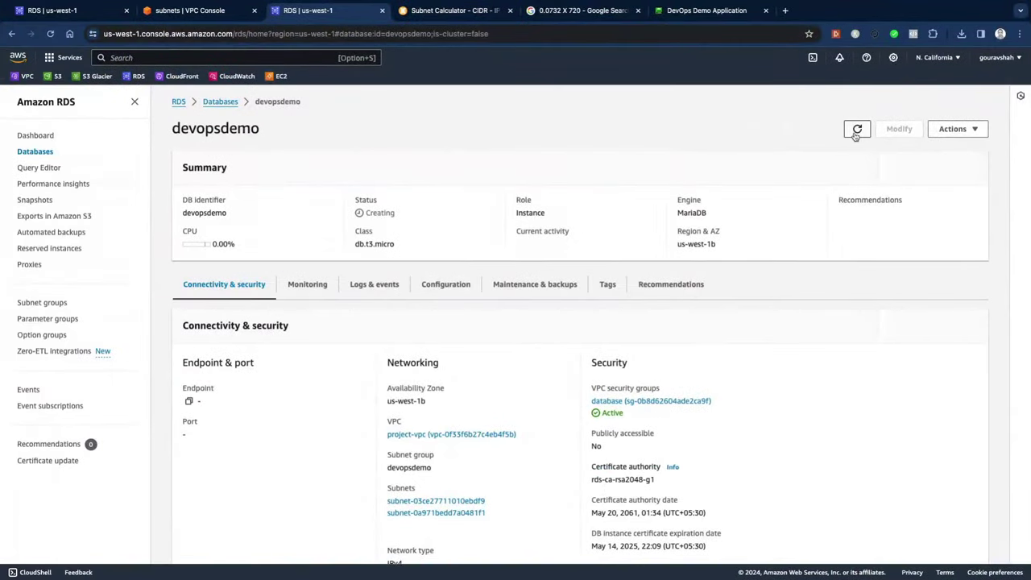
Step: Reopen devopsdemo from RDS DB Instances once it is Available with its endpoint, then open a blank tab
{"action": "left_click", "coordinate": [856, 132]}
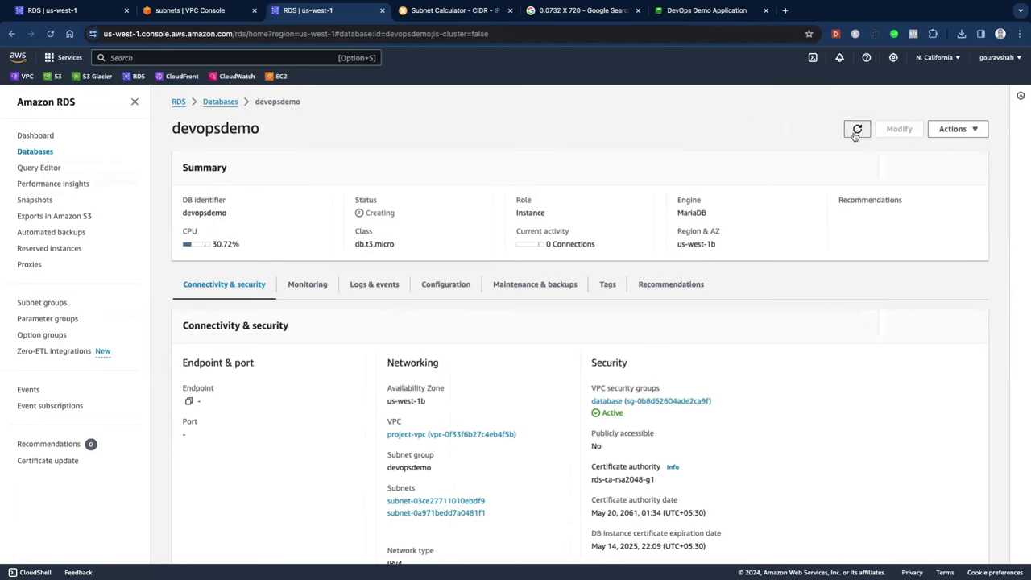
{"action": "left_click", "coordinate": [51, 139]}
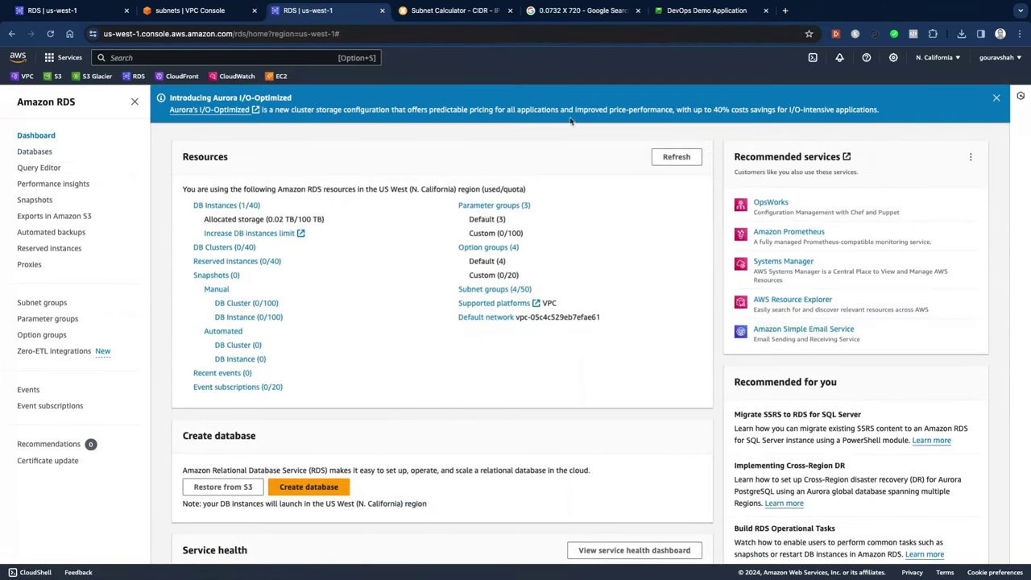
{"action": "left_click", "coordinate": [996, 98]}
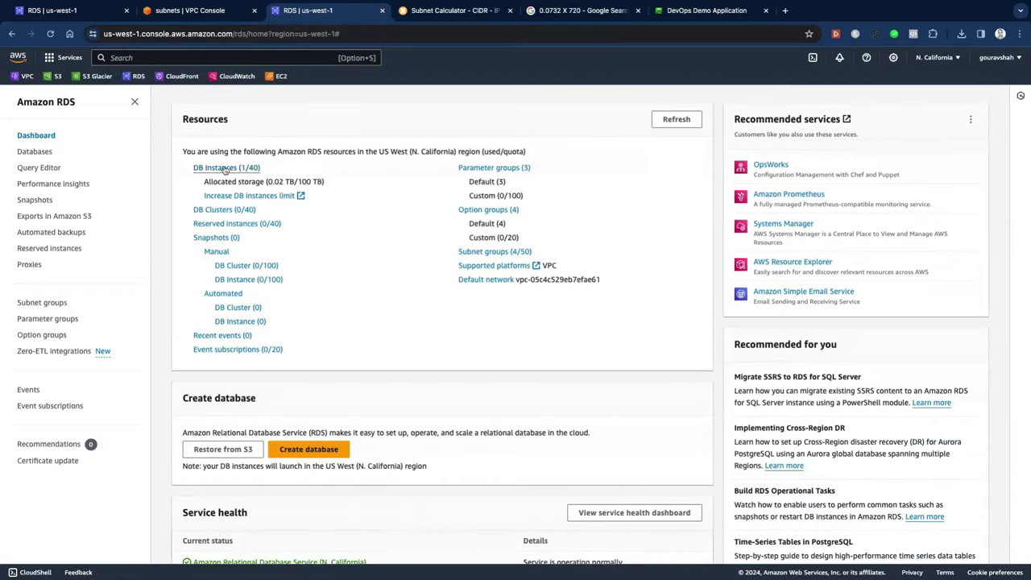
{"action": "left_click", "coordinate": [229, 171]}
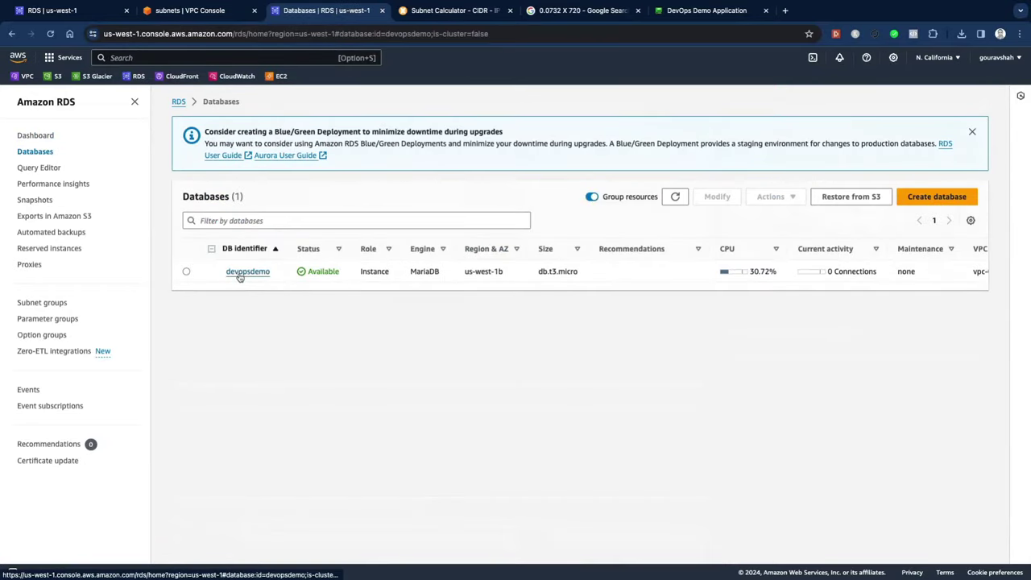
{"action": "left_click", "coordinate": [239, 273]}
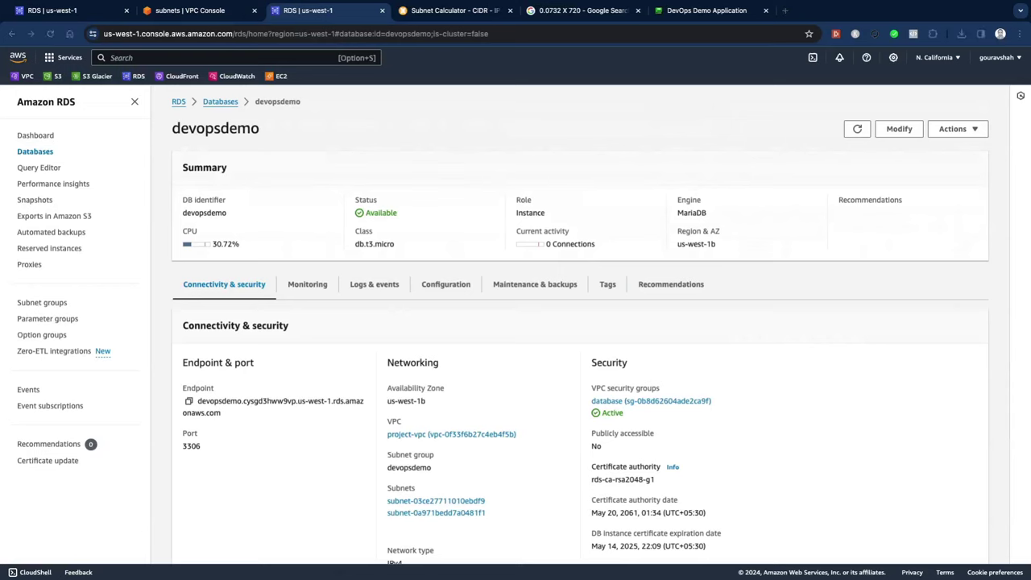
{"action": "left_click", "coordinate": [788, 15]}
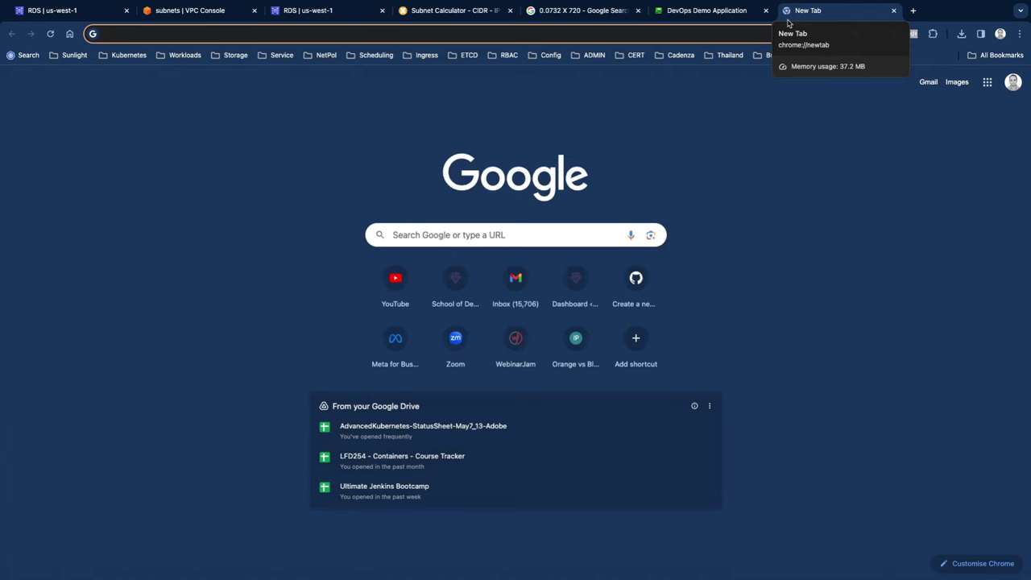
Step: Visit the schoolofdevops.com Pricing page, scroll through it, then close that tab
{"action": "type", "text": "schoolofdevops.com"}
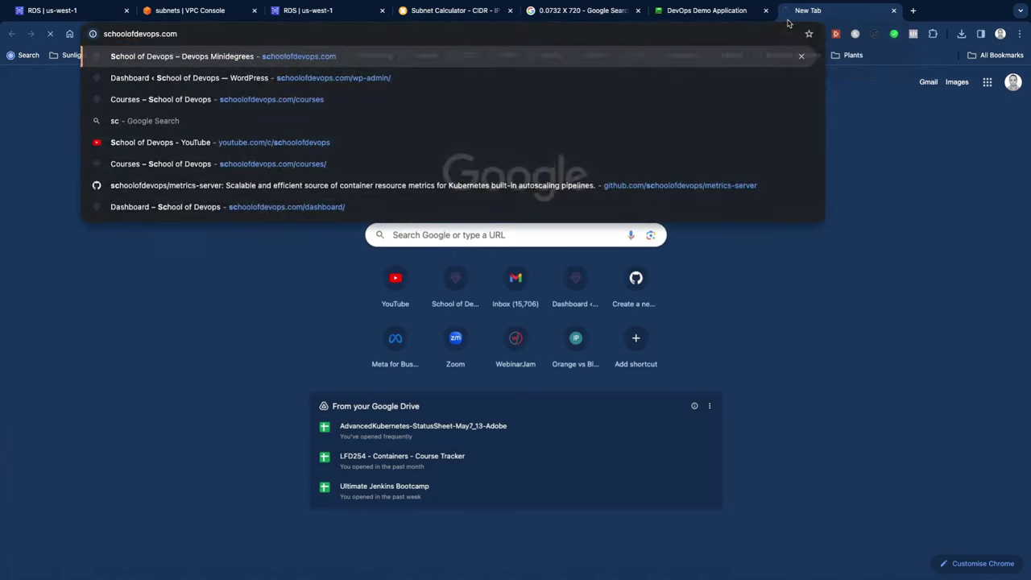
{"action": "key", "text": "Return"}
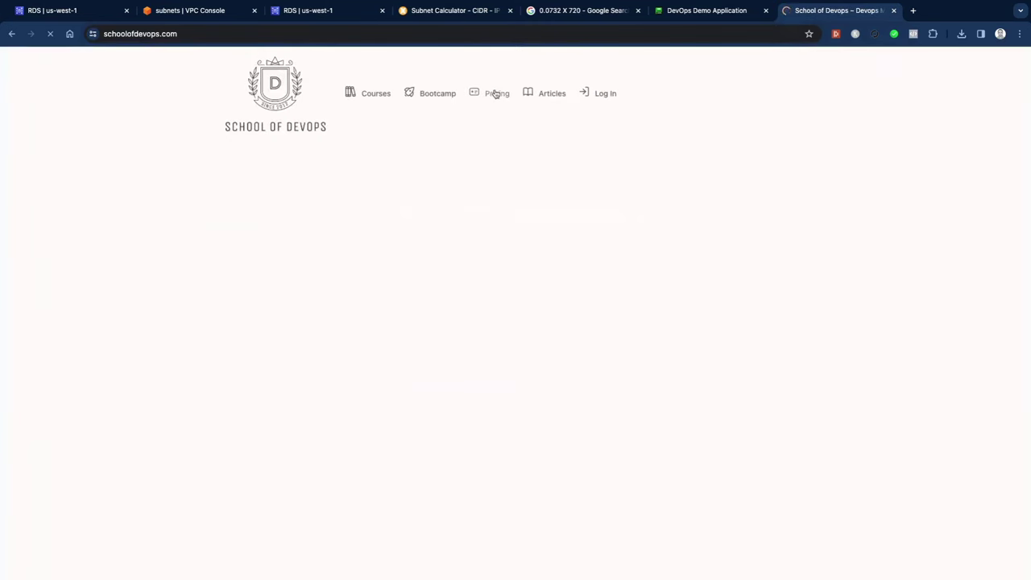
{"action": "left_click", "coordinate": [496, 94]}
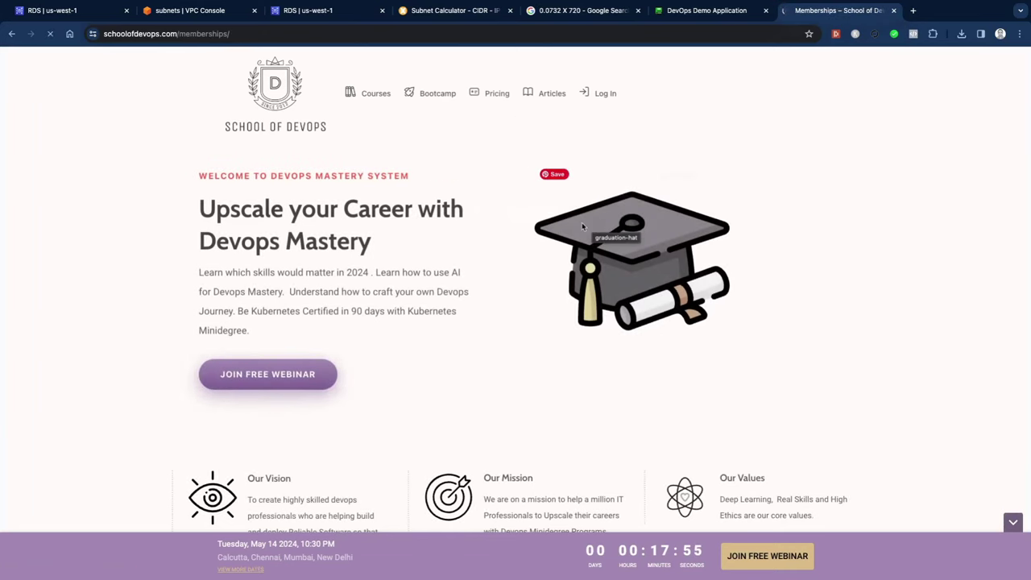
{"action": "scroll", "coordinate": [445, 225], "scroll_direction": "down", "scroll_amount": 15}
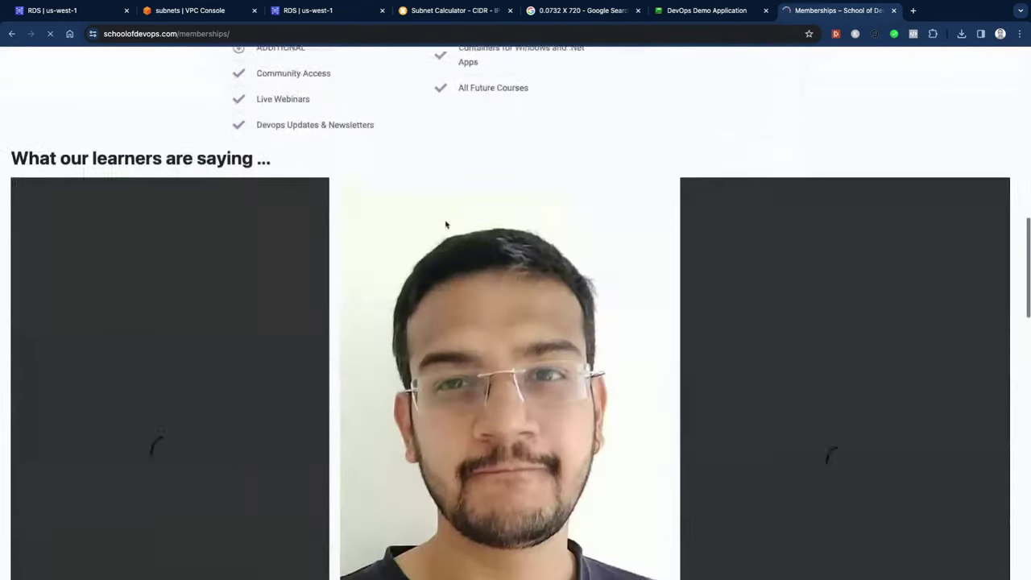
{"action": "scroll", "coordinate": [446, 225], "scroll_direction": "up", "scroll_amount": 15}
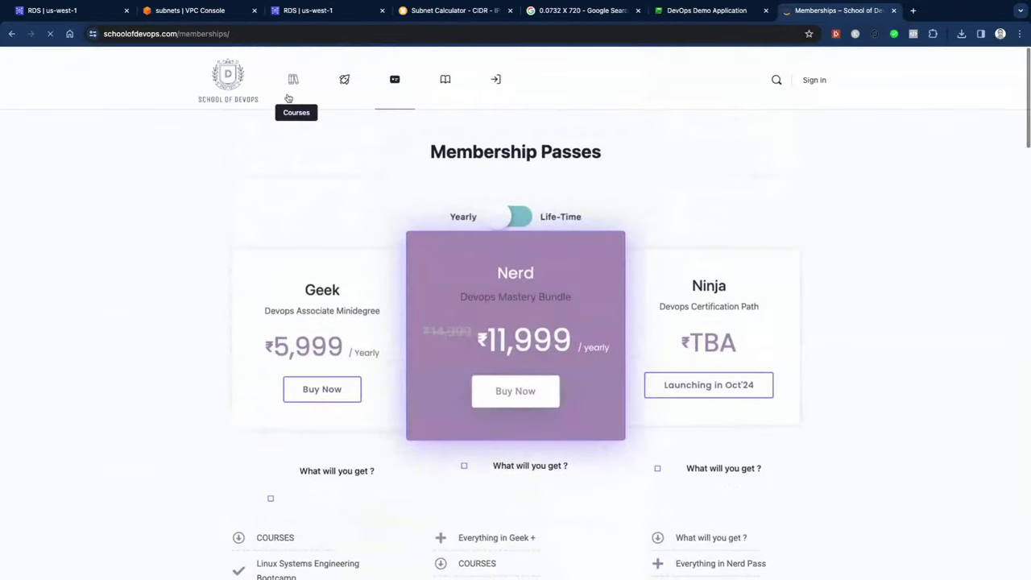
{"action": "left_click", "coordinate": [893, 10]}
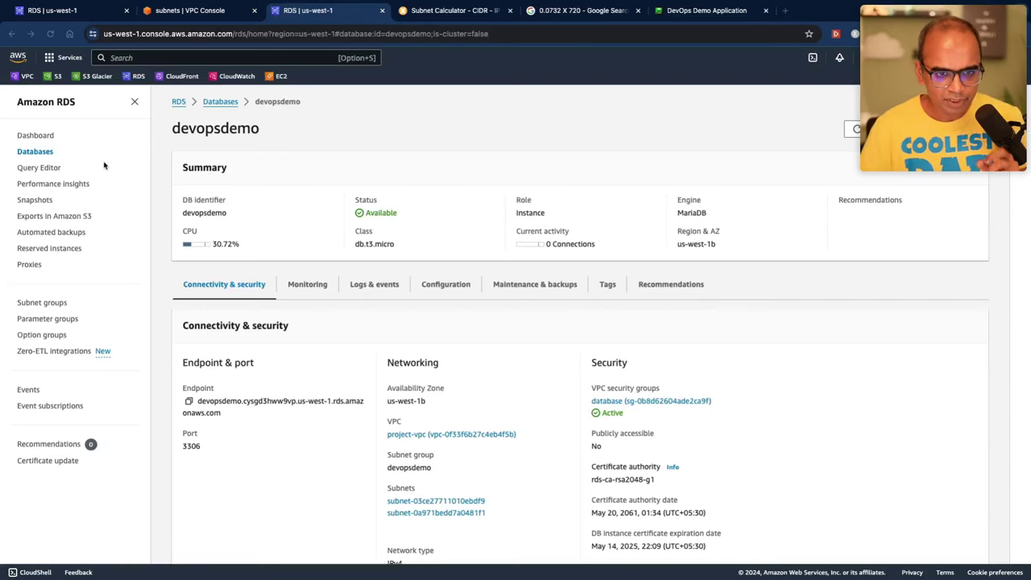
Step: Browse the AWS Services menu categories, then copy the devopsdemo database endpoint address
{"action": "left_click", "coordinate": [54, 61]}
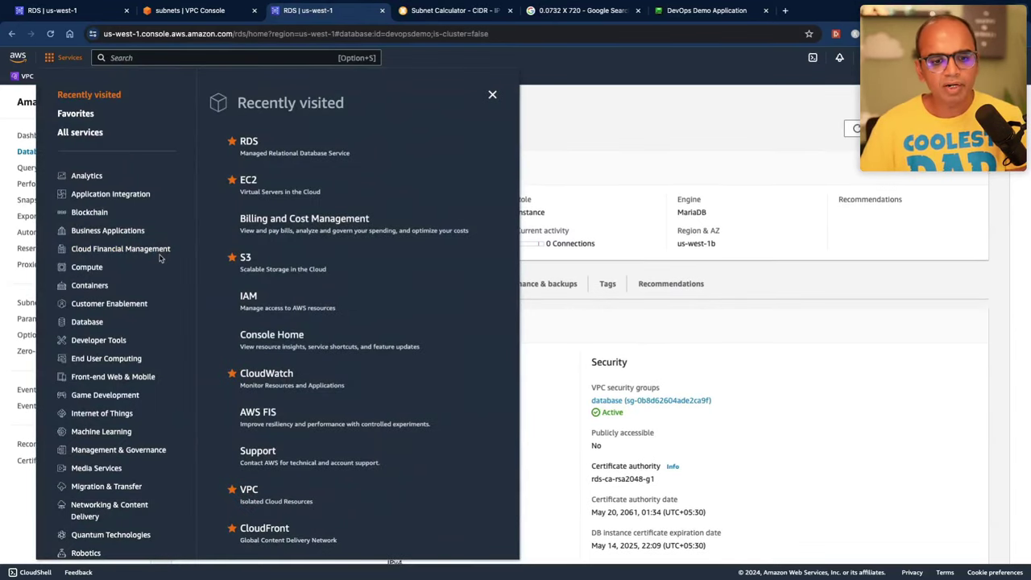
{"action": "scroll", "coordinate": [200, 333], "scroll_direction": "down", "scroll_amount": 1}
{"action": "scroll", "coordinate": [173, 344], "scroll_direction": "down", "scroll_amount": 2}
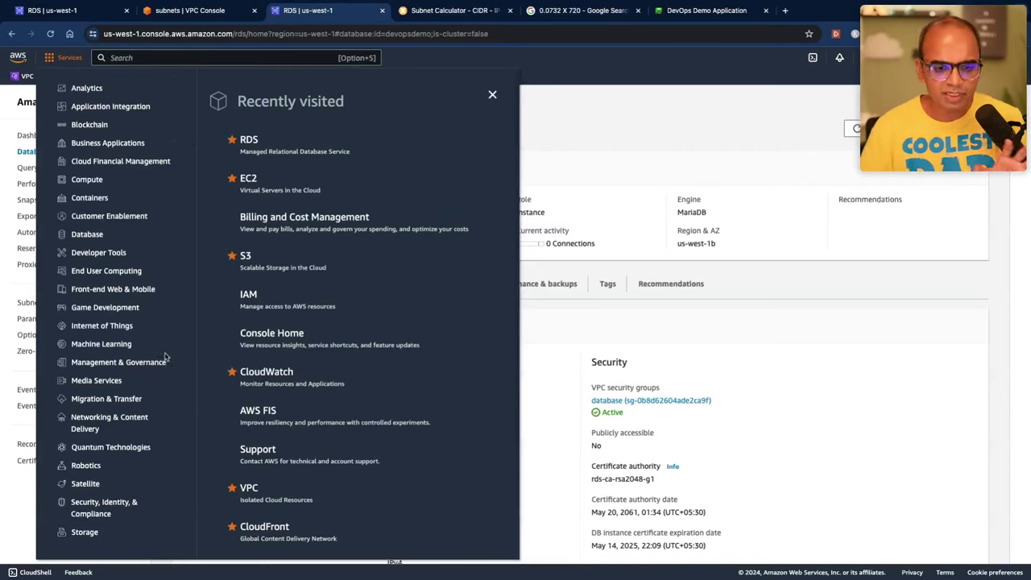
{"action": "mouse_move", "coordinate": [111, 383]}
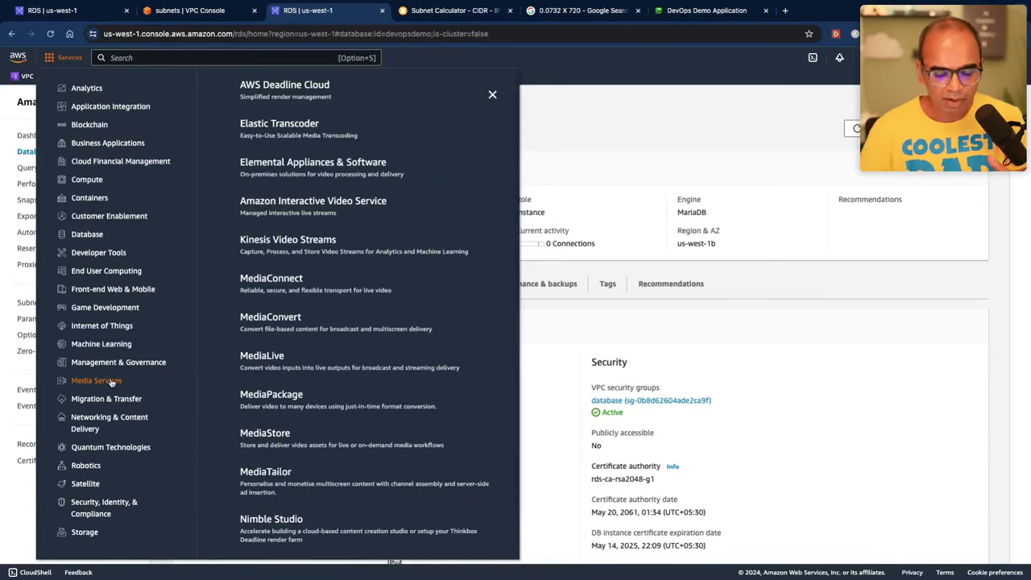
{"action": "mouse_move", "coordinate": [94, 261]}
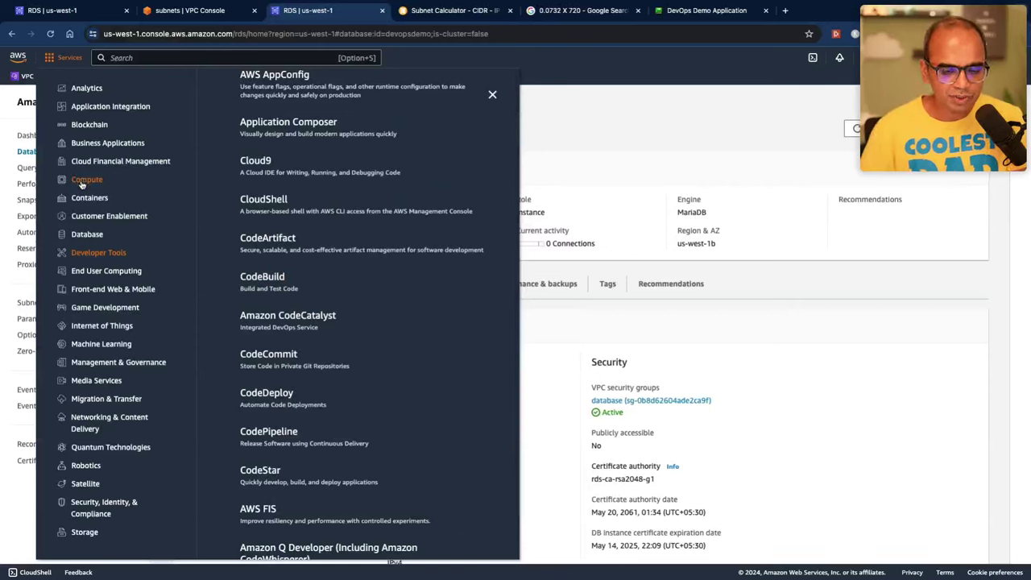
{"action": "mouse_move", "coordinate": [88, 200]}
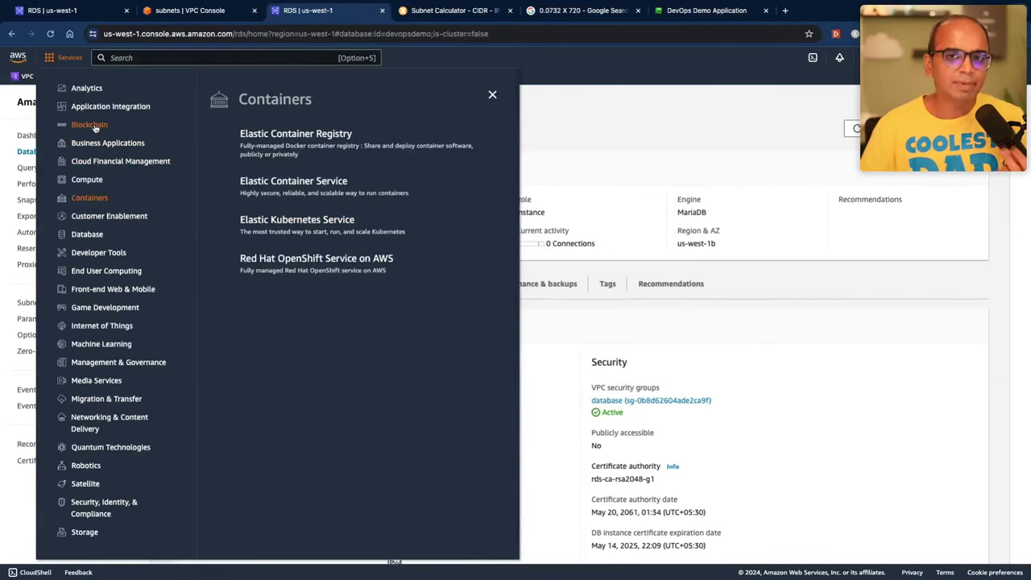
{"action": "mouse_move", "coordinate": [94, 127]}
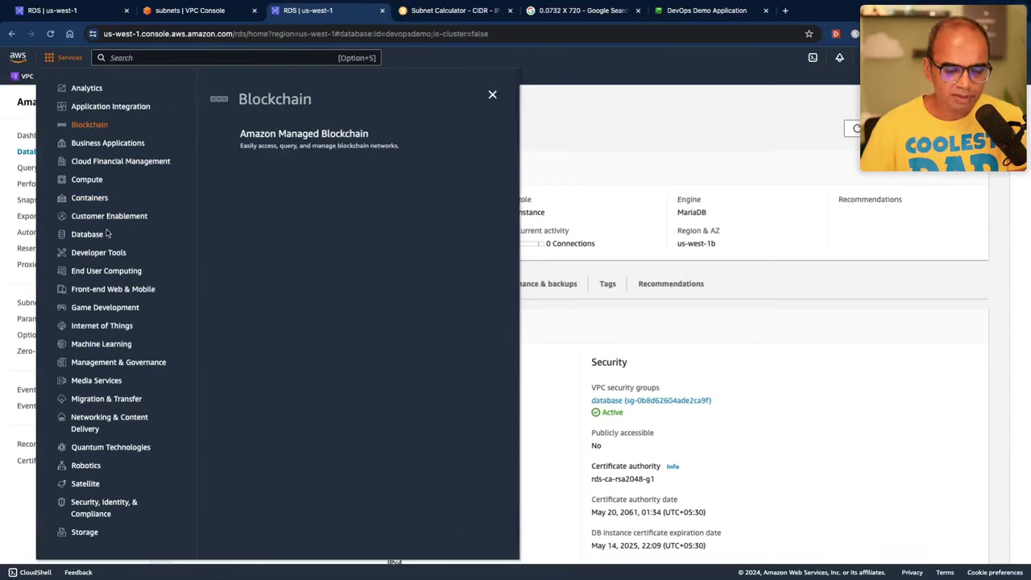
{"action": "scroll", "coordinate": [110, 271], "scroll_direction": "up", "scroll_amount": 2}
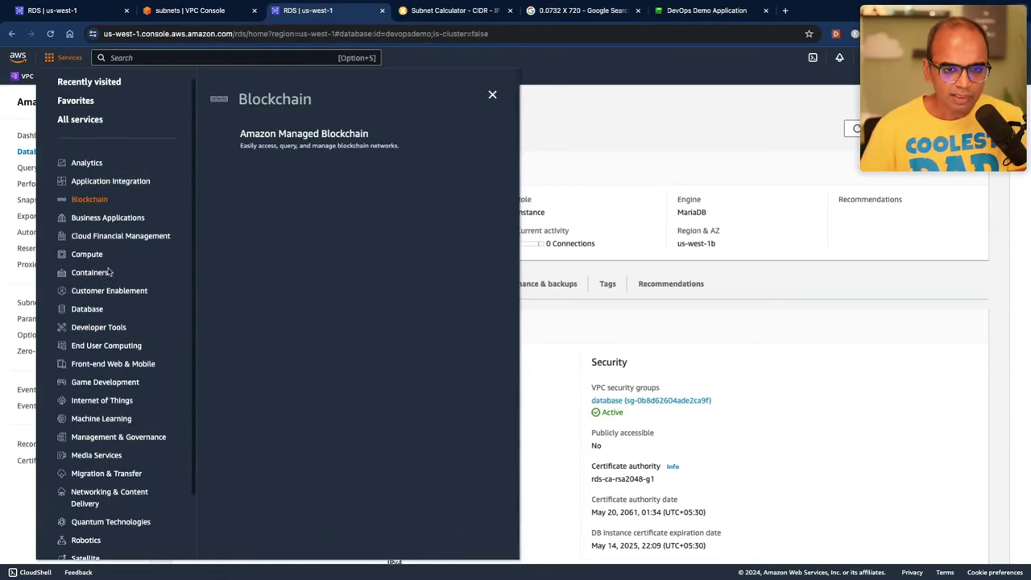
{"action": "scroll", "coordinate": [110, 270], "scroll_direction": "down", "scroll_amount": 2}
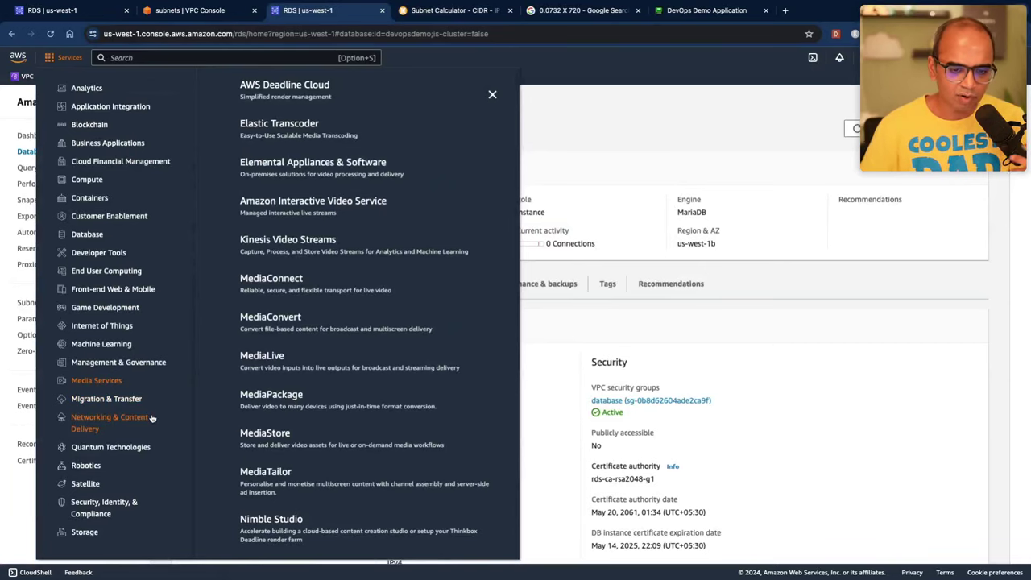
{"action": "scroll", "coordinate": [148, 422], "scroll_direction": "down", "scroll_amount": 5}
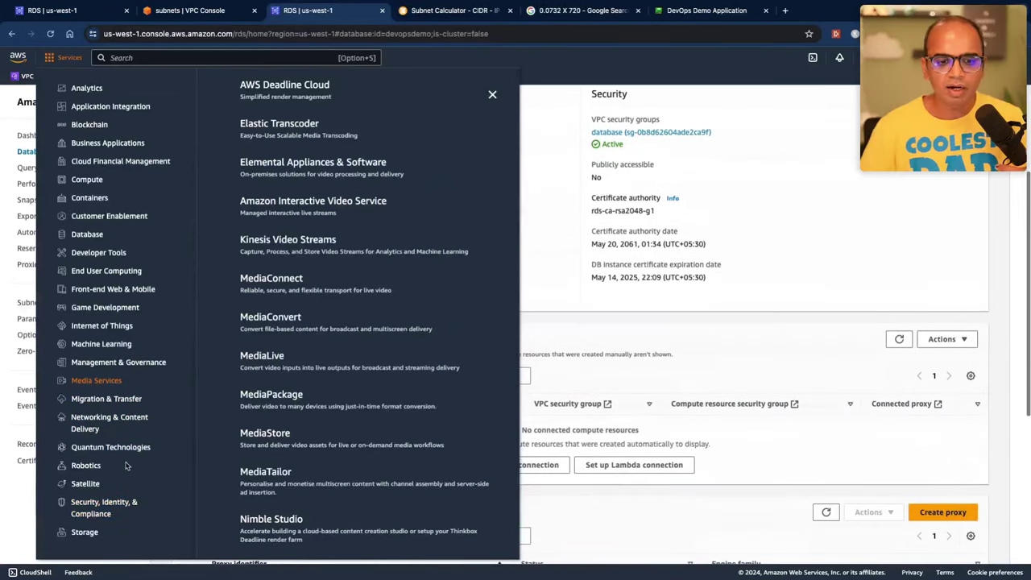
{"action": "scroll", "coordinate": [126, 468], "scroll_direction": "up", "scroll_amount": 2}
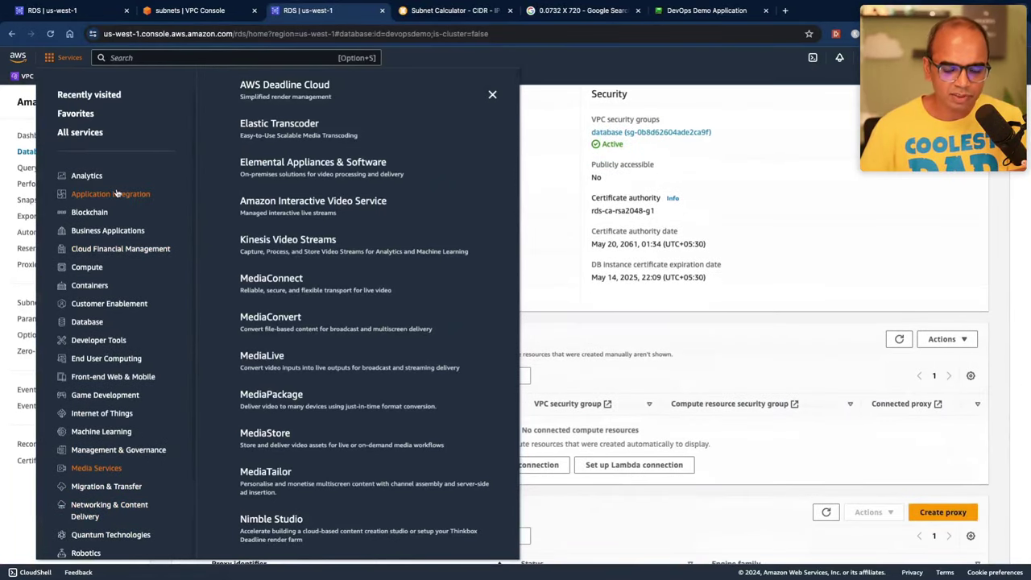
{"action": "mouse_move", "coordinate": [117, 194]}
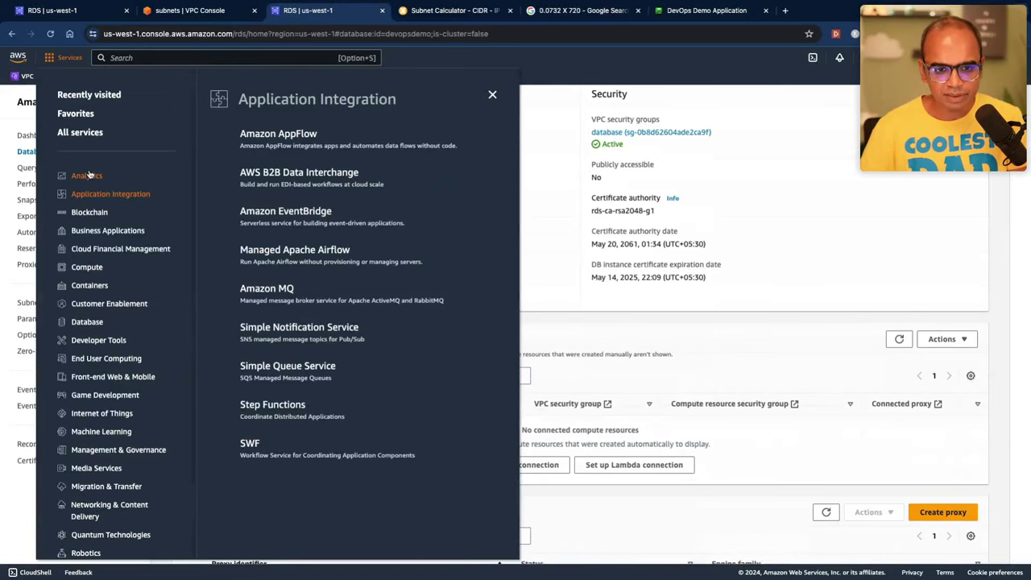
{"action": "mouse_move", "coordinate": [85, 175]}
{"action": "scroll", "coordinate": [288, 252], "scroll_direction": "down", "scroll_amount": 3}
{"action": "scroll", "coordinate": [288, 253], "scroll_direction": "down", "scroll_amount": 5}
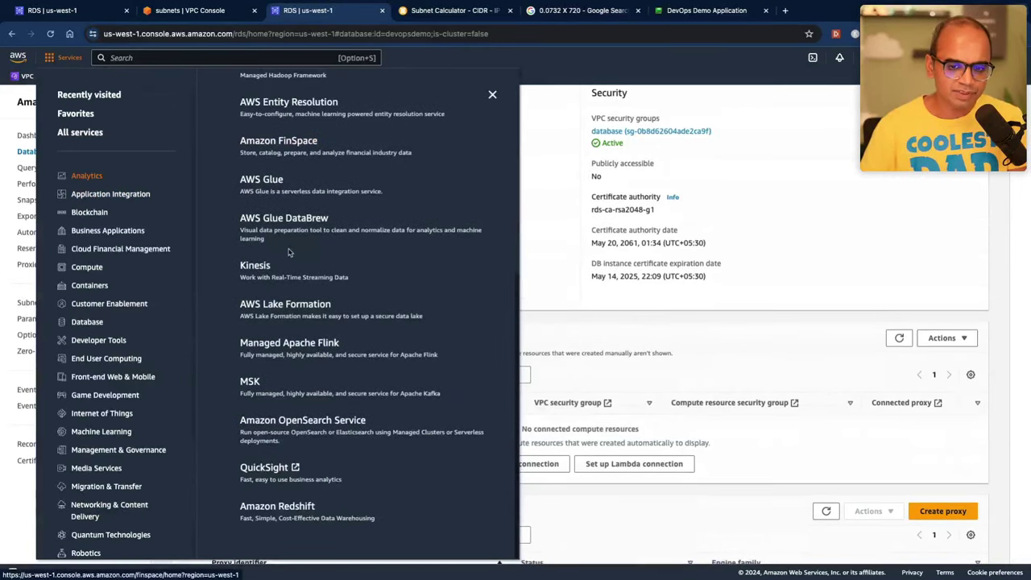
{"action": "scroll", "coordinate": [465, 111], "scroll_direction": "up", "scroll_amount": 10}
{"action": "left_click", "coordinate": [492, 96]}
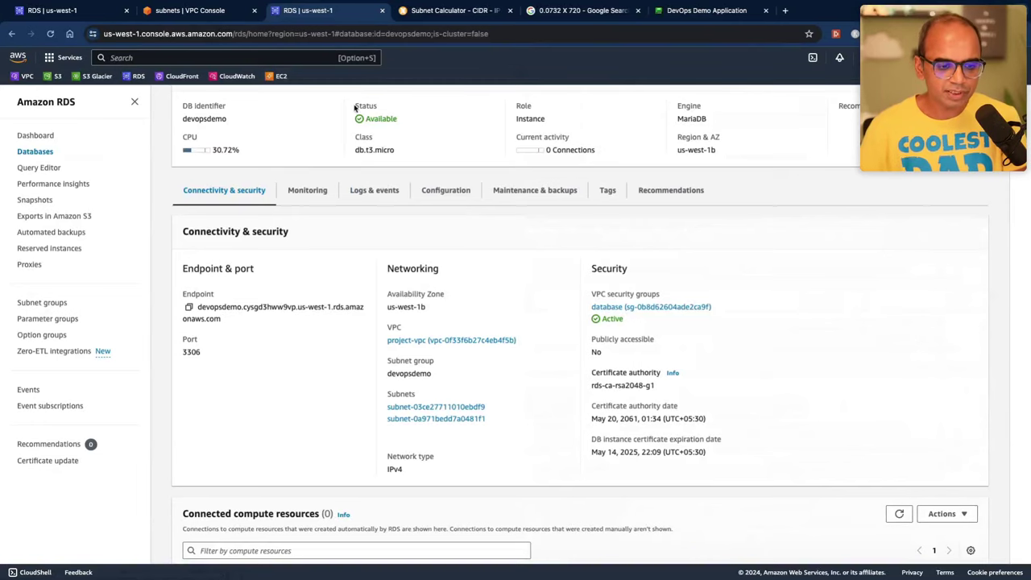
{"action": "left_click", "coordinate": [189, 307]}
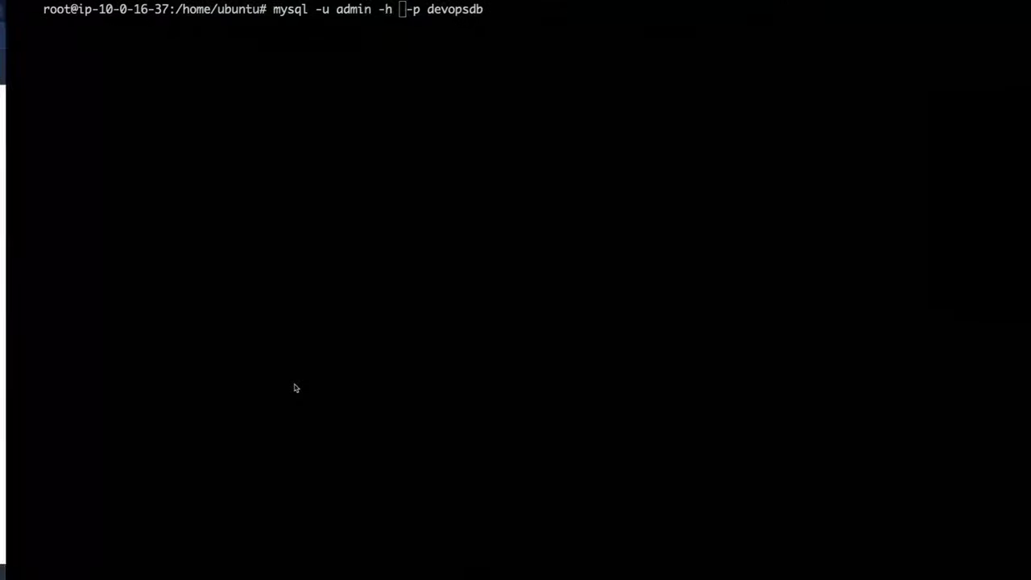
Step: Paste the RDS endpoint as host, run the mysql command, and highlight its user, host, -p and database parts
{"action": "key", "text": "super+v"}
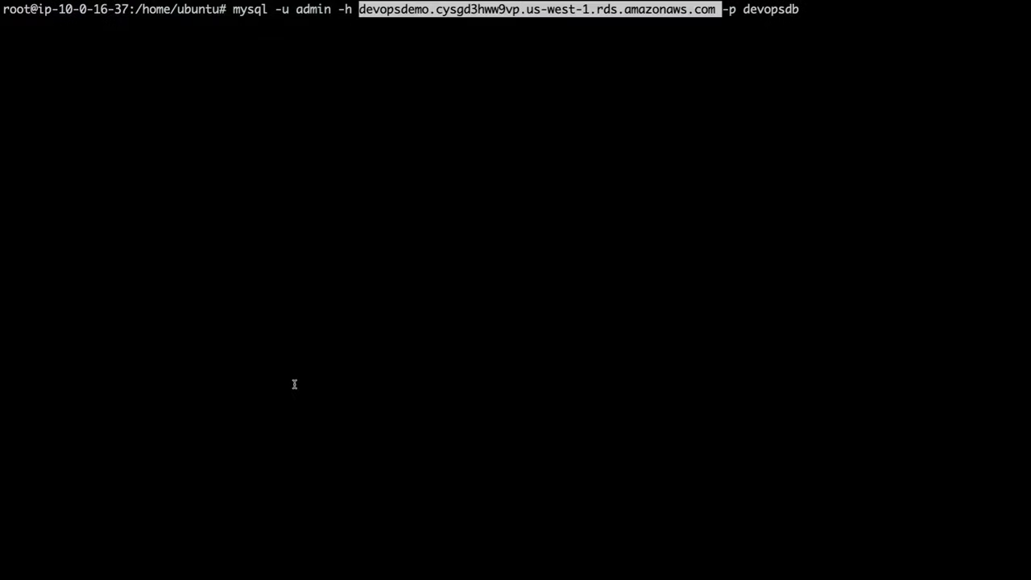
{"action": "key", "text": "Return"}
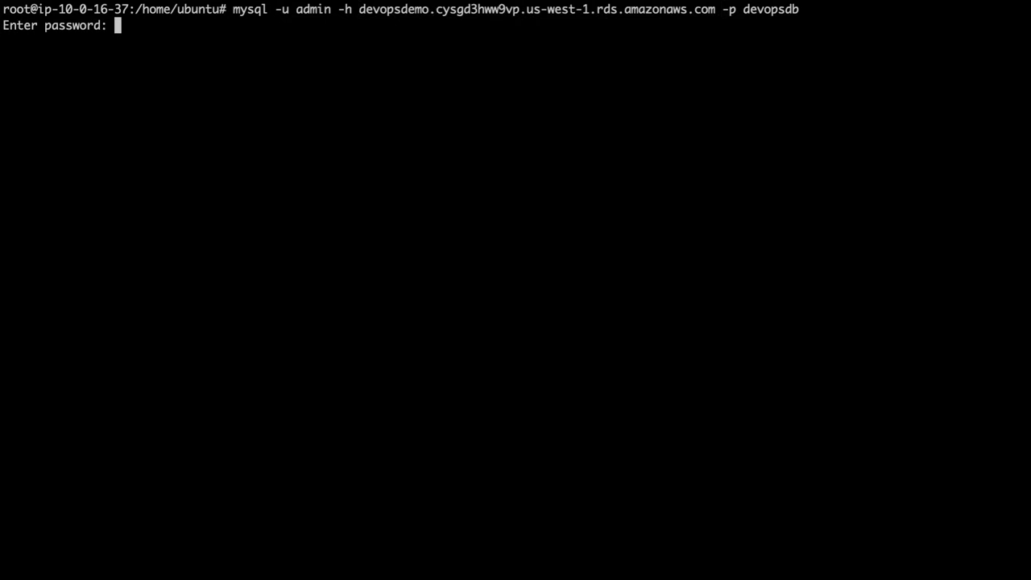
{"action": "double_click", "coordinate": [311, 9]}
{"action": "left_click_drag", "start_coordinate": [338, 9], "coordinate": [714, 9]}
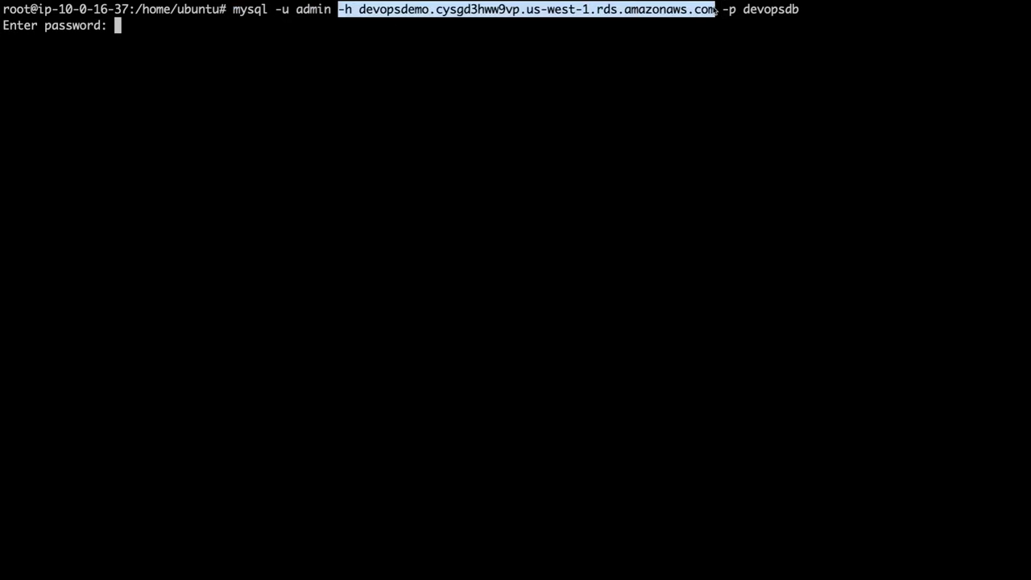
{"action": "left_click", "coordinate": [728, 9]}
{"action": "double_click", "coordinate": [730, 9]}
{"action": "left_click", "coordinate": [79, 26]}
{"action": "double_click", "coordinate": [80, 25]}
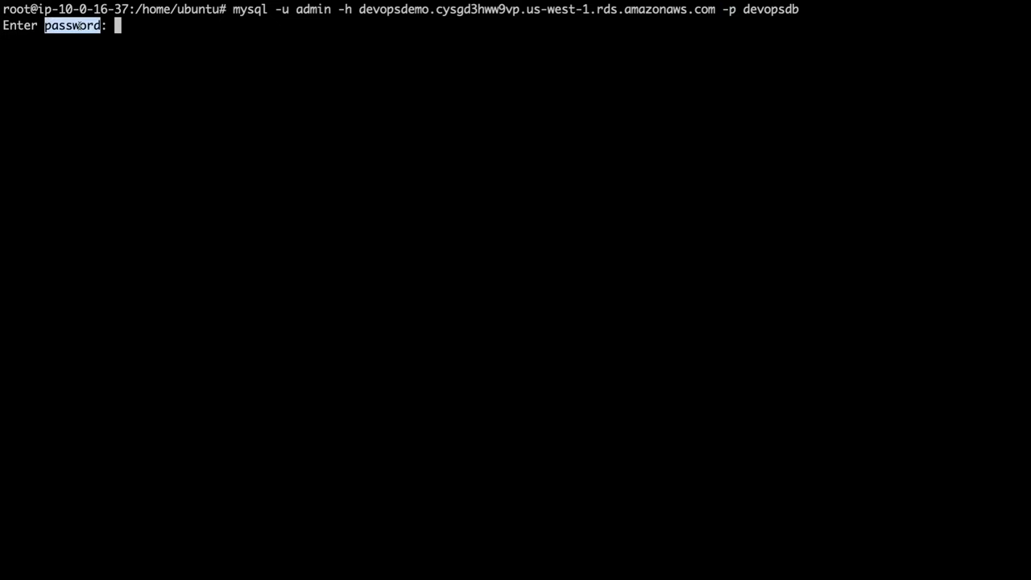
{"action": "double_click", "coordinate": [775, 10]}
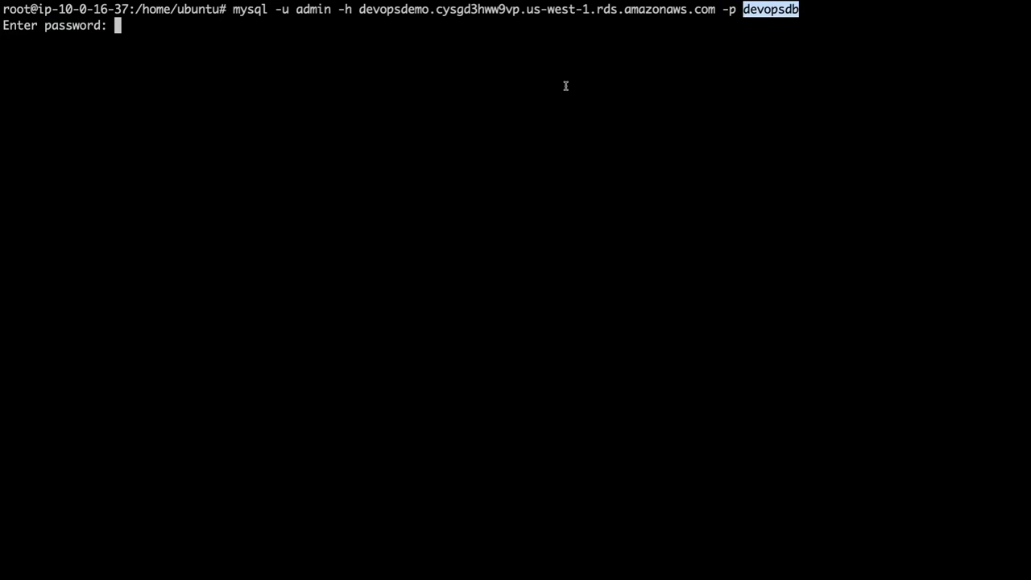
Step: Enter the admin password to connect to devopsdb, then exit the MySQL client
{"action": "left_click", "coordinate": [566, 86]}
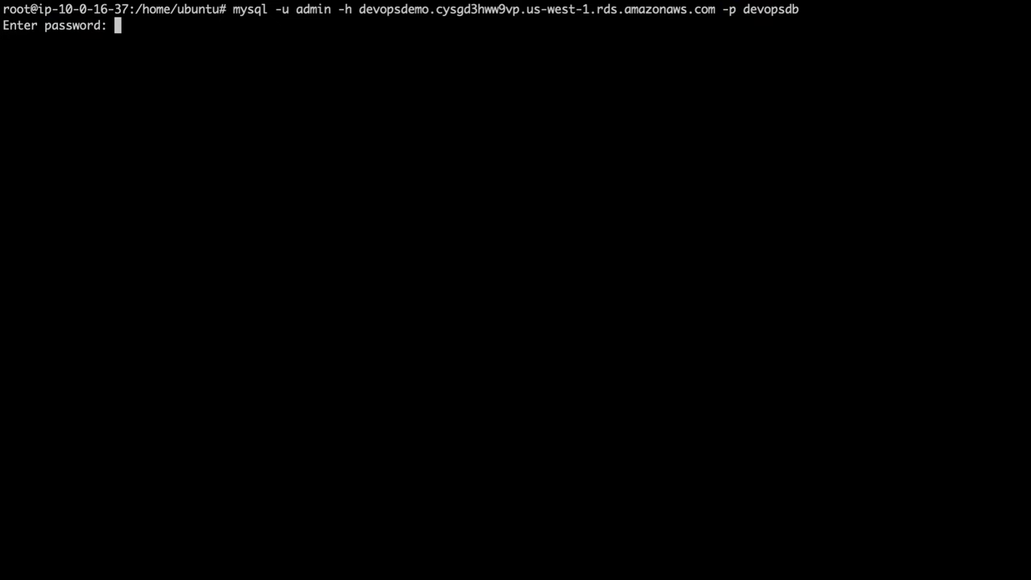
{"action": "key", "text": "Return"}
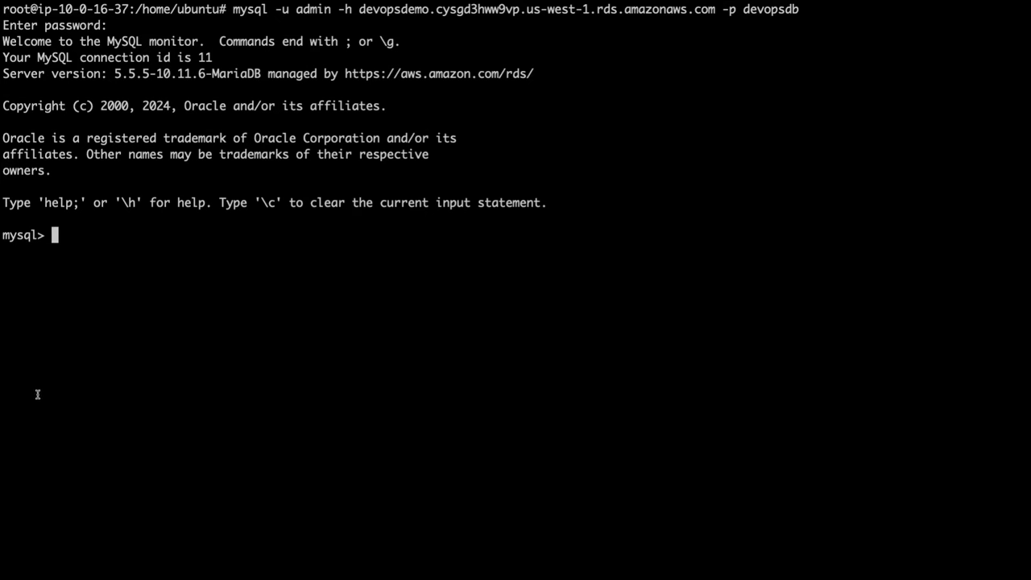
{"action": "key", "text": "ctrl+d"}
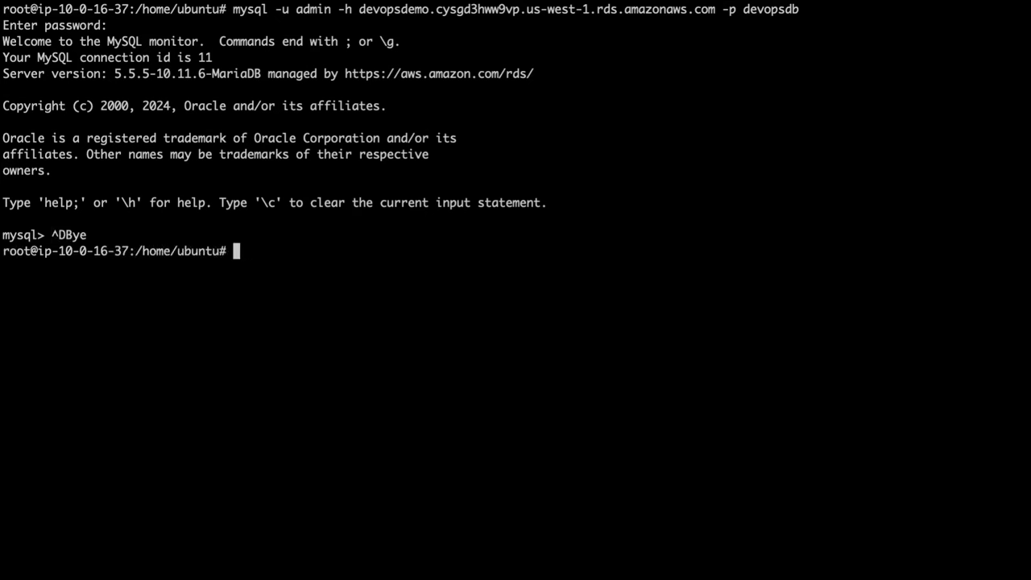
Step: Move into /var/www/html and list its files
{"action": "type", "text": "ls"}
{"action": "key", "text": "Return"}
{"action": "type", "text": "cd /var/www/"}
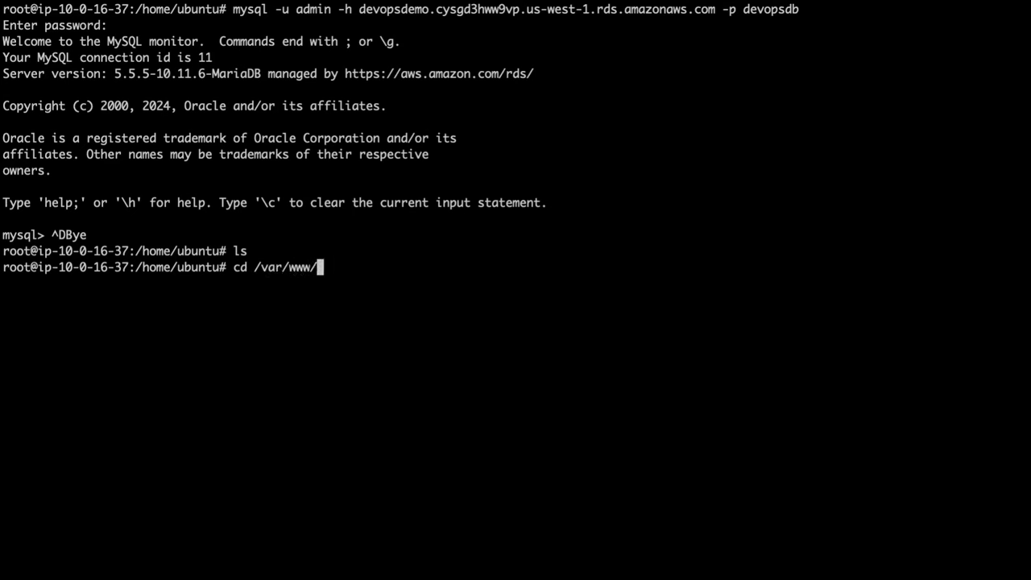
{"action": "key", "text": "Return"}
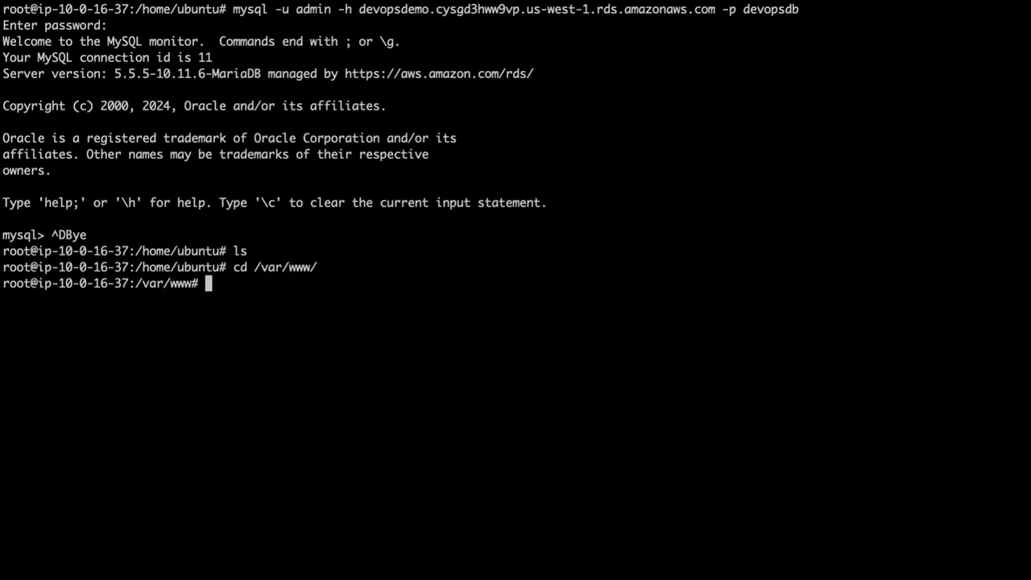
{"action": "type", "text": "cd html/"}
{"action": "key", "text": "Return"}
{"action": "type", "text": "ls"}
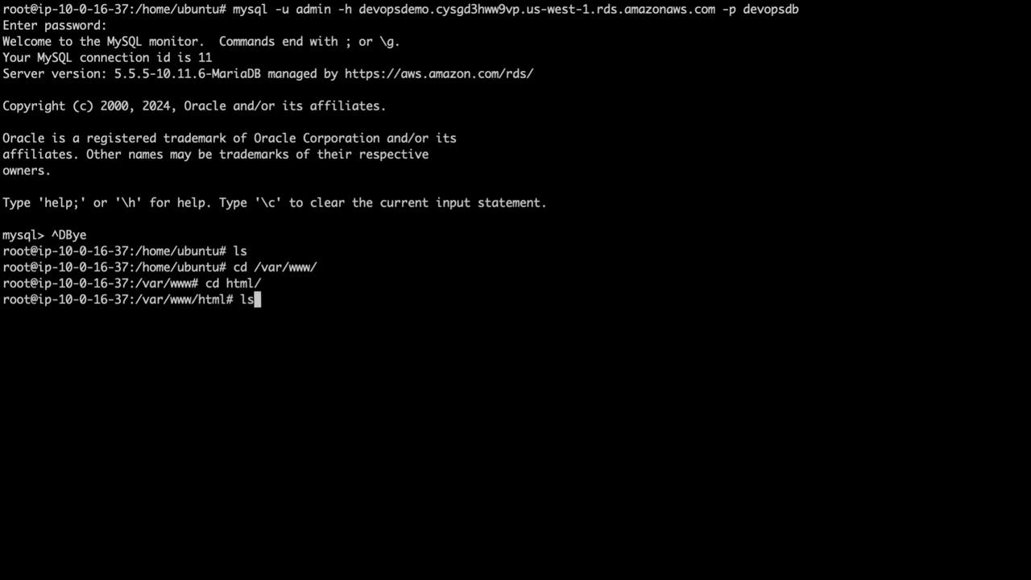
{"action": "key", "text": "Return"}
Step: Print config.ini to show its DBHOST, SQLUSER, SQLPASSWORD, SQLDBNAME and ENVNAME placeholders
{"action": "type", "text": "cat von"}
{"action": "key", "text": "BackSpace"}
{"action": "key", "text": "BackSpace"}
{"action": "key", "text": "BackSpace"}
{"action": "type", "text": "con"}
{"action": "key", "text": "Tab"}
{"action": "key", "text": "Return"}
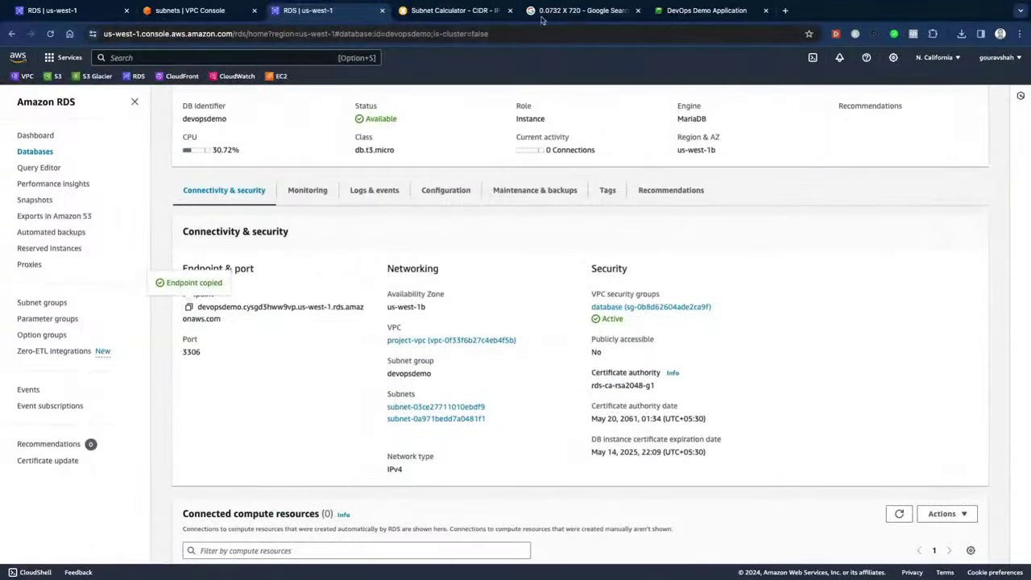
Step: Reload the demo app to confirm MySQL Failure and ENVNAME, then recall cat config.ini in the terminal
{"action": "left_click", "coordinate": [701, 11]}
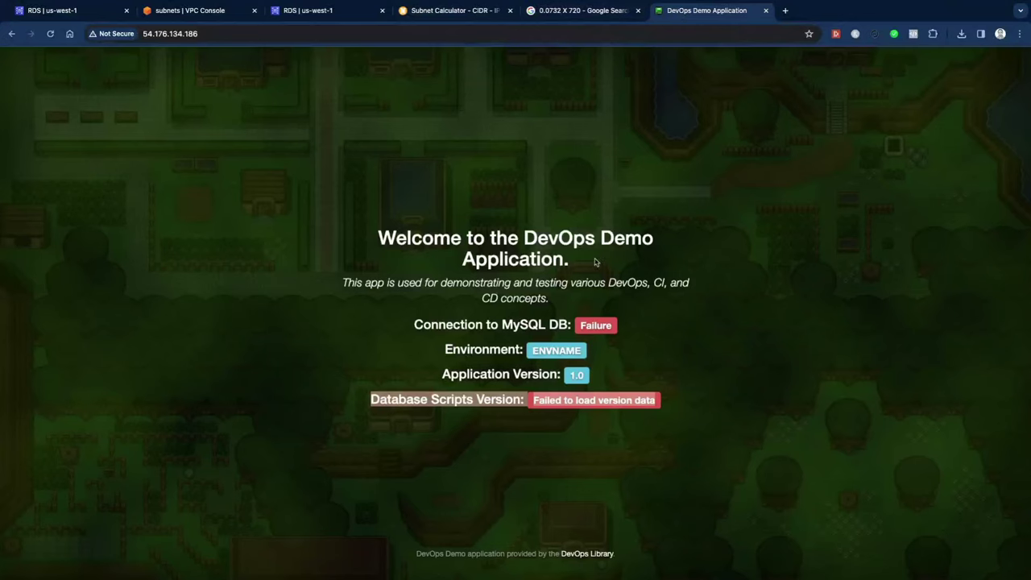
{"action": "triple_click", "coordinate": [596, 320]}
{"action": "left_click", "coordinate": [50, 33]}
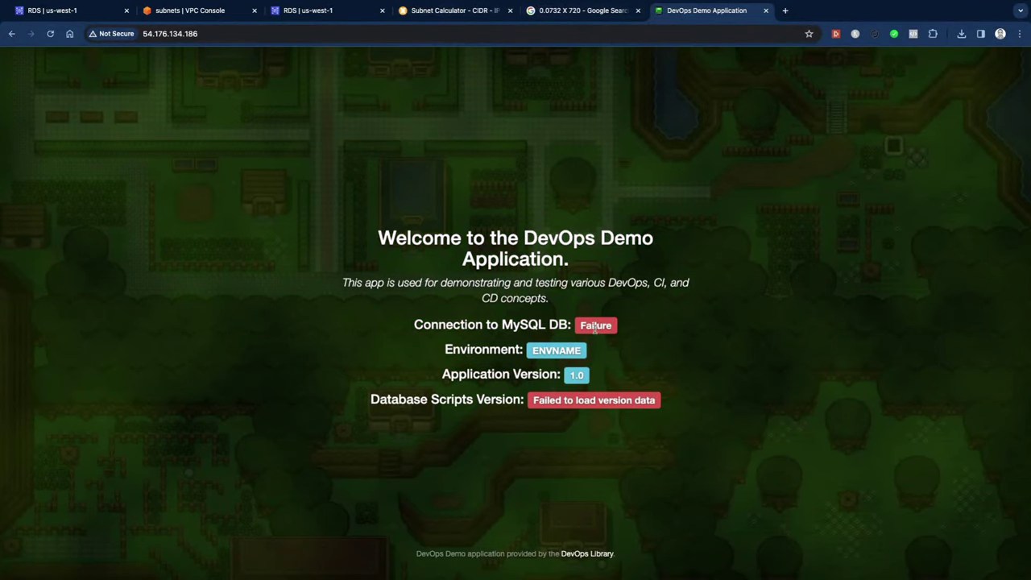
{"action": "key", "text": "super+Tab"}
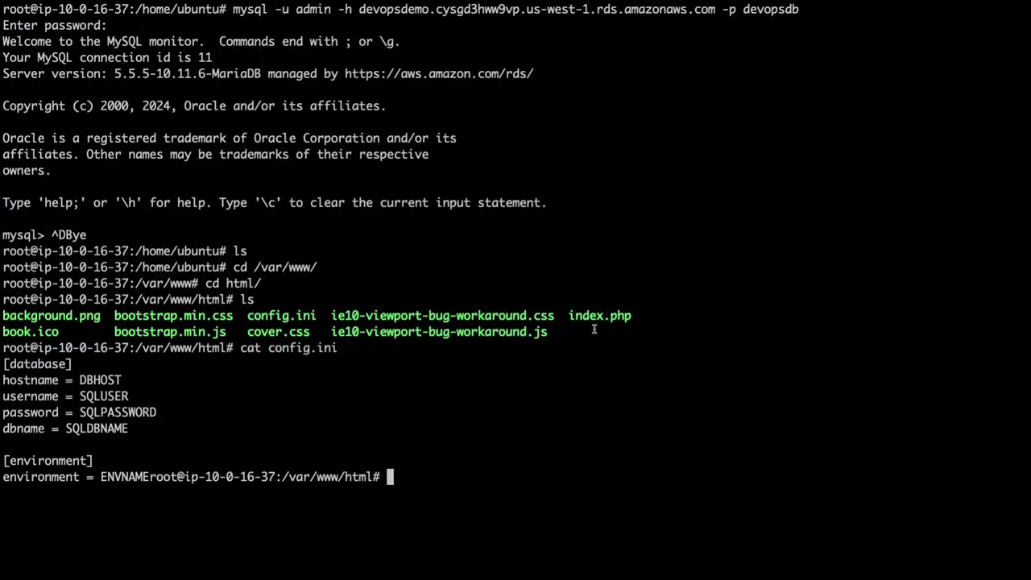
{"action": "key", "text": "Up"}
Step: Open config.ini in vim instead of cat and erase the DBHOST placeholder
{"action": "key", "text": "ctrl+a"}
{"action": "key", "text": "Right"}
{"action": "key", "text": "Right"}
{"action": "key", "text": "Right"}
{"action": "key", "text": "Right"}
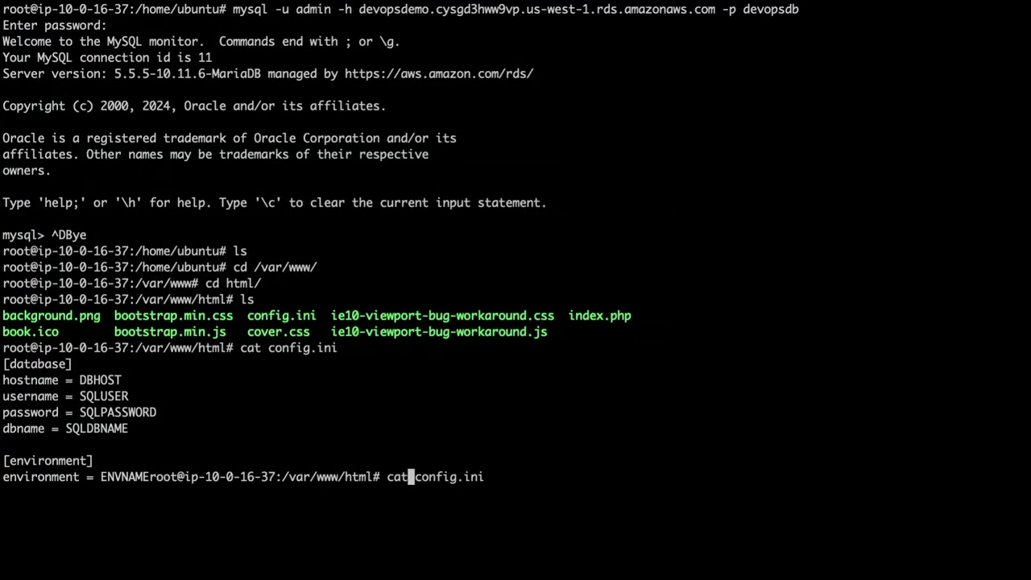
{"action": "key", "text": "BackSpace"}
{"action": "key", "text": "BackSpace"}
{"action": "key", "text": "BackSpace"}
{"action": "key", "text": "BackSpace"}
{"action": "type", "text": "vim"}
{"action": "key", "text": "Return"}
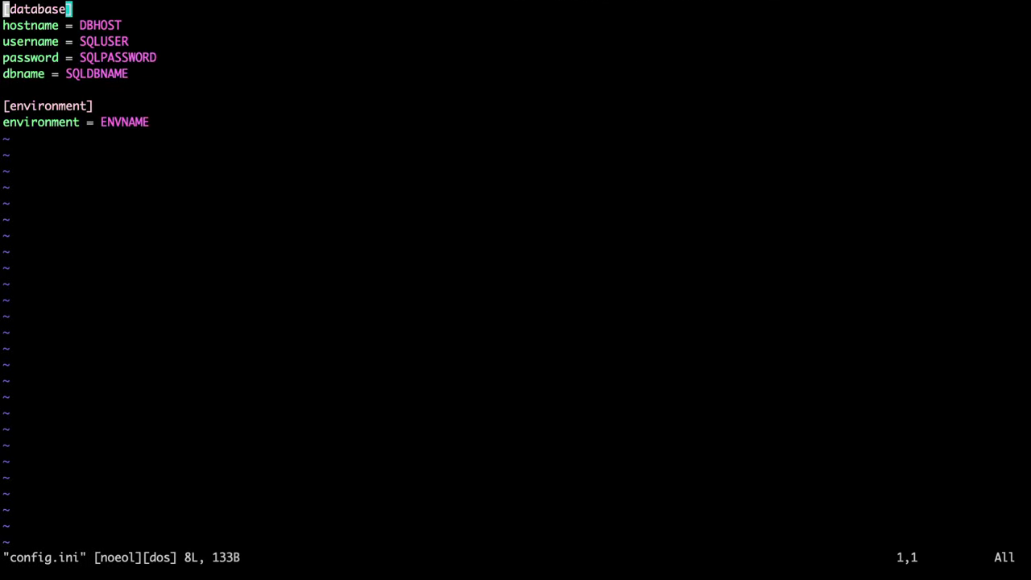
{"action": "key", "text": "j"}
{"action": "key", "text": "i"}
{"action": "key", "text": "End"}
{"action": "key", "text": "BackSpace"}
{"action": "key", "text": "BackSpace"}
{"action": "key", "text": "BackSpace"}
{"action": "key", "text": "BackSpace"}
{"action": "key", "text": "BackSpace"}
{"action": "key", "text": "BackSpace"}
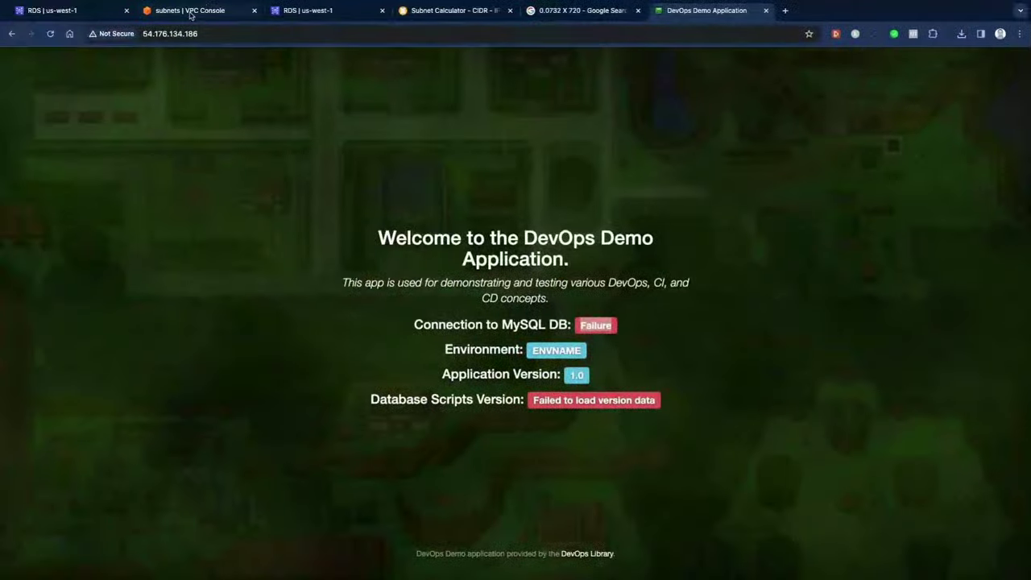
Step: Copy the devopsdemo RDS endpoint from the console and paste it as the hostname
{"action": "left_click", "coordinate": [242, 12]}
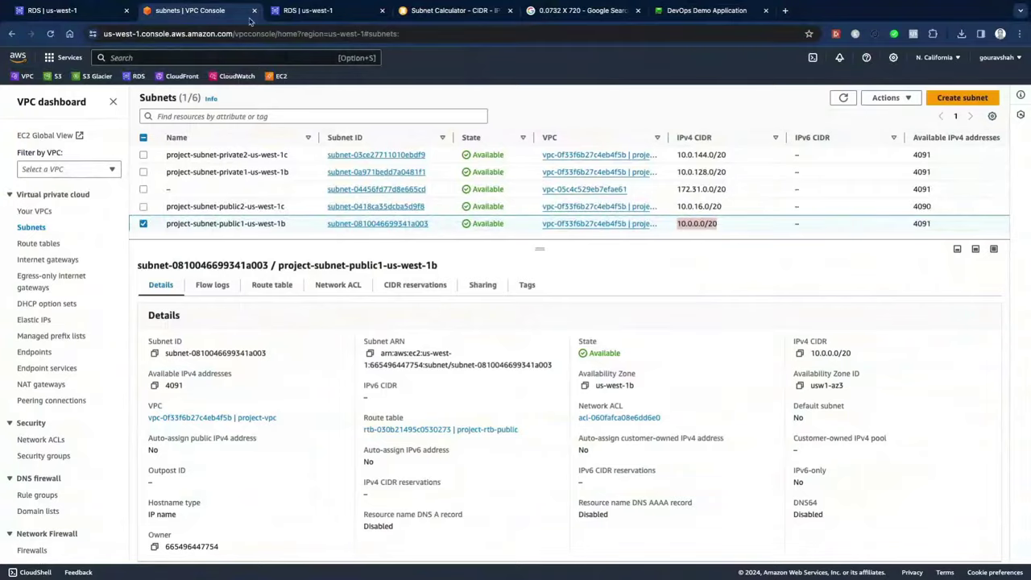
{"action": "left_click", "coordinate": [455, 10]}
{"action": "left_click", "coordinate": [330, 11]}
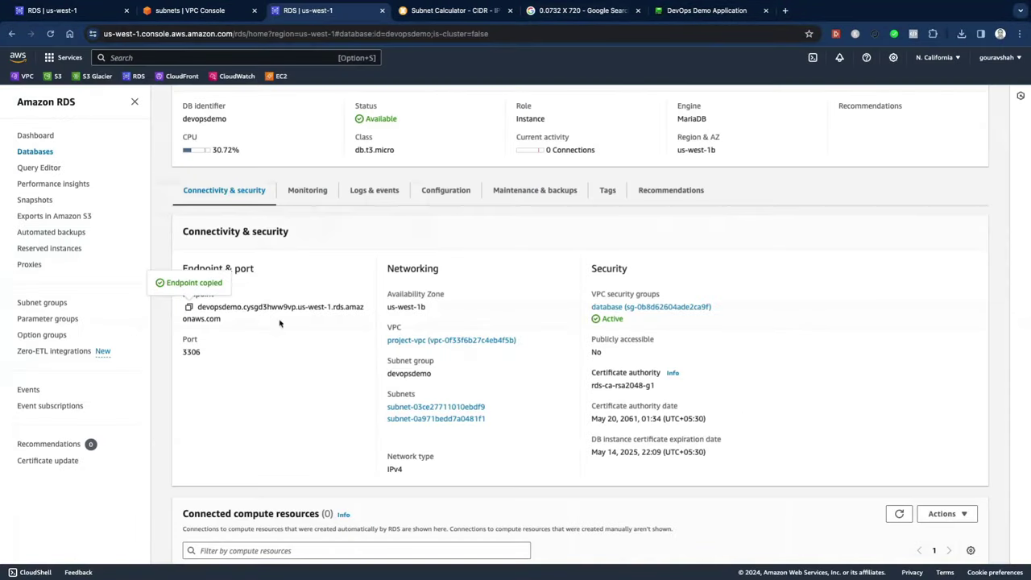
{"action": "left_click", "coordinate": [189, 308]}
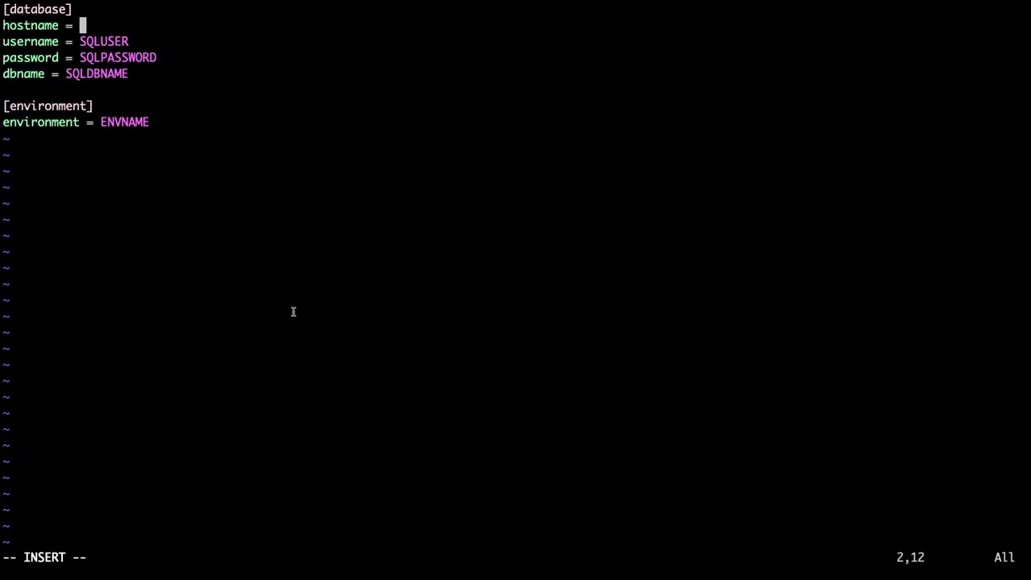
{"action": "key", "text": "super+v"}
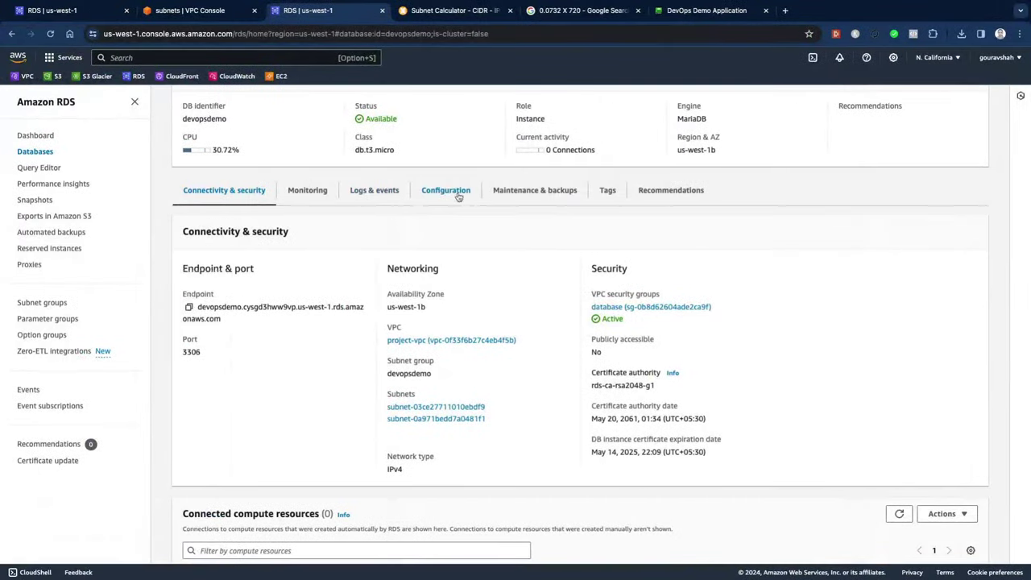
Step: Look up the RDS DB name devopsdb and master username, then set username to admin
{"action": "left_click", "coordinate": [451, 194]}
{"action": "double_click", "coordinate": [207, 375]}
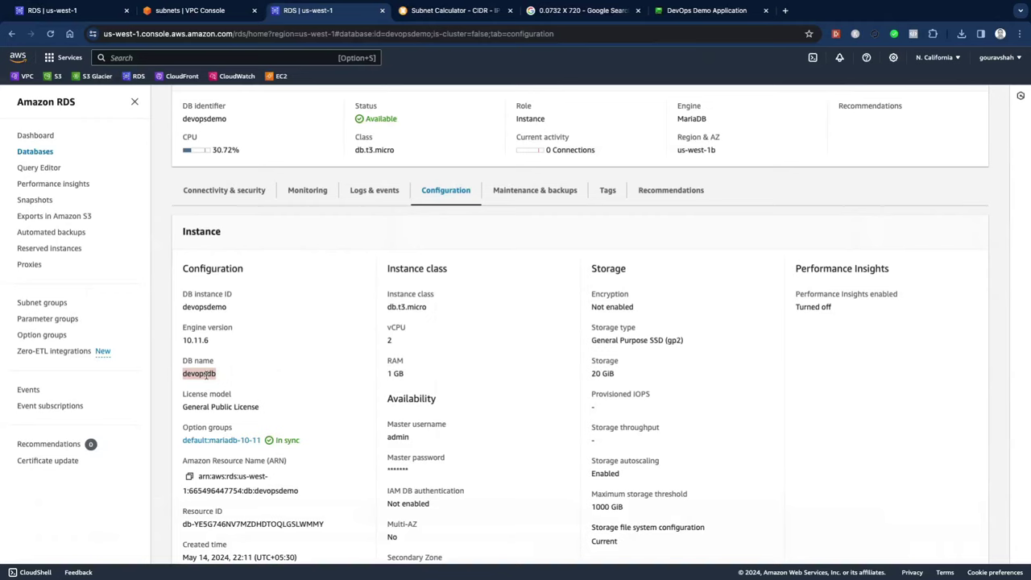
{"action": "double_click", "coordinate": [398, 436]}
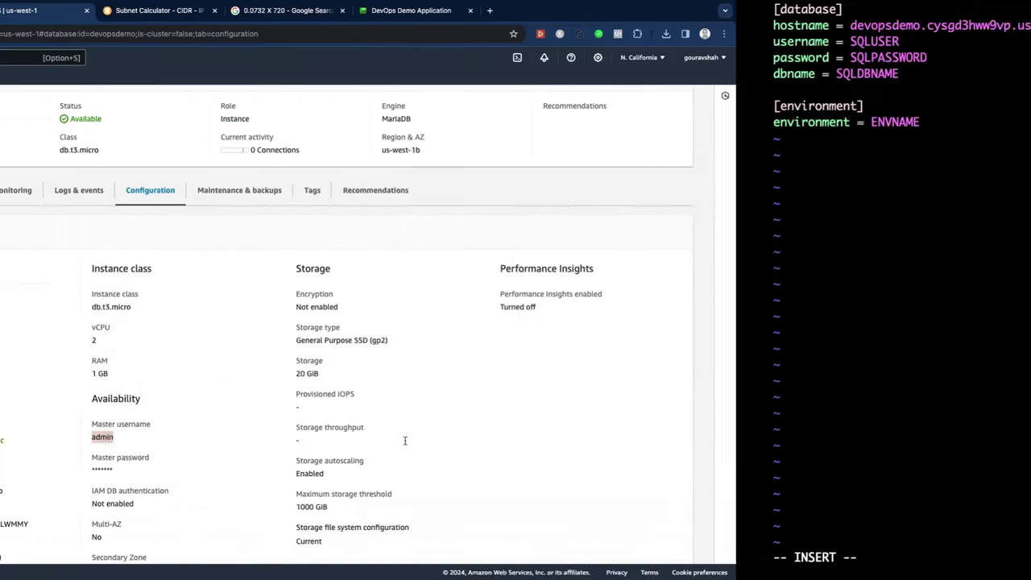
{"action": "key", "text": "Down"}
{"action": "key", "text": "BackSpace"}
{"action": "key", "text": "BackSpace"}
{"action": "key", "text": "BackSpace"}
{"action": "key", "text": "BackSpace"}
{"action": "key", "text": "BackSpace"}
{"action": "key", "text": "BackSpace"}
{"action": "key", "text": "BackSpace"}
{"action": "type", "text": "admin"}
Step: Replace the SQLPASSWORD placeholder with the database password
{"action": "key", "text": "Up"}
{"action": "key", "text": "Down"}
{"action": "key", "text": "Down"}
{"action": "key", "text": "End"}
{"action": "key", "text": "BackSpace"}
{"action": "key", "text": "BackSpace"}
{"action": "key", "text": "BackSpace"}
{"action": "key", "text": "BackSpace"}
{"action": "key", "text": "BackSpace"}
{"action": "key", "text": "BackSpace"}
{"action": "key", "text": "BackSpace"}
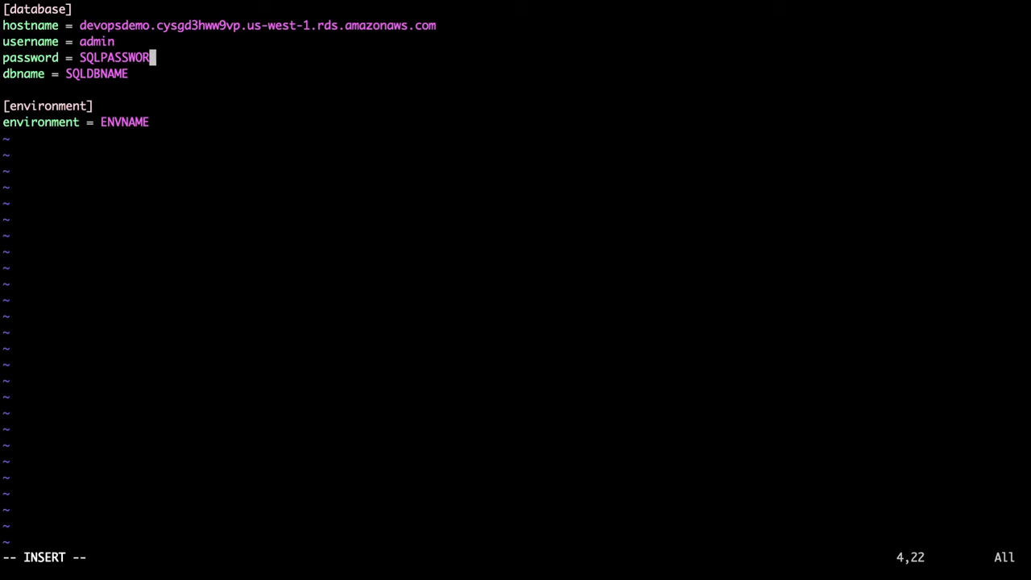
{"action": "key", "text": "BackSpace"}
{"action": "key", "text": "BackSpace"}
{"action": "key", "text": "BackSpace"}
{"action": "key", "text": "BackSpace"}
{"action": "type", "text": "passo"}
{"action": "key", "text": "BackSpace"}
{"action": "type", "text": "word"}
Step: Set dbname to devopsdb and the environment value to AWS in config.ini
{"action": "key", "text": "Down"}
{"action": "key", "text": "BackSpace"}
{"action": "key", "text": "BackSpace"}
{"action": "key", "text": "BackSpace"}
{"action": "key", "text": "BackSpace"}
{"action": "key", "text": "BackSpace"}
{"action": "key", "text": "BackSpace"}
{"action": "key", "text": "BackSpace"}
{"action": "key", "text": "BackSpace"}
{"action": "key", "text": "BackSpace"}
{"action": "type", "text": "devopsdb"}
{"action": "key", "text": "Down"}
{"action": "key", "text": "Down"}
{"action": "key", "text": "Down"}
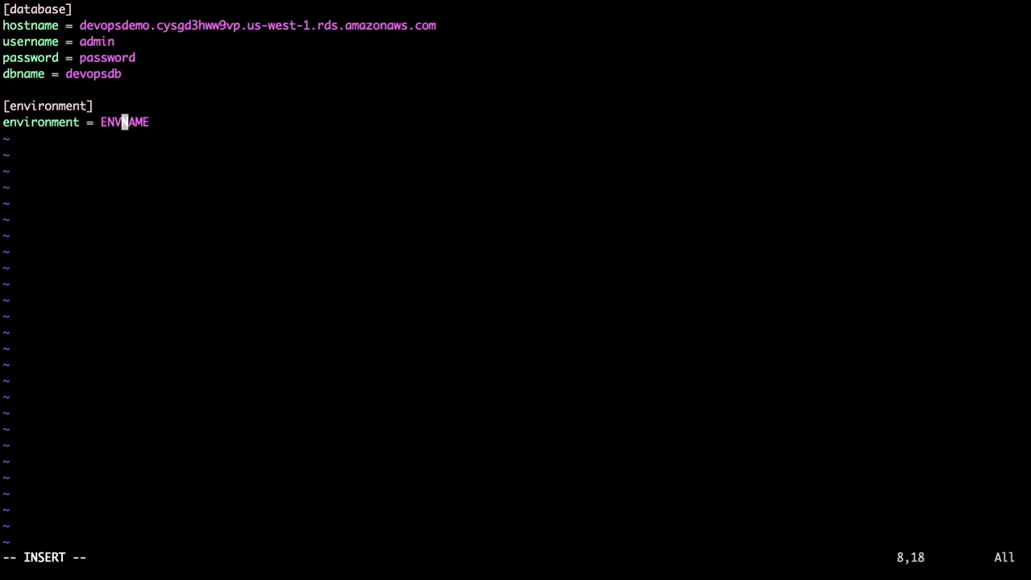
{"action": "key", "text": "End"}
{"action": "key", "text": "BackSpace"}
{"action": "key", "text": "BackSpace"}
{"action": "key", "text": "BackSpace"}
{"action": "key", "text": "BackSpace"}
{"action": "key", "text": "BackSpace"}
{"action": "key", "text": "BackSpace"}
{"action": "key", "text": "BackSpace"}
{"action": "type", "text": "AWS"}
{"action": "key", "text": "Return"}
{"action": "key", "text": "ctrl+Left"}
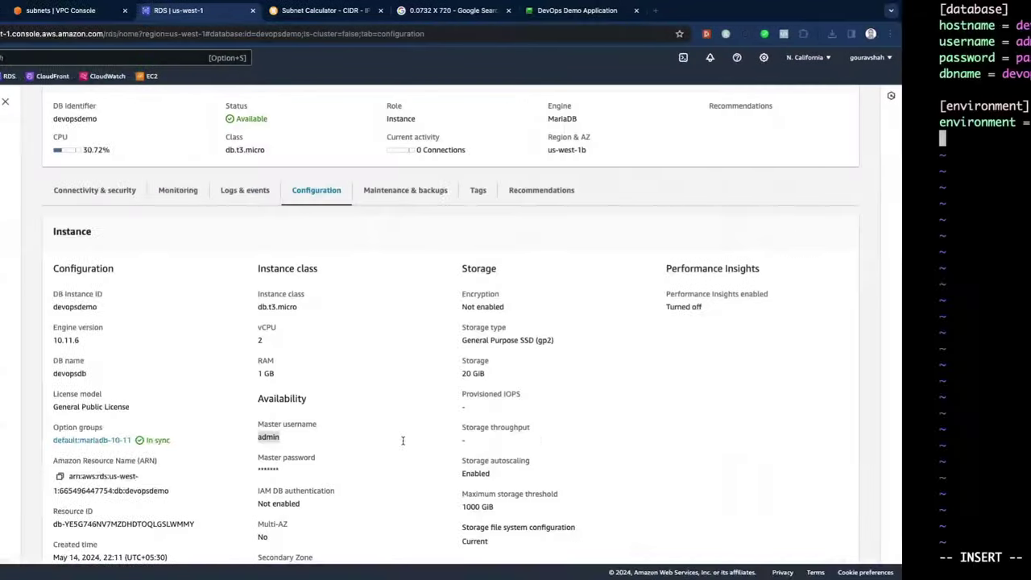
Step: Save config.ini and quit vim with :wq, then return to the demo app page
{"action": "left_click", "coordinate": [697, 15]}
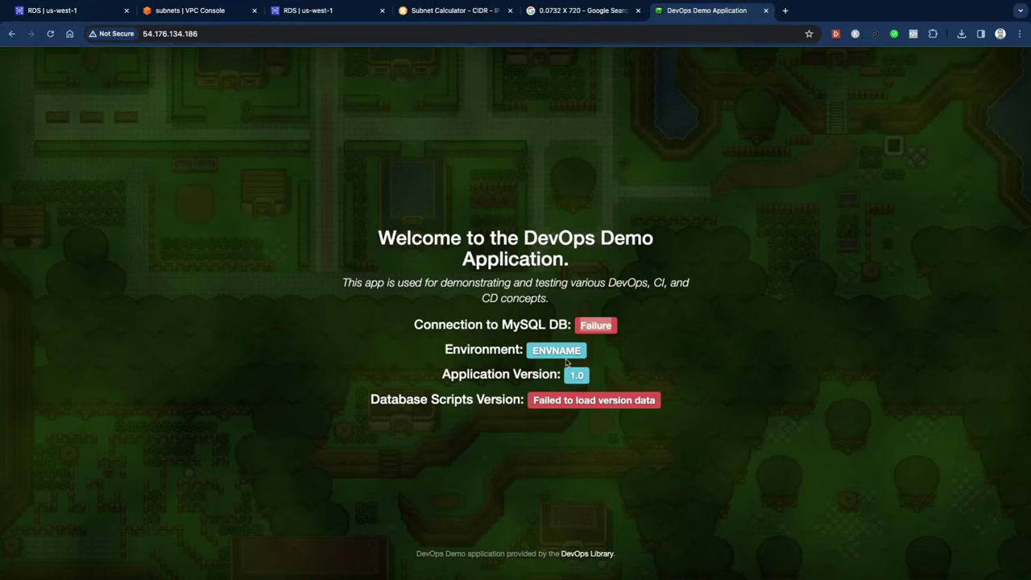
{"action": "key", "text": "ctrl+Right"}
{"action": "key", "text": "Escape"}
{"action": "type", "text": ":wq"}
{"action": "key", "text": "Return"}
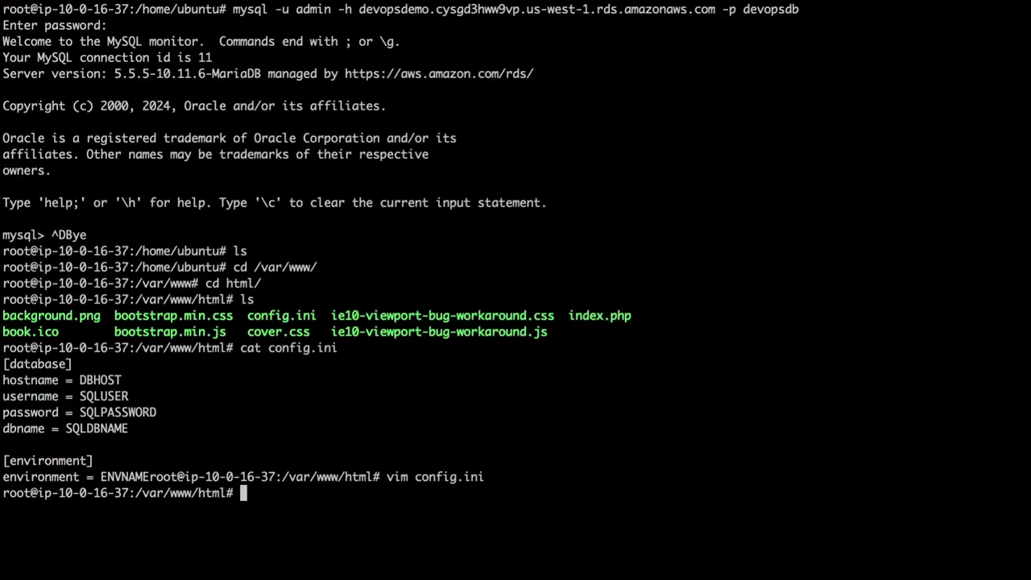
{"action": "key", "text": "ctrl+Left"}
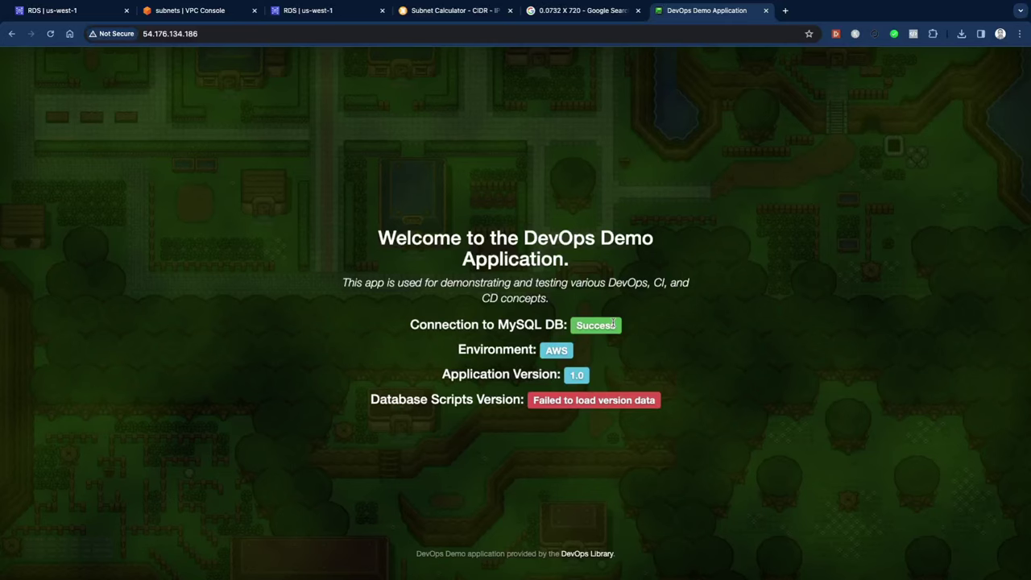
Step: Open the raw devops-demo.sql in the devops-demo GitHub repo and select its URL
{"action": "triple_click", "coordinate": [475, 398]}
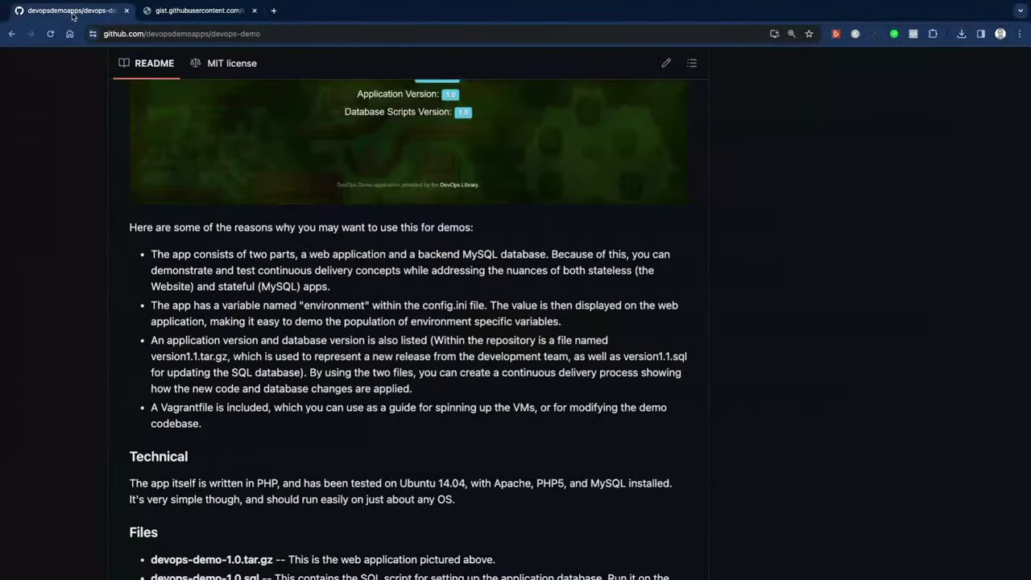
{"action": "scroll", "coordinate": [305, 261], "scroll_direction": "down", "scroll_amount": 4}
{"action": "scroll", "coordinate": [304, 261], "scroll_direction": "down", "scroll_amount": 3}
{"action": "scroll", "coordinate": [305, 261], "scroll_direction": "up", "scroll_amount": 12}
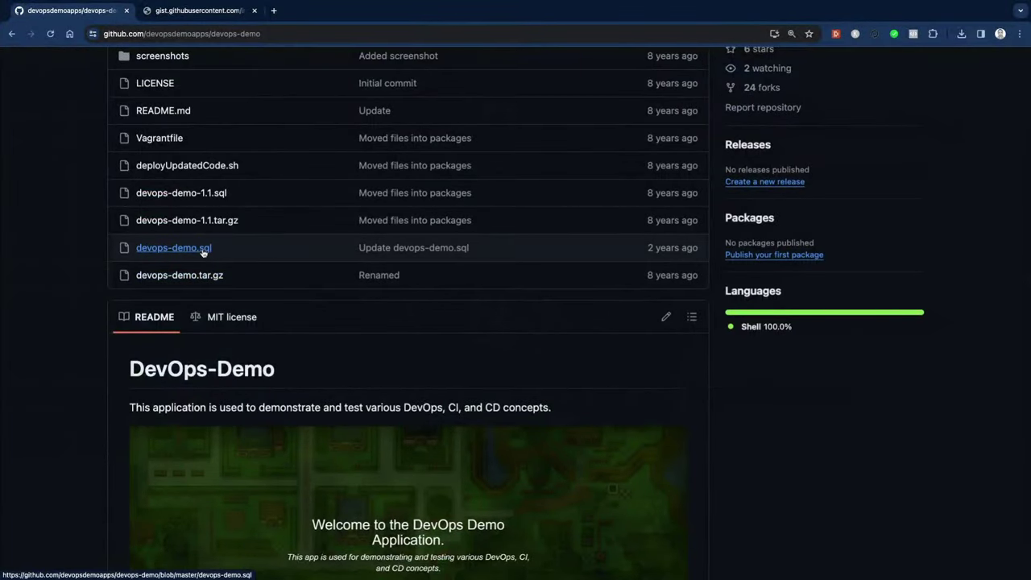
{"action": "left_click", "coordinate": [164, 248]}
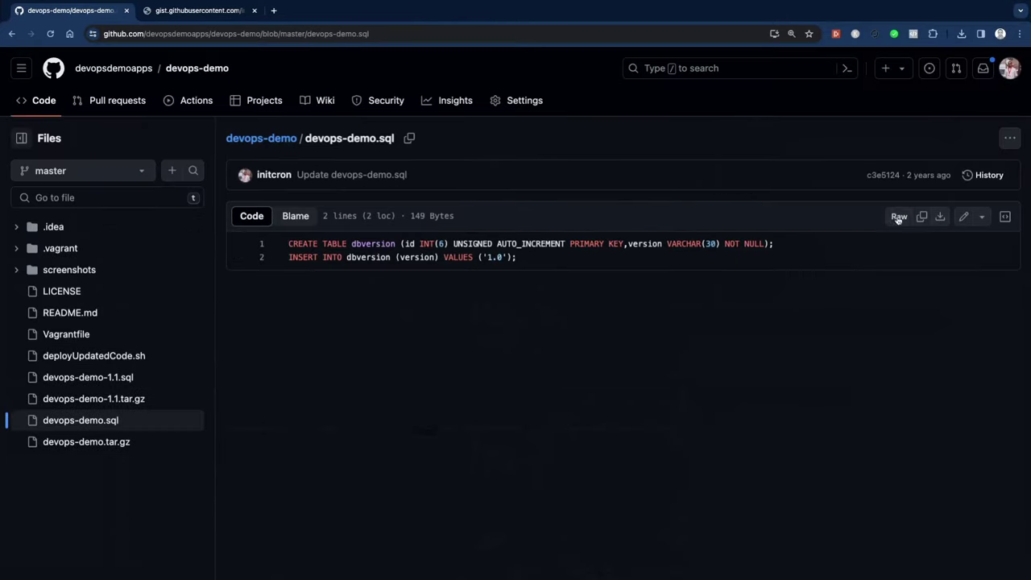
{"action": "left_click", "coordinate": [898, 218]}
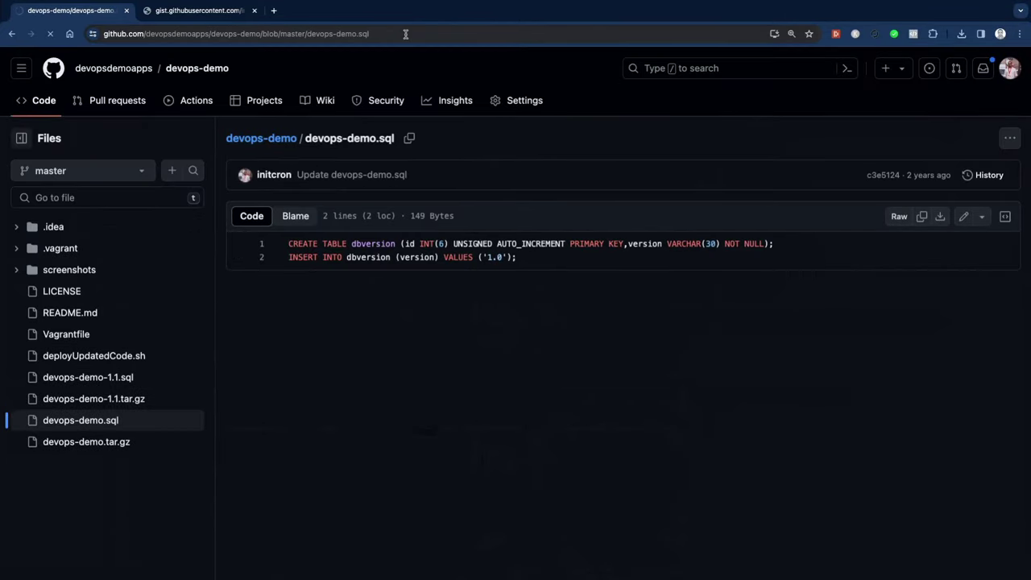
{"action": "left_click", "coordinate": [405, 34]}
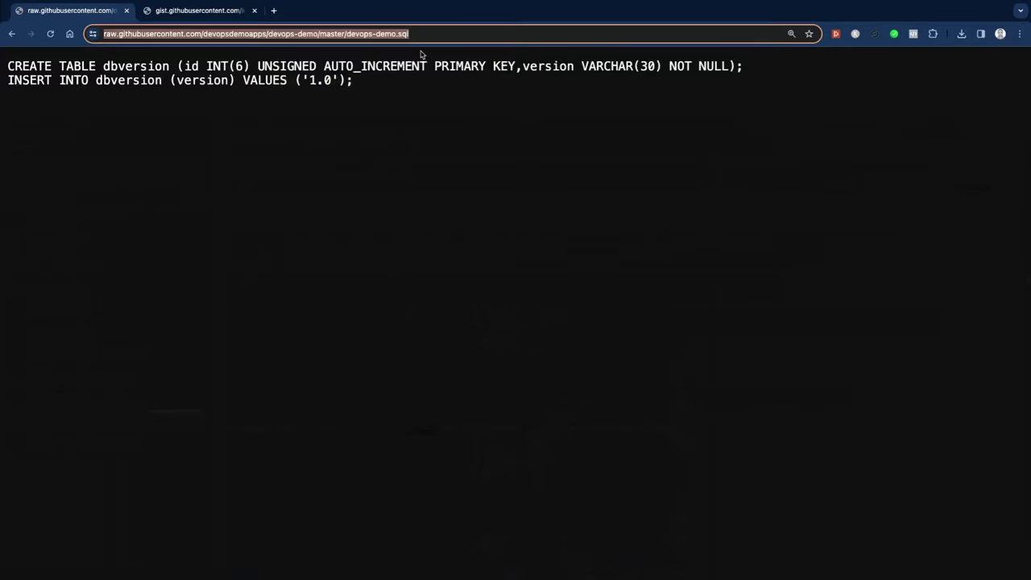
Step: Download devops-demo.sql to the server with wget -c and the raw URL
{"action": "key", "text": "ctrl+Left"}
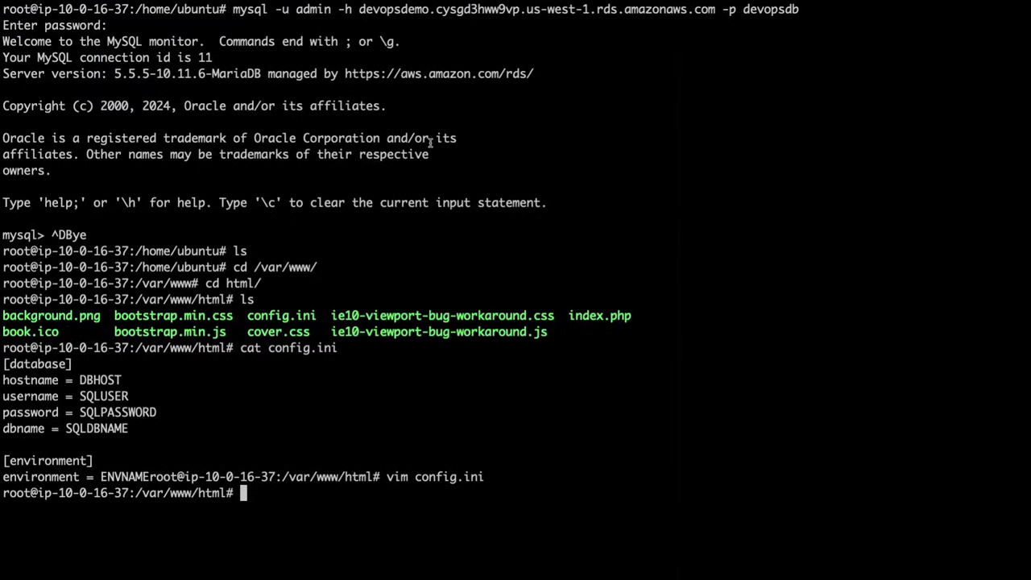
{"action": "key", "text": "ctrl+l"}
{"action": "key", "text": "Up"}
{"action": "key", "text": "Up"}
{"action": "key", "text": "Up"}
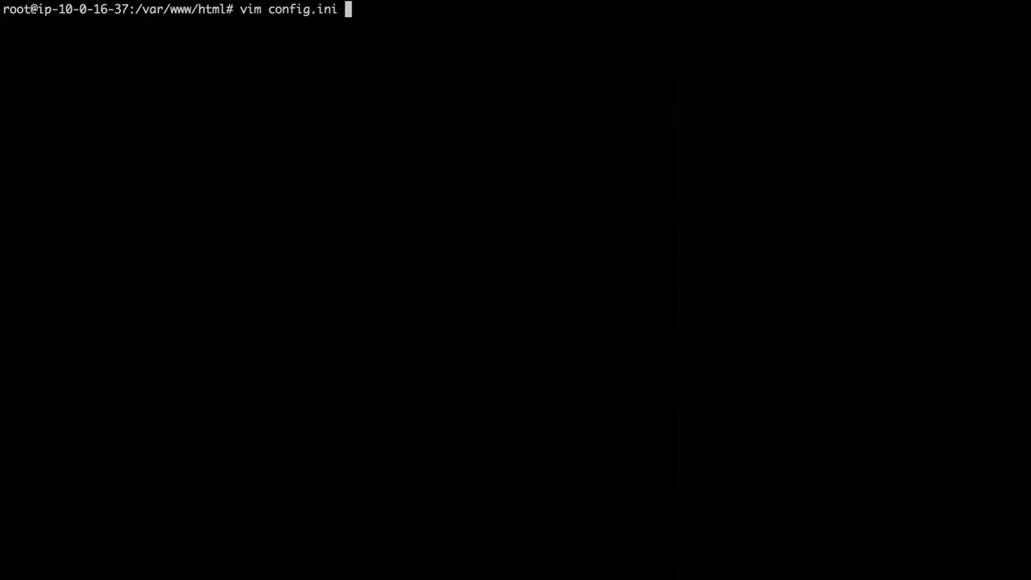
{"action": "key", "text": "Up"}
{"action": "key", "text": "Up"}
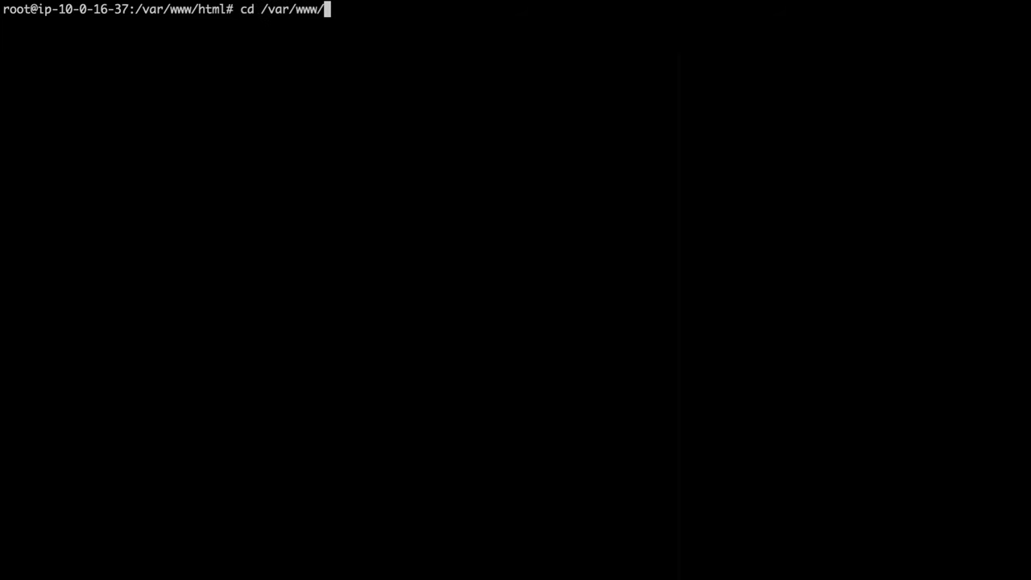
{"action": "key", "text": "ctrl+c"}
{"action": "type", "text": "wget -c"}
{"action": "key", "text": "super+v"}
{"action": "key", "text": "Return"}
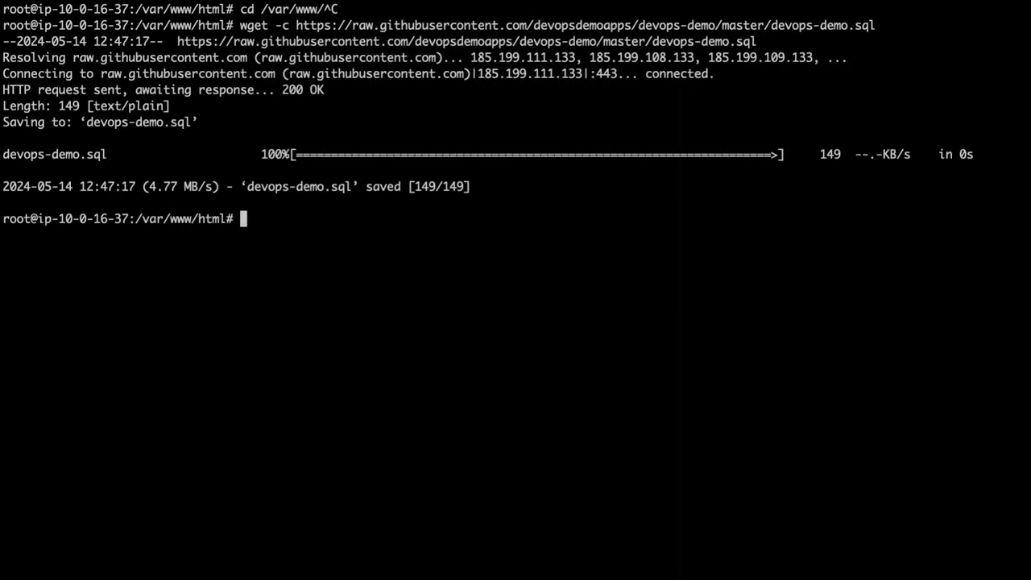
Step: Import devops-demo.sql into devopsdb by rerunning the mysql command with < devops-demo.sql
{"action": "key", "text": "ctrl+r"}
{"action": "type", "text": "mysql"}
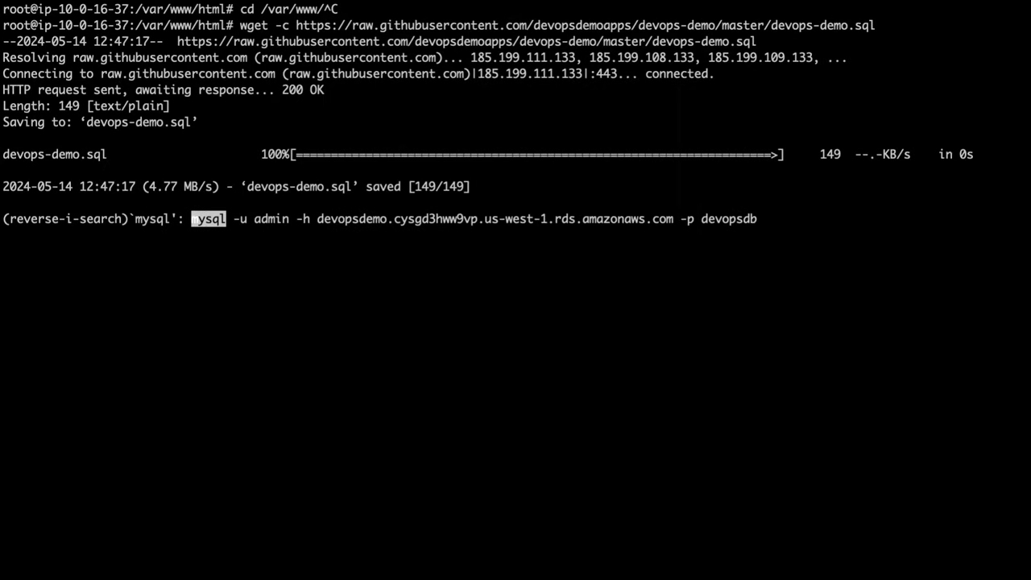
{"action": "key", "text": "ctrl+e"}
{"action": "type", "text": "< "}
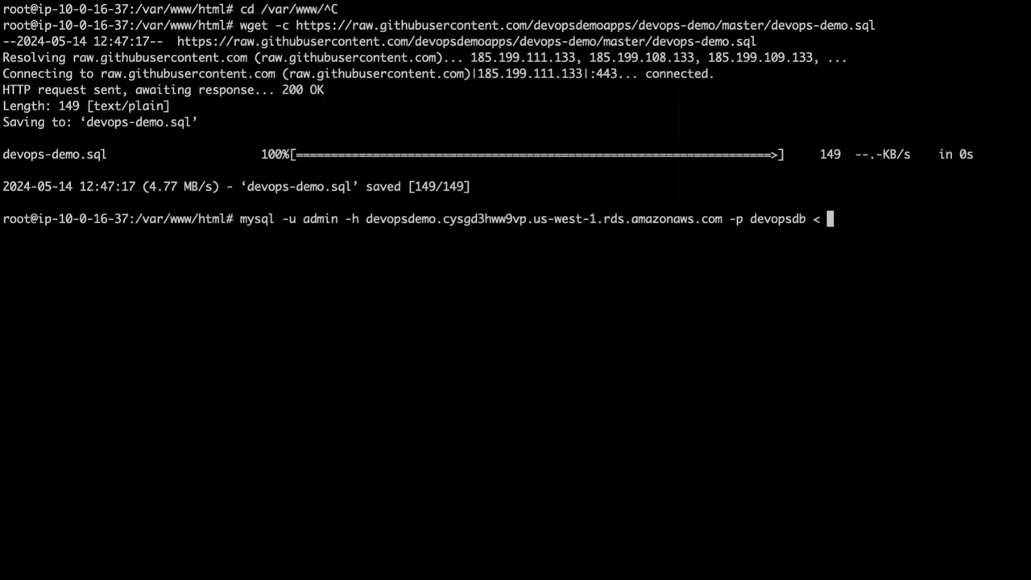
{"action": "type", "text": "d"}
{"action": "key", "text": "Tab"}
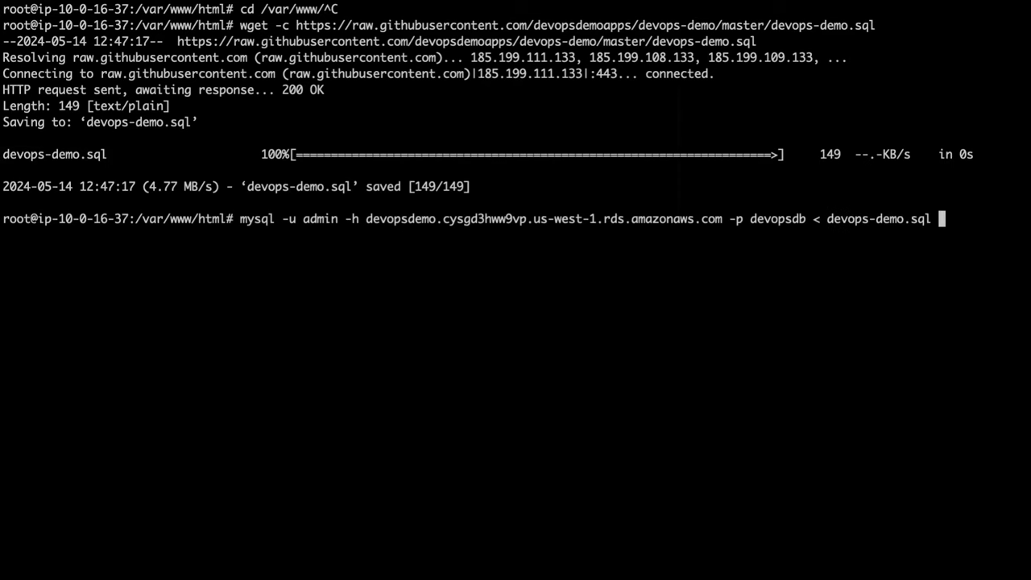
{"action": "key", "text": "Return"}
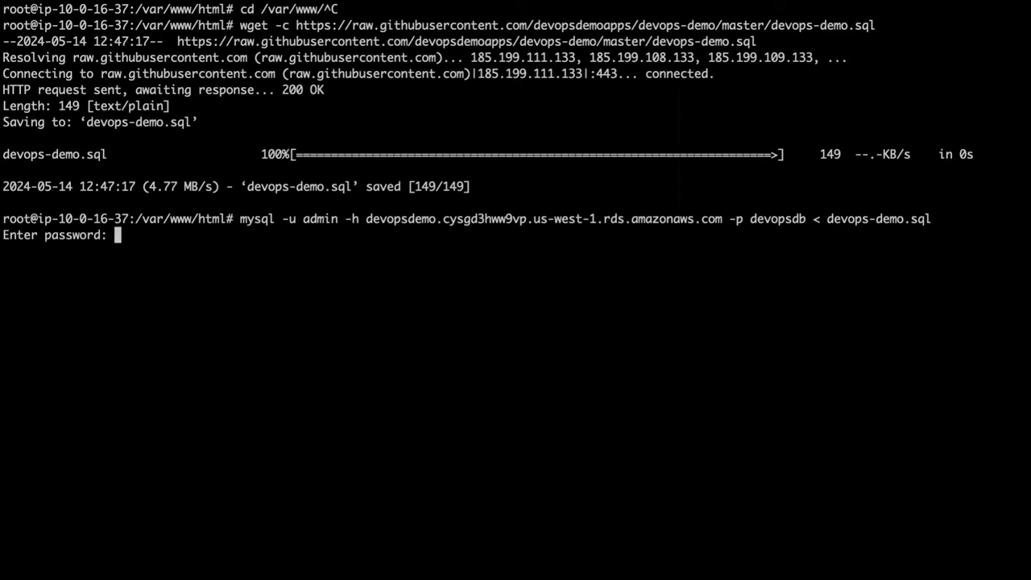
{"action": "key", "text": "Return"}
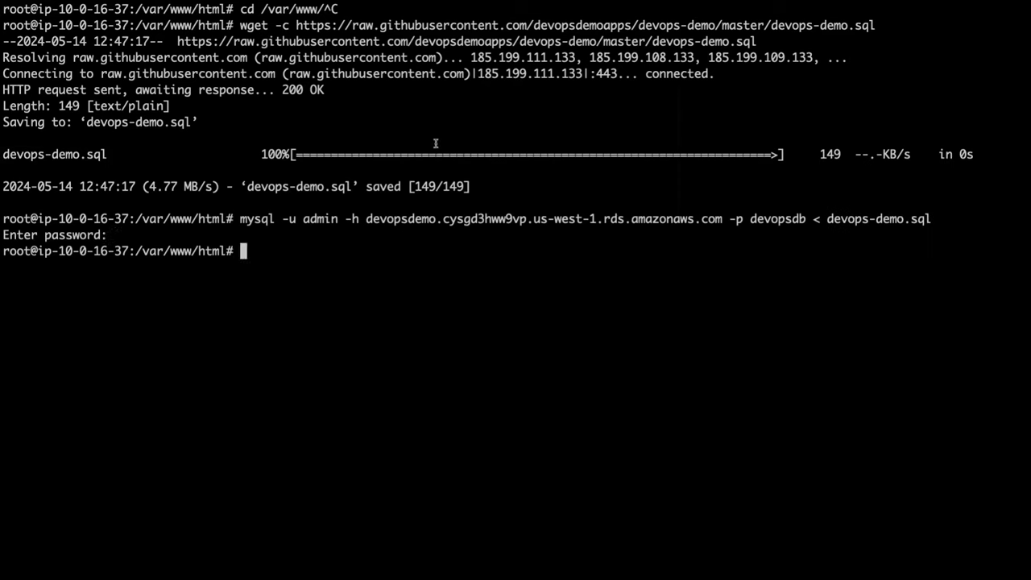
{"action": "key", "text": "ctrl+Right"}
{"action": "key", "text": "ctrl+Left"}
{"action": "key", "text": "ctrl+Left"}
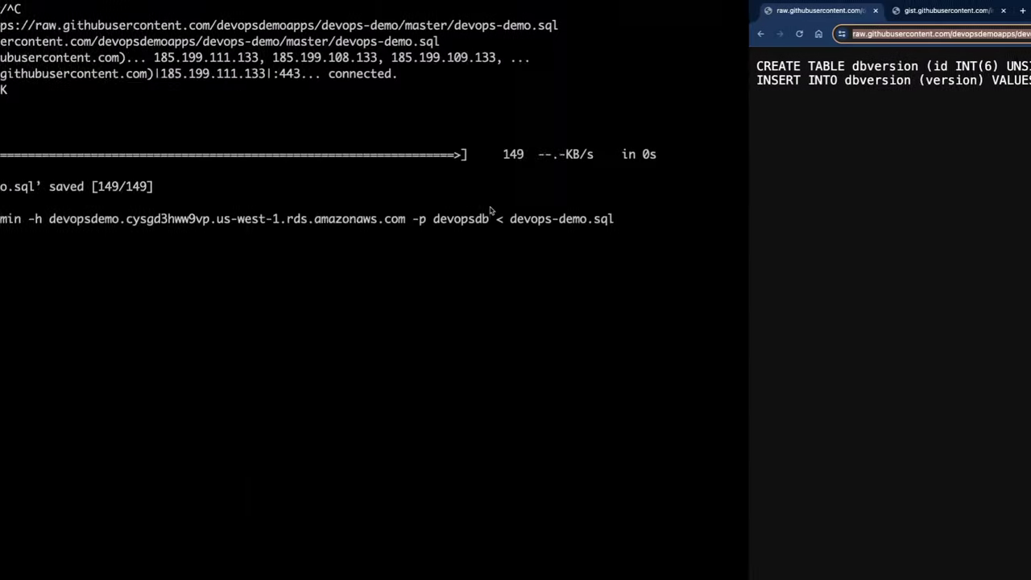
{"action": "key", "text": "ctrl+Left"}
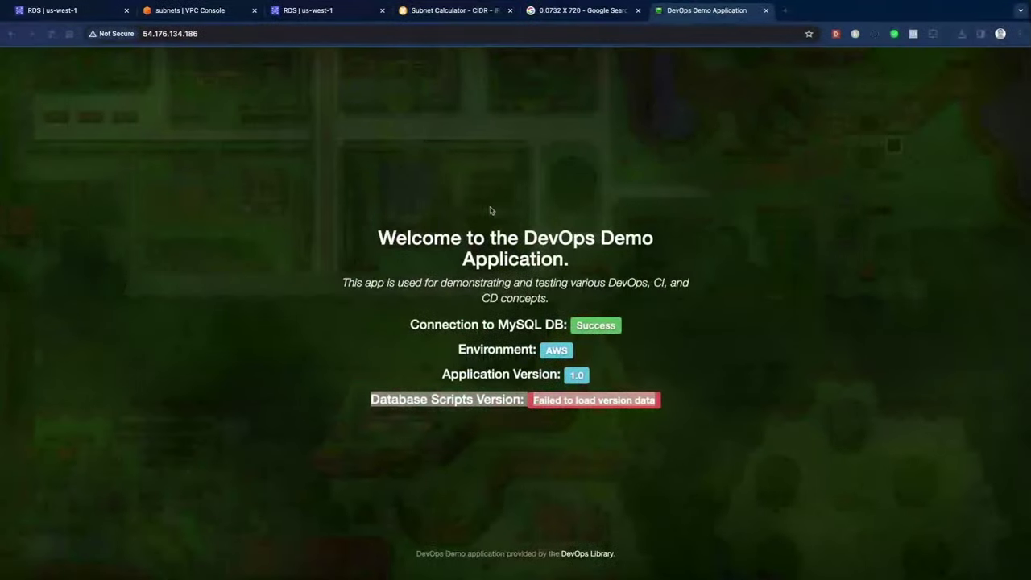
Step: Reload the demo app to confirm Database Scripts Version 1.0, then return to the VPC whiteboard
{"action": "left_click", "coordinate": [50, 35]}
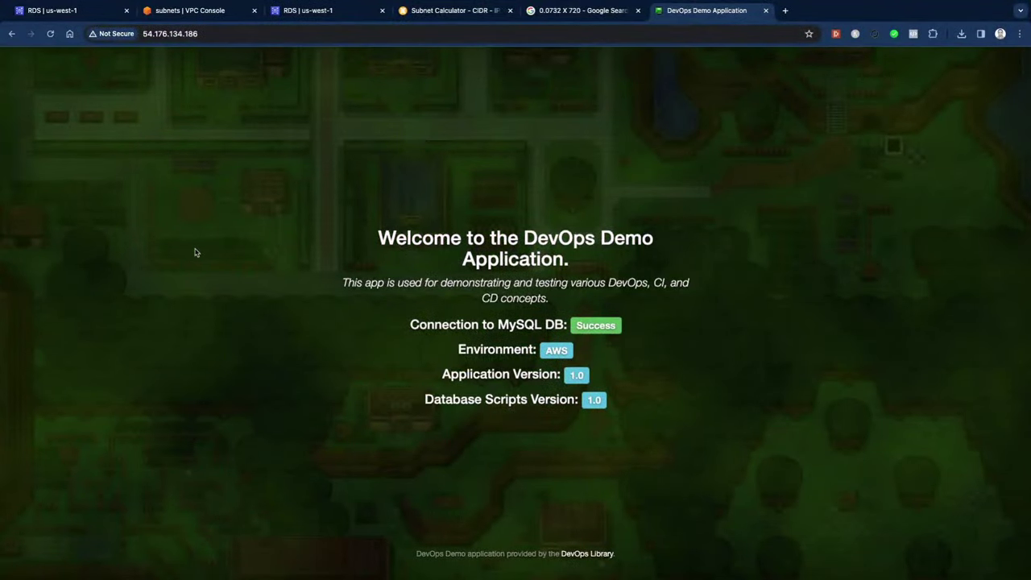
{"action": "key", "text": "ctrl+Right"}
{"action": "key", "text": "super+Tab"}
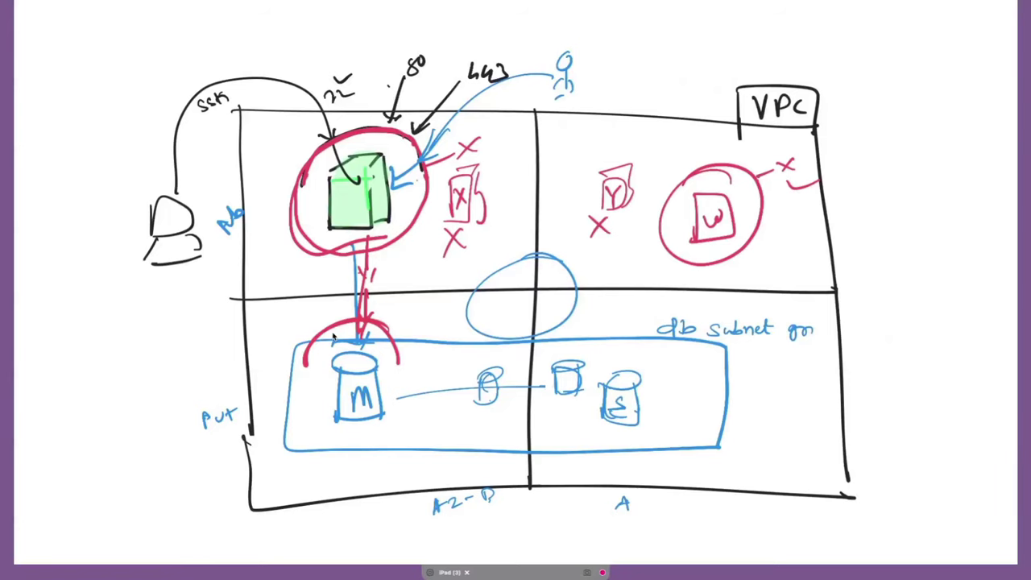
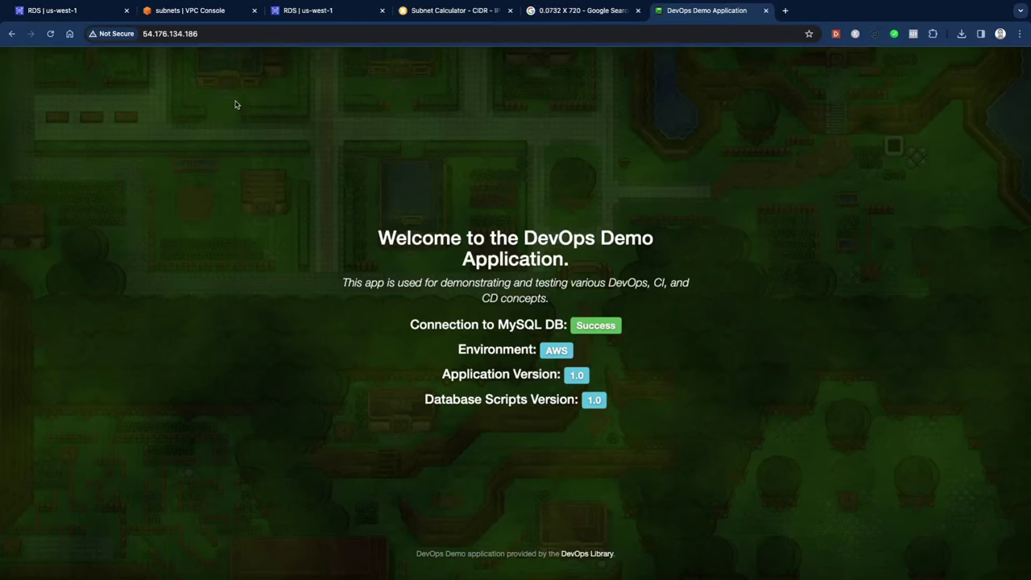
Step: Switch to the VPC subnets tab, run a brief Google search for 'dropbox' in a new tab, then close it
{"action": "left_click", "coordinate": [224, 17]}
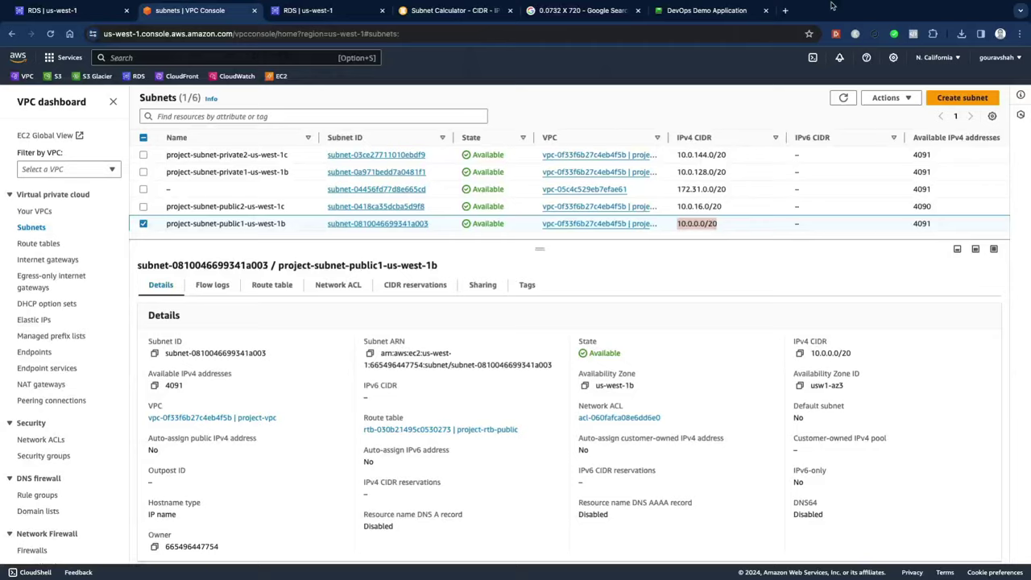
{"action": "left_click", "coordinate": [786, 12]}
{"action": "type", "text": "dro"}
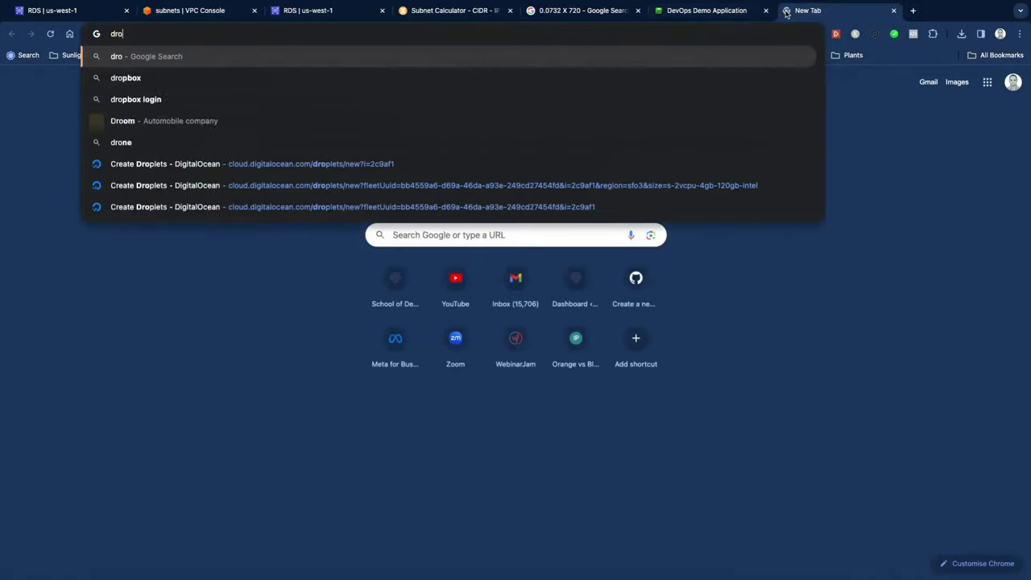
{"action": "type", "text": "pbox"}
{"action": "key", "text": "Return"}
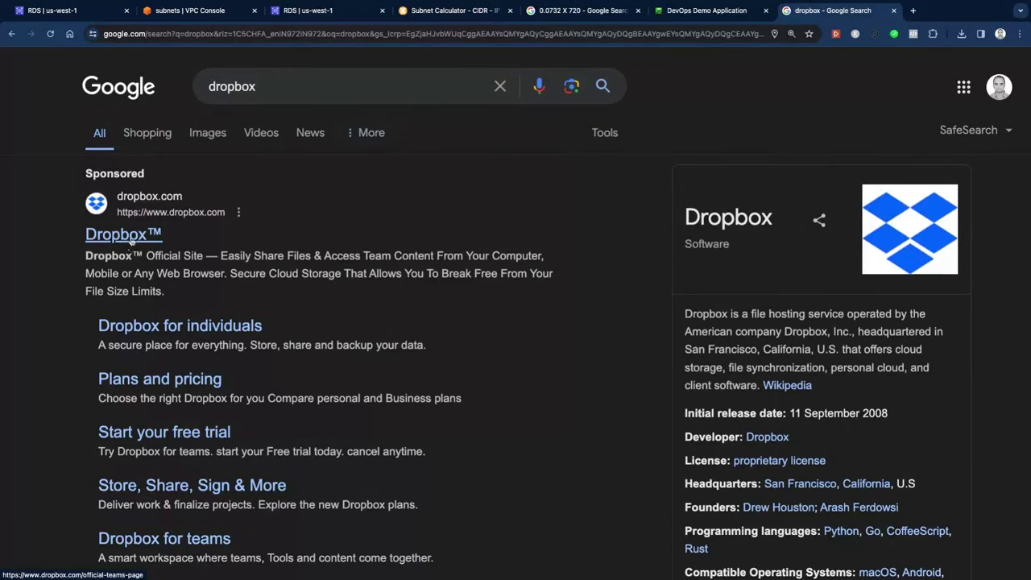
{"action": "left_click", "coordinate": [895, 12]}
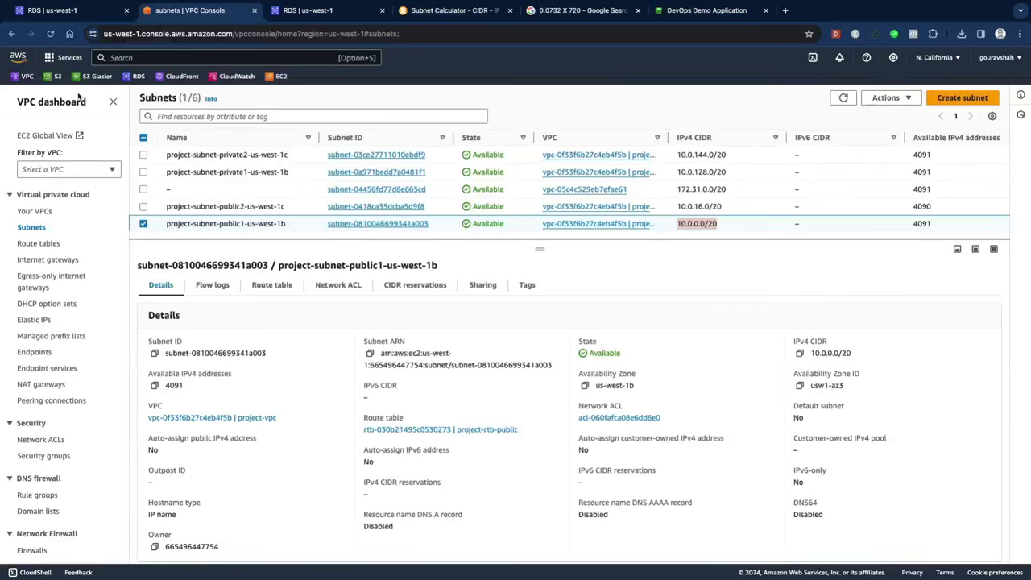
Step: Start a new S3 bucket named gouravshah.com
{"action": "left_click", "coordinate": [53, 76]}
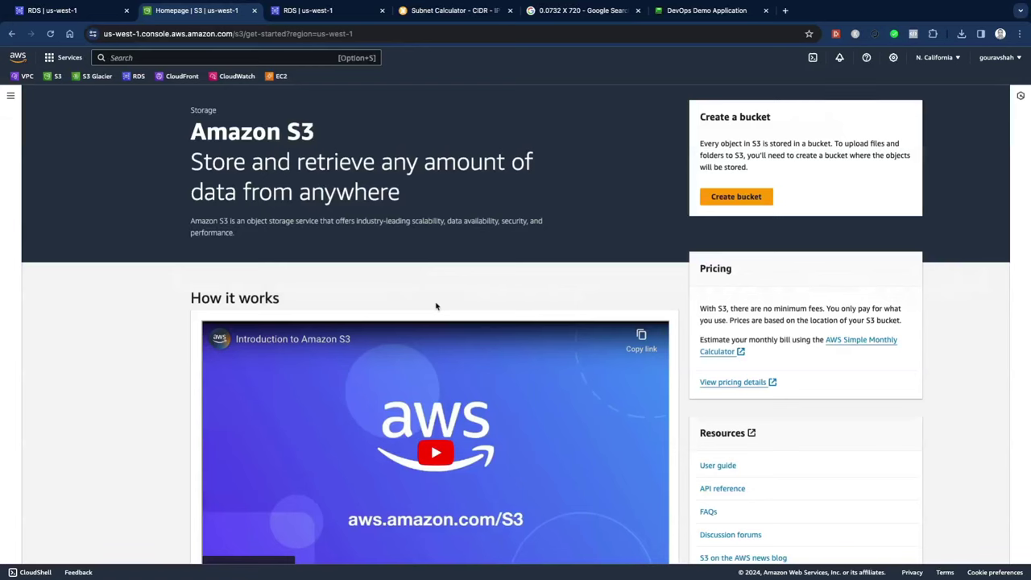
{"action": "left_click", "coordinate": [728, 201]}
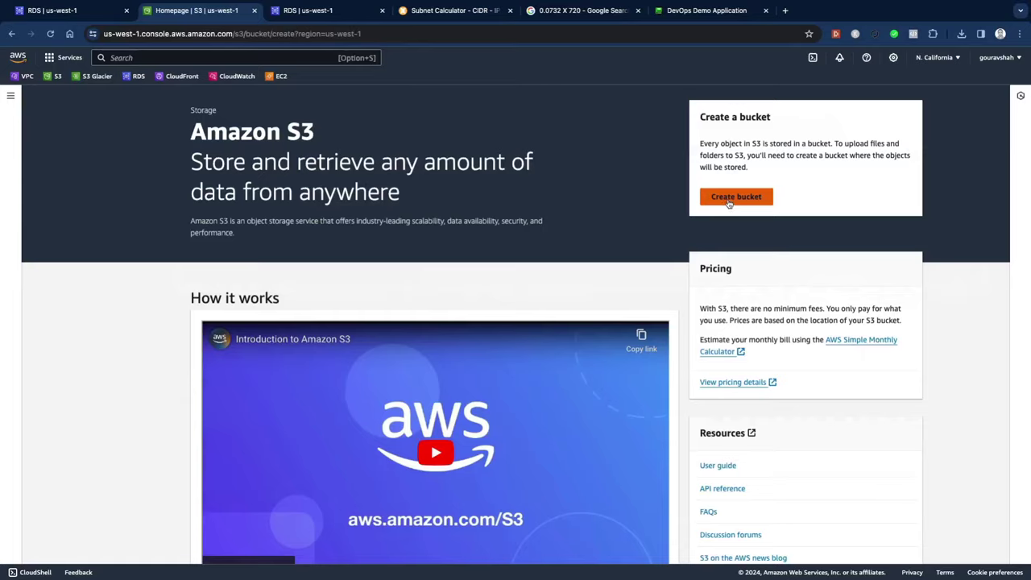
{"action": "left_click", "coordinate": [179, 263]}
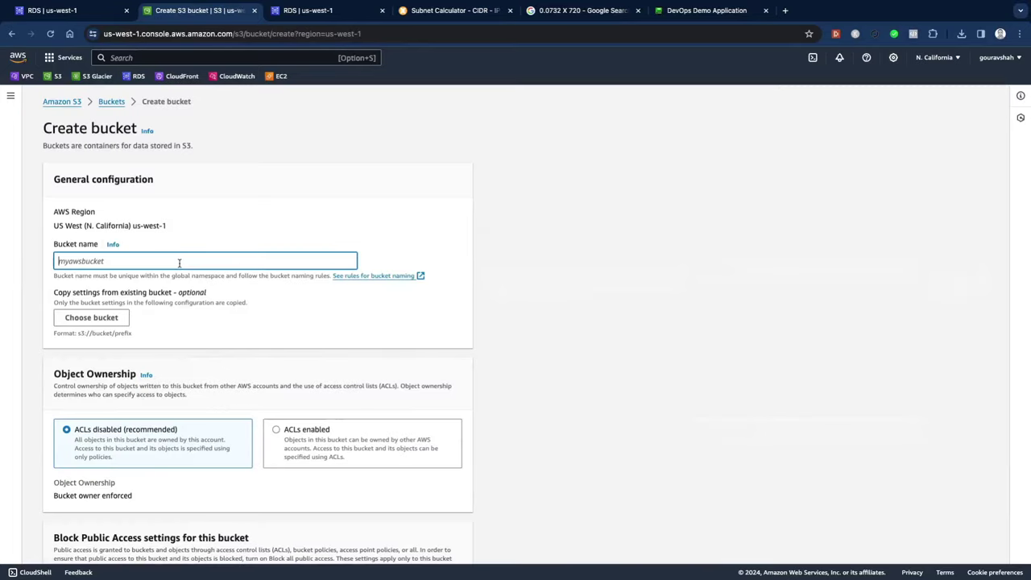
{"action": "type", "text": "gouravshah.com"}
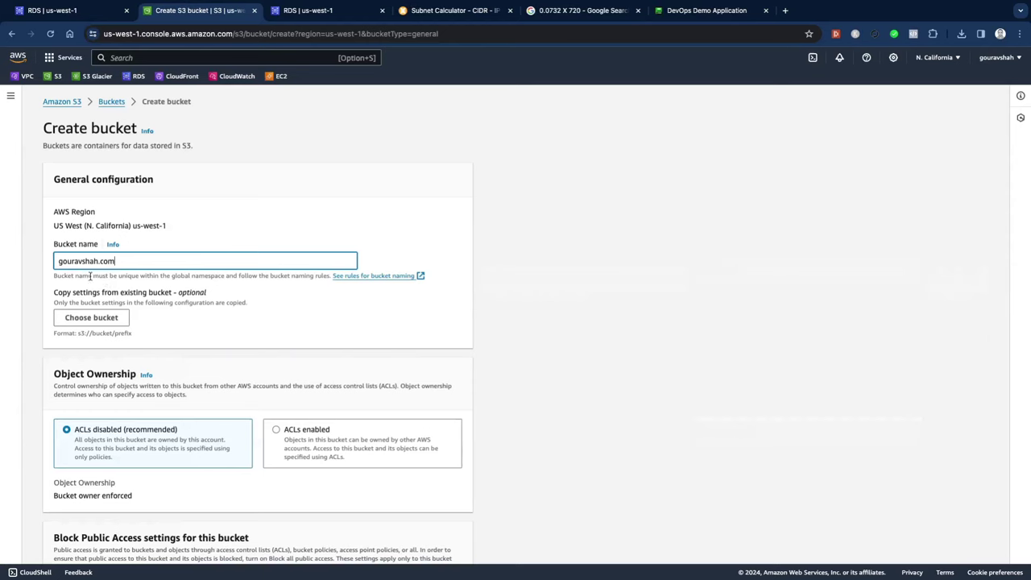
{"action": "double_click", "coordinate": [127, 263]}
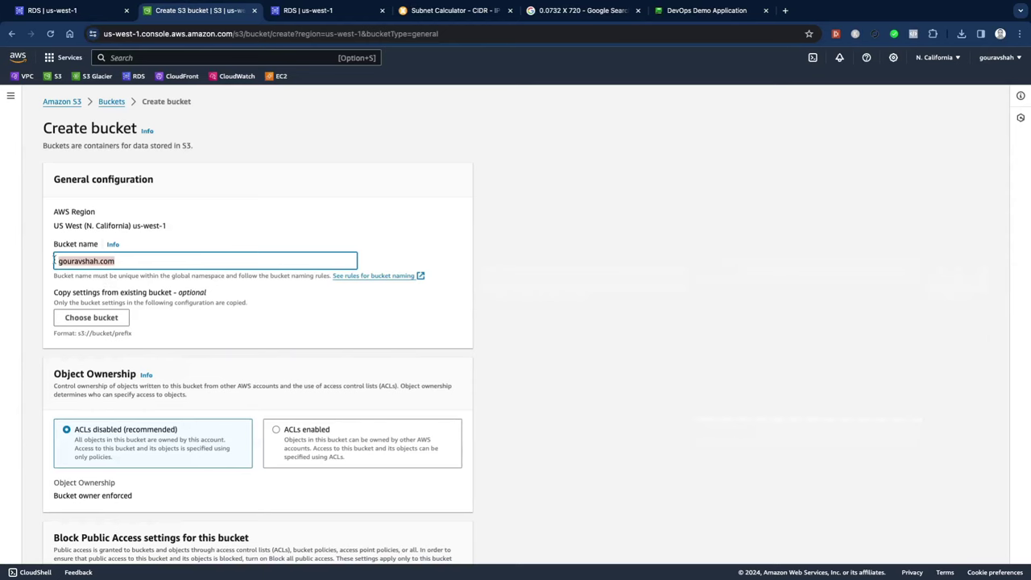
Step: Enable ACLs and unblock all public access with acknowledgement, then create and open the bucket
{"action": "scroll", "coordinate": [89, 364], "scroll_direction": "down", "scroll_amount": 3}
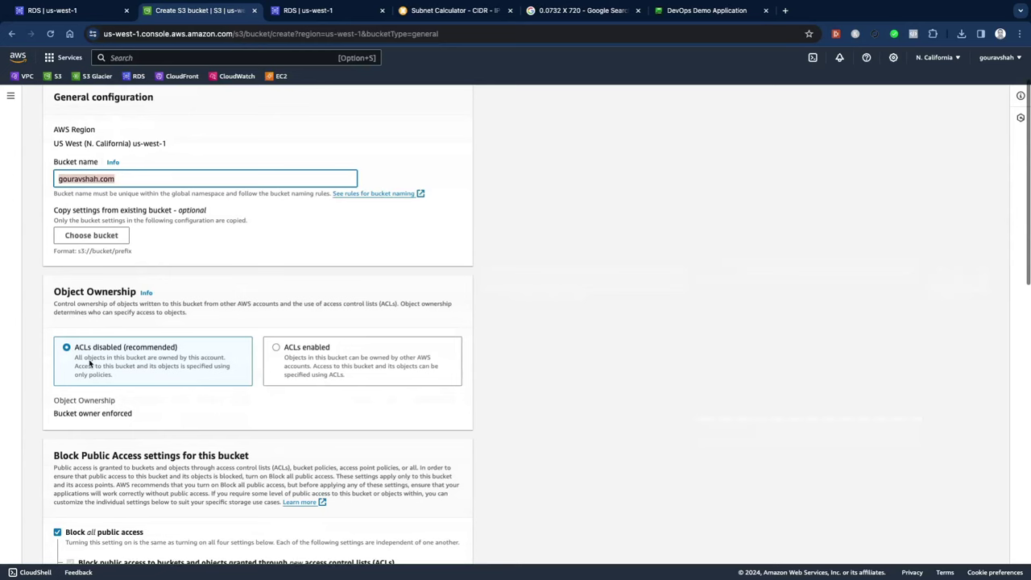
{"action": "left_click", "coordinate": [313, 342]}
{"action": "scroll", "coordinate": [80, 400], "scroll_direction": "down", "scroll_amount": 5}
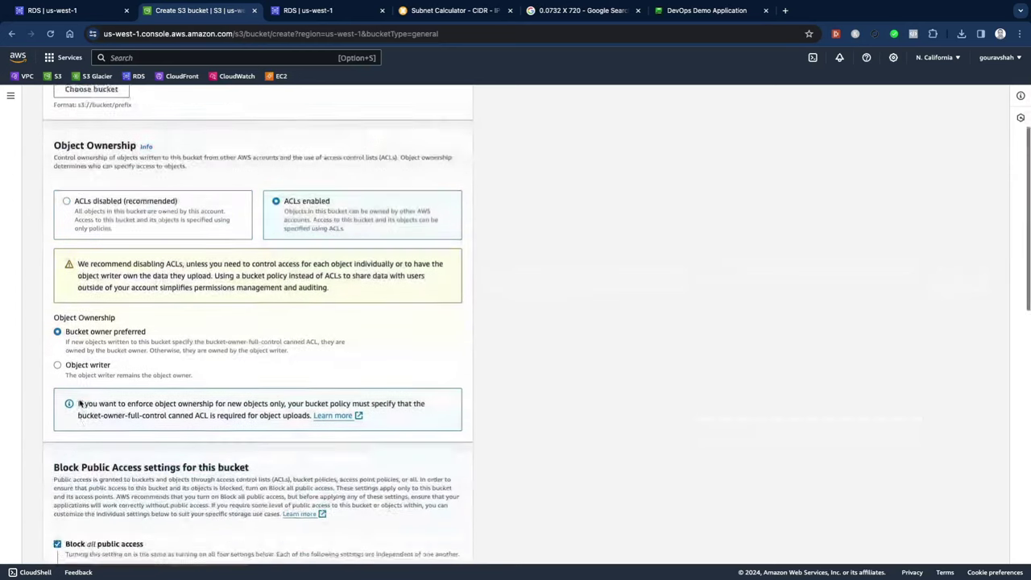
{"action": "scroll", "coordinate": [80, 400], "scroll_direction": "down", "scroll_amount": 4}
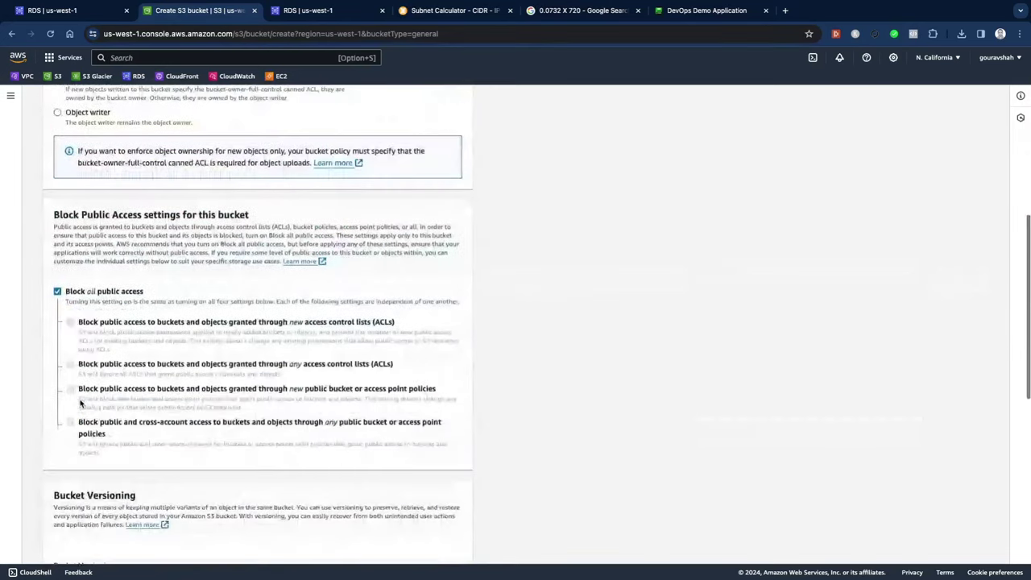
{"action": "left_click", "coordinate": [57, 291]}
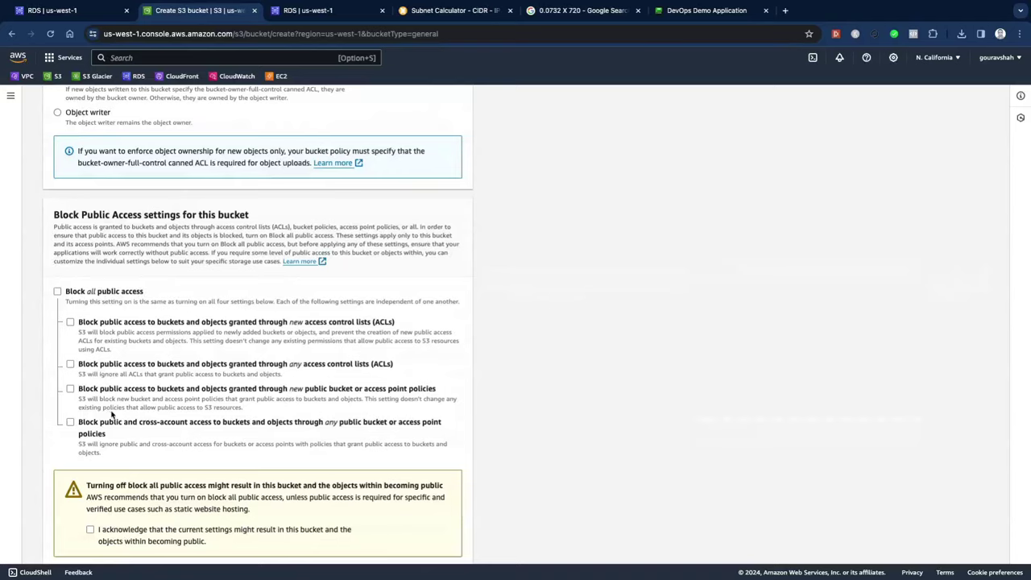
{"action": "scroll", "coordinate": [106, 415], "scroll_direction": "down", "scroll_amount": 3}
{"action": "left_click", "coordinate": [91, 401]}
{"action": "scroll", "coordinate": [191, 433], "scroll_direction": "down", "scroll_amount": 8}
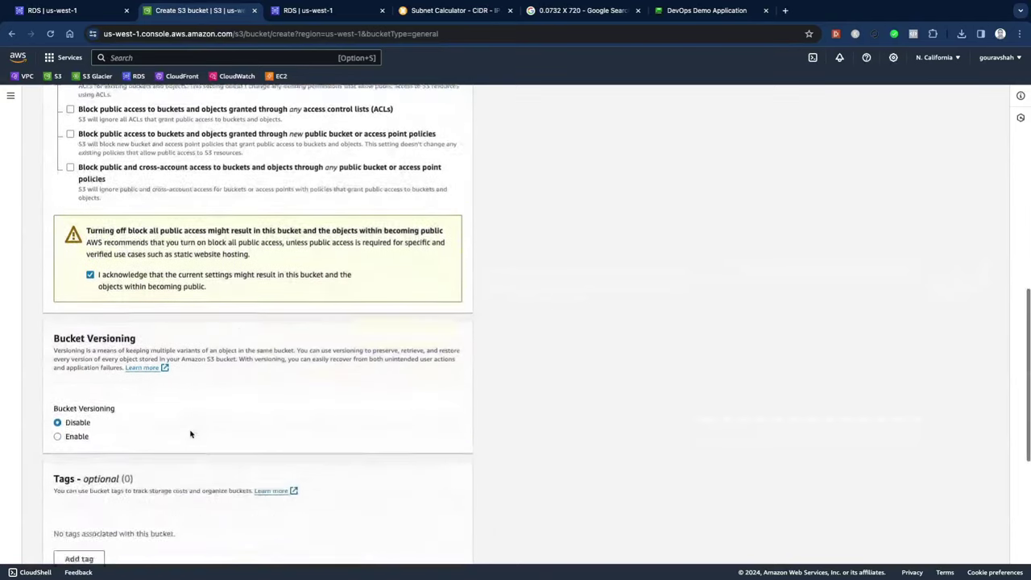
{"action": "scroll", "coordinate": [191, 432], "scroll_direction": "down", "scroll_amount": 4}
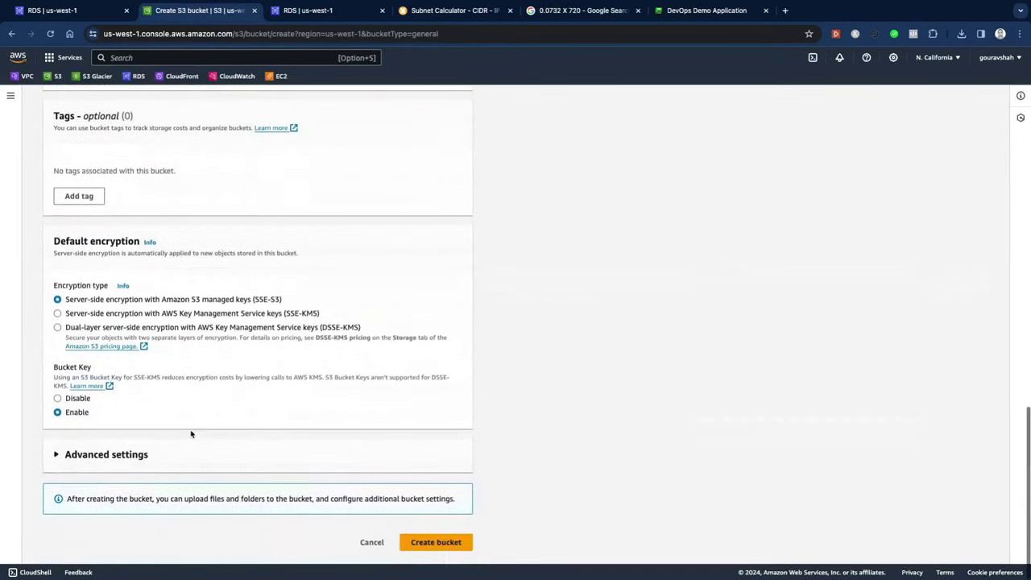
{"action": "left_click", "coordinate": [444, 548]}
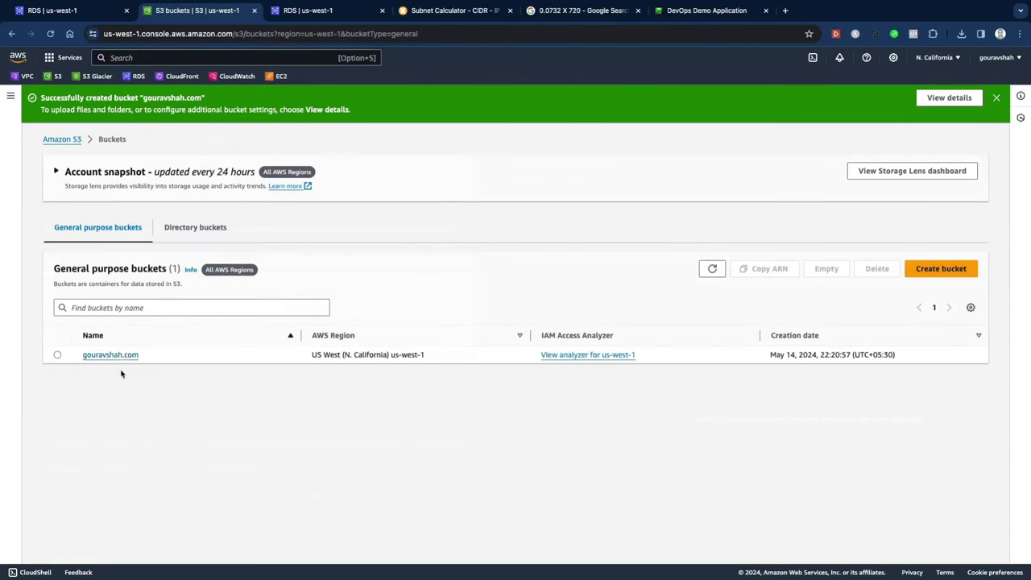
{"action": "left_click", "coordinate": [121, 355]}
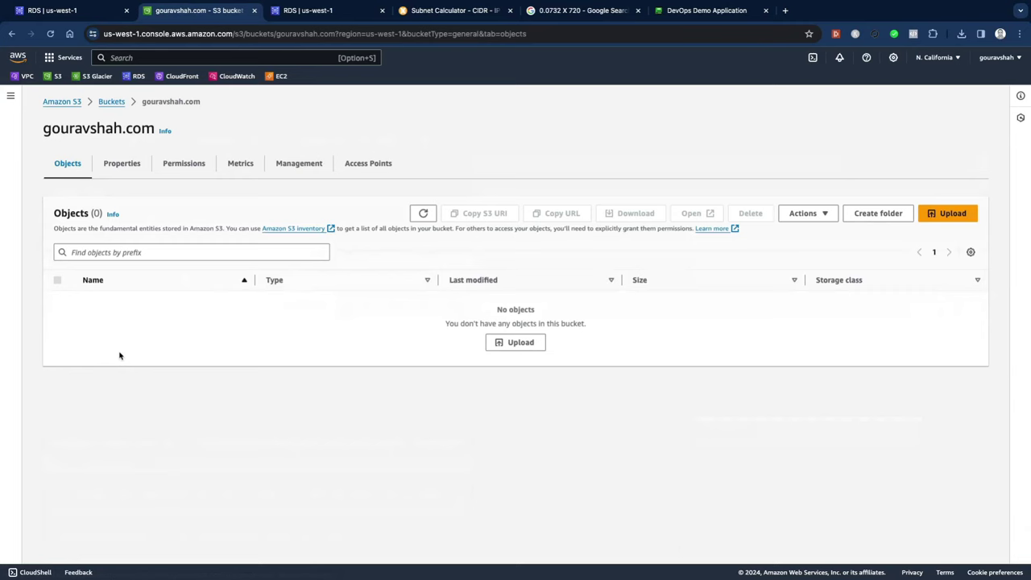
{"action": "left_click", "coordinate": [786, 11]}
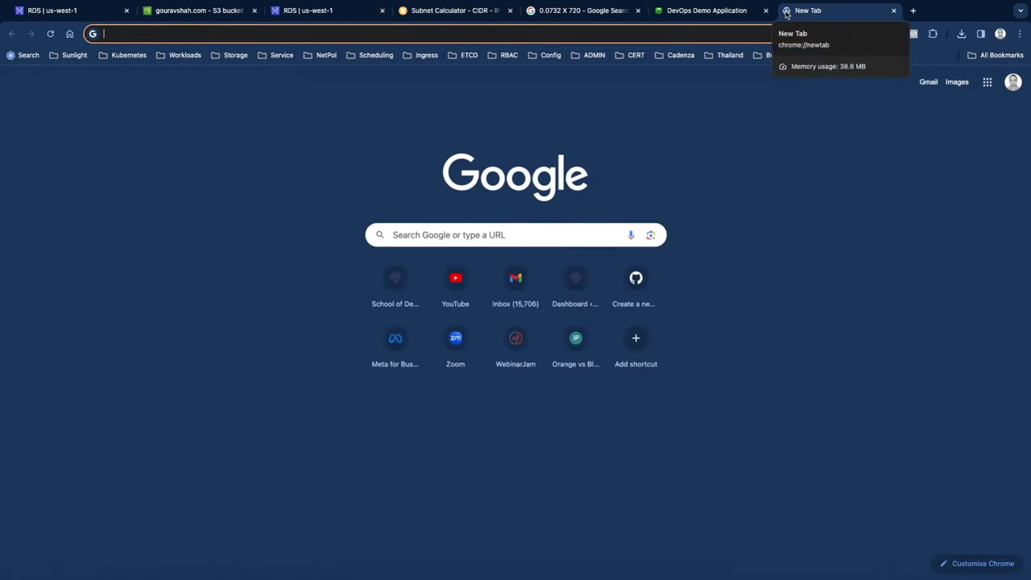
Step: Load html5up.net and open the Alpha template's live demo
{"action": "type", "text": "html"}
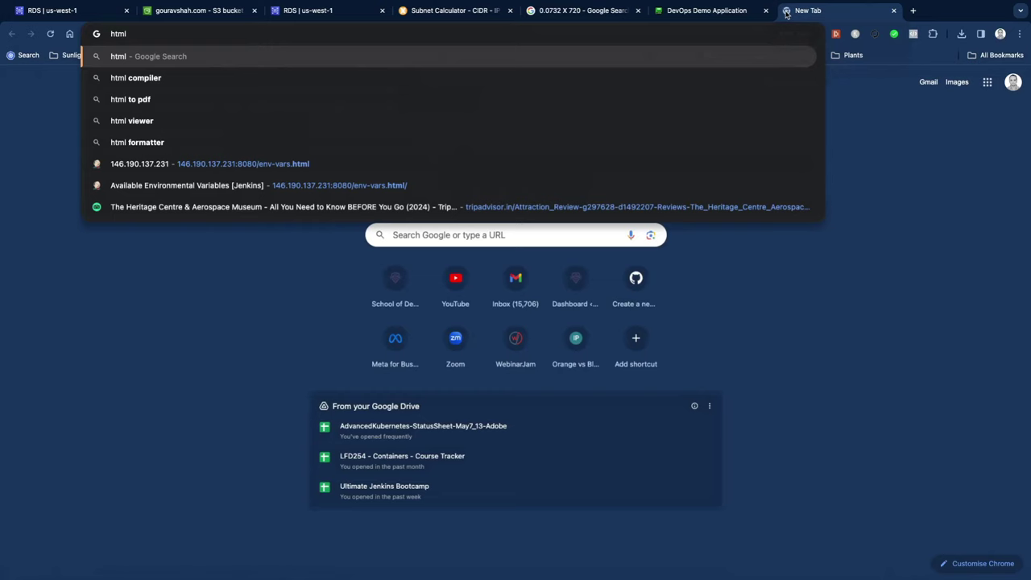
{"action": "type", "text": "5up.net"}
{"action": "key", "text": "Return"}
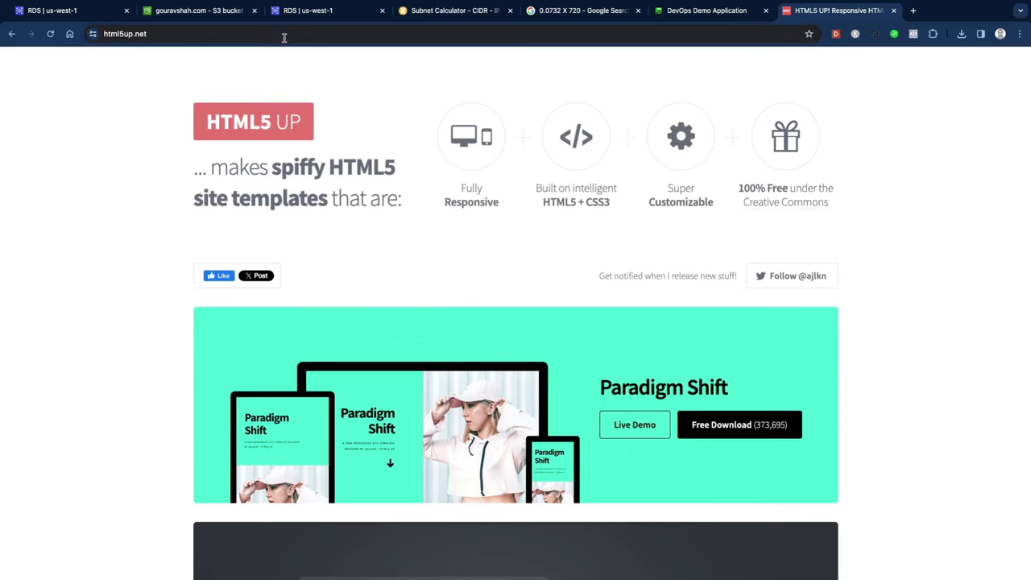
{"action": "left_click", "coordinate": [283, 35]}
{"action": "key", "text": "super+Tab"}
{"action": "scroll", "coordinate": [453, 385], "scroll_direction": "down", "scroll_amount": 10}
{"action": "scroll", "coordinate": [454, 382], "scroll_direction": "down", "scroll_amount": 6}
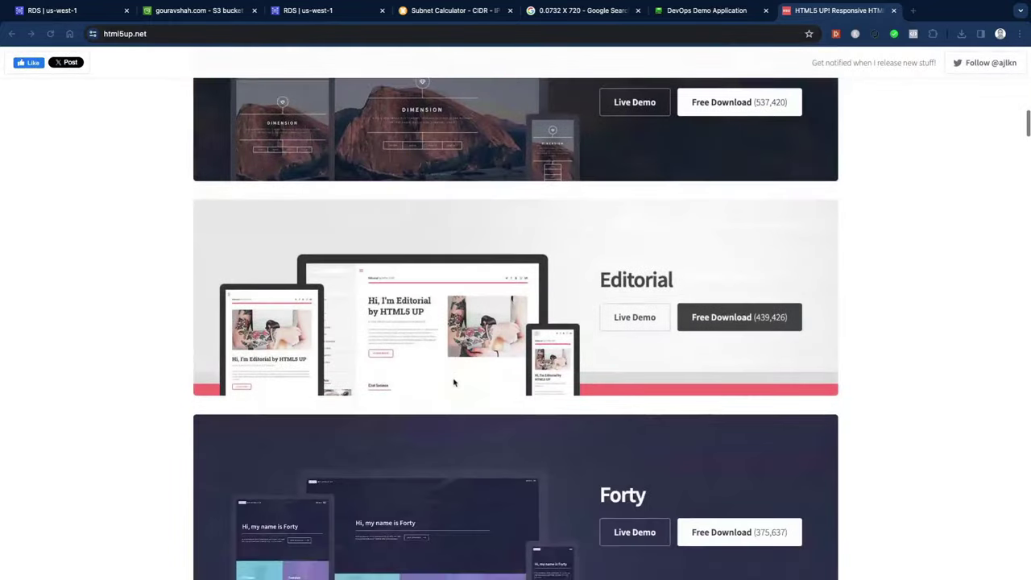
{"action": "scroll", "coordinate": [453, 382], "scroll_direction": "down", "scroll_amount": 9}
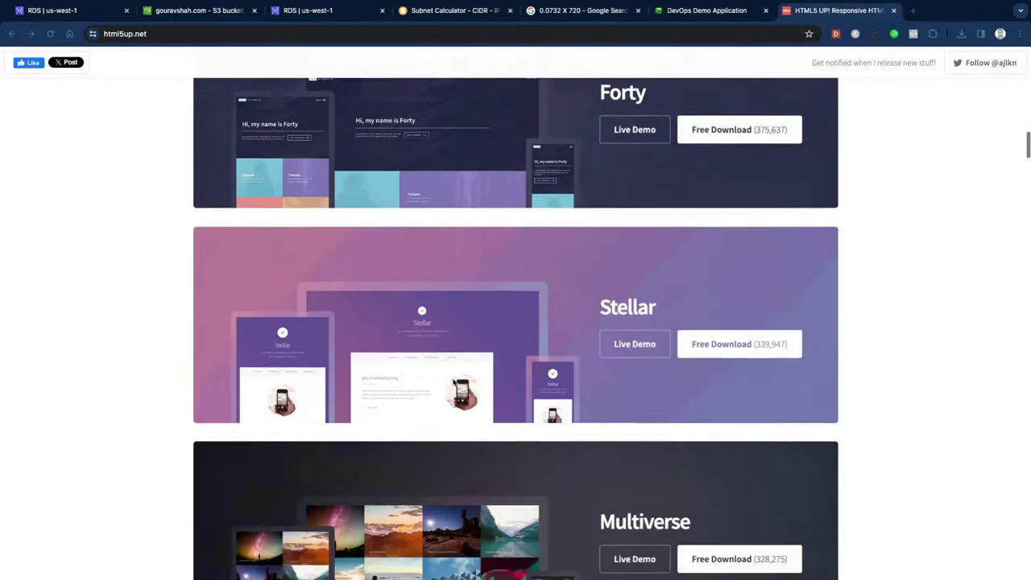
{"action": "scroll", "coordinate": [454, 382], "scroll_direction": "down", "scroll_amount": 9}
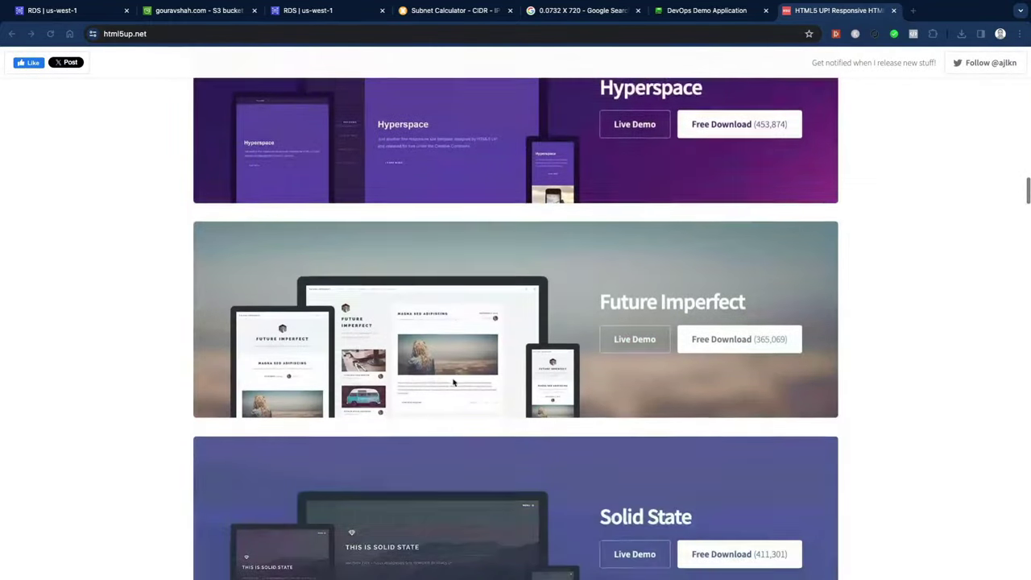
{"action": "scroll", "coordinate": [454, 382], "scroll_direction": "down", "scroll_amount": 12}
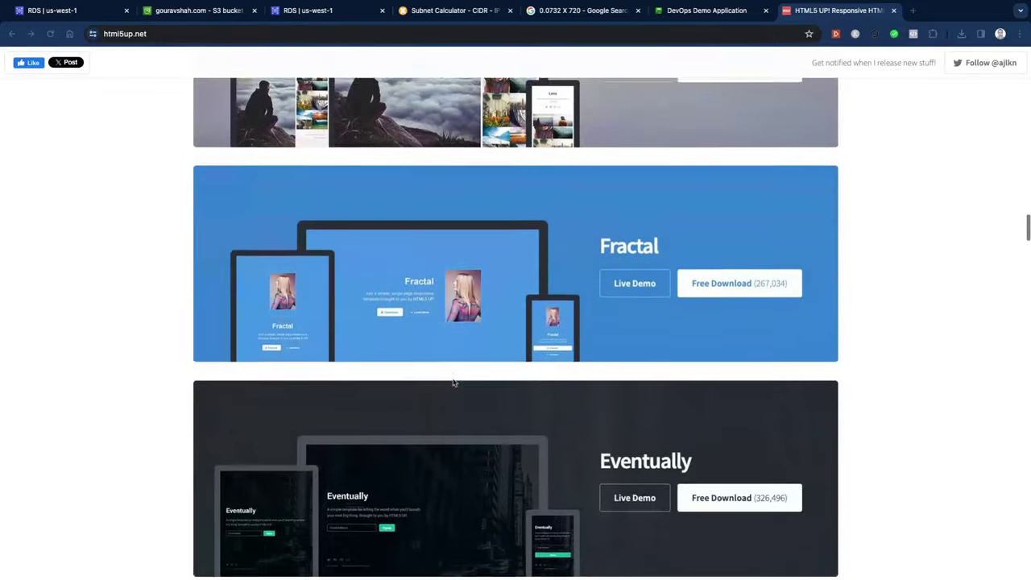
{"action": "scroll", "coordinate": [454, 382], "scroll_direction": "down", "scroll_amount": 12}
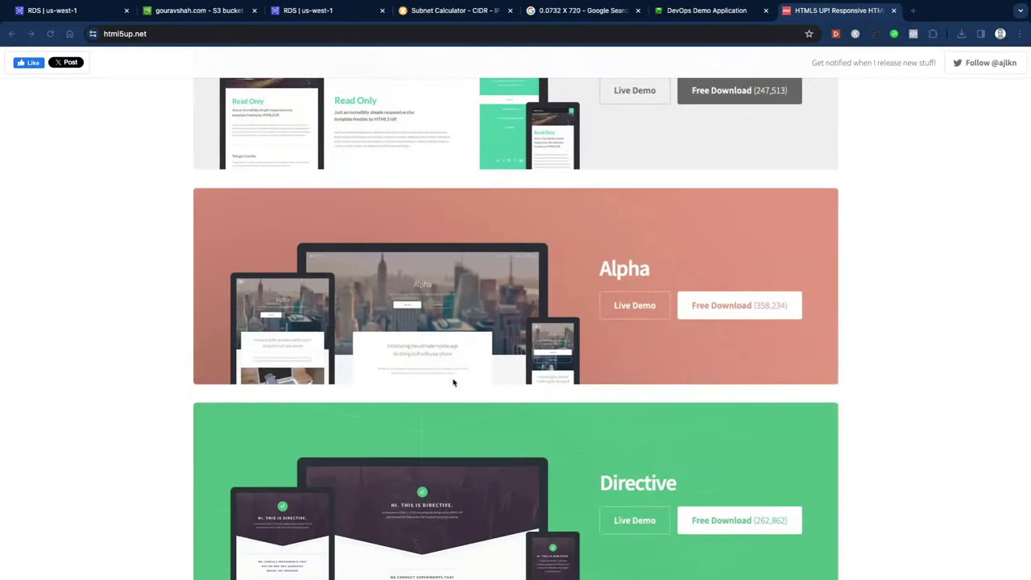
{"action": "scroll", "coordinate": [454, 382], "scroll_direction": "down", "scroll_amount": 2}
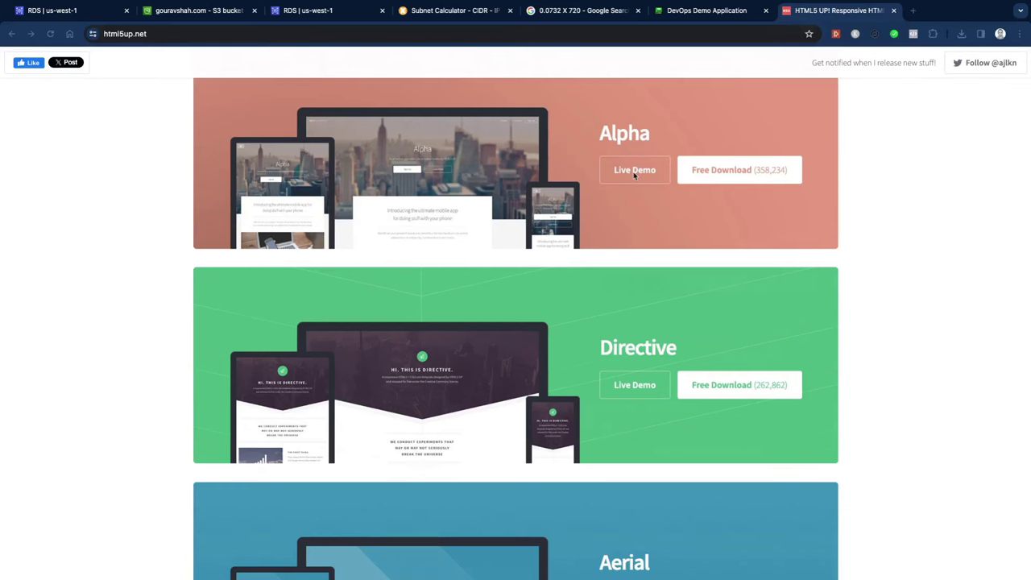
{"action": "left_click", "coordinate": [634, 171]}
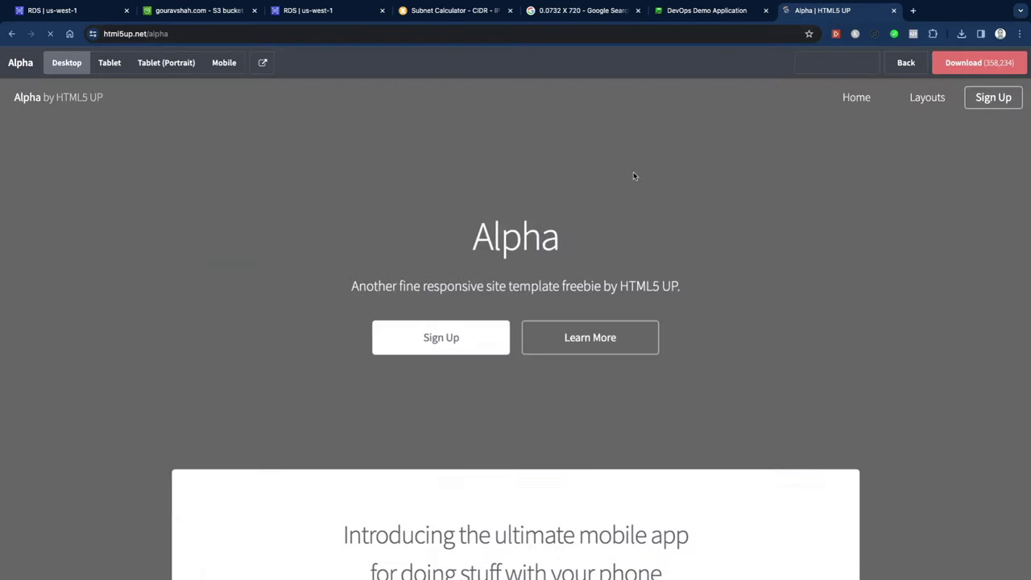
{"action": "scroll", "coordinate": [422, 312], "scroll_direction": "down", "scroll_amount": 20}
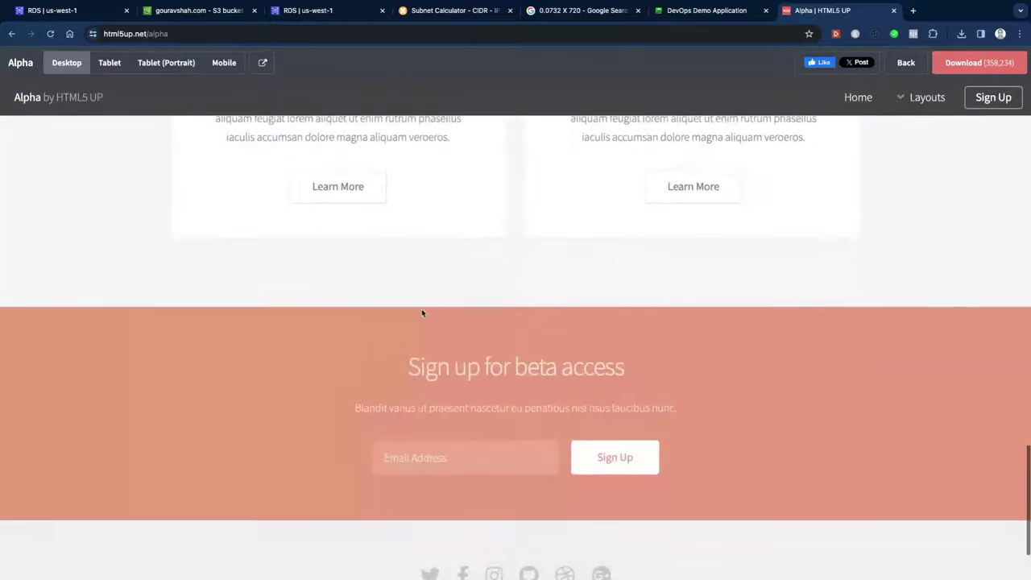
{"action": "scroll", "coordinate": [422, 312], "scroll_direction": "up", "scroll_amount": 20}
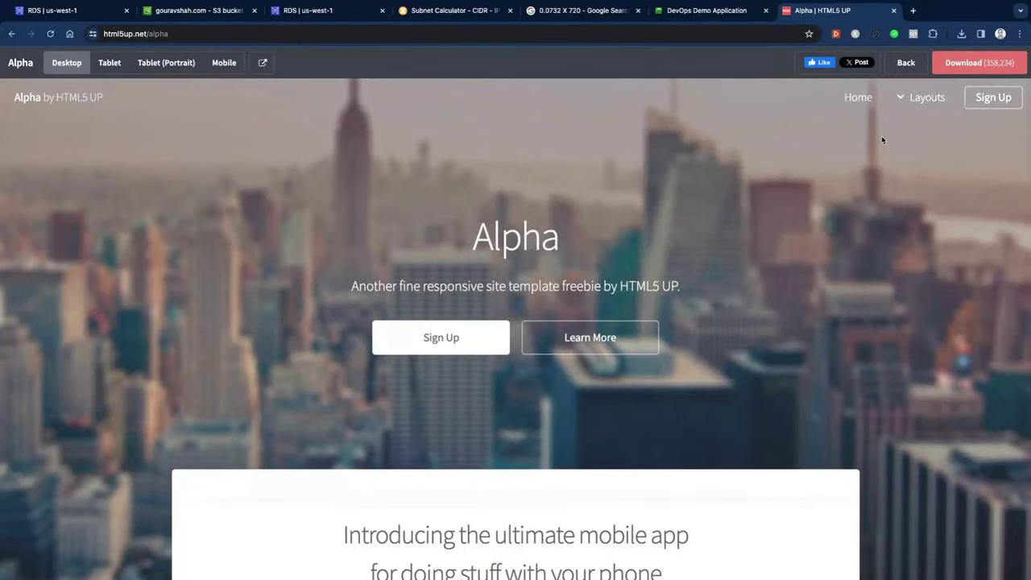
Step: Download the Alpha template, show its extracted folder, and return to the gouravshah.com bucket
{"action": "left_click", "coordinate": [965, 65]}
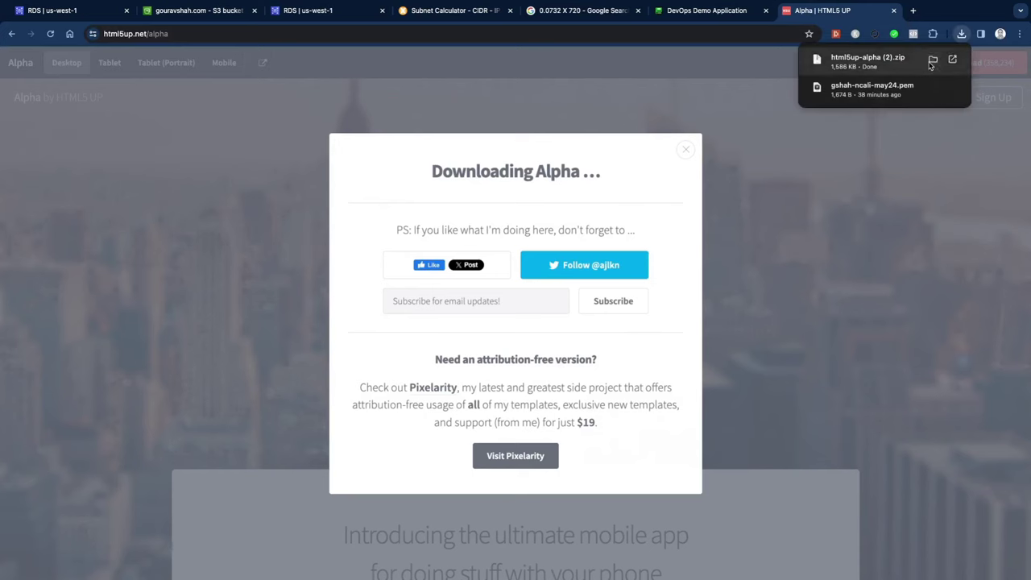
{"action": "left_click", "coordinate": [932, 60]}
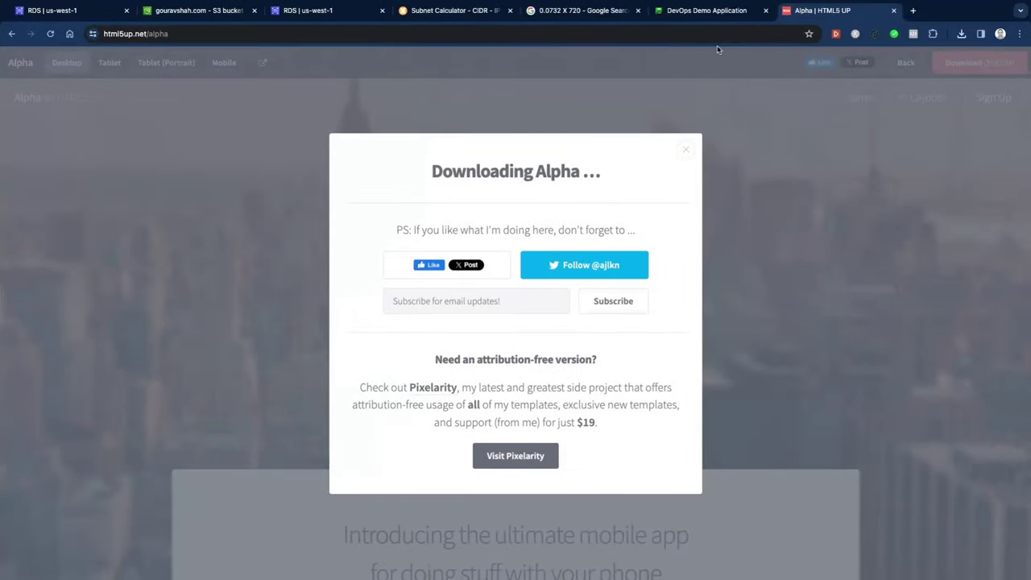
{"action": "left_click", "coordinate": [228, 12]}
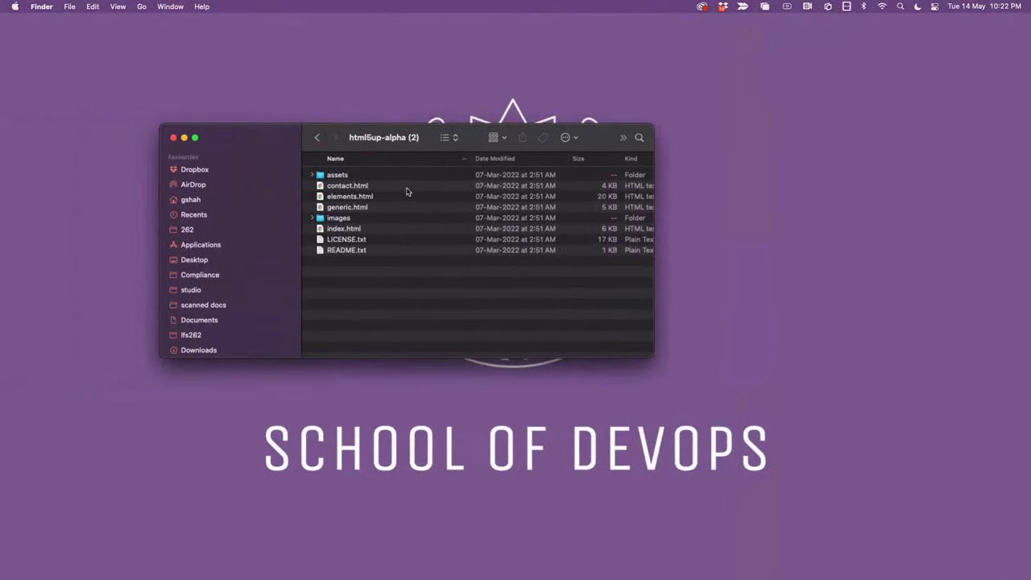
{"action": "key", "text": "ctrl+Right"}
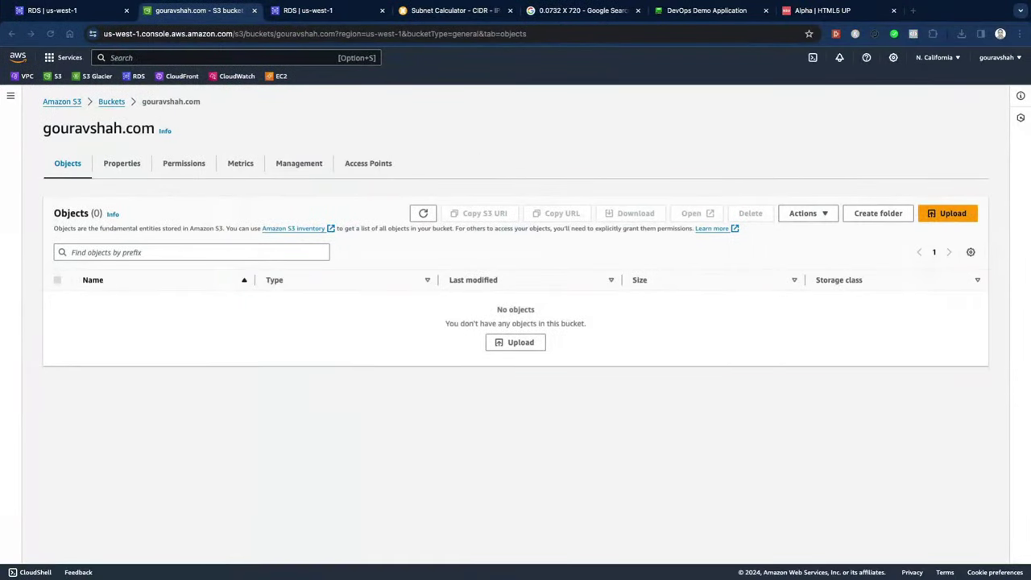
Step: Drag the extracted Alpha files into the bucket and upload all 44 items (3.3 MB)
{"action": "left_click_drag", "start_coordinate": [8, 339], "coordinate": [320, 336]}
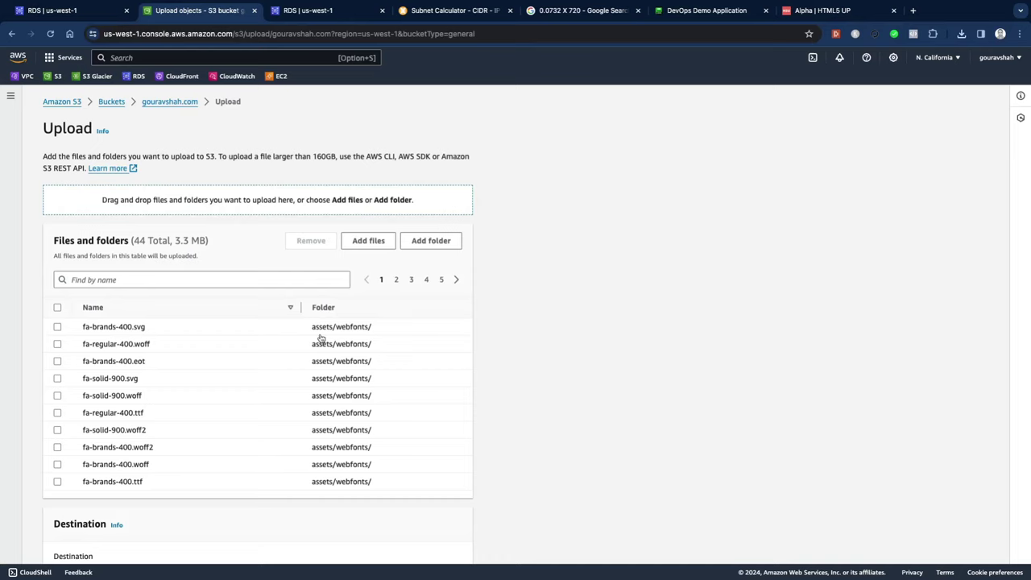
{"action": "scroll", "coordinate": [534, 359], "scroll_direction": "down", "scroll_amount": 4}
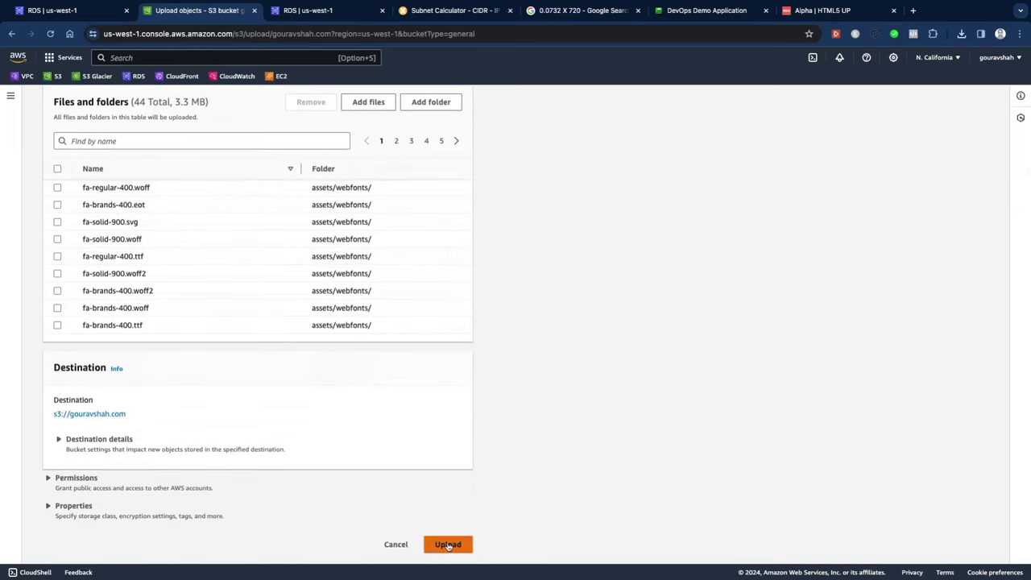
{"action": "left_click", "coordinate": [448, 545]}
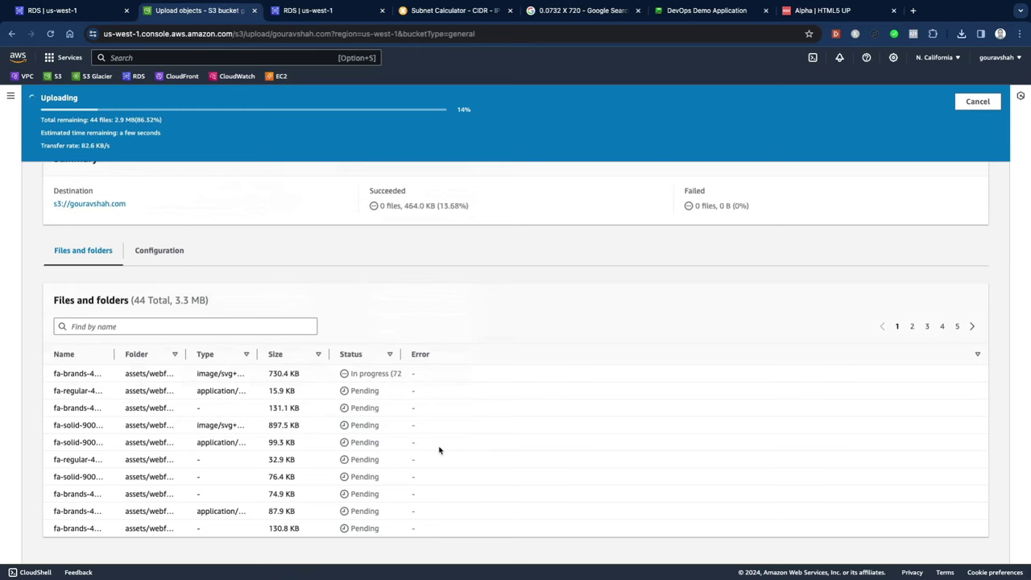
{"action": "scroll", "coordinate": [439, 449], "scroll_direction": "up", "scroll_amount": 2}
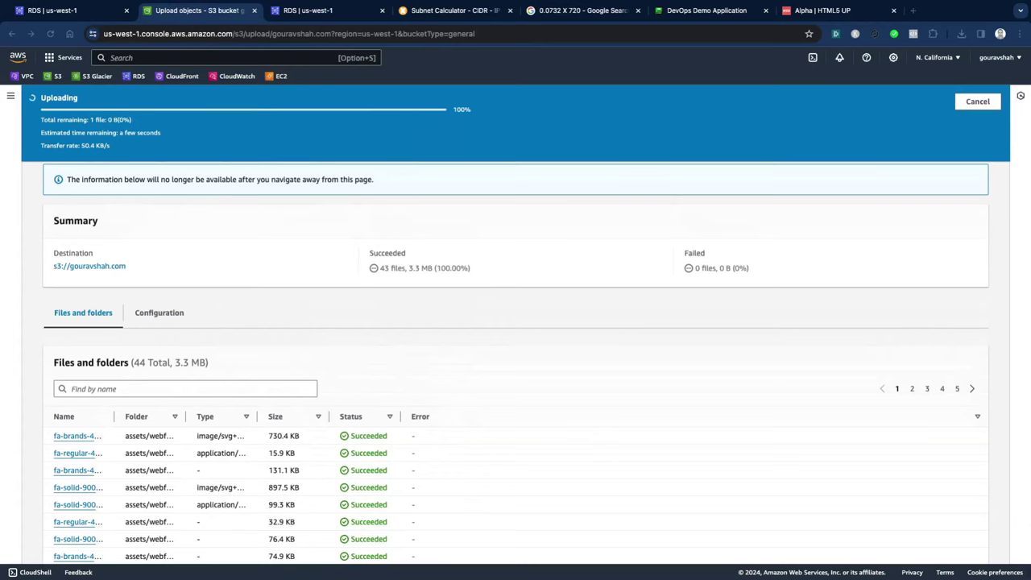
{"action": "scroll", "coordinate": [538, 285], "scroll_direction": "down", "scroll_amount": 1}
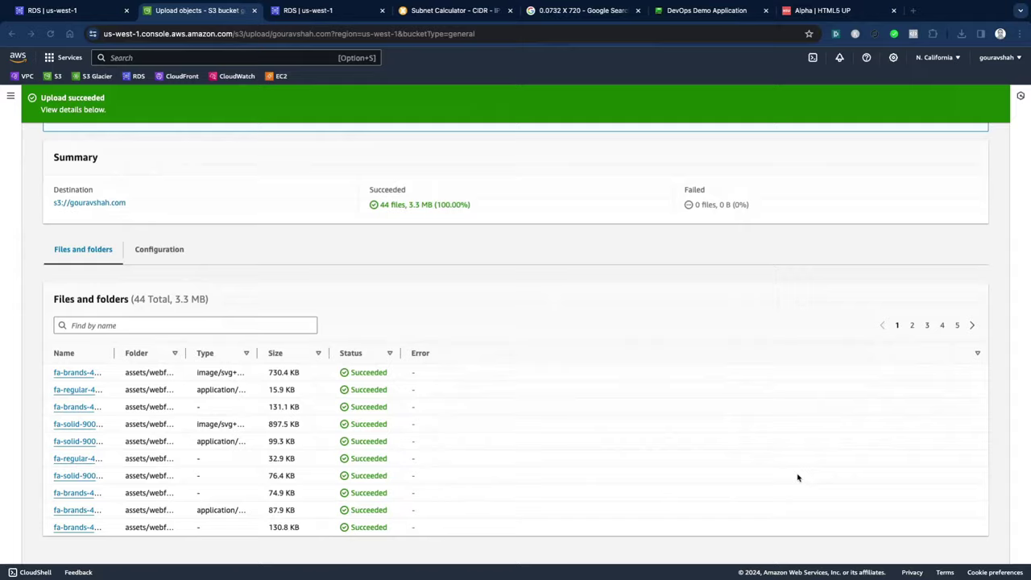
{"action": "scroll", "coordinate": [796, 476], "scroll_direction": "up", "scroll_amount": 1}
Step: Make all bucket objects public using ACL, then open index.html's details
{"action": "left_click", "coordinate": [966, 144]}
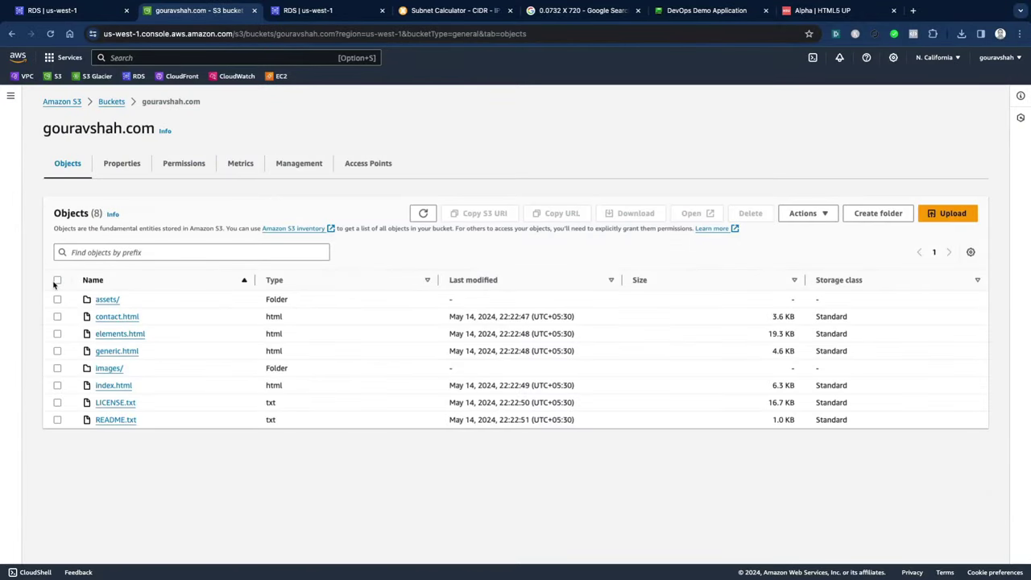
{"action": "left_click", "coordinate": [57, 280]}
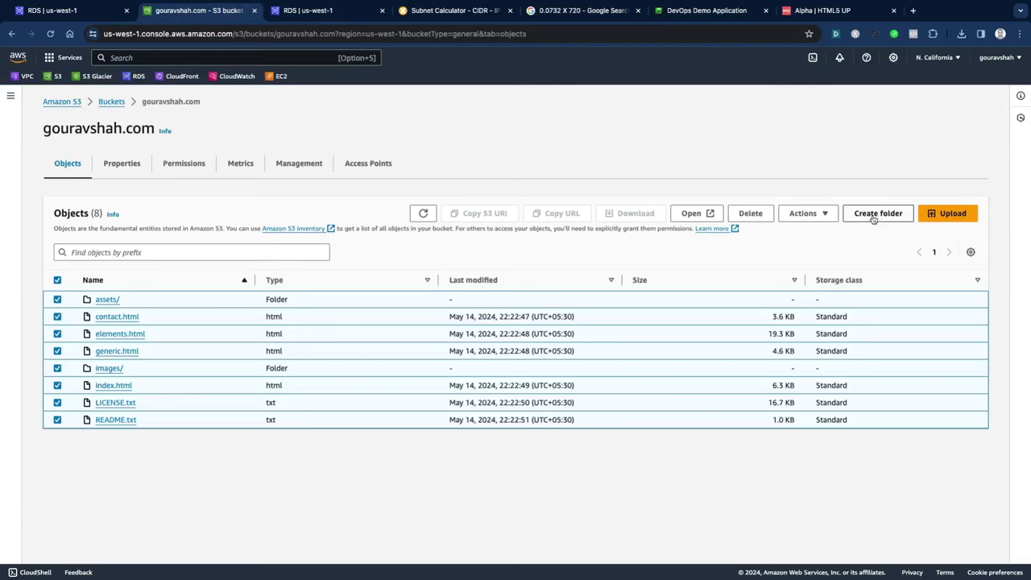
{"action": "left_click", "coordinate": [830, 214]}
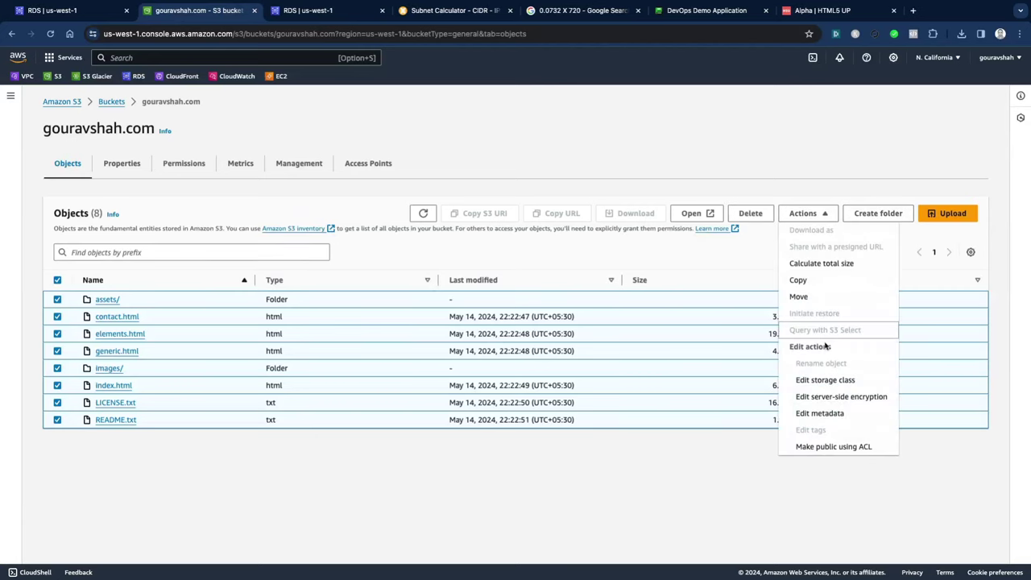
{"action": "left_click", "coordinate": [835, 447]}
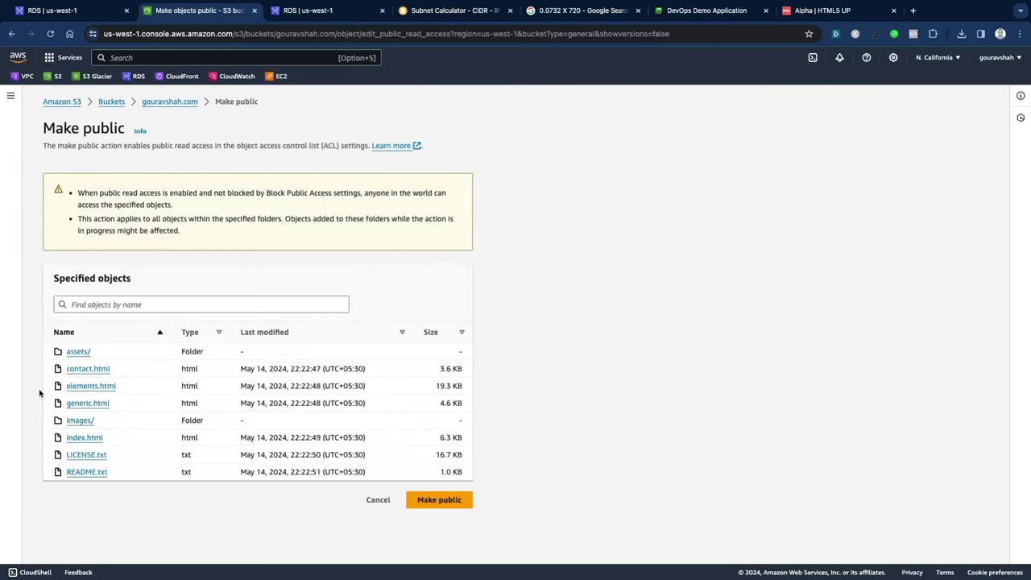
{"action": "left_click", "coordinate": [461, 500]}
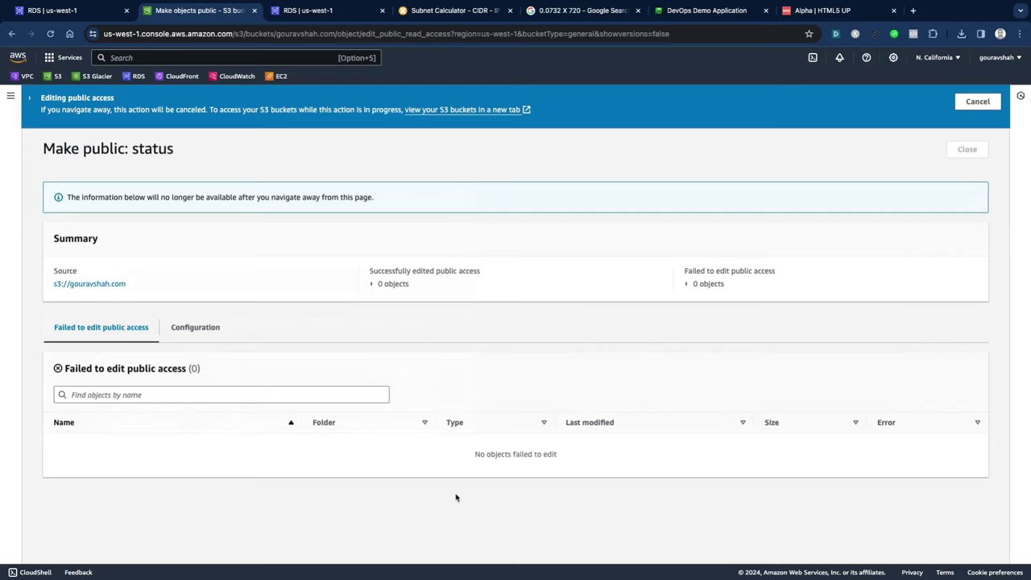
{"action": "left_click", "coordinate": [967, 142]}
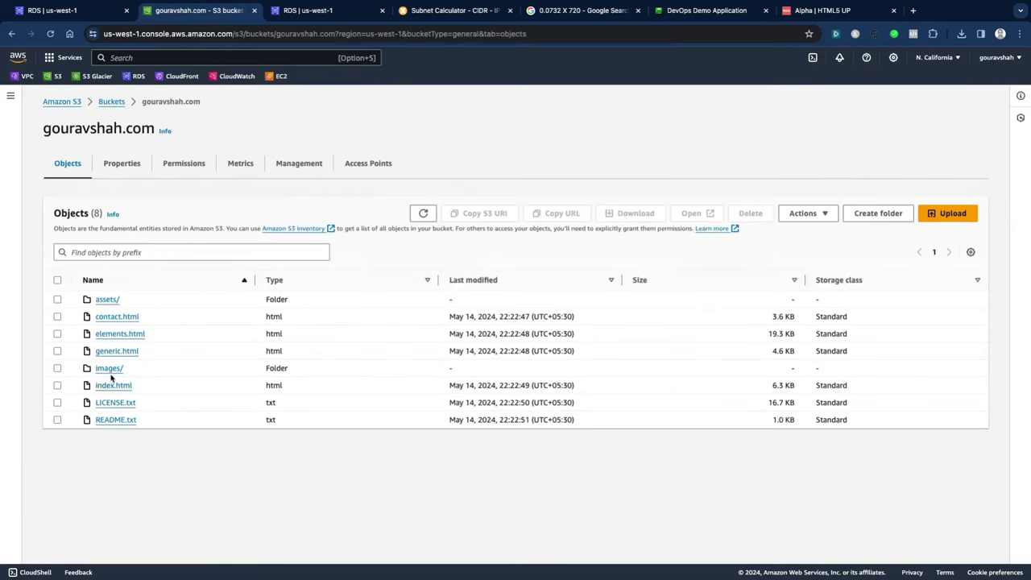
{"action": "left_click", "coordinate": [114, 386]}
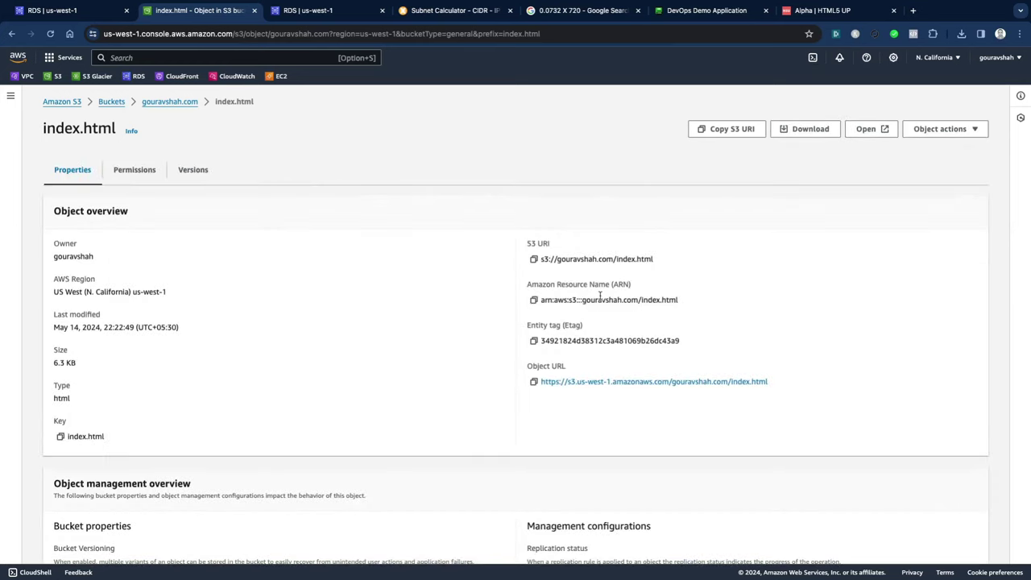
Step: Open index.html's Object URL to confirm the Alpha site loads from S3, then return
{"action": "left_click", "coordinate": [712, 383]}
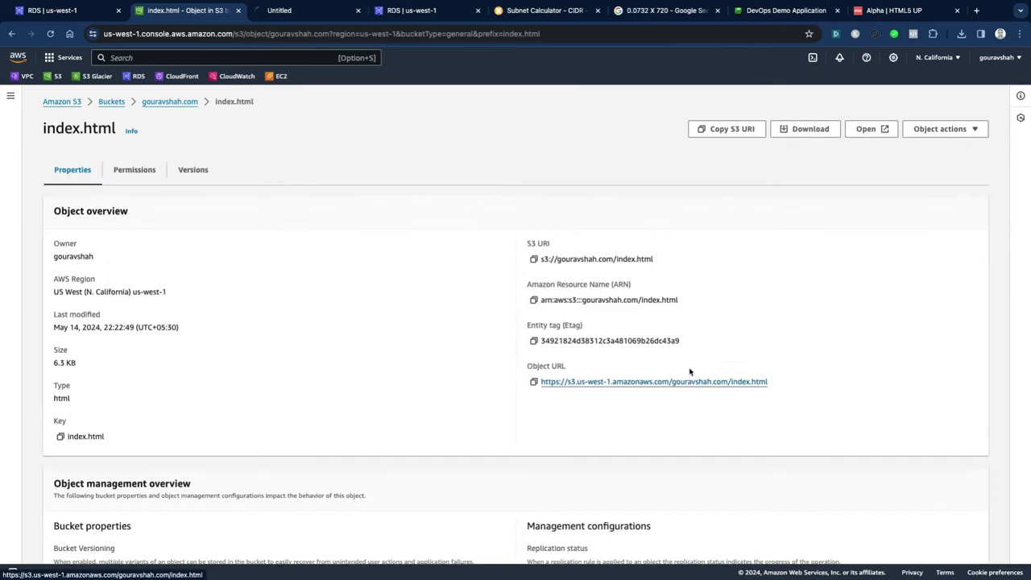
{"action": "left_click", "coordinate": [305, 15]}
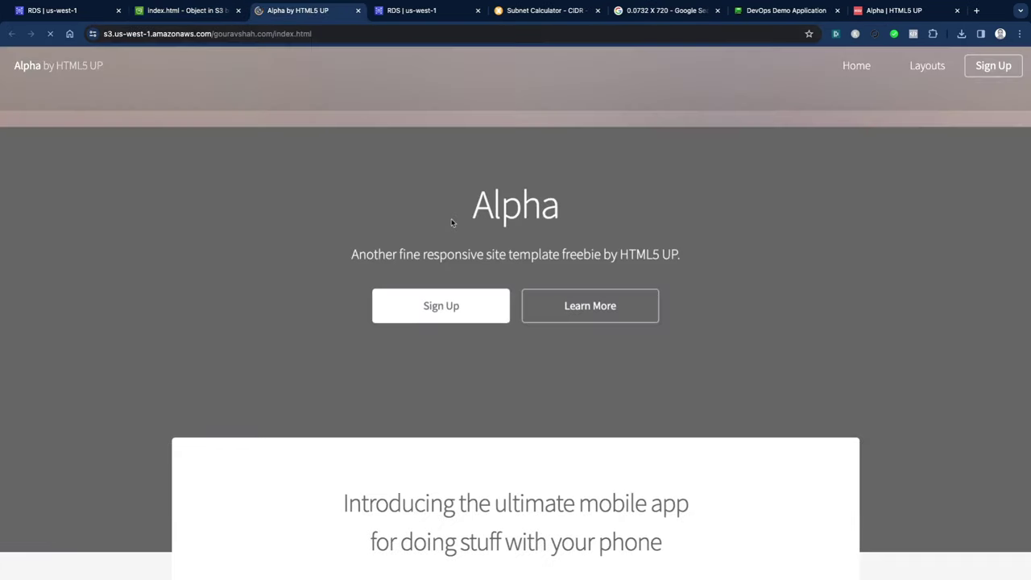
{"action": "scroll", "coordinate": [452, 218], "scroll_direction": "down", "scroll_amount": 2}
{"action": "scroll", "coordinate": [453, 223], "scroll_direction": "down", "scroll_amount": 15}
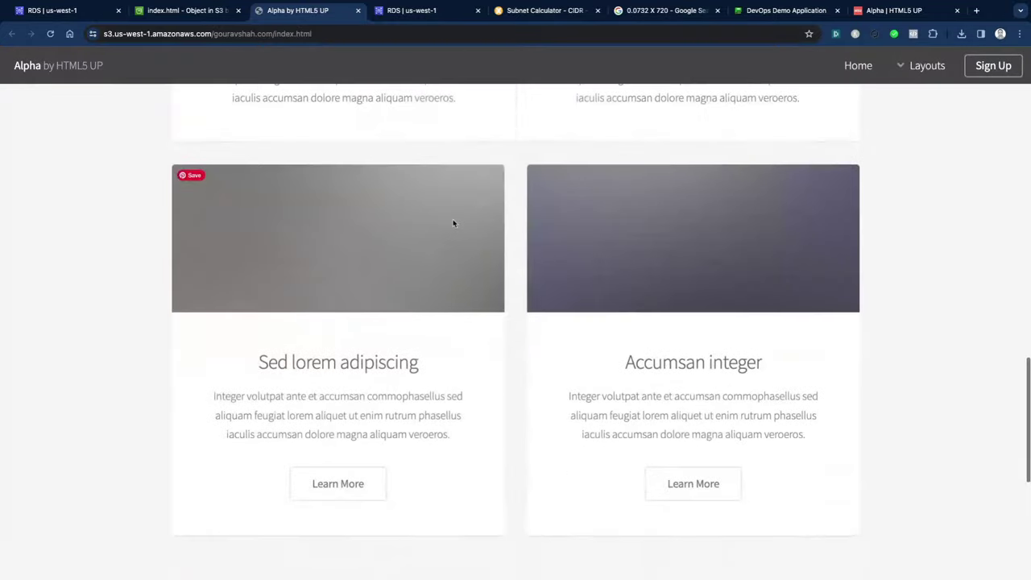
{"action": "scroll", "coordinate": [452, 223], "scroll_direction": "up", "scroll_amount": 18}
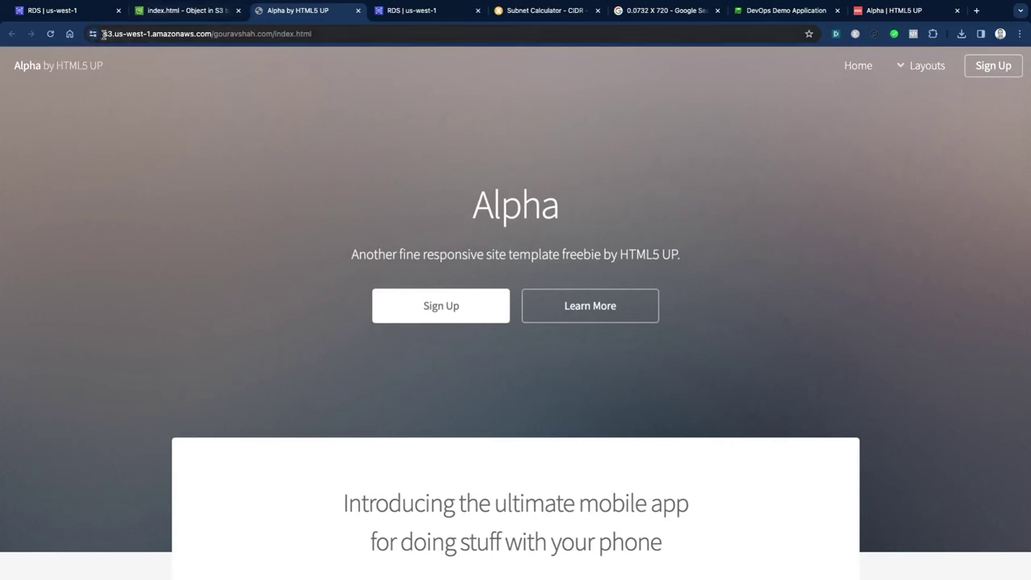
{"action": "left_click_drag", "start_coordinate": [103, 34], "coordinate": [327, 34]}
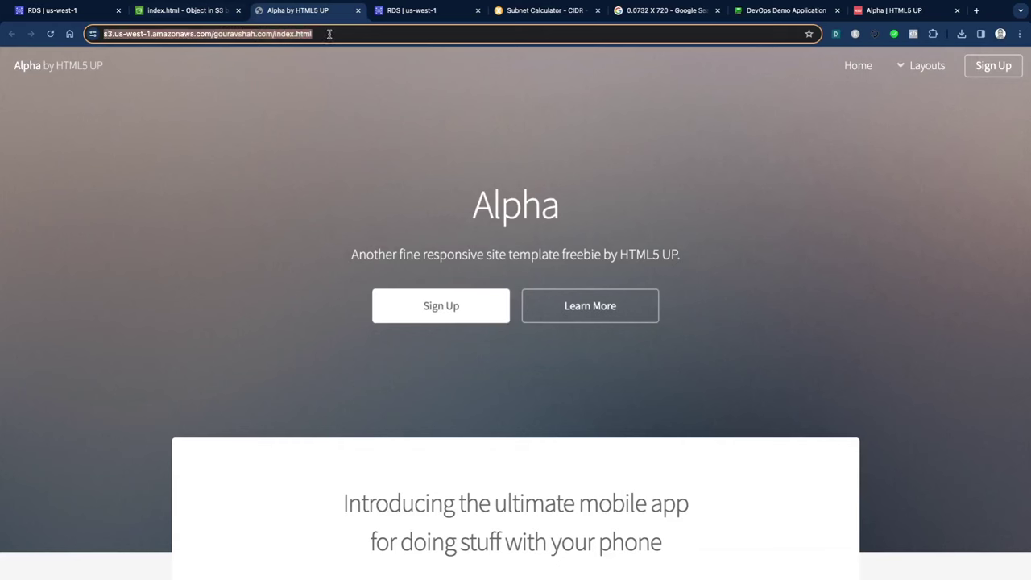
{"action": "left_click", "coordinate": [202, 10]}
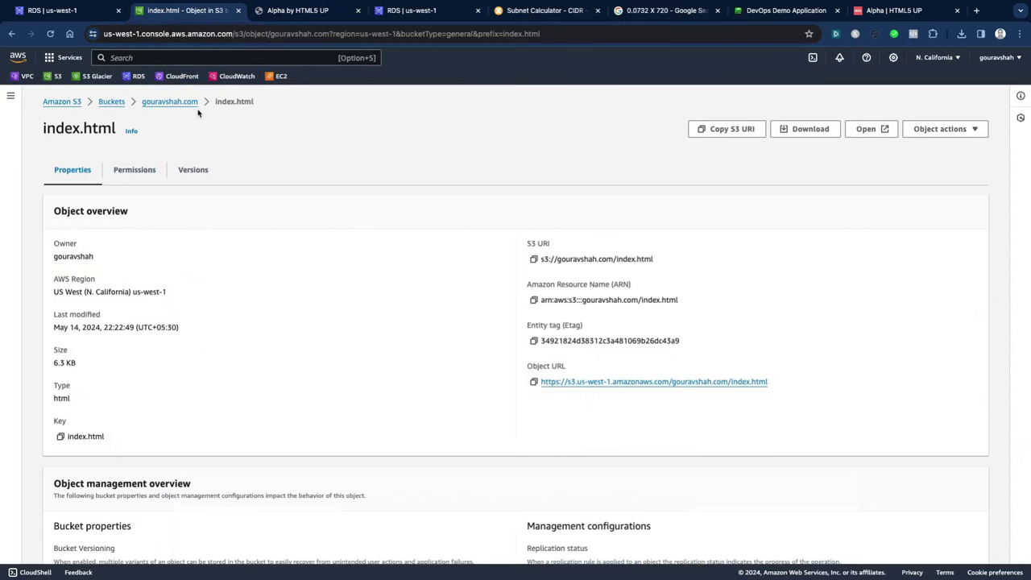
Step: Navigate back to the gouravshah.com bucket's Properties
{"action": "left_click", "coordinate": [114, 103]}
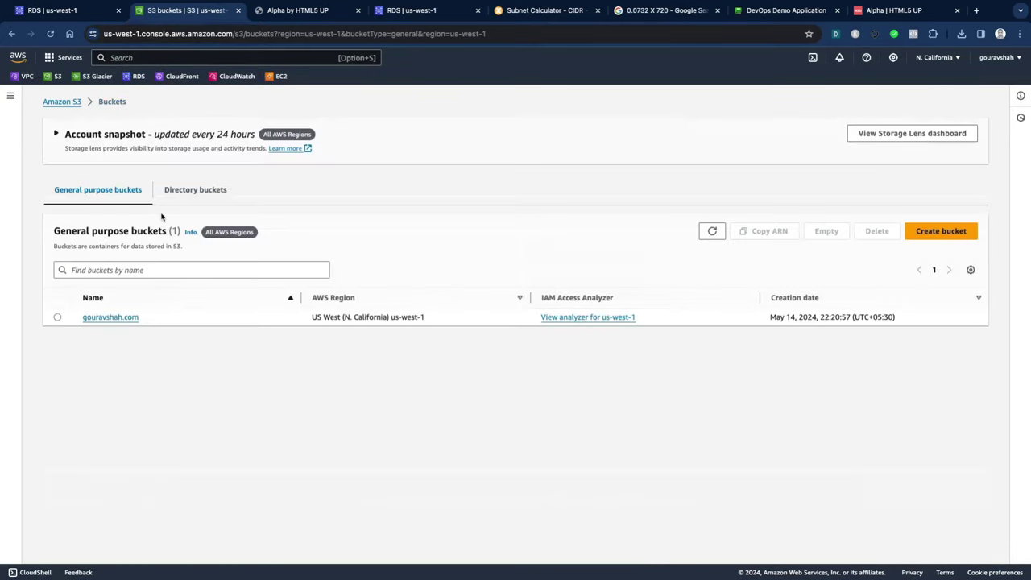
{"action": "left_click", "coordinate": [76, 102]}
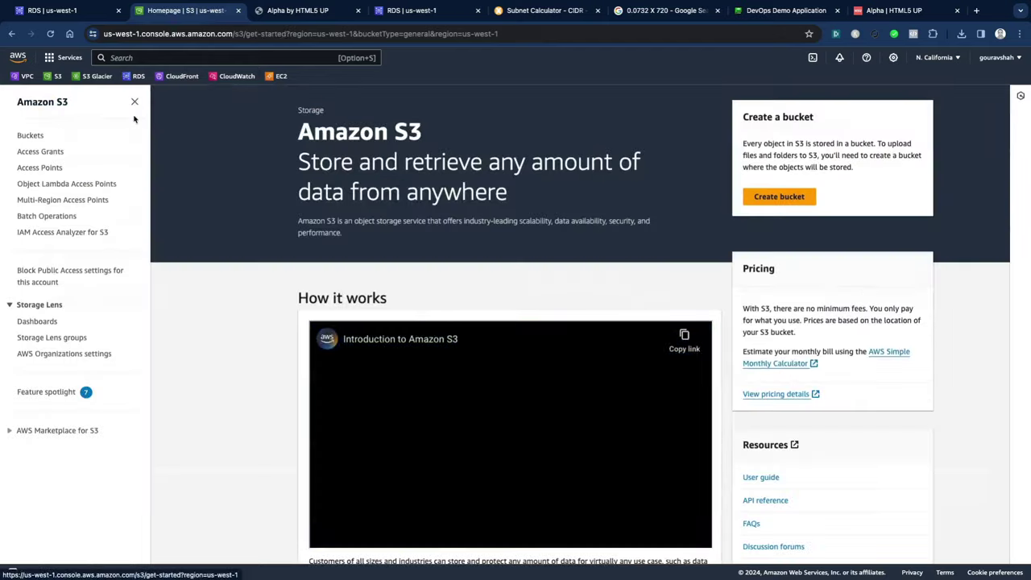
{"action": "left_click", "coordinate": [31, 137]}
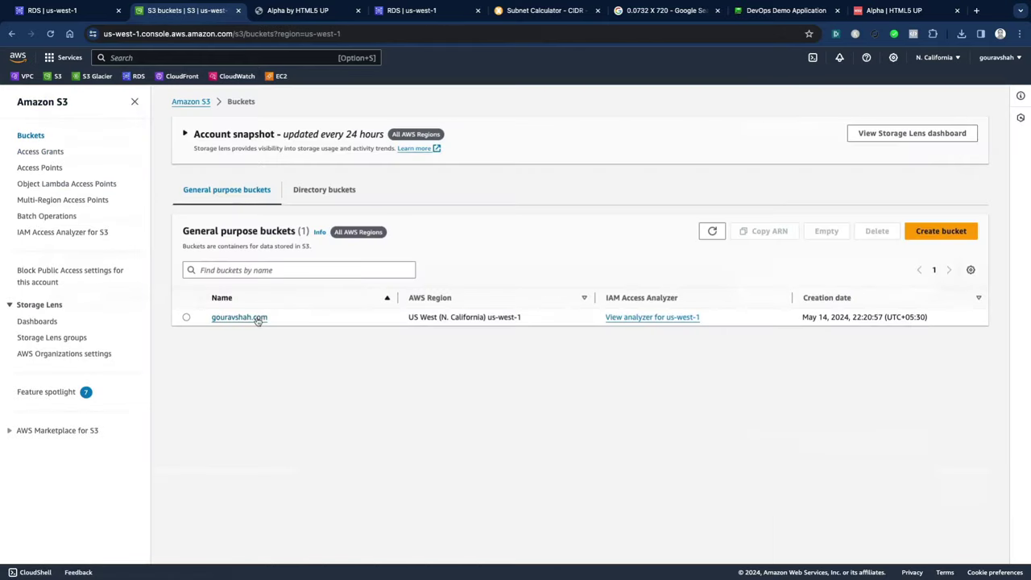
{"action": "left_click", "coordinate": [239, 318]}
{"action": "left_click", "coordinate": [252, 164]}
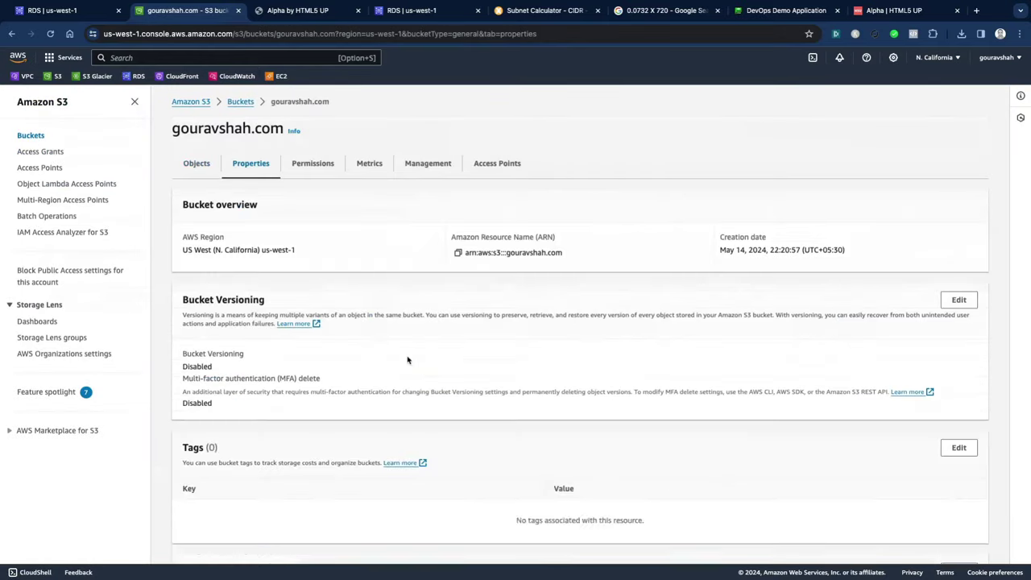
Step: Enable static website hosting with index.html as the index document and save
{"action": "scroll", "coordinate": [408, 361], "scroll_direction": "down", "scroll_amount": 15}
{"action": "scroll", "coordinate": [409, 361], "scroll_direction": "down", "scroll_amount": 5}
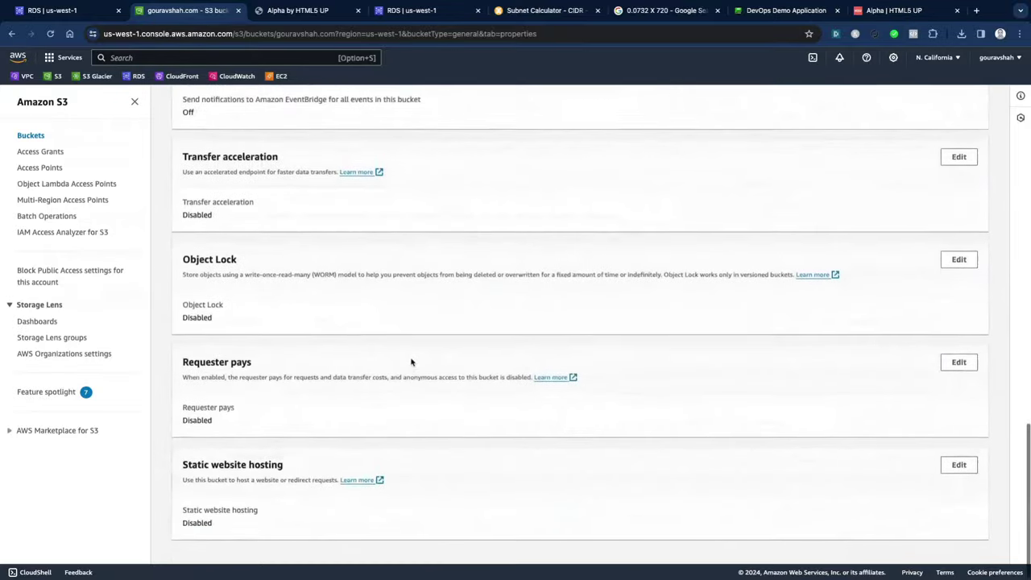
{"action": "left_click", "coordinate": [961, 473]}
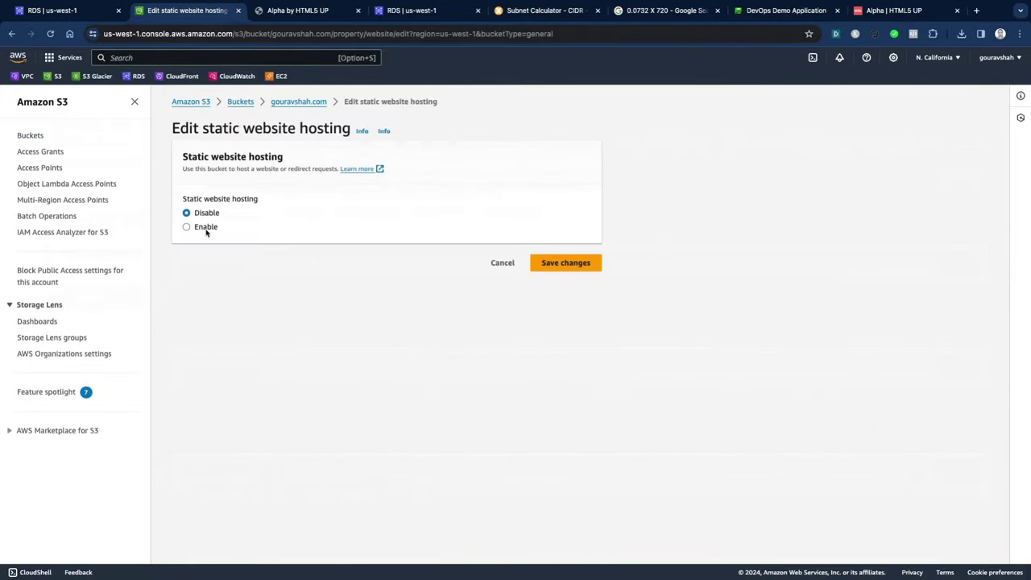
{"action": "left_click", "coordinate": [202, 228]}
{"action": "left_click", "coordinate": [271, 409]}
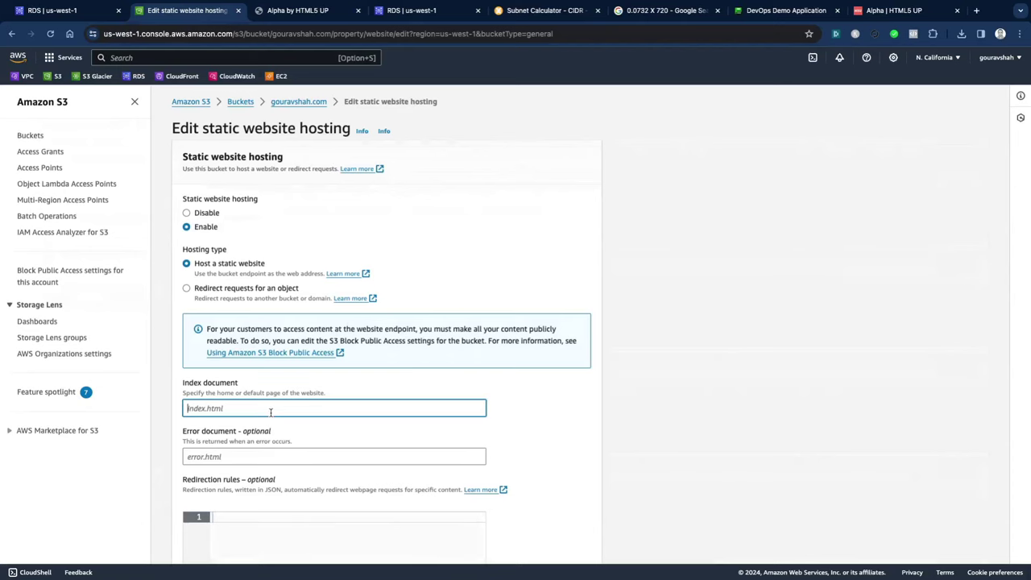
{"action": "type", "text": "index.html"}
{"action": "scroll", "coordinate": [399, 479], "scroll_direction": "down", "scroll_amount": 5}
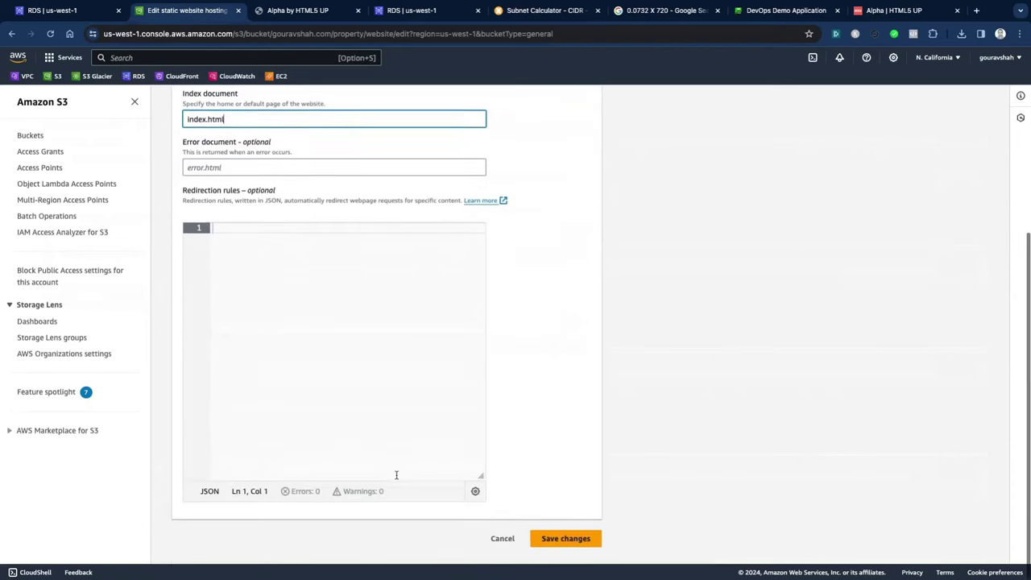
{"action": "left_click", "coordinate": [577, 546]}
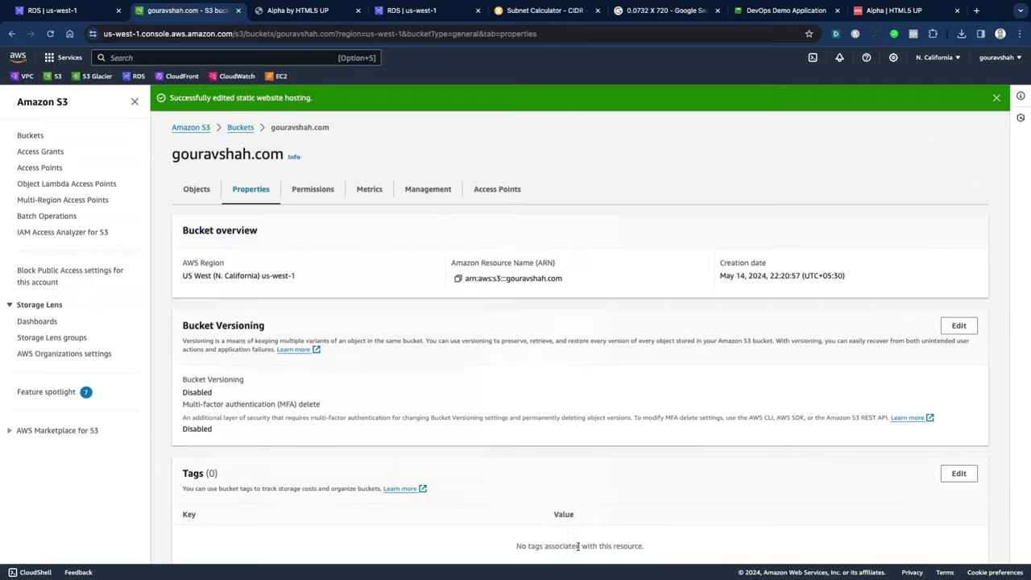
Step: Open the bucket website endpoint in a new tab and view the Alpha site there
{"action": "scroll", "coordinate": [532, 350], "scroll_direction": "down", "scroll_amount": 10}
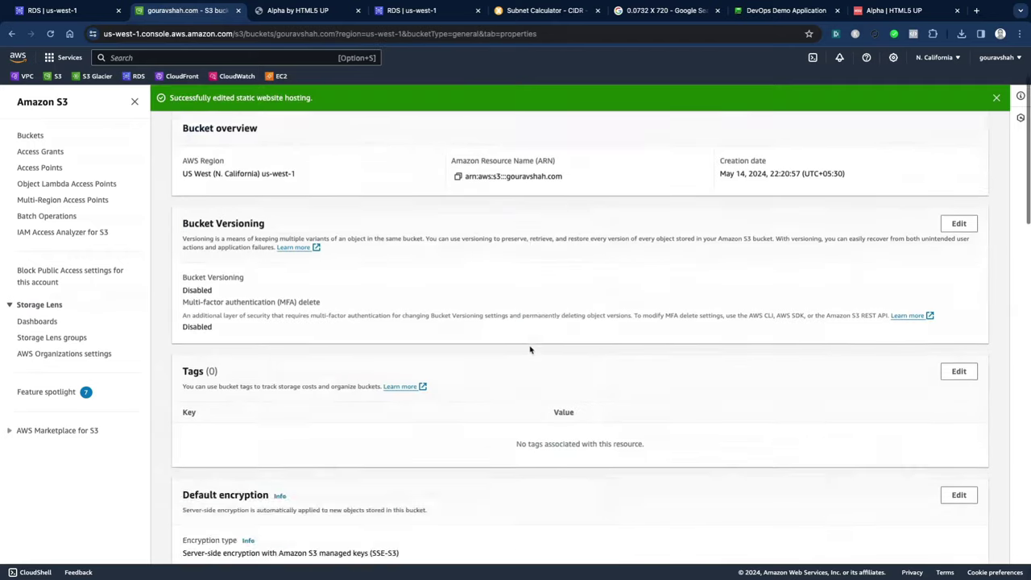
{"action": "scroll", "coordinate": [530, 350], "scroll_direction": "down", "scroll_amount": 3}
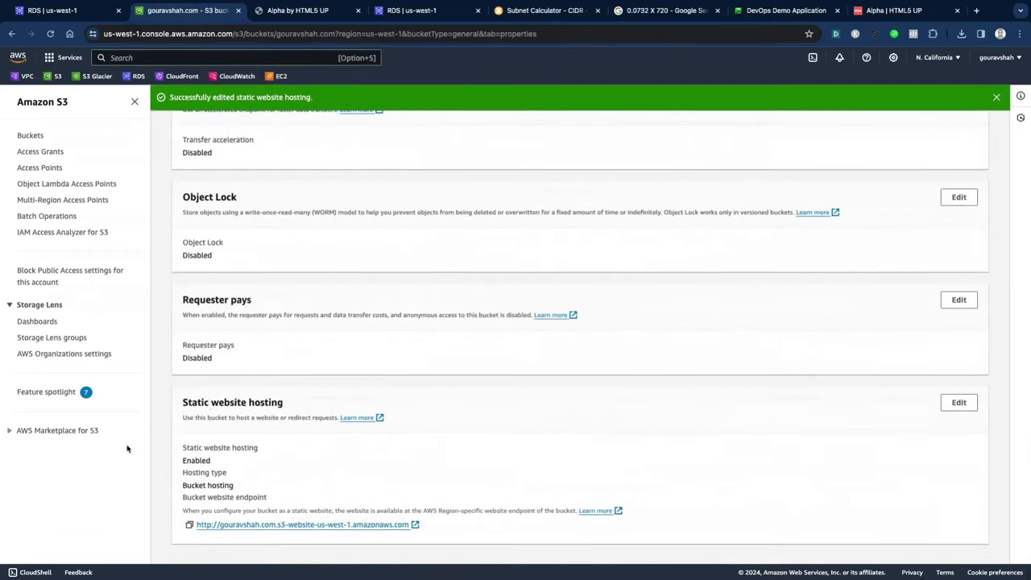
{"action": "left_click", "coordinate": [302, 525]}
{"action": "left_click", "coordinate": [369, 11]}
{"action": "left_click", "coordinate": [330, 33]}
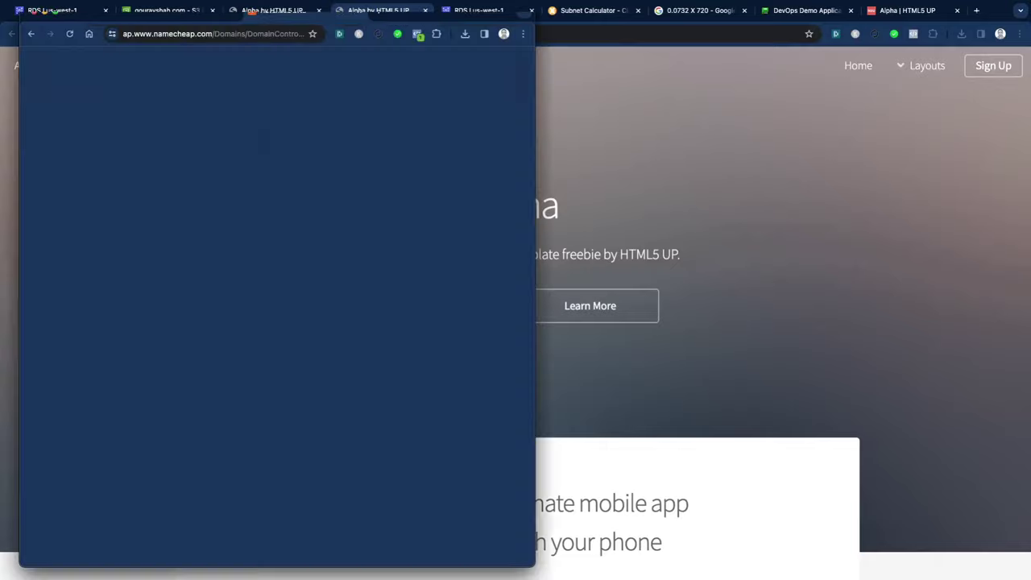
{"action": "left_click_drag", "start_coordinate": [282, 14], "coordinate": [468, 16]}
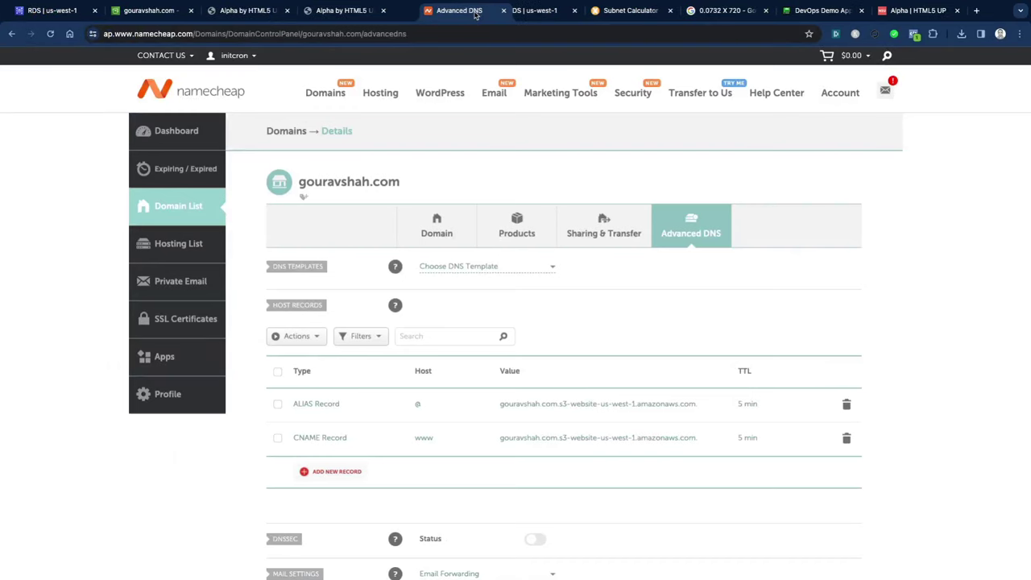
{"action": "scroll", "coordinate": [387, 240], "scroll_direction": "down", "scroll_amount": 1}
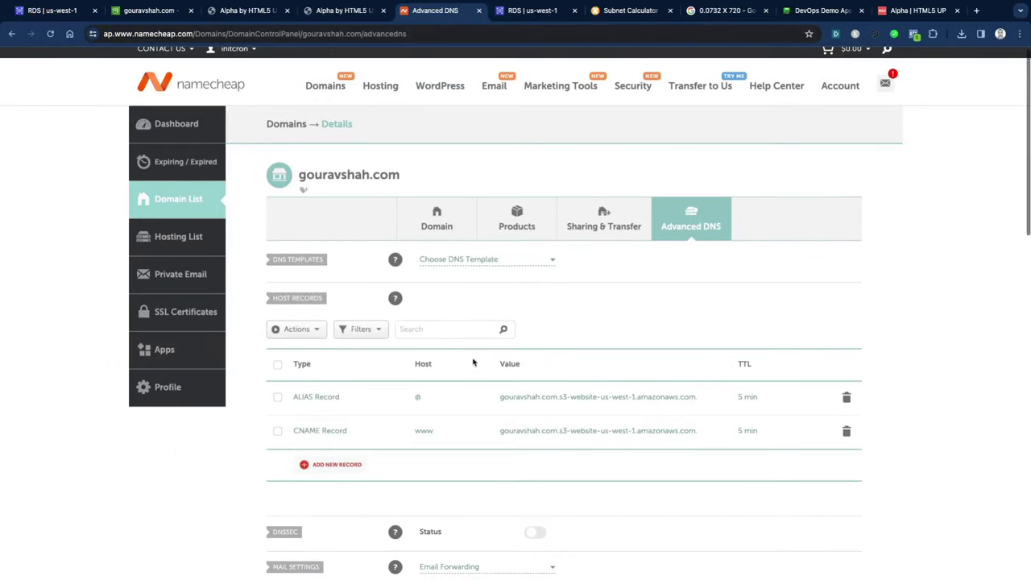
{"action": "left_click", "coordinate": [506, 398]}
{"action": "triple_click", "coordinate": [514, 397]}
{"action": "key", "text": "BackSpace"}
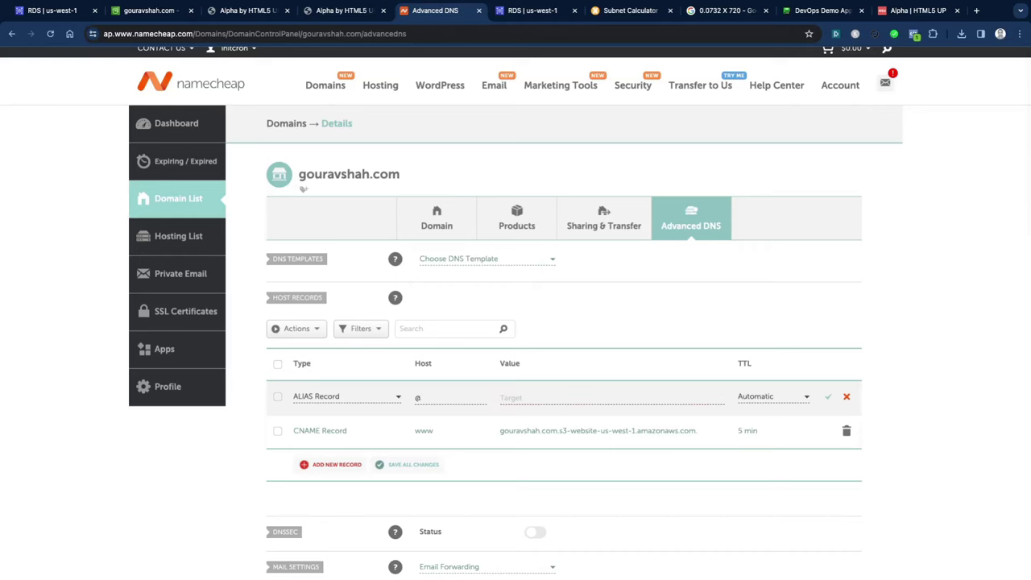
{"action": "left_click", "coordinate": [344, 11]}
{"action": "left_click_drag", "start_coordinate": [142, 34], "coordinate": [415, 14]}
{"action": "left_click", "coordinate": [415, 14]}
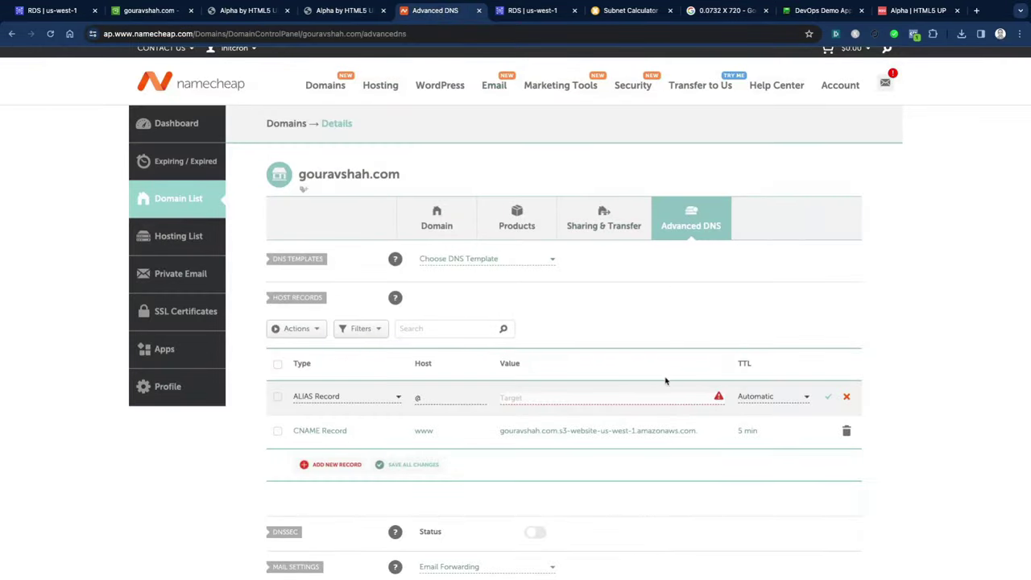
{"action": "left_click", "coordinate": [51, 36]}
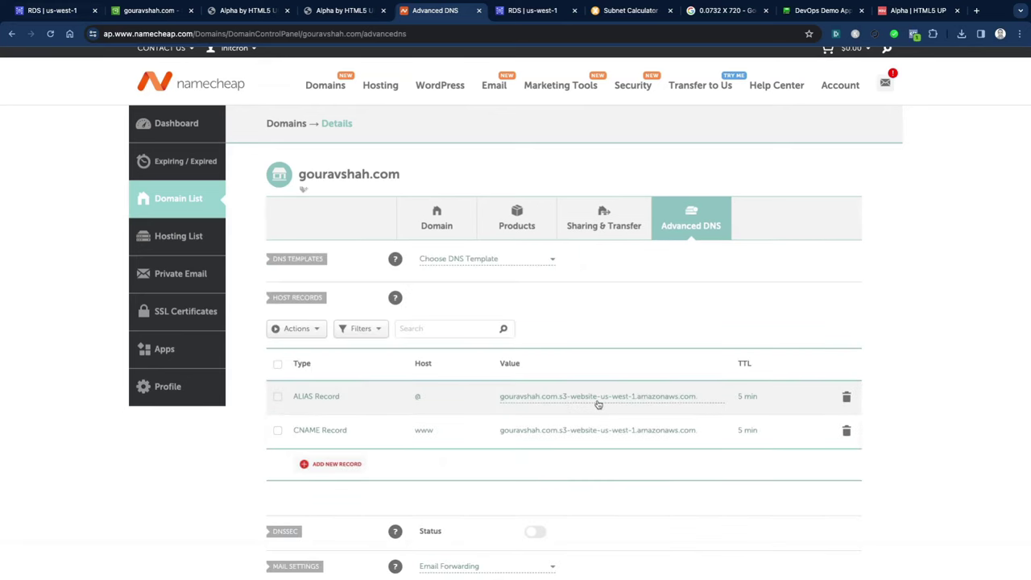
{"action": "left_click", "coordinate": [330, 11]}
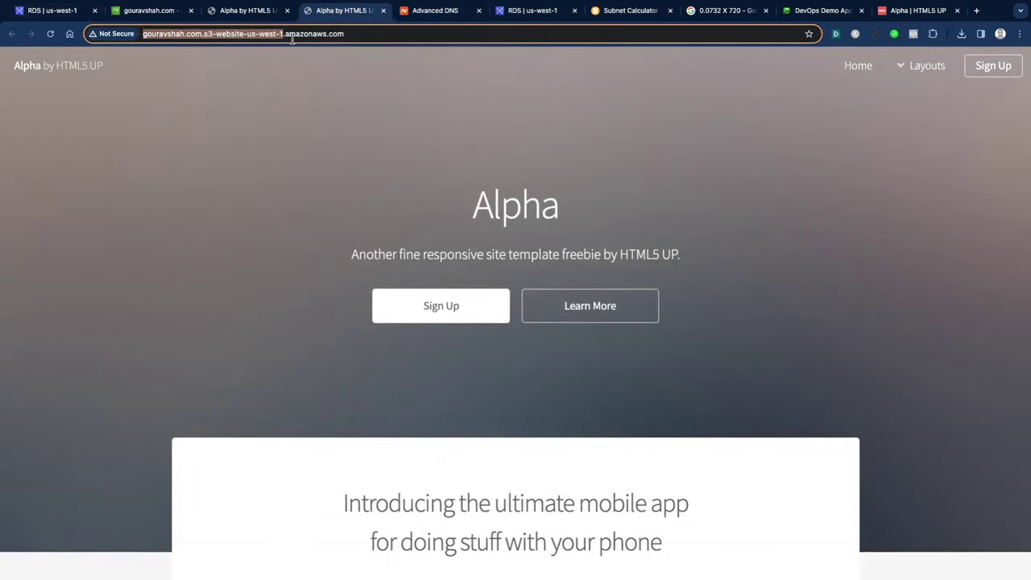
{"action": "left_click", "coordinate": [413, 13]}
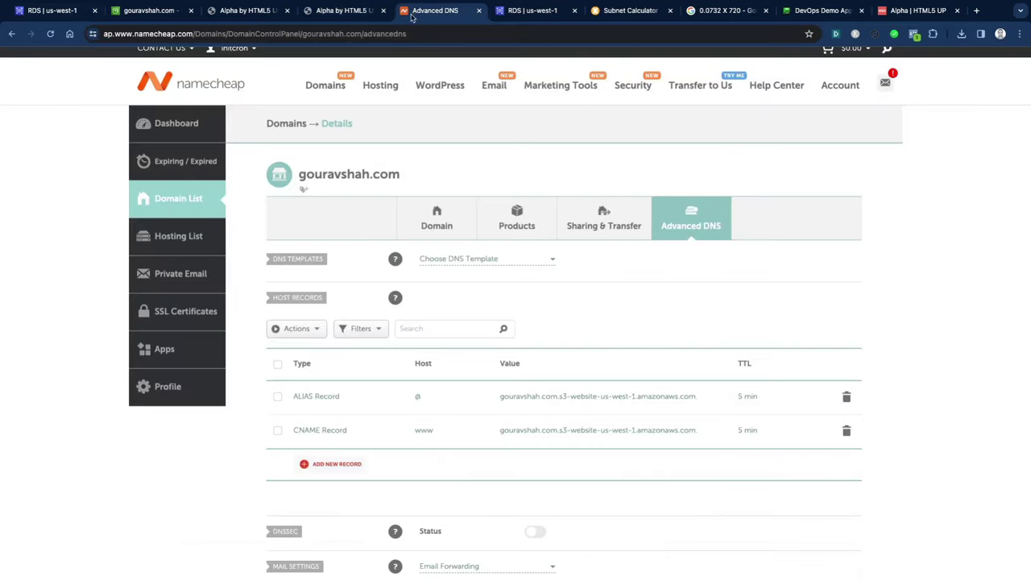
{"action": "double_click", "coordinate": [342, 174]}
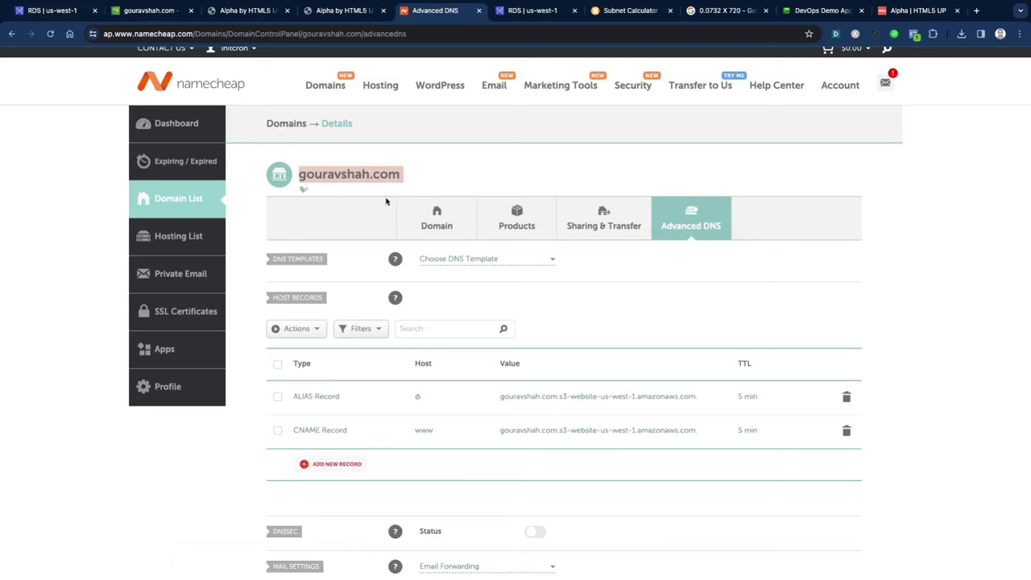
{"action": "left_click", "coordinate": [367, 10]}
{"action": "left_click_drag", "start_coordinate": [143, 34], "coordinate": [280, 33]}
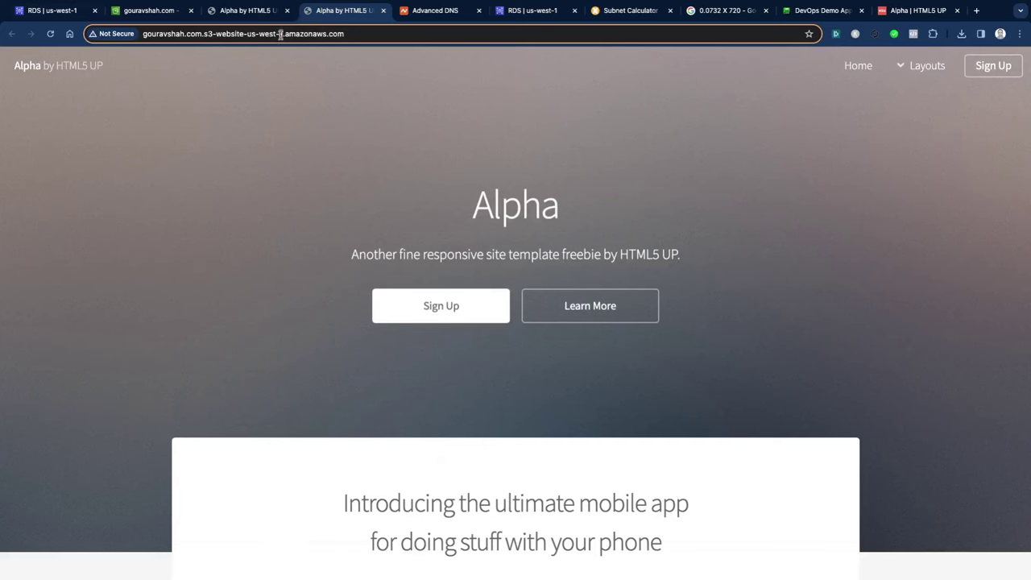
{"action": "left_click", "coordinate": [280, 34]}
{"action": "key", "text": "shift+Home"}
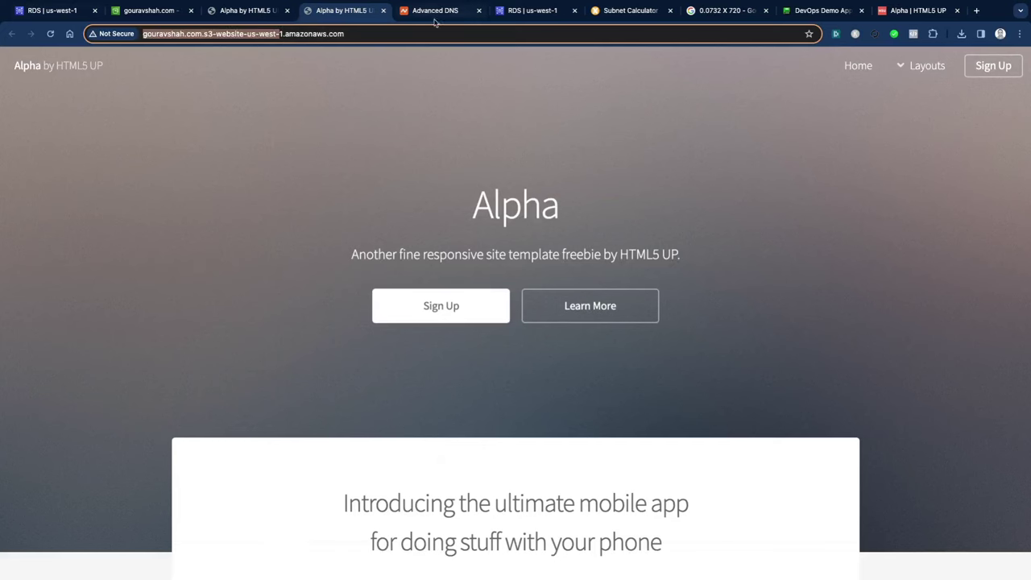
{"action": "left_click", "coordinate": [435, 11]}
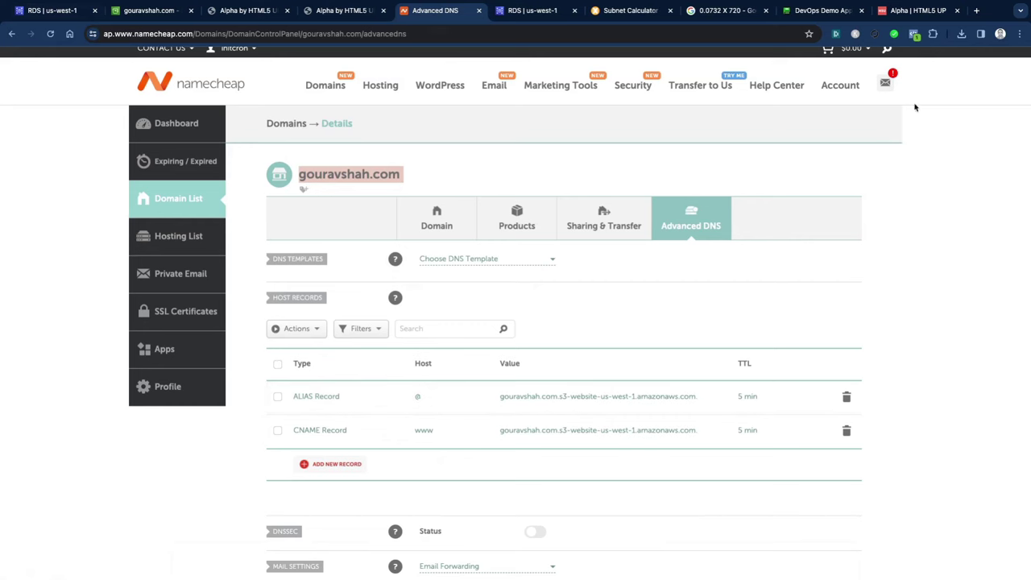
Step: Load gouravshah.com in a new tab to see the hosted Alpha site
{"action": "left_click", "coordinate": [978, 13]}
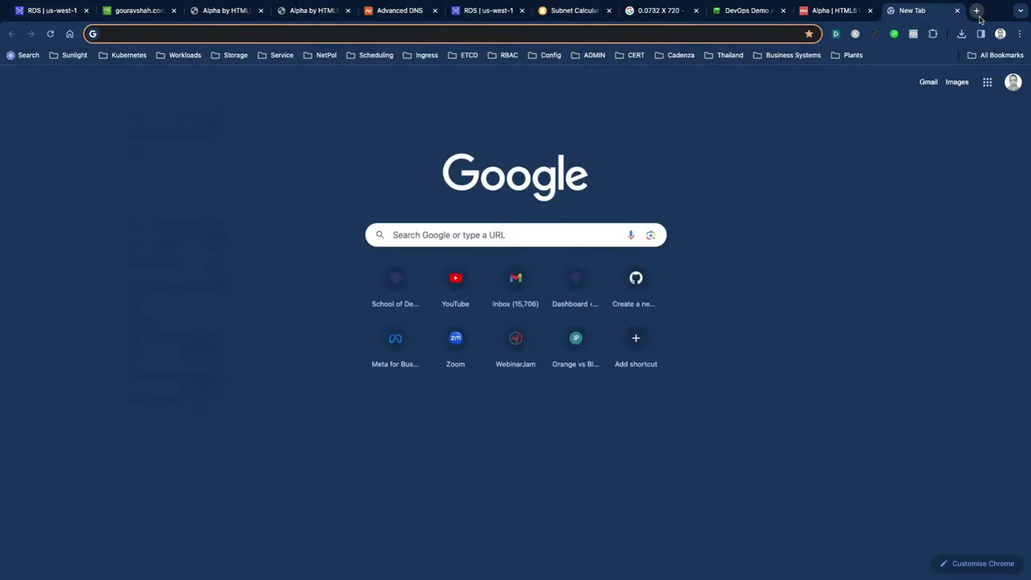
{"action": "type", "text": "gouravshah.com"}
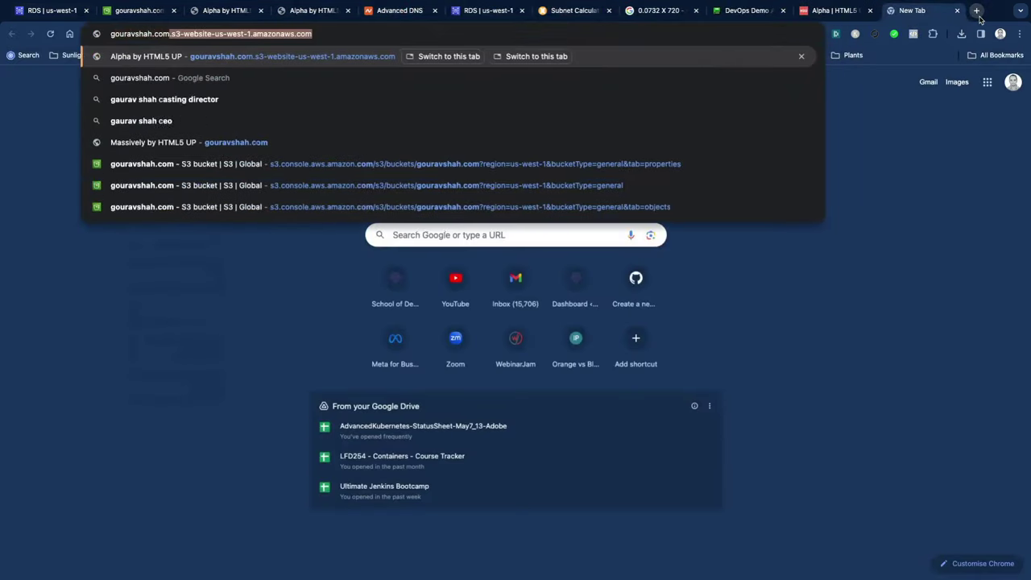
{"action": "key", "text": "Return"}
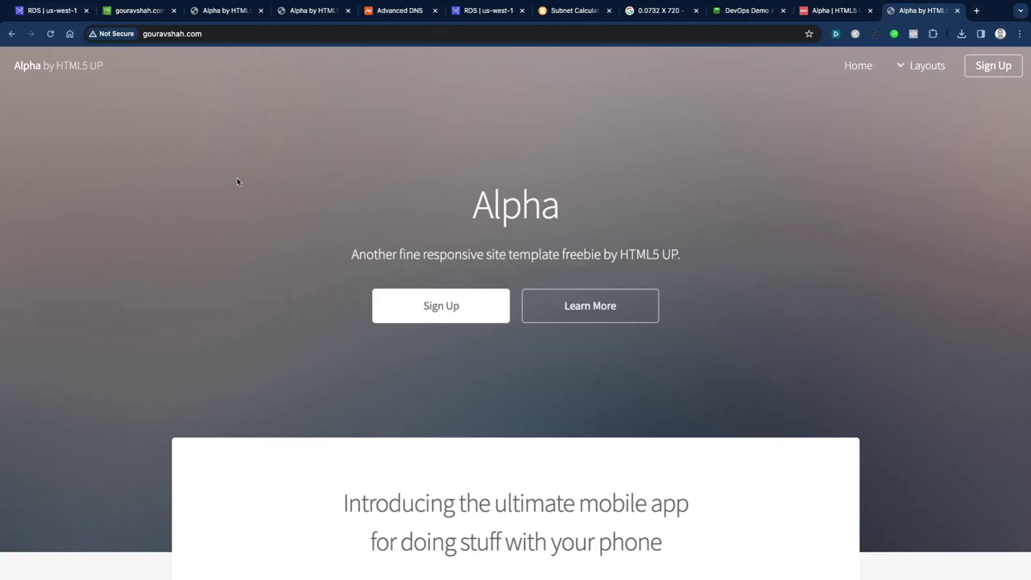
{"action": "scroll", "coordinate": [227, 154], "scroll_direction": "down", "scroll_amount": 15}
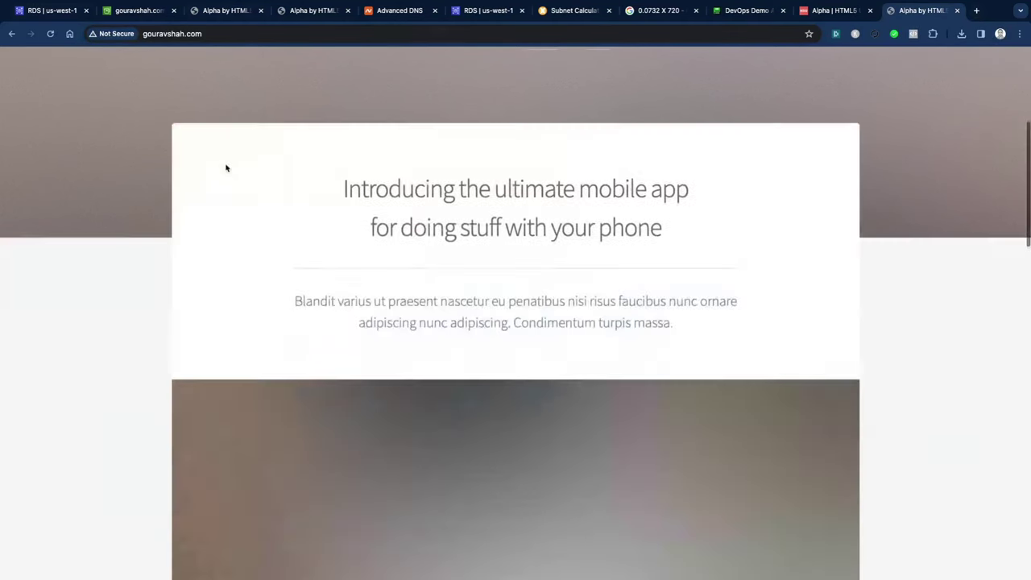
{"action": "scroll", "coordinate": [226, 167], "scroll_direction": "up", "scroll_amount": 5}
{"action": "scroll", "coordinate": [226, 163], "scroll_direction": "up", "scroll_amount": 5}
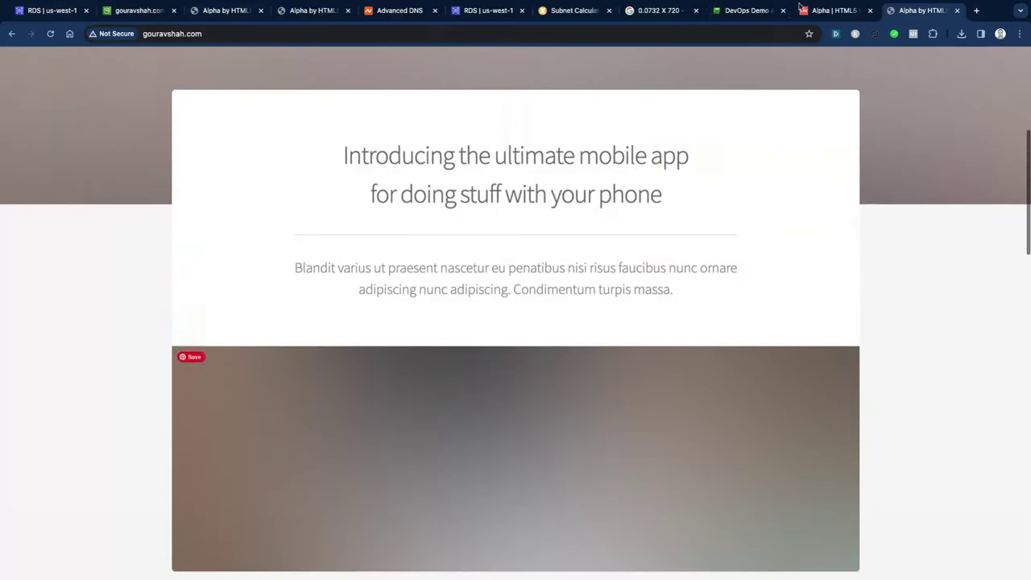
Step: Dismiss the Downloading Alpha dialog on the template tab and scroll through the gouravshah.com site
{"action": "left_click", "coordinate": [838, 10]}
{"action": "left_click", "coordinate": [685, 150]}
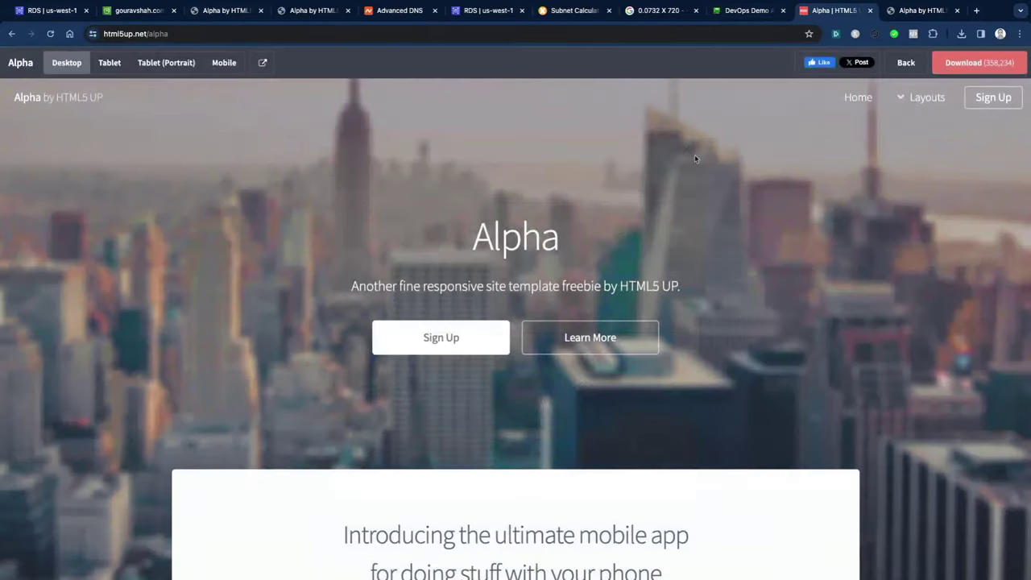
{"action": "left_click", "coordinate": [925, 11]}
{"action": "scroll", "coordinate": [725, 302], "scroll_direction": "down", "scroll_amount": 10}
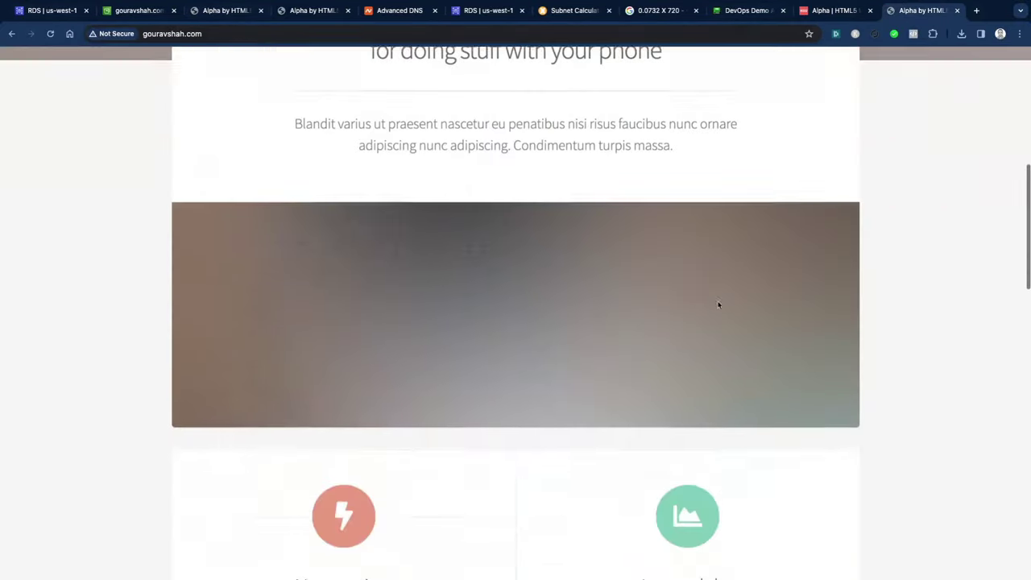
{"action": "scroll", "coordinate": [721, 305], "scroll_direction": "up", "scroll_amount": 10}
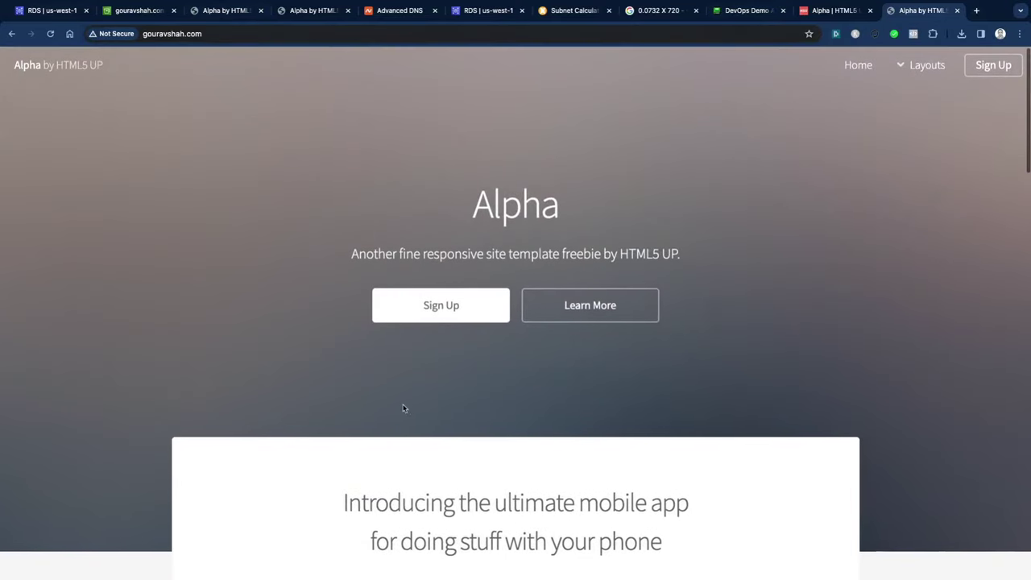
{"action": "scroll", "coordinate": [401, 407], "scroll_direction": "down", "scroll_amount": 8}
{"action": "scroll", "coordinate": [401, 407], "scroll_direction": "down", "scroll_amount": 5}
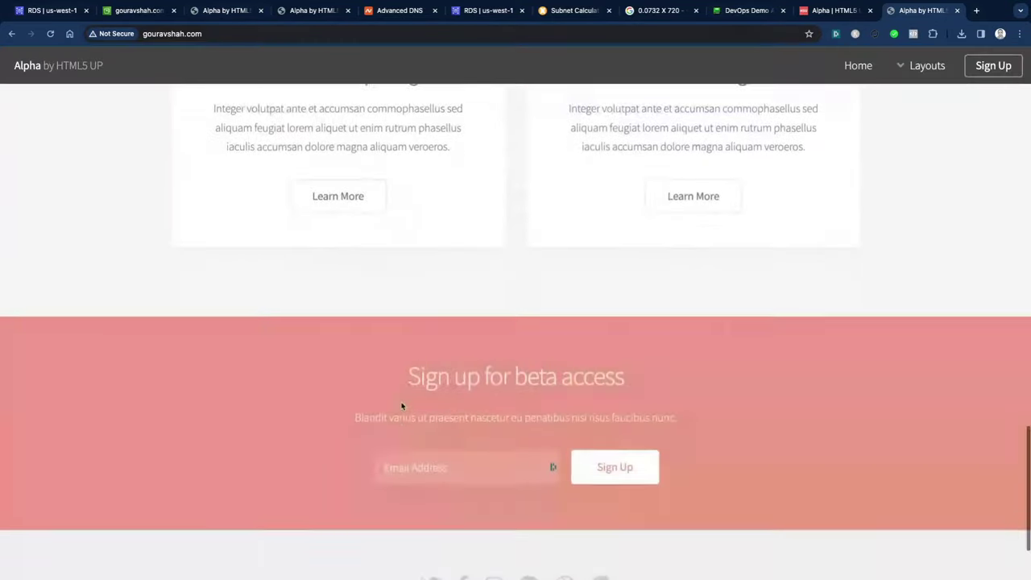
{"action": "scroll", "coordinate": [401, 406], "scroll_direction": "up", "scroll_amount": 15}
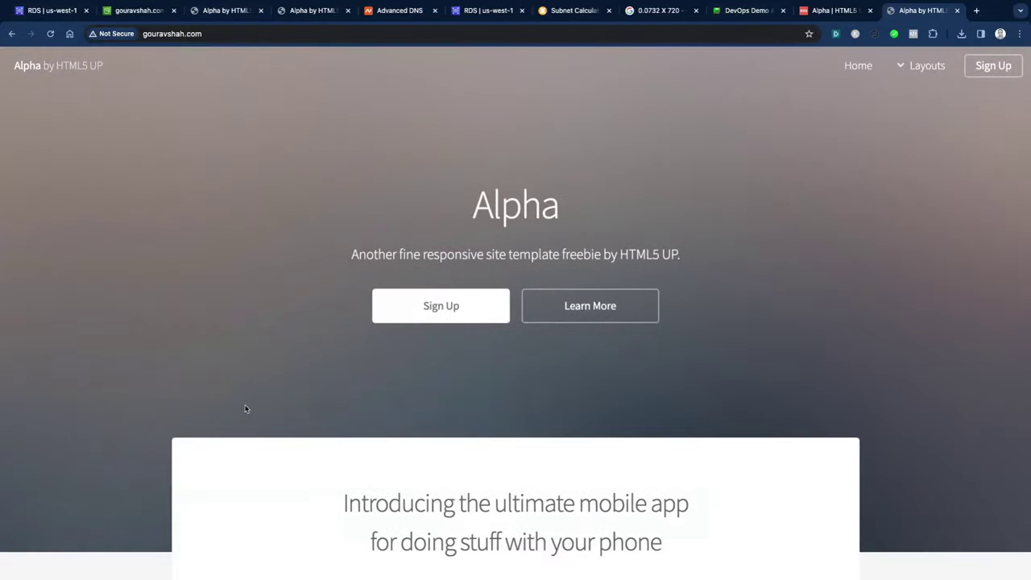
{"action": "scroll", "coordinate": [245, 408], "scroll_direction": "down", "scroll_amount": 15}
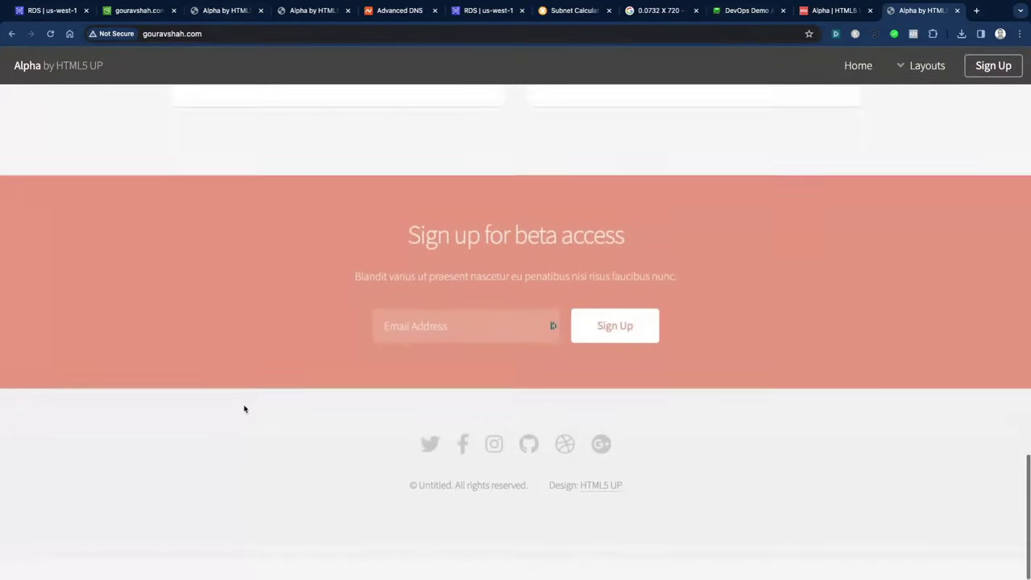
{"action": "scroll", "coordinate": [245, 408], "scroll_direction": "up", "scroll_amount": 15}
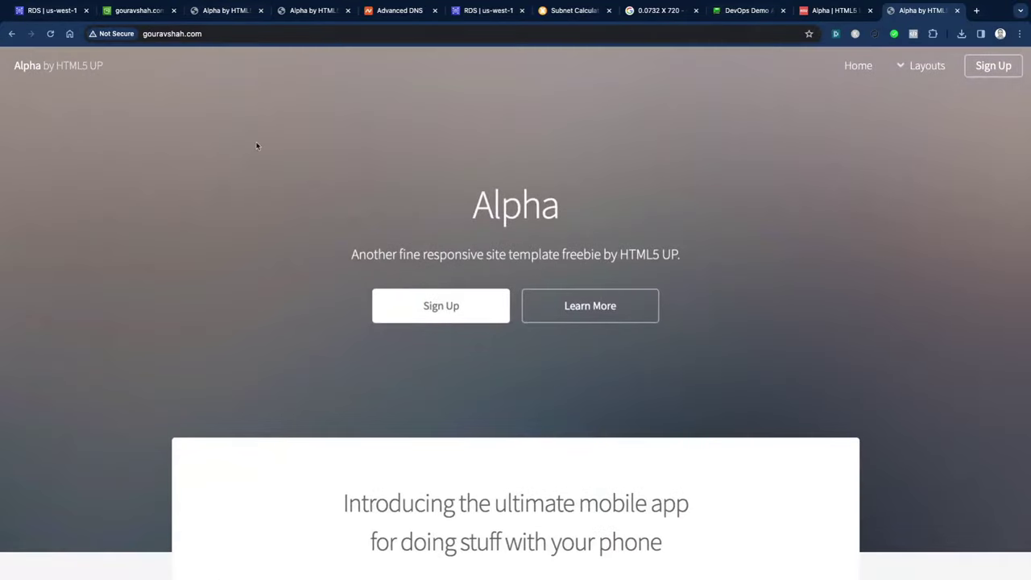
Step: Compare the hosted site with the original template at tablet width, then close the template preview
{"action": "left_click", "coordinate": [135, 10]}
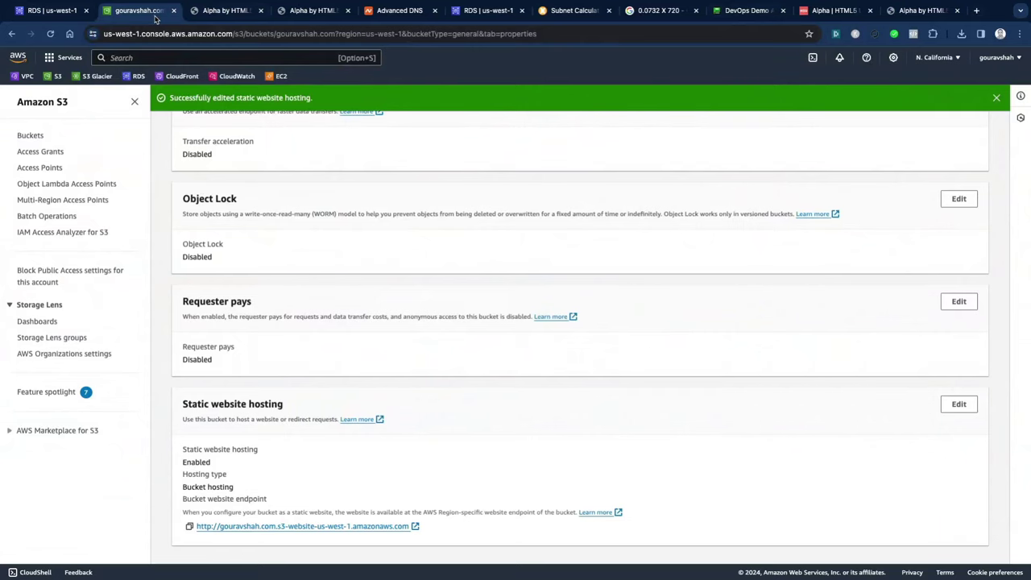
{"action": "left_click", "coordinate": [922, 10]}
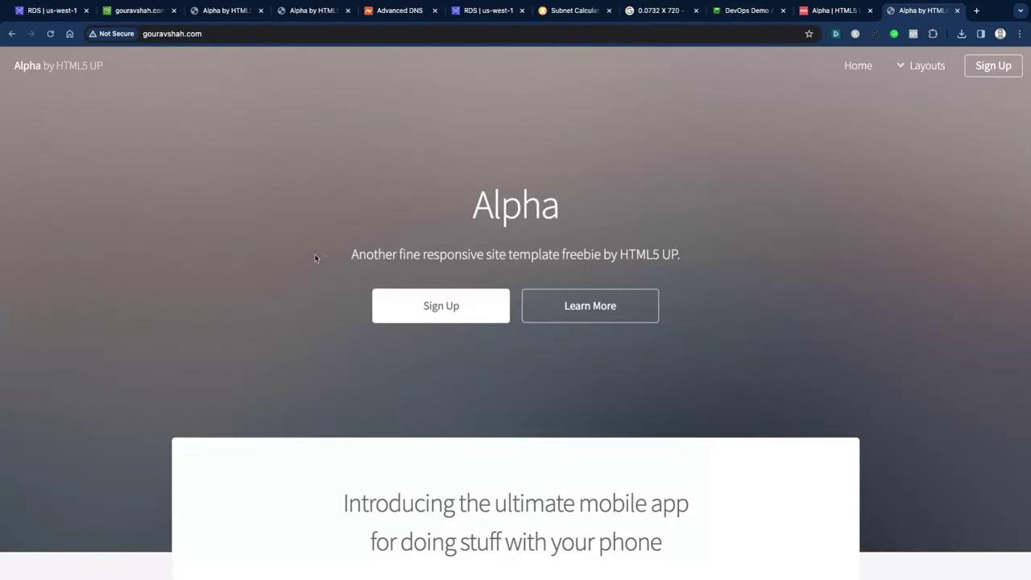
{"action": "left_click", "coordinate": [820, 13]}
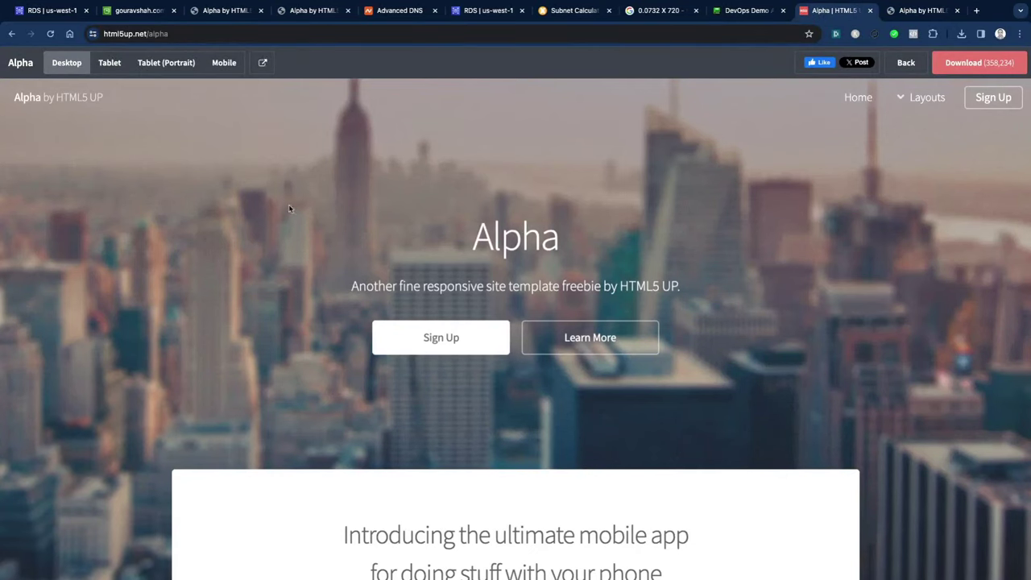
{"action": "left_click", "coordinate": [109, 63]}
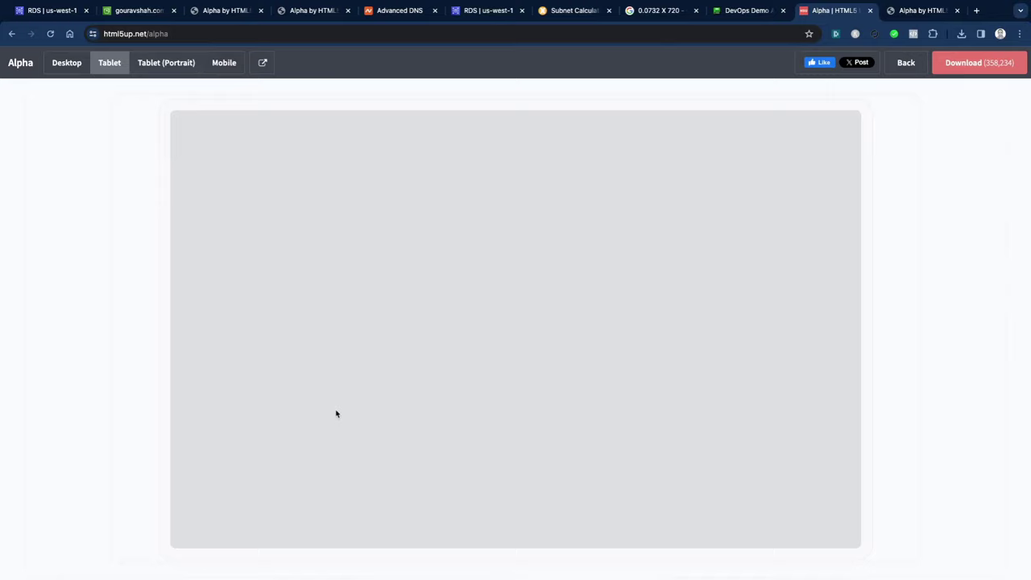
{"action": "scroll", "coordinate": [373, 412], "scroll_direction": "down", "scroll_amount": 20}
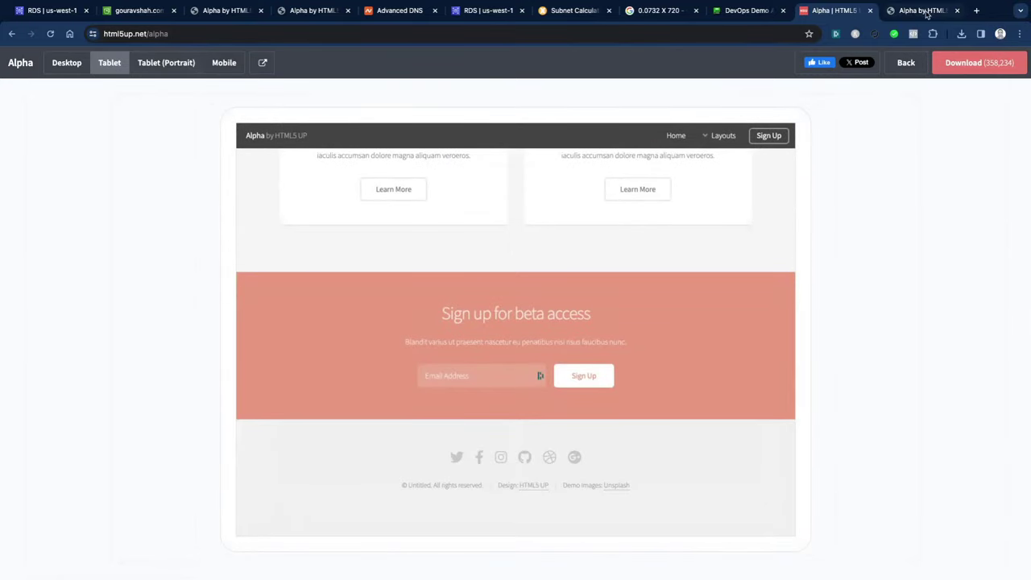
{"action": "left_click", "coordinate": [924, 11]}
{"action": "left_click", "coordinate": [846, 10]}
{"action": "left_click", "coordinate": [870, 11]}
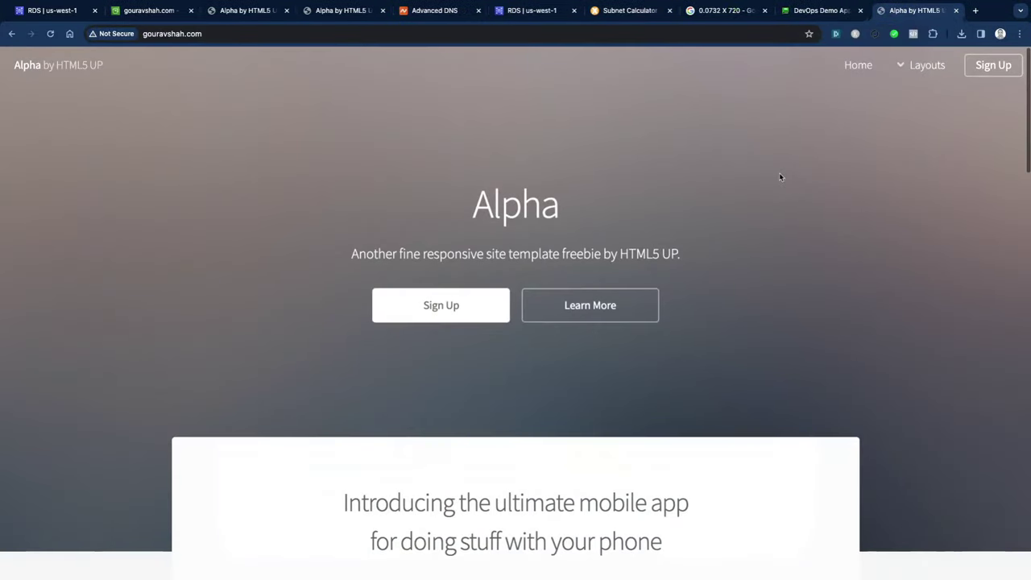
{"action": "scroll", "coordinate": [780, 173], "scroll_direction": "down", "scroll_amount": 20}
{"action": "scroll", "coordinate": [780, 175], "scroll_direction": "up", "scroll_amount": 20}
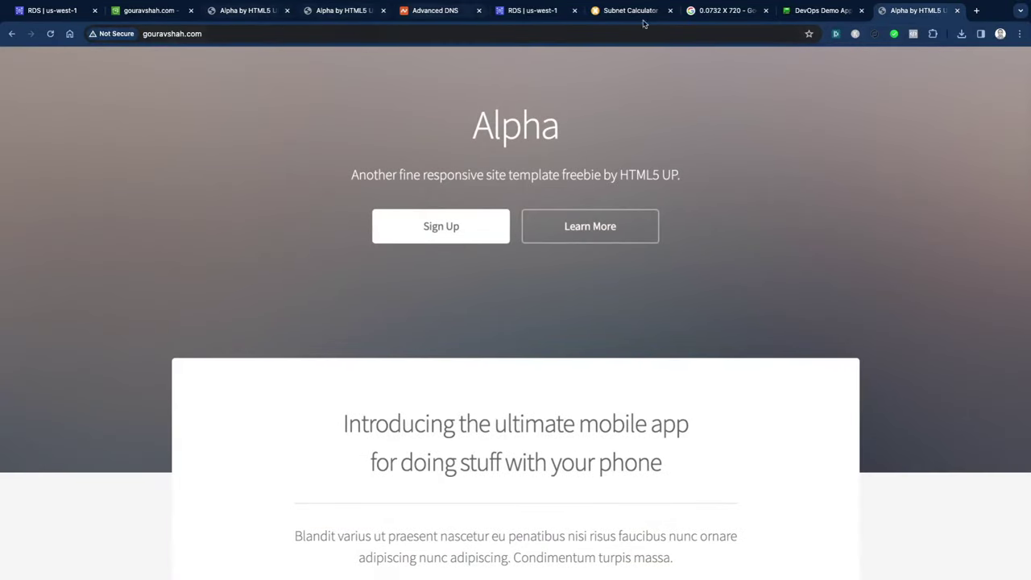
Step: Bring up the DevOps Demo Application page, then the devopsdemo RDS database details
{"action": "left_click", "coordinate": [843, 15]}
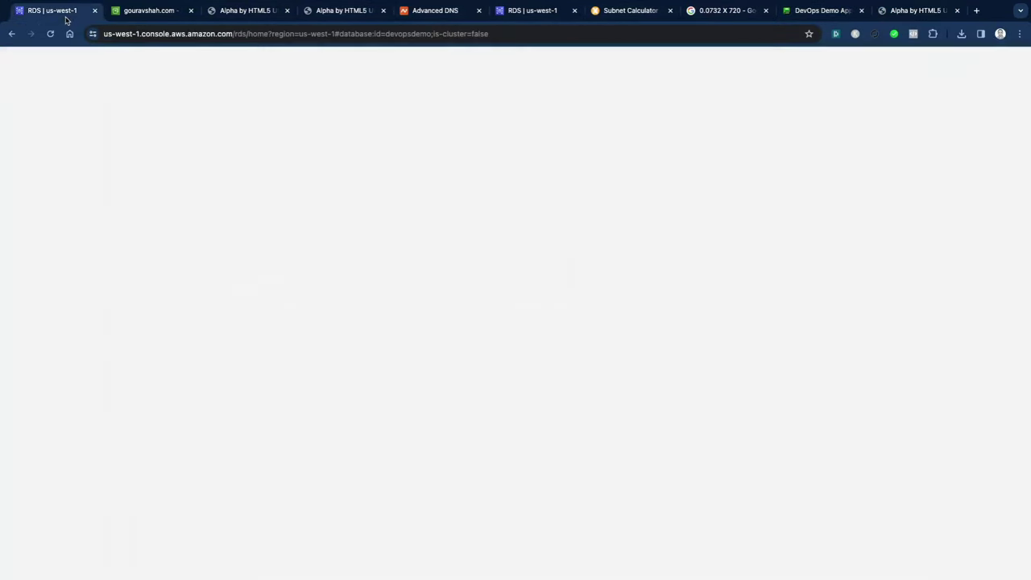
{"action": "left_click", "coordinate": [66, 18]}
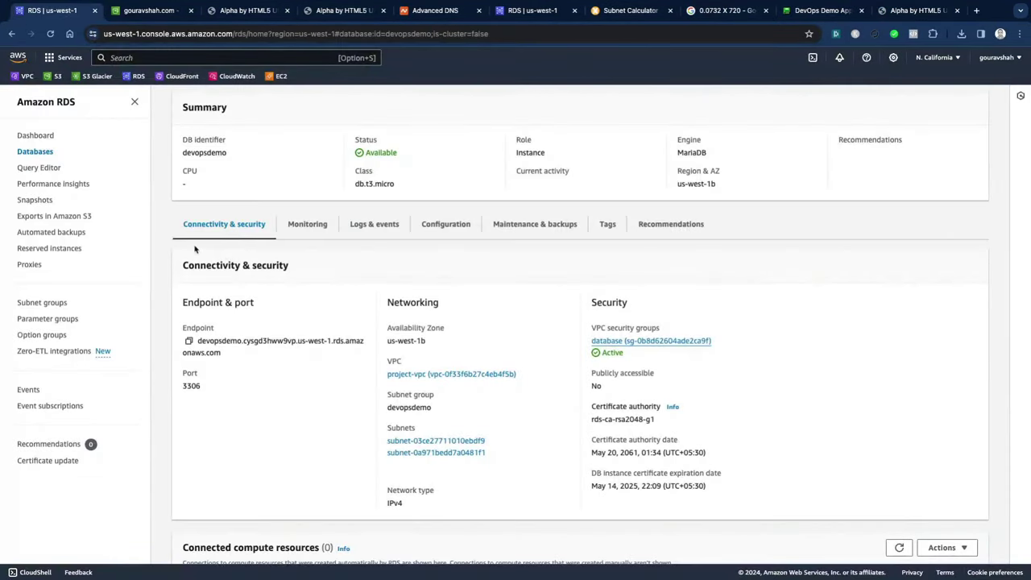
{"action": "scroll", "coordinate": [474, 216], "scroll_direction": "up", "scroll_amount": 2}
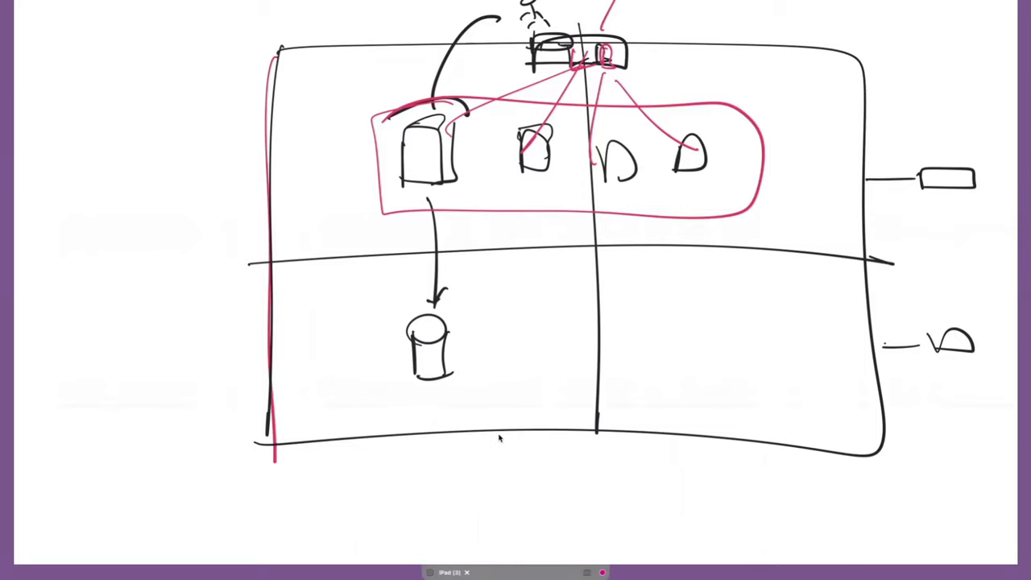
Step: Open the Calendar app from the plain desktop, reposition its window, then close it
{"action": "key", "text": "ctrl+Right"}
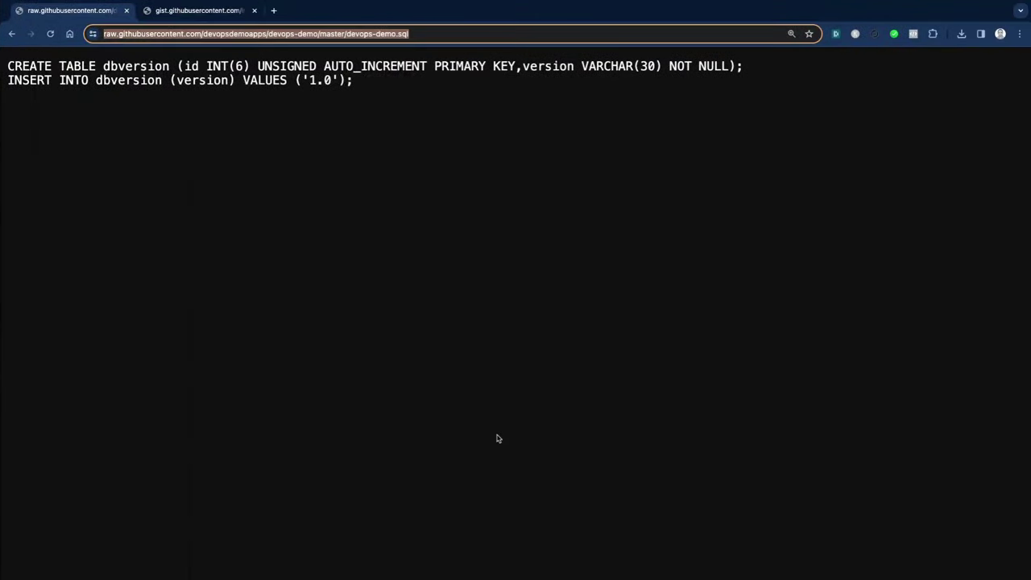
{"action": "key", "text": "ctrl+Left"}
{"action": "key", "text": "ctrl+Left"}
{"action": "key", "text": "ctrl+Left"}
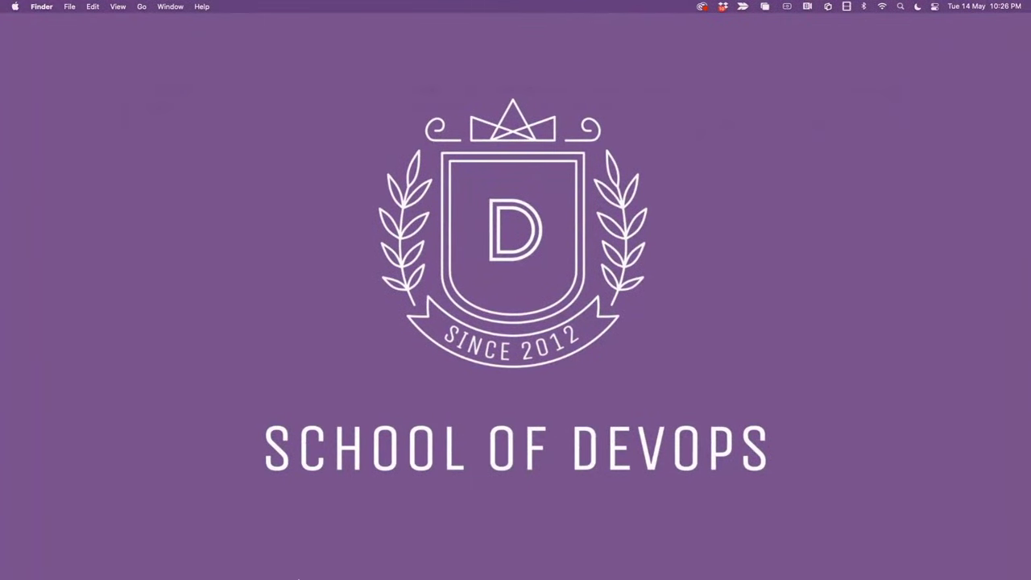
{"action": "mouse_move", "coordinate": [363, 568]}
{"action": "left_click", "coordinate": [320, 565]}
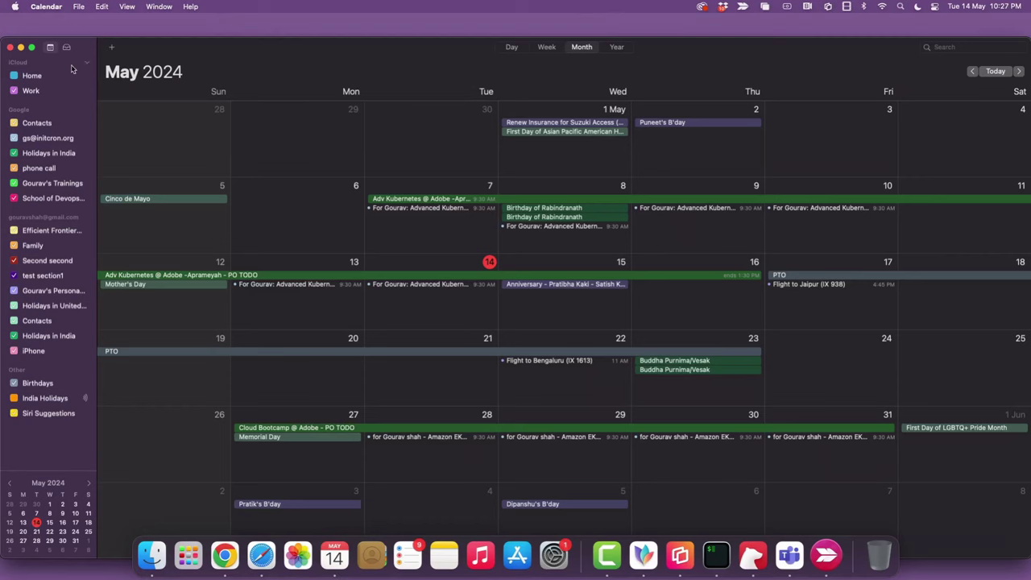
{"action": "left_click_drag", "start_coordinate": [262, 49], "coordinate": [192, 51]}
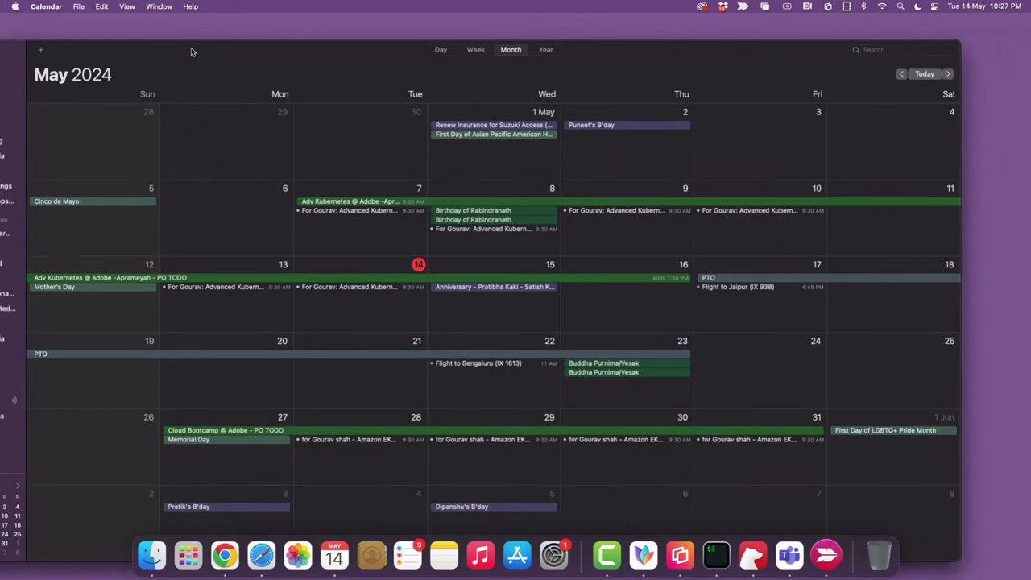
{"action": "left_click_drag", "start_coordinate": [192, 52], "coordinate": [240, 53]}
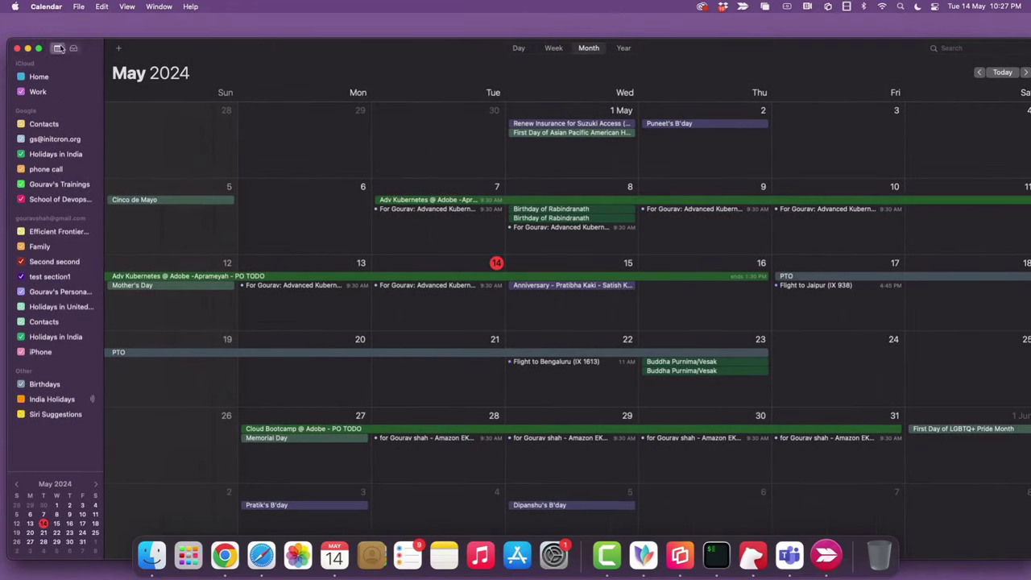
{"action": "left_click", "coordinate": [17, 49]}
Step: Stop Reflector mirroring the iPad (3) whiteboard, then move to the raw devops-demo.sql page
{"action": "key", "text": "ctrl+Right"}
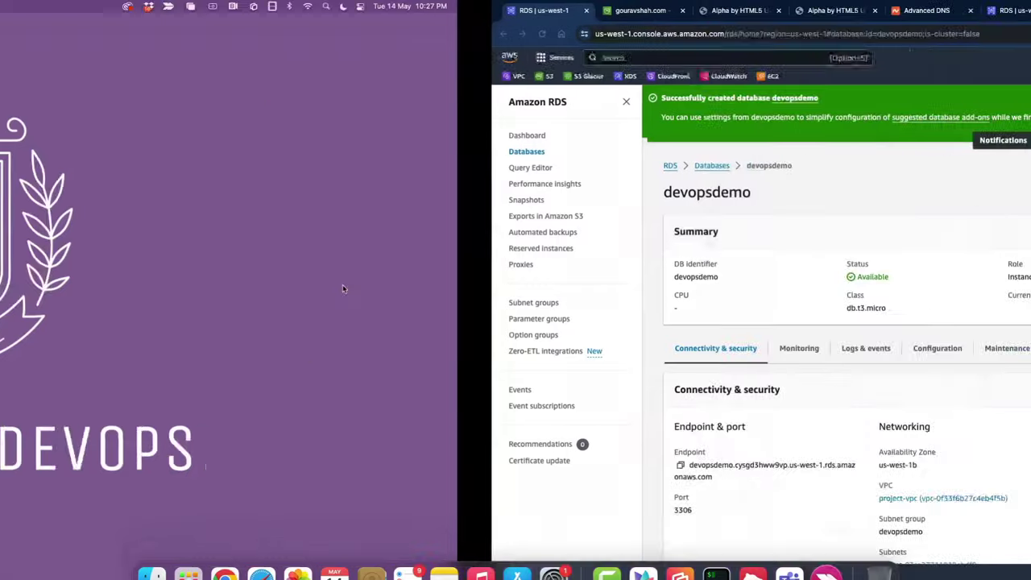
{"action": "key", "text": "ctrl+Right"}
{"action": "key", "text": "ctrl+Right"}
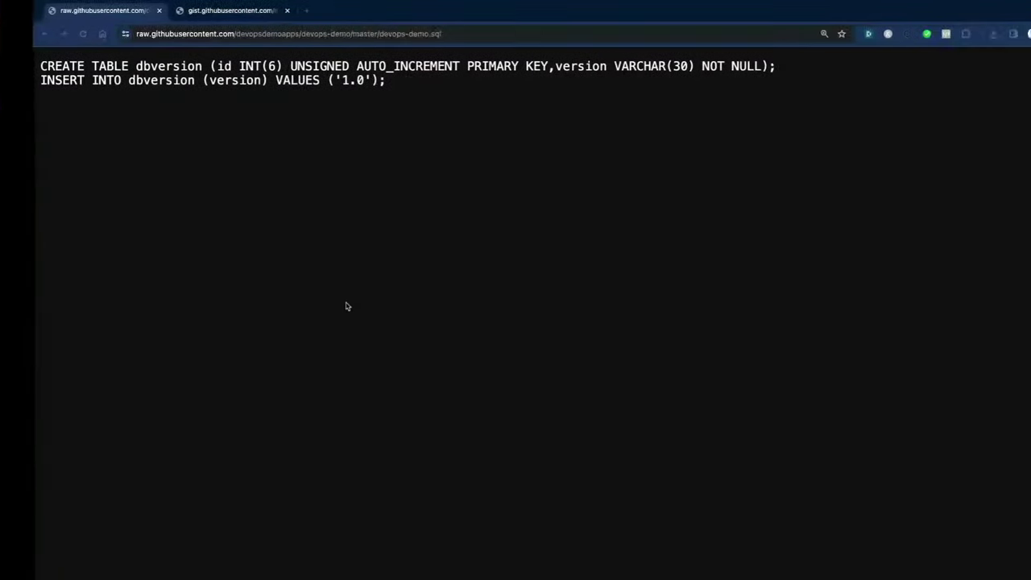
{"action": "key", "text": "ctrl+Left"}
{"action": "mouse_move", "coordinate": [809, 7]}
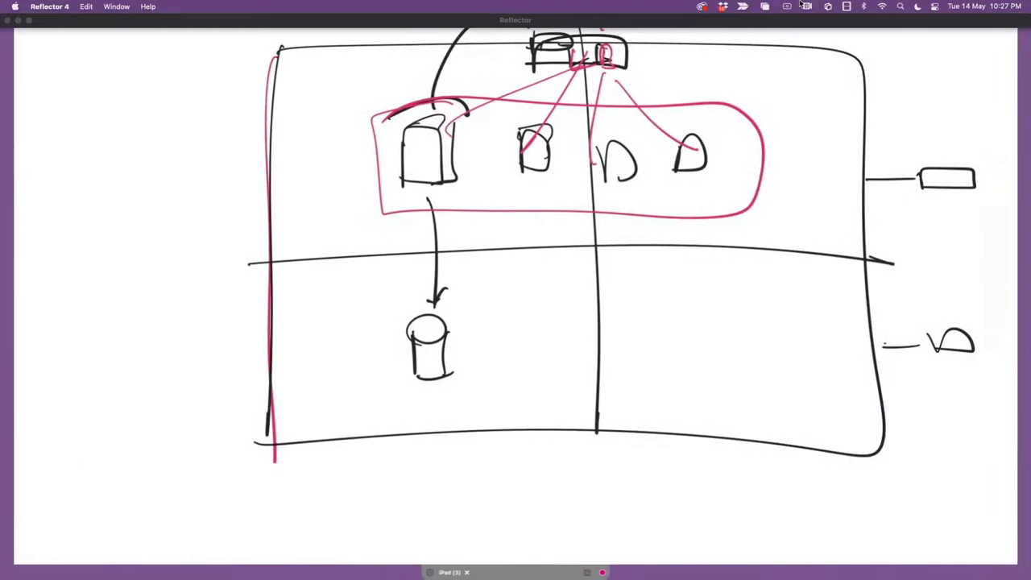
{"action": "left_click", "coordinate": [847, 8]}
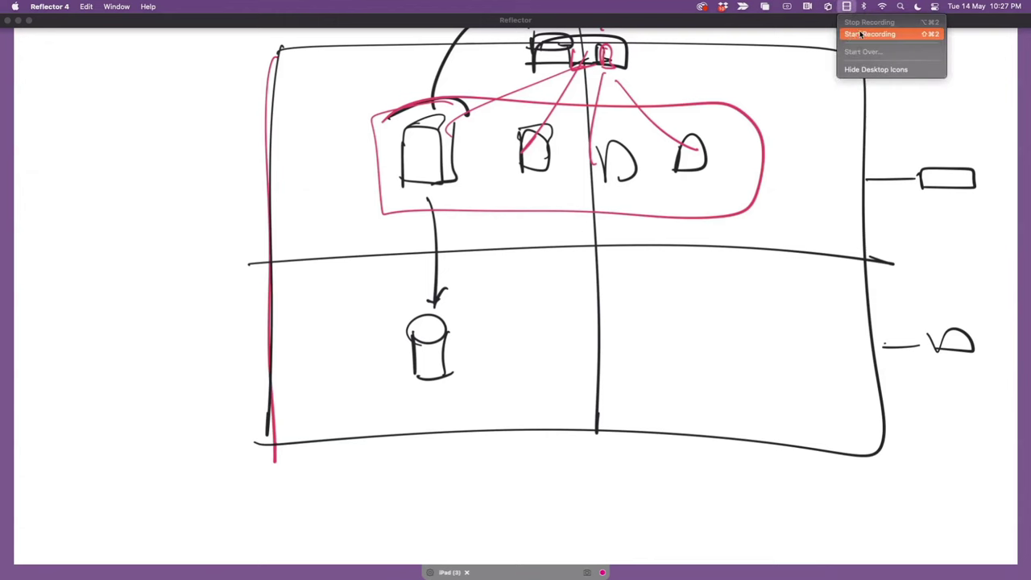
{"action": "left_click", "coordinate": [828, 8]}
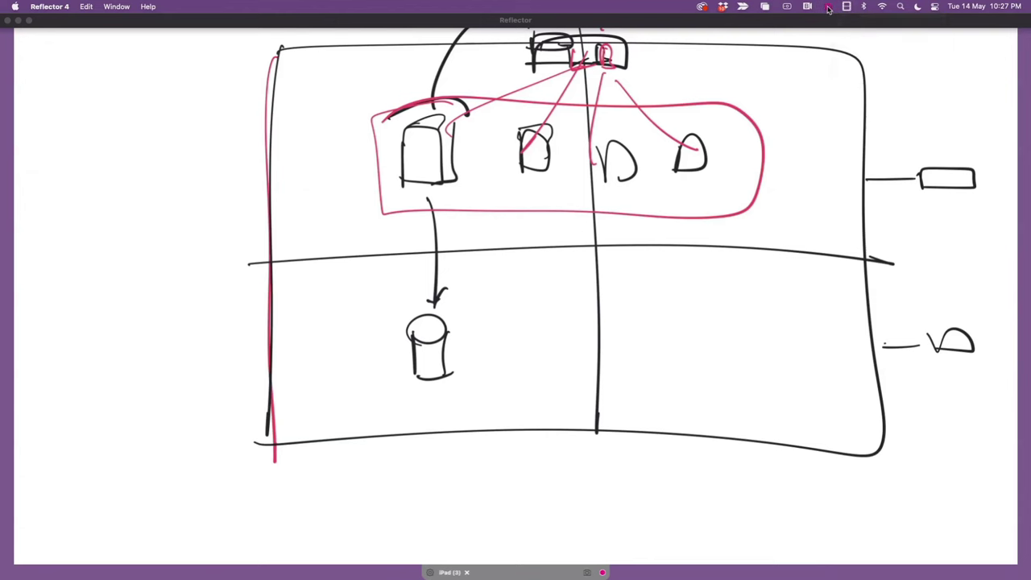
{"action": "left_click", "coordinate": [905, 64]}
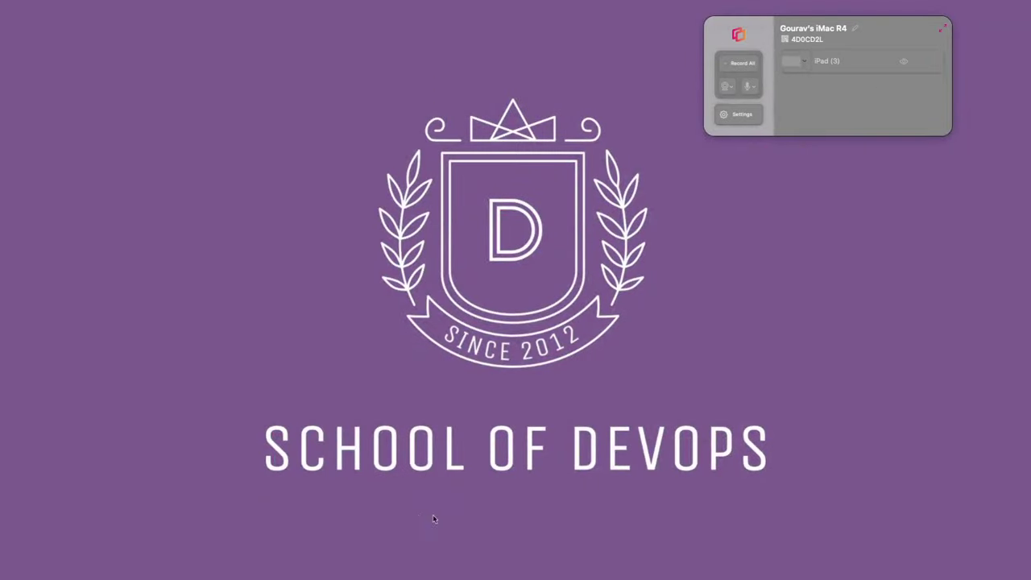
{"action": "key", "text": "super+Tab"}
{"action": "key", "text": "super+Tab"}
{"action": "key", "text": "super+Tab"}
{"action": "key", "text": "super+Tab"}
{"action": "key", "text": "super+Tab"}
{"action": "key", "text": "super+Tab"}
{"action": "key", "text": "super+Tab"}
{"action": "key", "text": "super+Tab"}
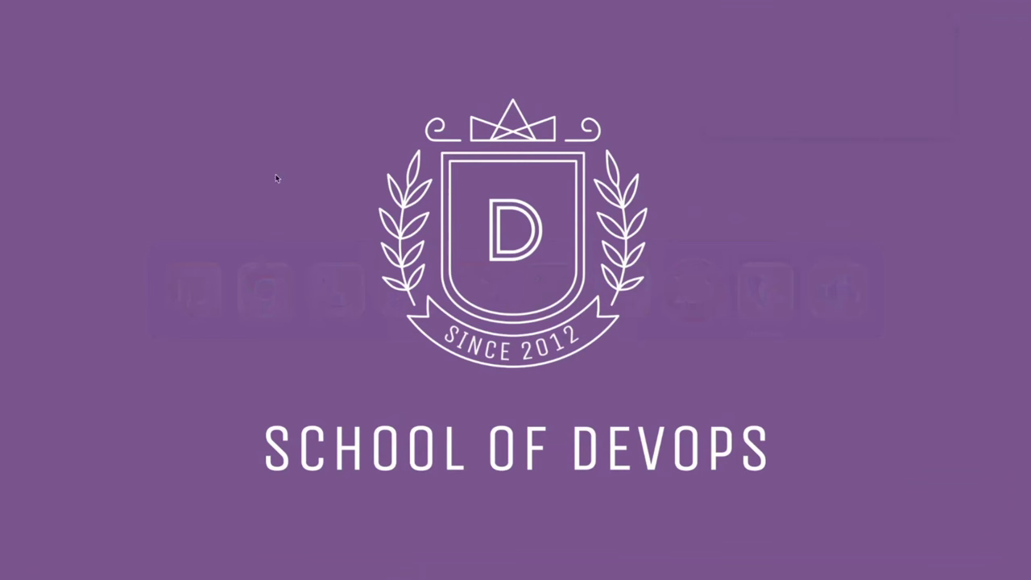
{"action": "key", "text": "ctrl+Right"}
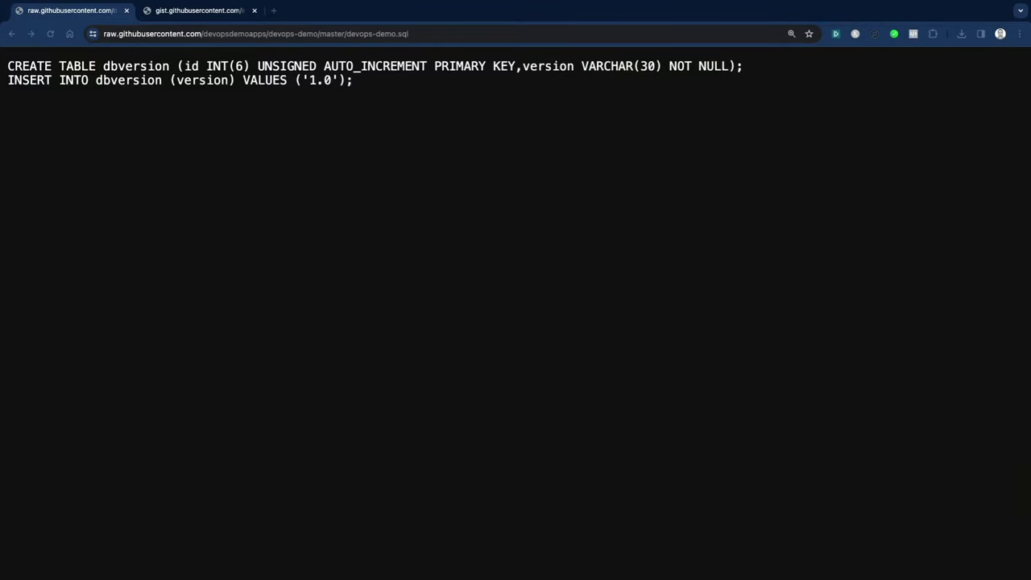
Step: In the MindNode 90 Day Devops Challenge map, select the missions Dockerate through Cloudify, then return to Chrome
{"action": "key", "text": "ctrl+Left"}
{"action": "key", "text": "ctrl+Left"}
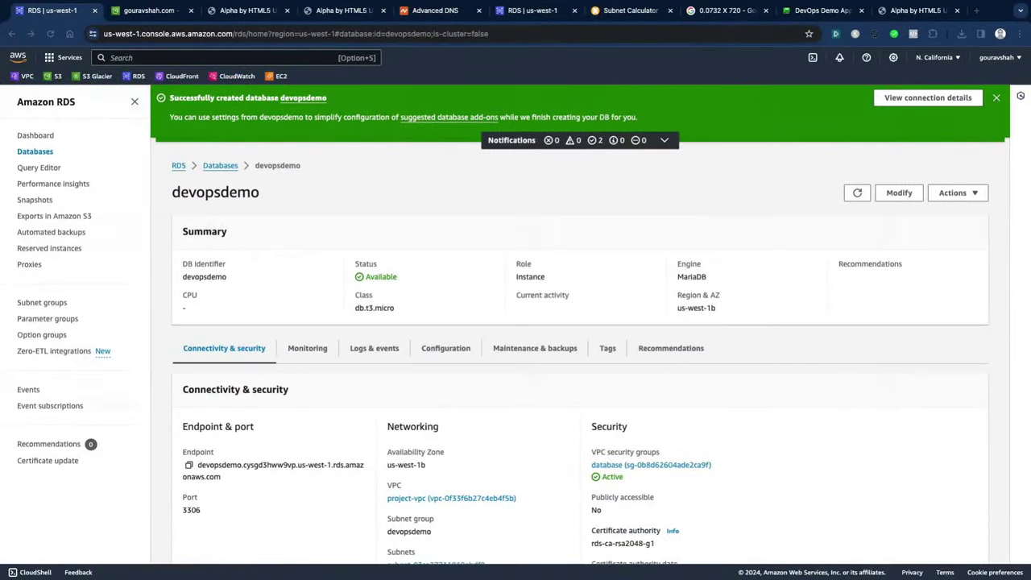
{"action": "key", "text": "ctrl+Up"}
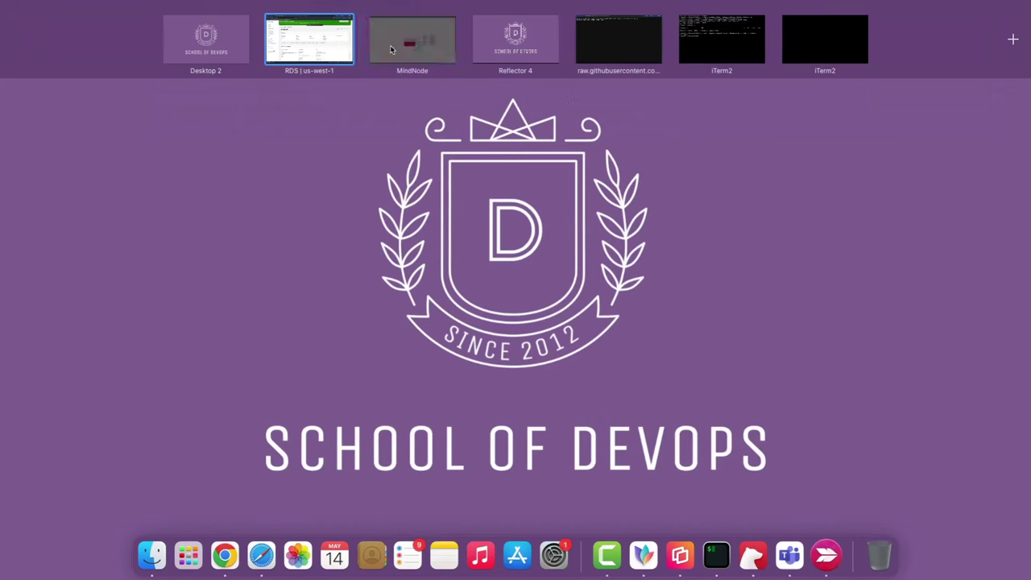
{"action": "left_click", "coordinate": [410, 41]}
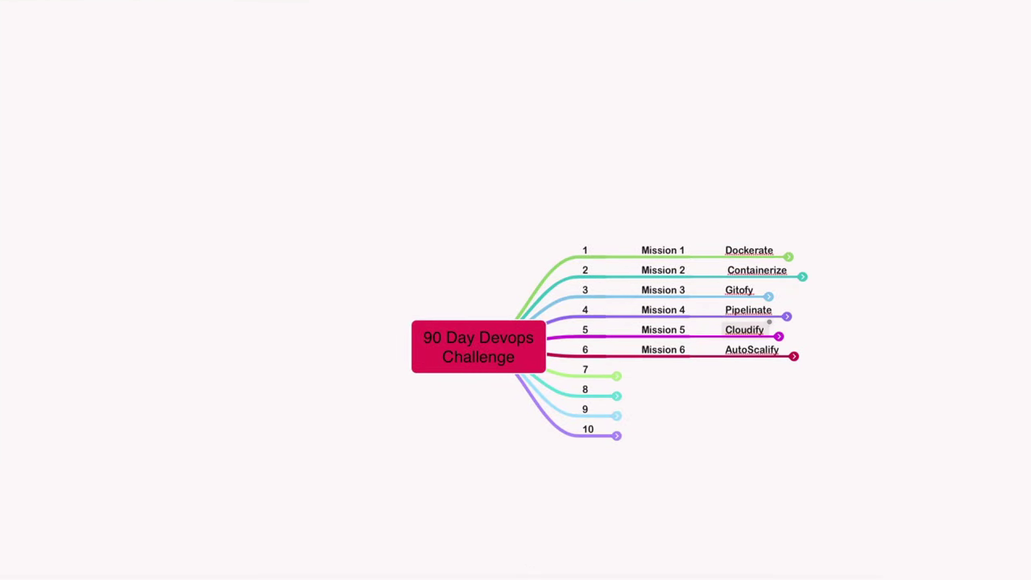
{"action": "left_click_drag", "start_coordinate": [849, 234], "coordinate": [742, 342]}
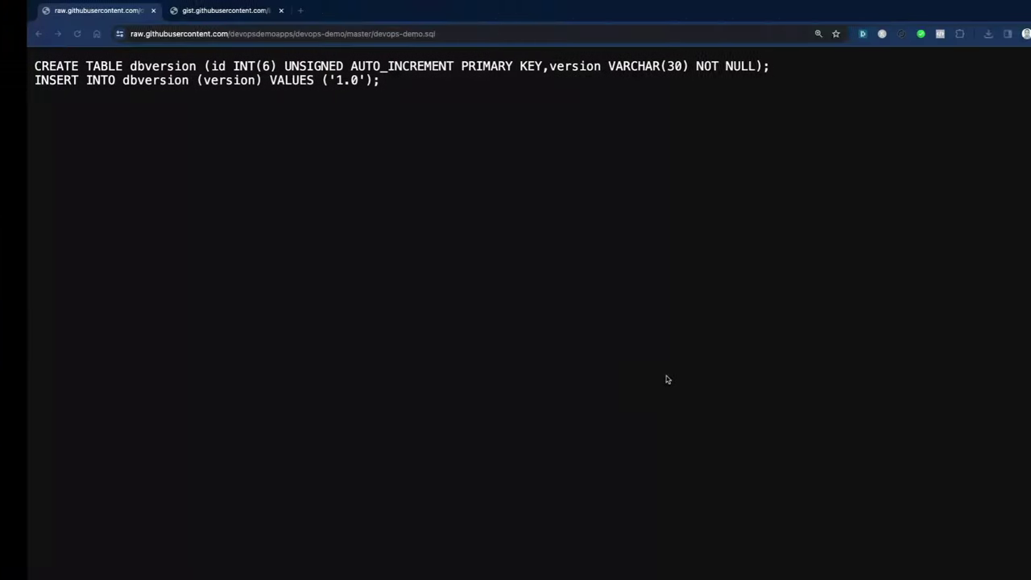
{"action": "left_click", "coordinate": [292, 29]}
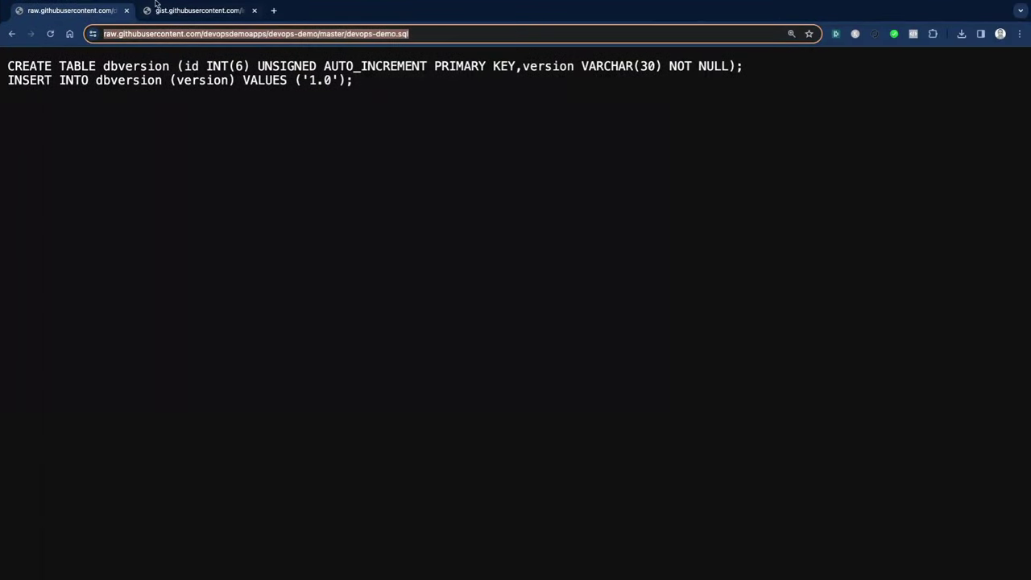
Step: Go to schoolofdevops.com/wp-admin/ in a new tab and submit autofilled saved login details
{"action": "left_click", "coordinate": [274, 11]}
{"action": "type", "text": "schoolofdevops.com/"}
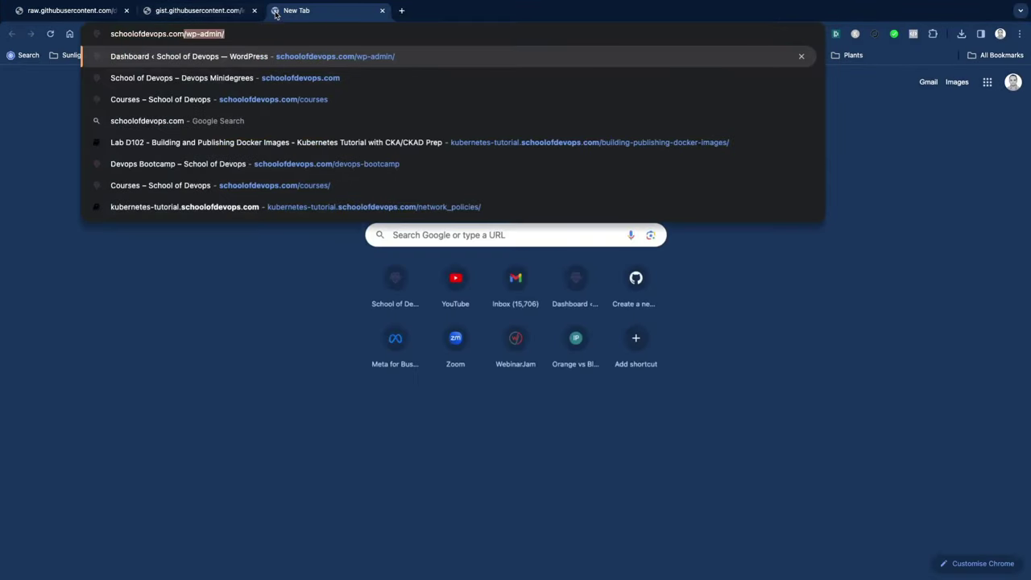
{"action": "key", "text": "BackSpace"}
{"action": "type", "text": "/"}
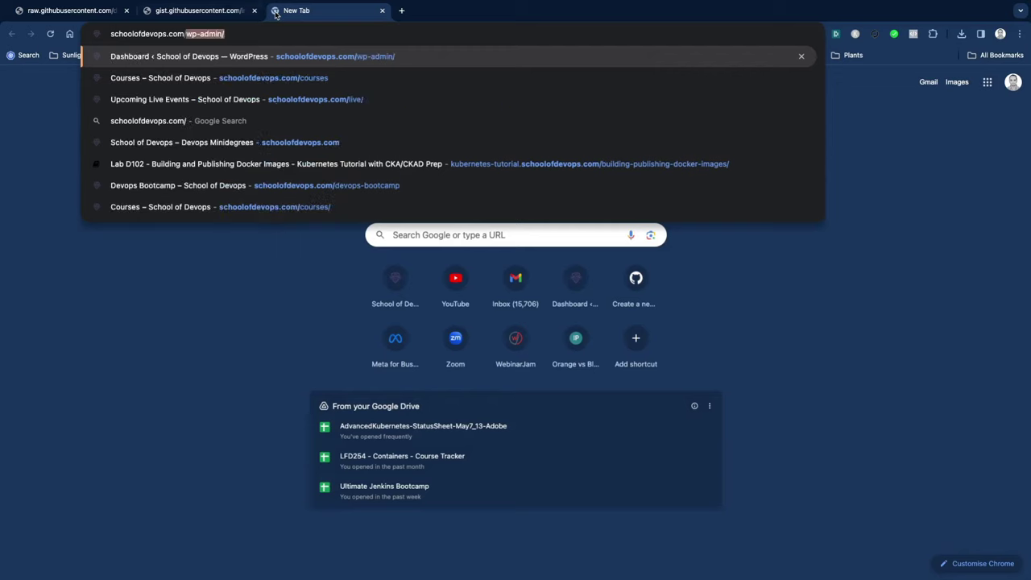
{"action": "key", "text": "Return"}
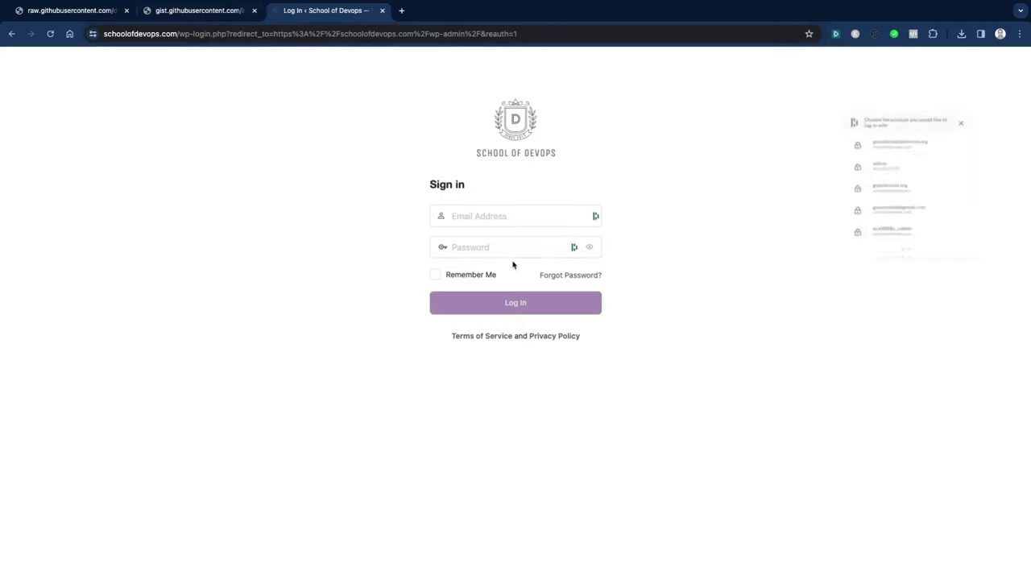
{"action": "left_click", "coordinate": [891, 133]}
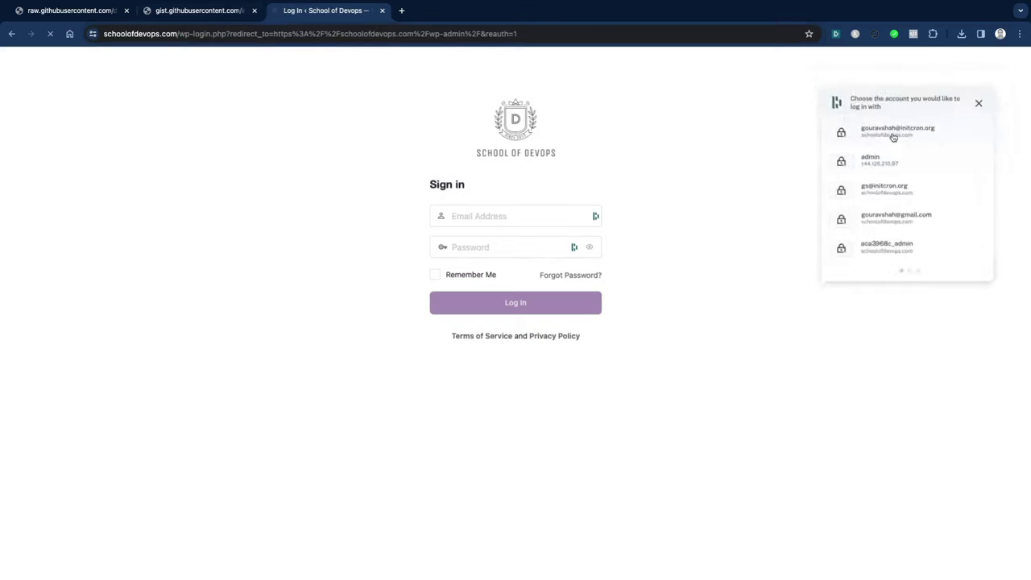
{"action": "left_click", "coordinate": [525, 304]}
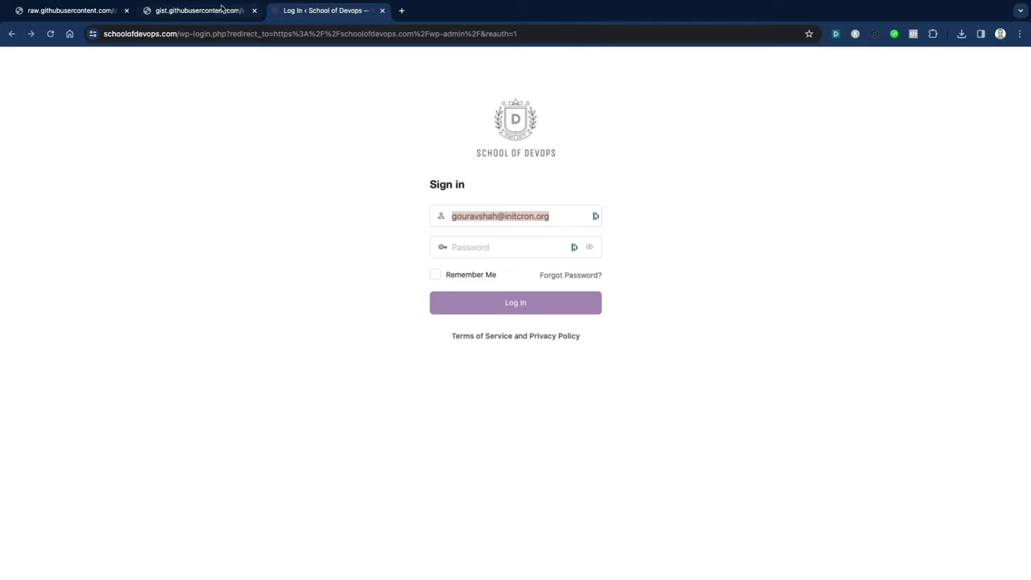
Step: Look through the S3, Alpha site and DevOps Demo App tabs, then open the devops-demo repository page
{"action": "left_click", "coordinate": [222, 9]}
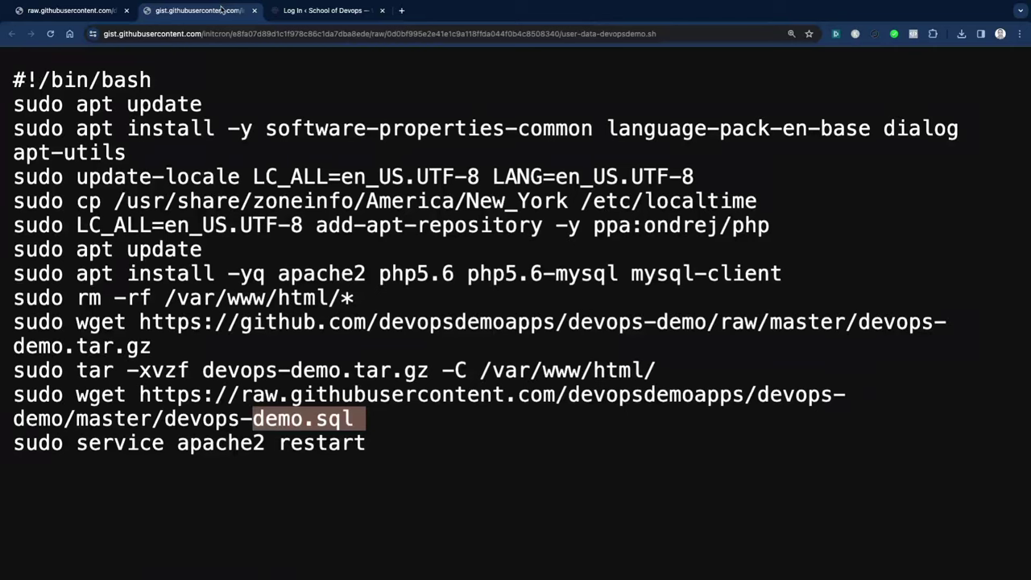
{"action": "key", "text": "super+Tab"}
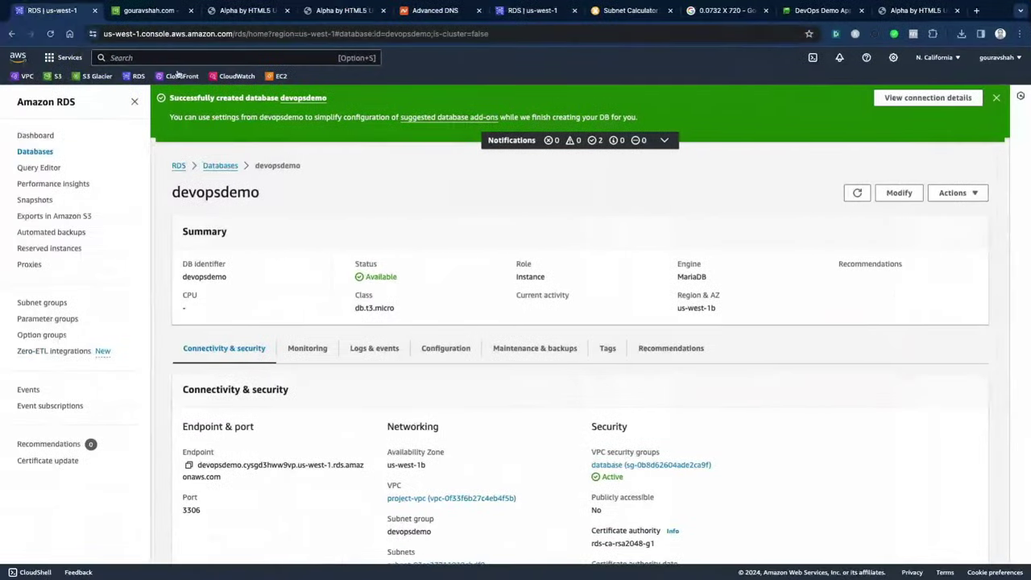
{"action": "left_click", "coordinate": [158, 11]}
{"action": "left_click", "coordinate": [264, 12]}
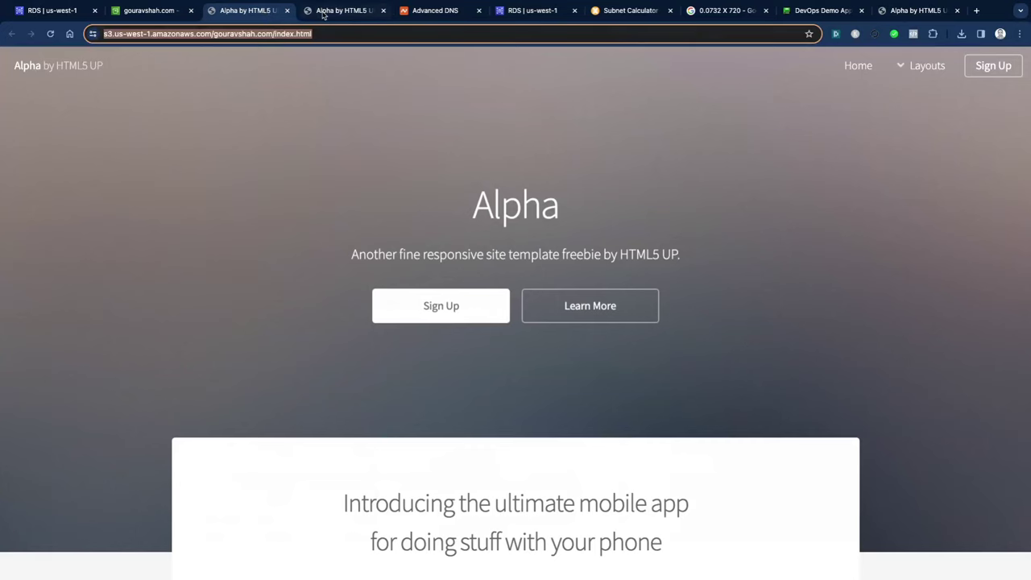
{"action": "left_click", "coordinate": [826, 11]}
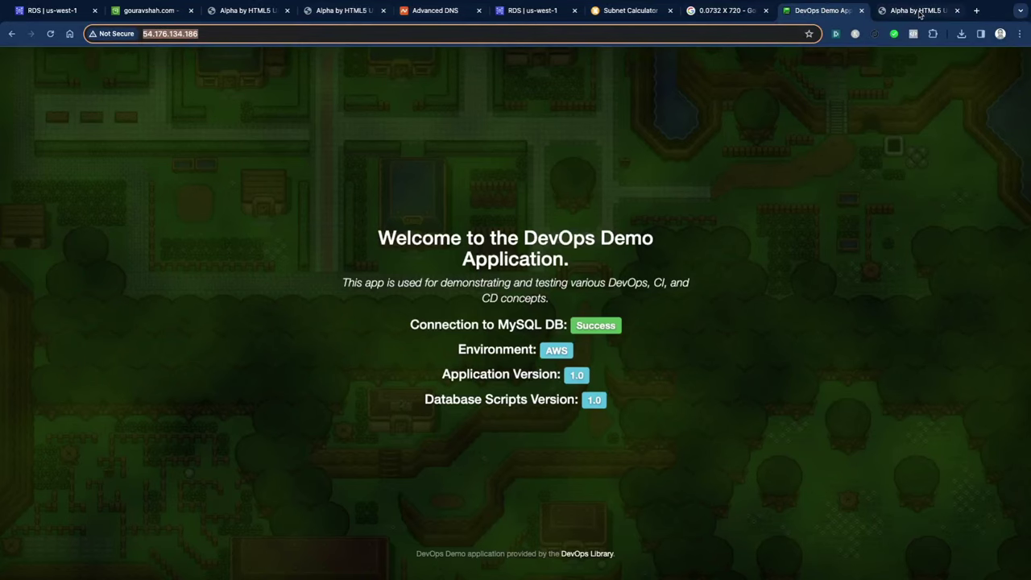
{"action": "left_click", "coordinate": [920, 11]}
{"action": "left_click", "coordinate": [977, 11]}
{"action": "type", "text": "dev"}
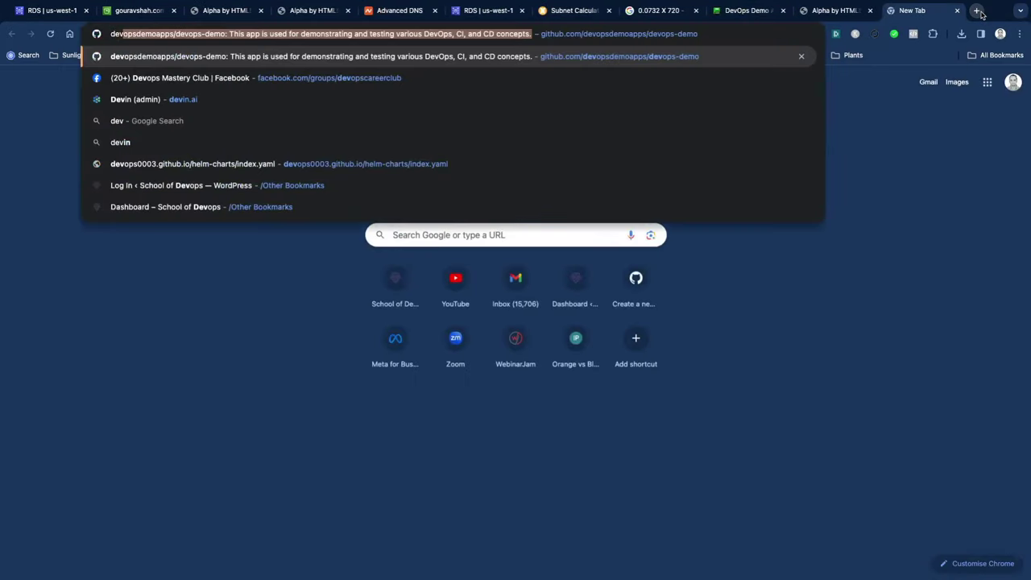
{"action": "key", "text": "Return"}
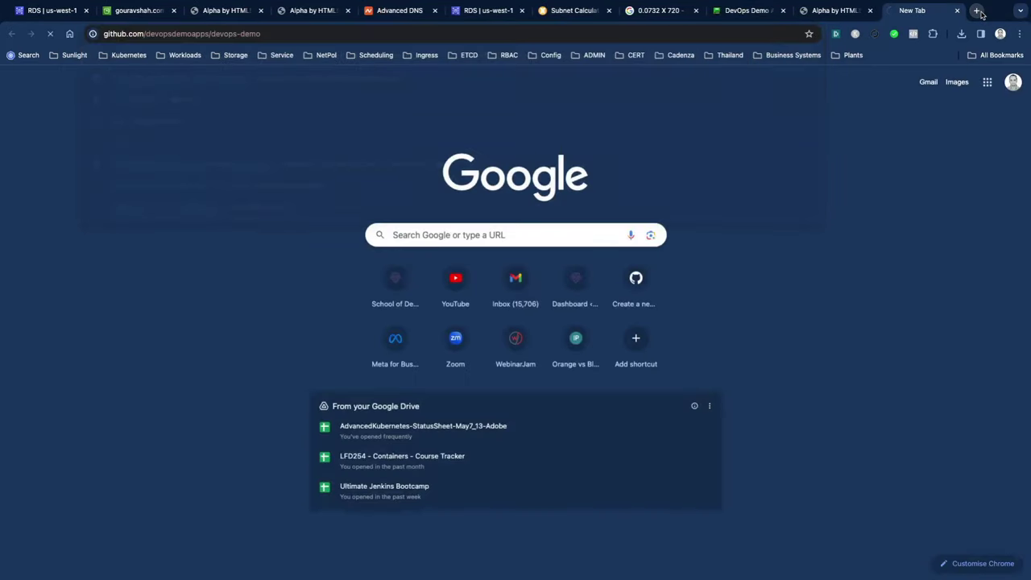
{"action": "left_click", "coordinate": [270, 34]}
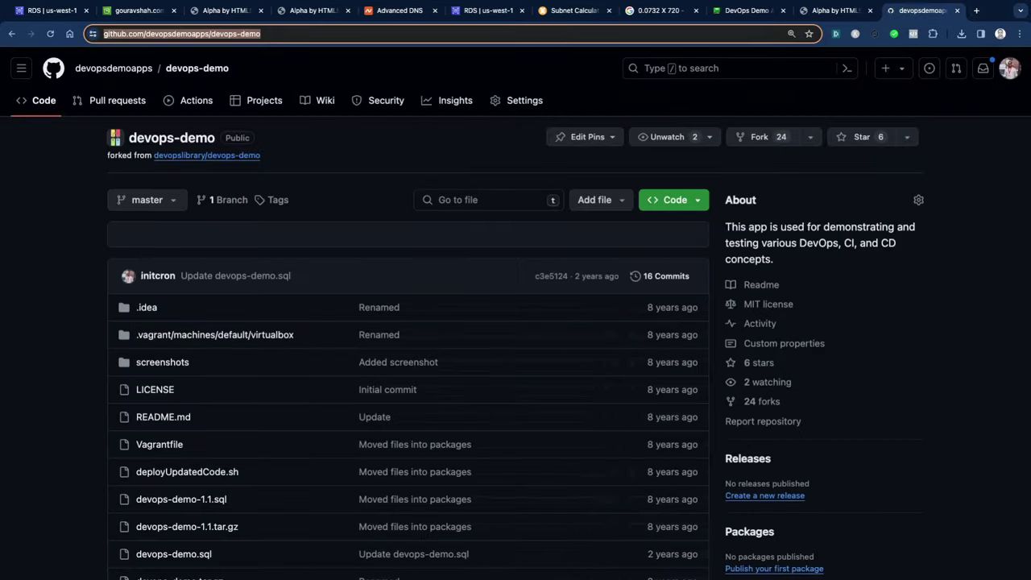
Step: Back on the School of Devops login tab, sign in with a chosen saved account
{"action": "key", "text": "super+Tab"}
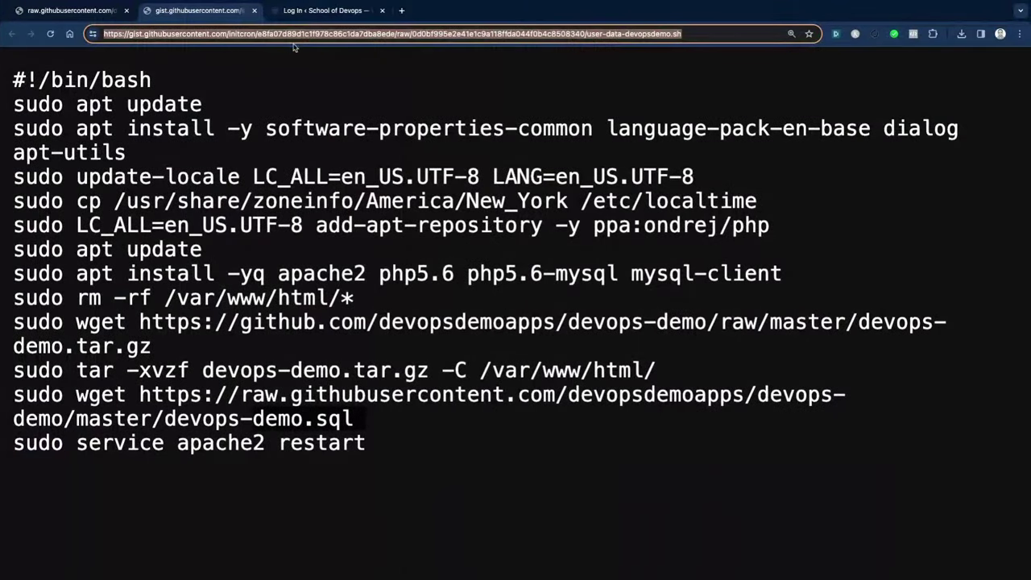
{"action": "left_click", "coordinate": [316, 12]}
{"action": "left_click", "coordinate": [525, 270]}
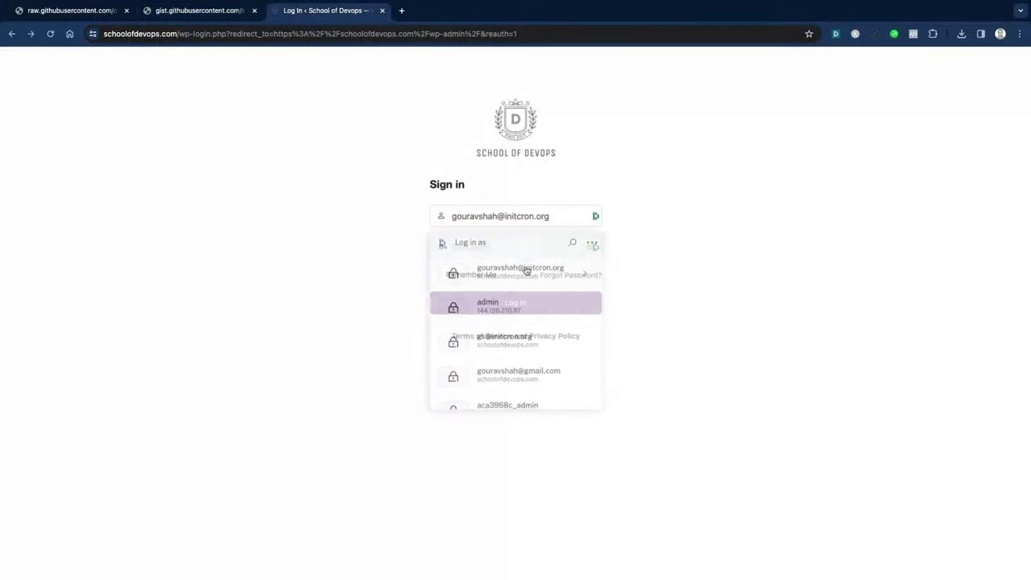
{"action": "left_click", "coordinate": [512, 303]}
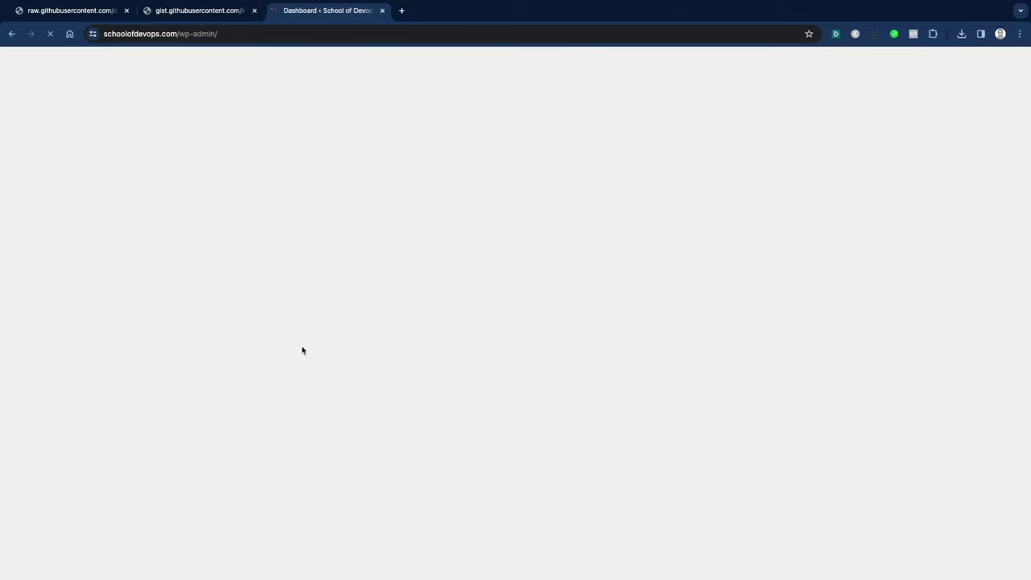
Step: Remove wp-admin/ from the address to load the member dashboard, then scroll the Ongoing Challenge missions to AutoScalify
{"action": "scroll", "coordinate": [301, 349], "scroll_direction": "down", "scroll_amount": 3}
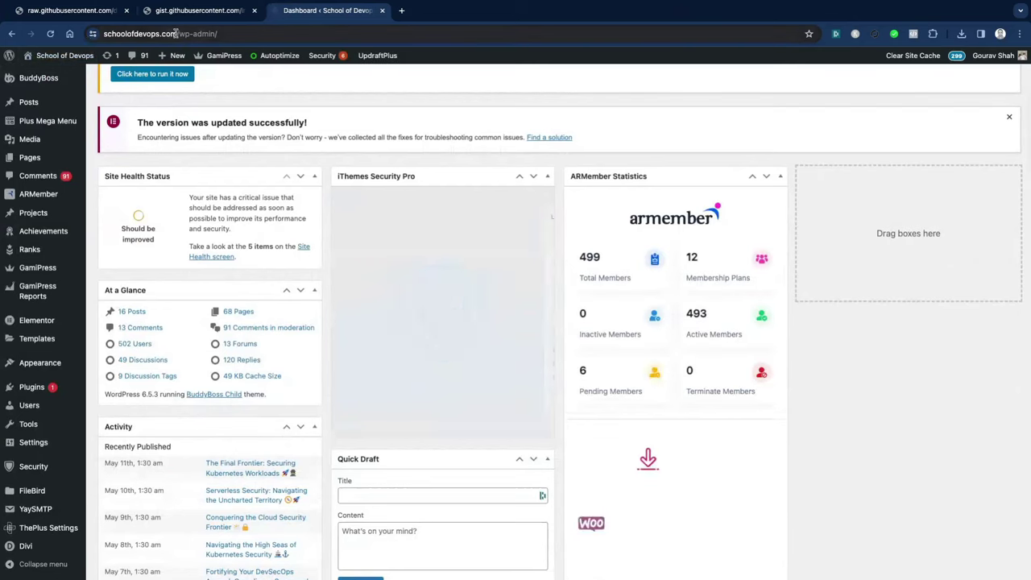
{"action": "left_click_drag", "start_coordinate": [204, 34], "coordinate": [263, 34]}
{"action": "key", "text": "BackSpace"}
{"action": "key", "text": "Return"}
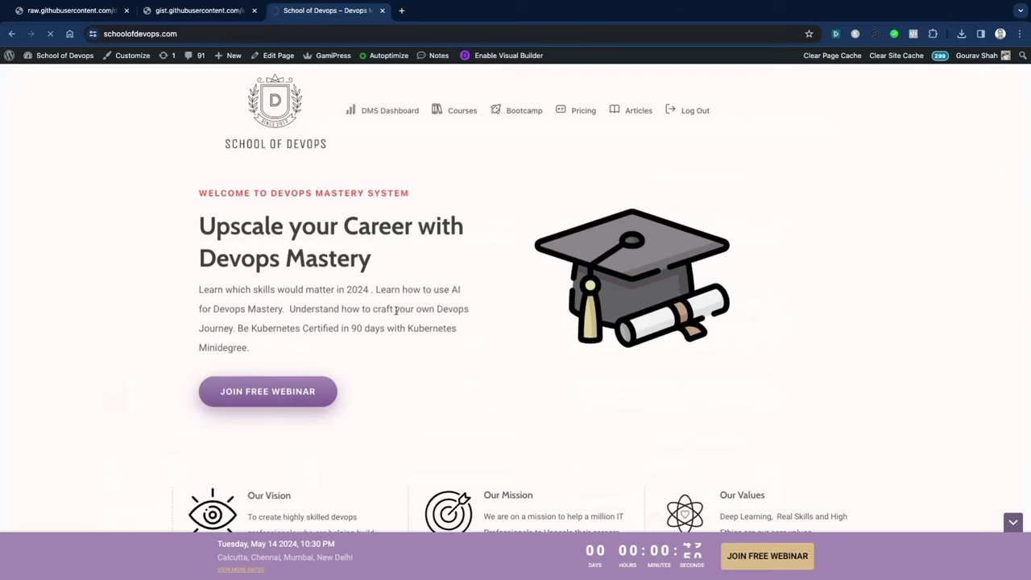
{"action": "scroll", "coordinate": [397, 315], "scroll_direction": "down", "scroll_amount": 5}
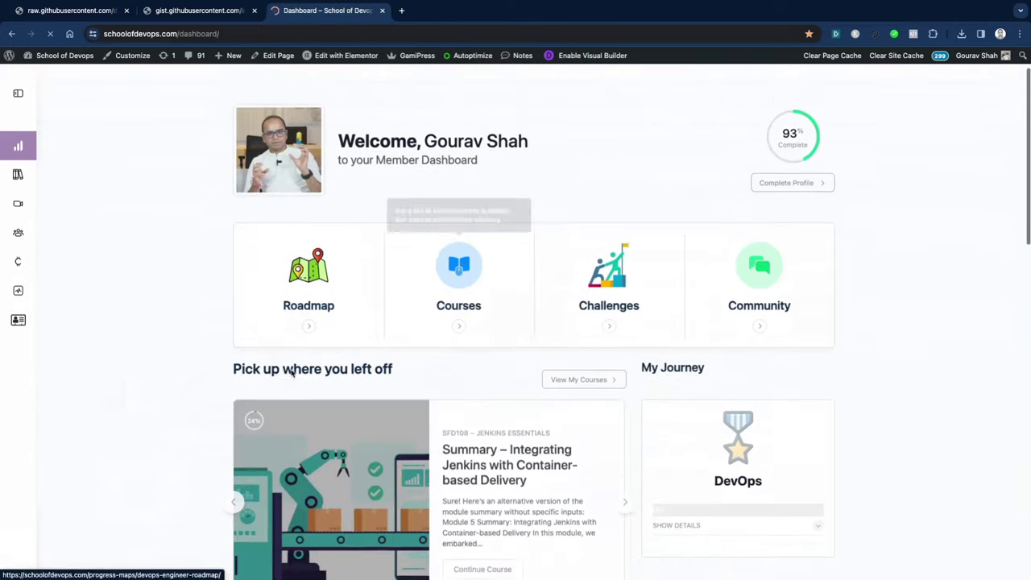
{"action": "scroll", "coordinate": [323, 369], "scroll_direction": "down", "scroll_amount": 2}
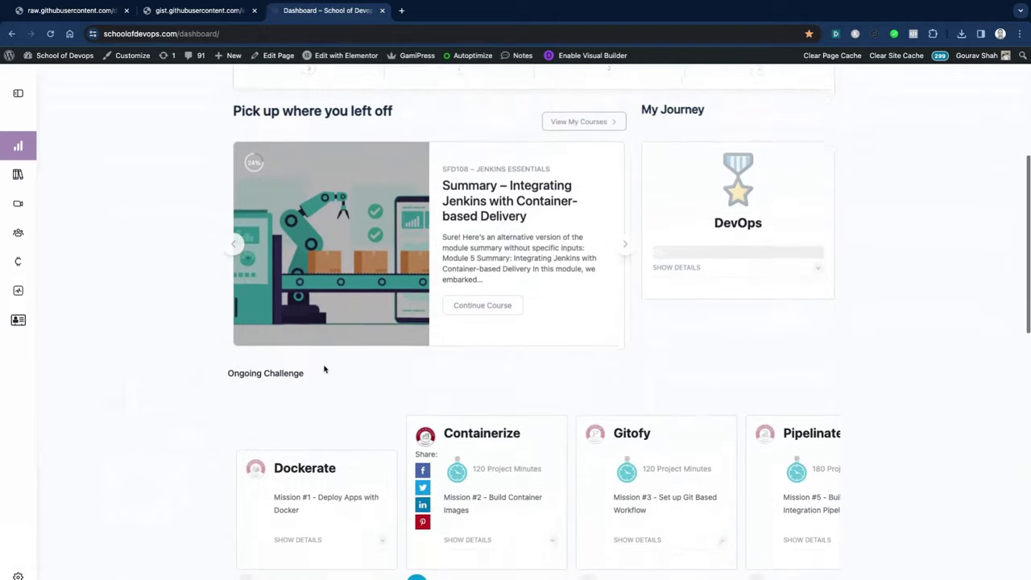
{"action": "scroll", "coordinate": [653, 425], "scroll_direction": "right", "scroll_amount": 2}
{"action": "scroll", "coordinate": [658, 424], "scroll_direction": "right", "scroll_amount": 2}
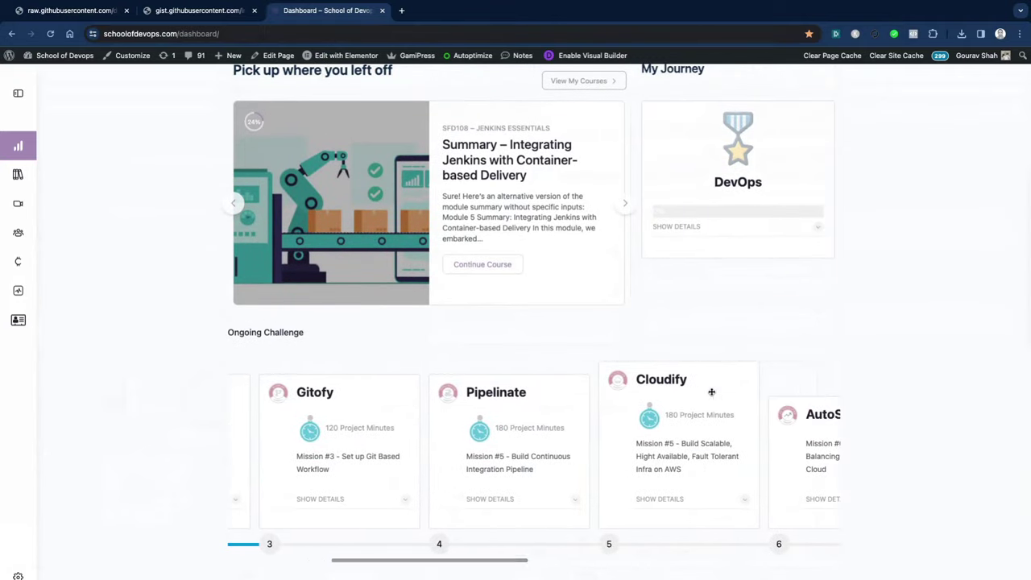
{"action": "scroll", "coordinate": [713, 391], "scroll_direction": "right", "scroll_amount": 2}
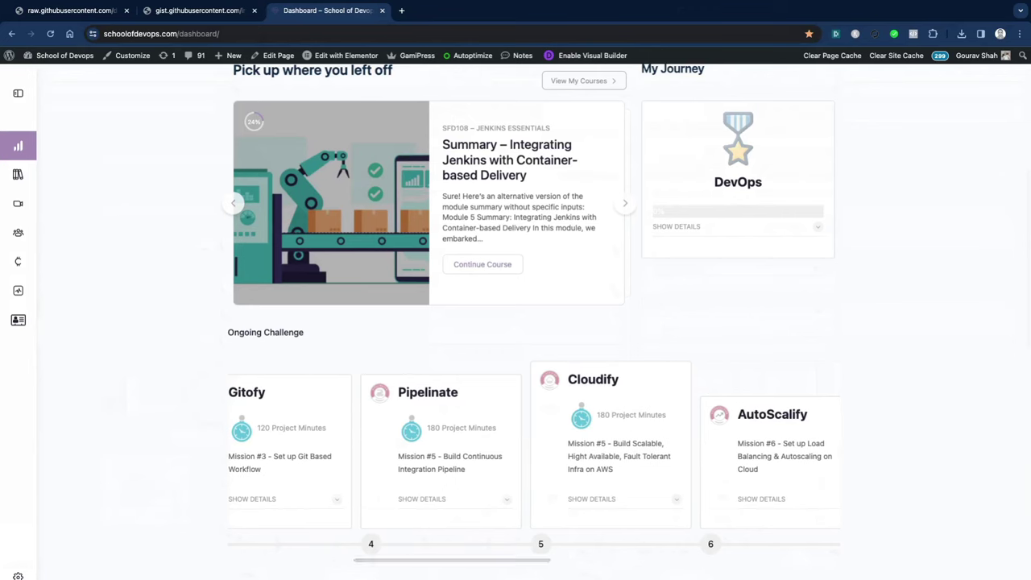